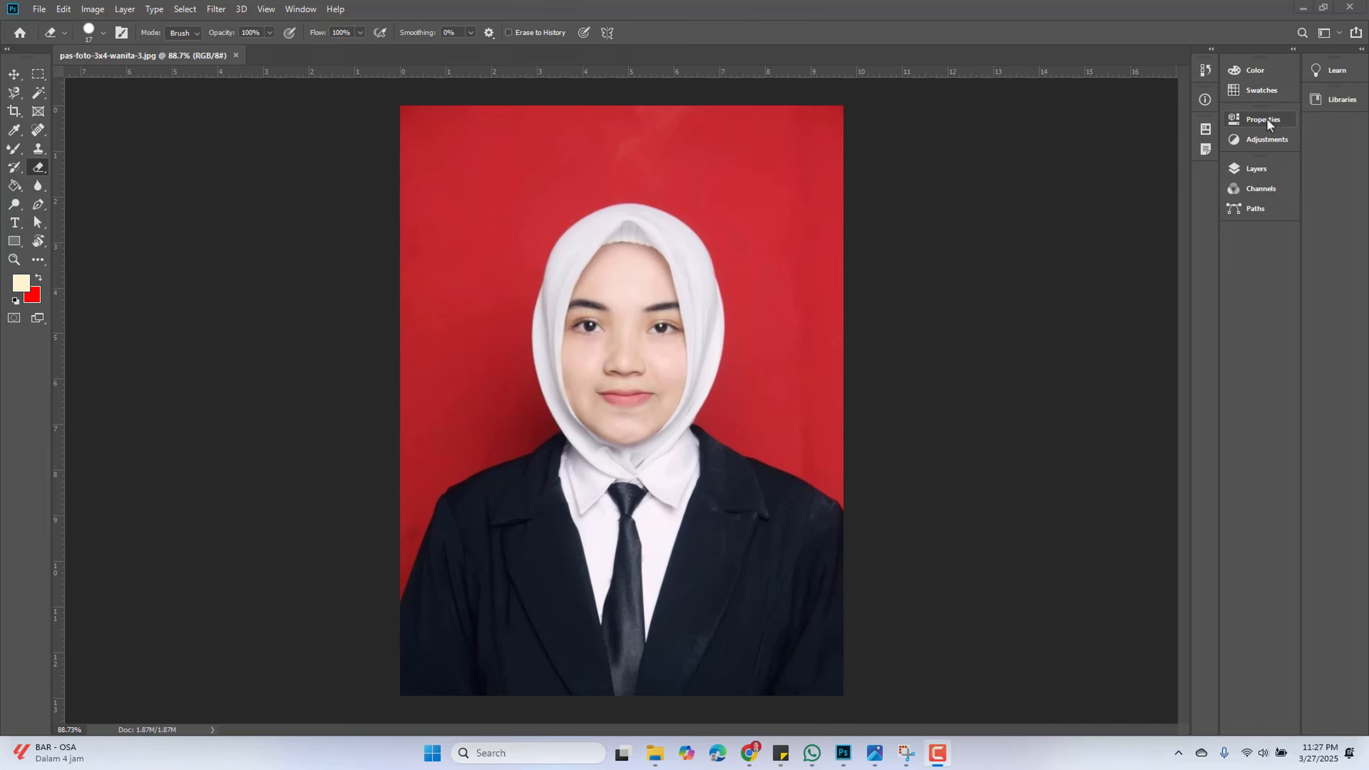
Open the Layers panel and unlock the Background layer so it becomes an editable layer
click(1258, 169)
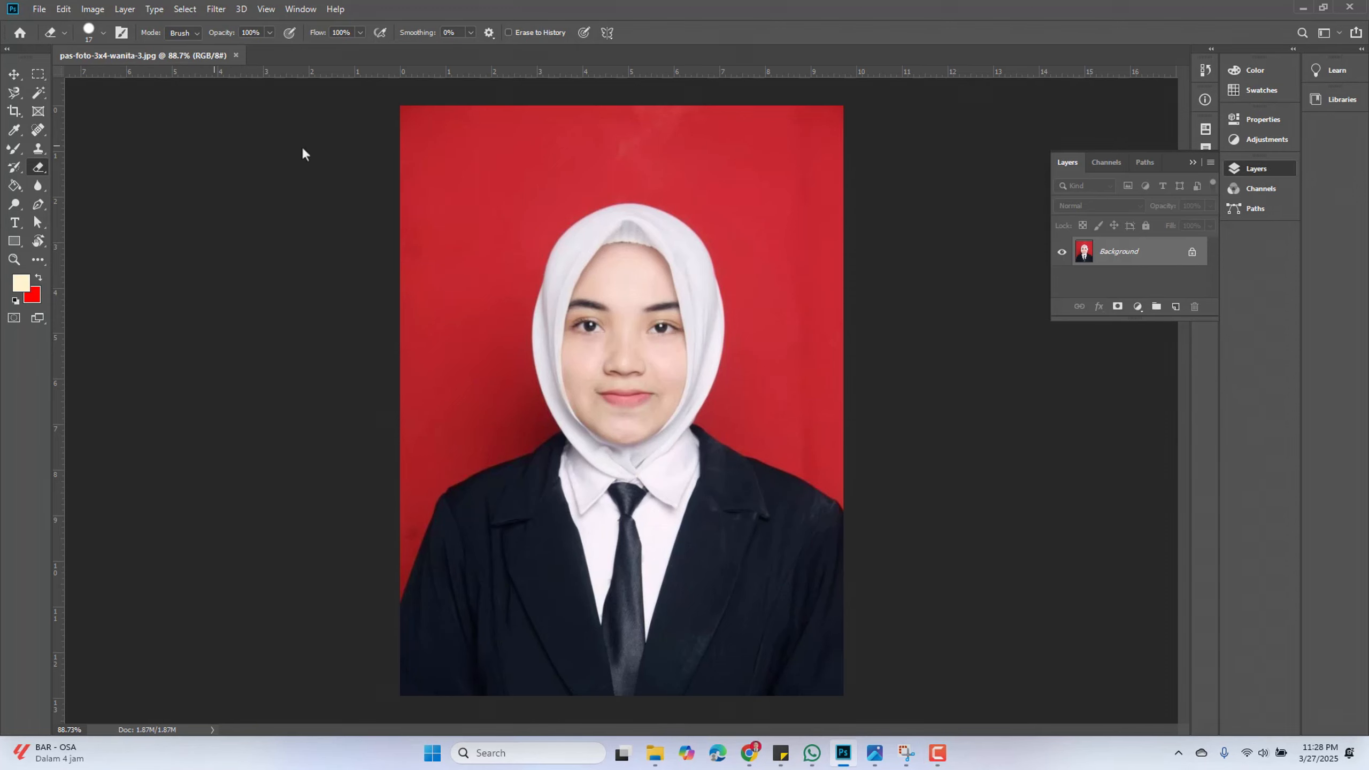
click(1191, 252)
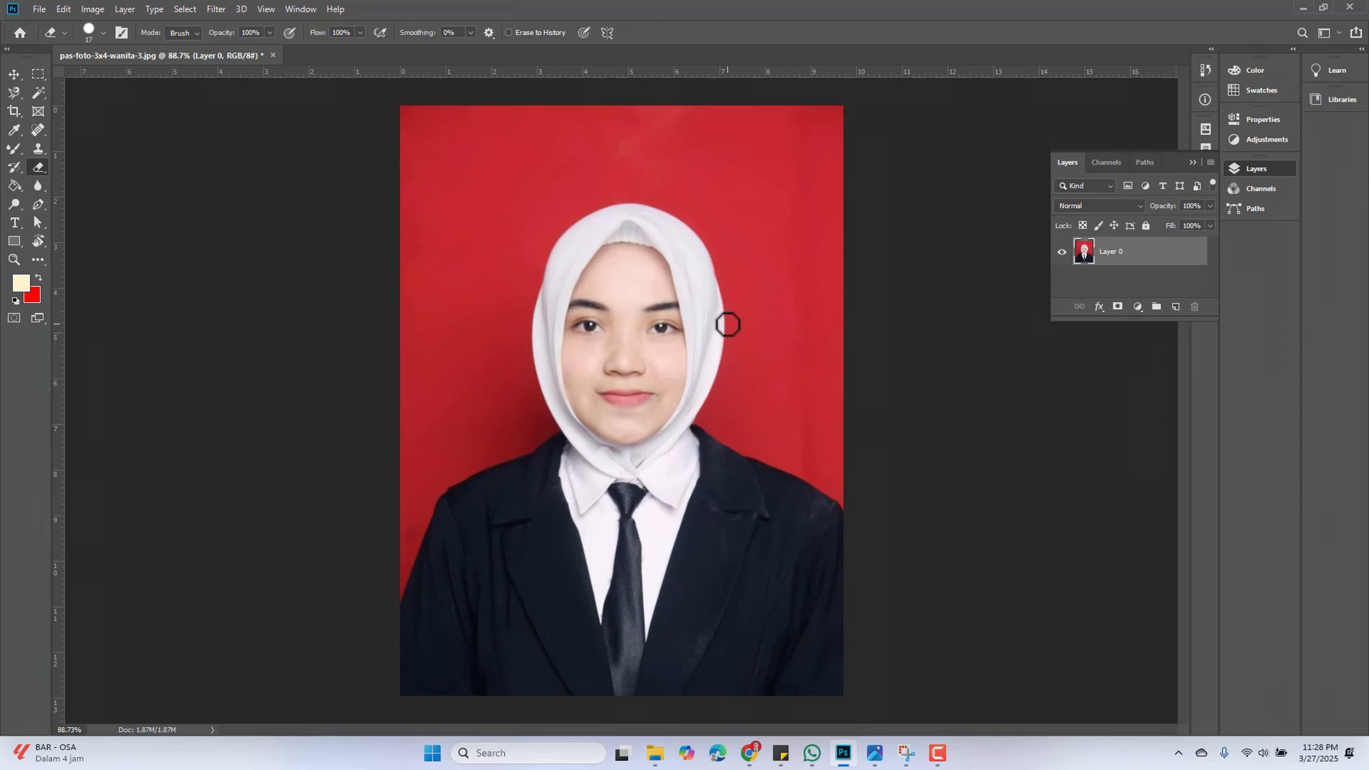
Select the Eraser Tool, set its brush size to 21 px, and erase the background's top-left corner
right_click(39, 163)
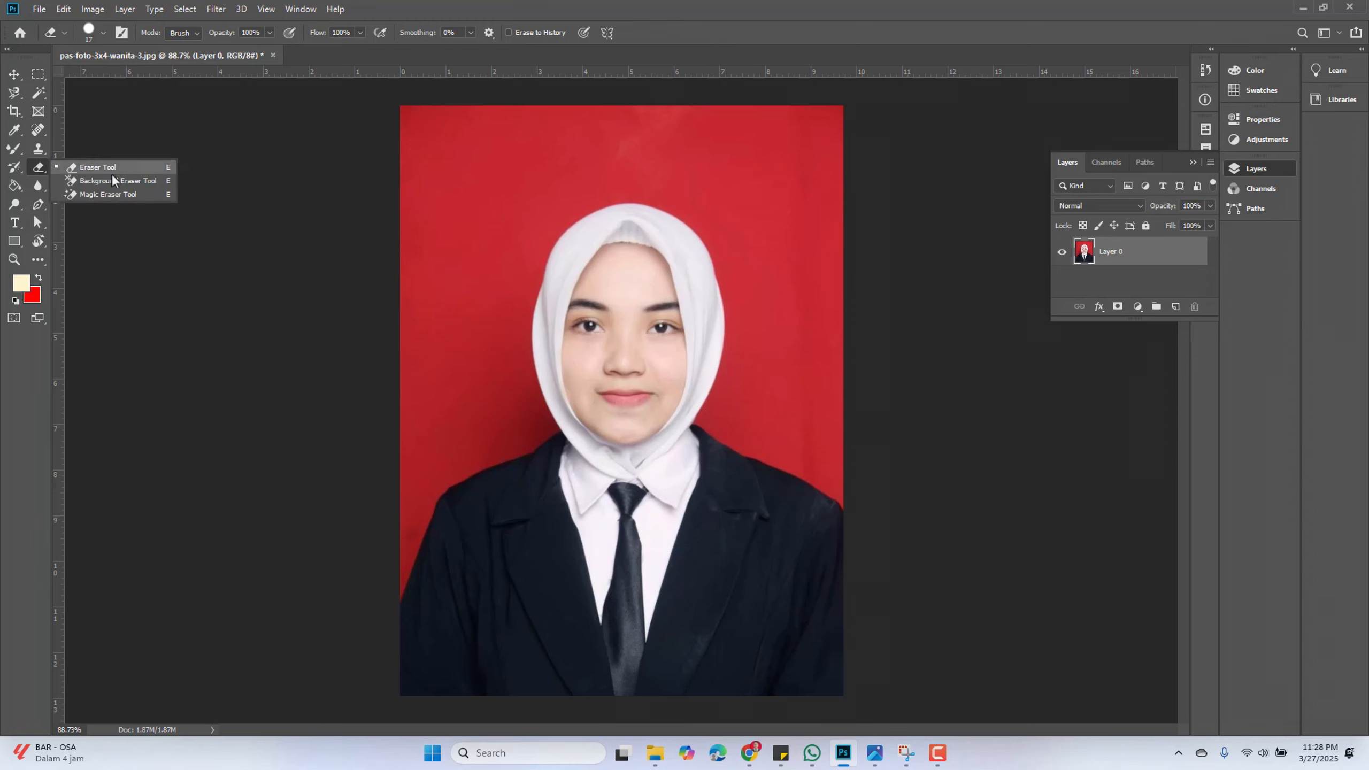
click(111, 172)
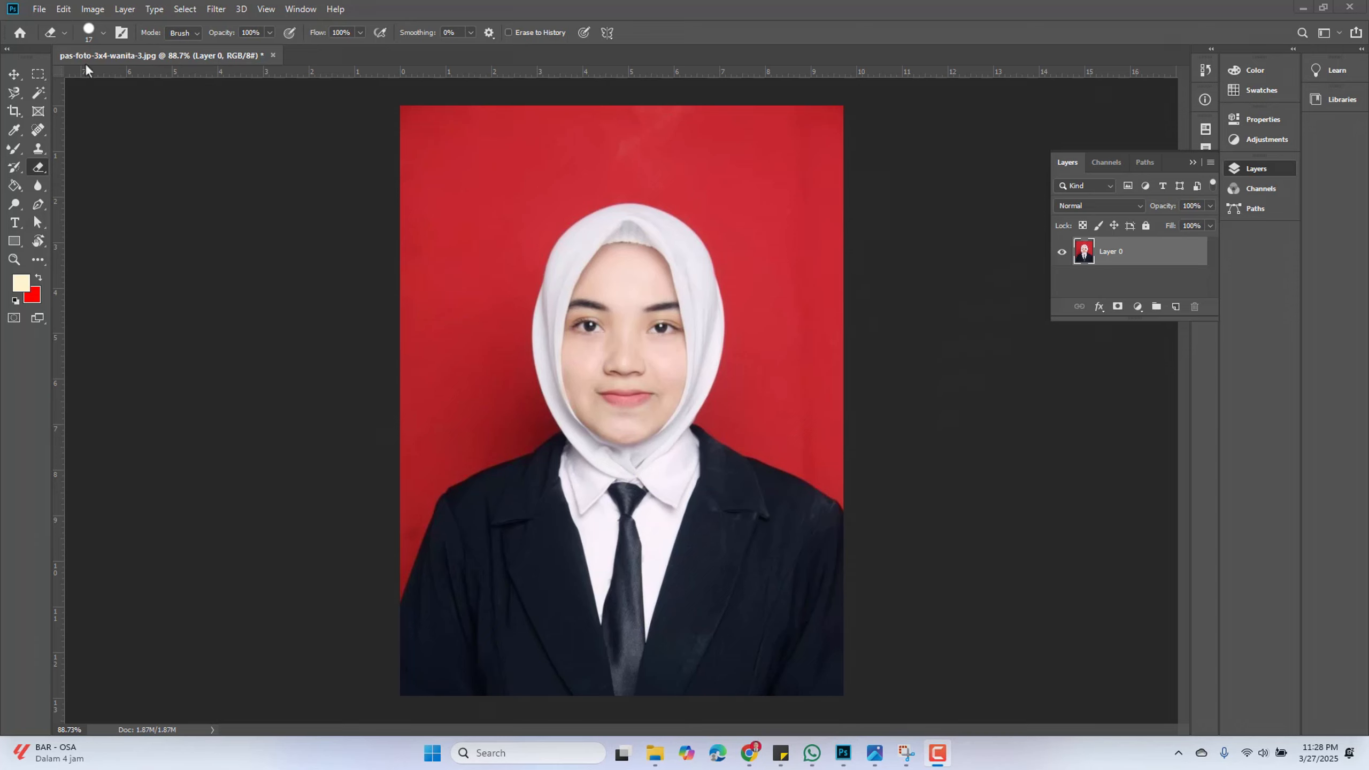
click(103, 35)
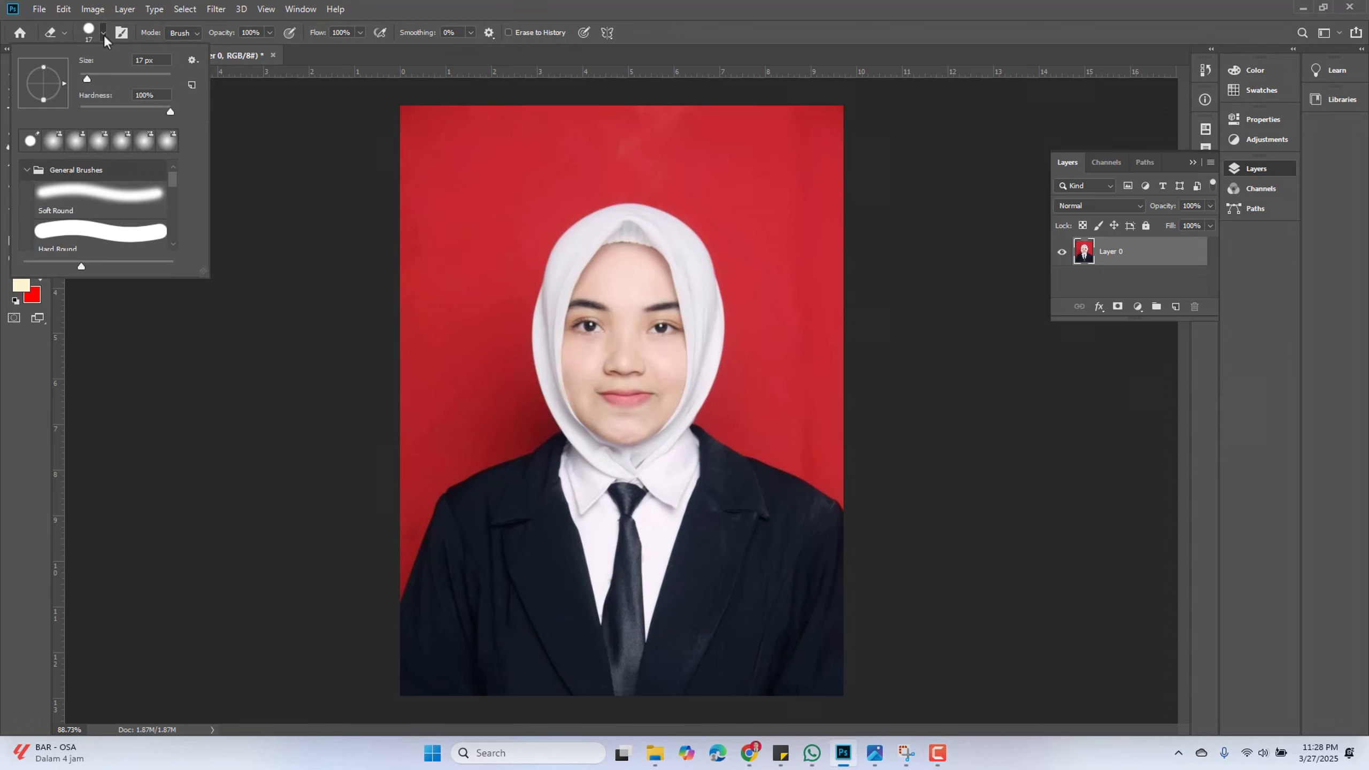
drag(86, 77, 119, 81)
click(197, 34)
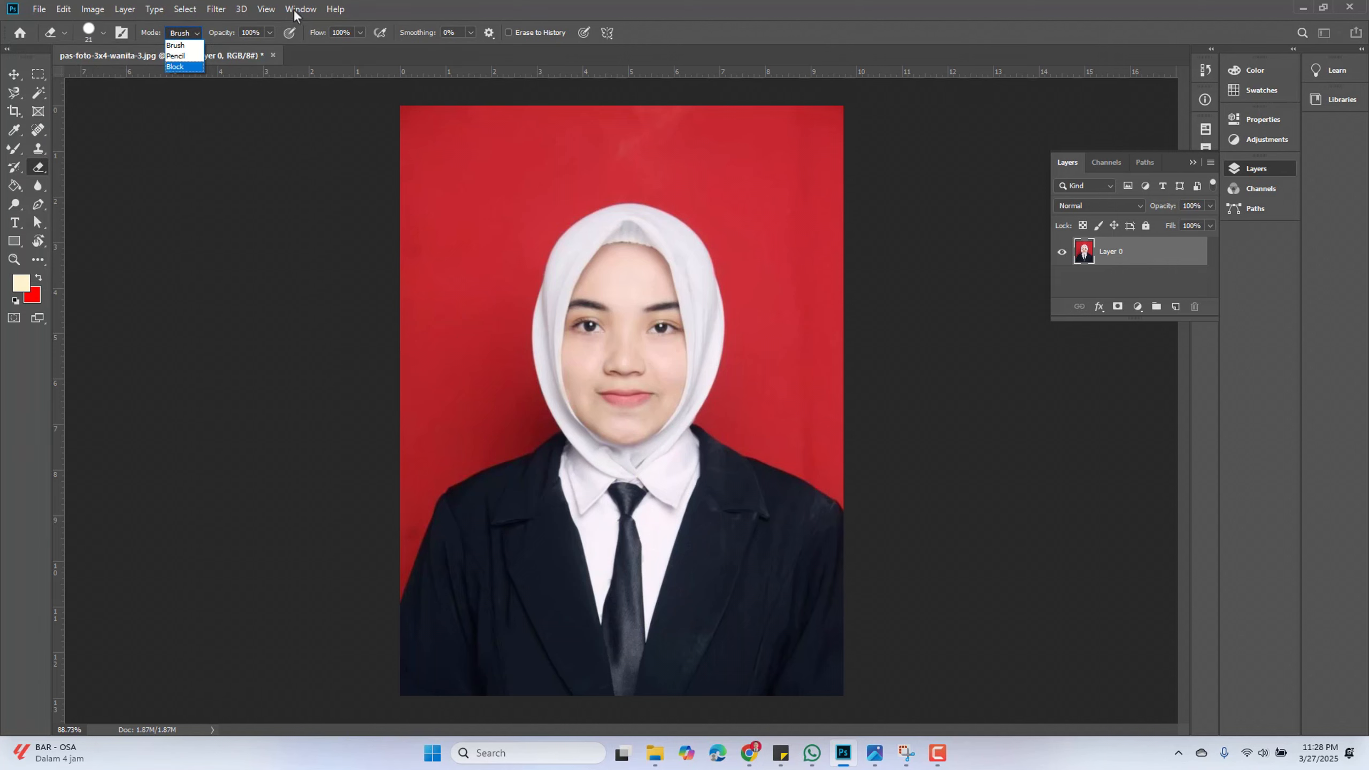
click(478, 2)
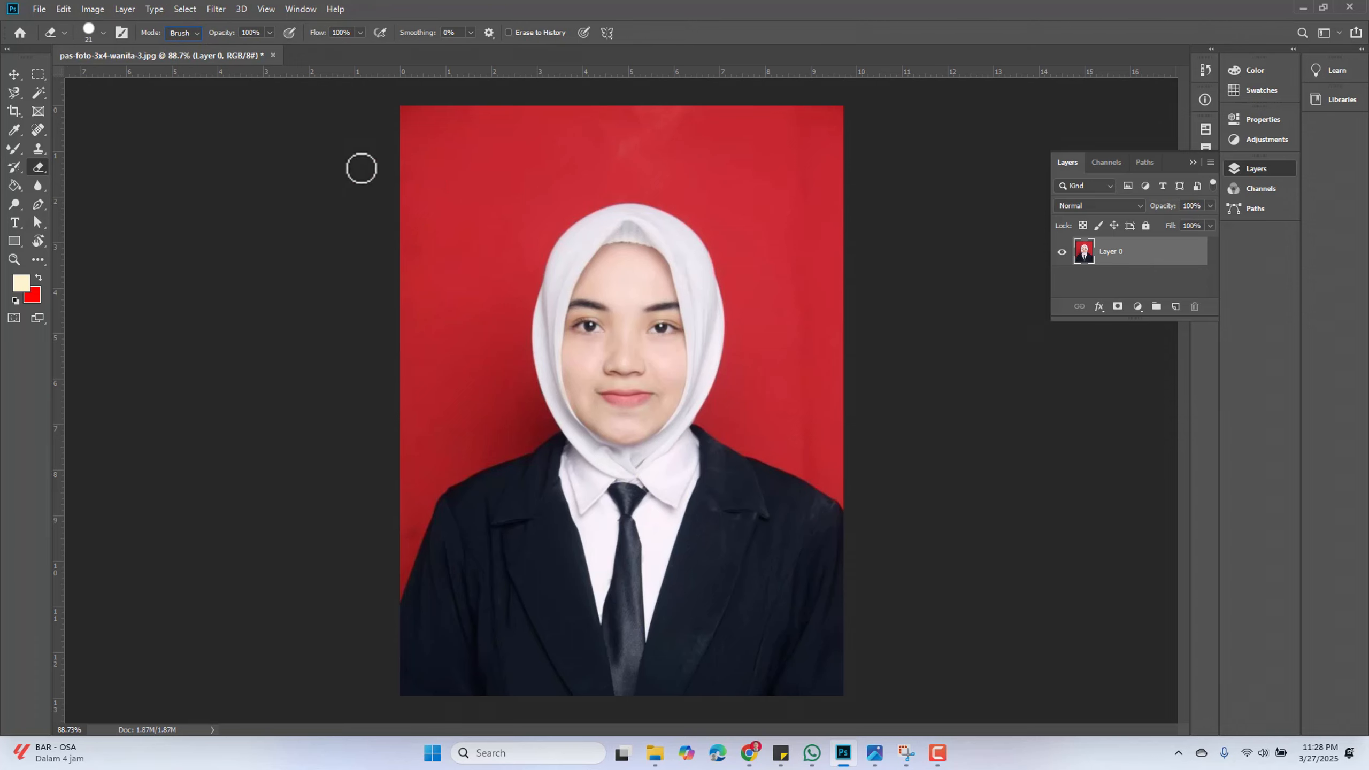
mouse_move(401, 132)
mouse_down()
mouse_move(447, 109)
mouse_move(379, 133)
mouse_move(477, 111)
mouse_move(429, 128)
mouse_move(469, 130)
mouse_move(519, 103)
mouse_move(379, 167)
mouse_move(440, 123)
mouse_move(375, 190)
mouse_up()
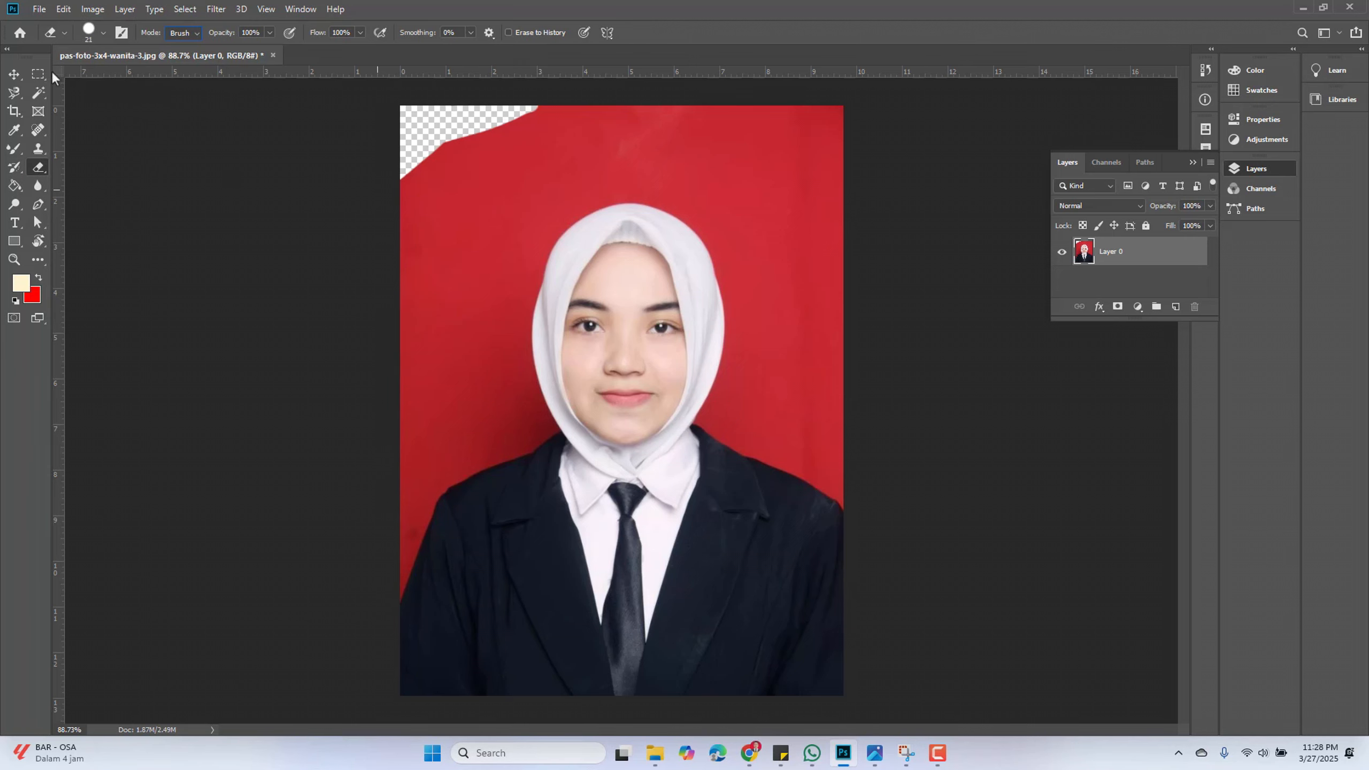
click(14, 74)
scroll(391, 186, up, 5)
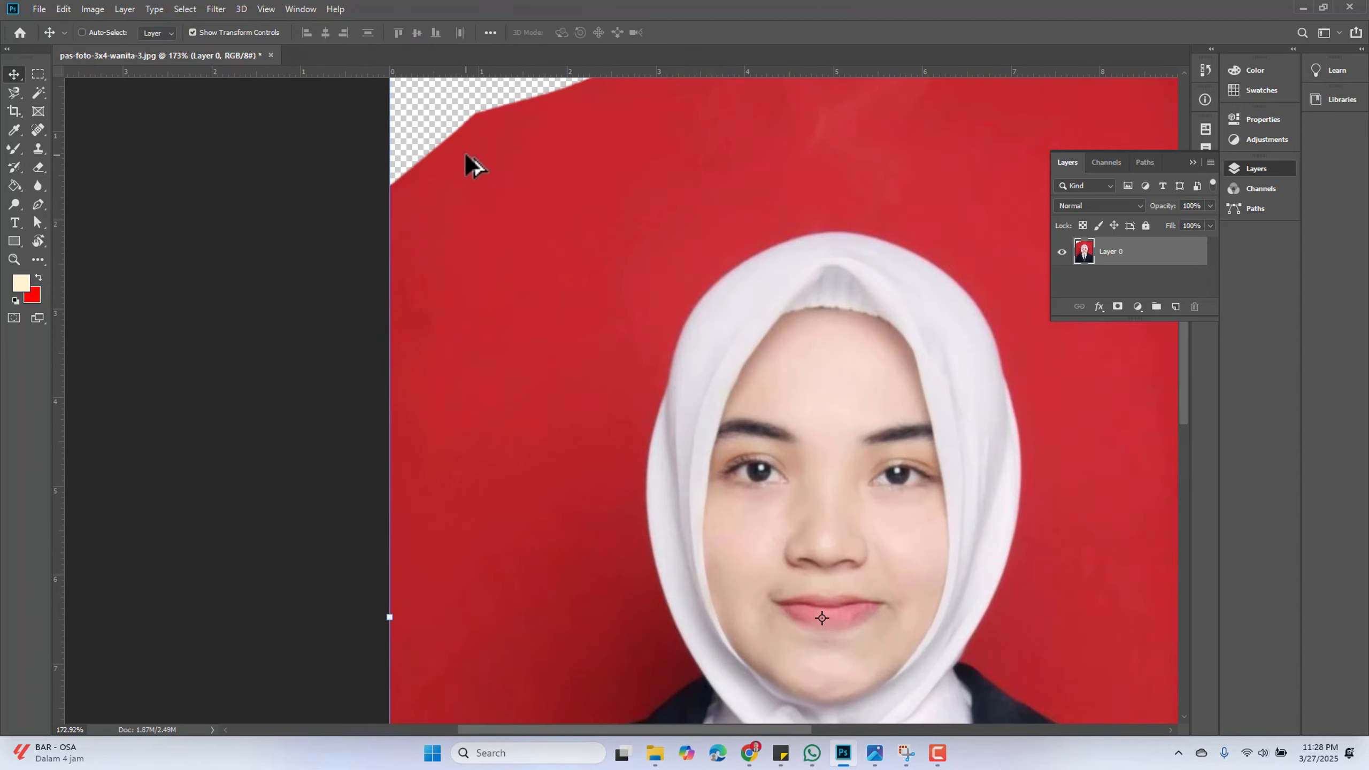
drag(483, 136, 484, 404)
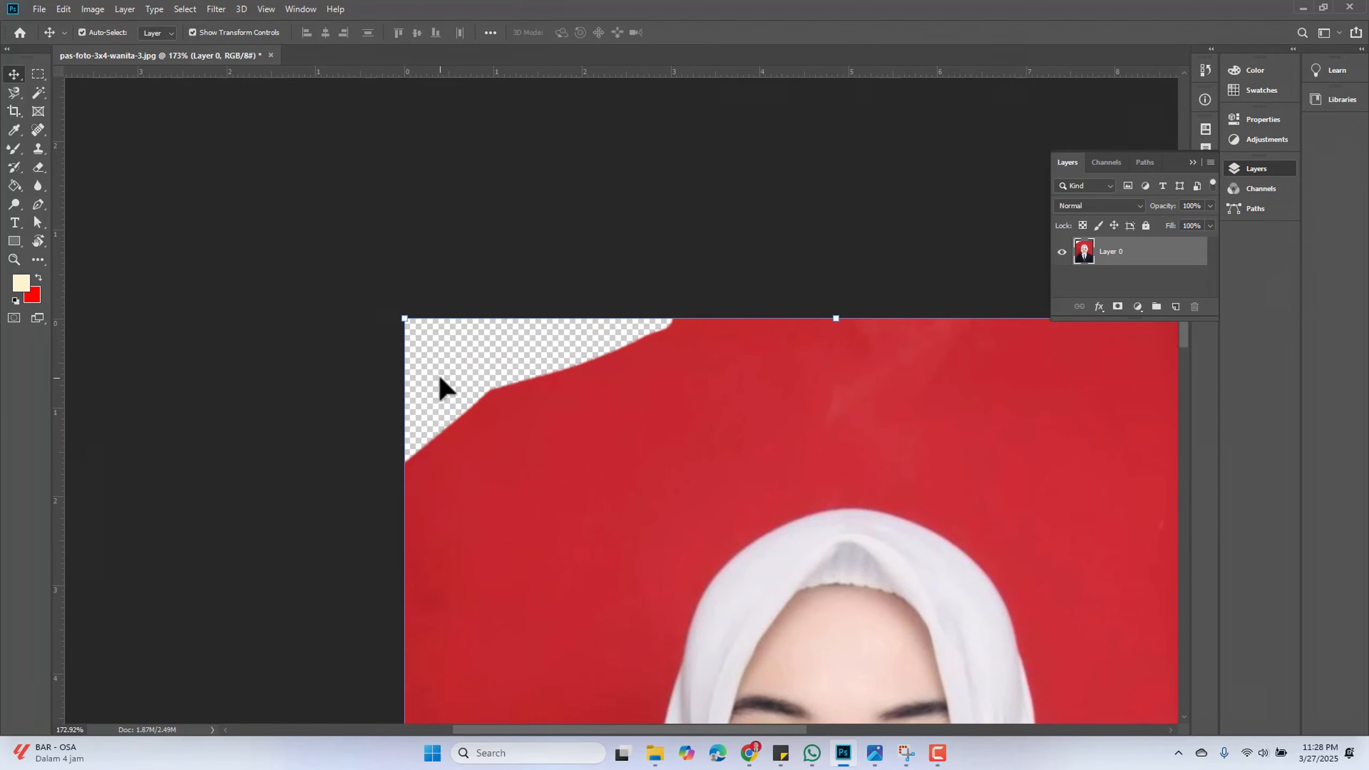
scroll(439, 373, down, 3)
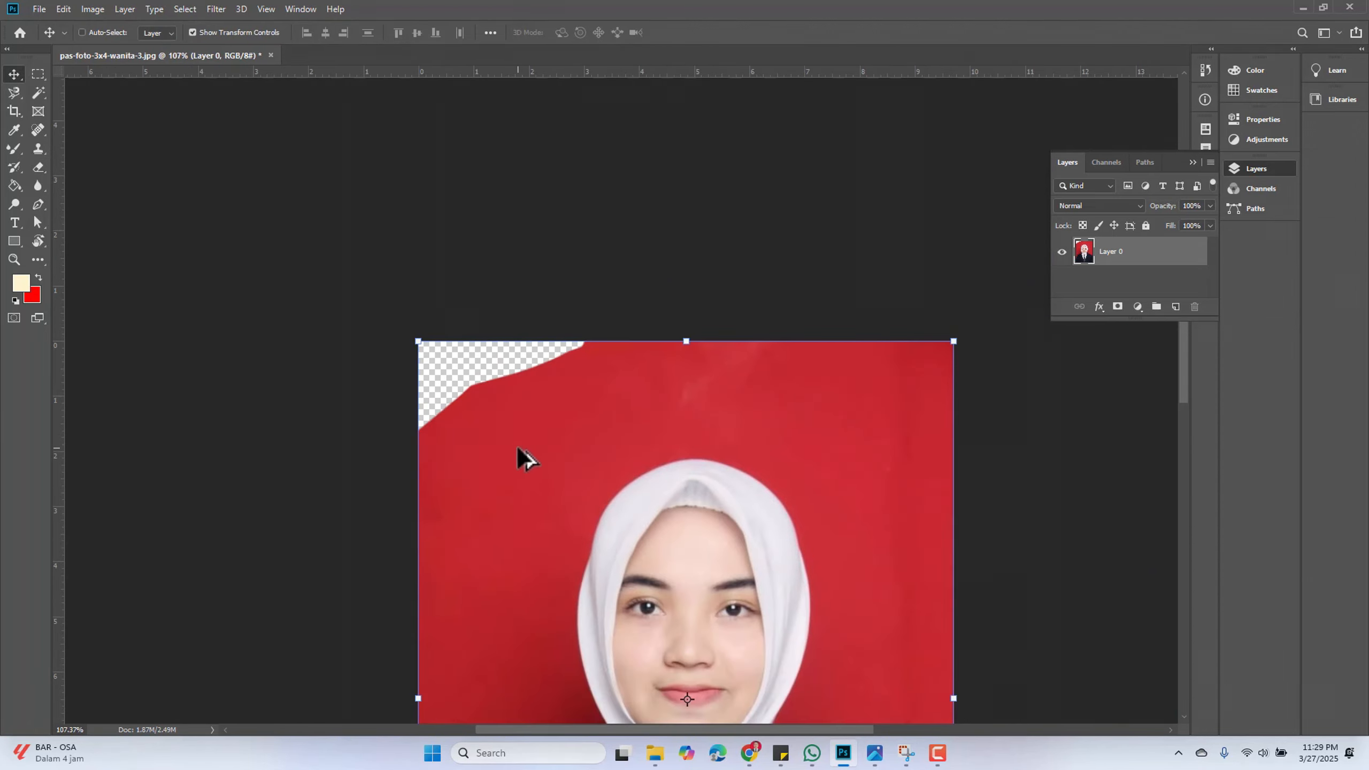
drag(526, 448, 476, 189)
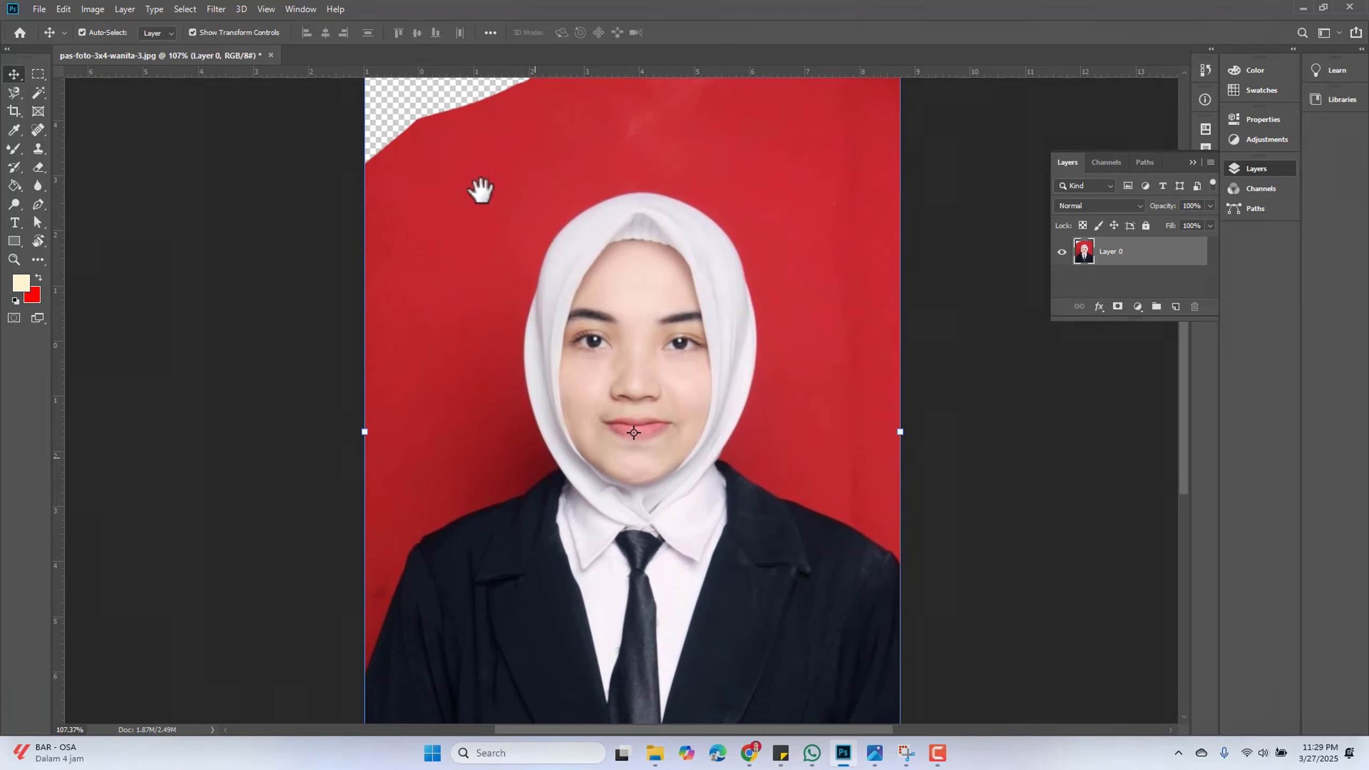
scroll(501, 261, down, 1)
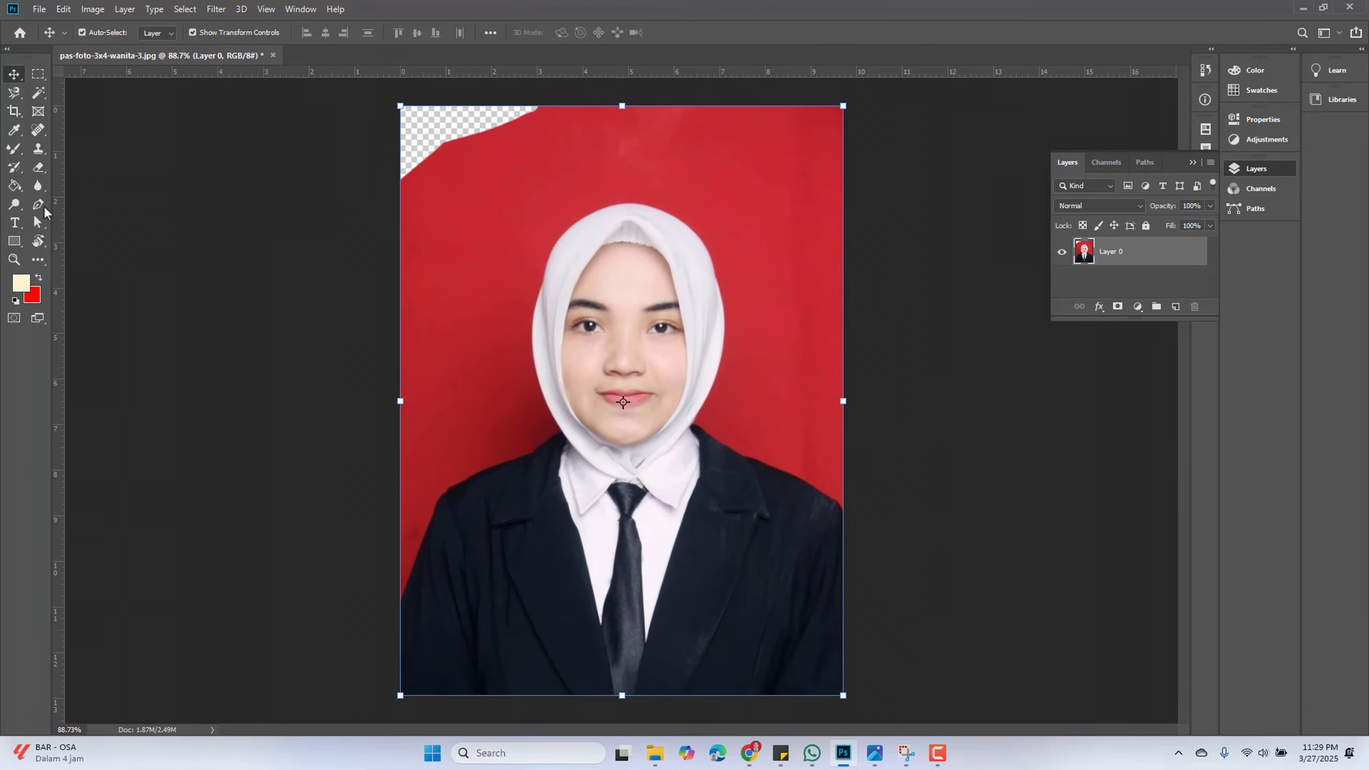
Switch to the Background Eraser Tool and erase a strip of red background along the photo's top edge
click(42, 172)
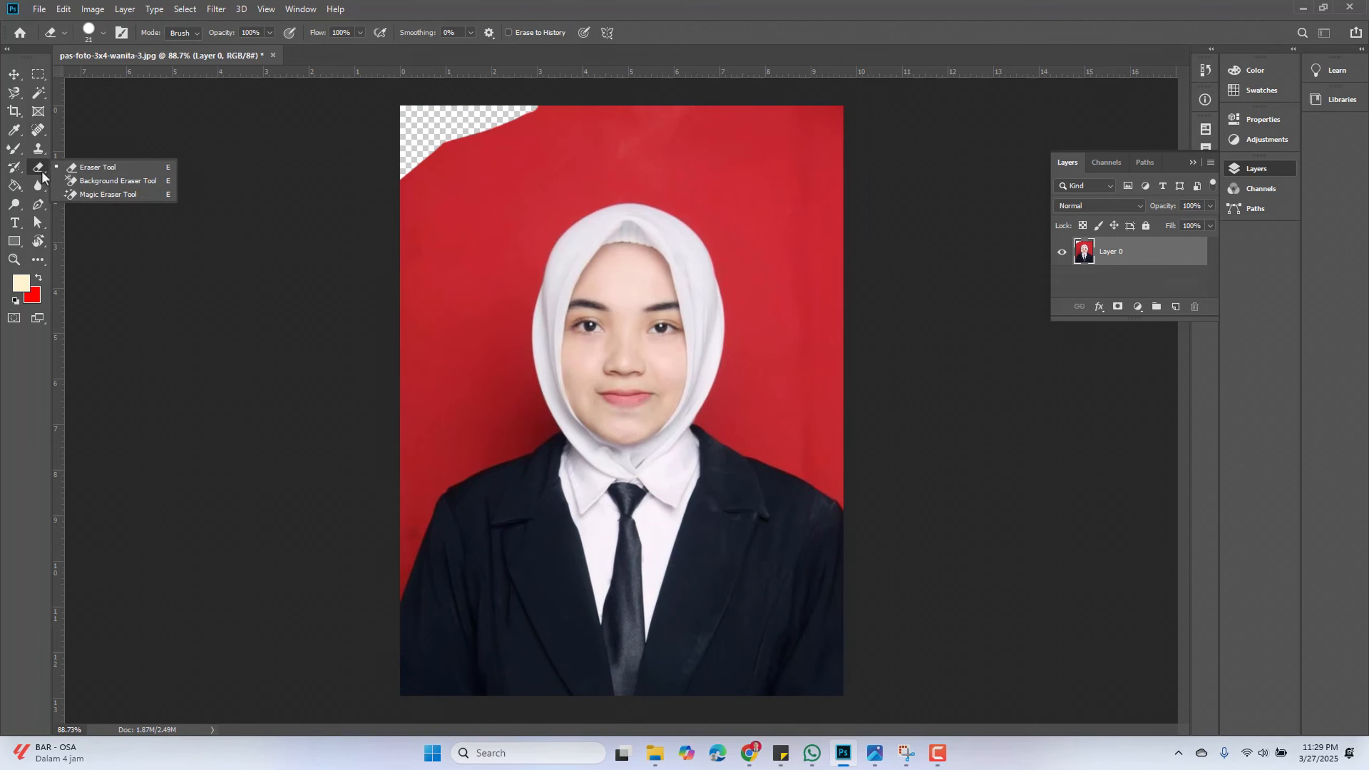
click(135, 183)
click(576, 149)
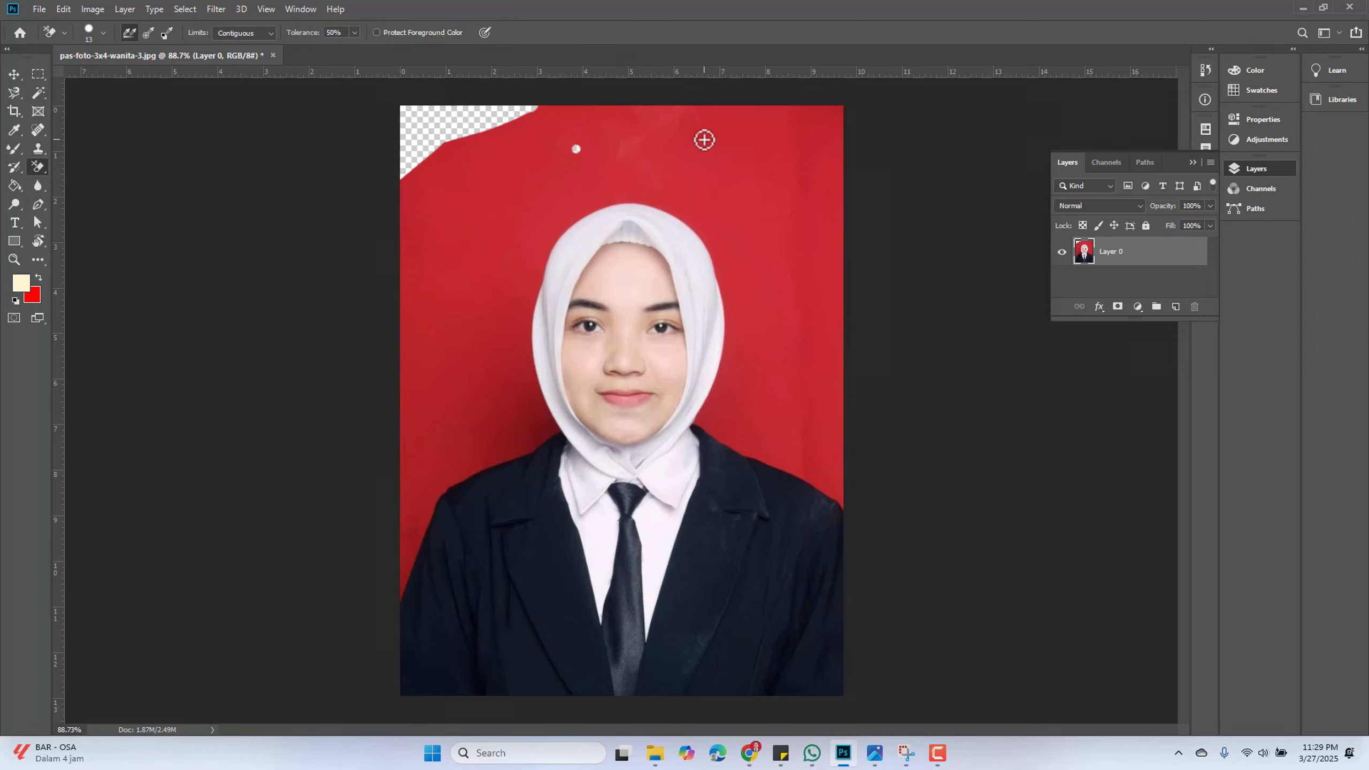
mouse_move(532, 119)
mouse_down()
mouse_move(691, 130)
mouse_move(438, 91)
mouse_move(684, 133)
mouse_move(510, 141)
mouse_move(553, 127)
mouse_move(461, 105)
mouse_move(573, 111)
mouse_move(548, 114)
mouse_move(527, 114)
mouse_move(656, 98)
mouse_move(639, 105)
mouse_move(752, 123)
mouse_move(627, 125)
mouse_move(798, 121)
mouse_move(659, 89)
mouse_move(796, 110)
mouse_move(653, 123)
mouse_move(638, 119)
mouse_move(682, 111)
mouse_move(622, 112)
mouse_move(814, 113)
mouse_up()
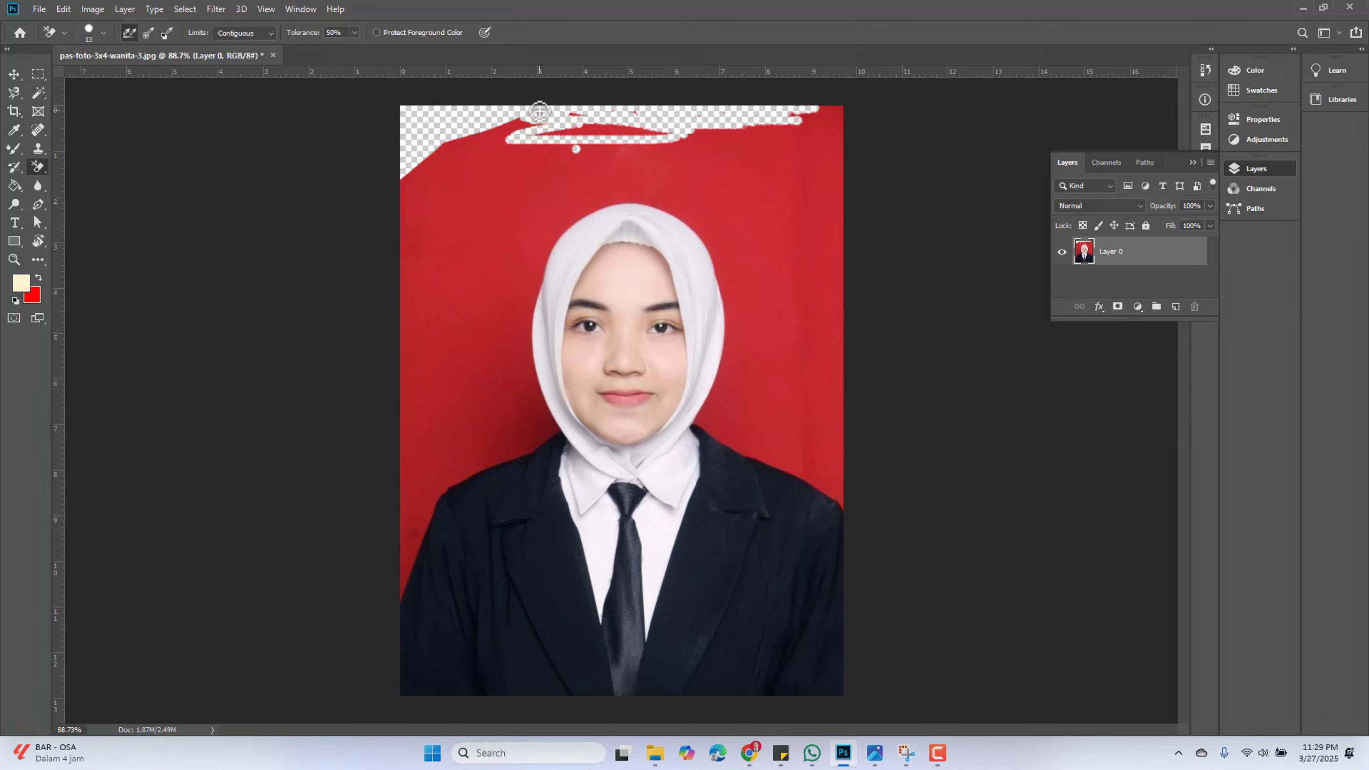
Switch to the Magic Eraser Tool and remove the red background beside the subject
right_click(42, 167)
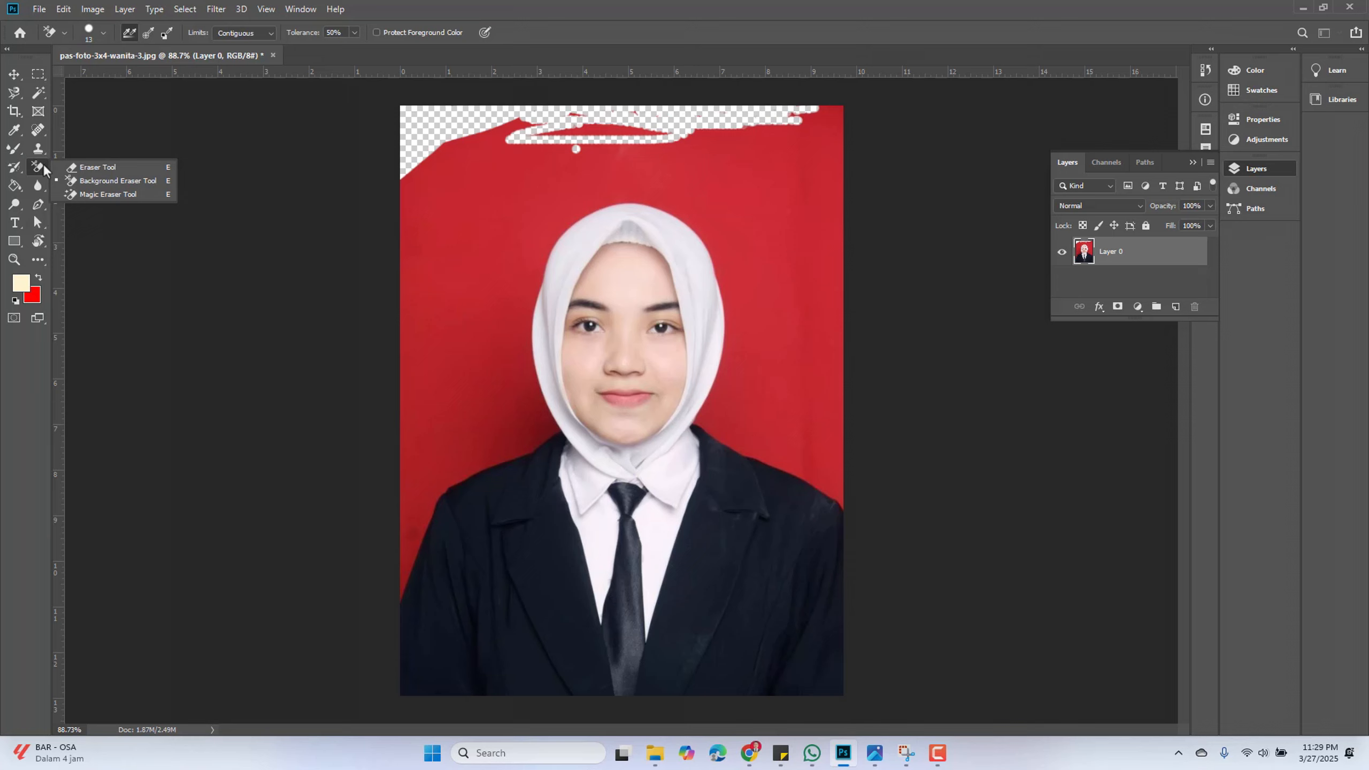
click(101, 195)
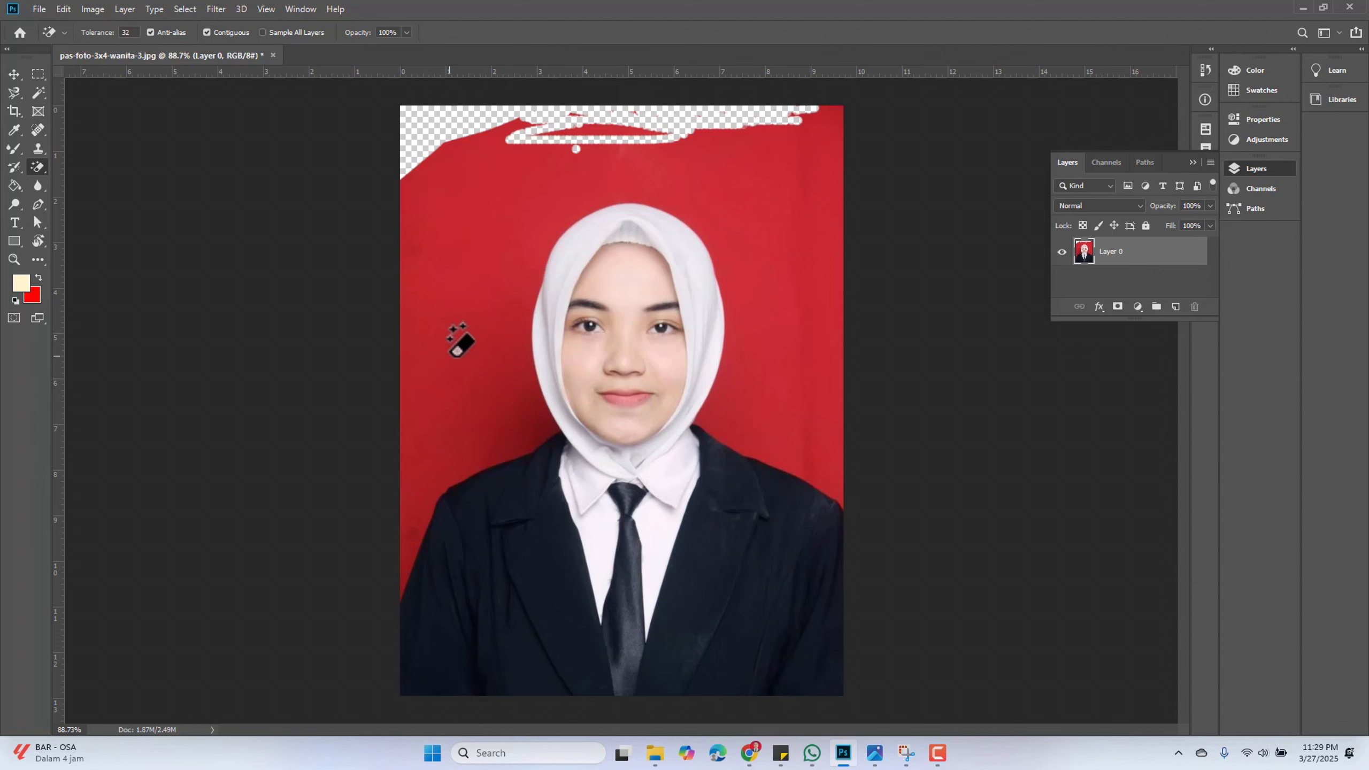
click(456, 337)
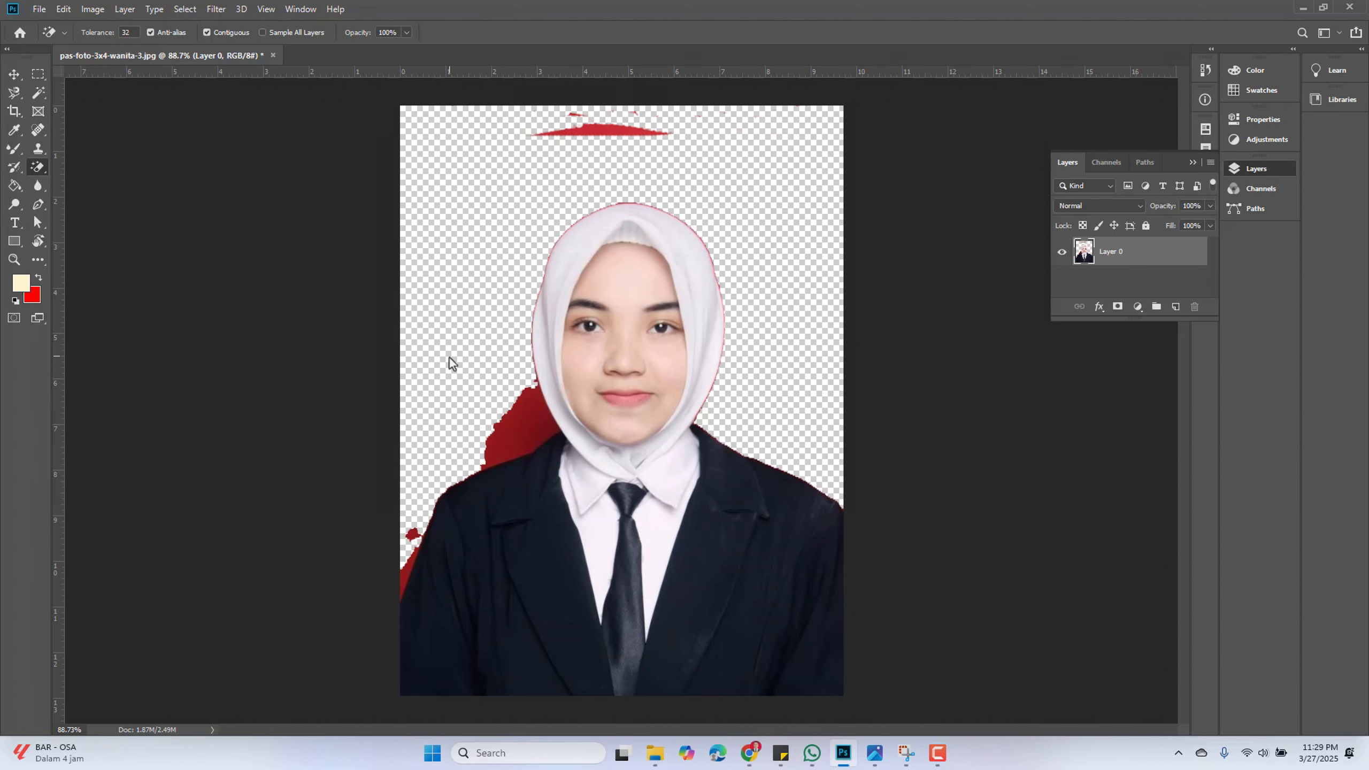
Remove the remaining red patches at the top and around the left shoulder with the Magic Eraser
click(614, 132)
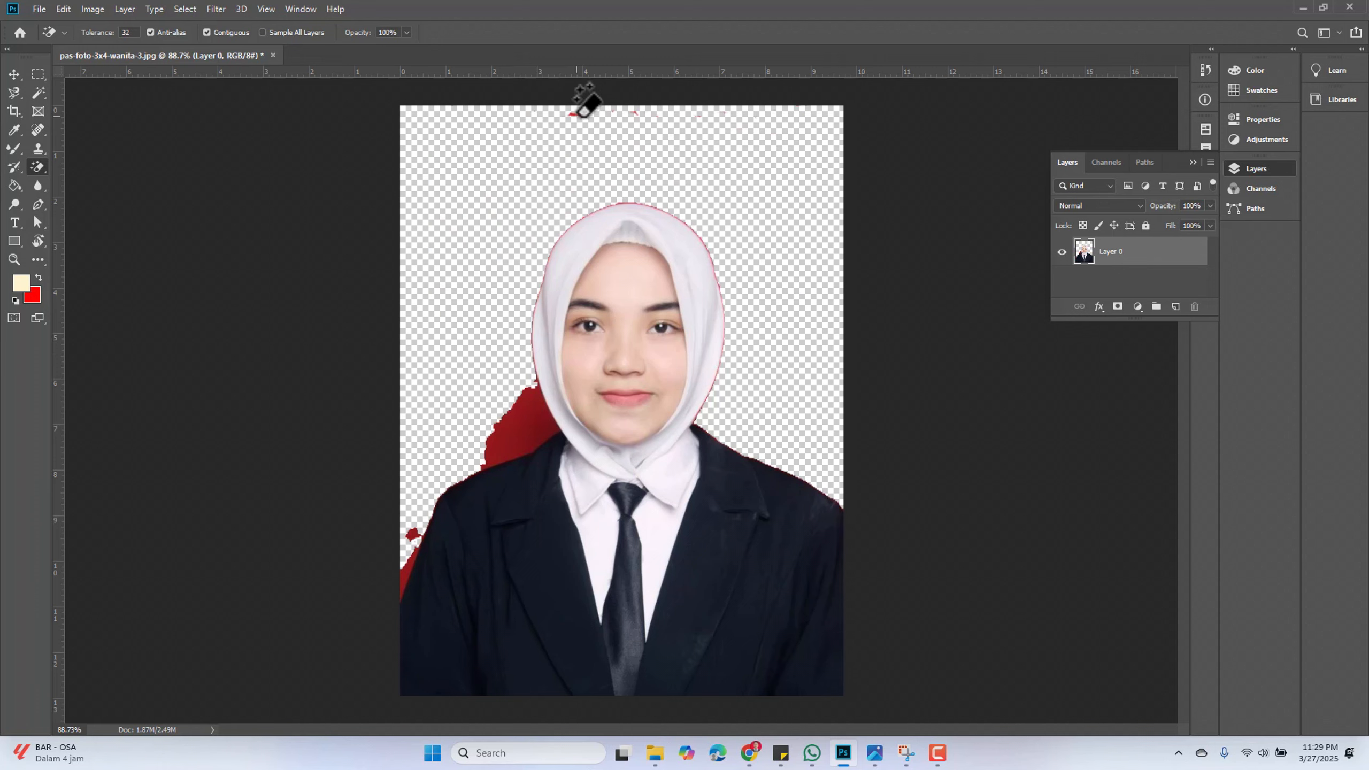
click(574, 115)
click(636, 115)
click(525, 399)
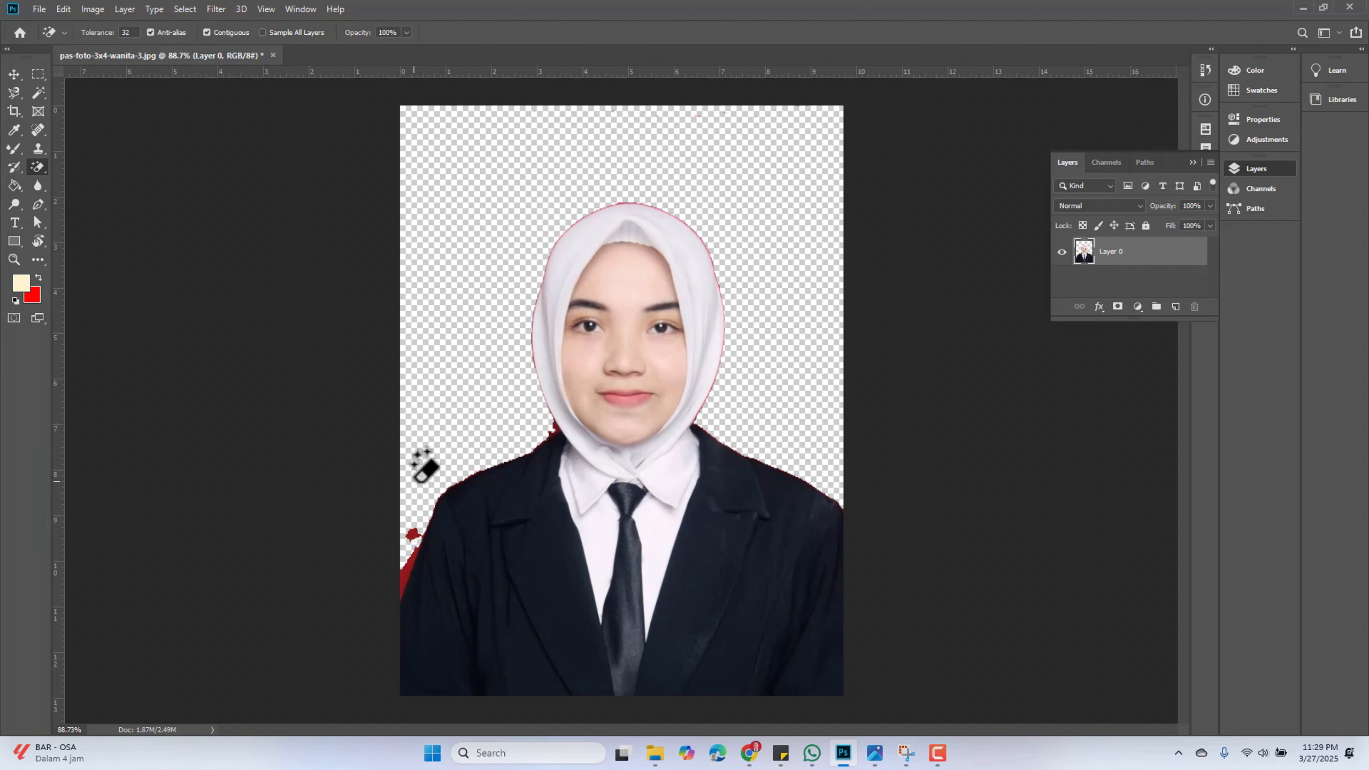
click(412, 535)
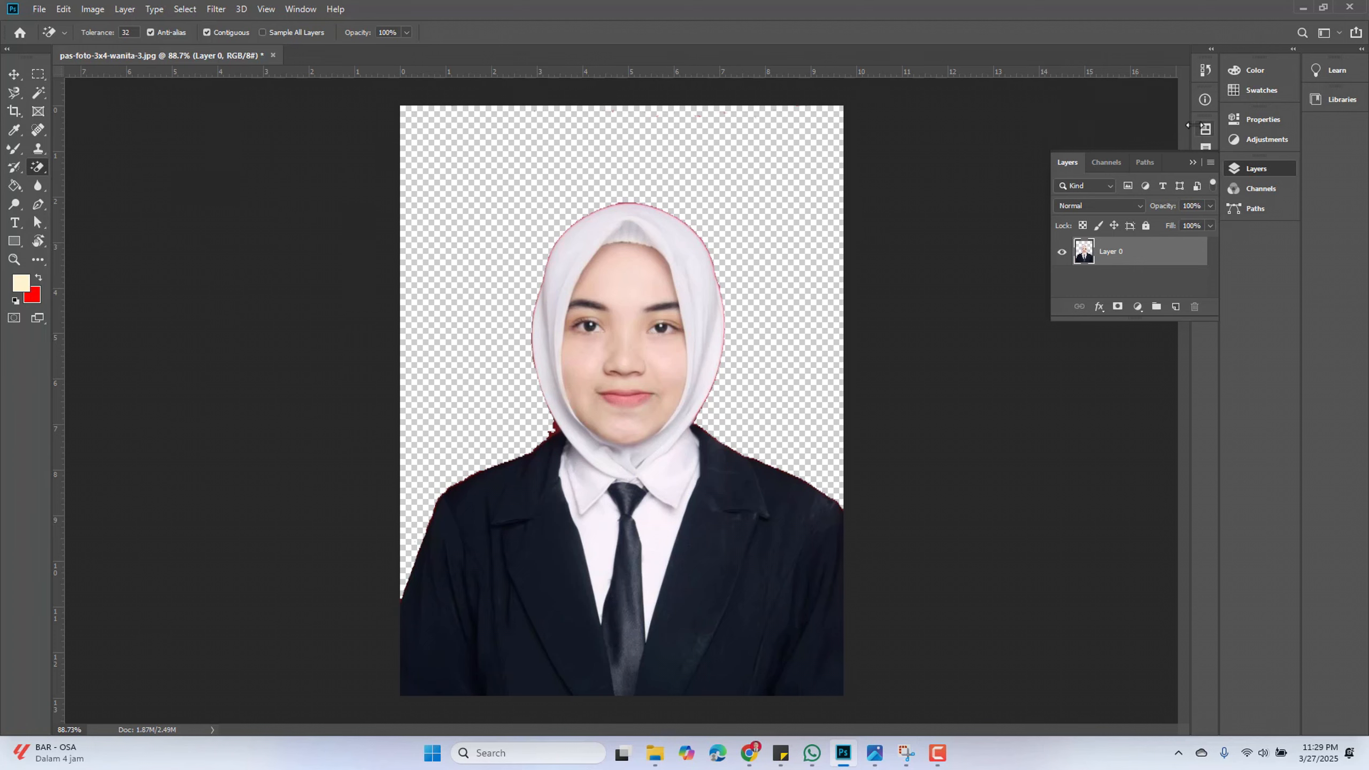
Open the History panel and revert the image to its original snapshot
click(1204, 72)
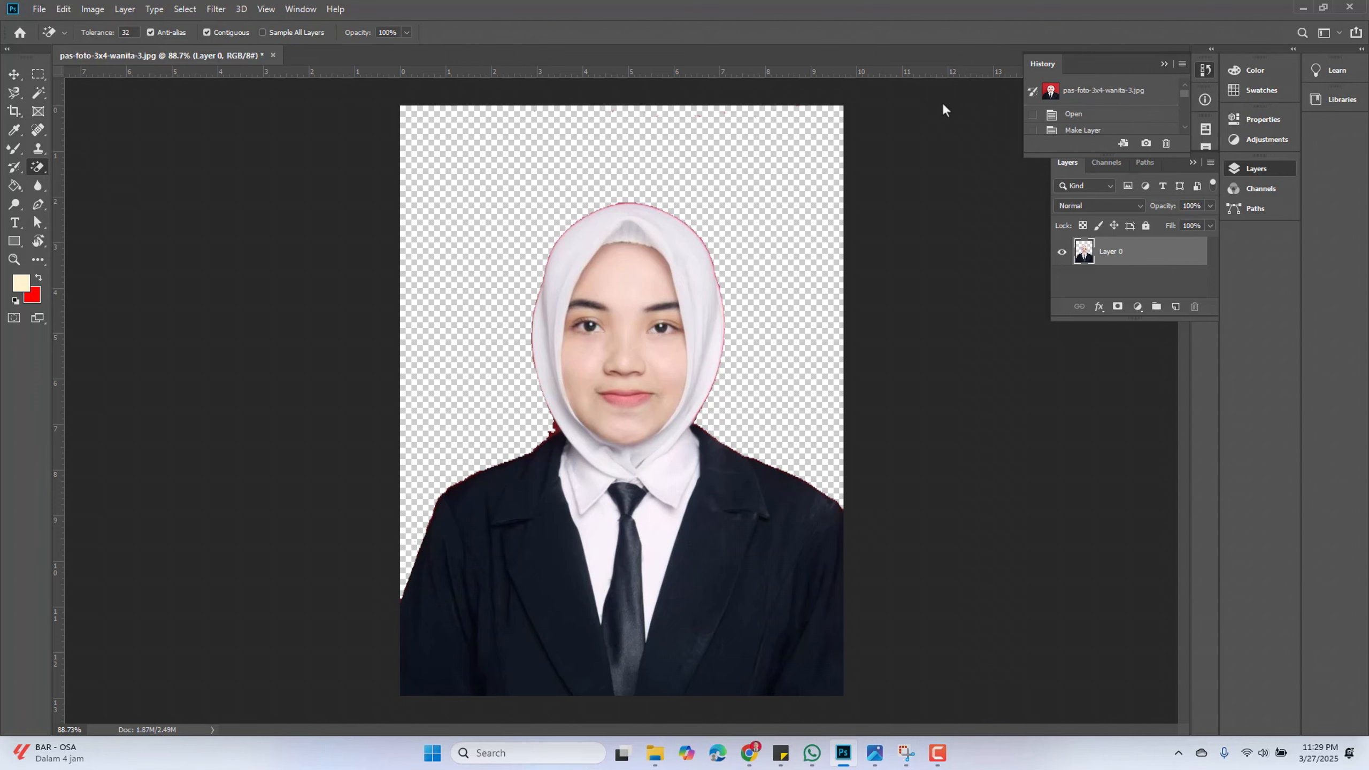
click(1098, 92)
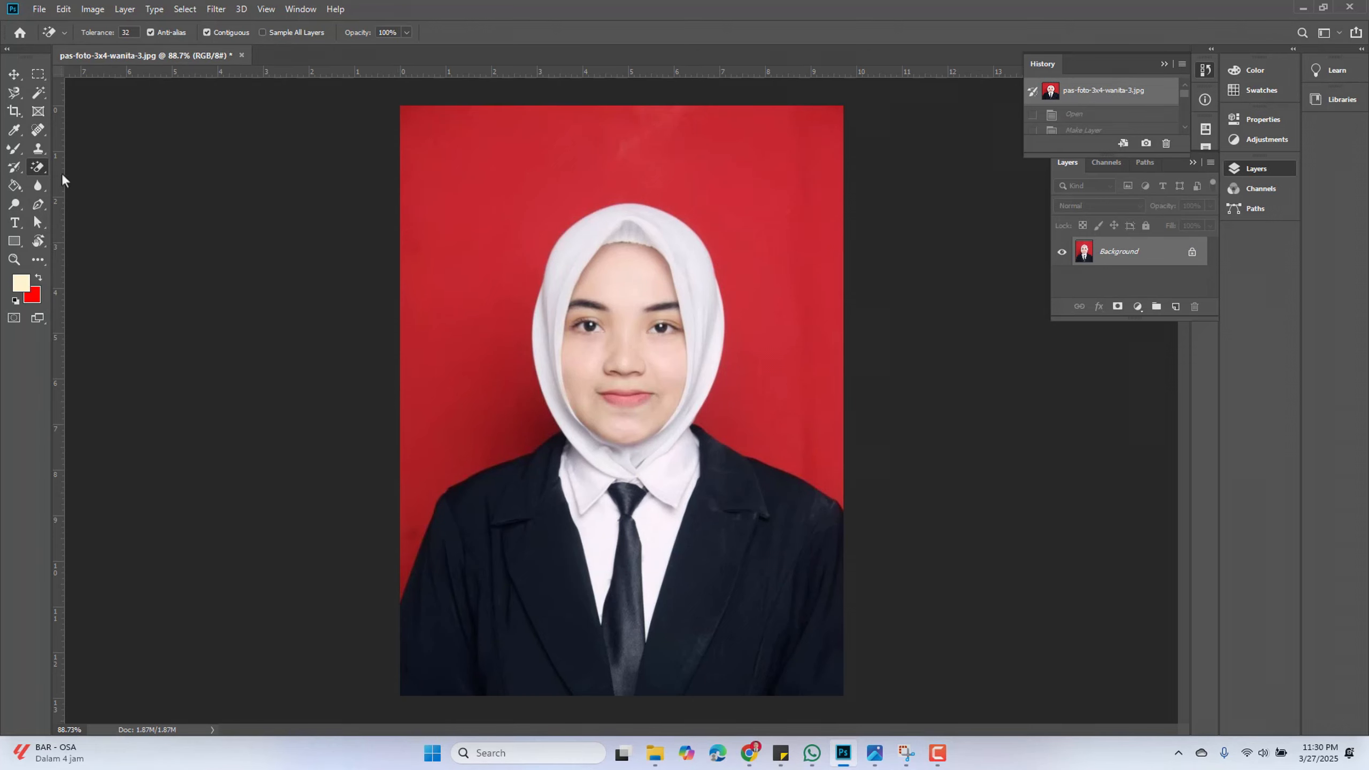
Select the Eraser Tool, zoom in on the face, and set the brush size to 14 px
right_click(36, 171)
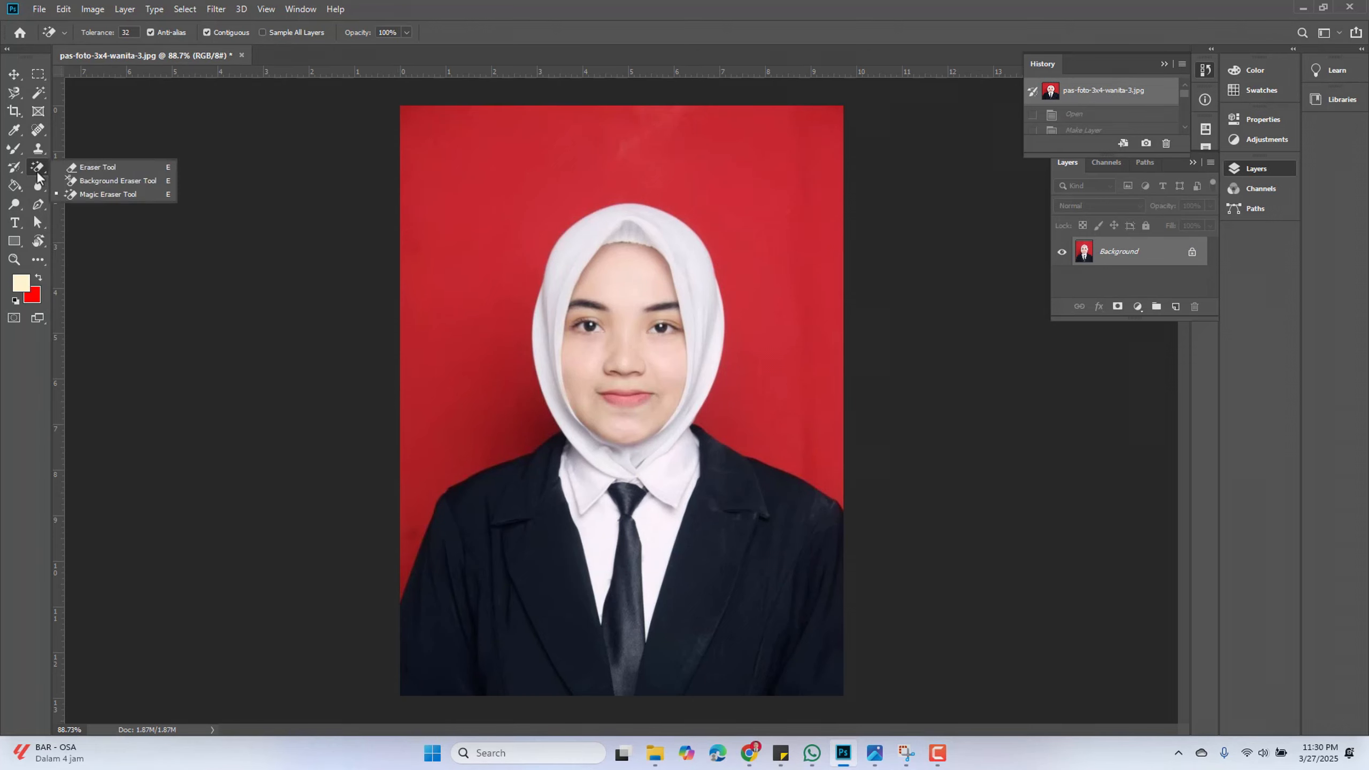
click(87, 168)
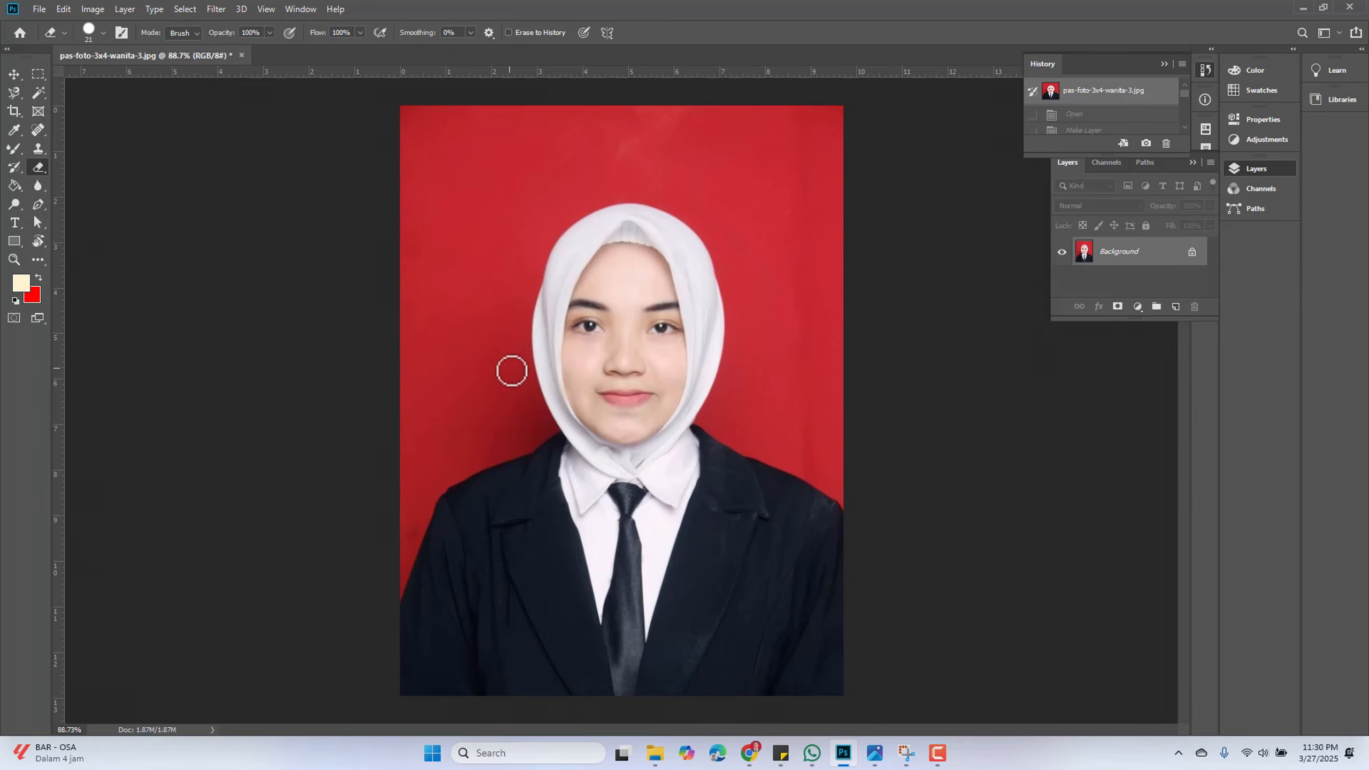
scroll(525, 421, up, 3)
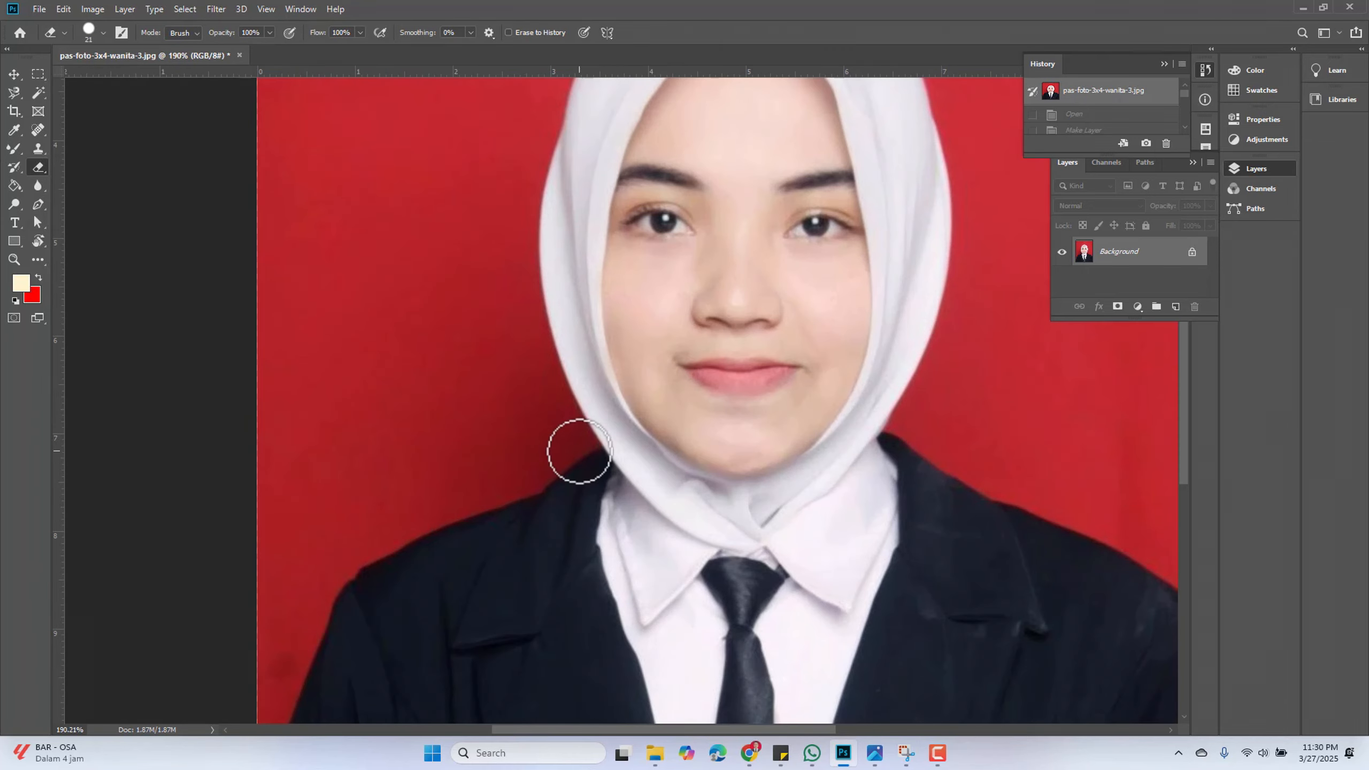
click(103, 33)
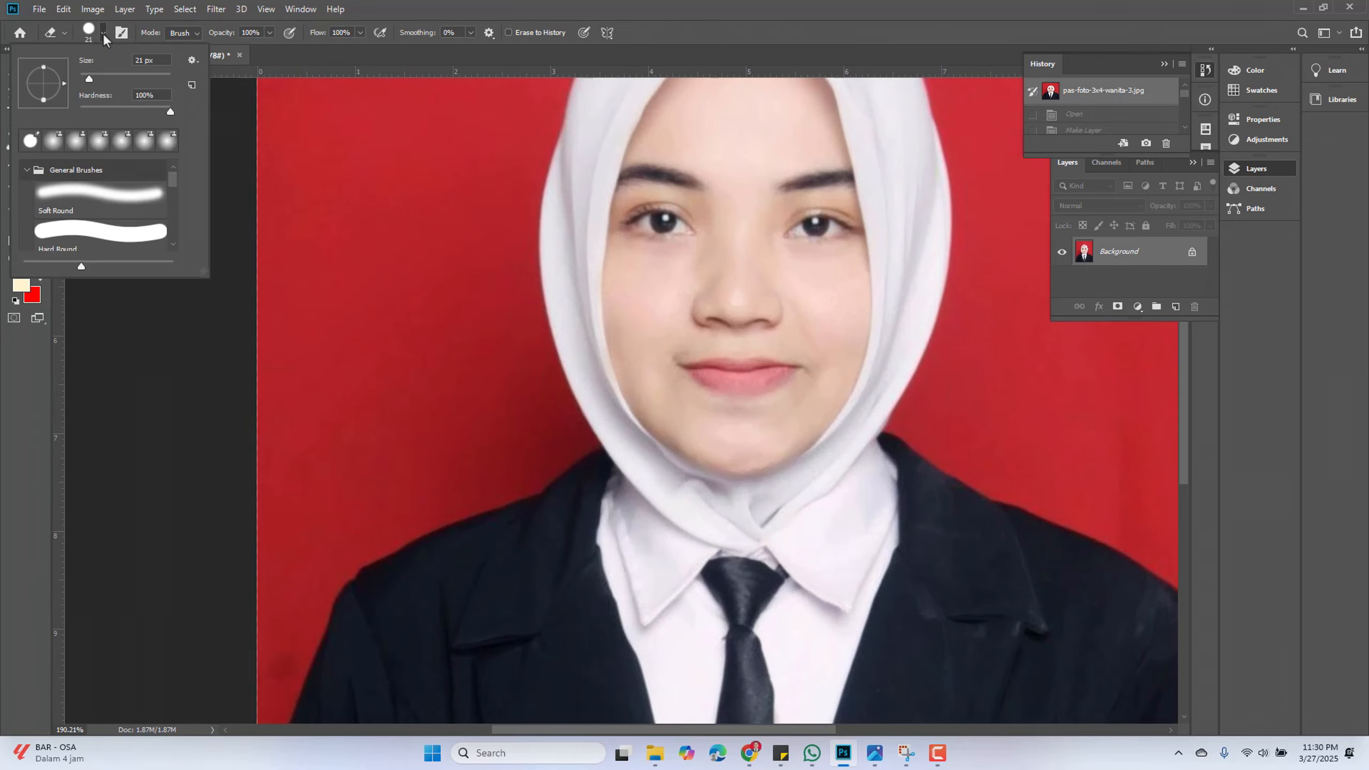
click(85, 79)
Try erasing along the hijab's left edge on the locked background, then undo and revert to the snapshot
drag(589, 447, 560, 398)
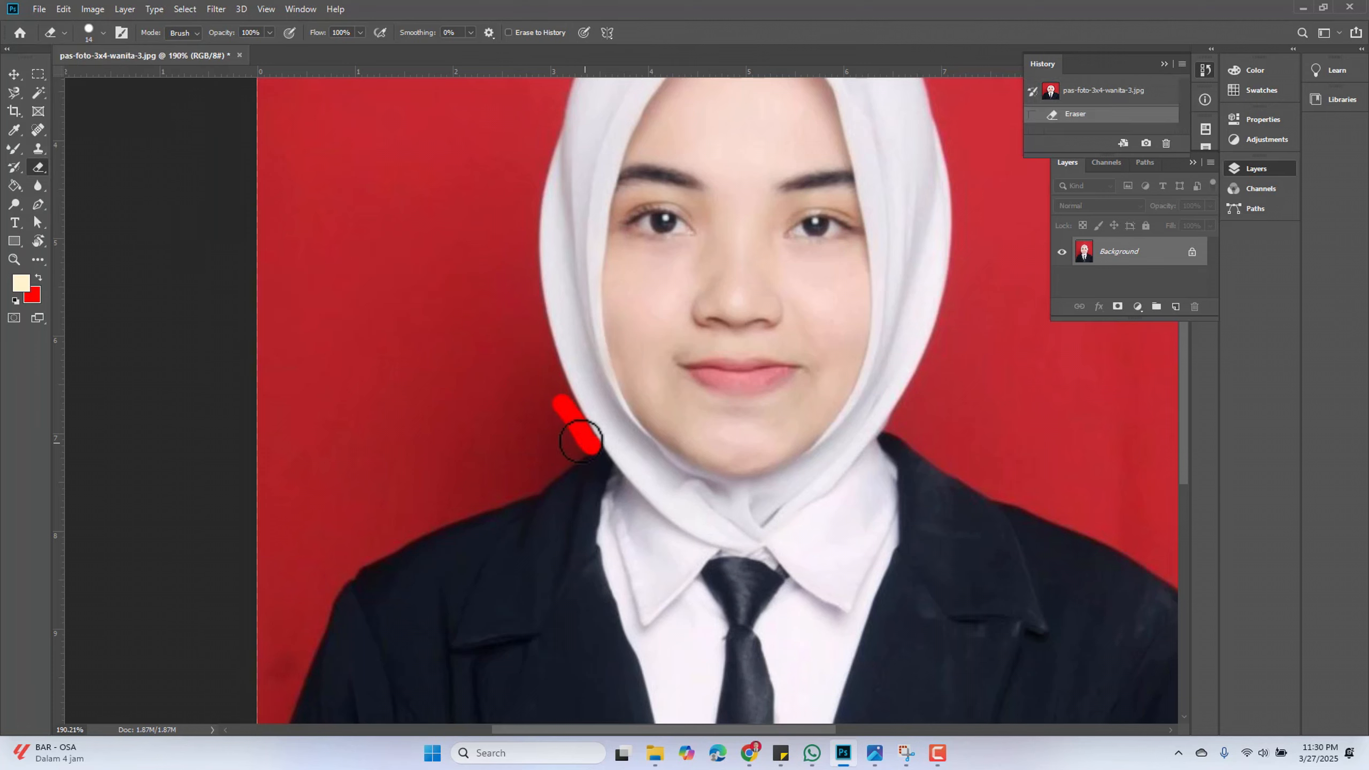
mouse_move(580, 435)
mouse_down()
mouse_move(532, 291)
mouse_move(531, 158)
mouse_up()
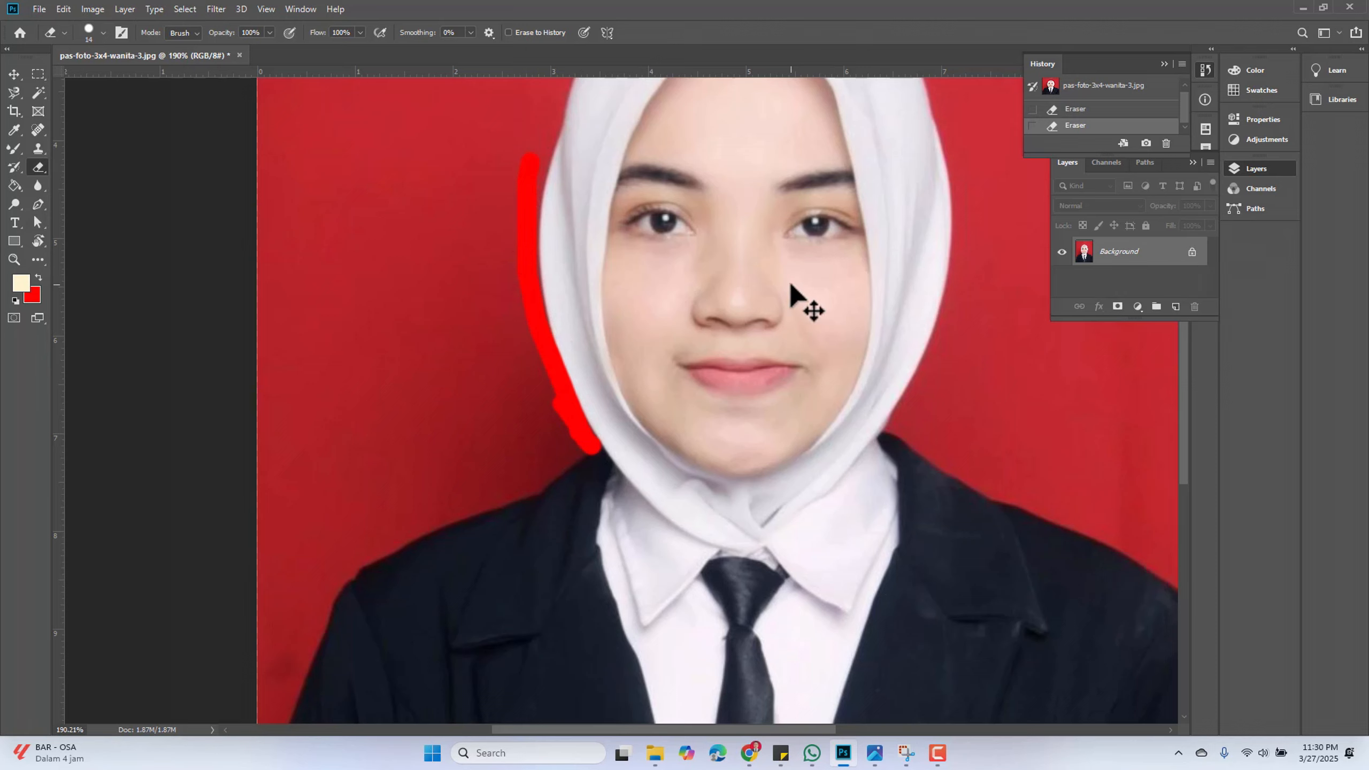
key(ctrl+z)
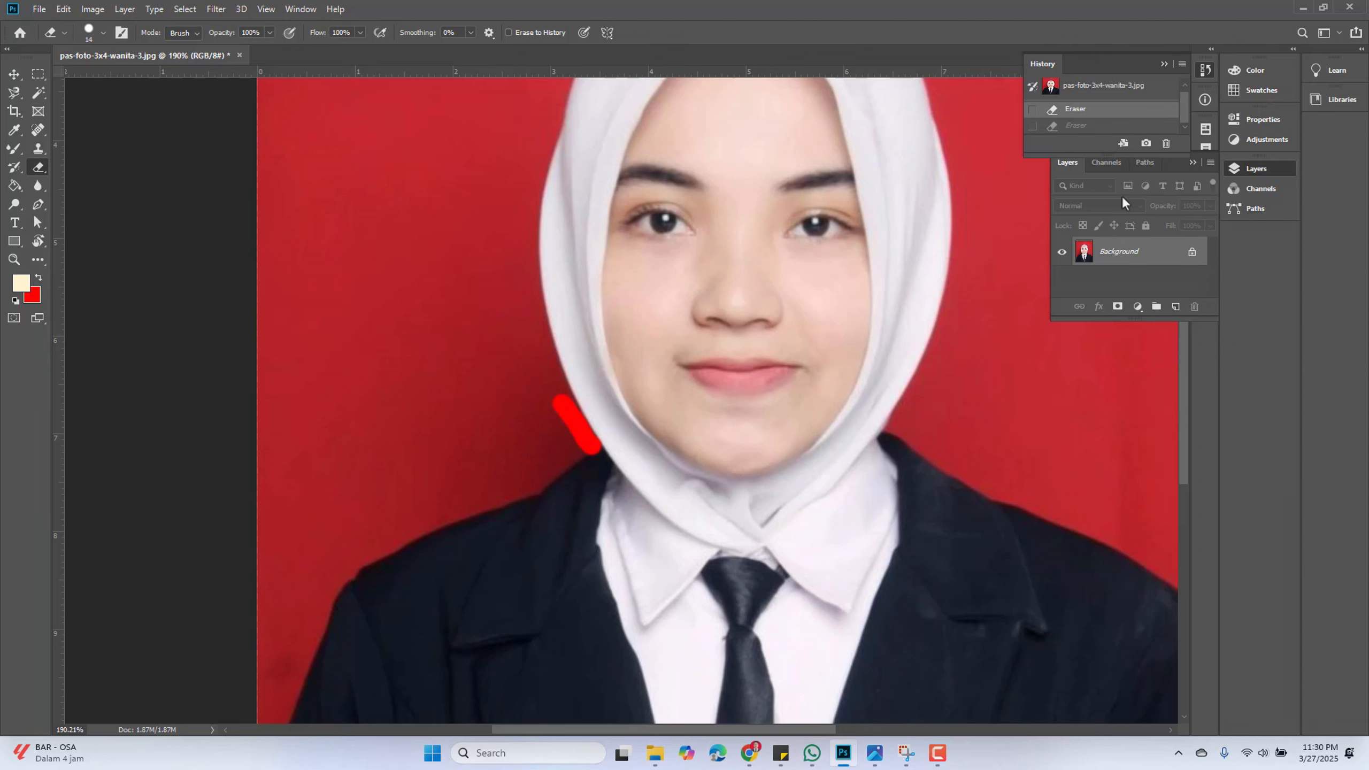
click(1104, 89)
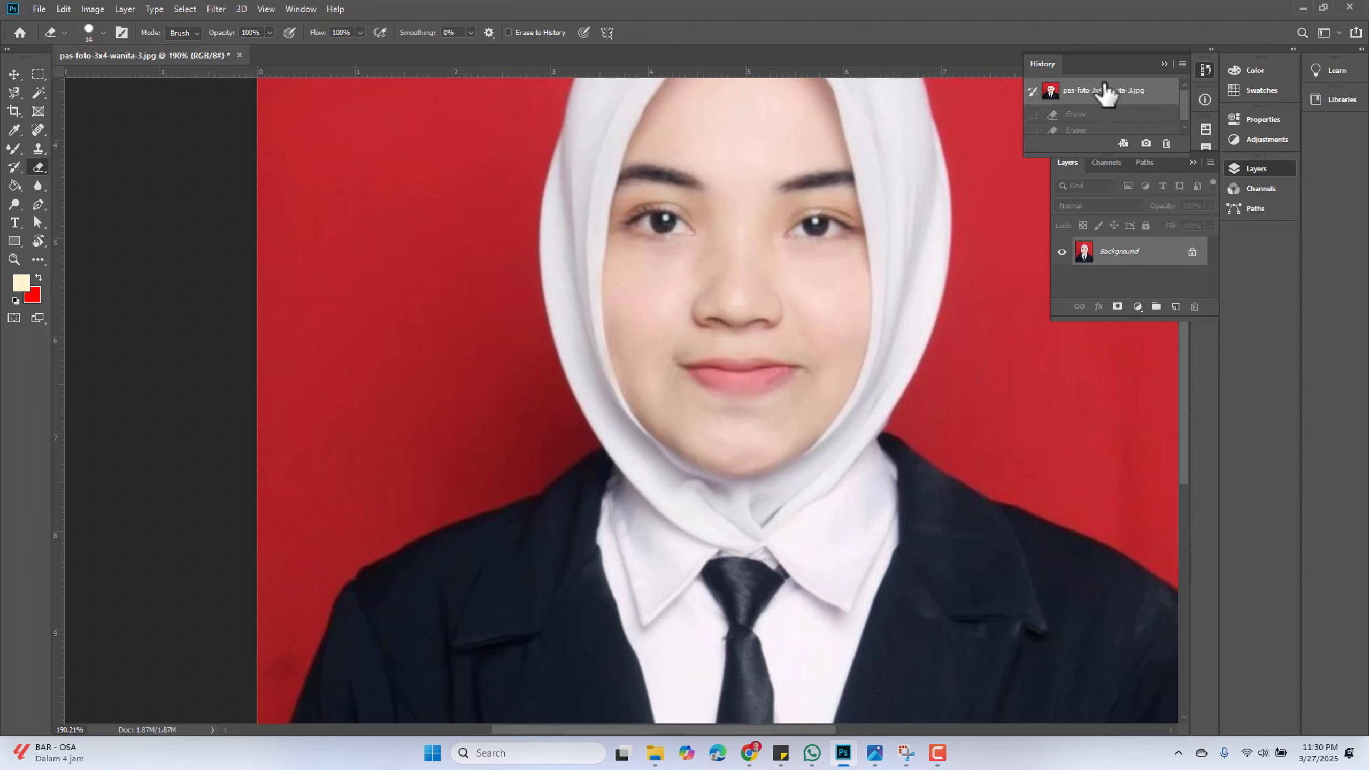
Unlock the Background layer and erase the red background along the hijab's lower left edge
click(1191, 252)
mouse_move(587, 445)
mouse_down()
mouse_move(543, 323)
mouse_move(529, 194)
mouse_move(532, 232)
mouse_move(531, 215)
mouse_move(553, 230)
mouse_move(532, 329)
mouse_move(548, 252)
mouse_move(532, 323)
mouse_up()
Erase the red background along the hijab's upper left edge with the eraser
scroll(532, 223, up, 5)
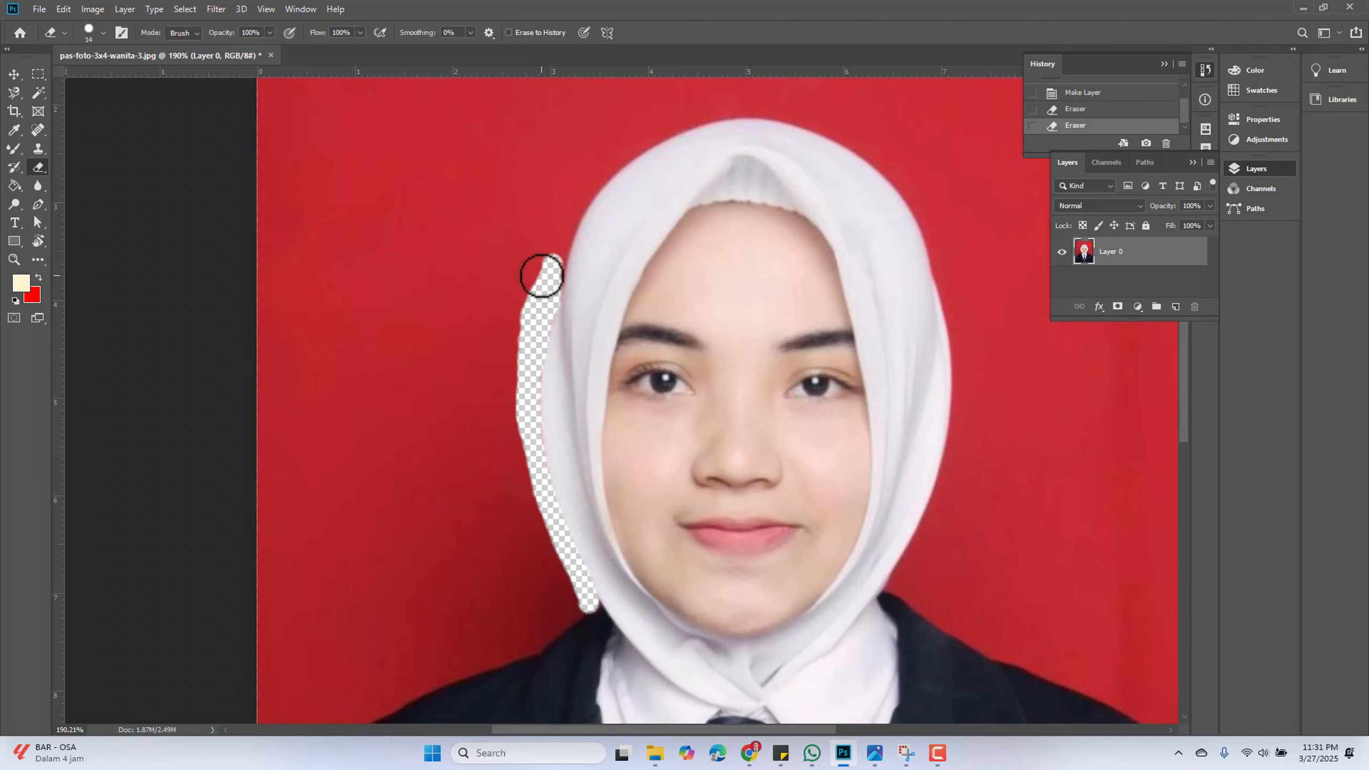
scroll(541, 275, up, 2)
scroll(540, 284, up, 3)
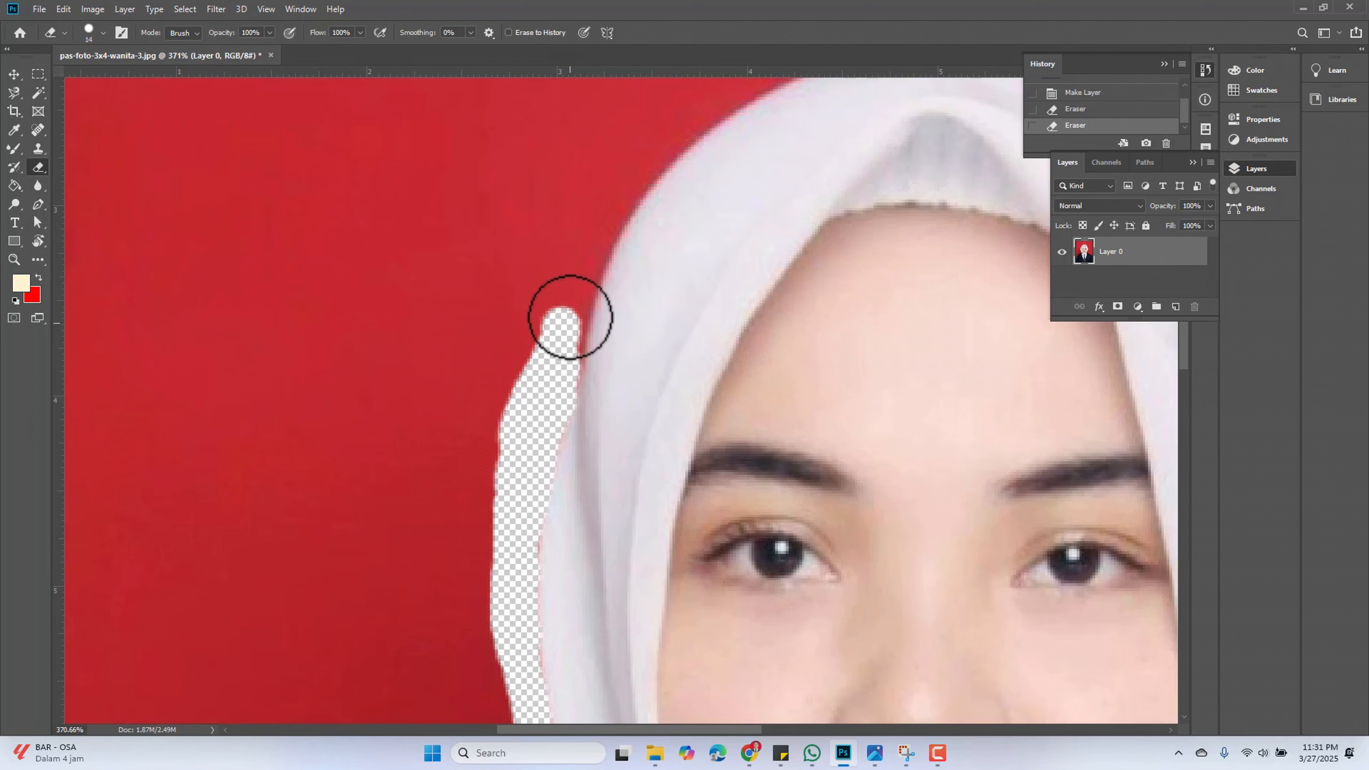
click(635, 173)
mouse_move(623, 191)
mouse_down()
mouse_move(580, 275)
mouse_move(577, 314)
mouse_up()
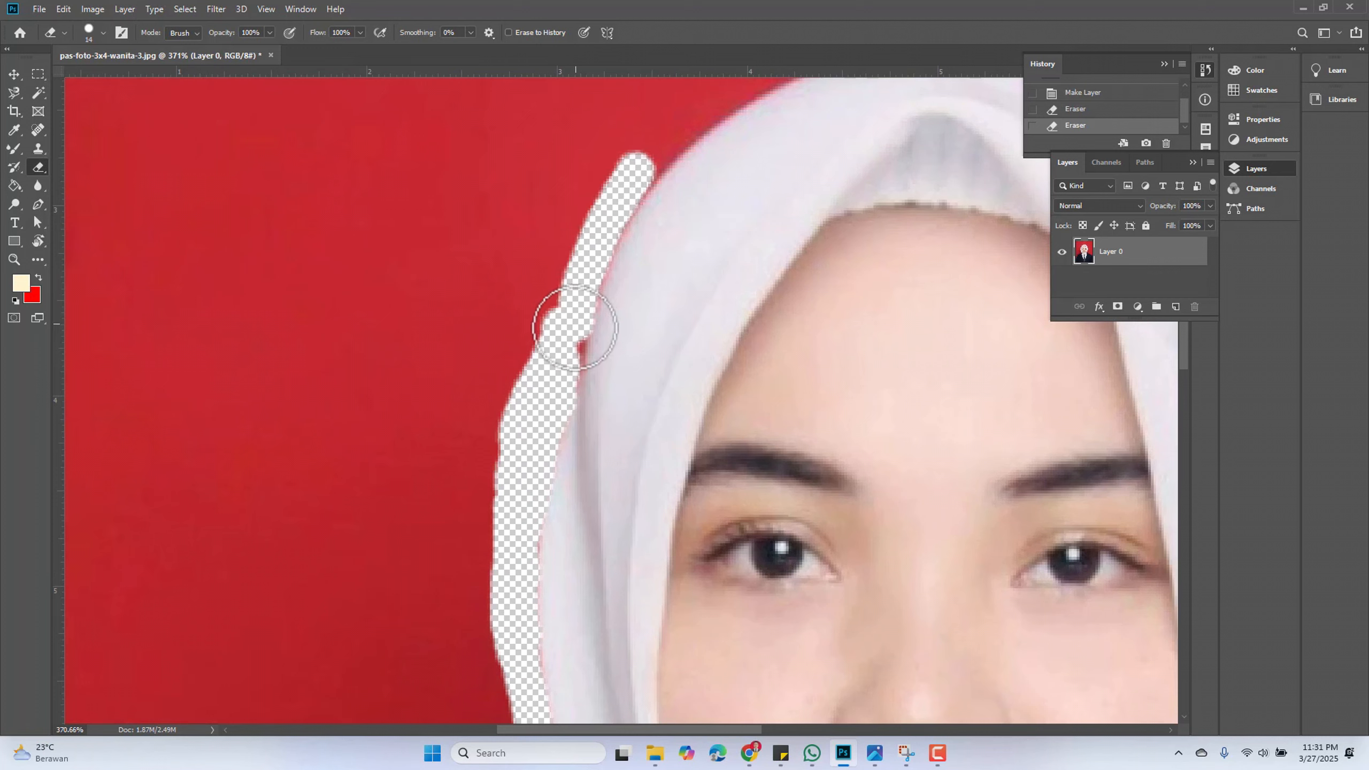
drag(564, 363, 565, 366)
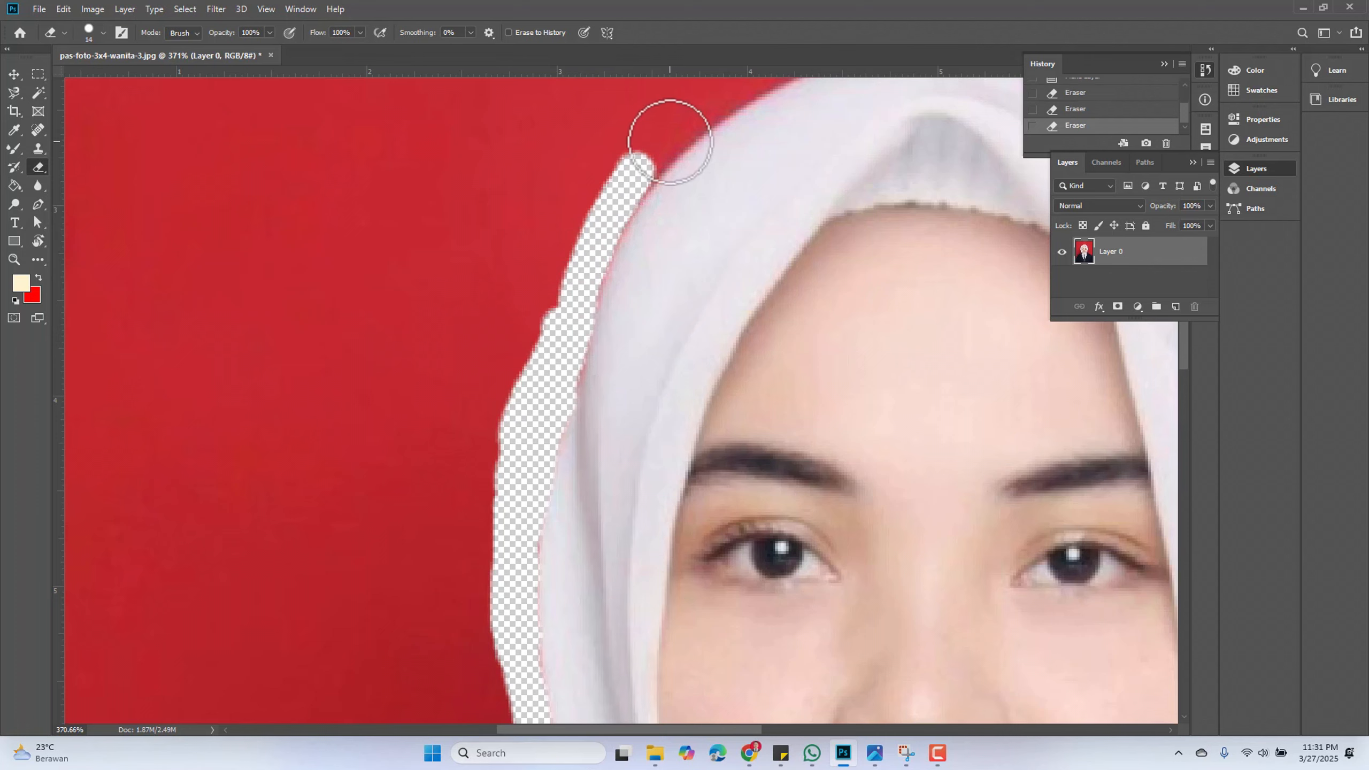
drag(670, 142, 649, 160)
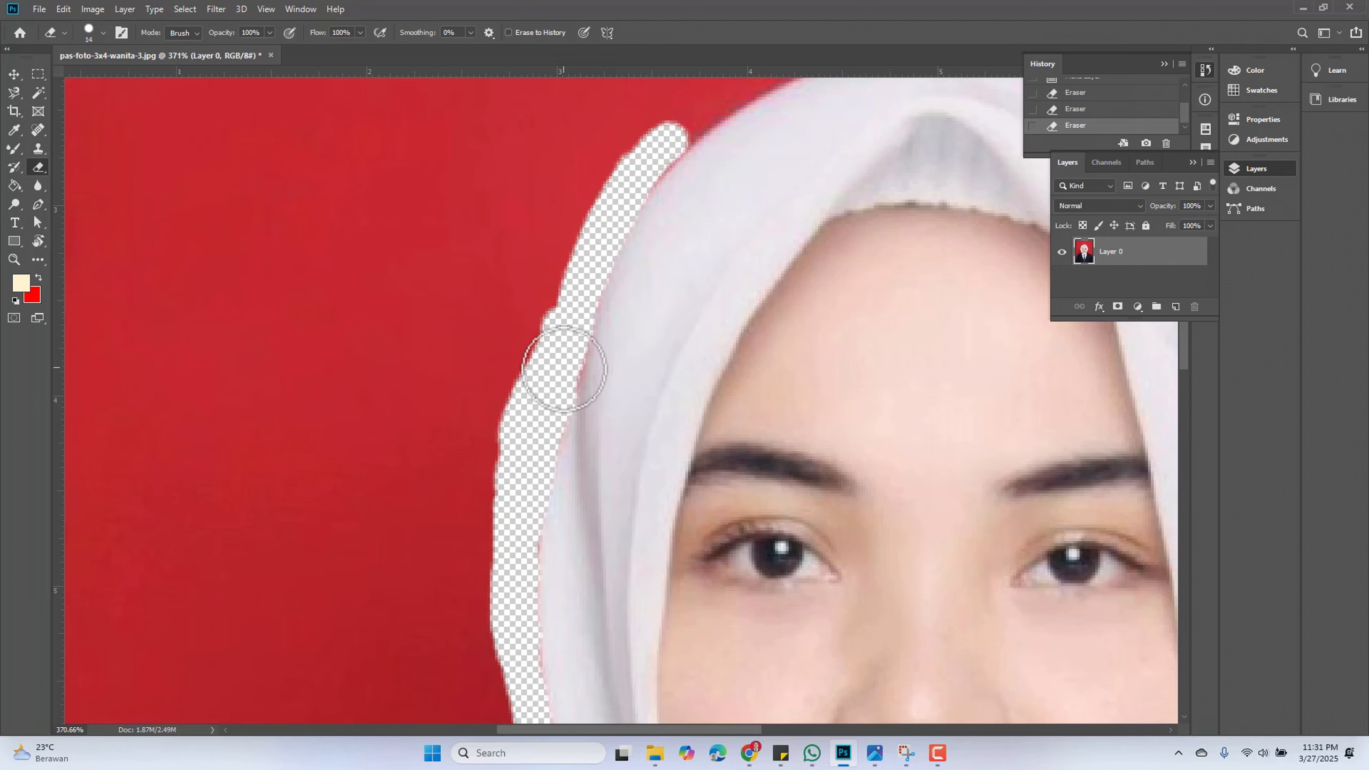
Erase the red background along the top curve of the hijab
scroll(641, 214, up, 2)
scroll(645, 218, down, 4)
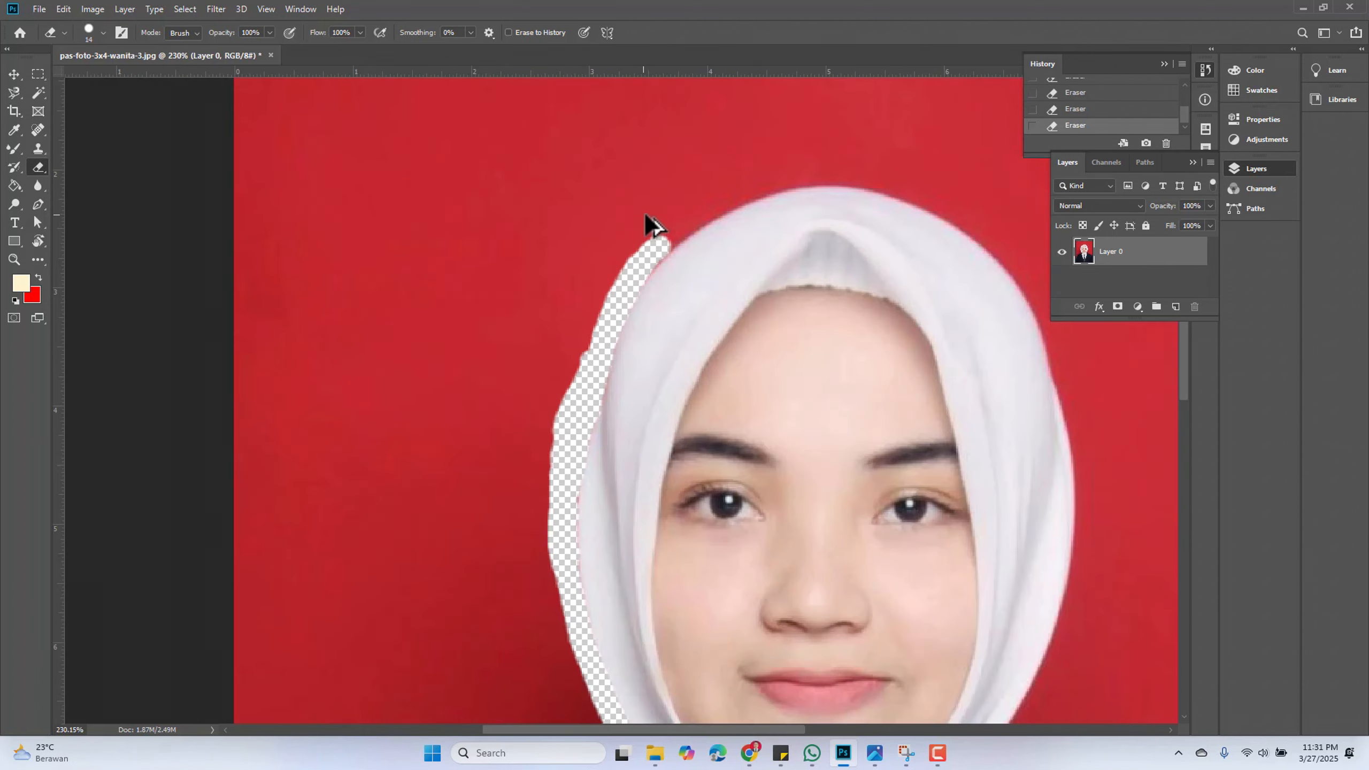
scroll(721, 220, up, 5)
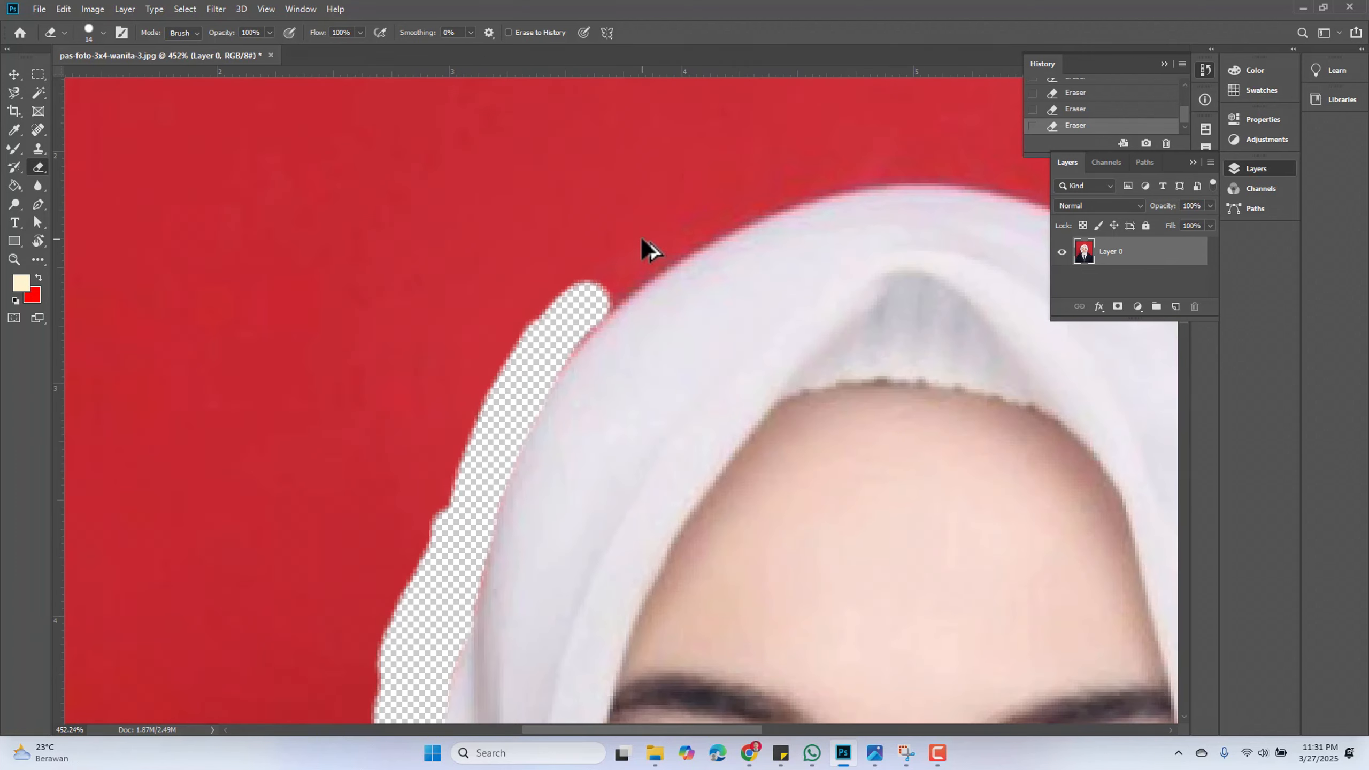
mouse_move(541, 346)
mouse_down()
mouse_move(594, 290)
mouse_move(696, 215)
mouse_move(793, 169)
mouse_move(919, 146)
mouse_move(738, 201)
mouse_move(620, 273)
mouse_move(552, 338)
mouse_up()
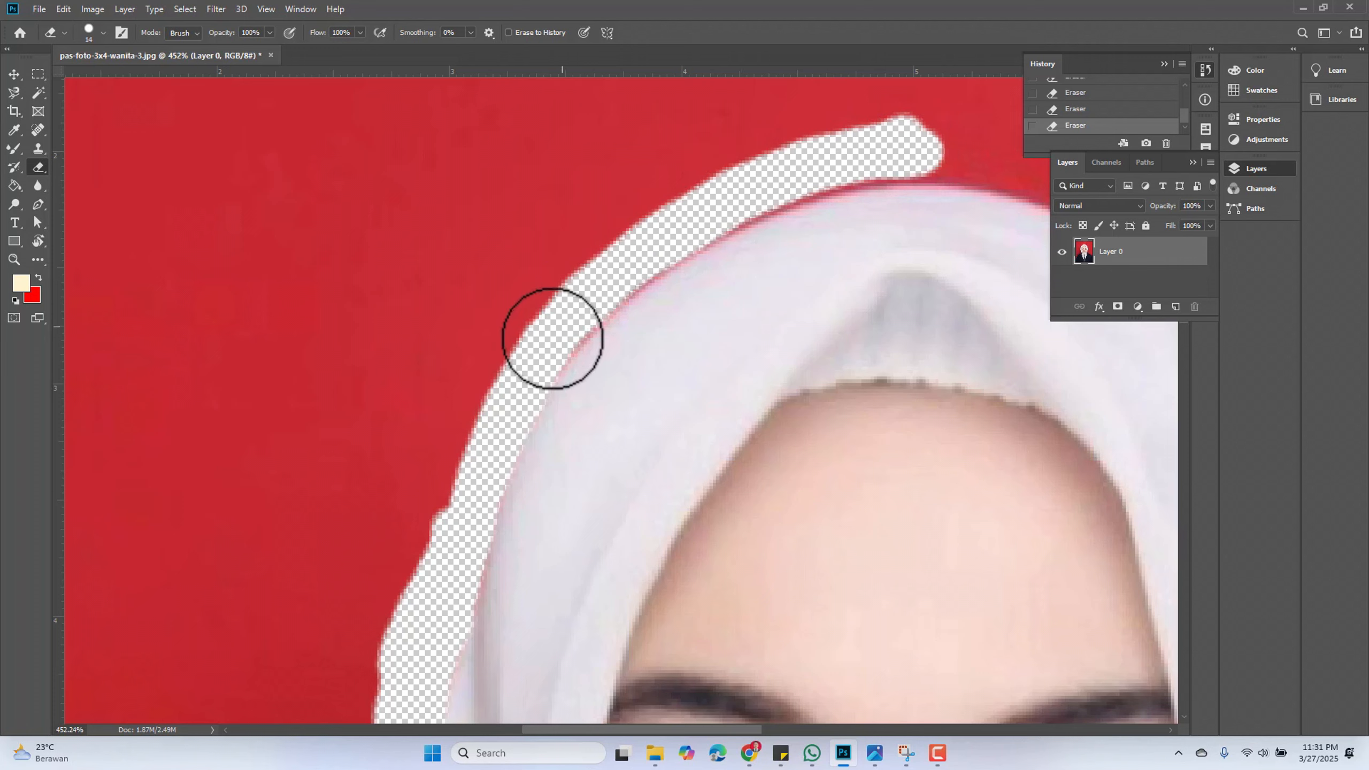
mouse_move(965, 166)
mouse_down()
mouse_move(910, 144)
mouse_move(779, 143)
mouse_move(859, 159)
mouse_move(716, 214)
mouse_move(541, 363)
mouse_up()
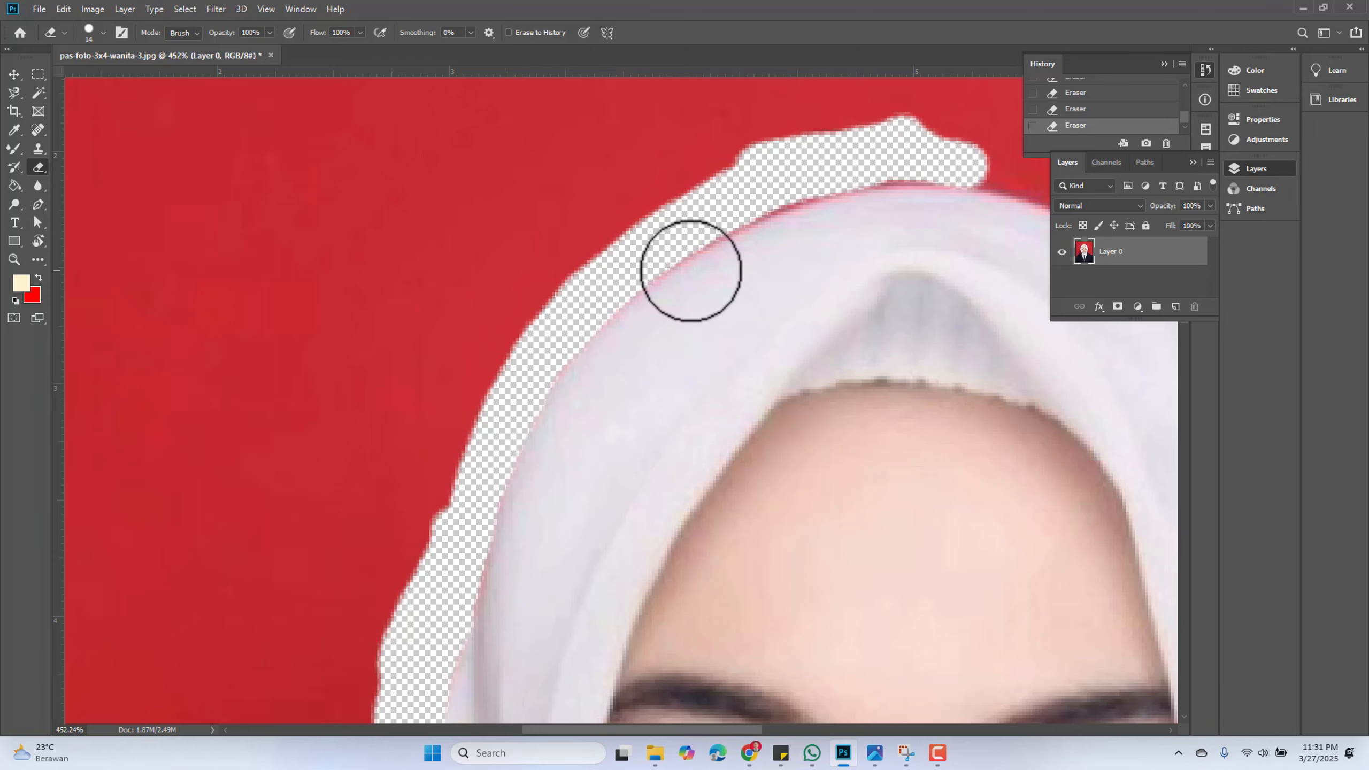
Erase a stroke along the hijab's top edge toward the right, then undo it
scroll(951, 175, down, 3)
drag(931, 207, 492, 294)
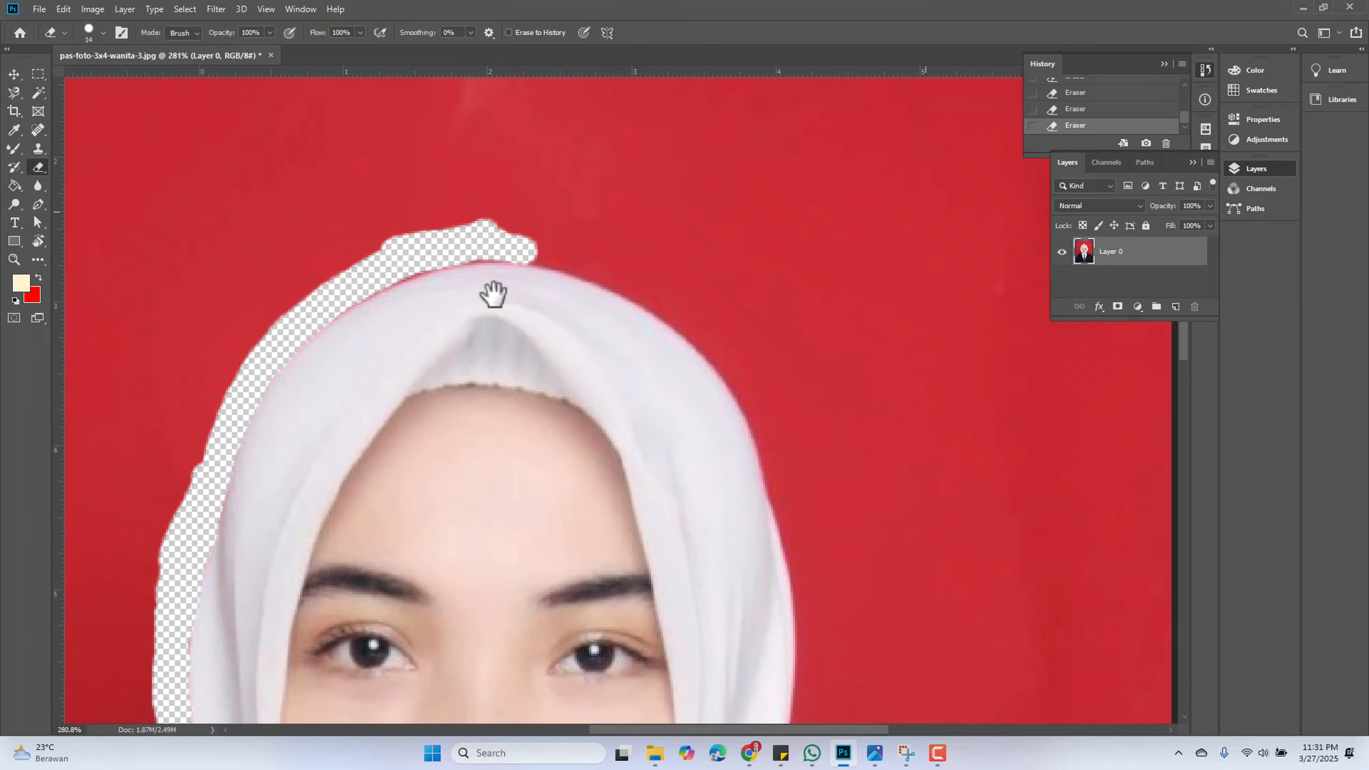
scroll(517, 227, up, 3)
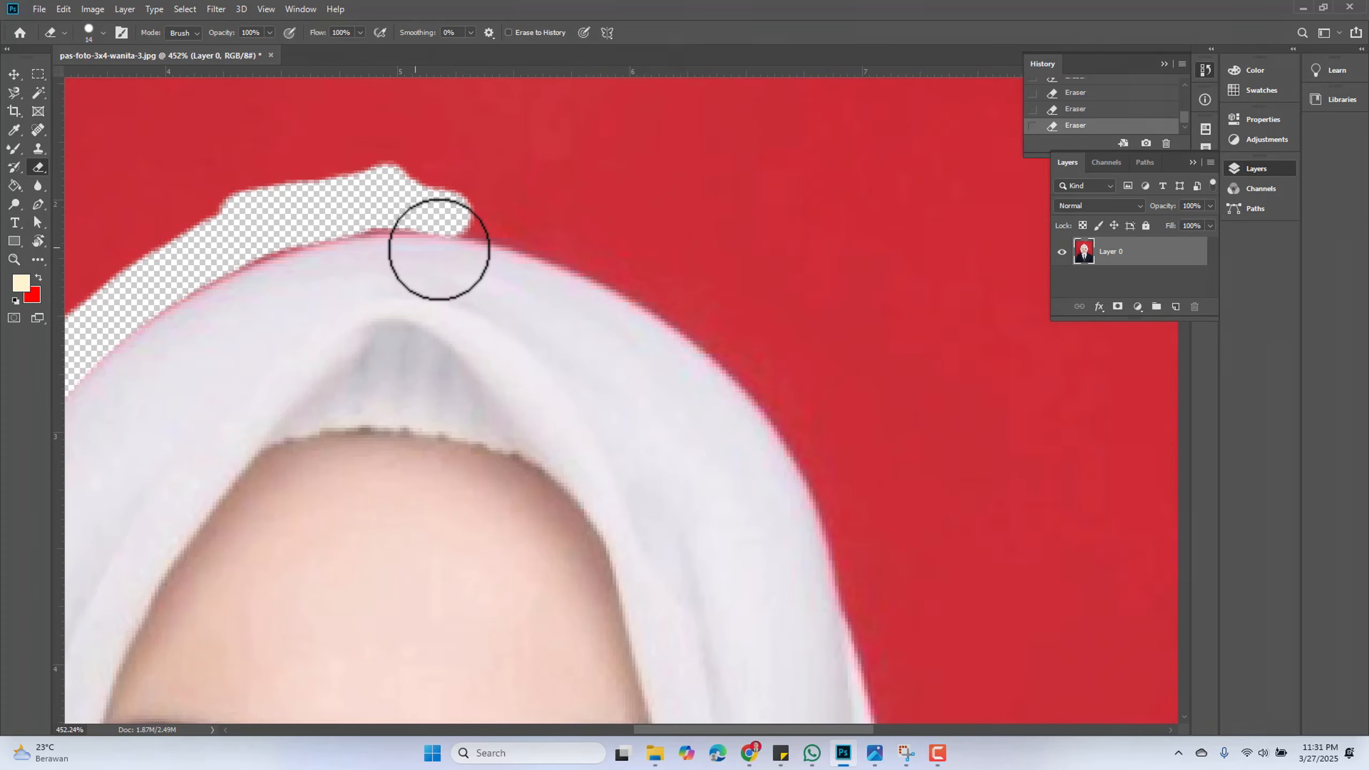
mouse_move(515, 201)
mouse_down()
mouse_move(438, 194)
mouse_move(144, 297)
mouse_up()
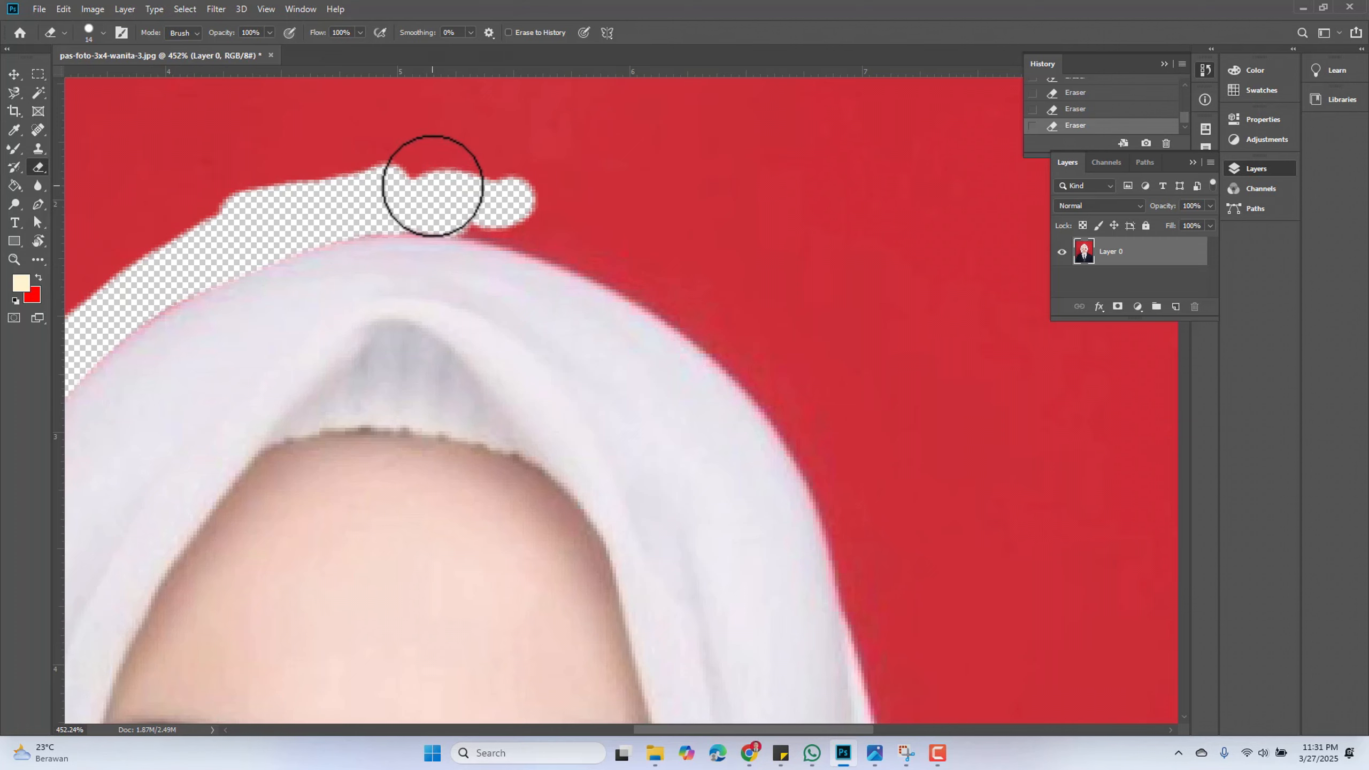
key(ctrl+z)
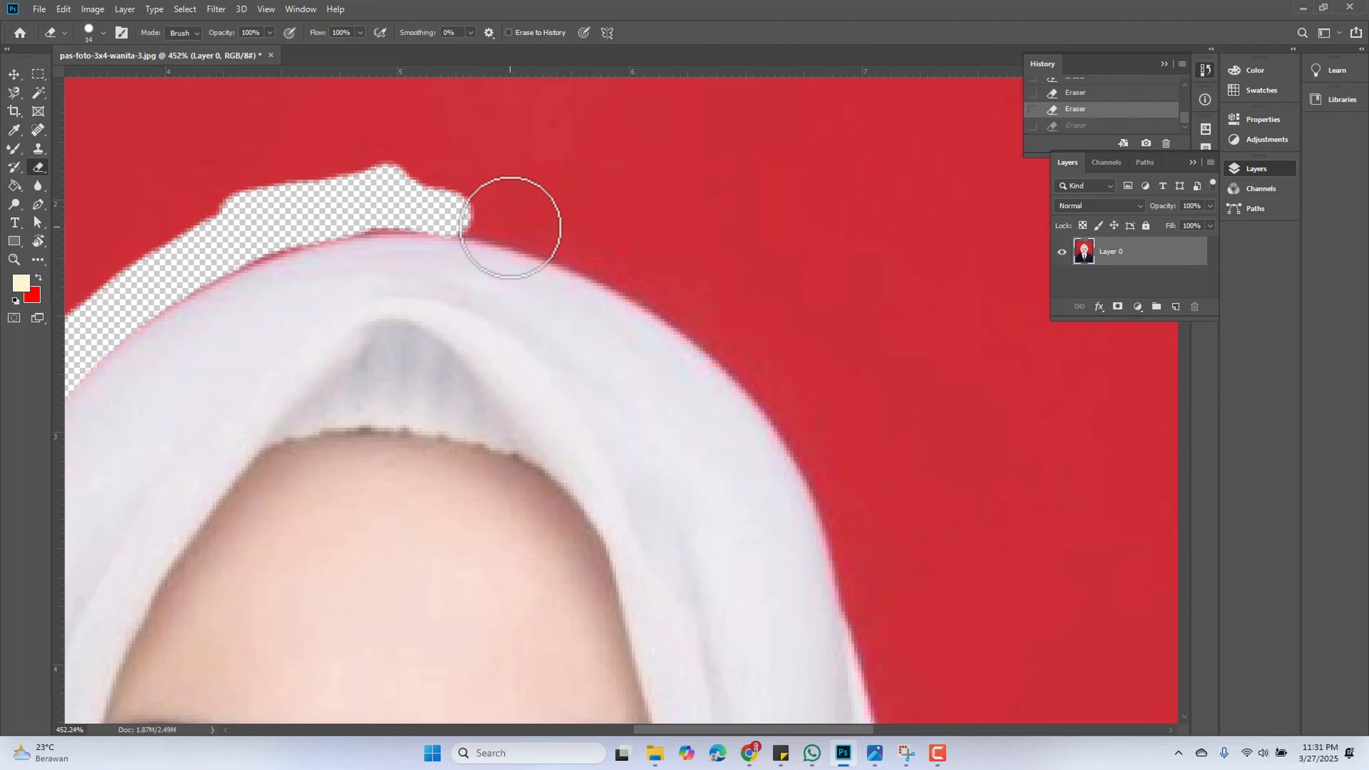
Erase the background along the hijab's top right edge and down its right shoulder
mouse_move(486, 221)
mouse_down()
mouse_move(442, 207)
mouse_move(357, 214)
mouse_move(651, 275)
mouse_move(720, 310)
mouse_up()
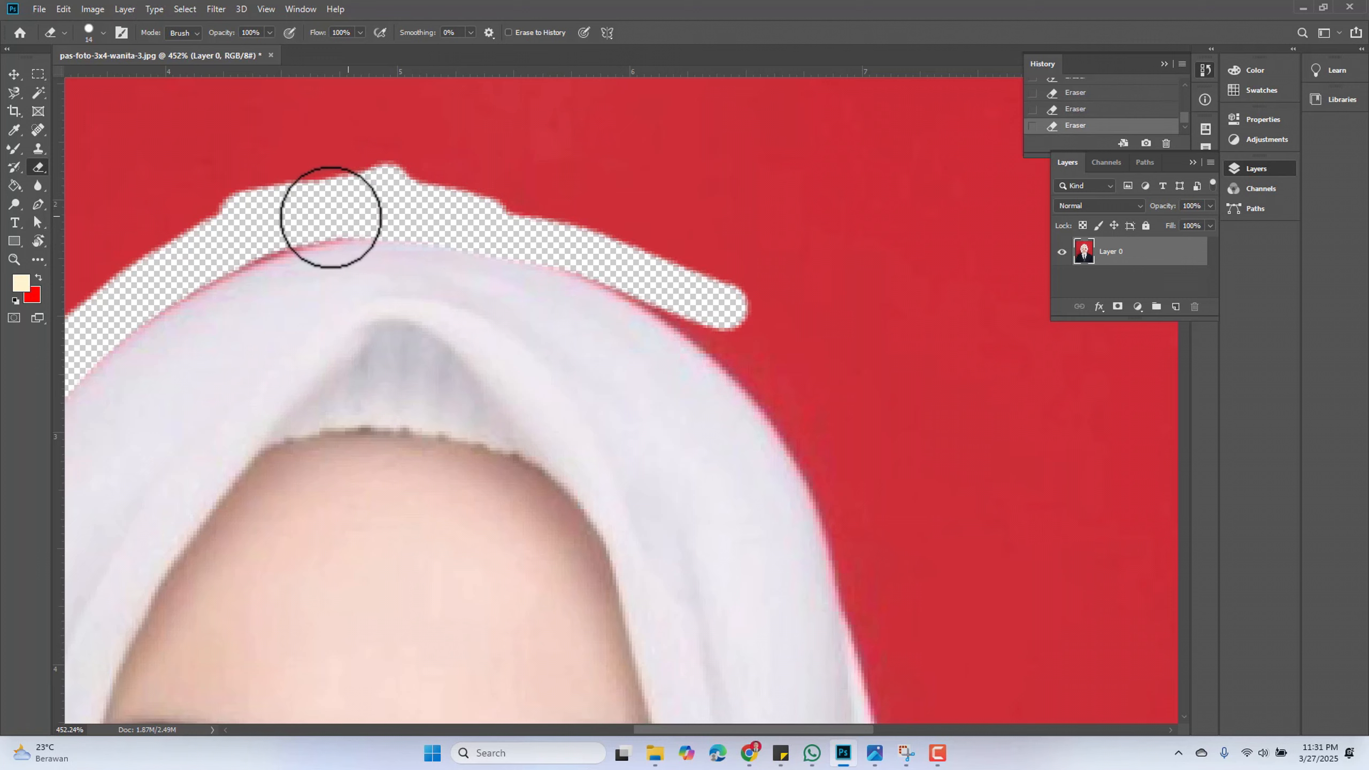
mouse_move(162, 285)
mouse_down()
mouse_move(292, 238)
mouse_move(475, 222)
mouse_move(584, 240)
mouse_up()
key(ctrl+z)
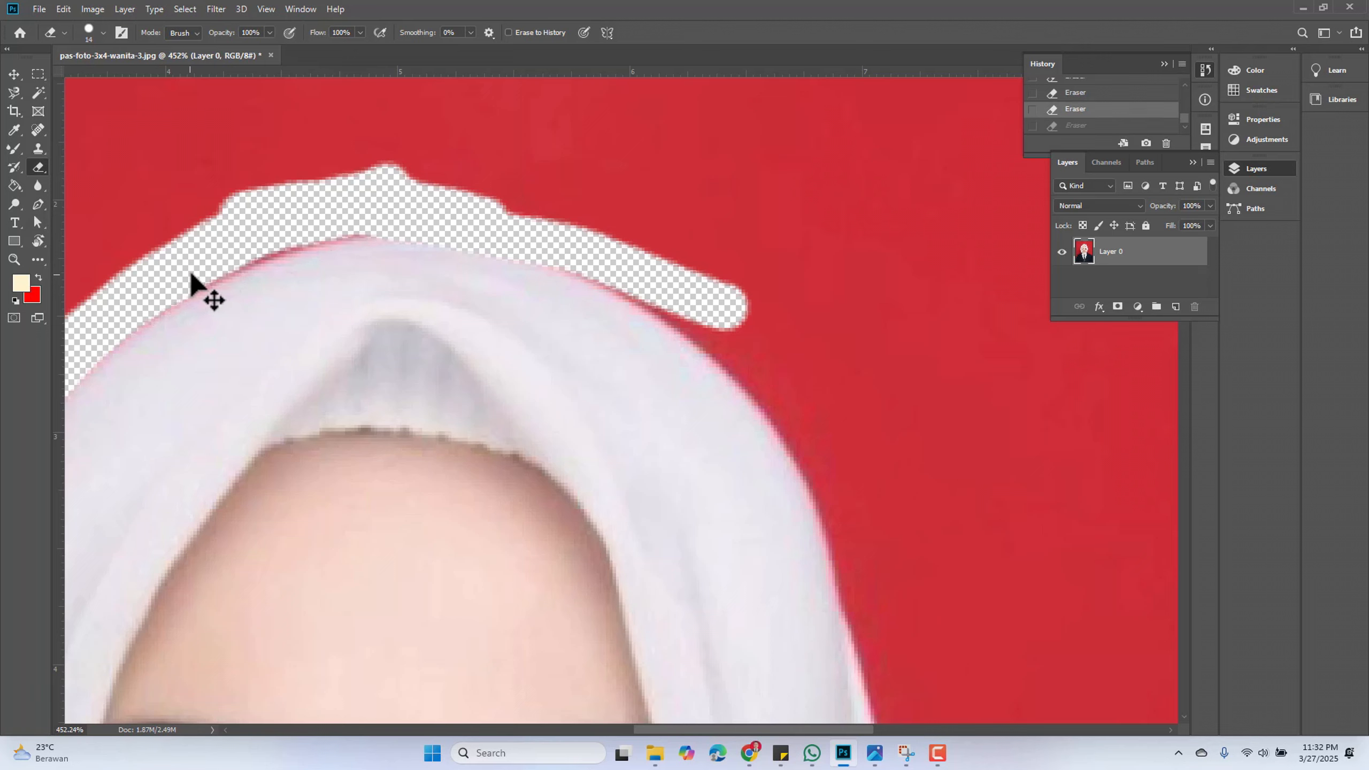
key(ctrl+shift+z)
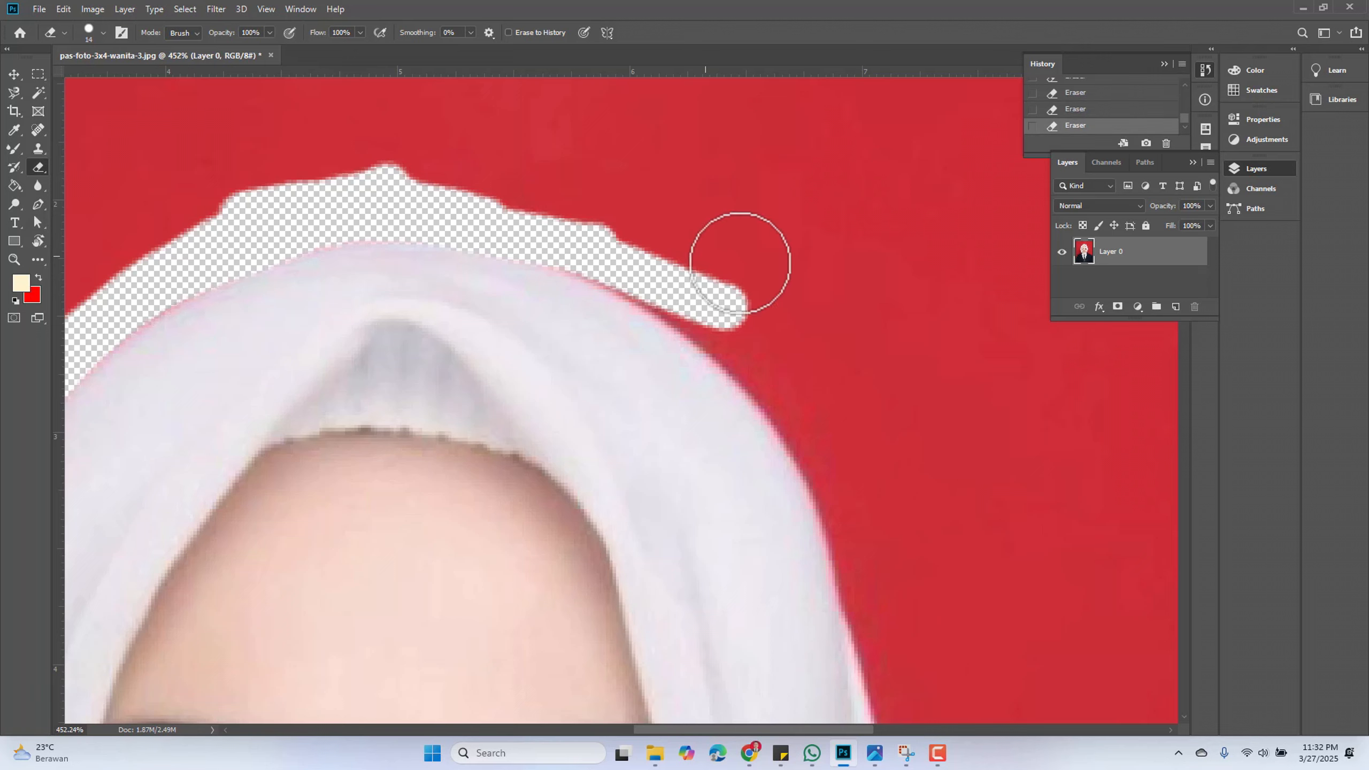
drag(793, 367, 606, 267)
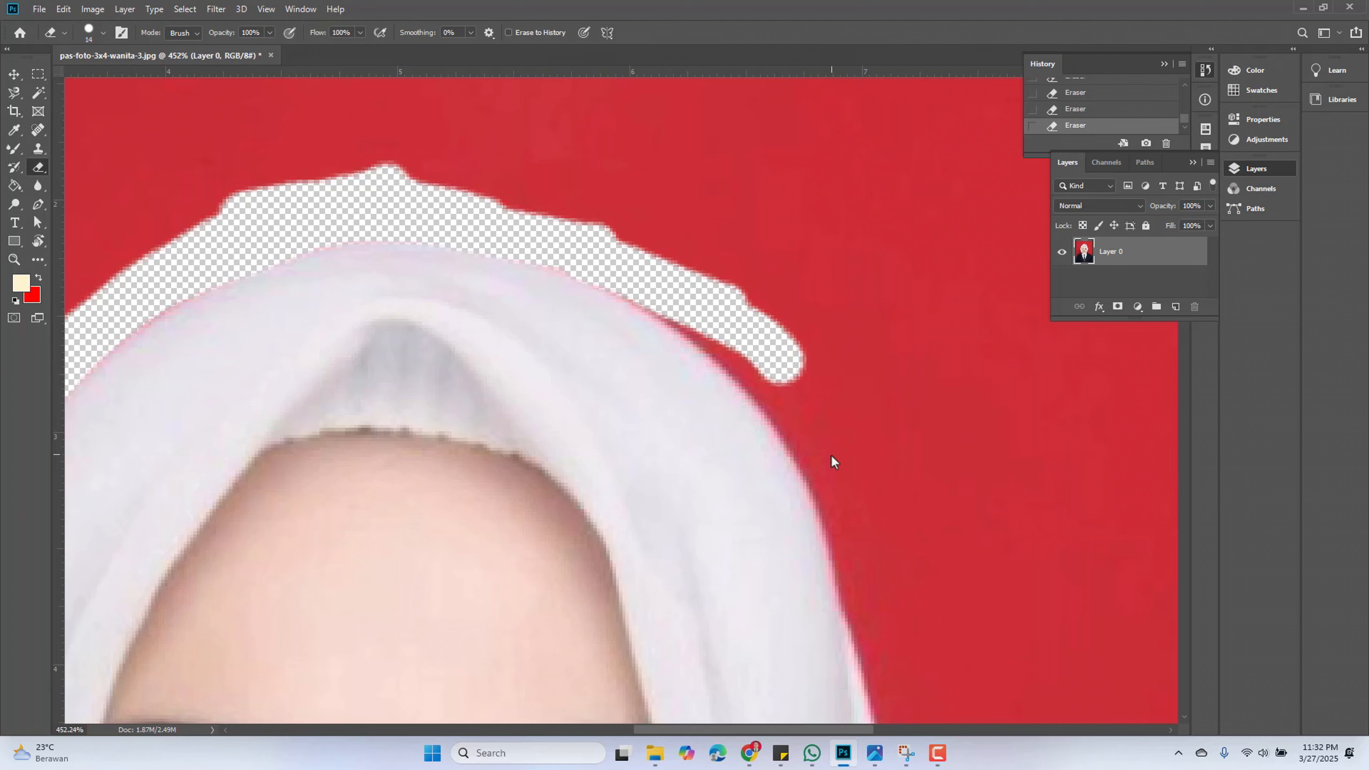
Erase the remaining red fringe along the hijab's upper left edge at high zoom
scroll(355, 367, down, 3)
drag(169, 383, 456, 267)
scroll(478, 250, up, 9)
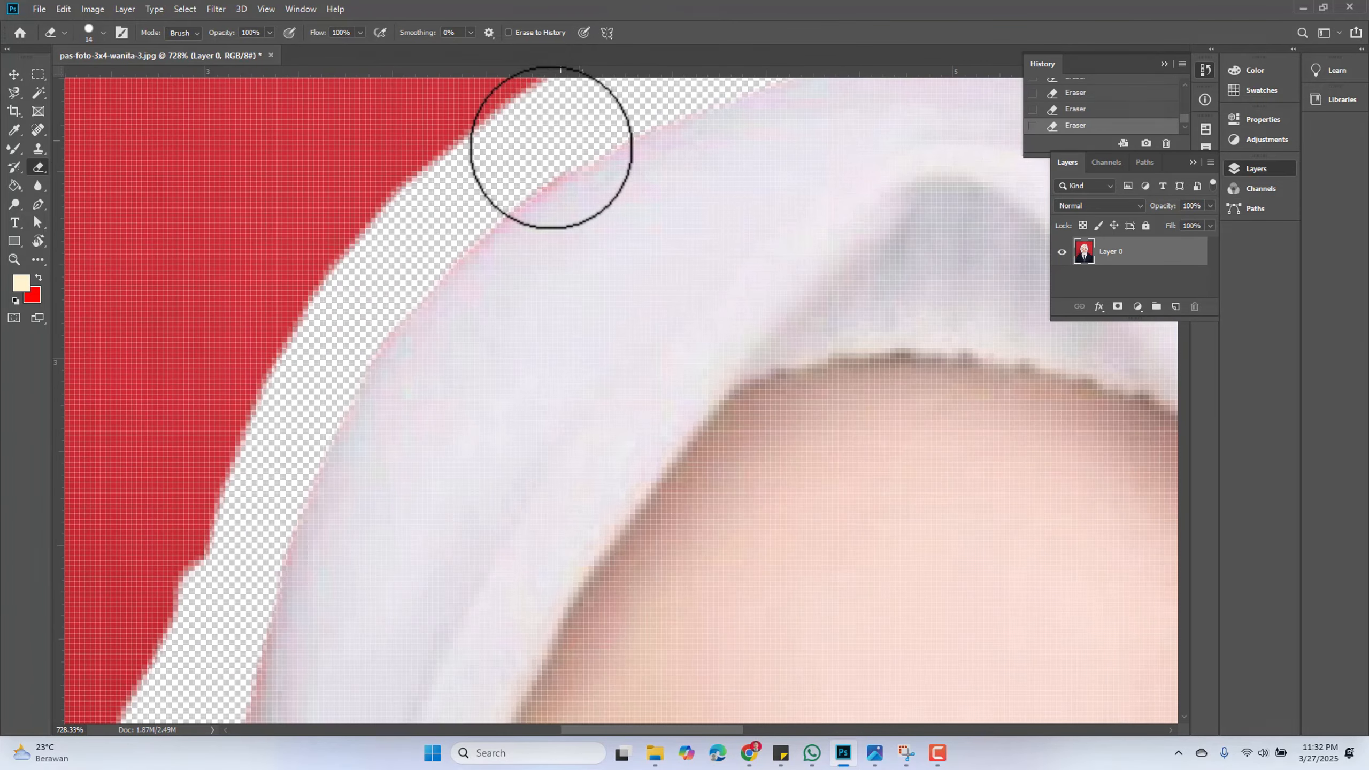
mouse_move(441, 242)
mouse_down()
mouse_move(343, 352)
mouse_move(279, 483)
mouse_up()
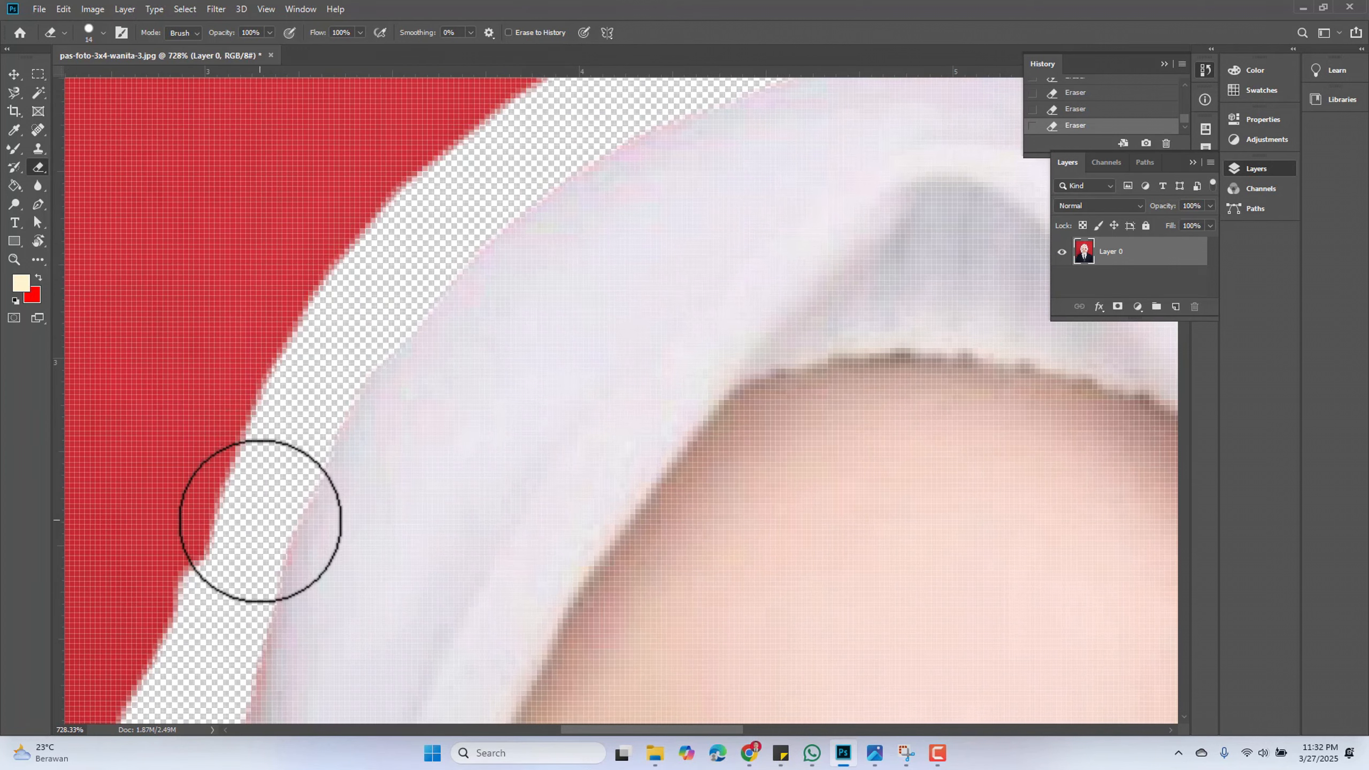
Erase the red background down the hijab's upper right edge at high zoom
scroll(503, 251, down, 5)
drag(660, 274, 428, 291)
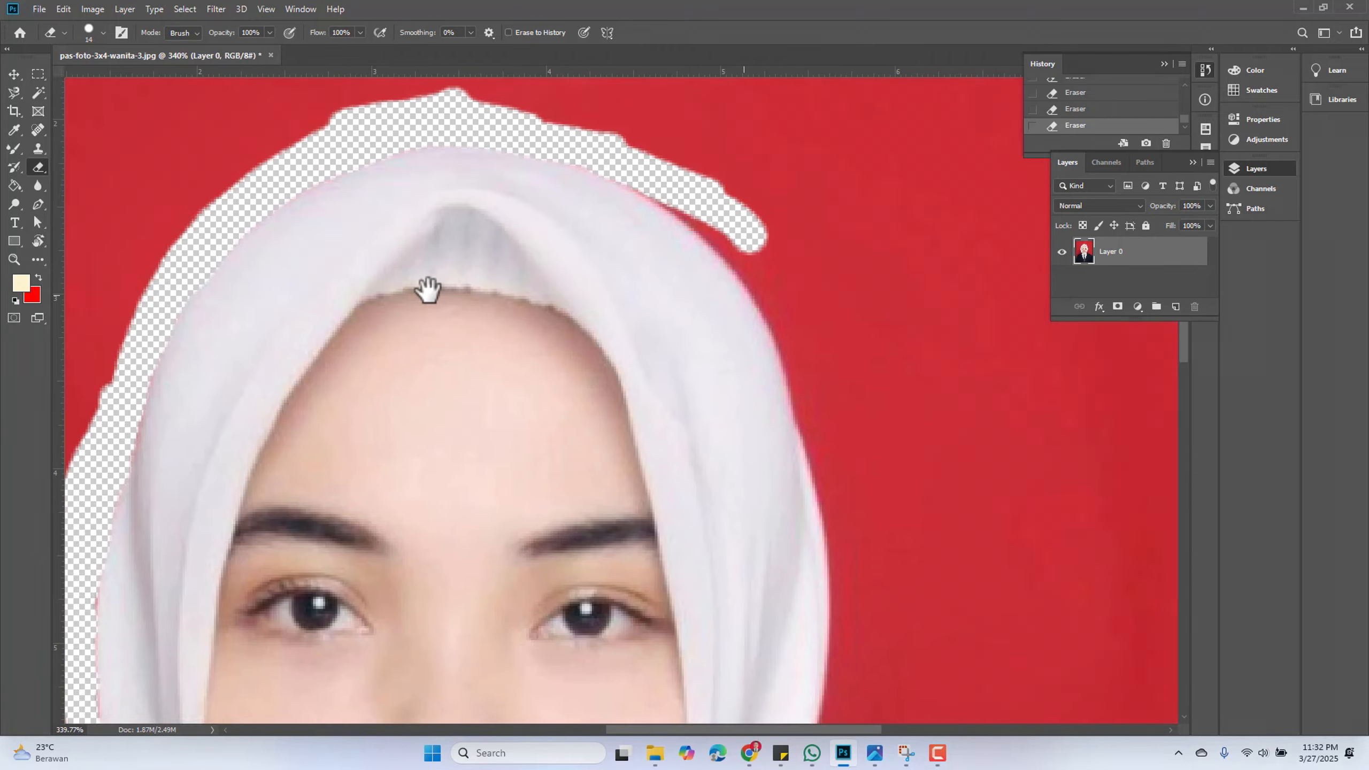
scroll(425, 192, up, 5)
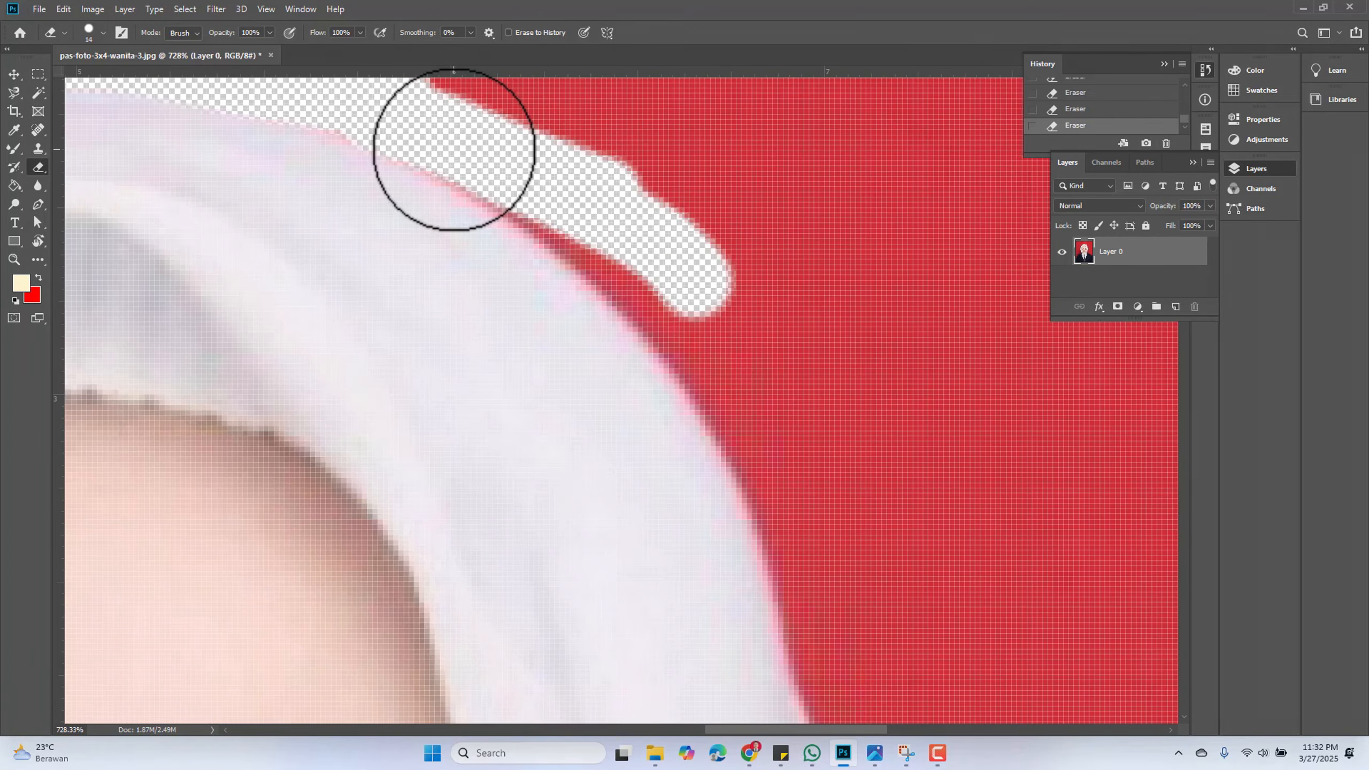
mouse_move(476, 162)
mouse_down()
mouse_move(629, 282)
mouse_move(763, 497)
mouse_move(785, 556)
mouse_up()
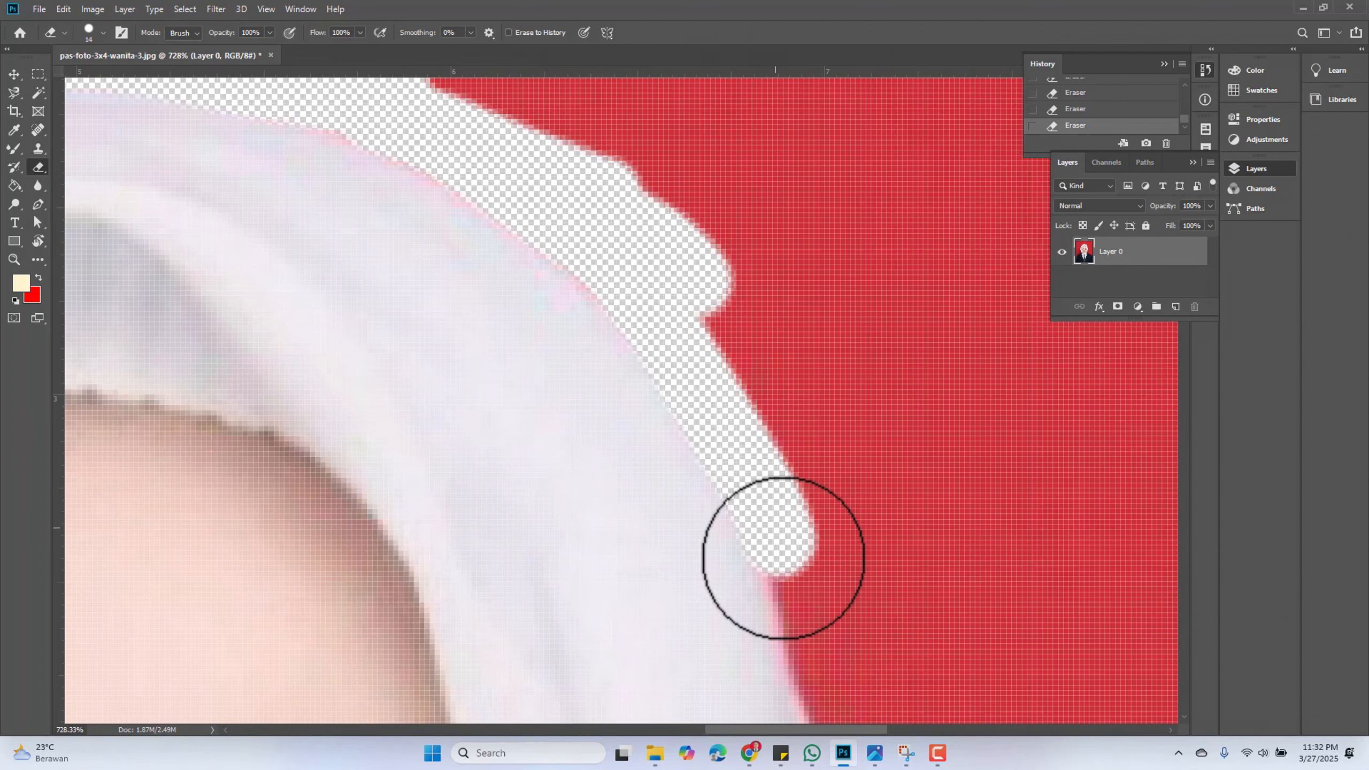
Erase the background along the hijab's right side beside the eye
scroll(929, 434, down, 5)
scroll(931, 434, down, 3)
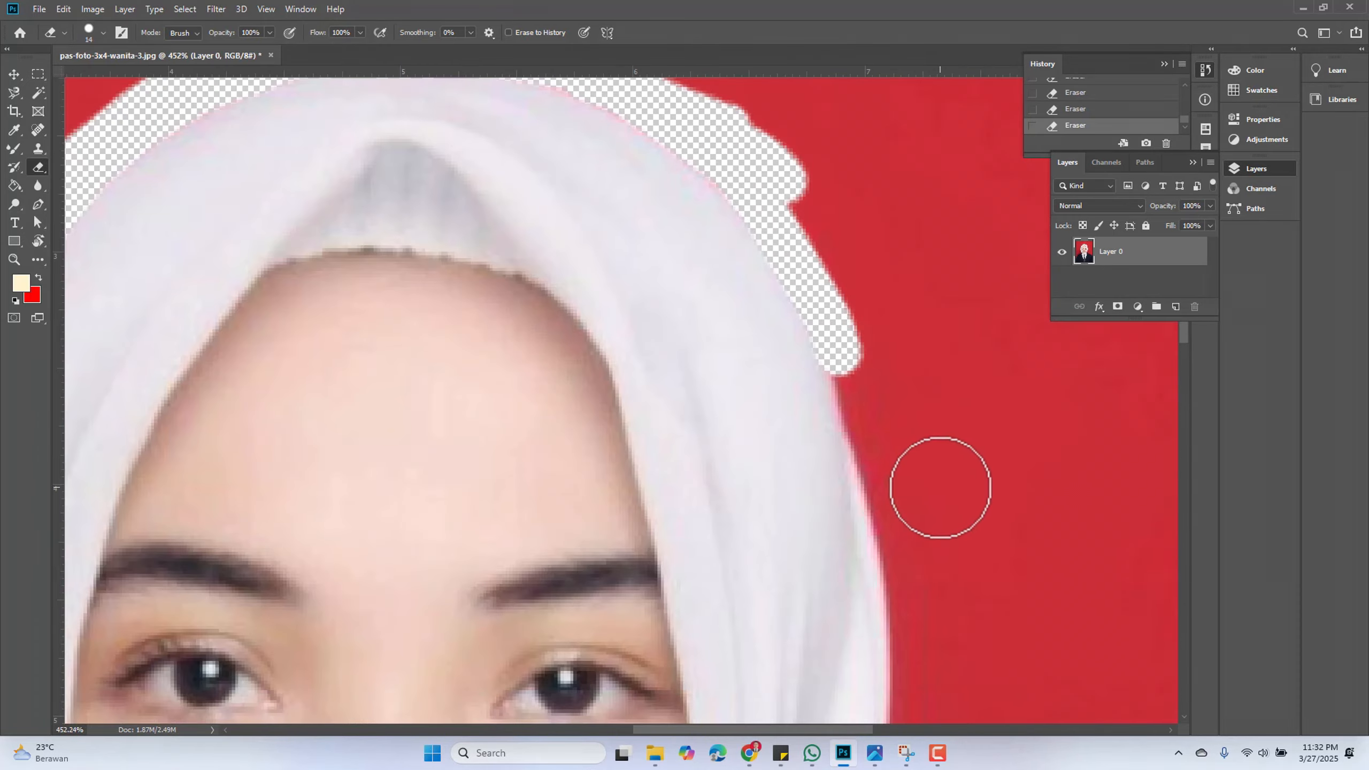
mouse_move(887, 477)
mouse_down()
mouse_move(552, 403)
mouse_move(571, 307)
mouse_move(552, 206)
mouse_move(568, 200)
mouse_move(562, 378)
mouse_up()
scroll(569, 200, up, 2)
scroll(568, 200, down, 1)
mouse_move(556, 181)
mouse_down()
mouse_move(623, 436)
mouse_move(626, 656)
mouse_up()
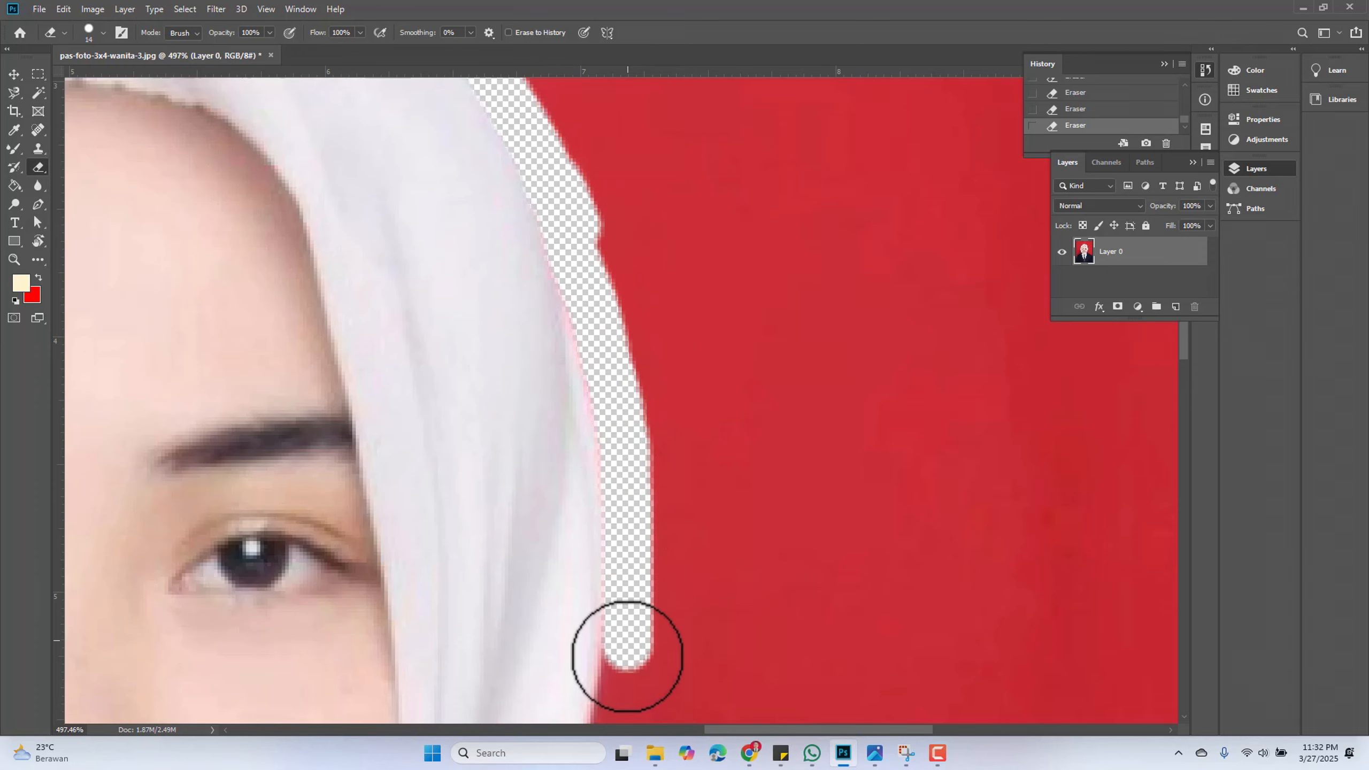
Erase the background along the hijab's lower right edge down to the jacket
scroll(663, 564, down, 3)
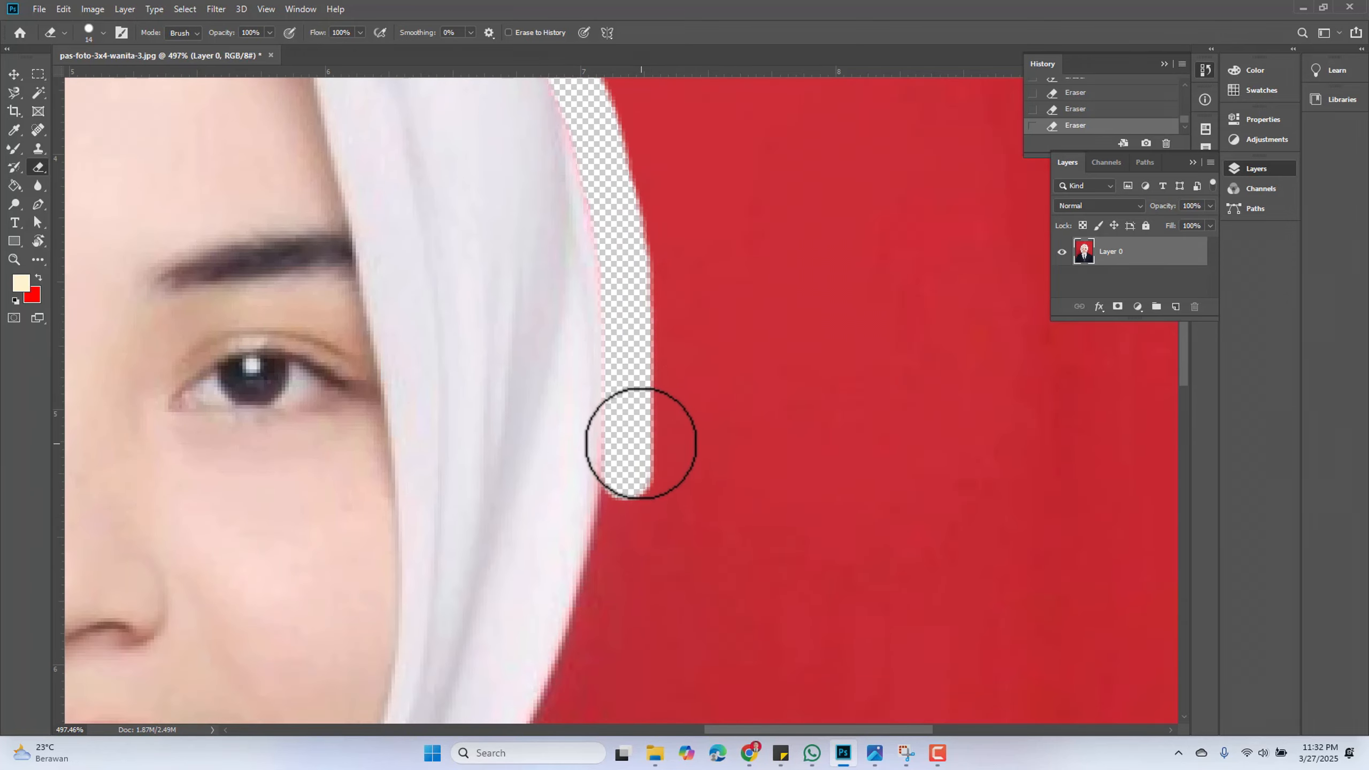
mouse_move(620, 447)
mouse_down()
mouse_move(621, 520)
mouse_move(571, 657)
mouse_up()
scroll(609, 560, down, 2)
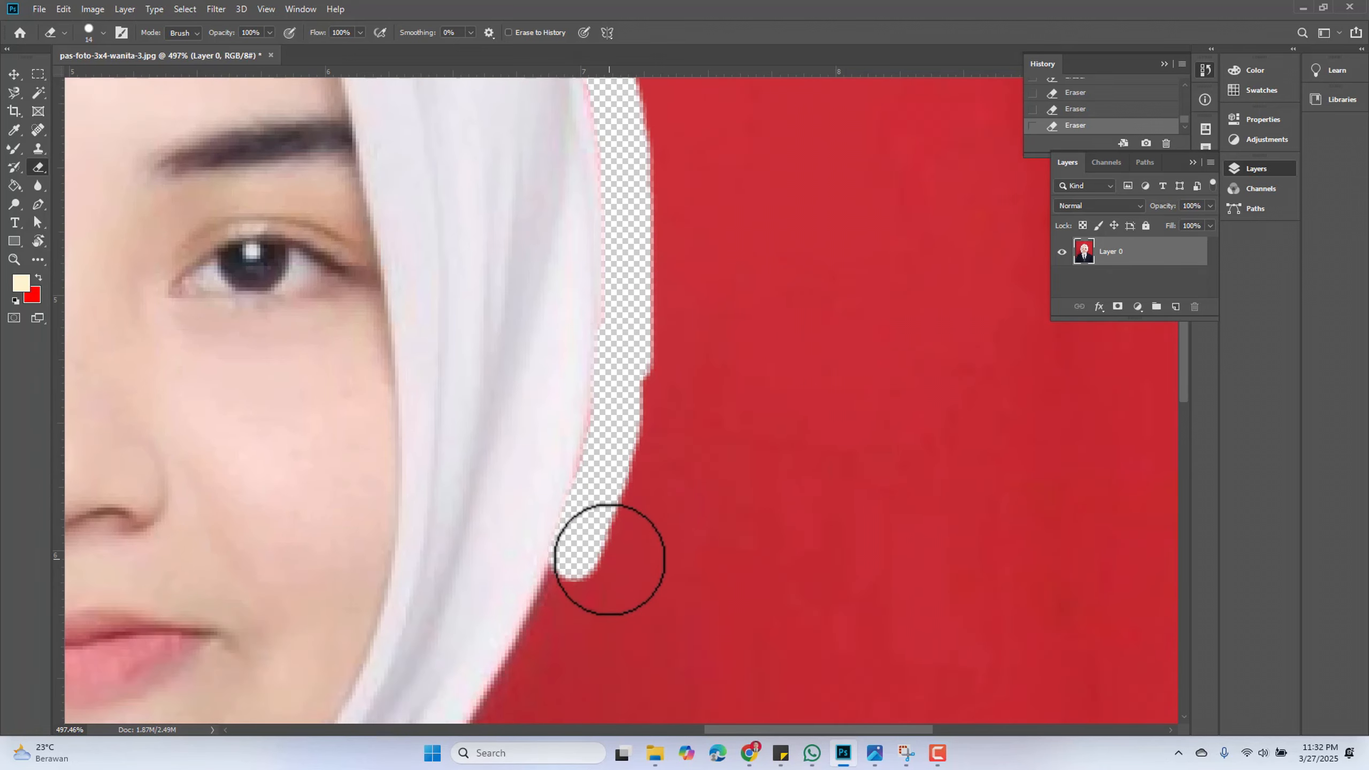
scroll(608, 551, down, 3)
scroll(598, 534, up, 3)
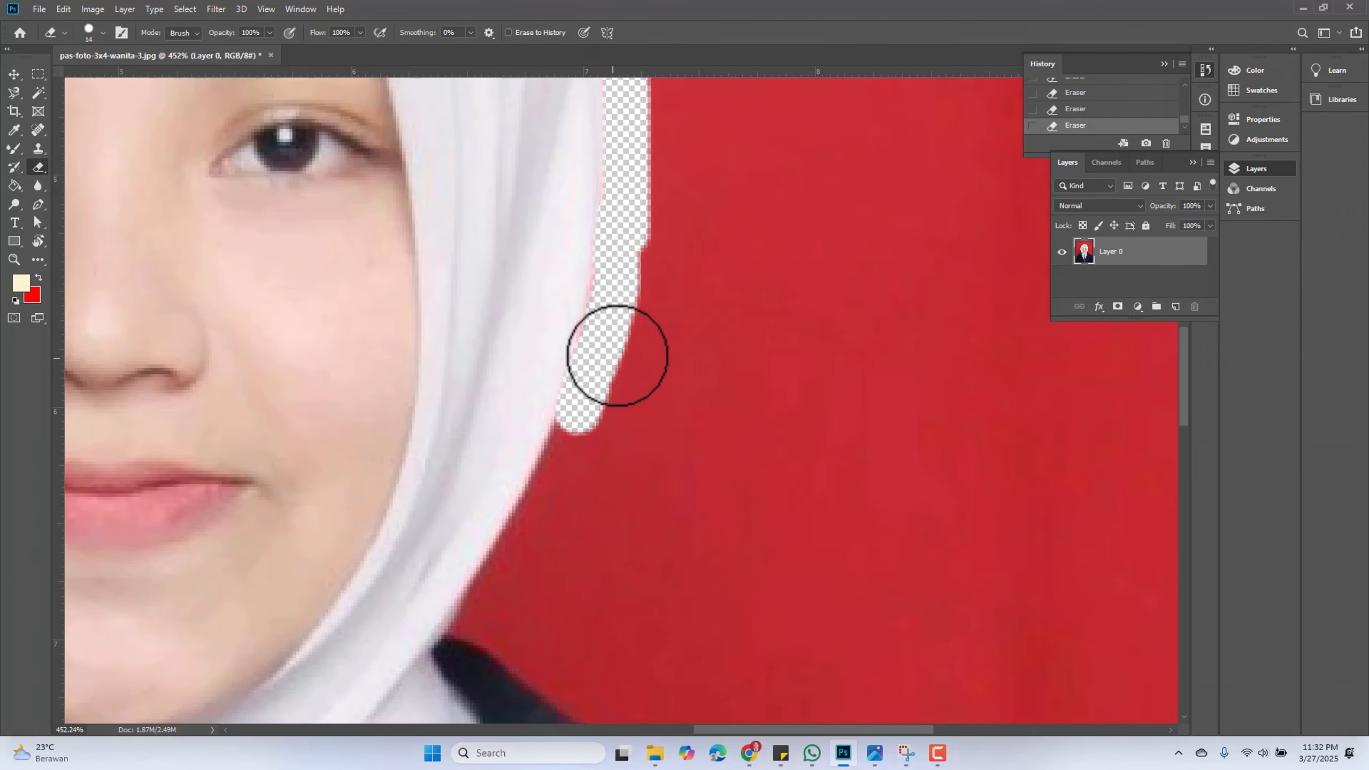
mouse_move(626, 301)
mouse_down()
mouse_move(592, 431)
mouse_move(582, 438)
mouse_move(580, 421)
mouse_move(468, 628)
mouse_up()
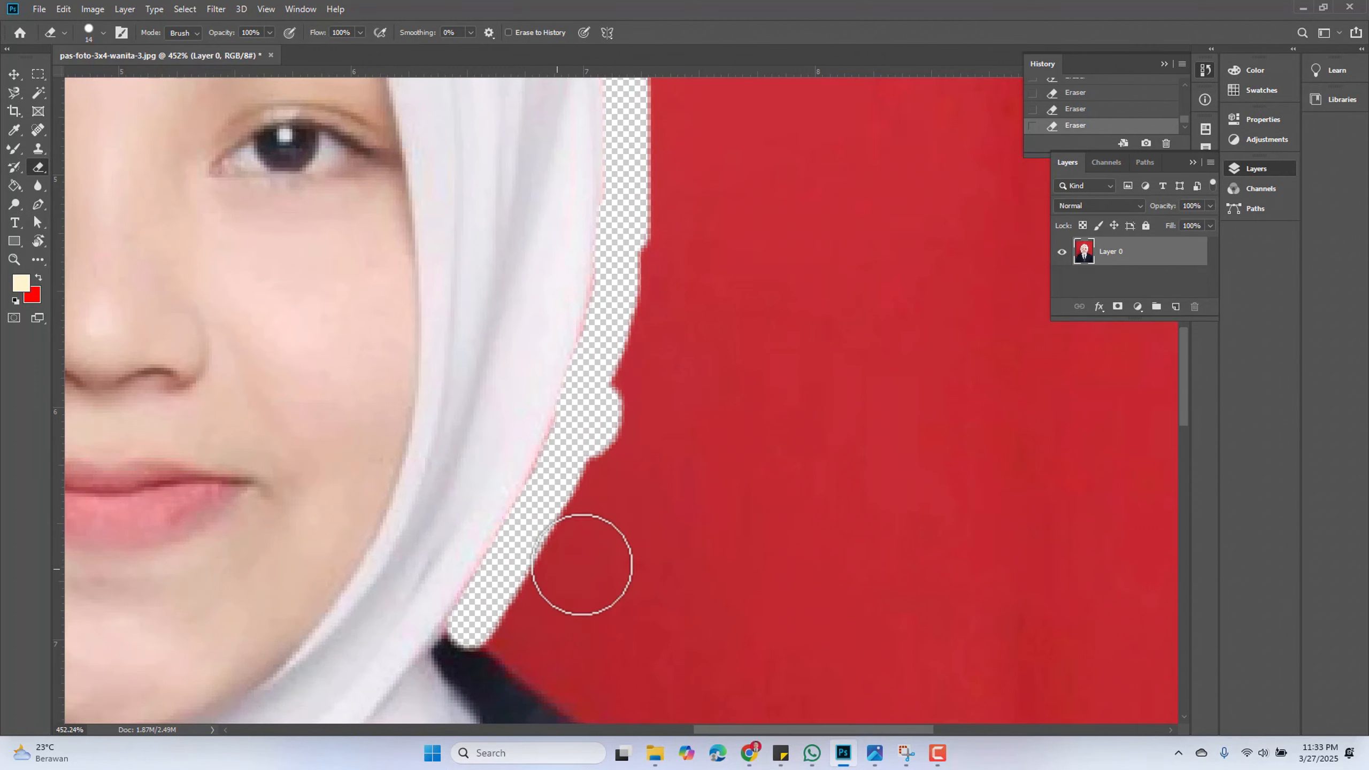
mouse_move(618, 310)
mouse_down()
mouse_move(620, 263)
mouse_move(528, 534)
mouse_up()
Switch to the Magic Eraser Tool and remove the remaining red background with one sample on it
key(ctrl+0)
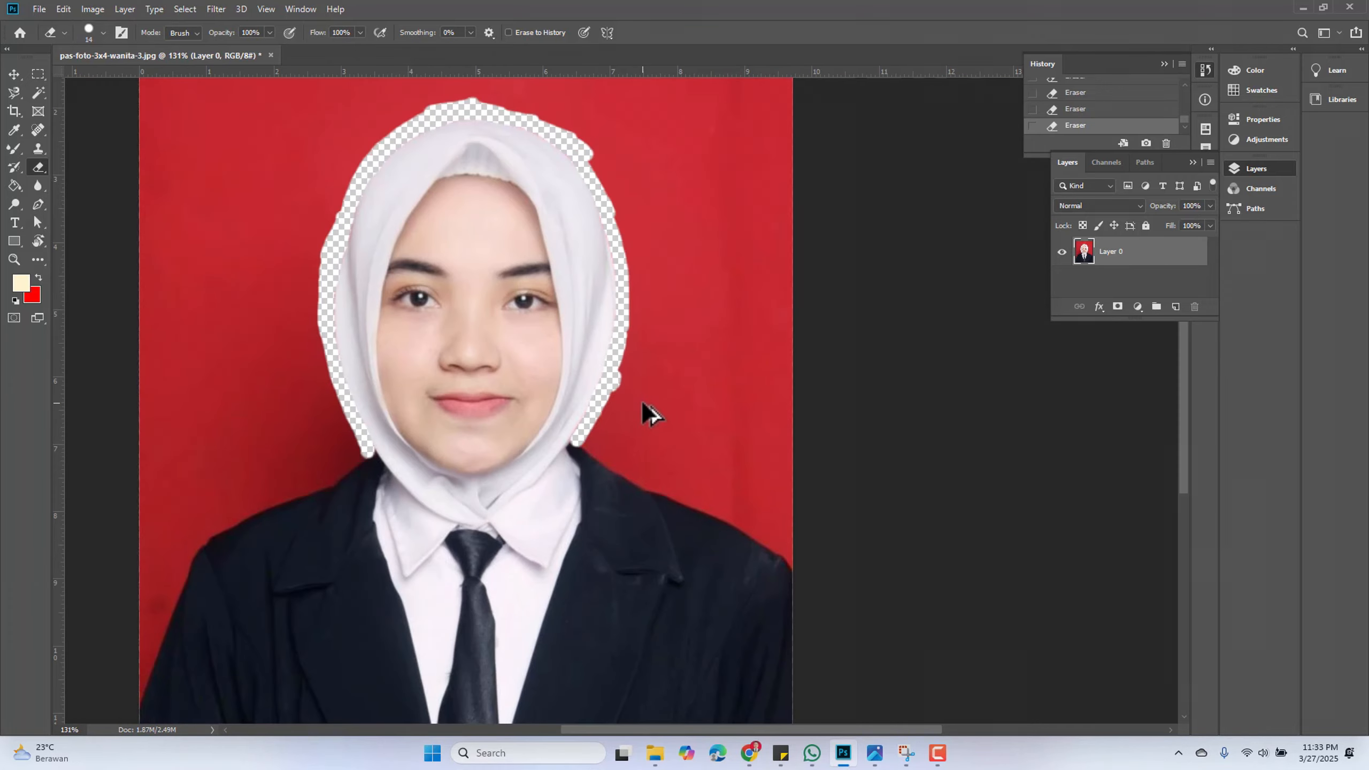
scroll(664, 477, up, 4)
scroll(664, 477, down, 3)
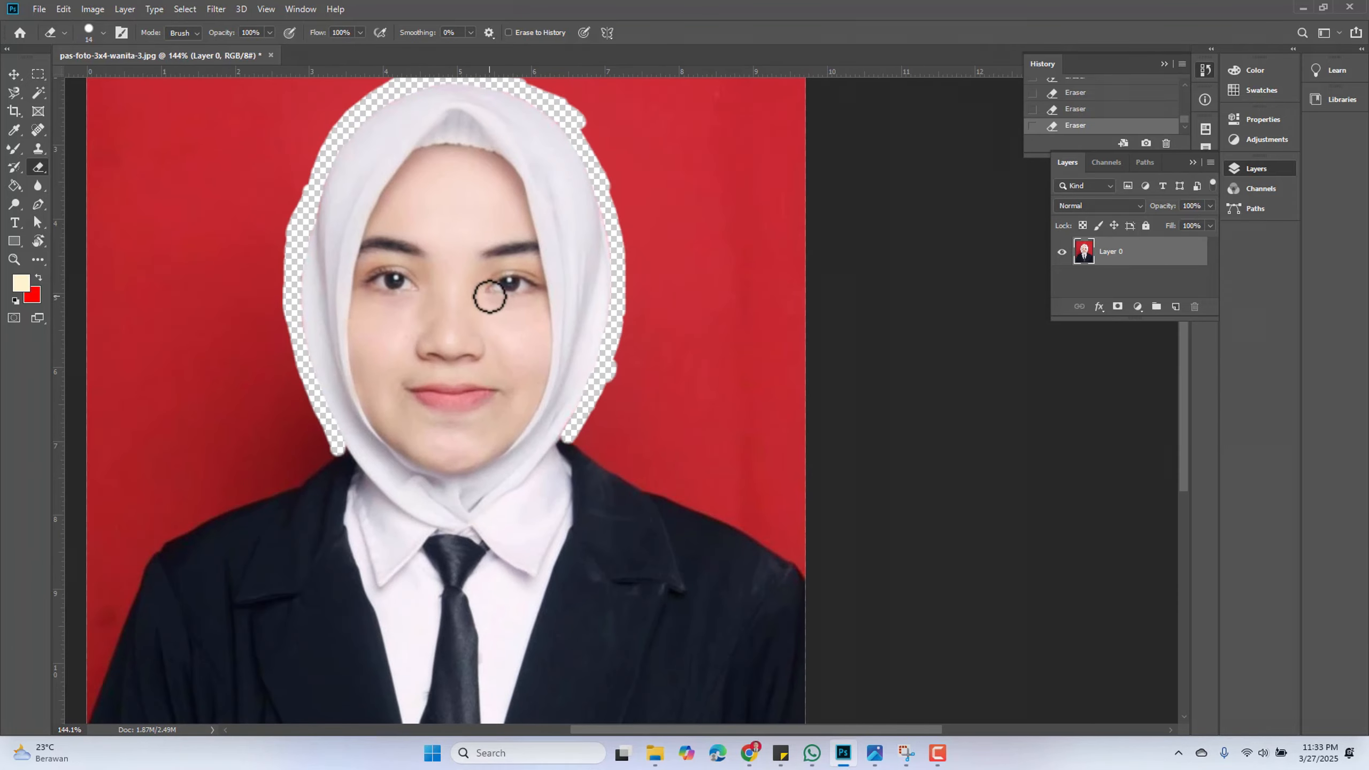
scroll(303, 259, up, 5)
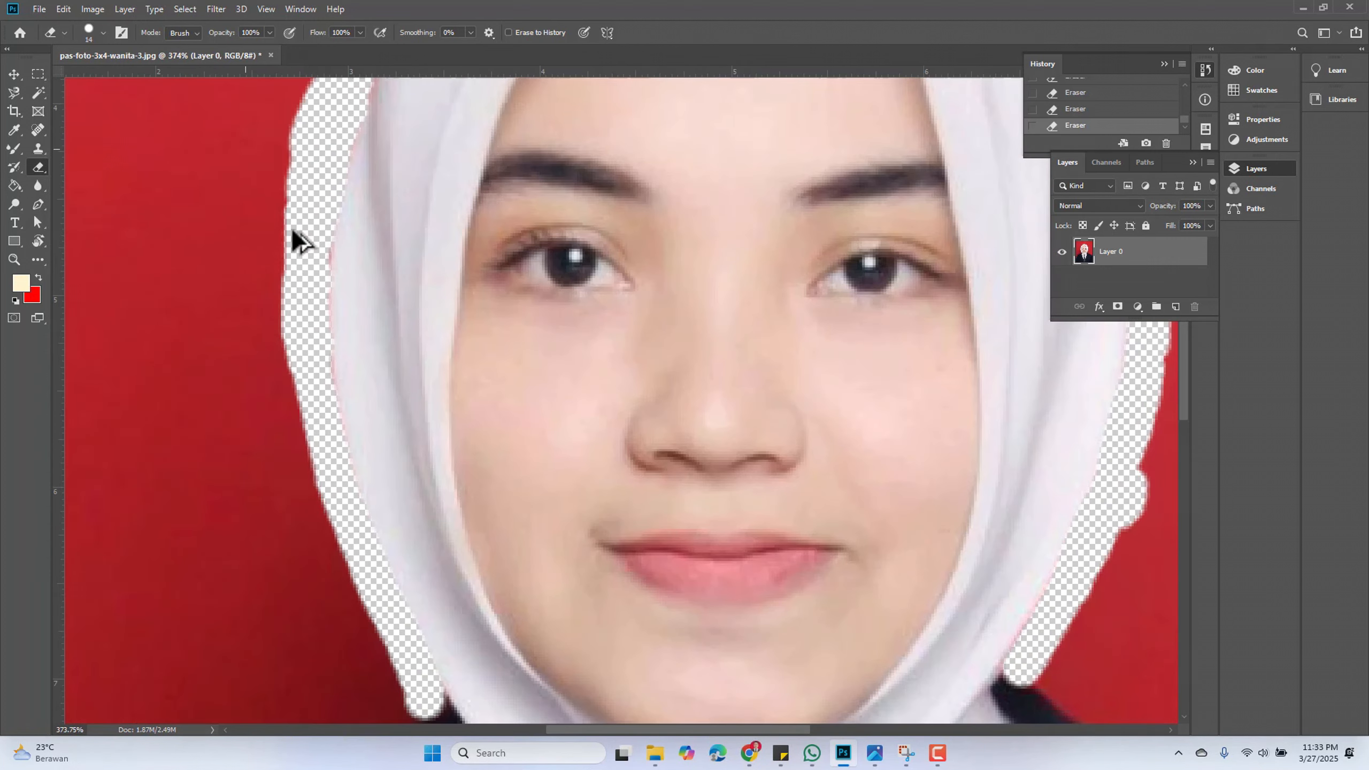
scroll(318, 238, up, 2)
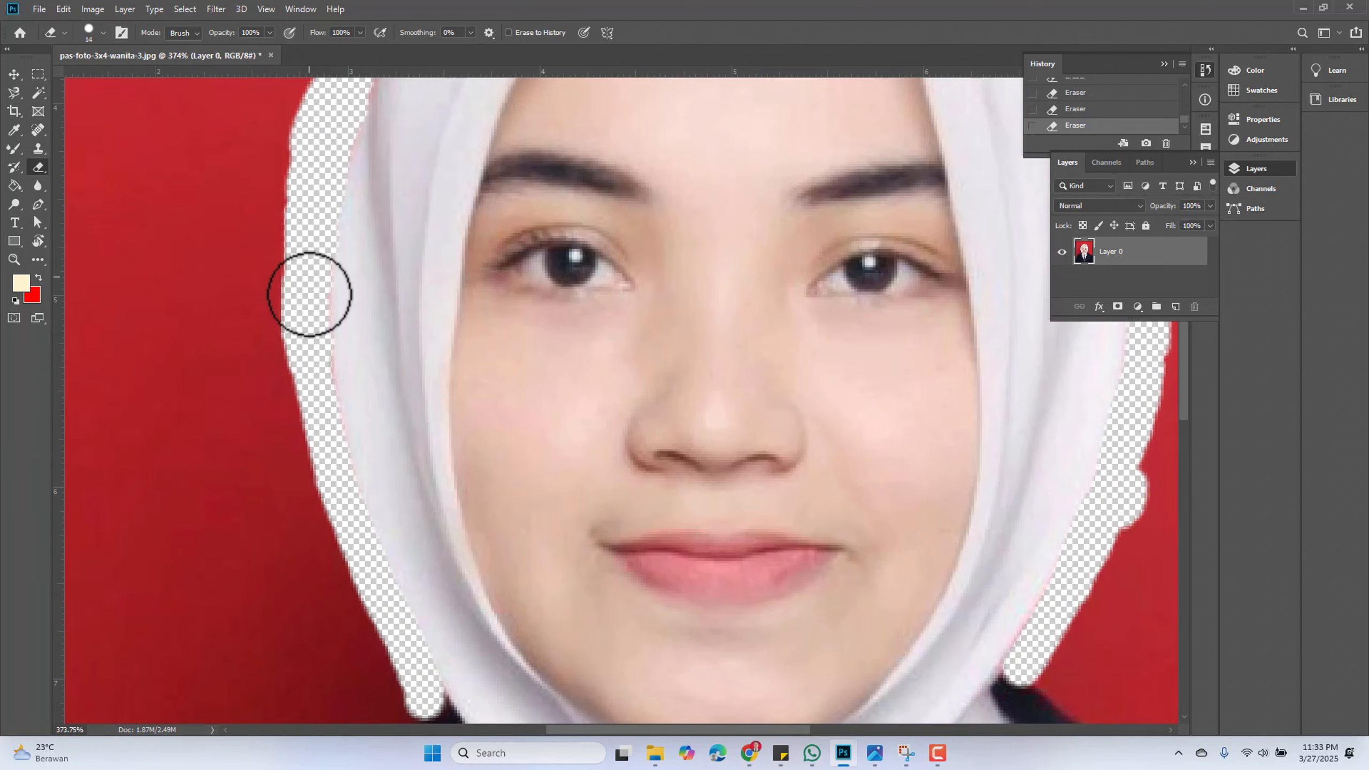
scroll(237, 333, down, 3)
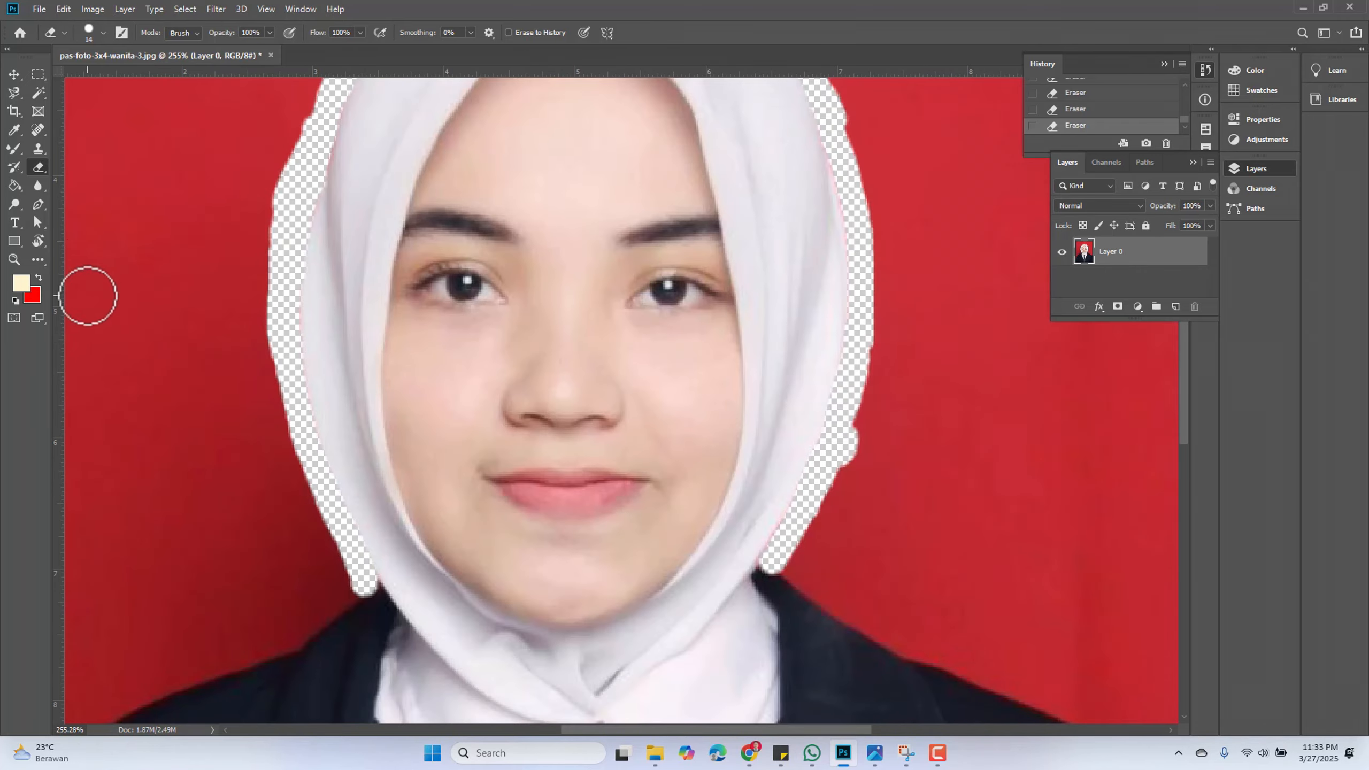
right_click(35, 166)
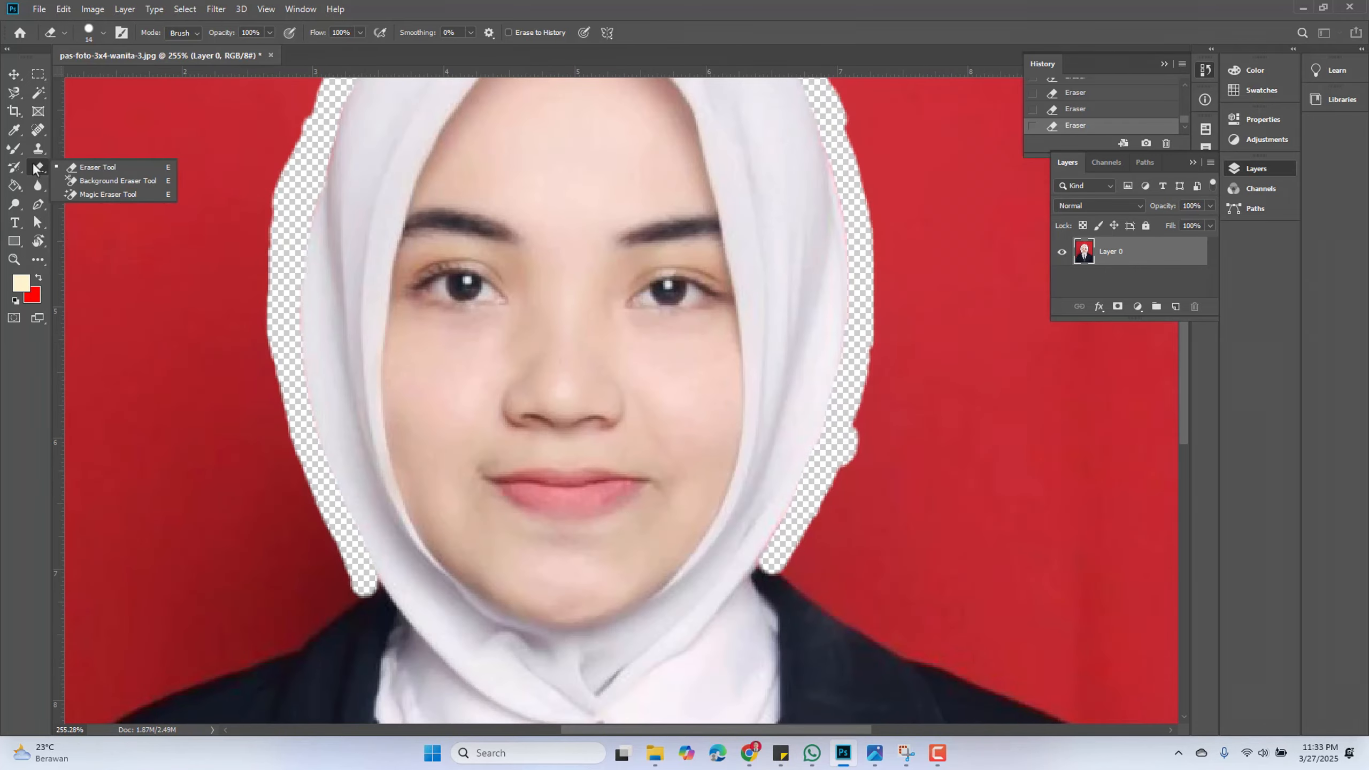
click(98, 199)
click(136, 210)
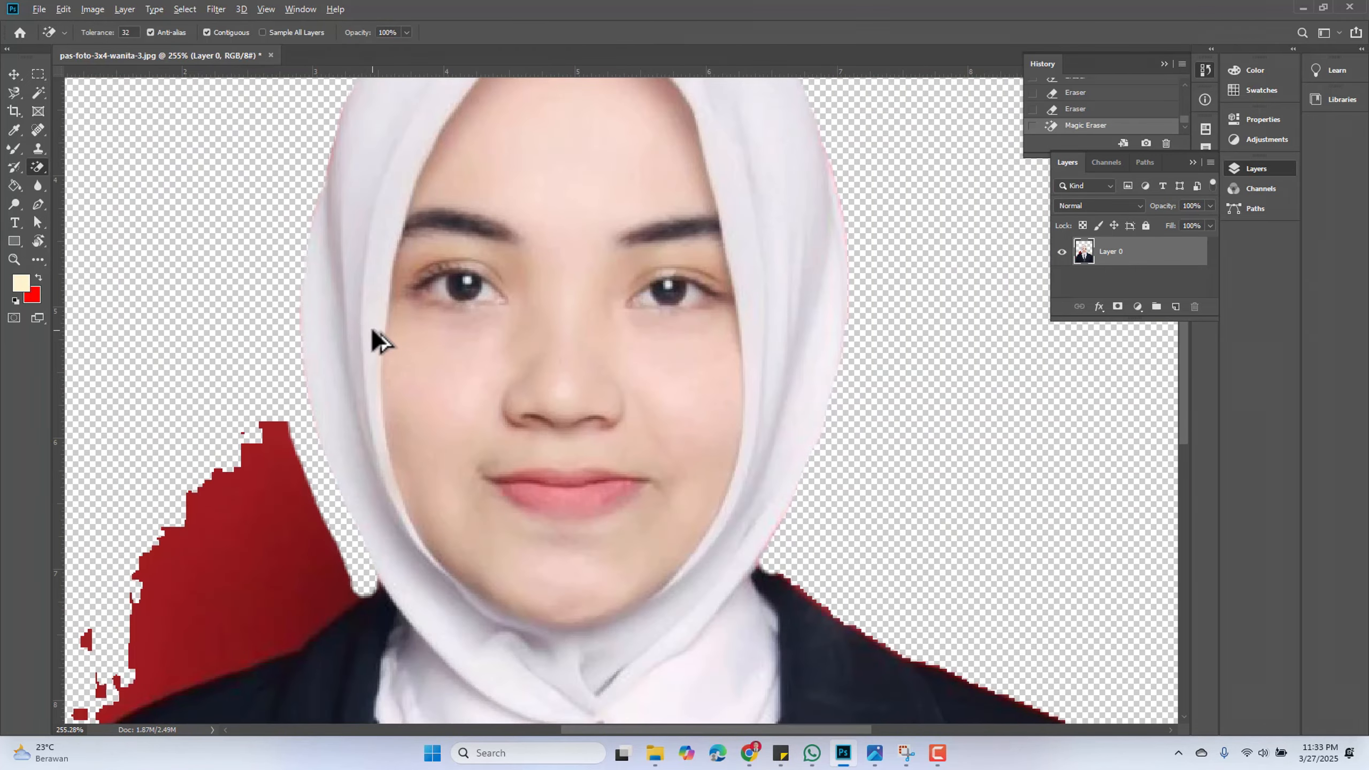
Remove the remaining red background beside the left shoulder with one Magic Eraser sample
scroll(503, 396, down, 3)
scroll(491, 305, up, 8)
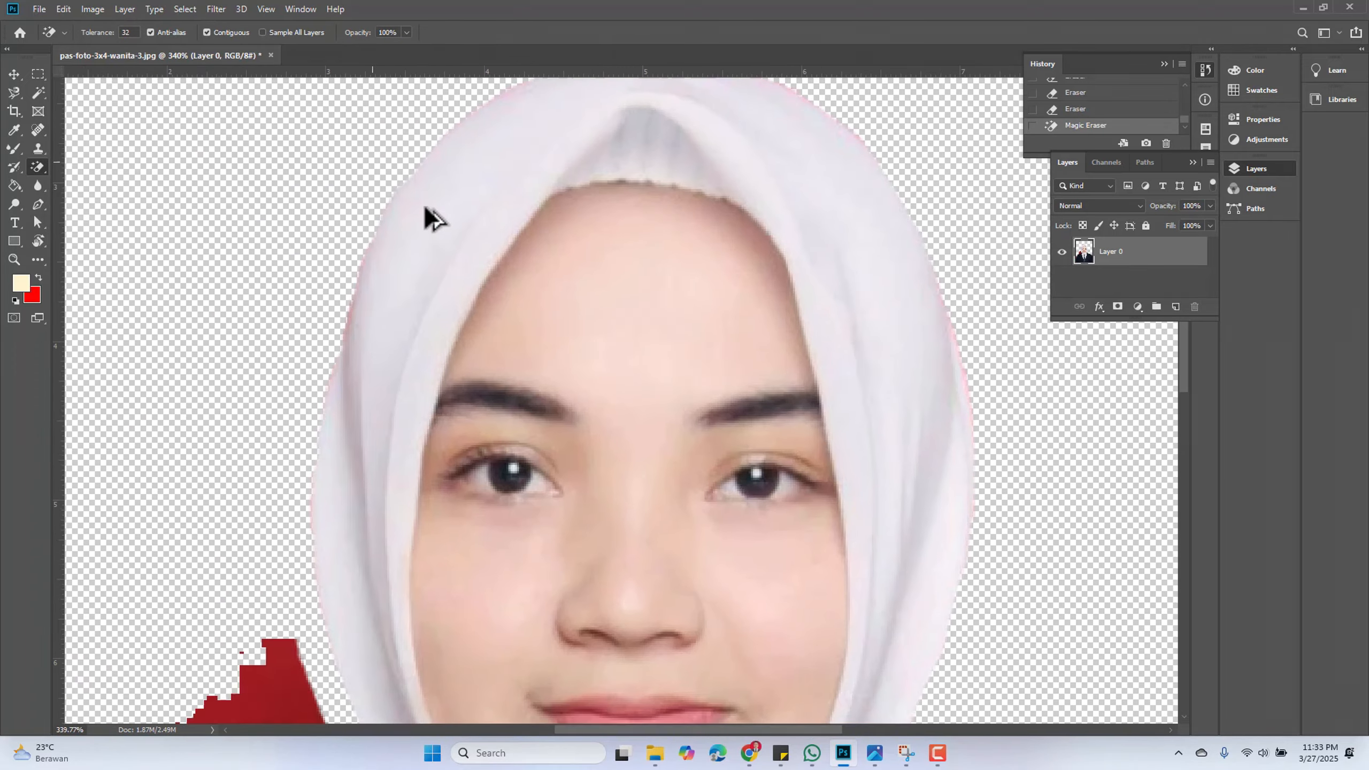
scroll(345, 287, down, 5)
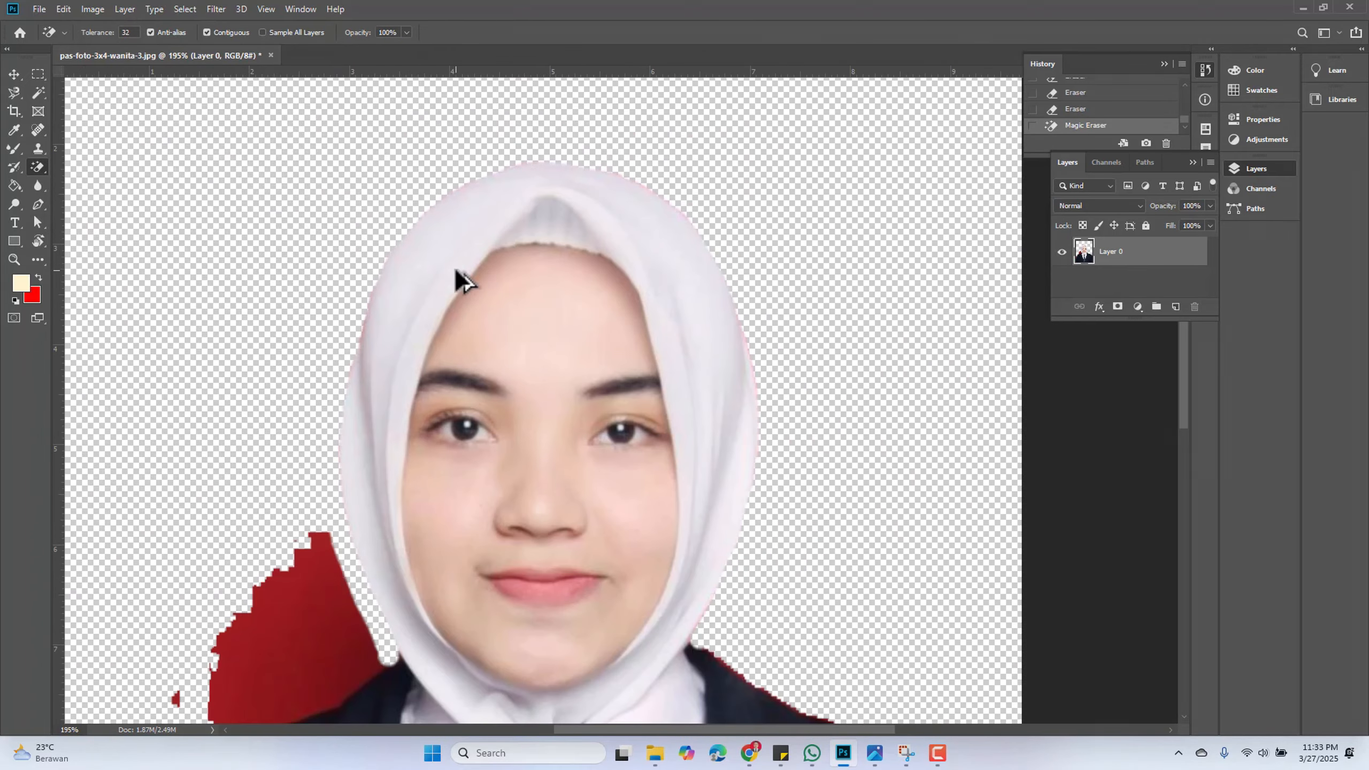
scroll(292, 421, down, 3)
click(313, 507)
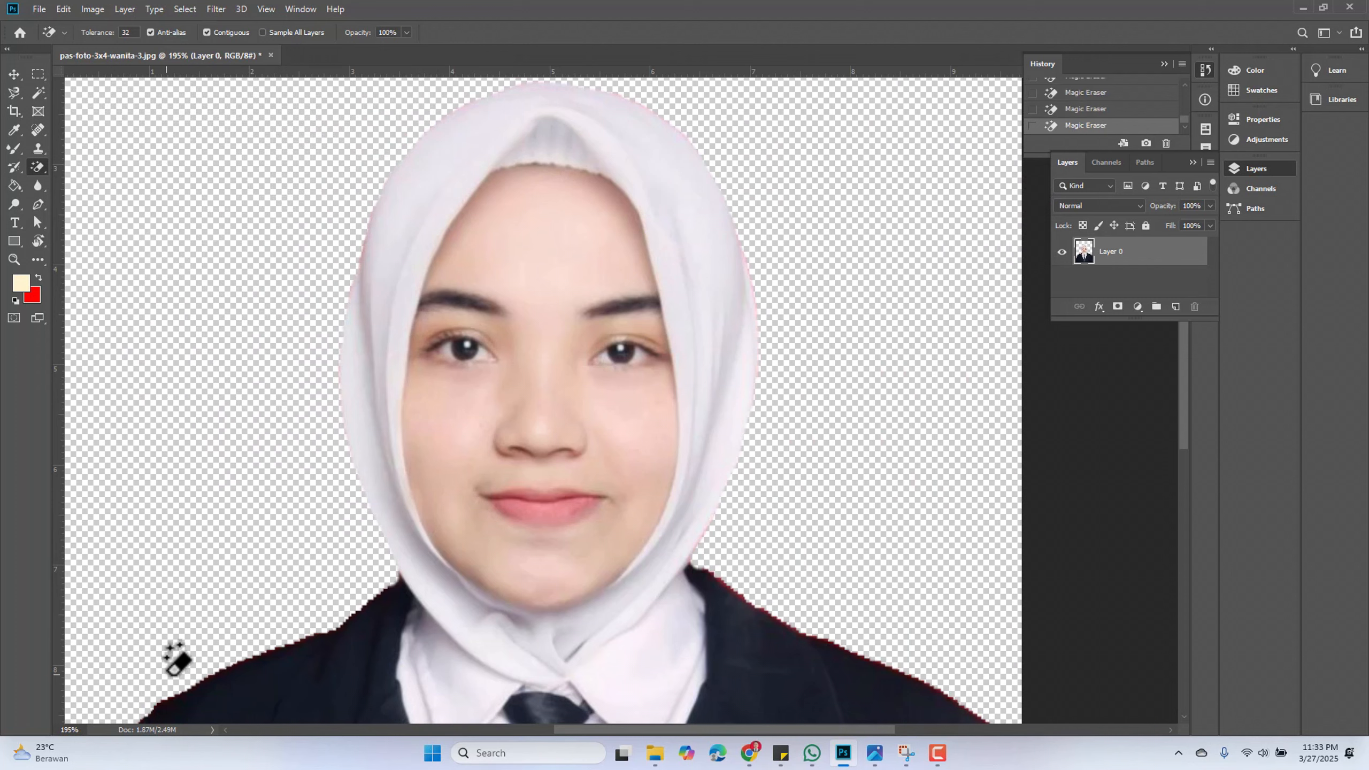
Apply the Magic Eraser along the hijab's right edge near the forehead at high zoom
scroll(219, 558, down, 2)
scroll(598, 606, up, 2)
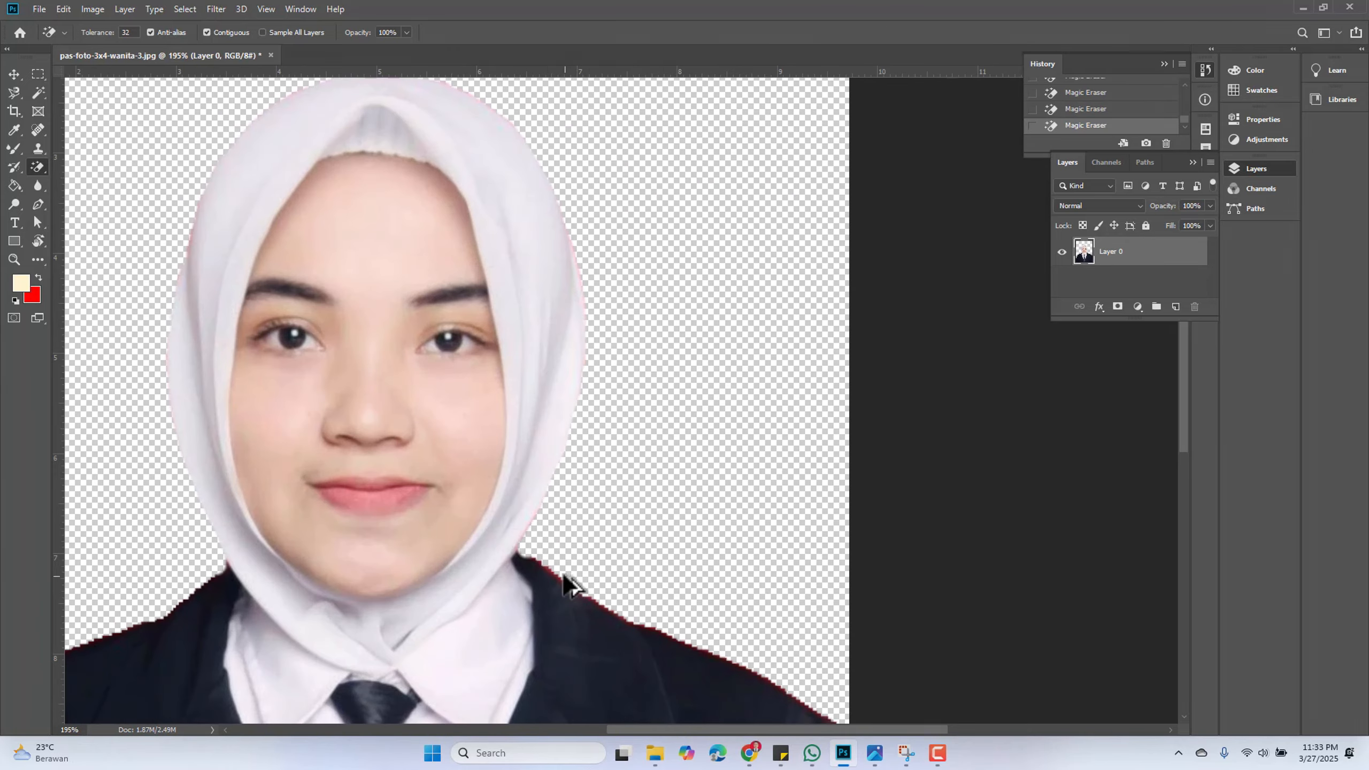
scroll(567, 355, up, 4)
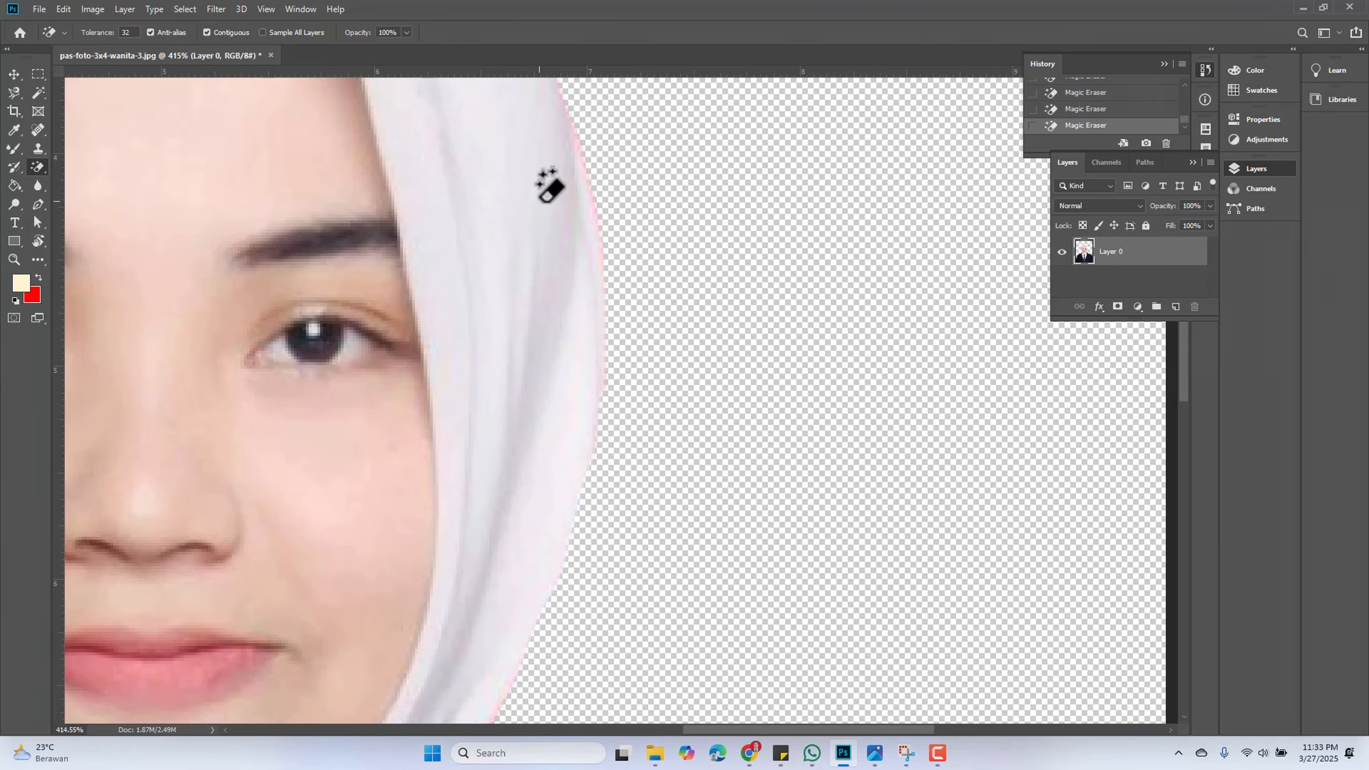
drag(550, 184, 589, 376)
Switch to the Eraser Tool and erase the pink fringe down the hijab's right edge
right_click(46, 172)
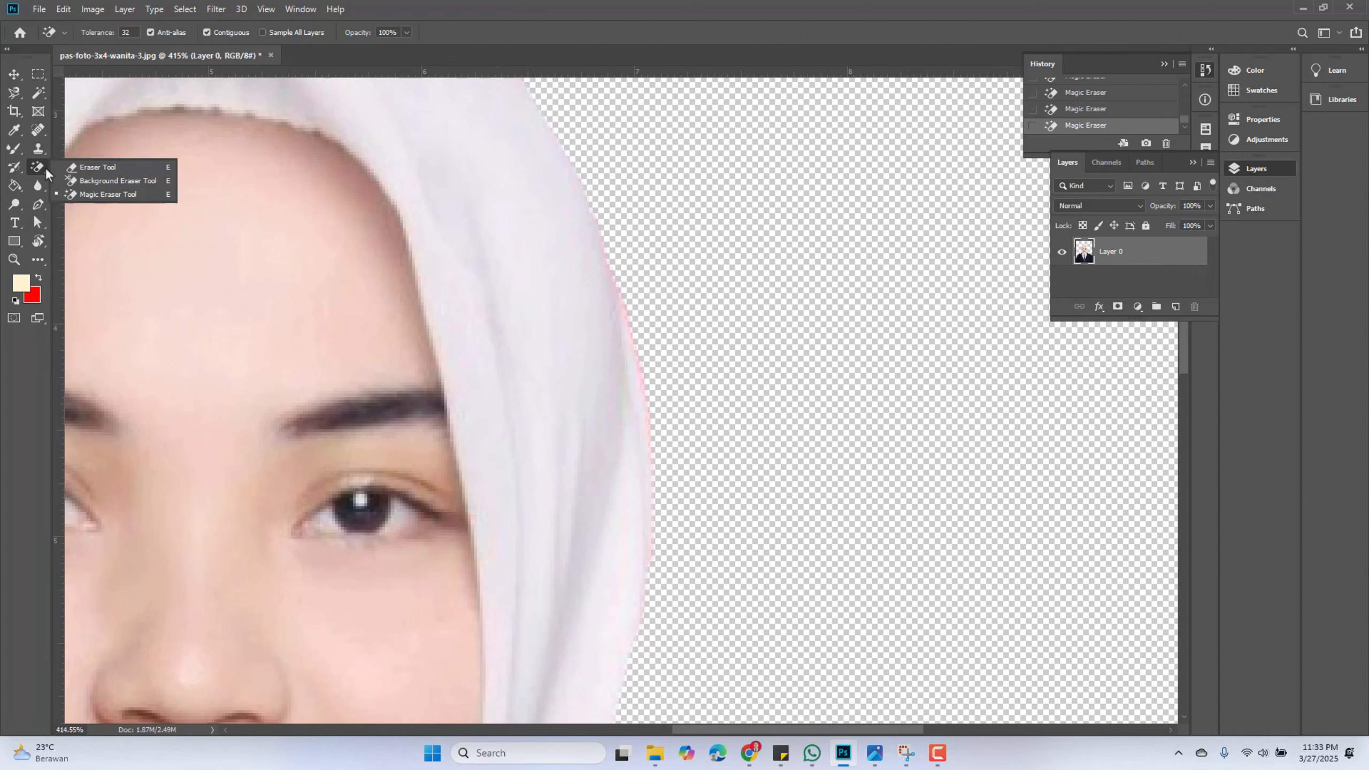
click(86, 167)
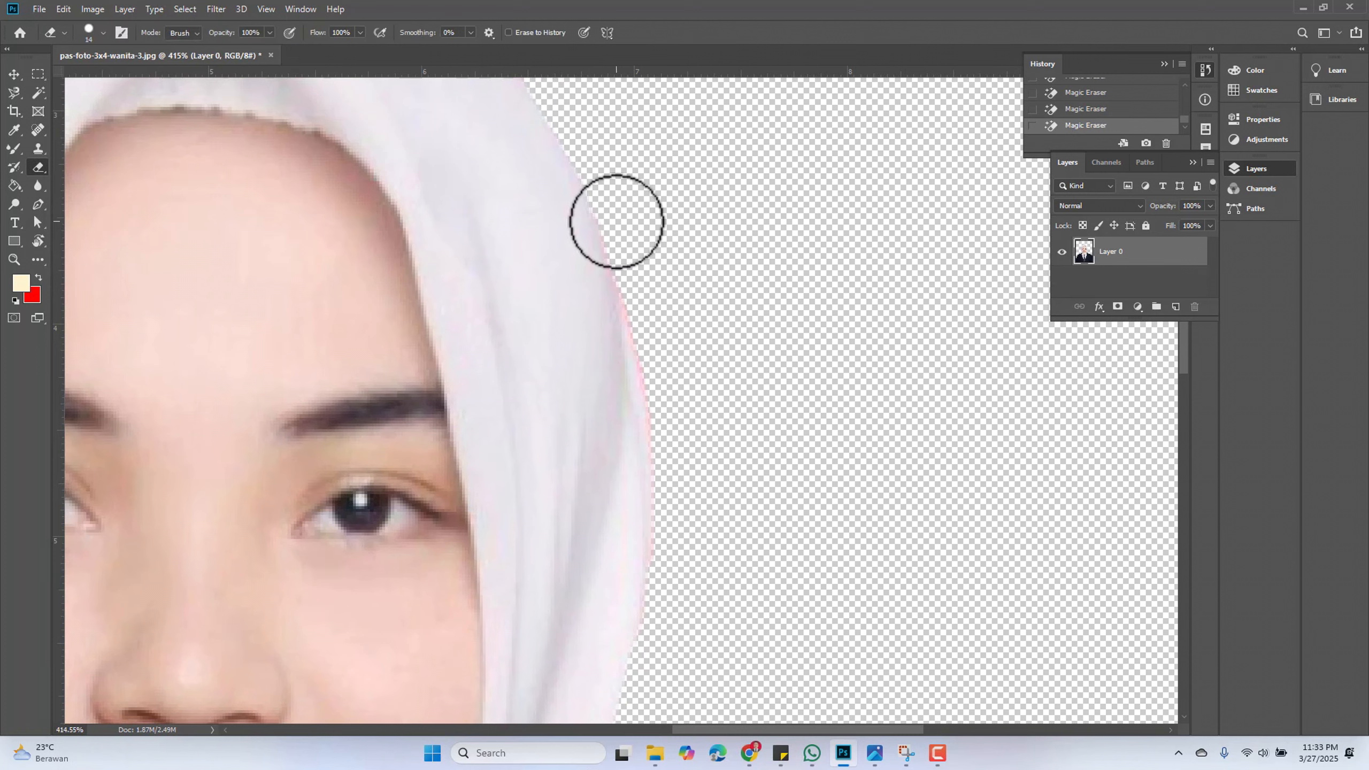
mouse_move(620, 236)
mouse_down()
mouse_move(668, 446)
mouse_move(657, 626)
mouse_up()
Erase the fringe where the hijab's right side meets the jacket collar
scroll(699, 515, down, 2)
scroll(700, 516, down, 6)
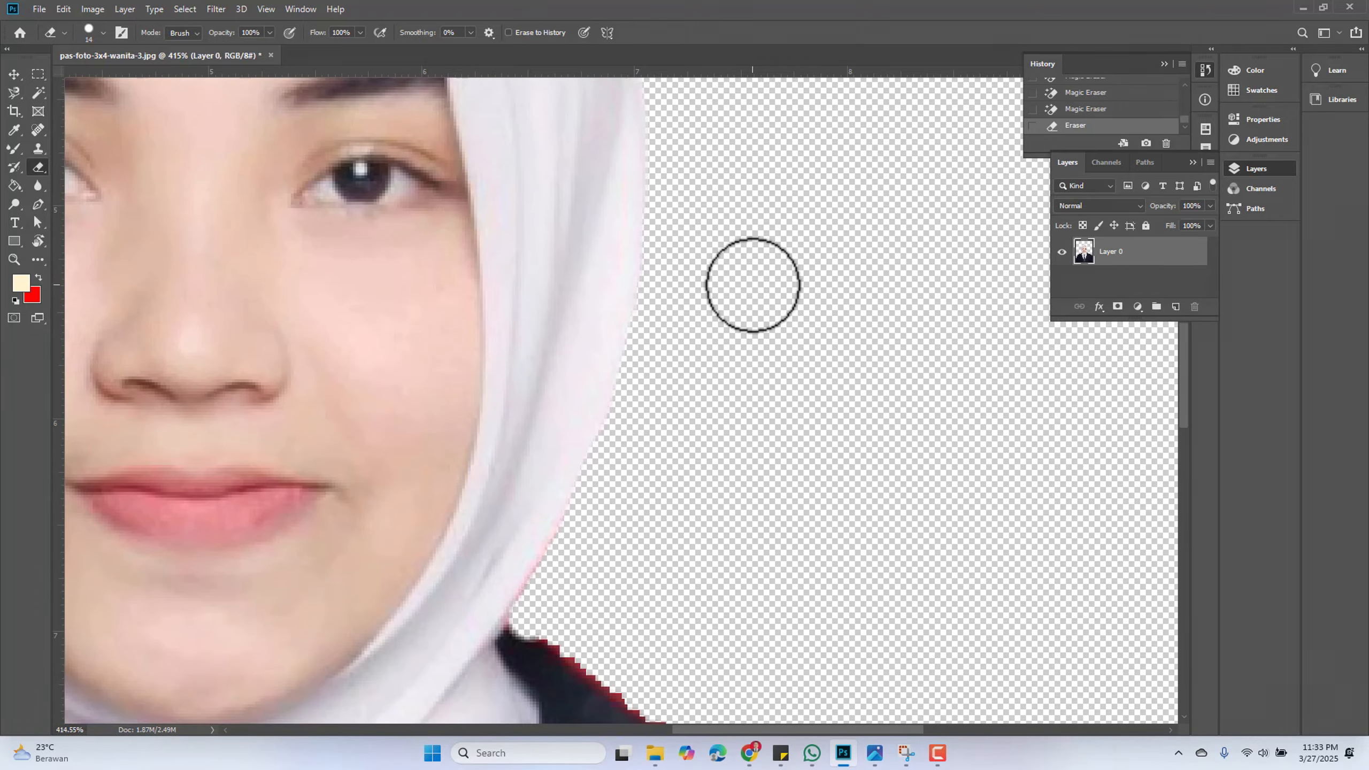
scroll(752, 284, down, 1)
scroll(693, 507, up, 2)
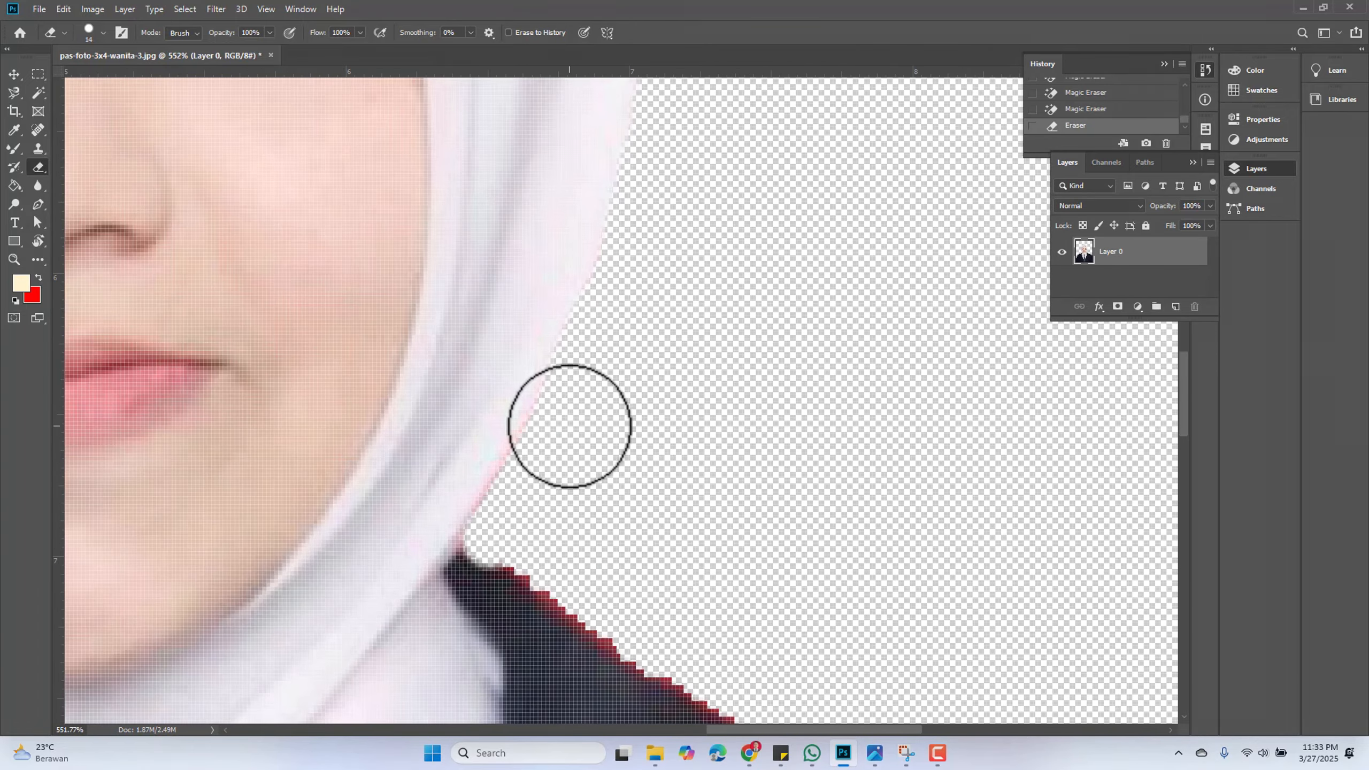
mouse_move(559, 422)
mouse_down()
mouse_move(500, 522)
mouse_move(525, 561)
mouse_move(580, 587)
mouse_move(613, 564)
mouse_up()
Erase the red fringe along the jacket's right shoulder edge
scroll(687, 520, down, 2)
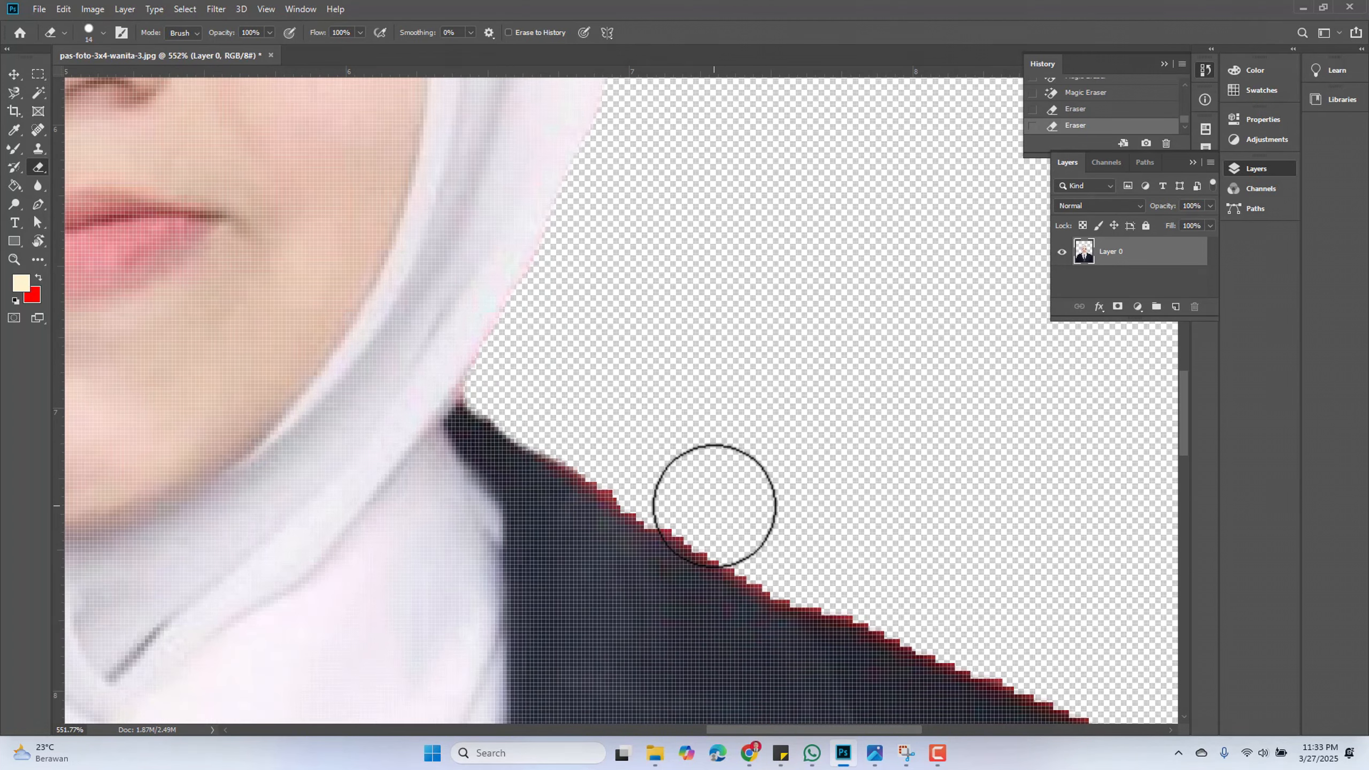
scroll(716, 512, down, 4)
scroll(864, 597, up, 3)
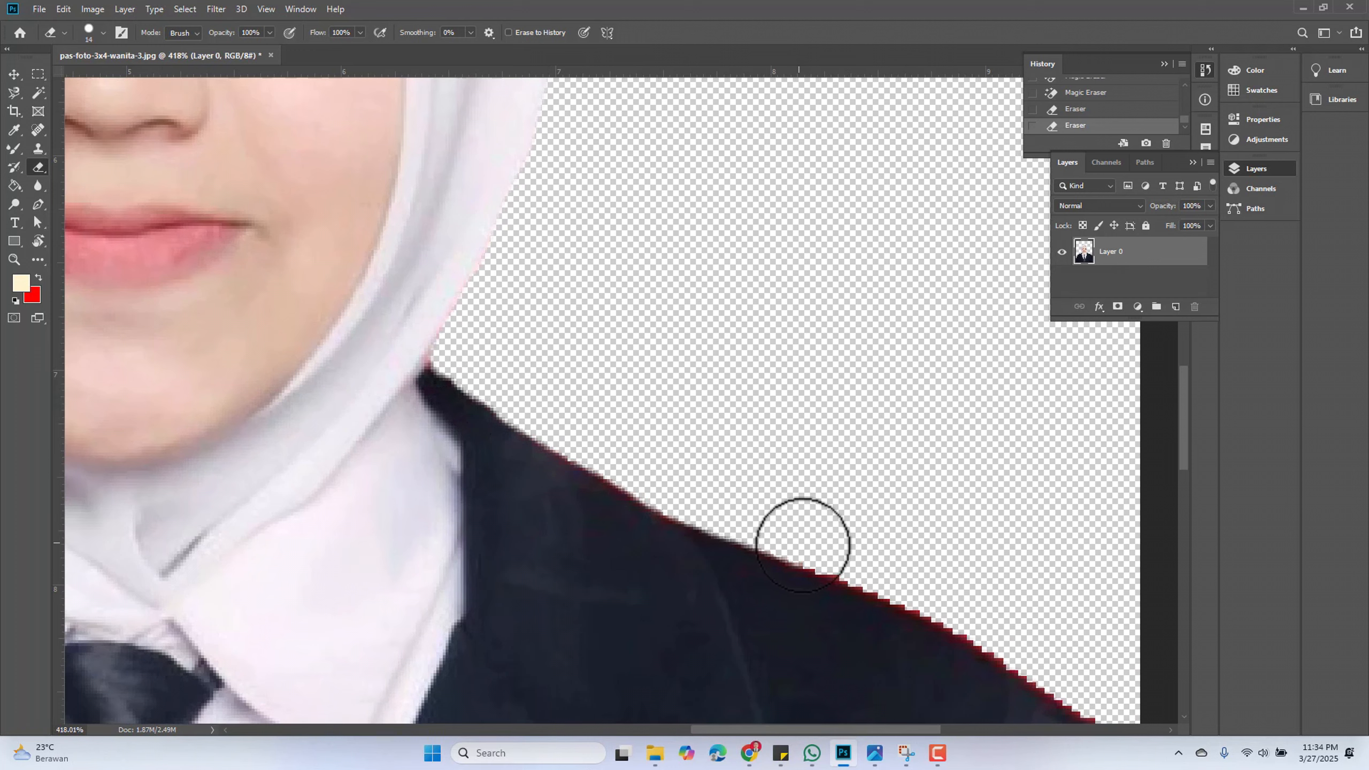
drag(848, 569, 924, 603)
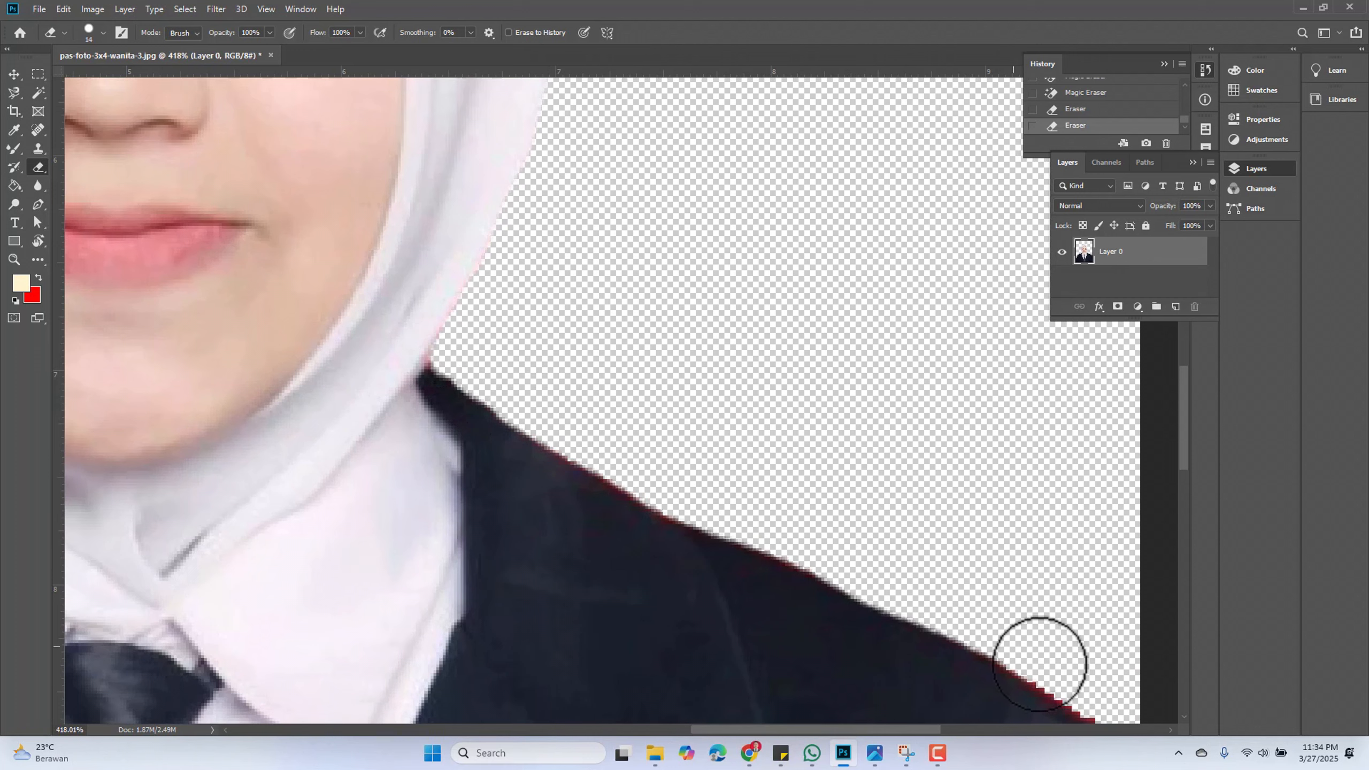
drag(1112, 704, 1128, 713)
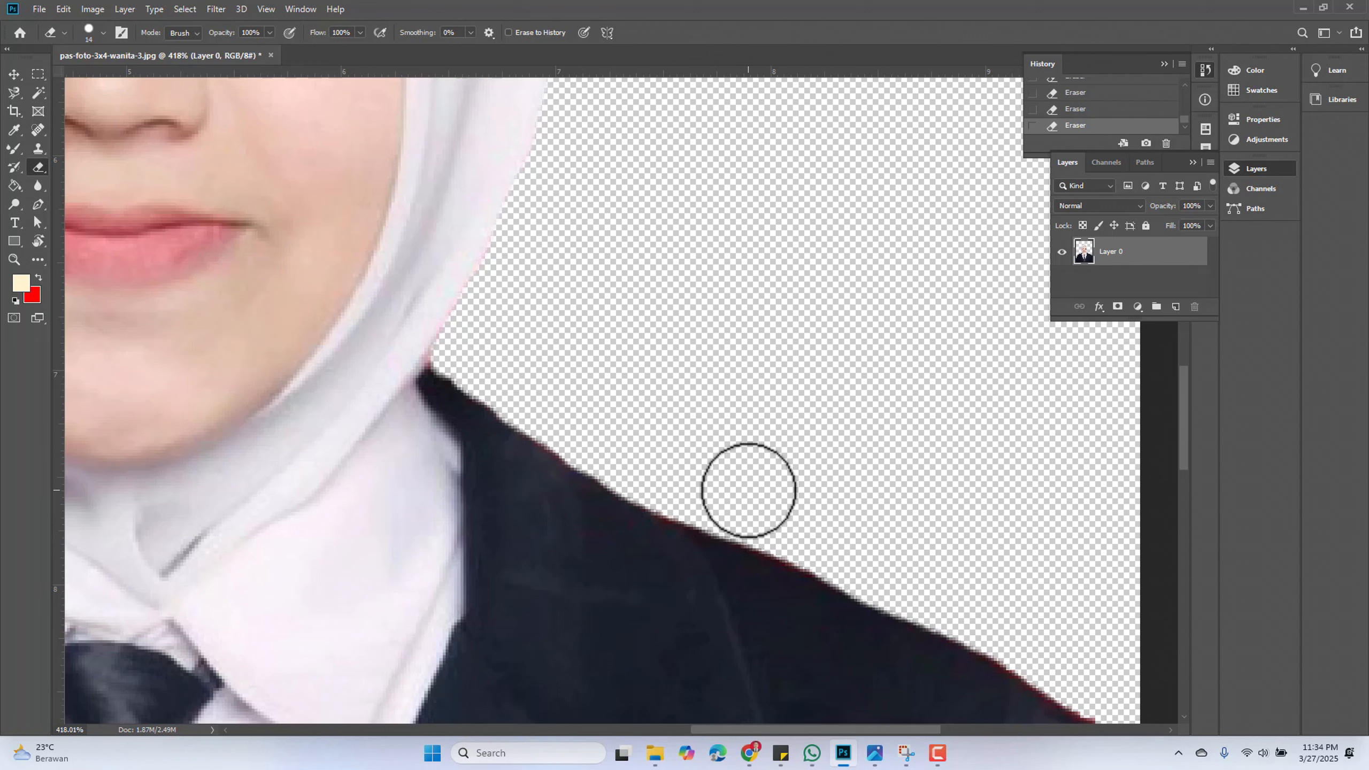
Erase the red fringe at the jacket's lower right corner edge
scroll(748, 490, down, 5)
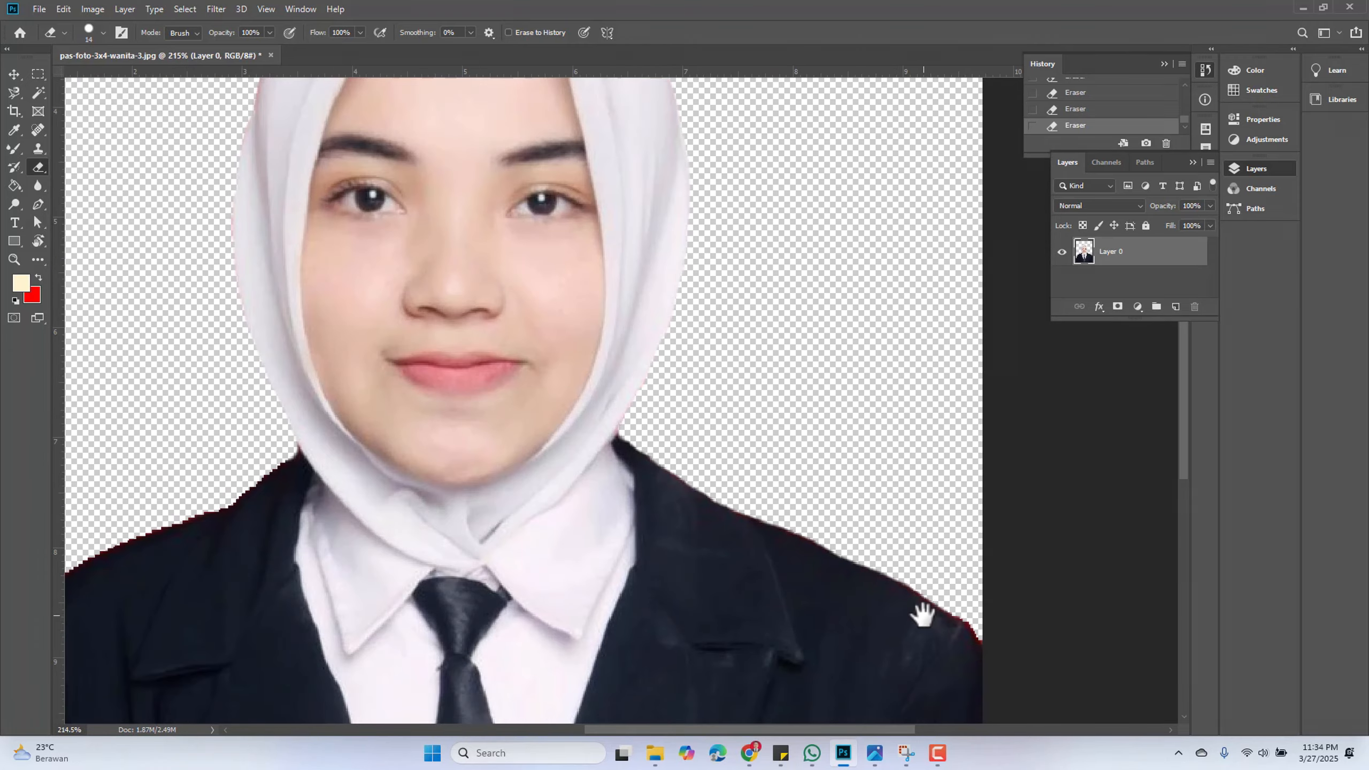
scroll(922, 615, up, 5)
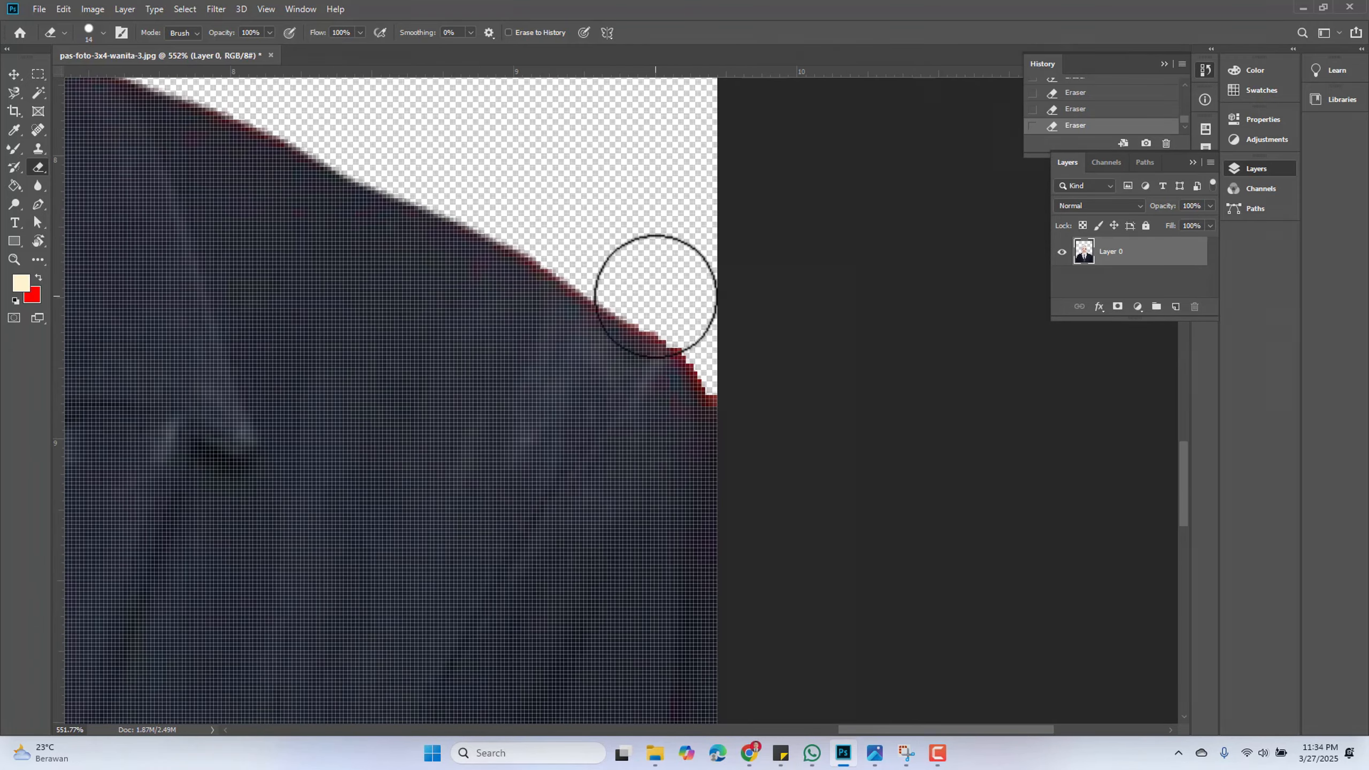
mouse_move(549, 240)
mouse_down()
mouse_move(715, 357)
mouse_move(724, 388)
mouse_up()
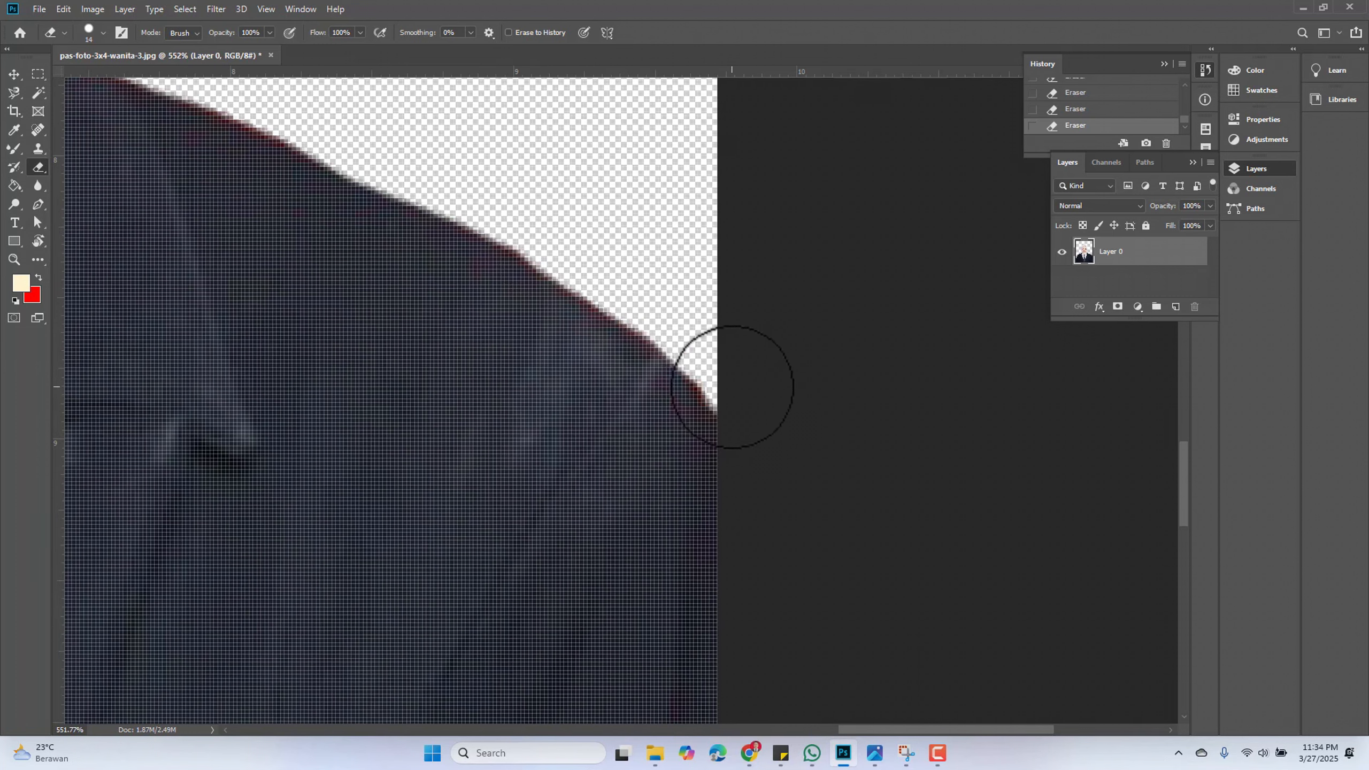
Erase the red fringe along the jacket's left shoulder edge
key(ctrl+0)
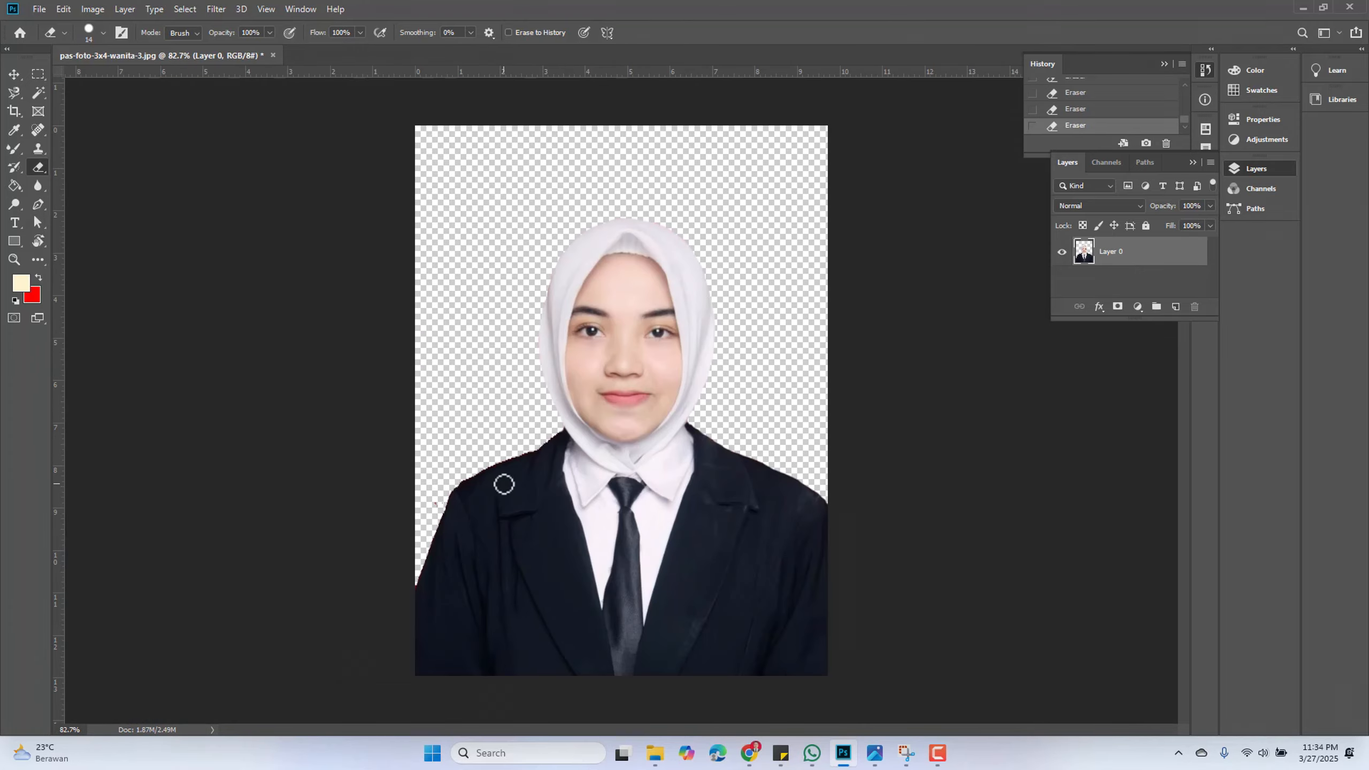
scroll(464, 486, up, 5)
scroll(549, 427, up, 1)
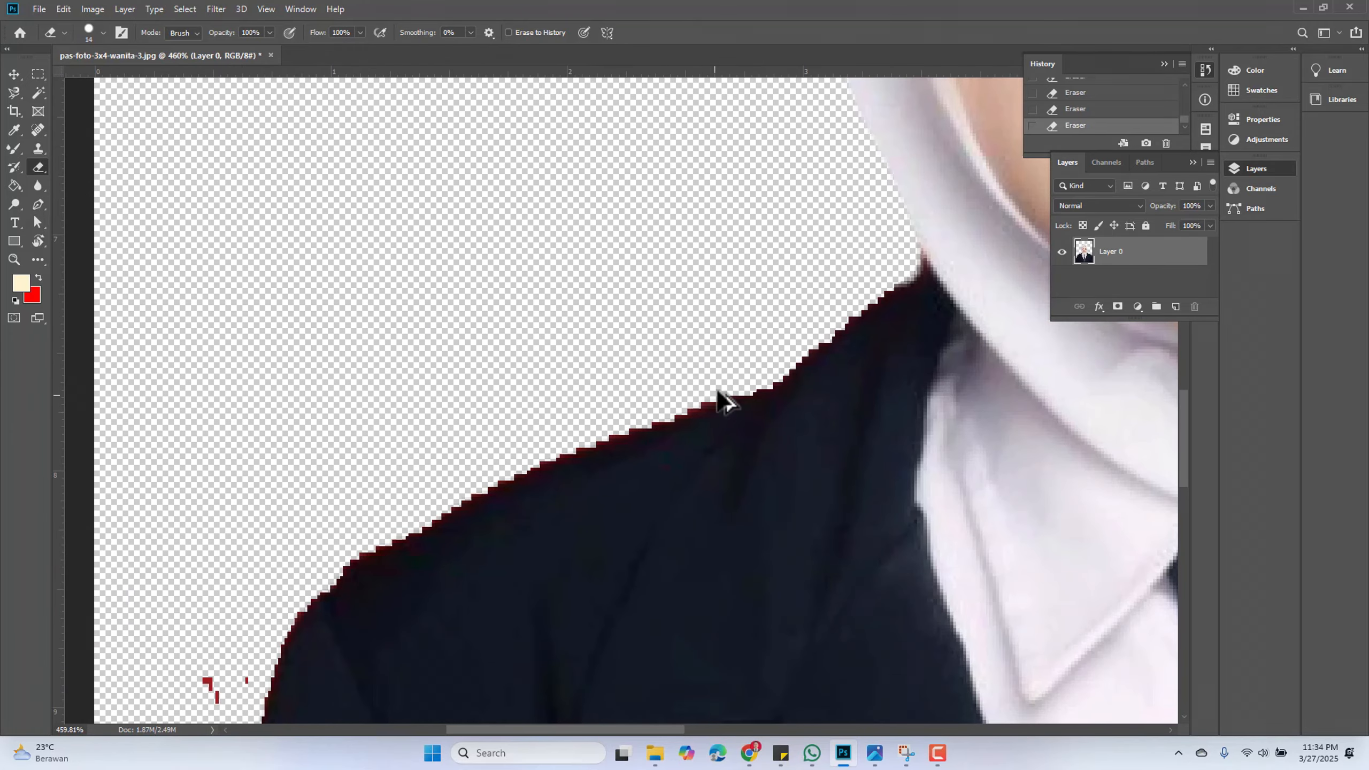
scroll(856, 245, up, 1)
mouse_move(905, 249)
mouse_down()
mouse_move(900, 286)
mouse_move(831, 321)
mouse_move(737, 400)
mouse_move(555, 442)
mouse_move(350, 540)
mouse_up()
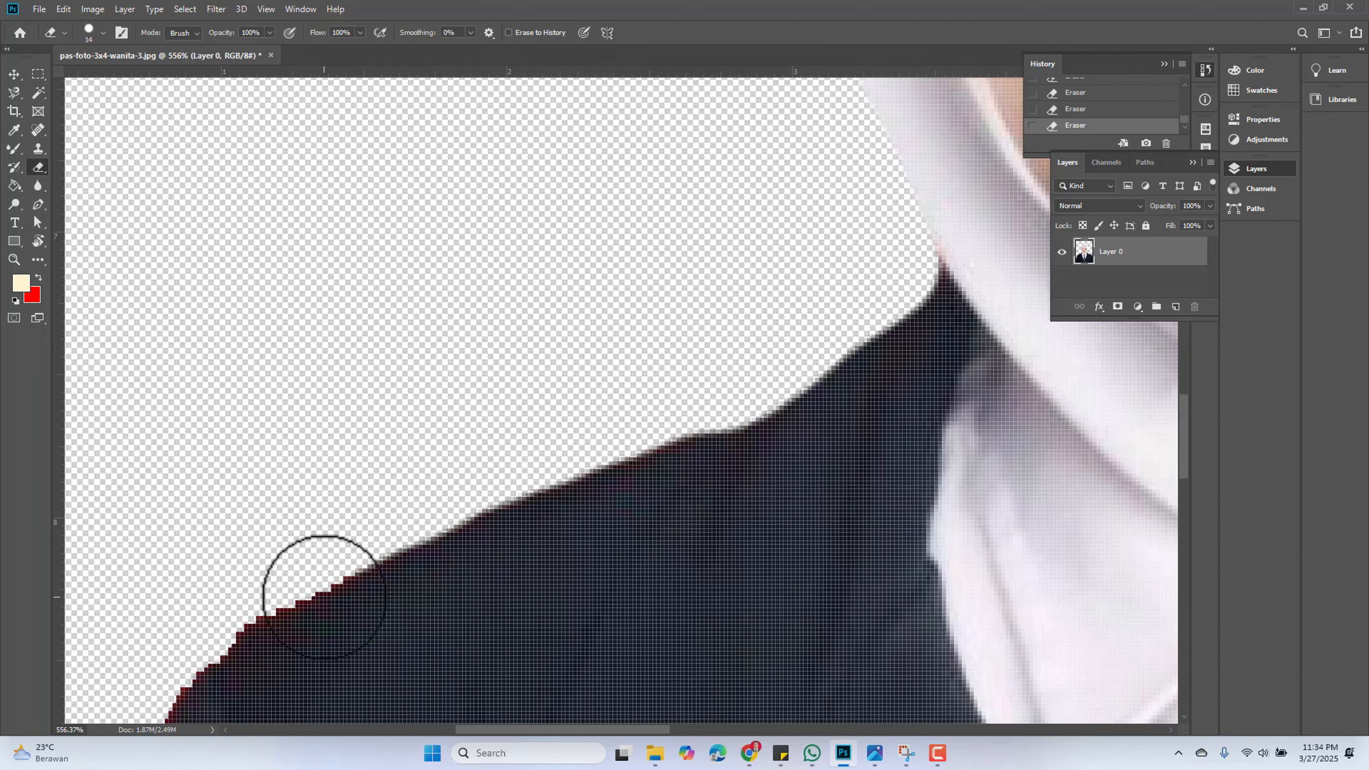
mouse_move(321, 593)
mouse_down()
mouse_move(520, 282)
mouse_move(603, 183)
mouse_move(584, 146)
mouse_move(540, 197)
mouse_move(465, 229)
mouse_move(302, 397)
mouse_move(376, 359)
mouse_move(357, 369)
mouse_move(335, 487)
mouse_move(257, 648)
mouse_move(245, 621)
mouse_up()
Erase the red fringe down the jacket's left side to the bottom of the photo
scroll(242, 609, down, 2)
scroll(242, 595, down, 3)
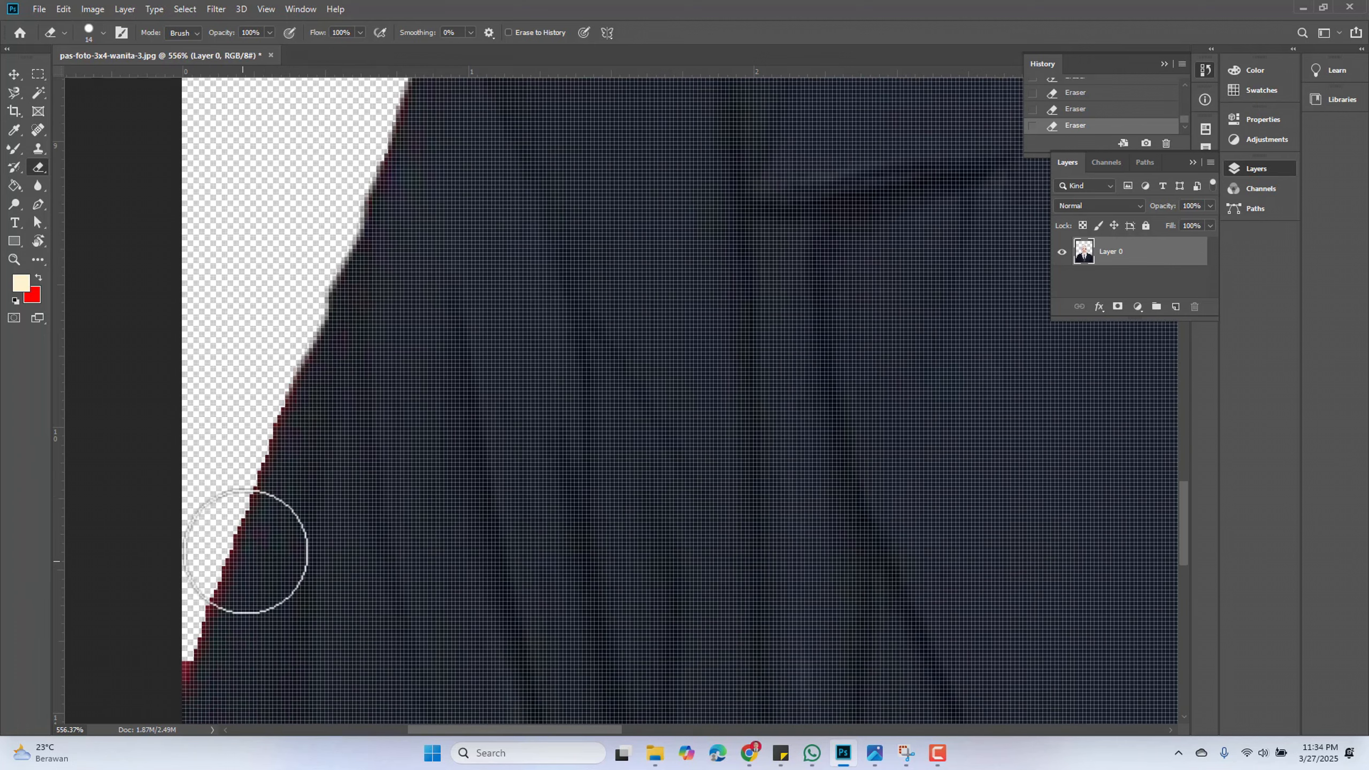
scroll(273, 427, down, 4)
scroll(247, 449, up, 5)
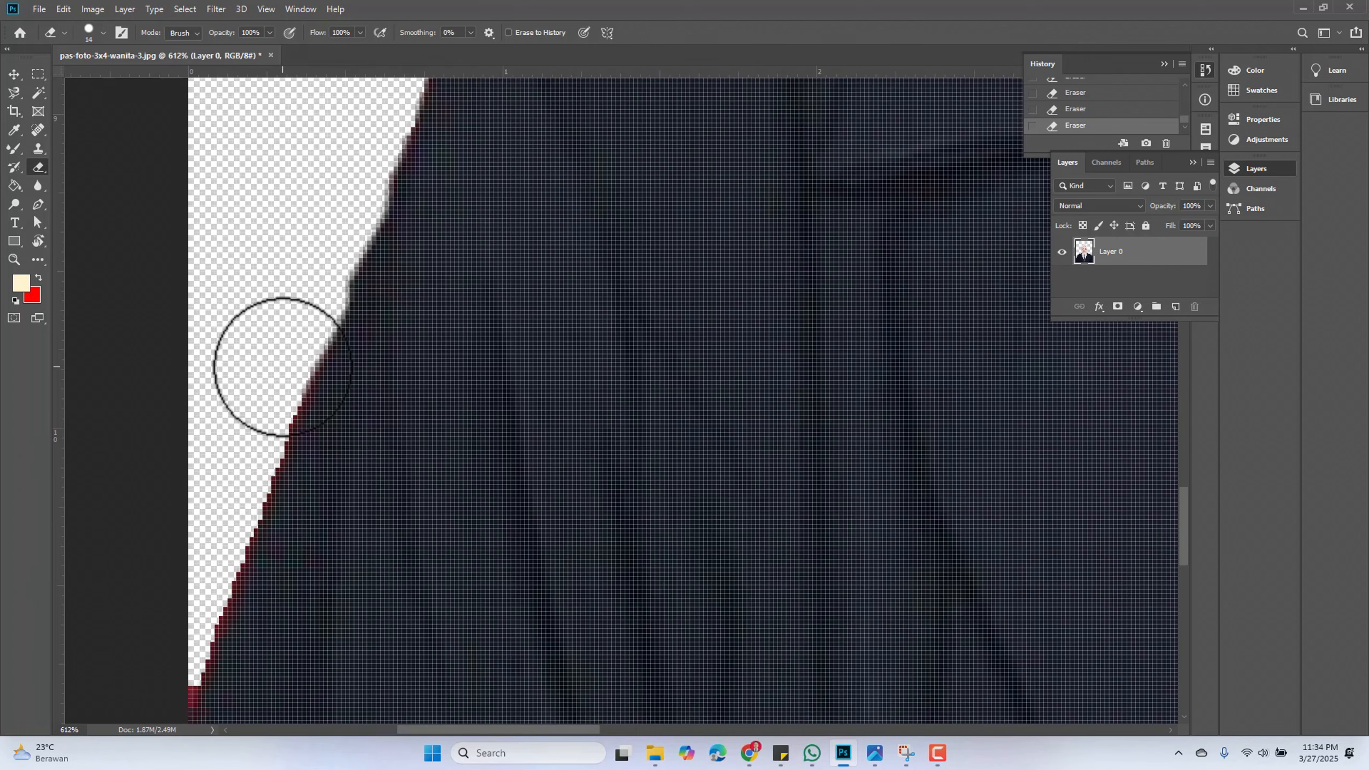
mouse_move(251, 458)
mouse_down()
mouse_move(223, 480)
mouse_move(229, 525)
mouse_move(190, 633)
mouse_move(159, 668)
mouse_move(168, 693)
mouse_up()
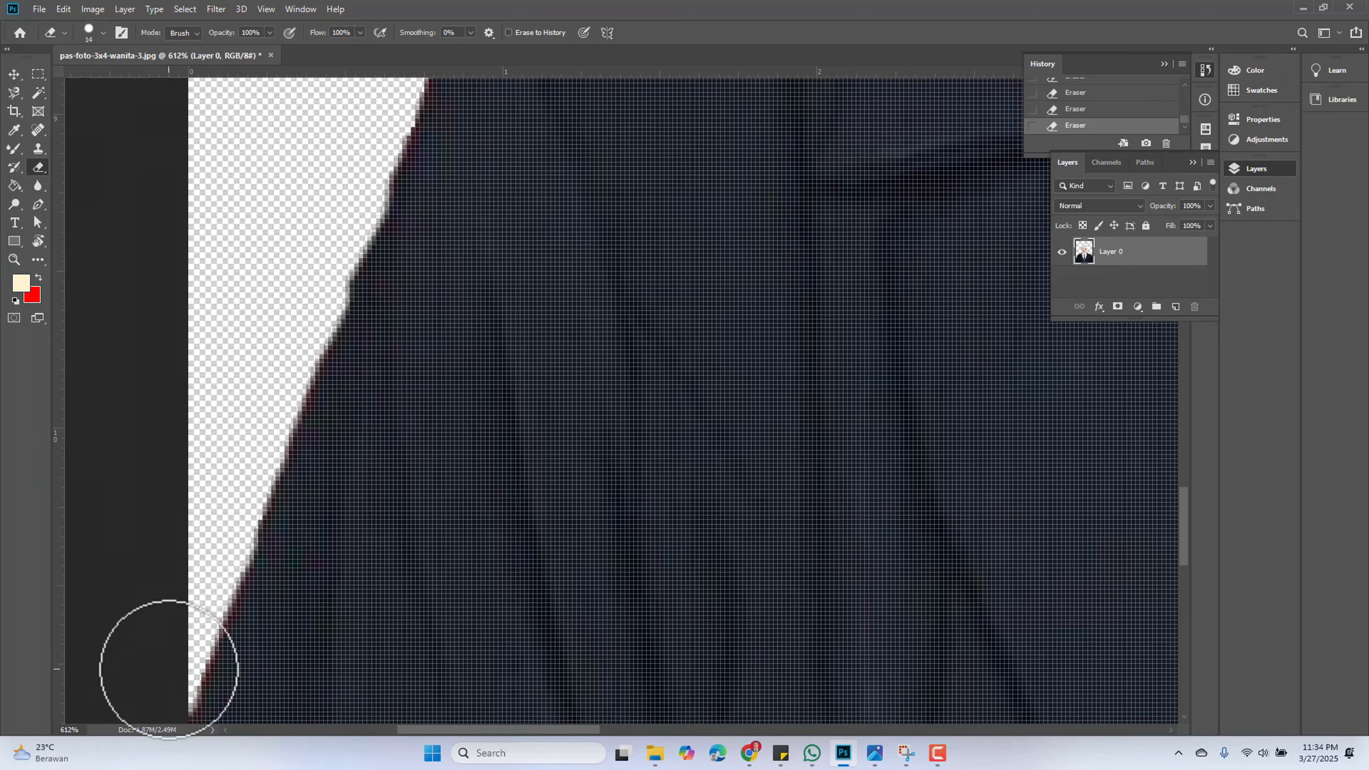
Add a new empty layer above the photo layer
key(ctrl+0)
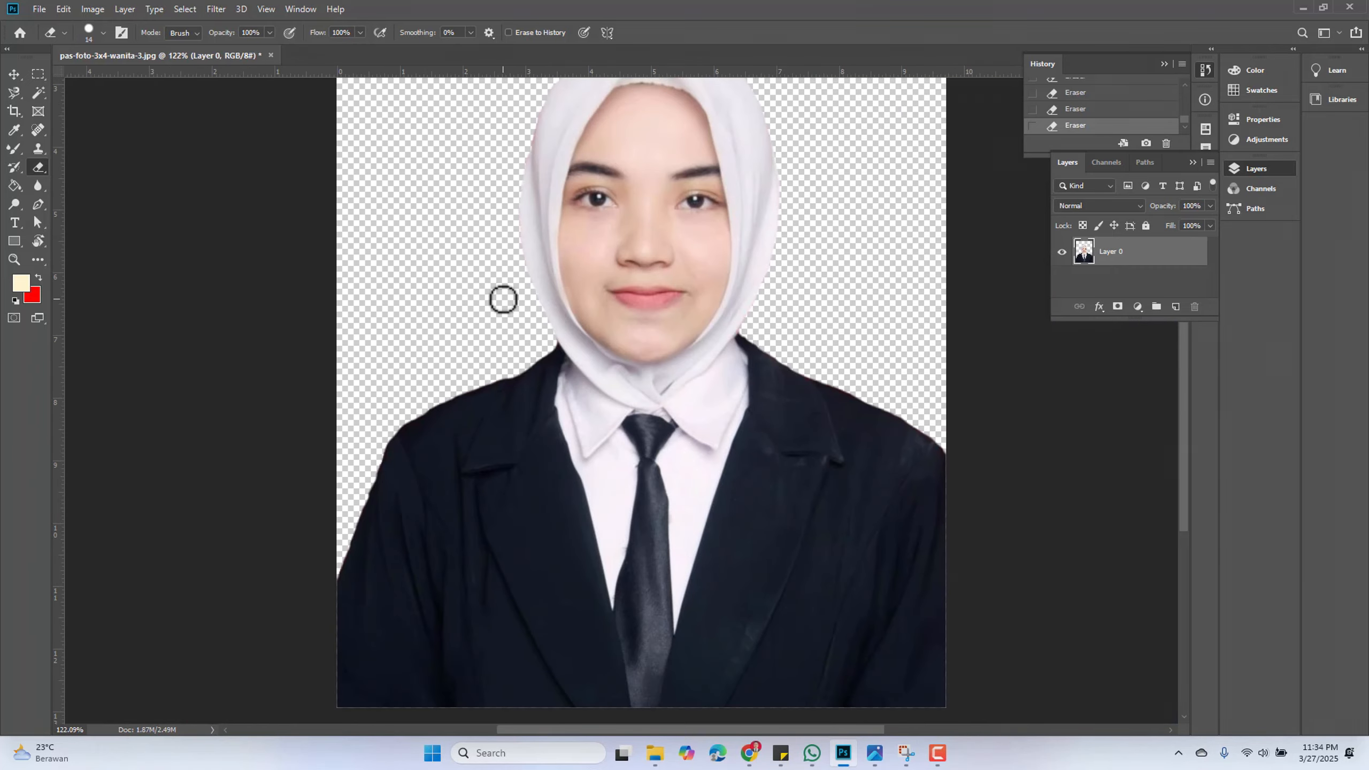
click(1174, 306)
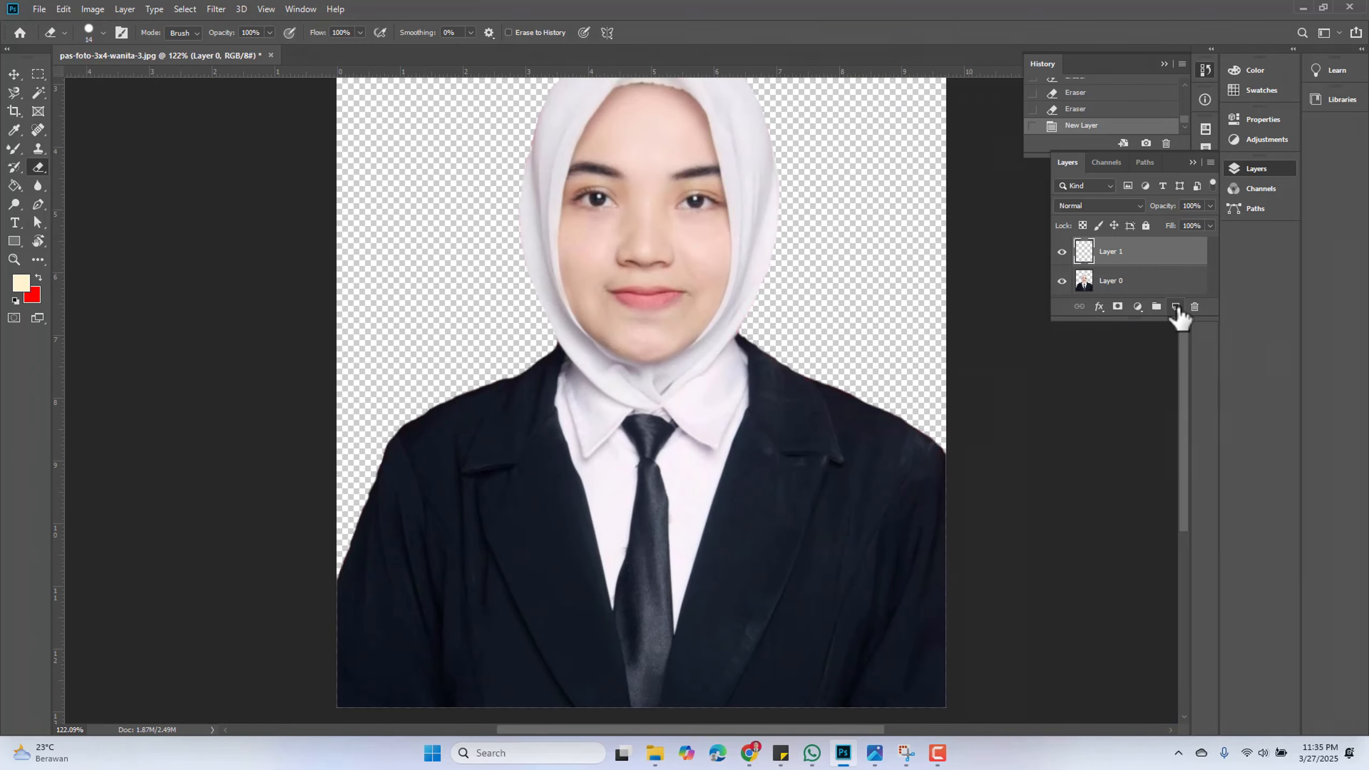
click(18, 287)
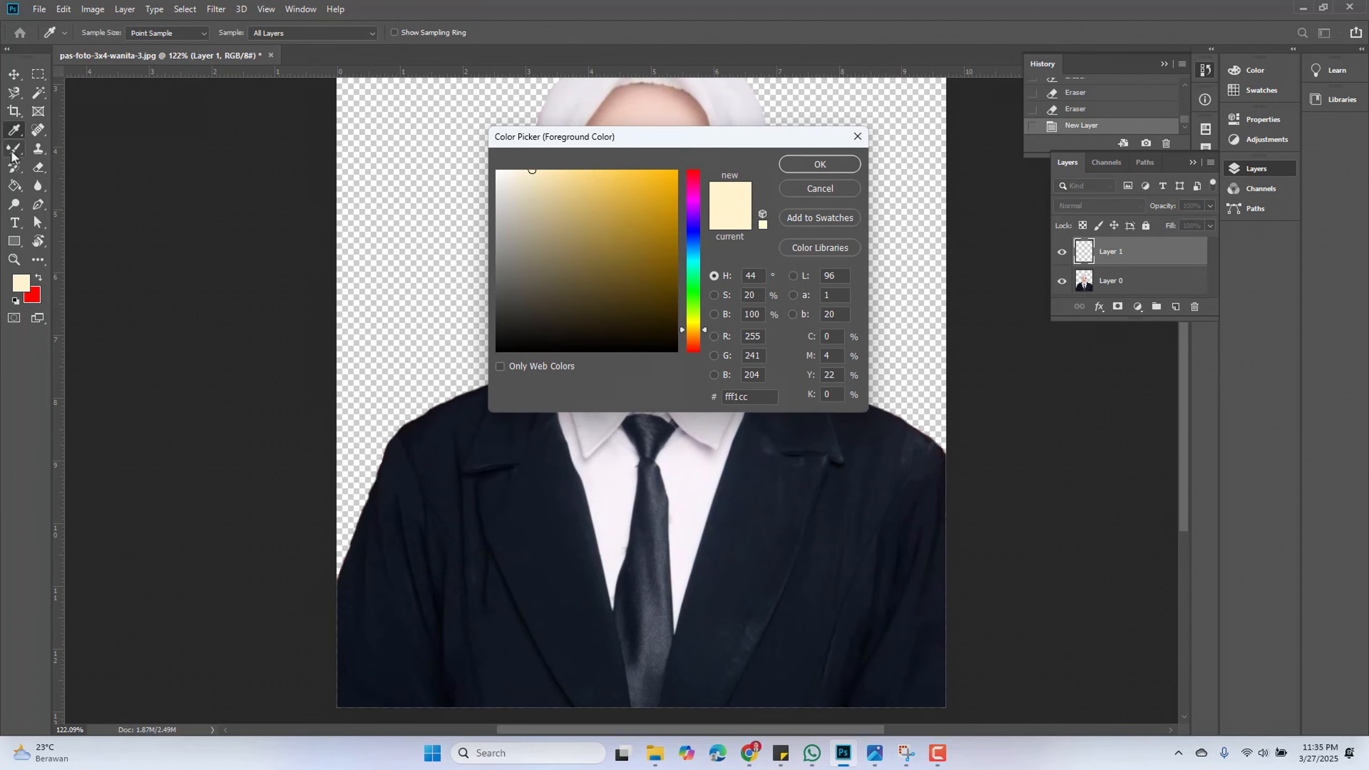
click(818, 189)
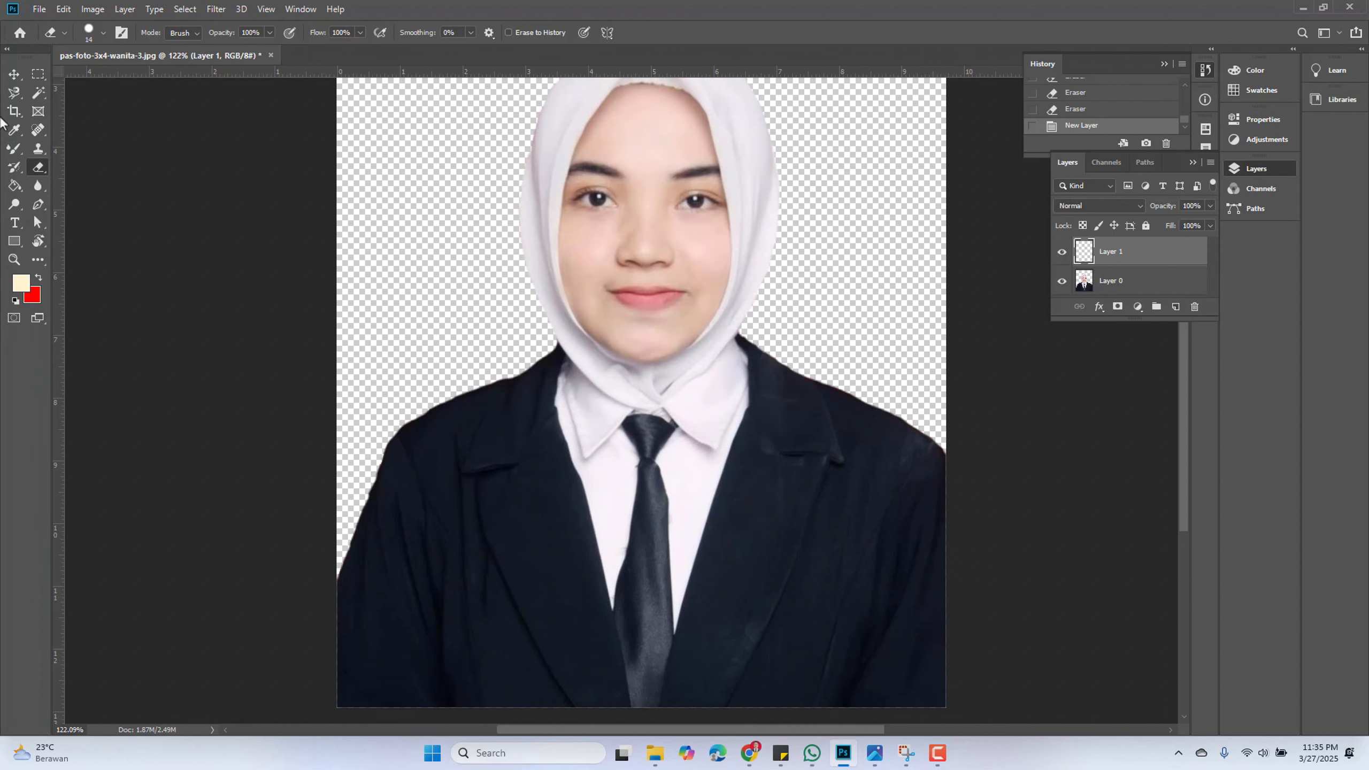
Draw a rectangle shape of about 721 × 964 px covering the whole photo with the Rectangle Tool
click(14, 241)
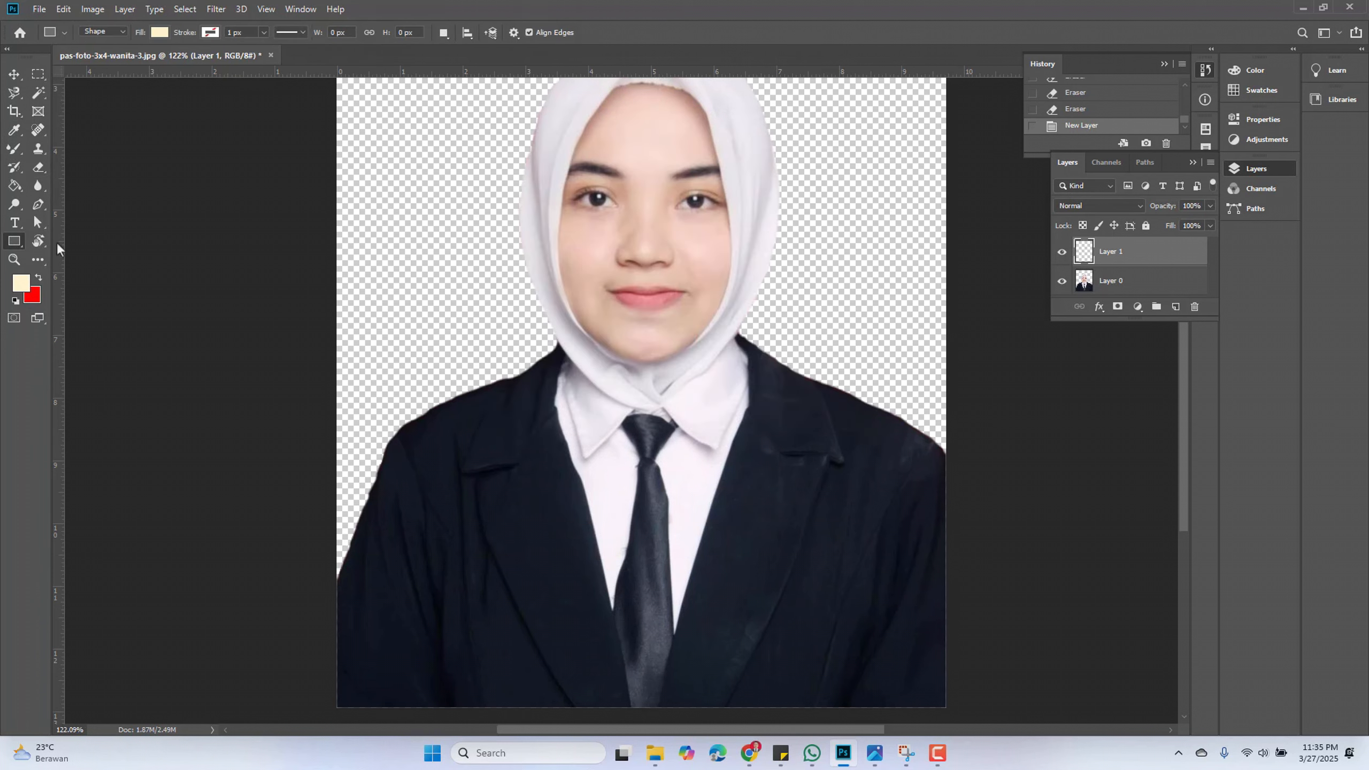
scroll(288, 232, down, 2)
key(super)
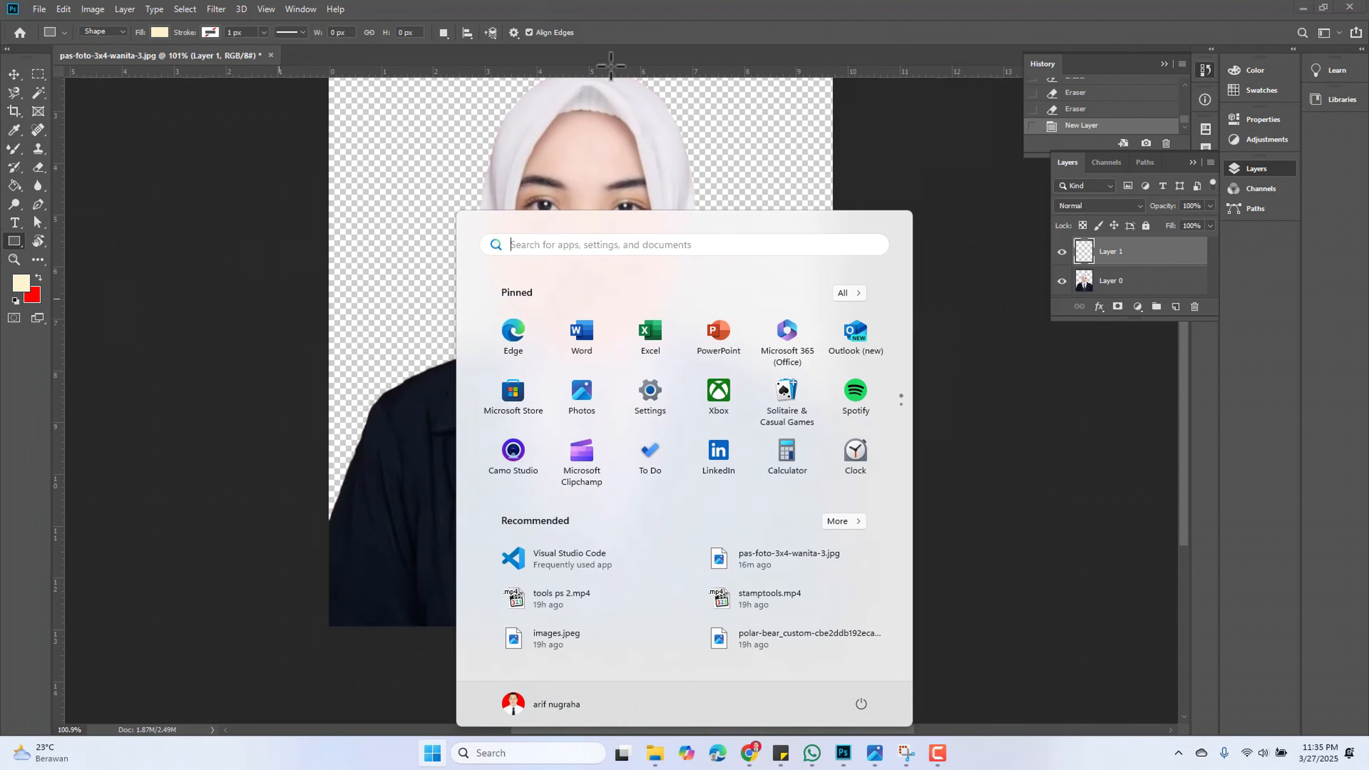
key(super)
scroll(577, 289, down, 2)
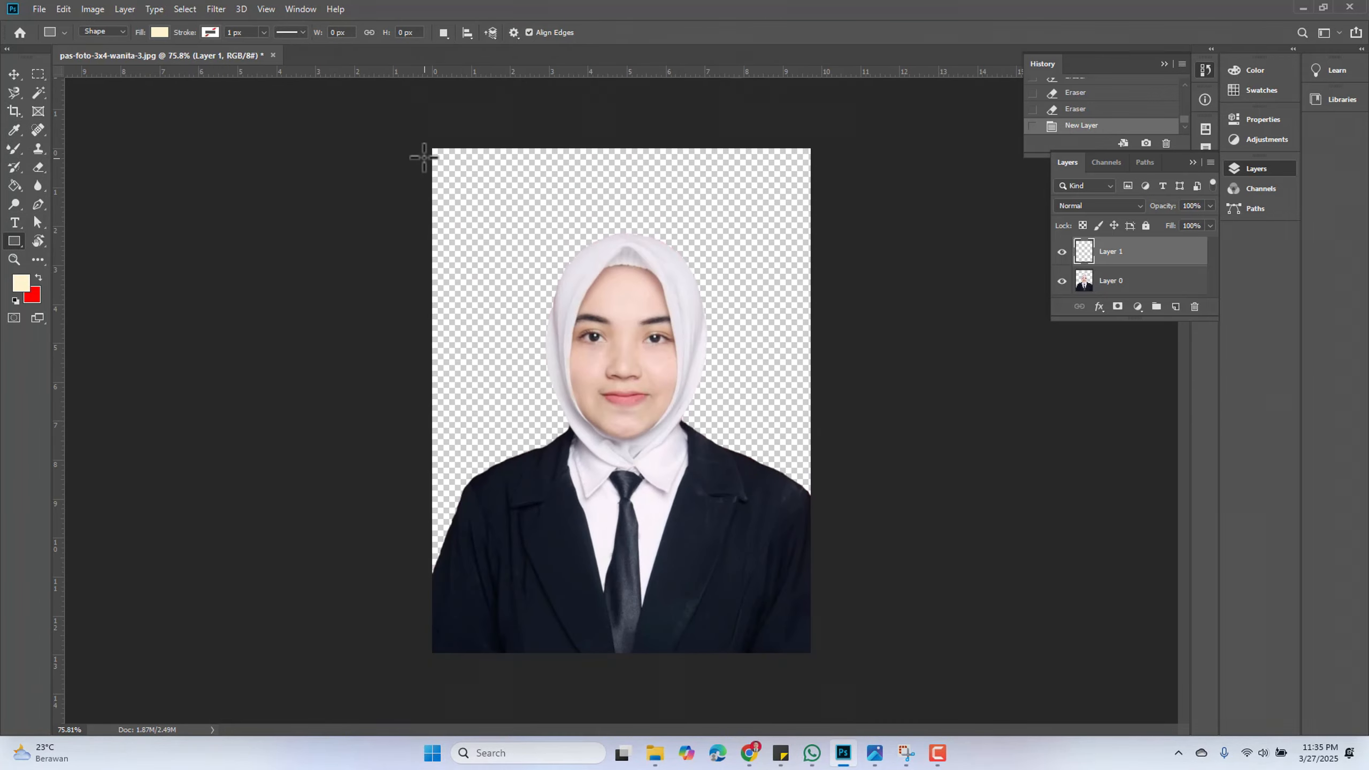
drag(430, 144, 820, 666)
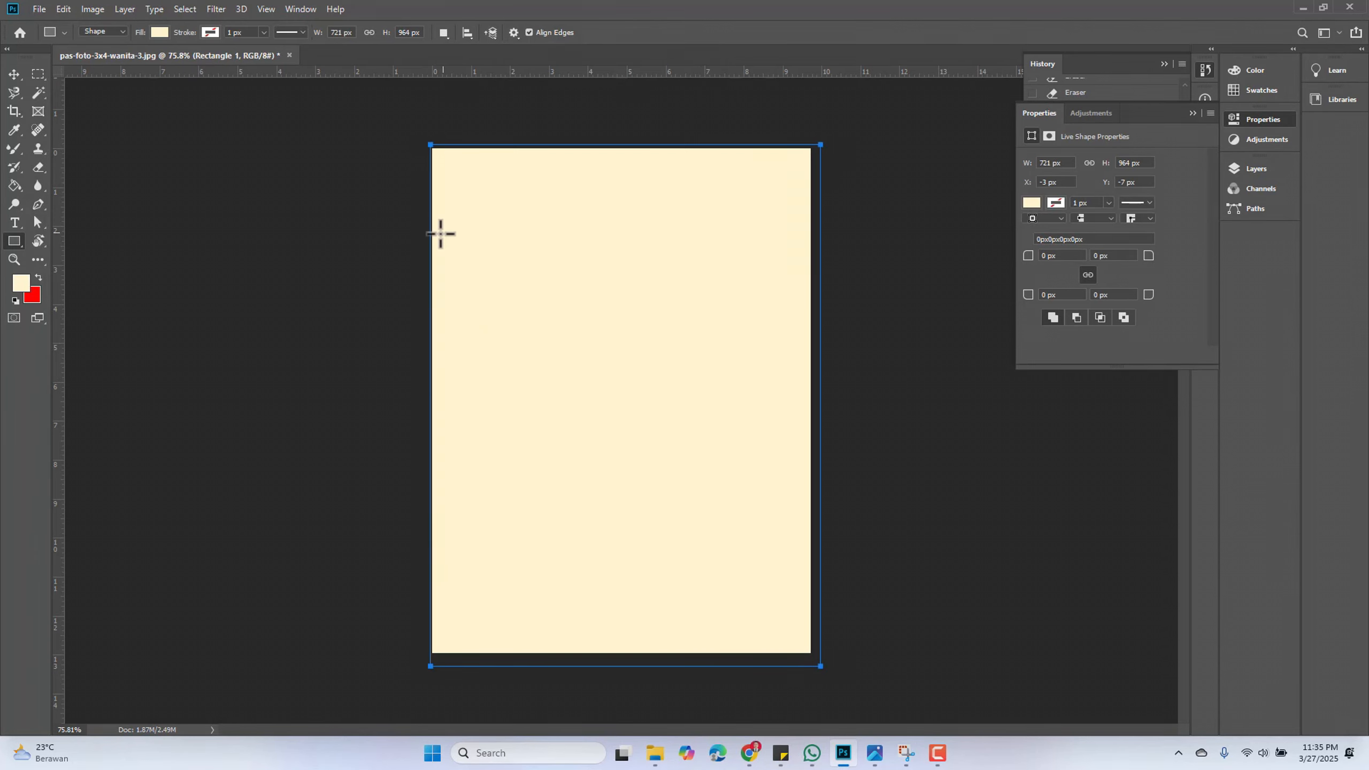
Nudge the rectangle slightly with the Move tool and commit the transform
click(14, 78)
drag(437, 404, 428, 404)
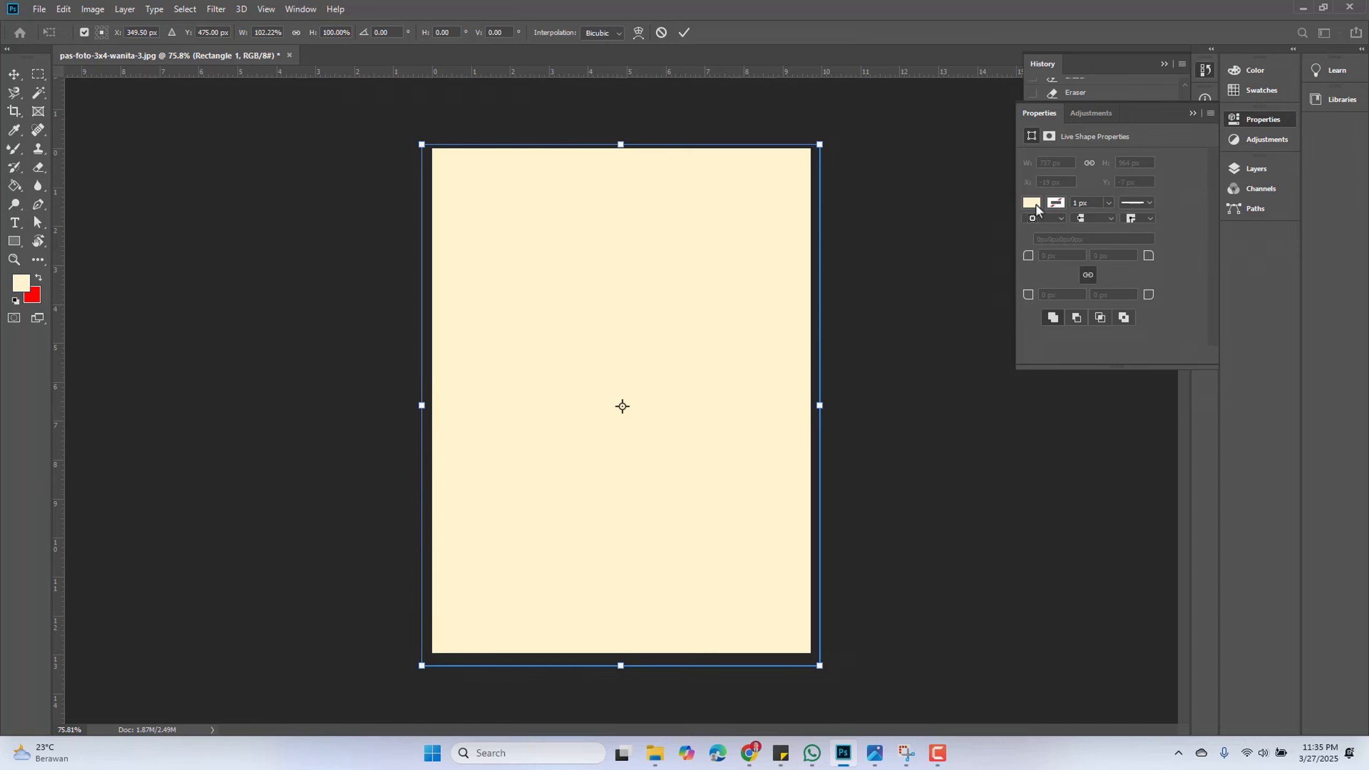
click(1193, 114)
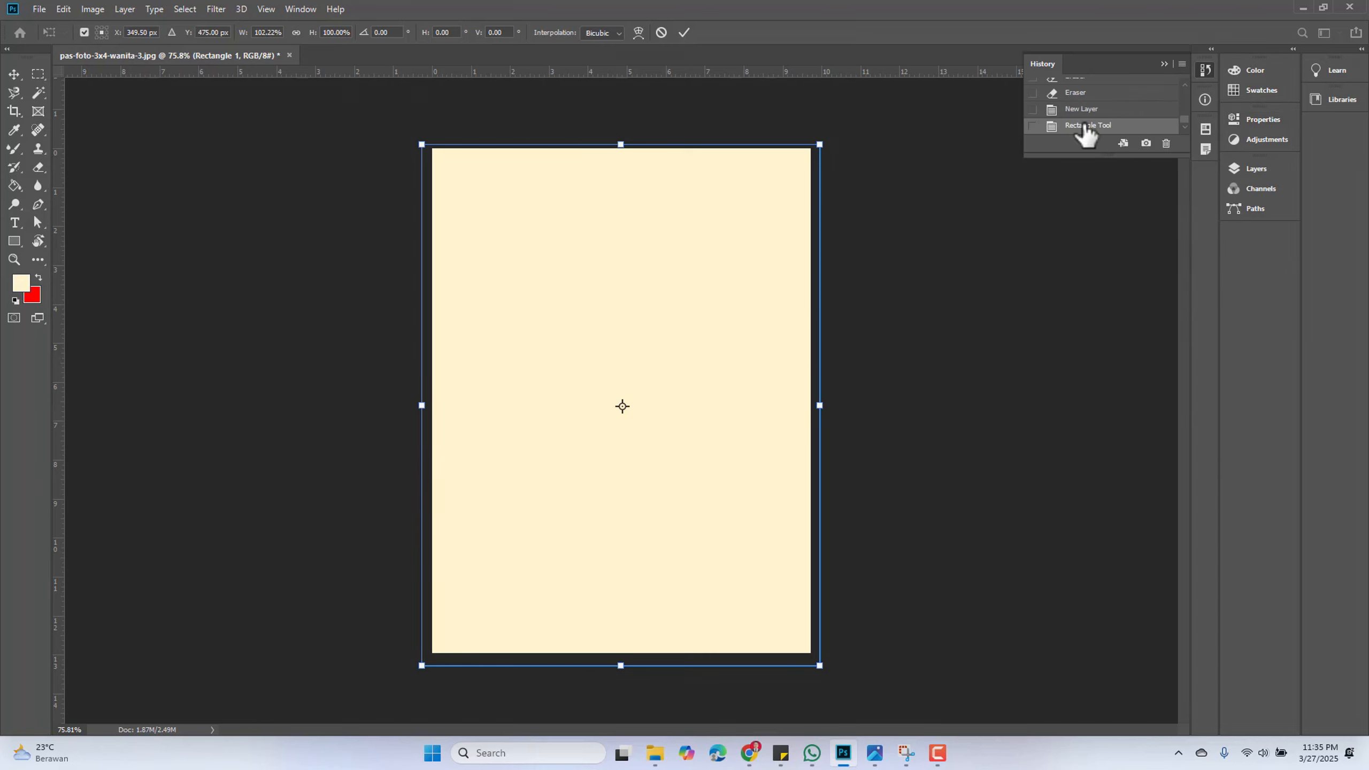
click(684, 32)
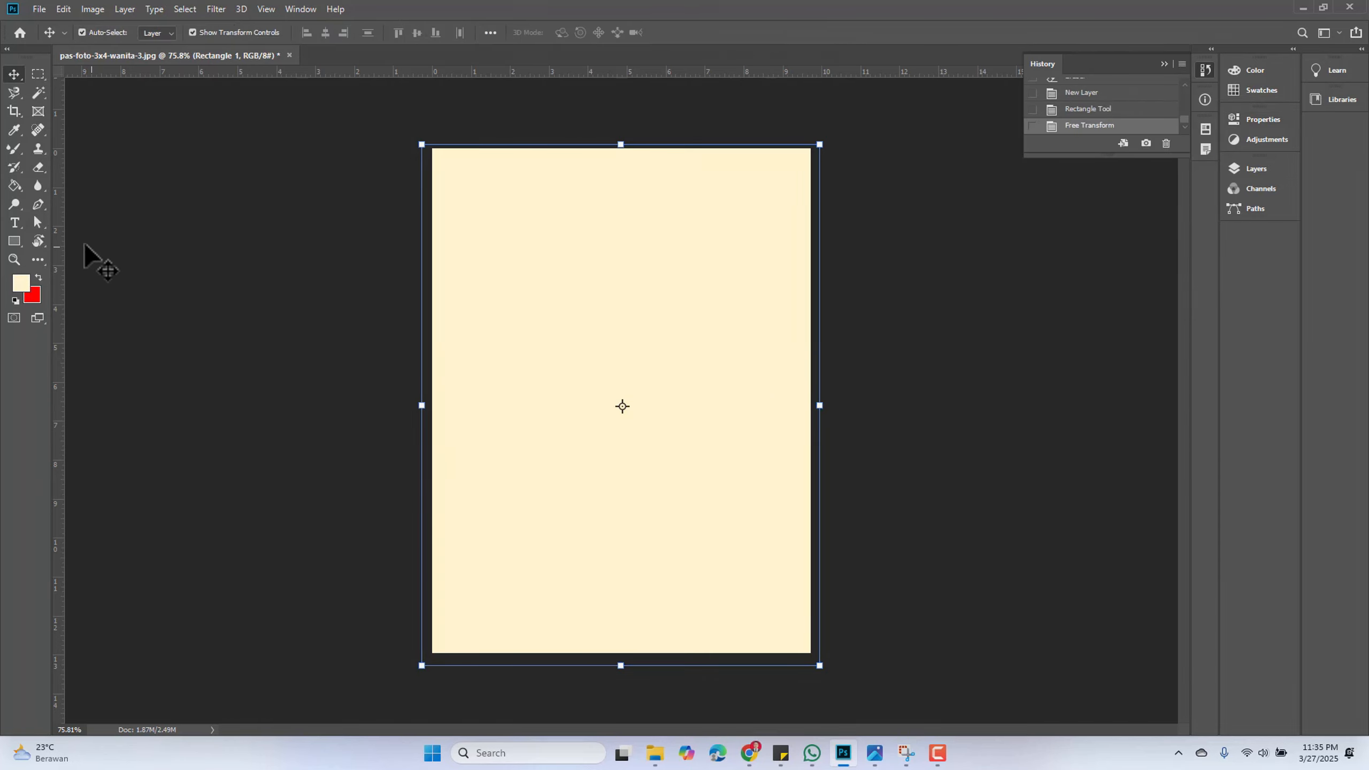
Set the foreground colour to blue 0a22d6
click(20, 284)
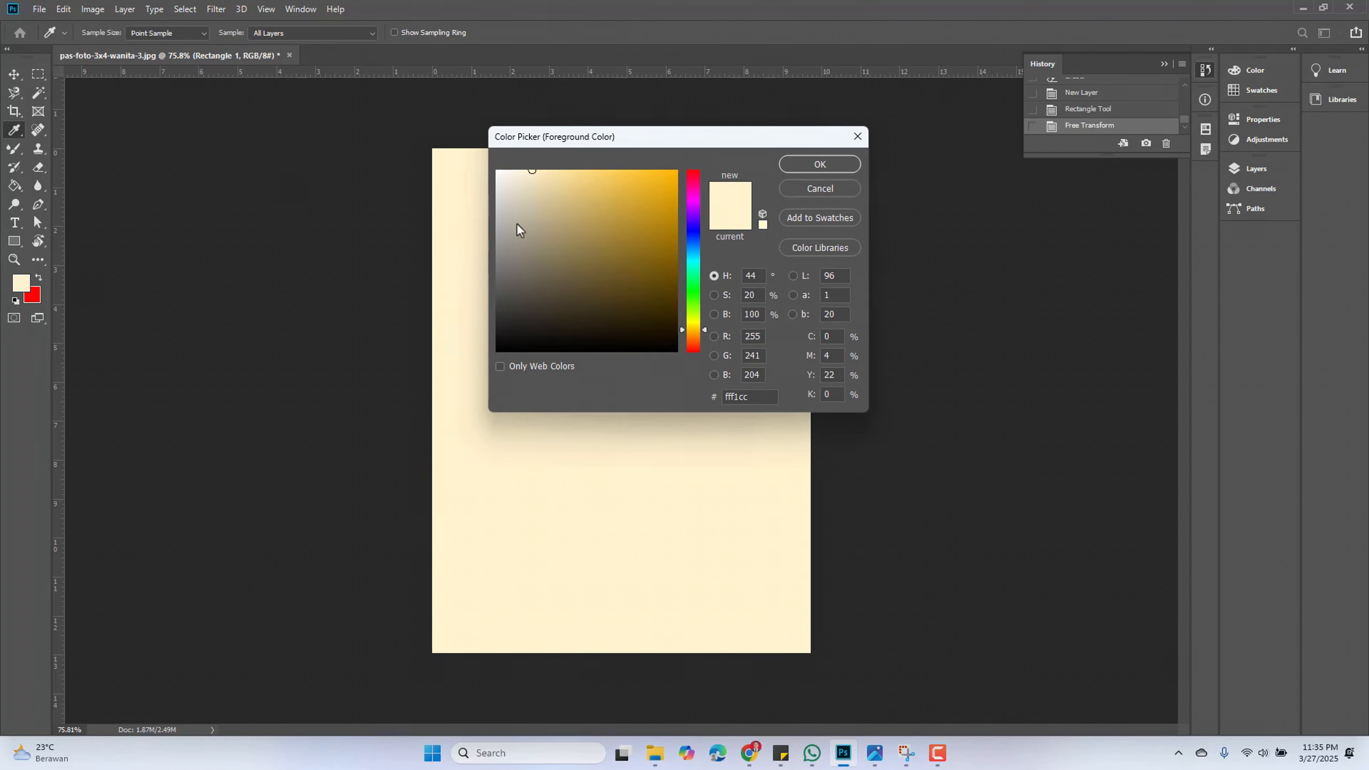
mouse_move(698, 264)
mouse_down()
mouse_move(695, 230)
mouse_move(670, 199)
mouse_up()
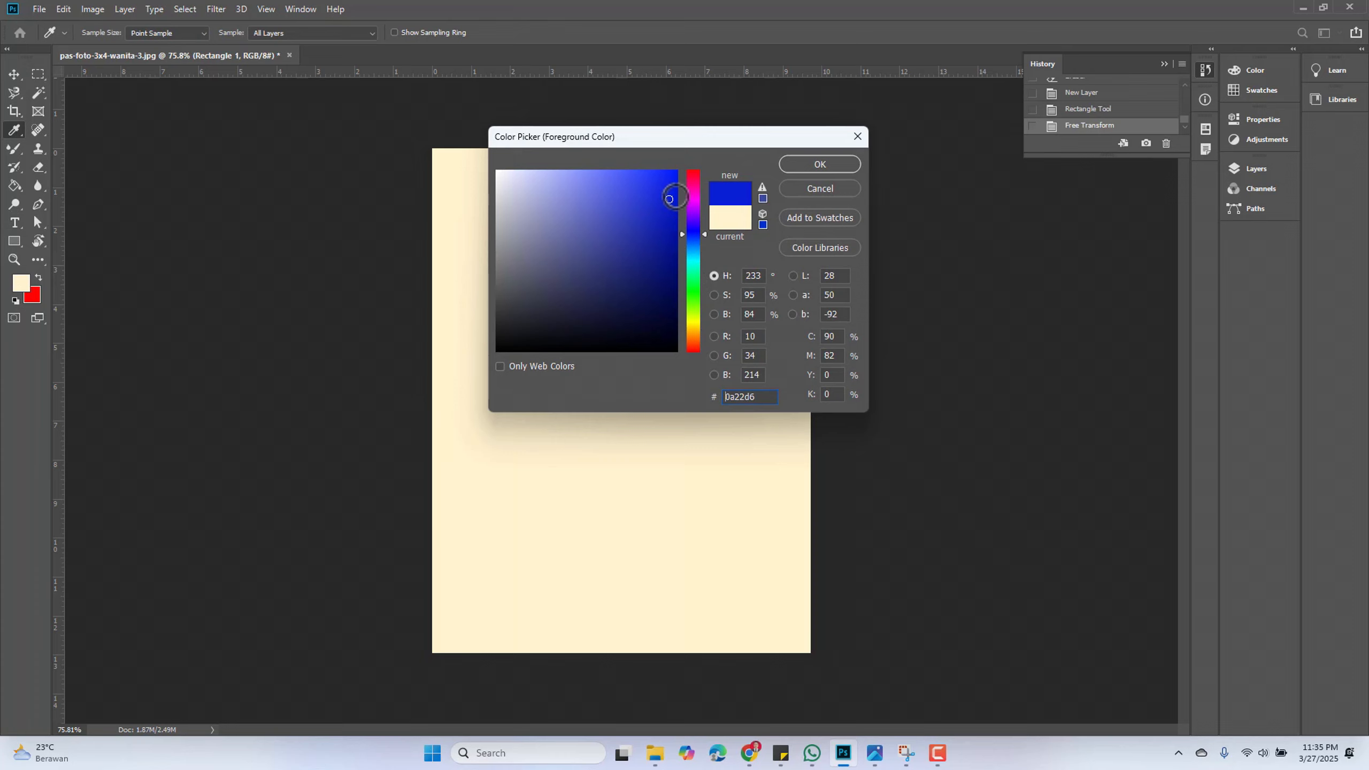
click(808, 164)
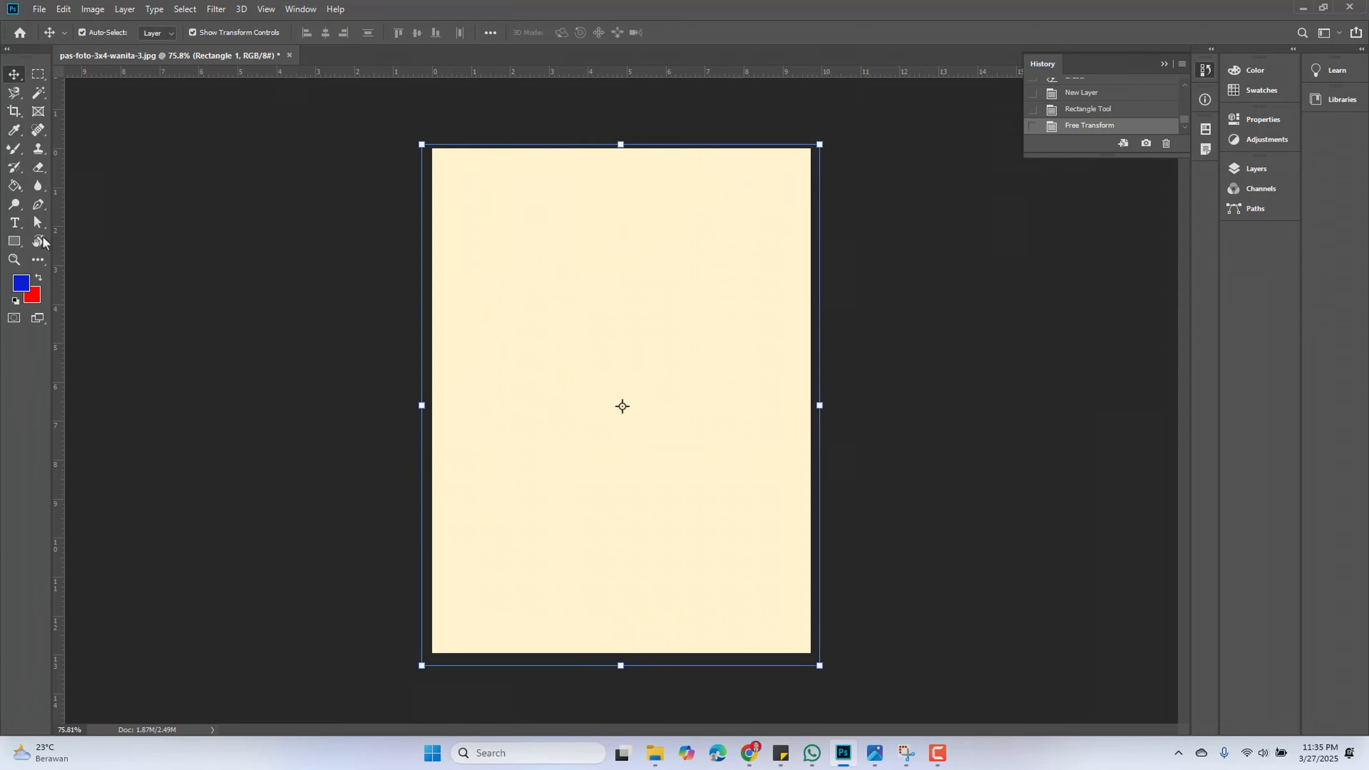
Fill the rectangle with blue using the Paint Bucket Tool, rasterizing the shape layer
click(14, 185)
click(536, 298)
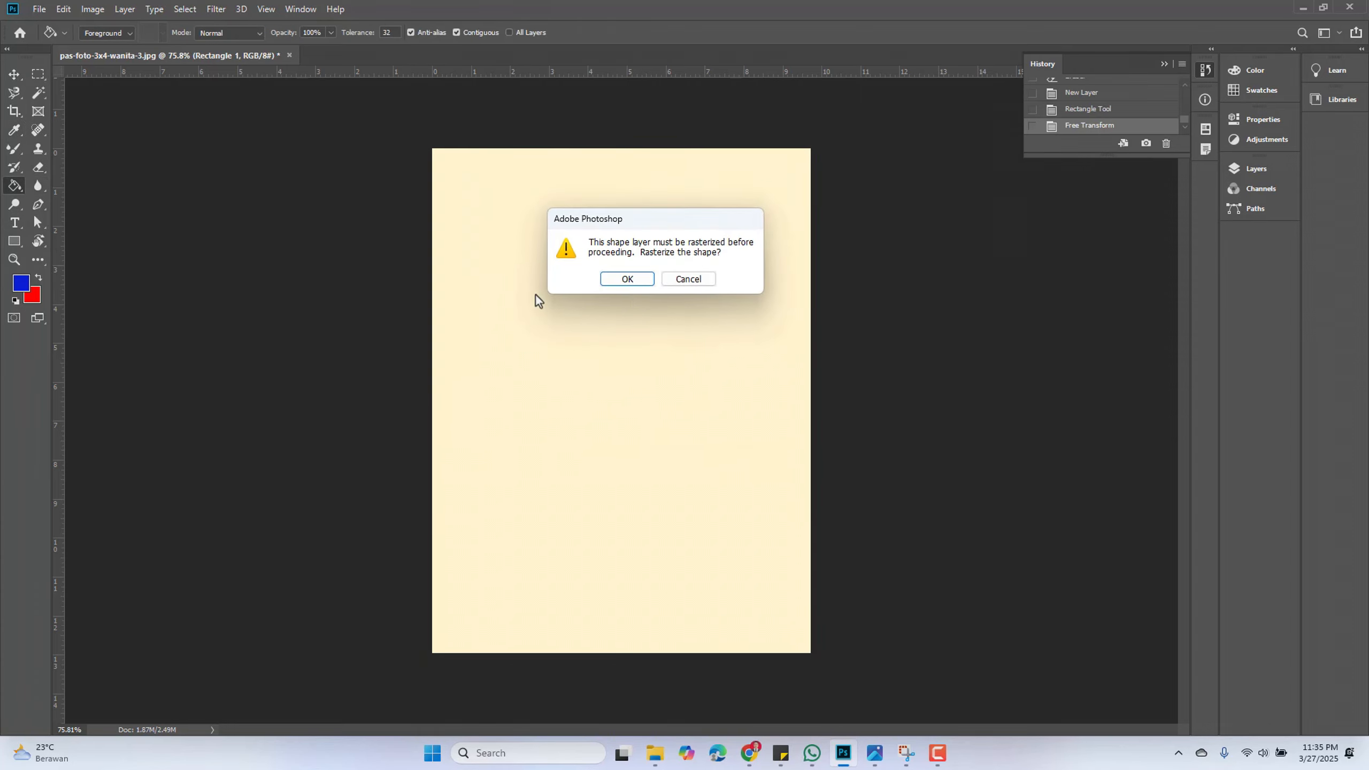
click(627, 278)
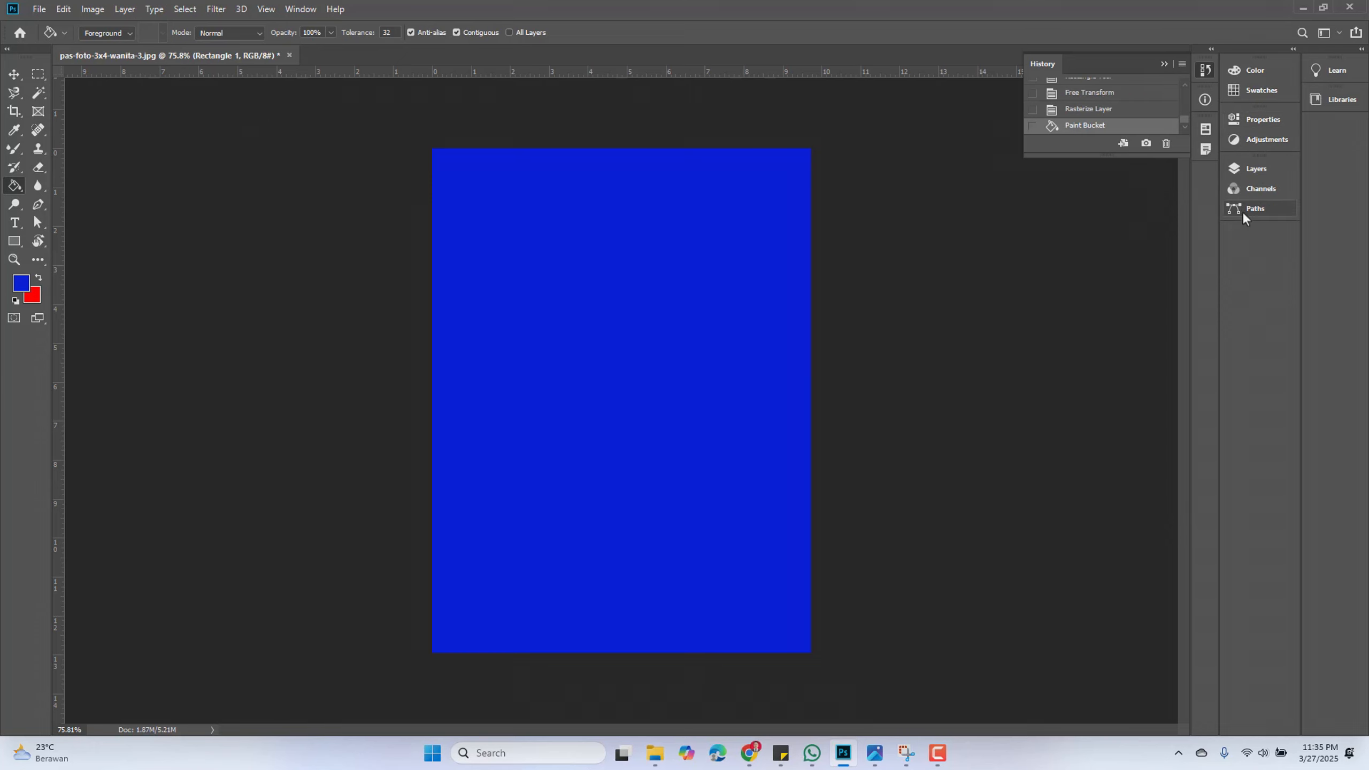
Move the blue Rectangle 1 layer below the photo layer in the Layers panel
click(1250, 167)
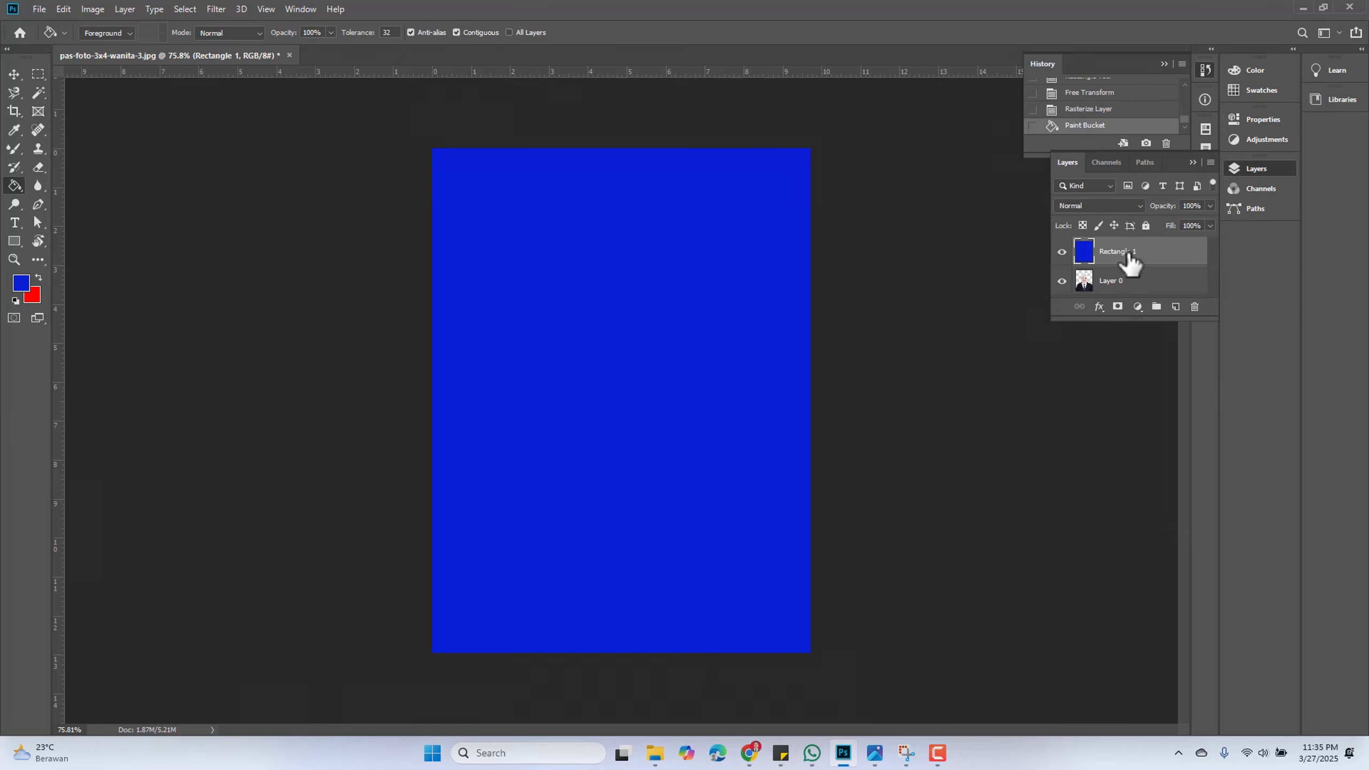
drag(1130, 262, 1131, 292)
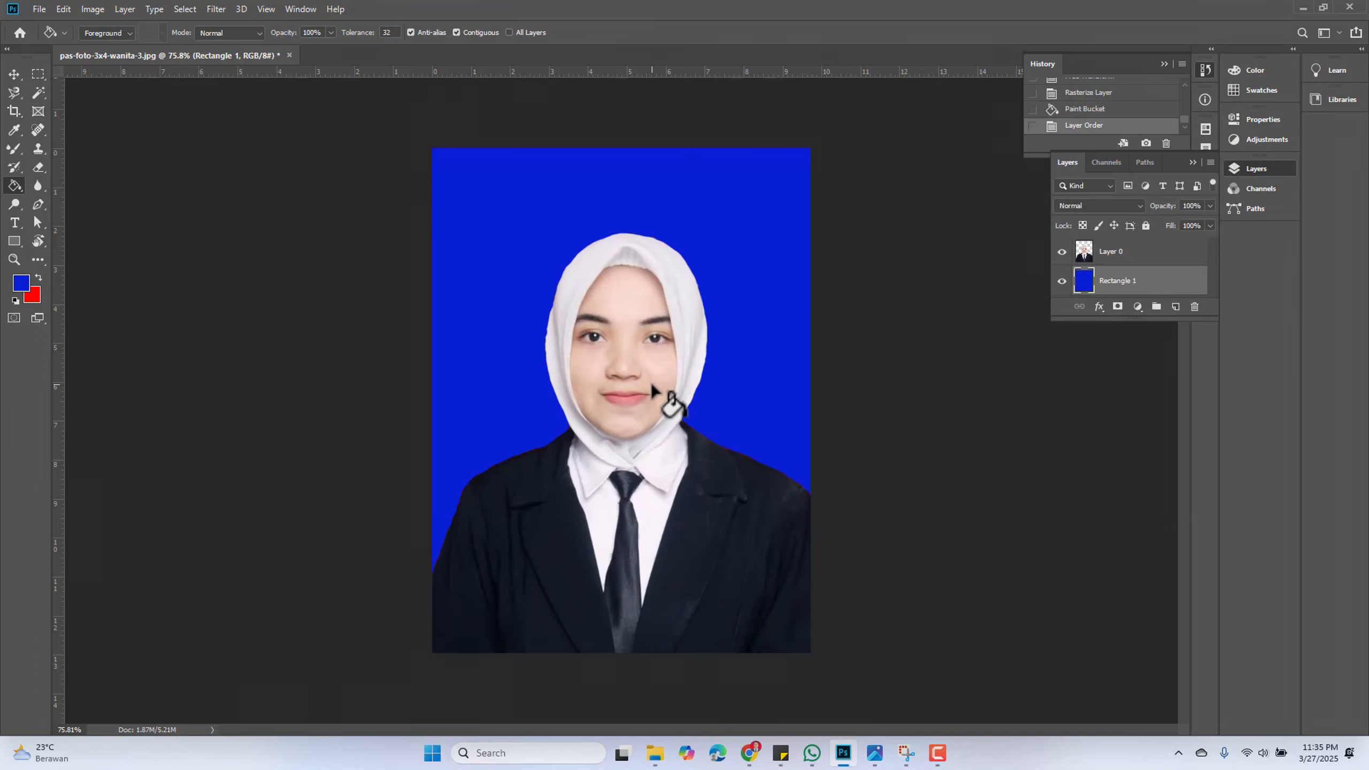
scroll(655, 392, down, 4)
scroll(702, 534, up, 3)
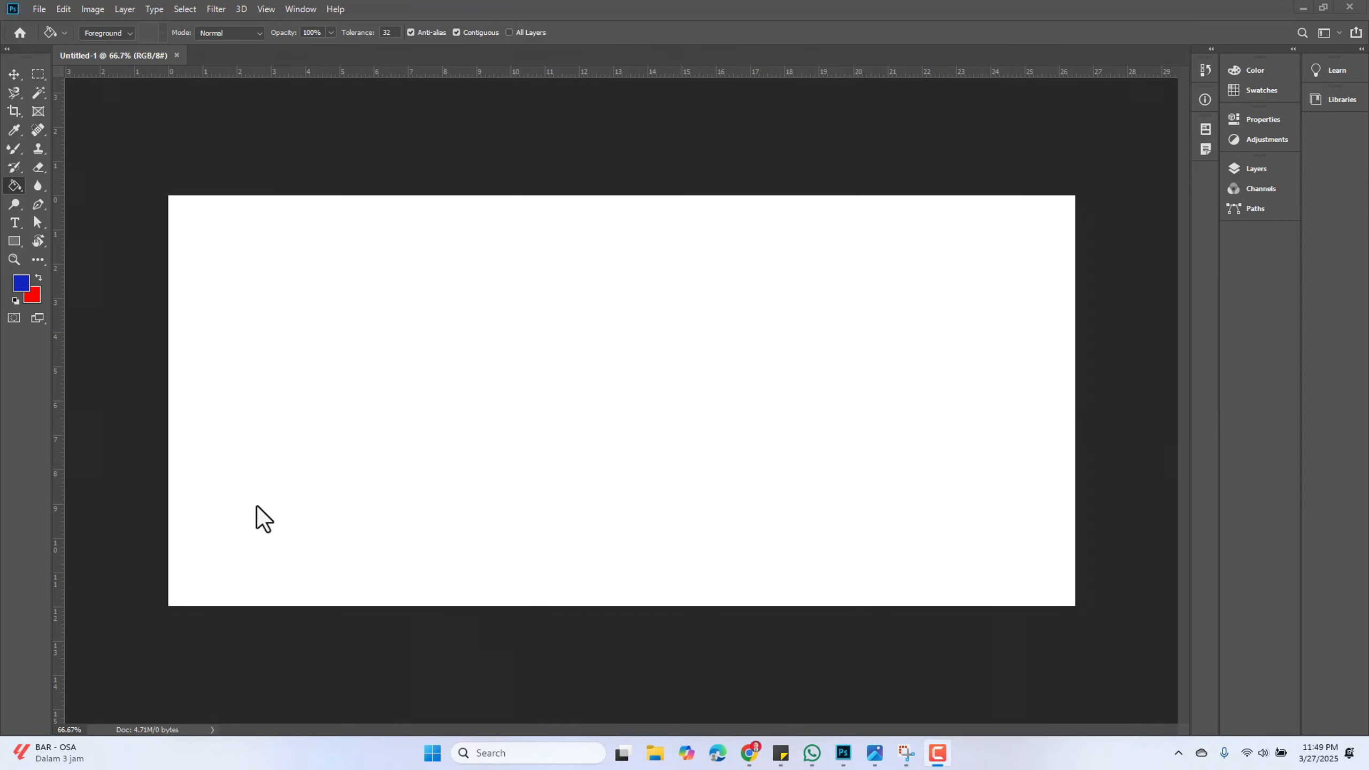
In the new blank document, select the Paint Bucket Tool and show the Layers panel
right_click(15, 188)
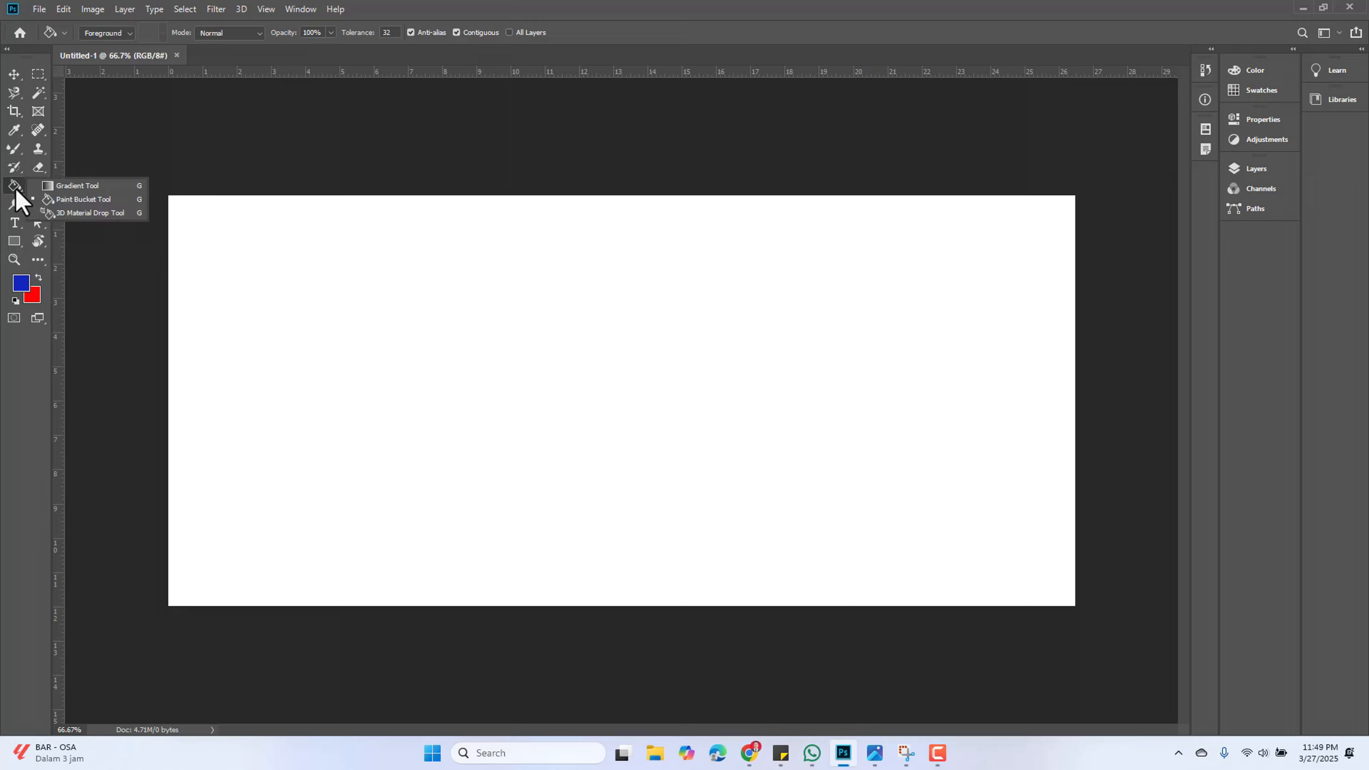
click(97, 199)
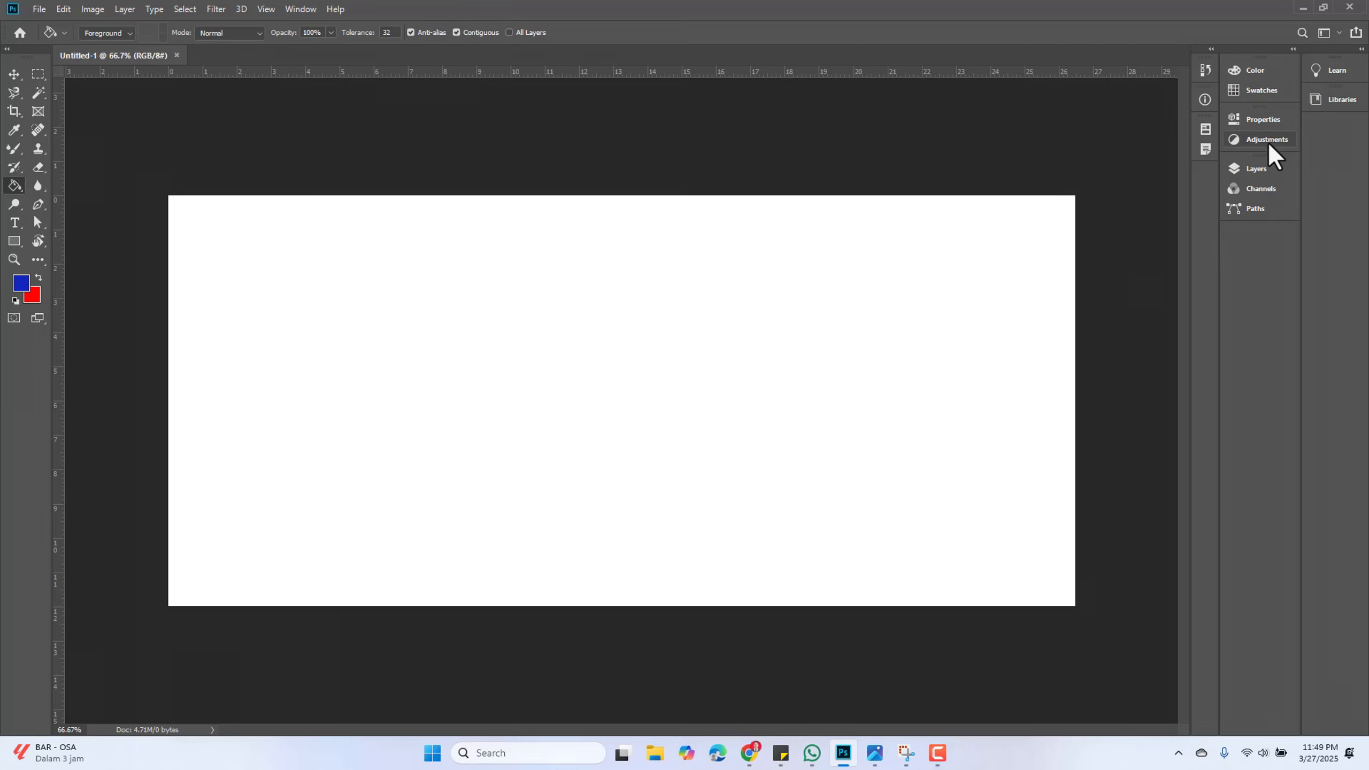
click(1255, 171)
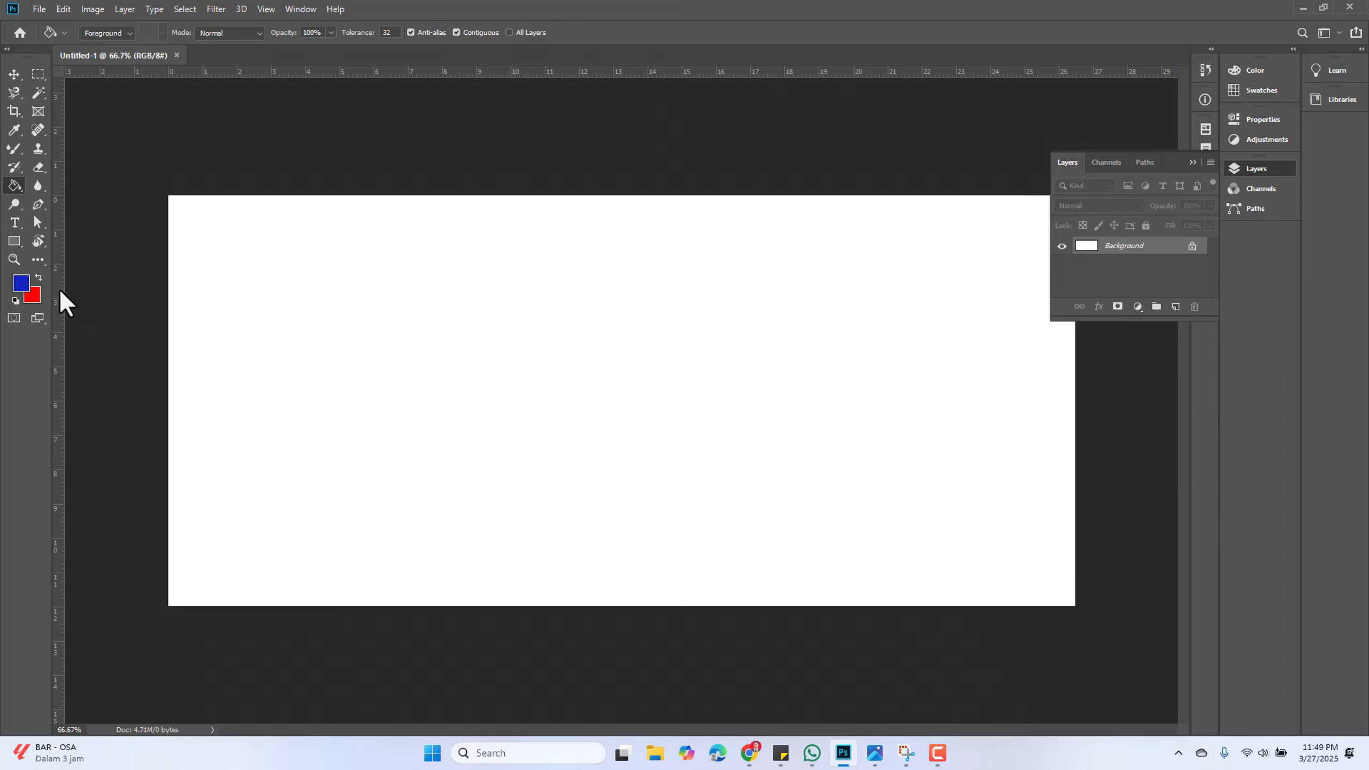
click(20, 284)
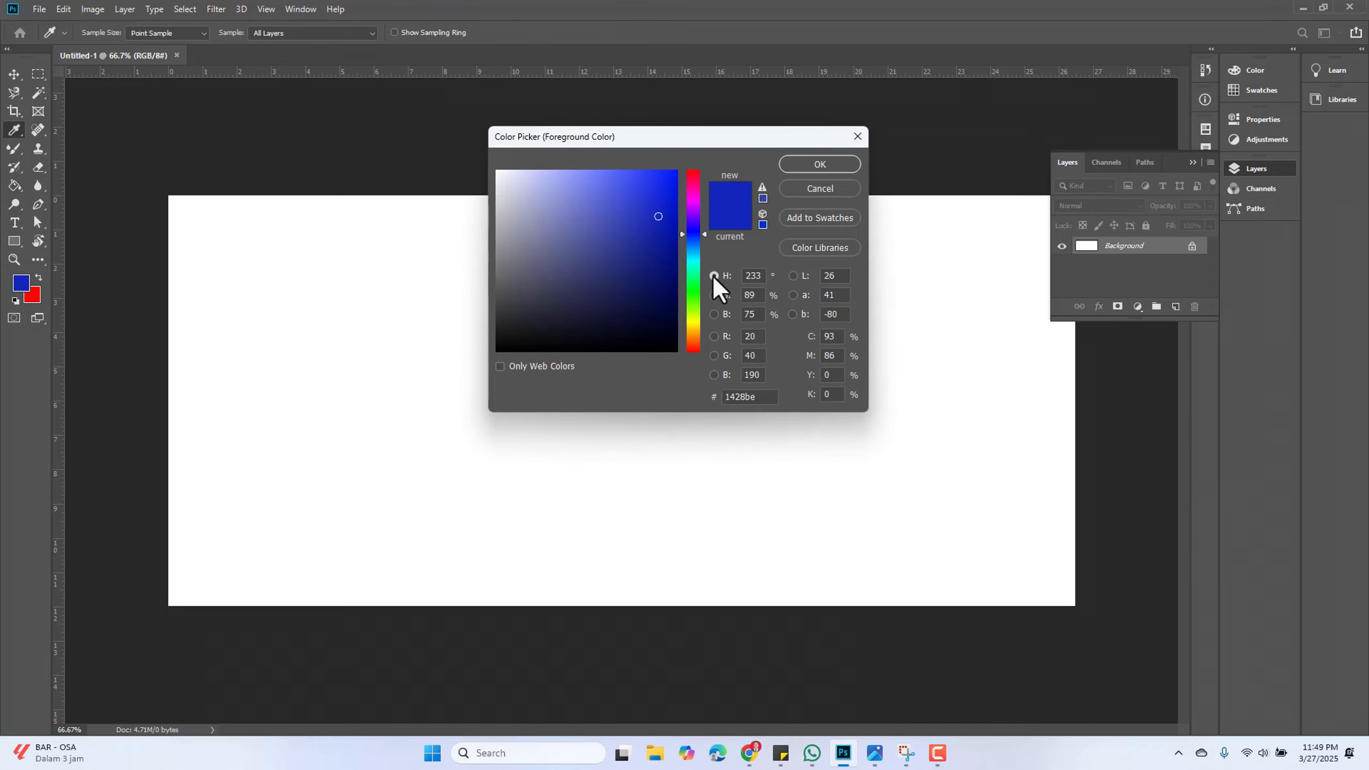
click(820, 189)
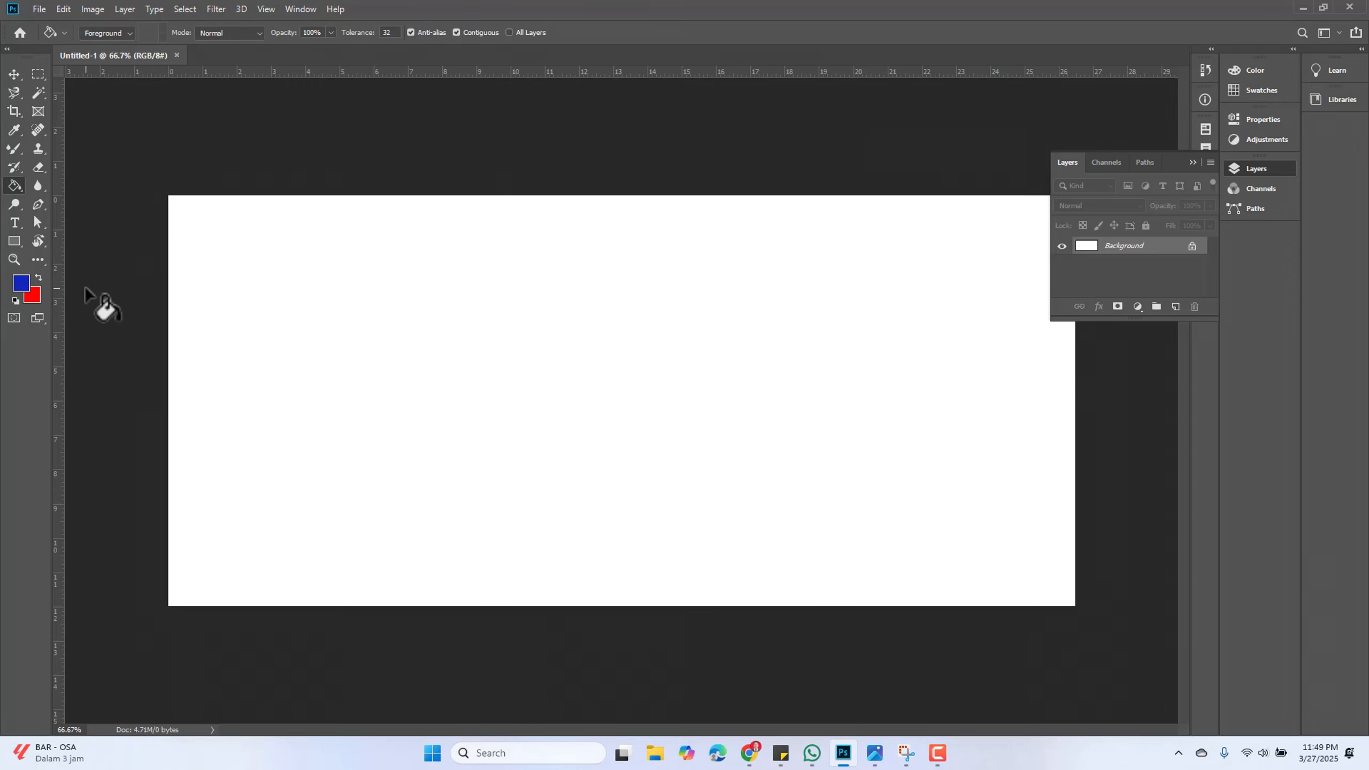
Set the foreground colour to green 09f104 and fill the blank canvas with it
click(24, 290)
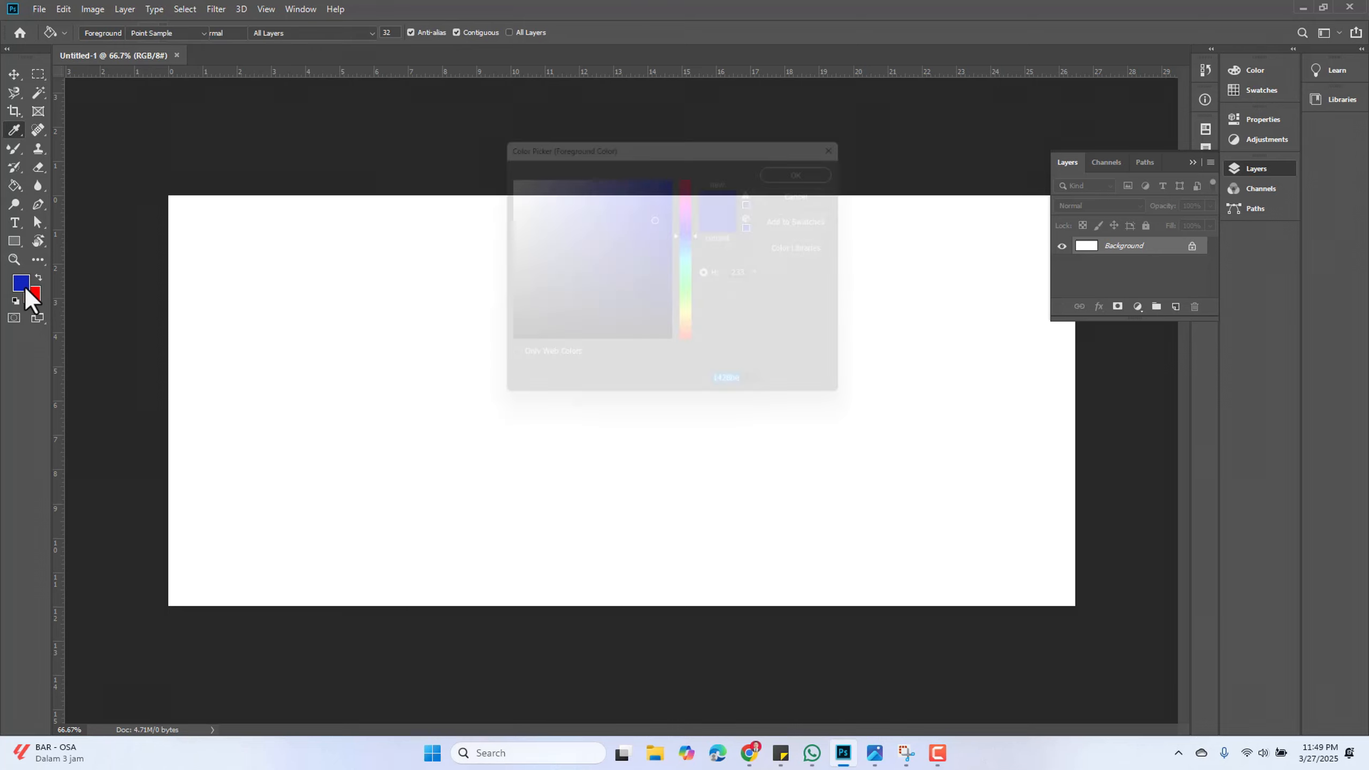
click(692, 291)
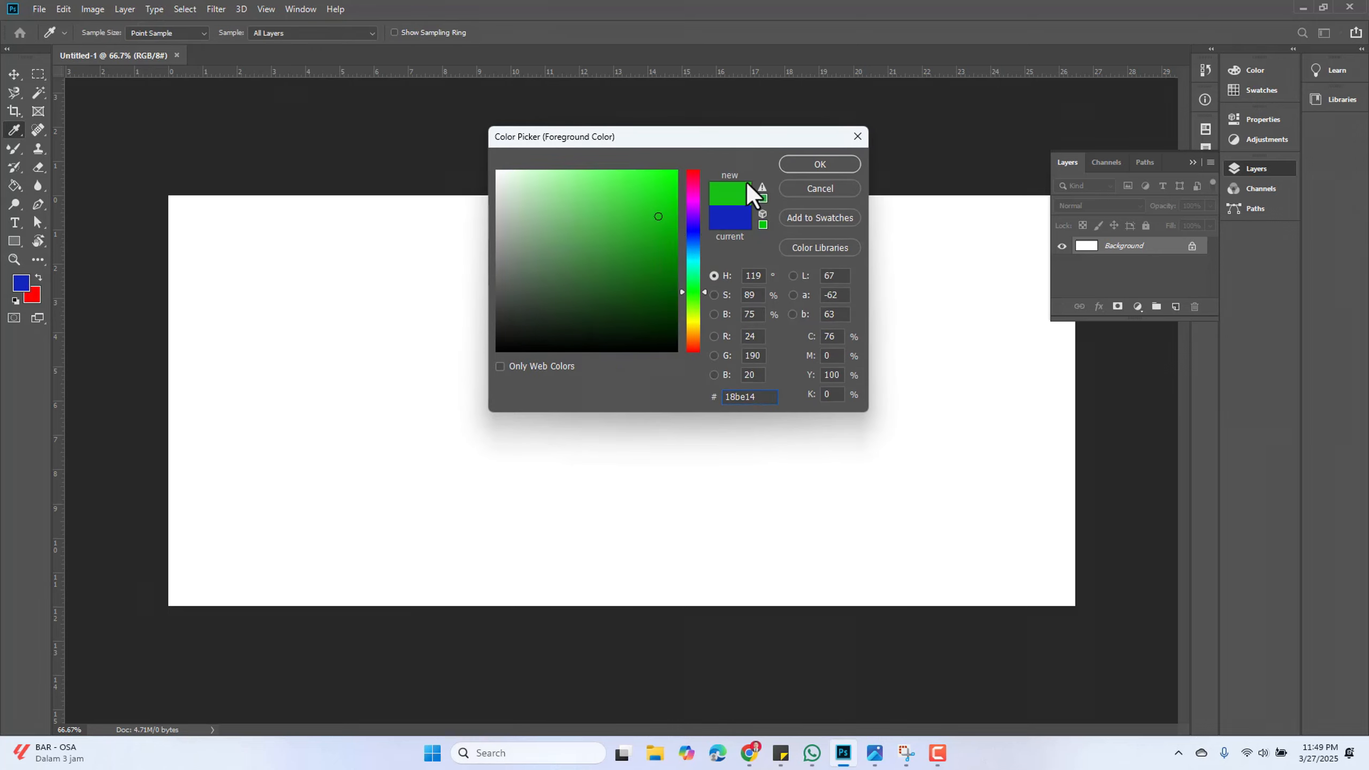
drag(654, 201, 675, 181)
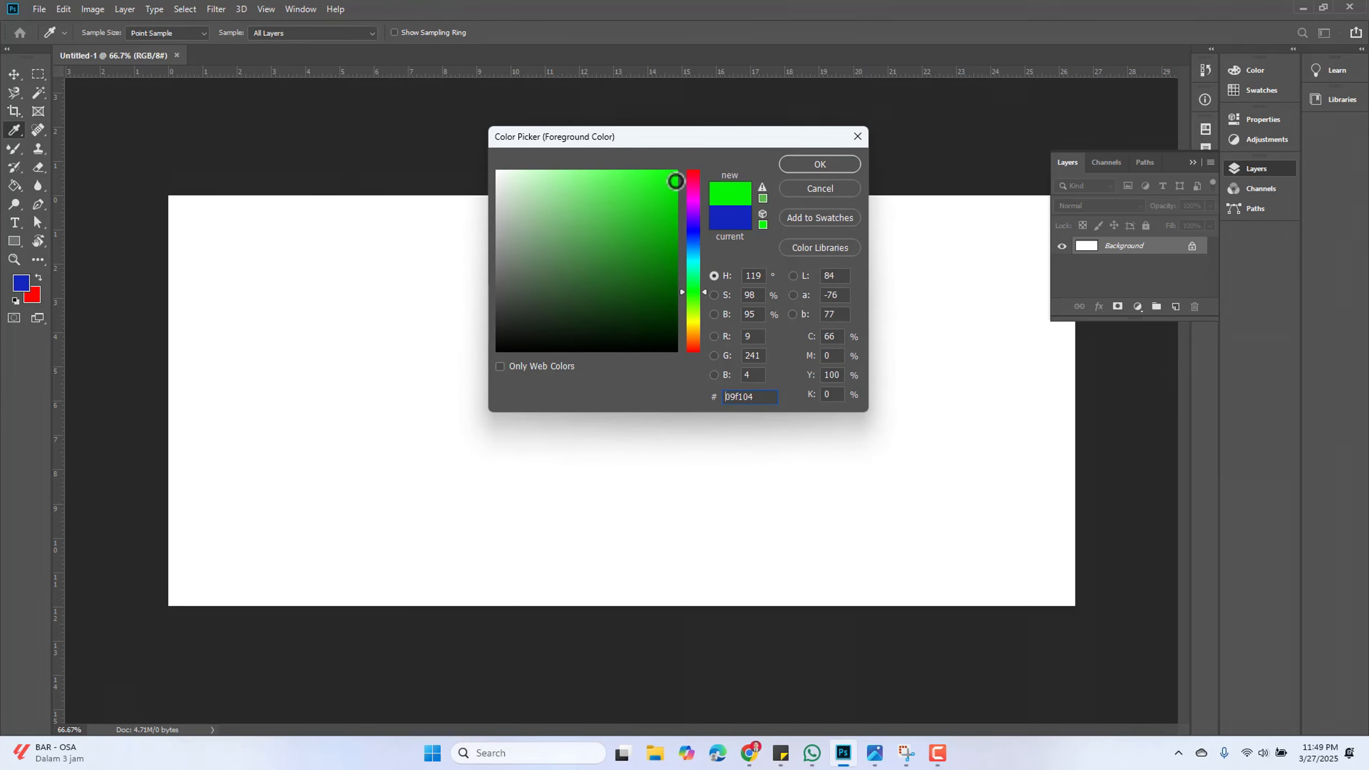
key(g)
click(808, 167)
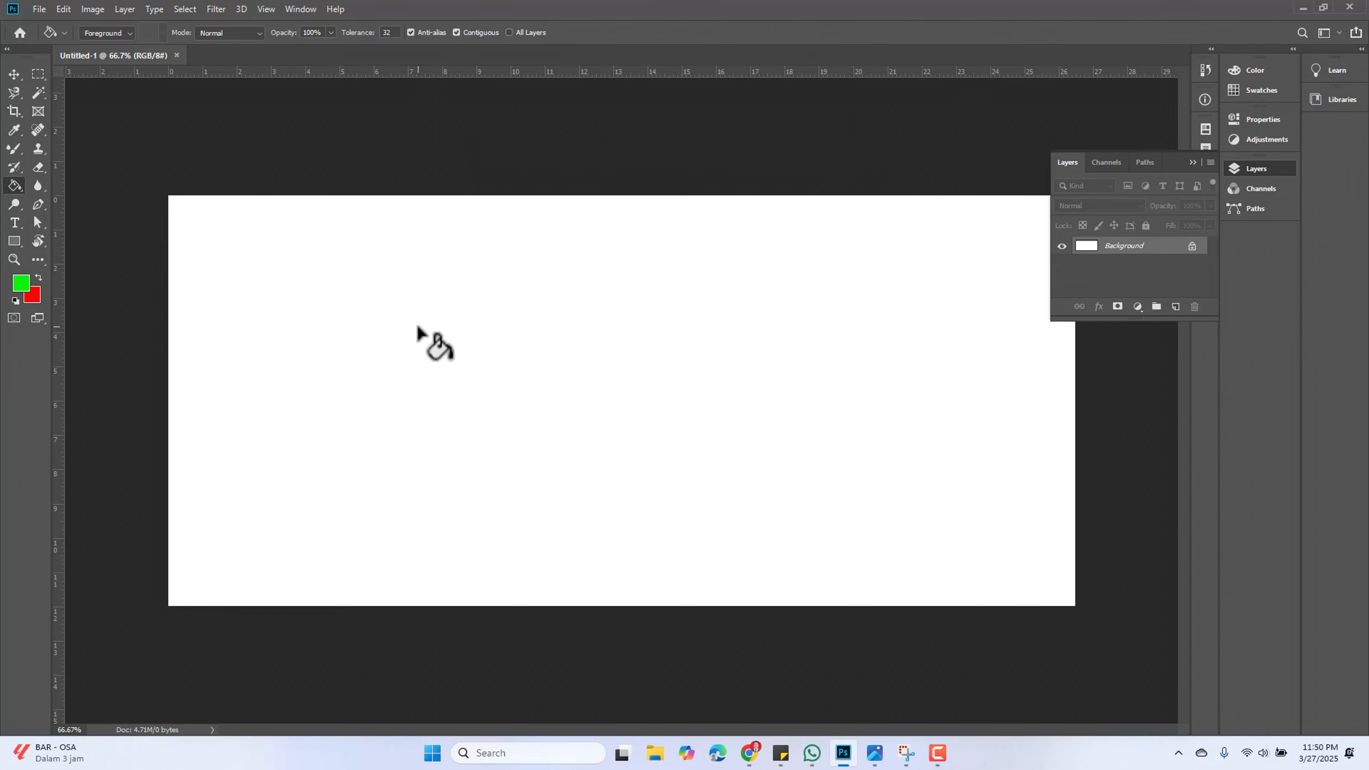
click(495, 322)
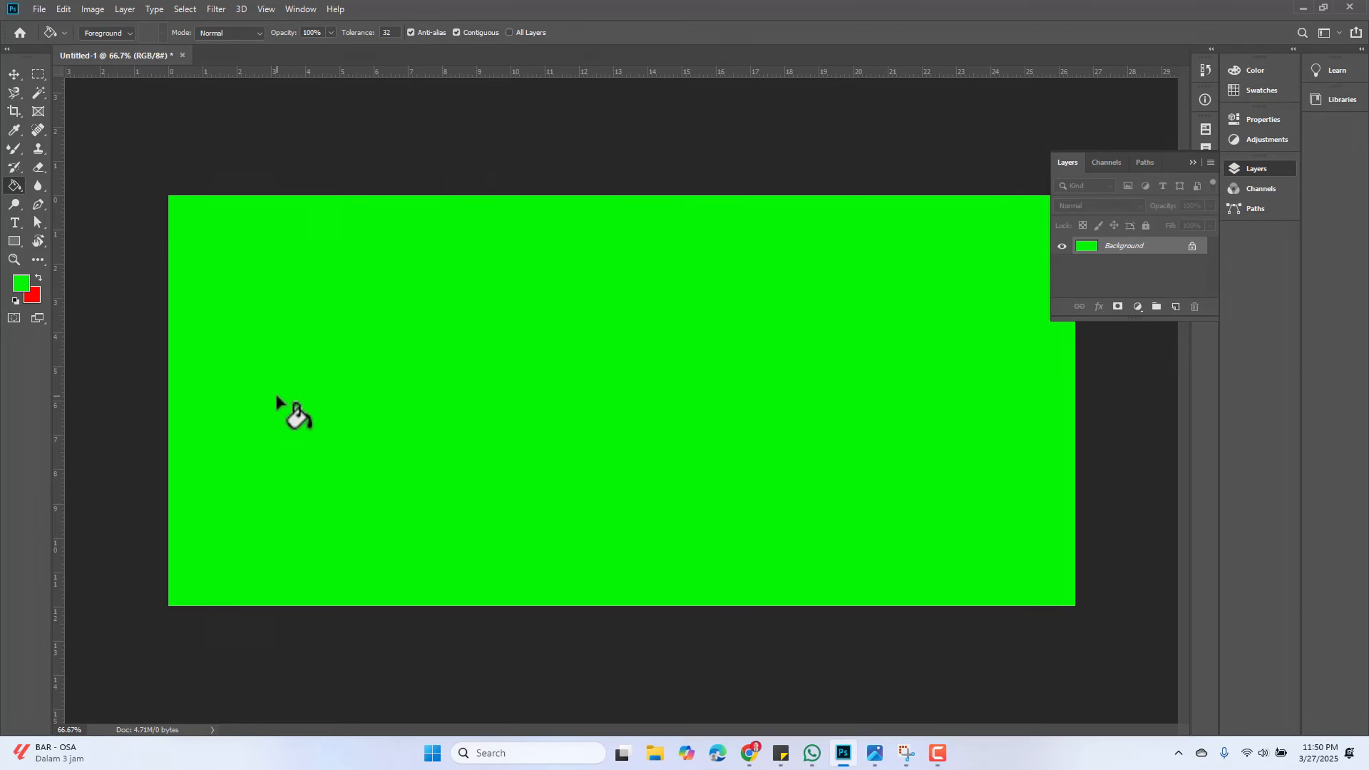
Set the foreground colour to blue 1504f1 and fill the canvas with it
click(21, 282)
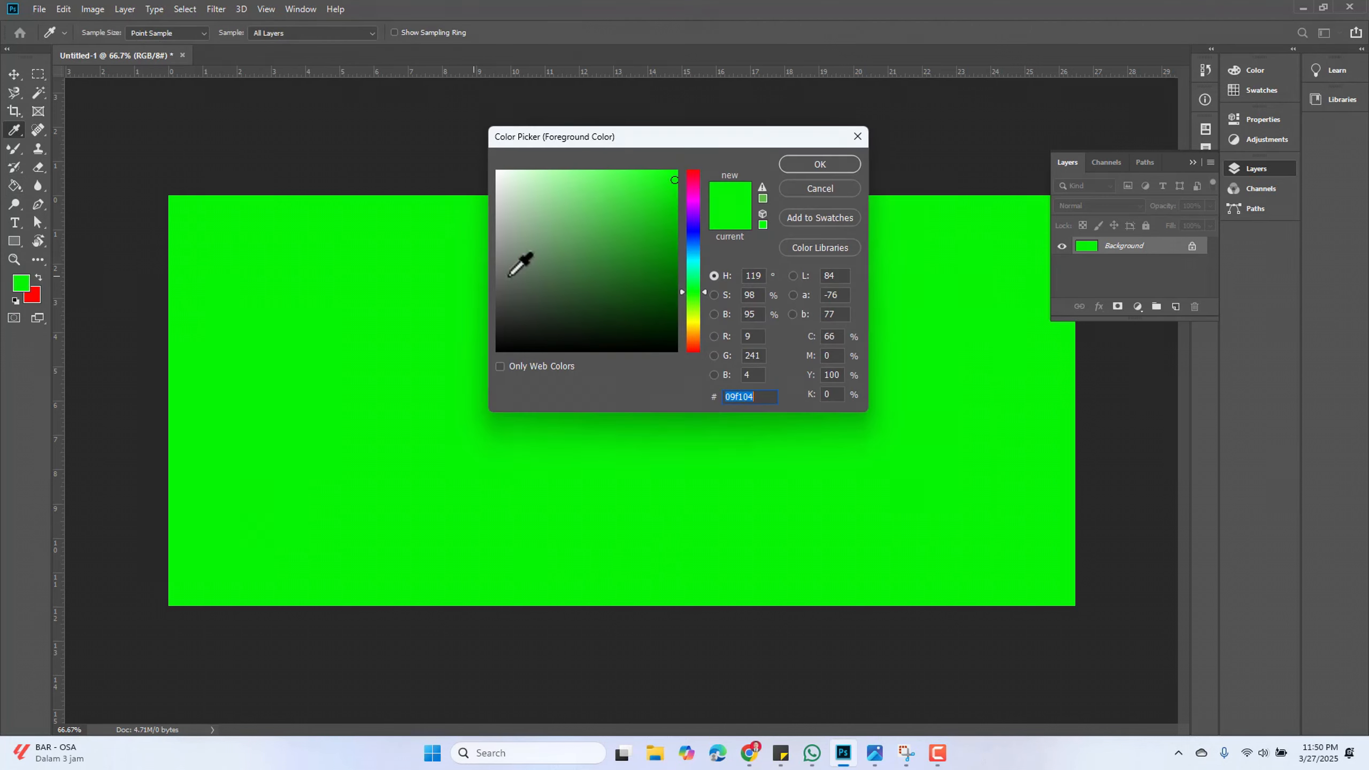
drag(694, 262, 695, 228)
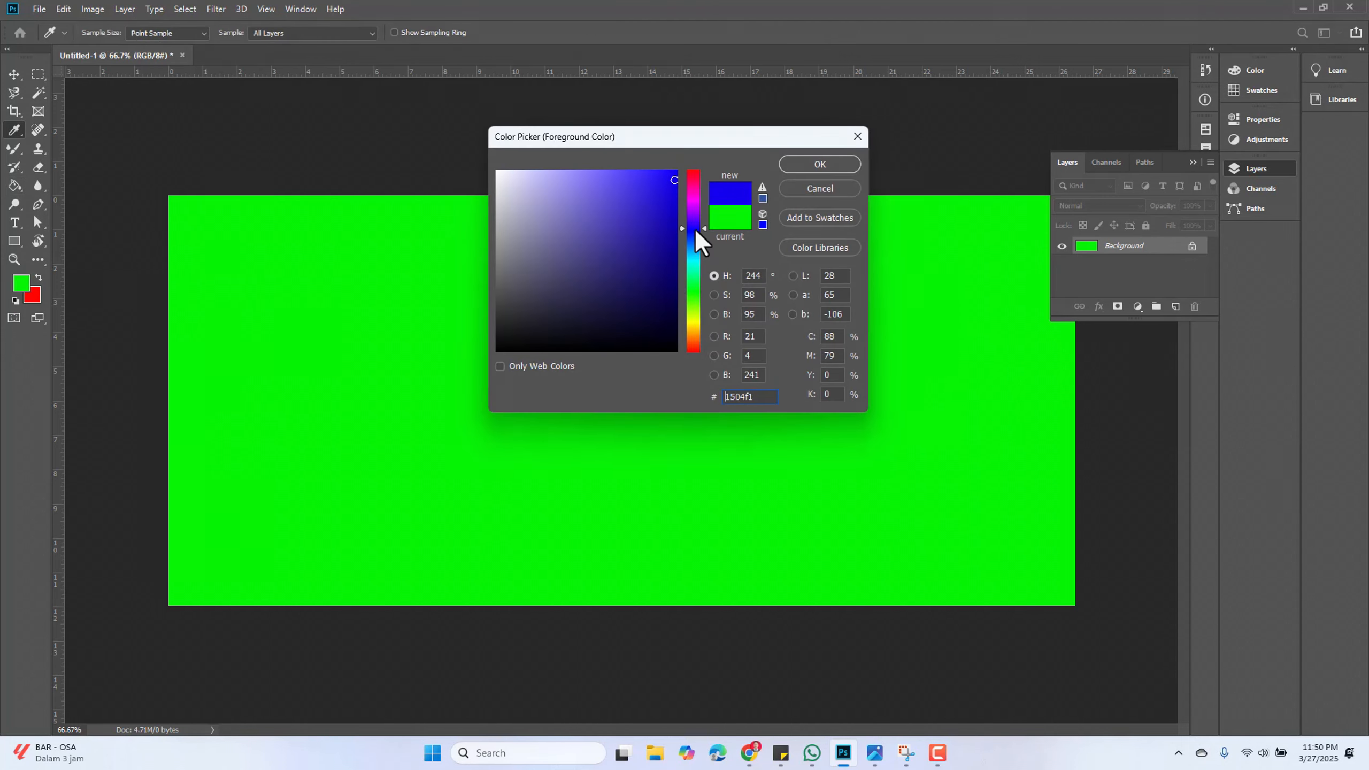
click(817, 163)
key(g)
click(567, 321)
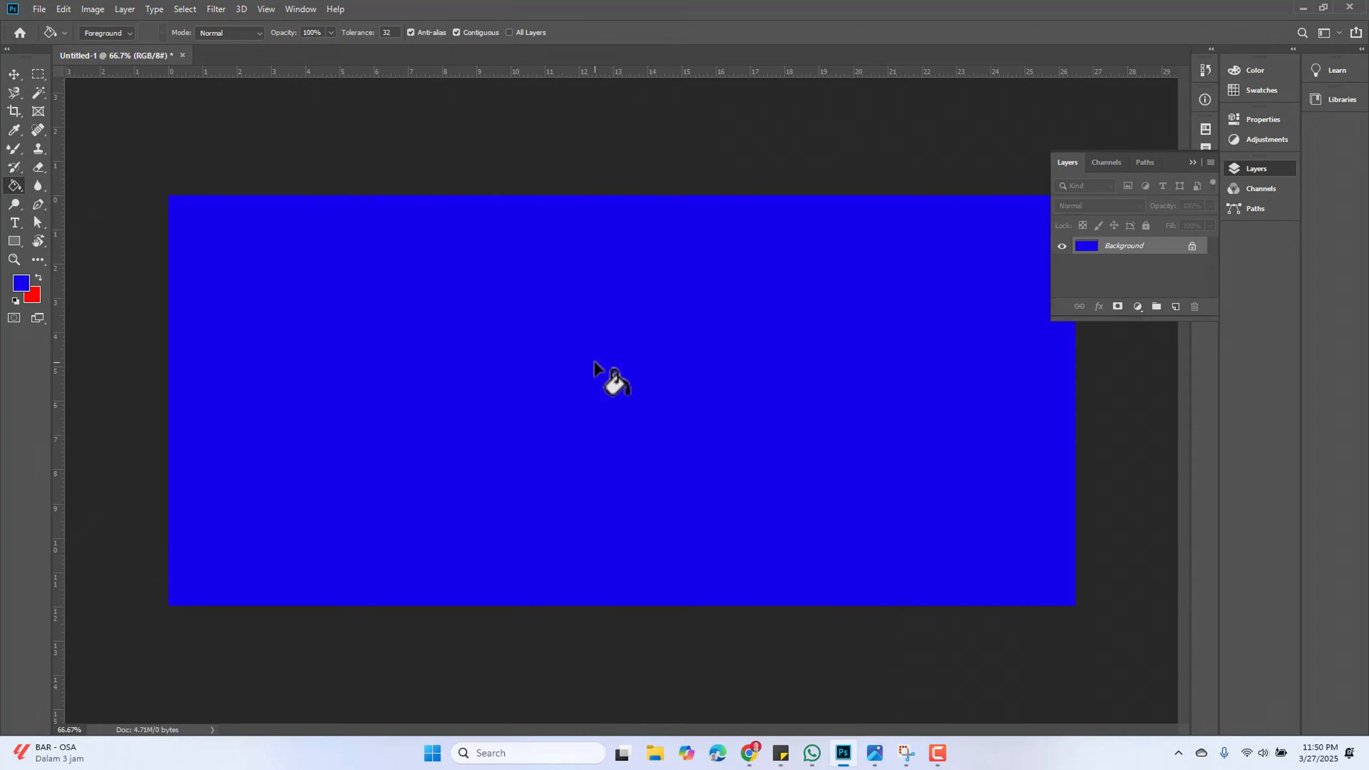
Select the Gradient Tool with the Orange, Yellow, Orange preset and draw a diagonal linear gradient across the canvas
right_click(14, 184)
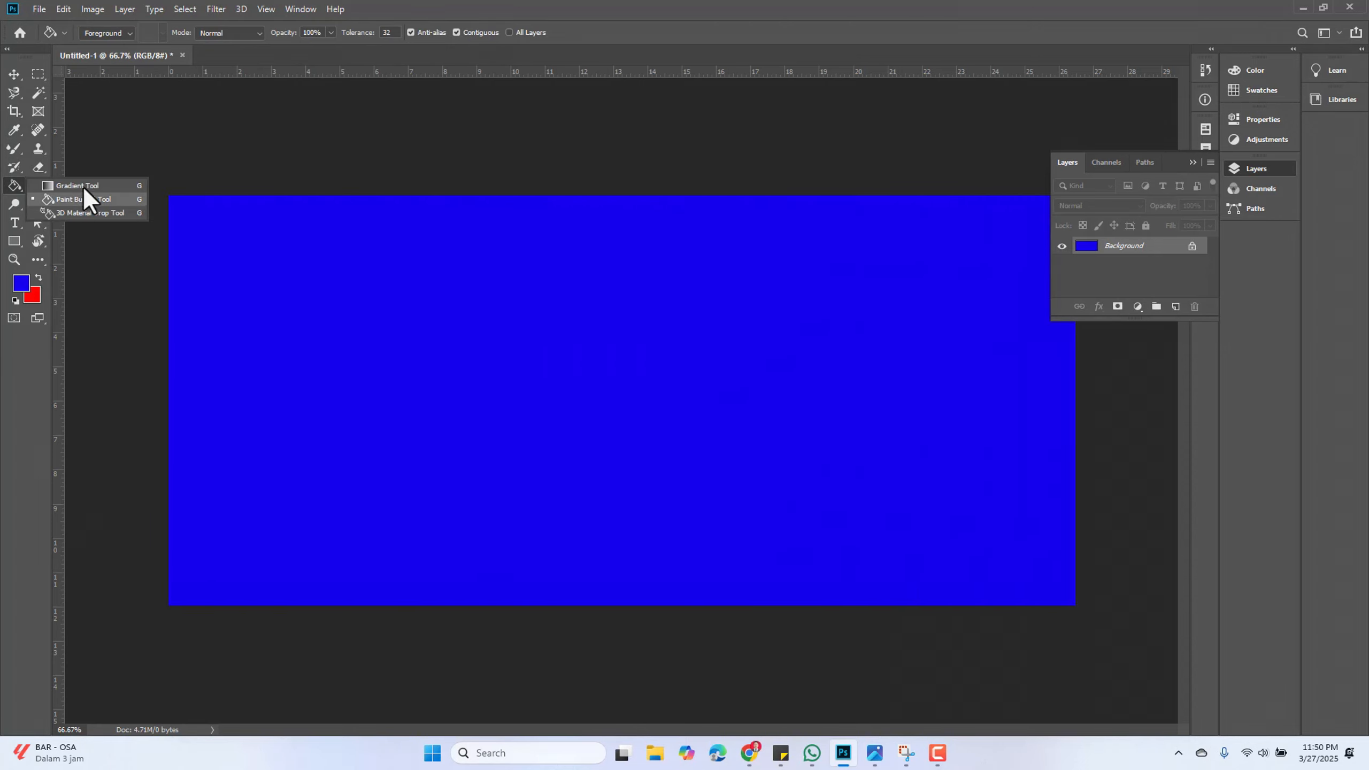
click(101, 187)
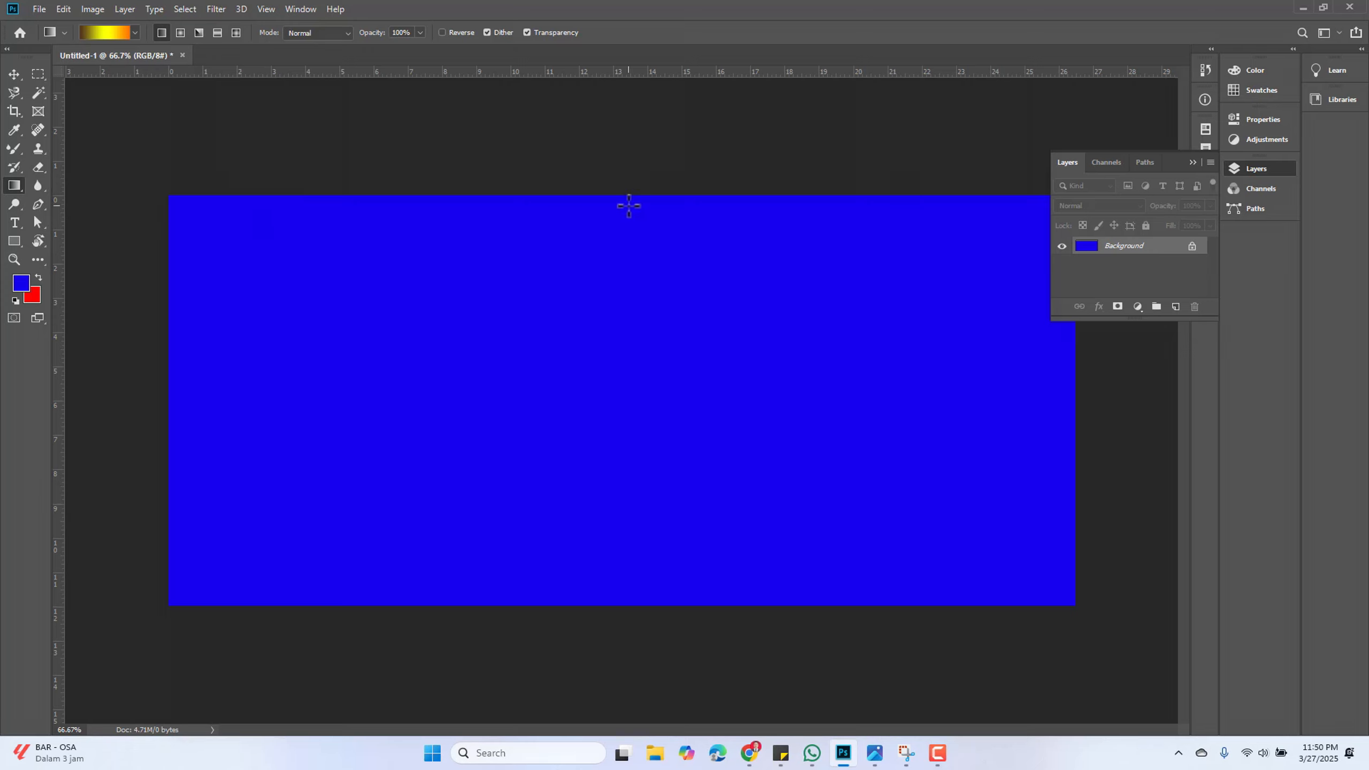
click(135, 31)
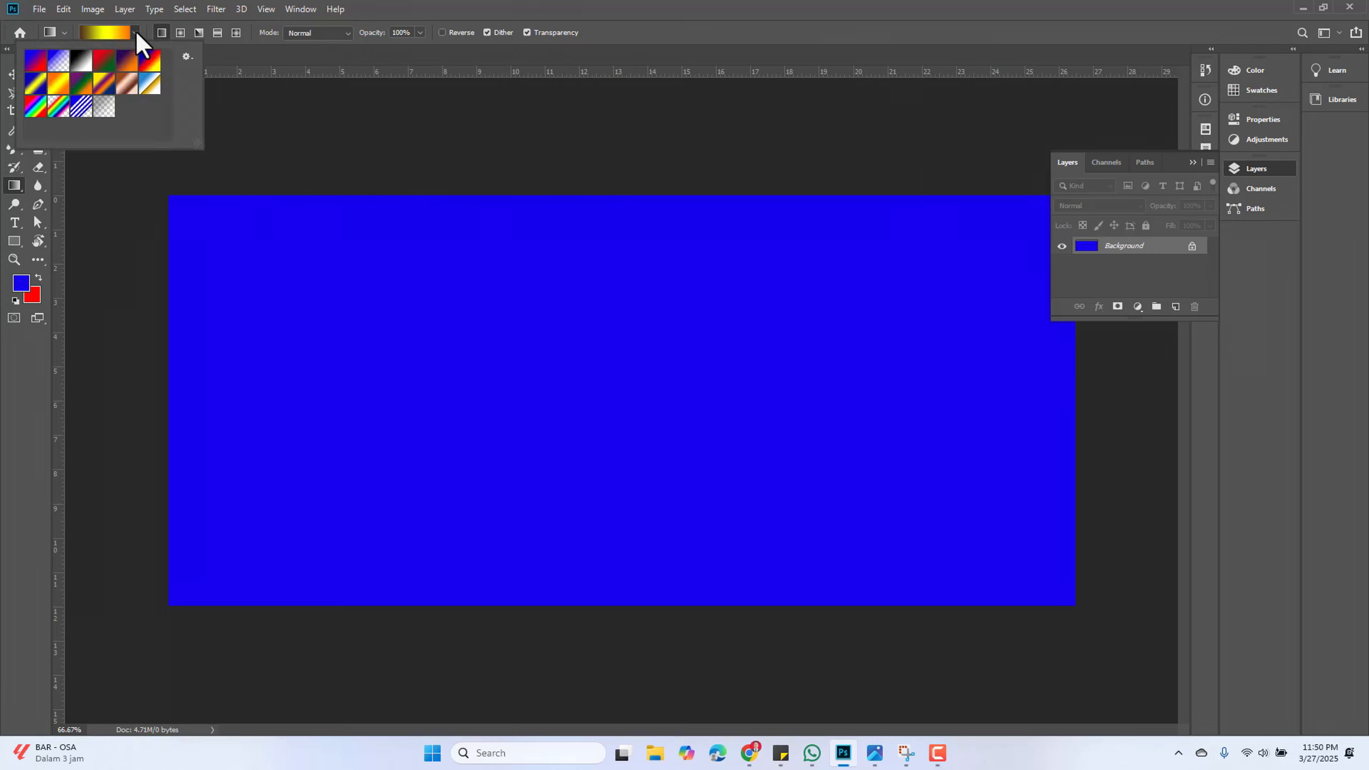
click(35, 62)
click(59, 63)
click(80, 62)
click(105, 62)
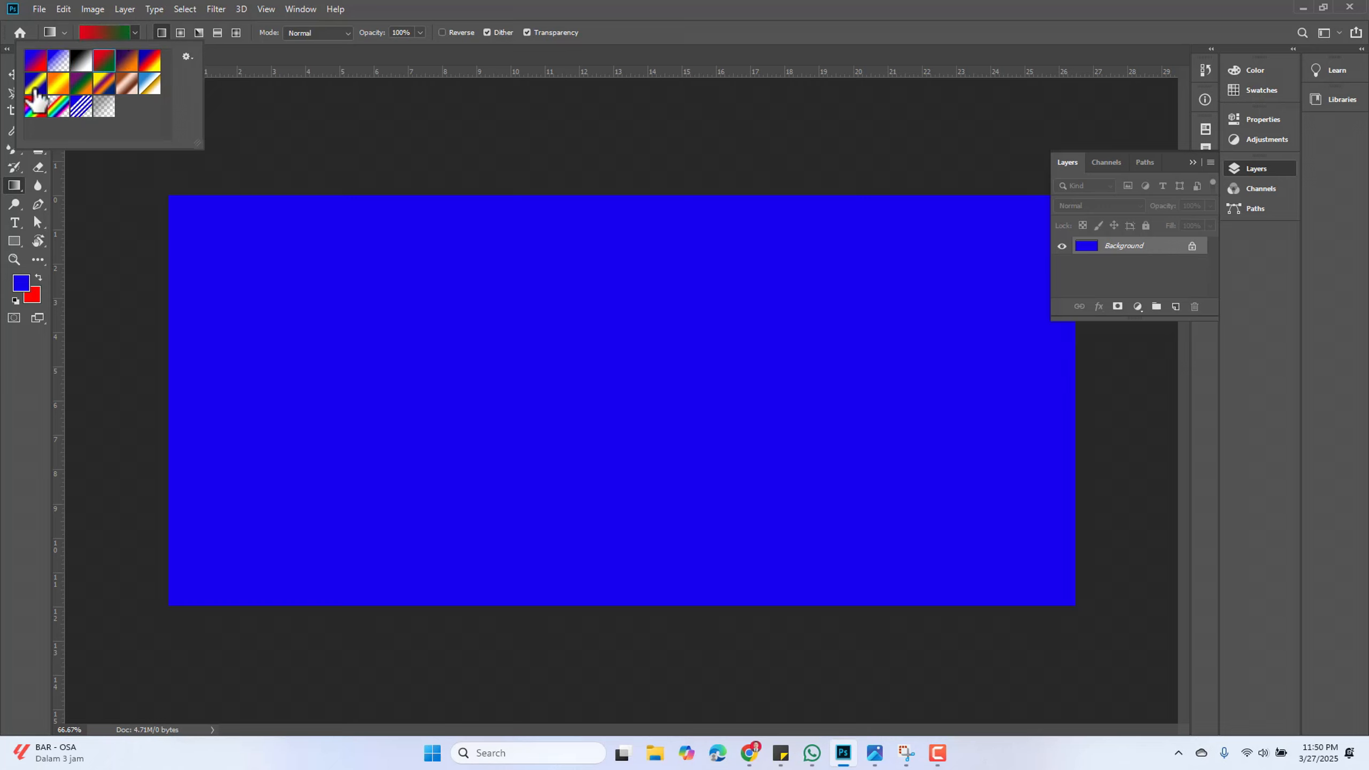
click(60, 87)
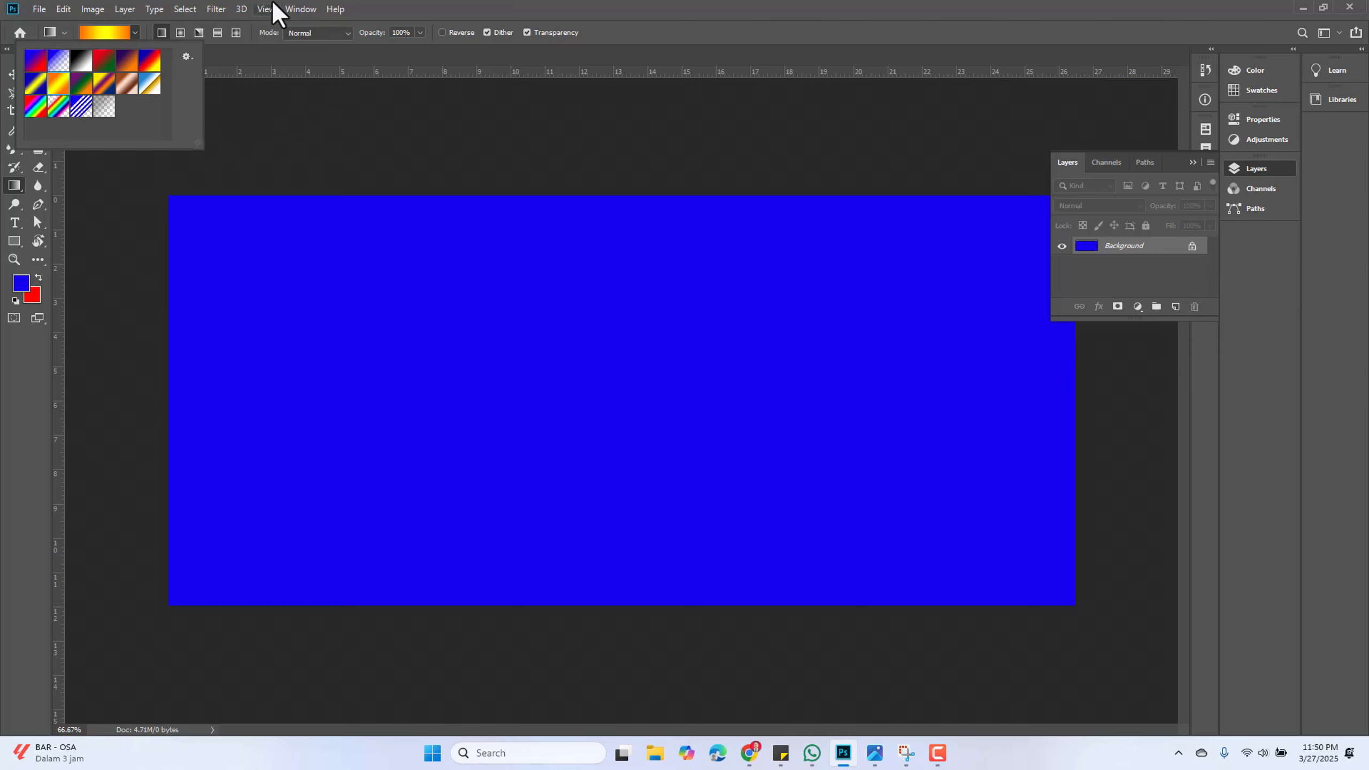
click(174, 36)
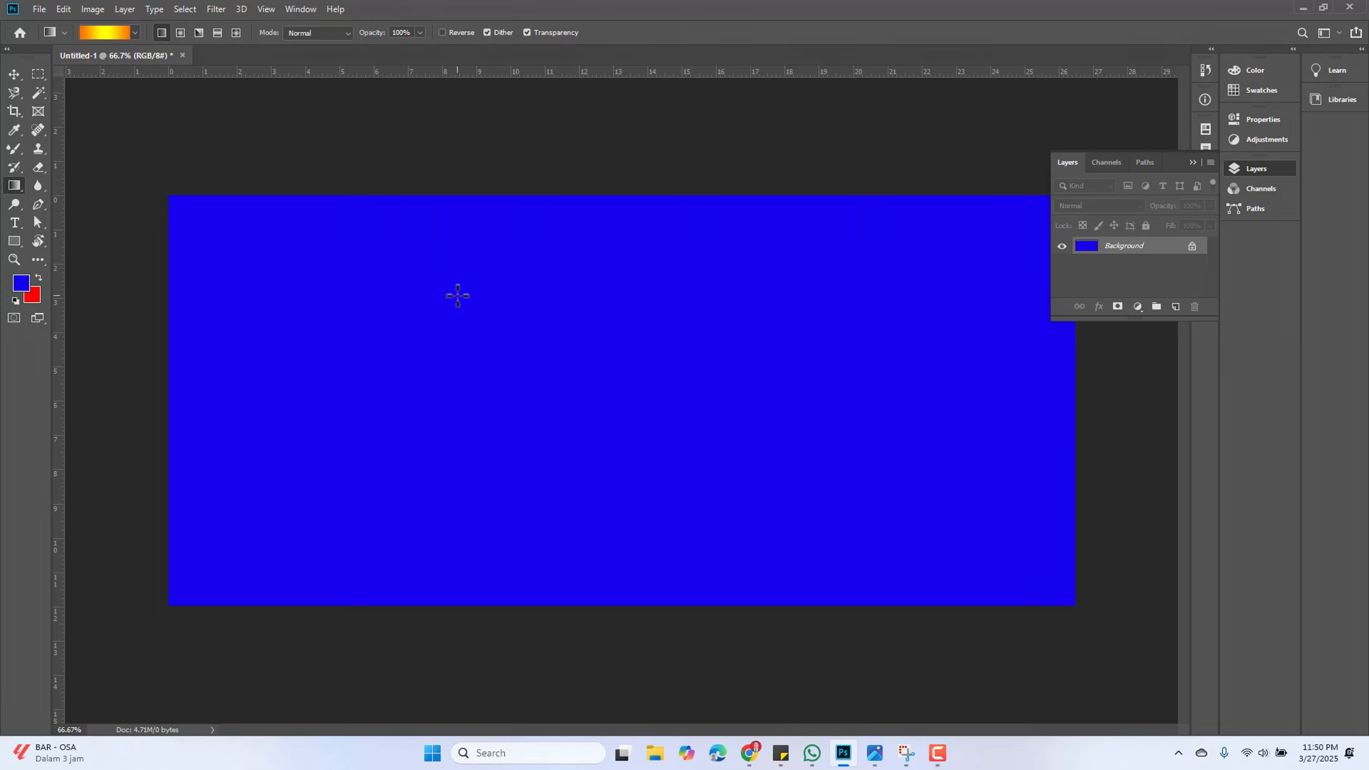
drag(284, 233, 809, 465)
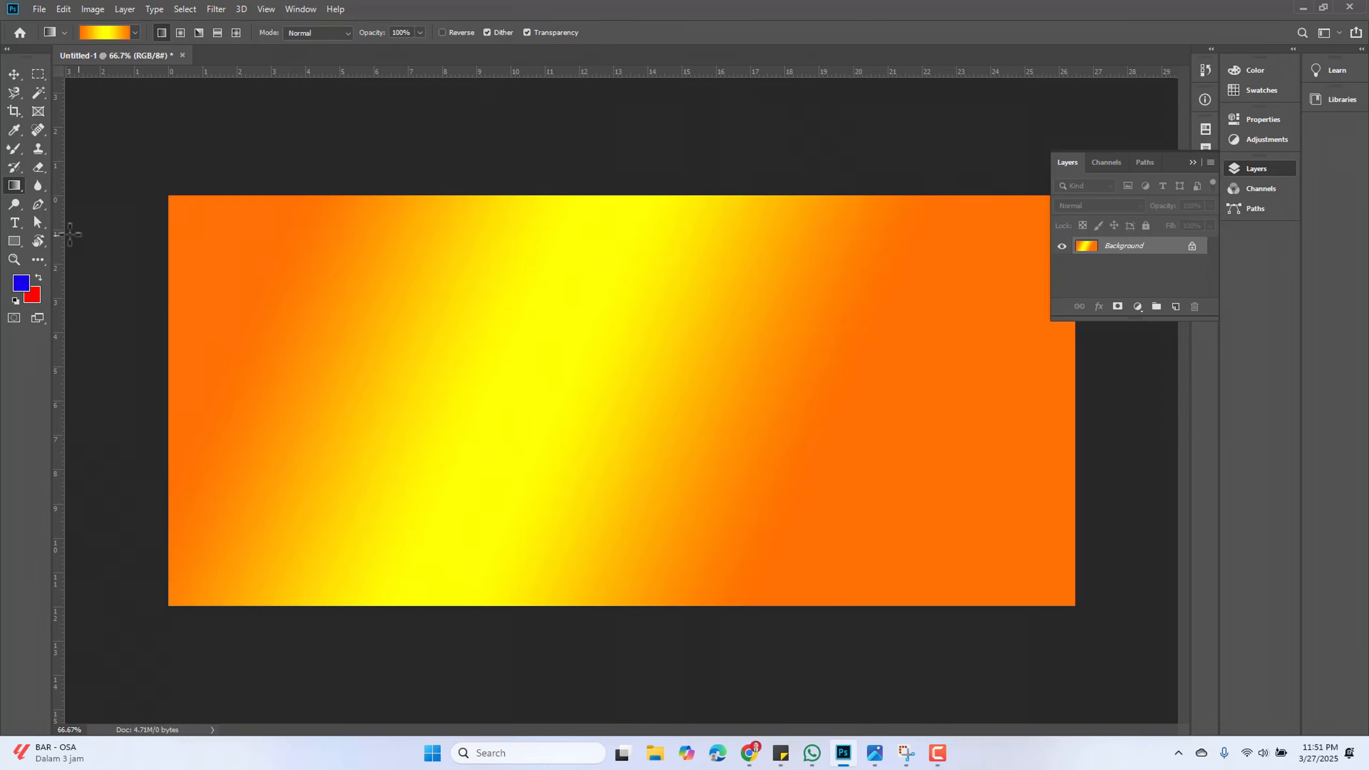
Switch to a radial gradient and redraw it, ending with one dragged from the canvas's left edge to the right
click(180, 35)
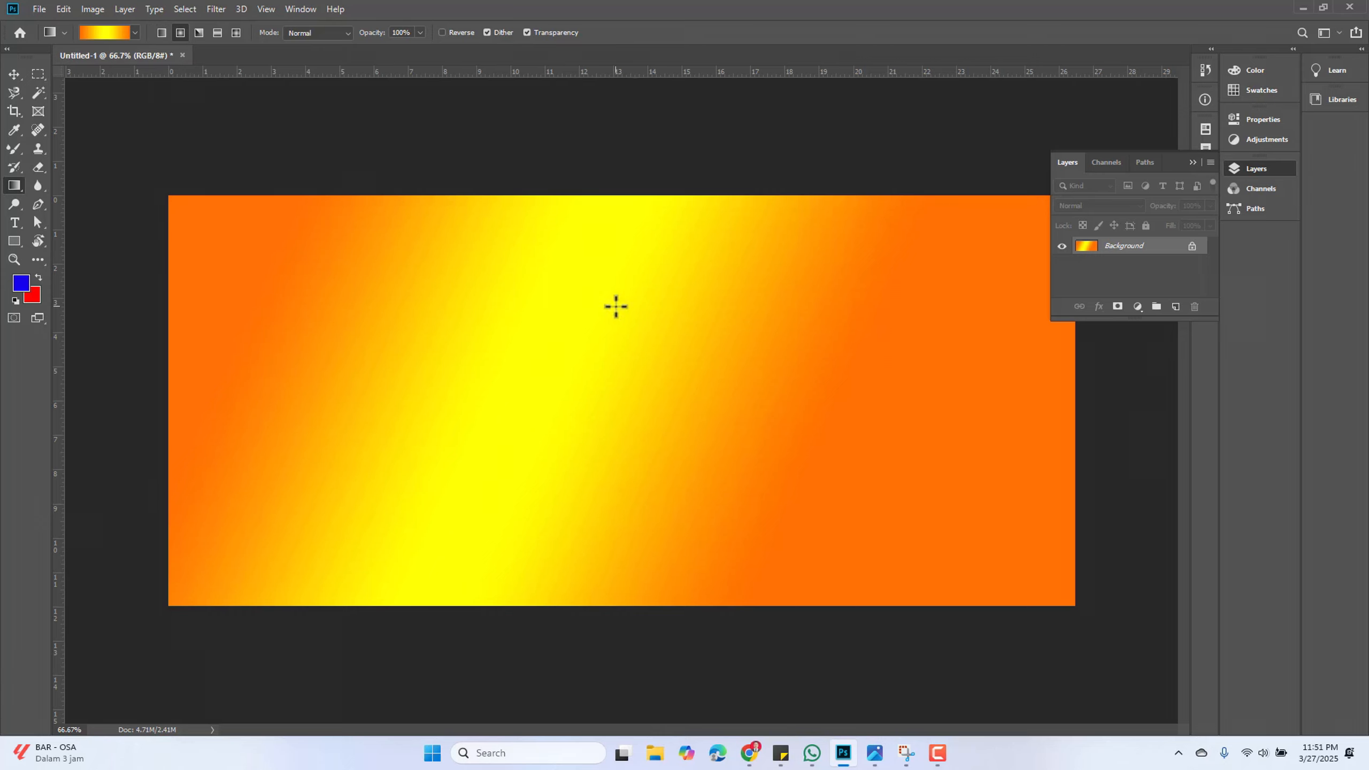
drag(426, 250, 848, 525)
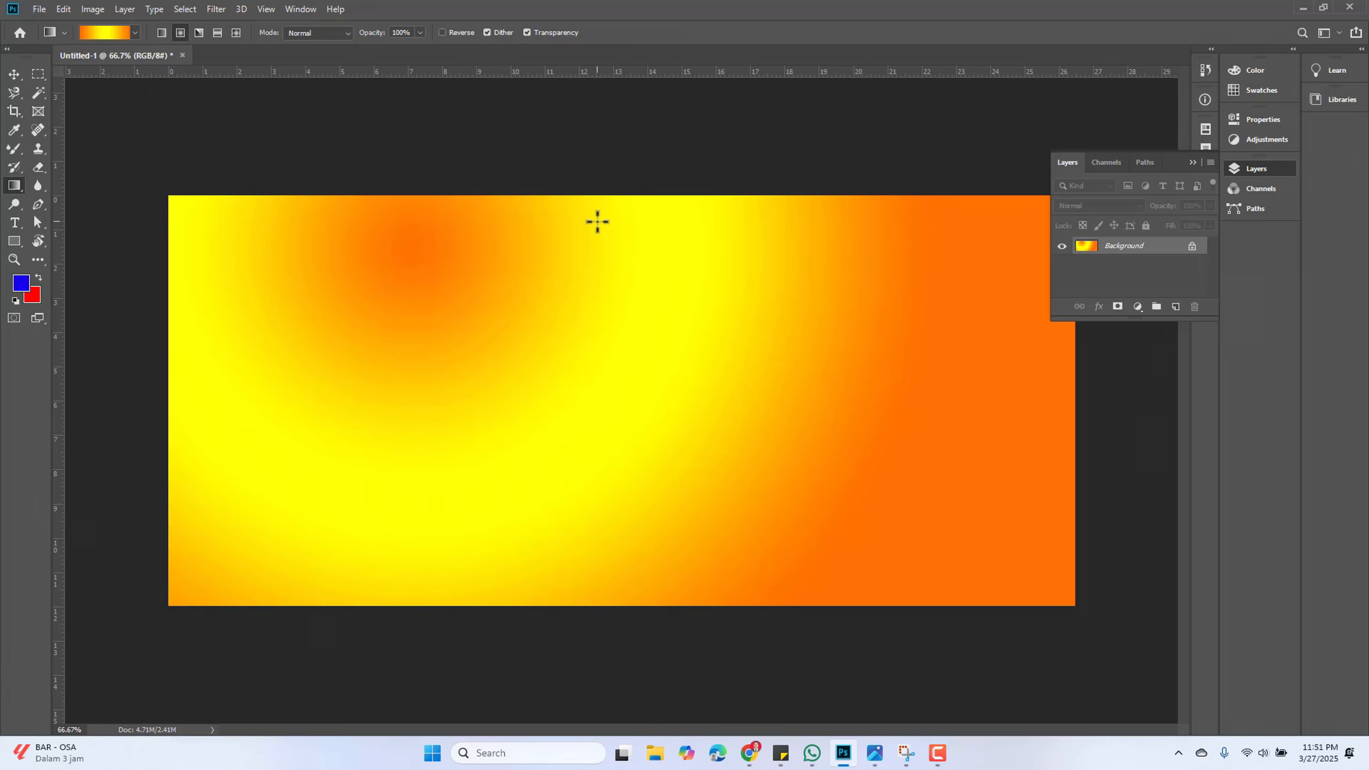
drag(597, 214, 617, 585)
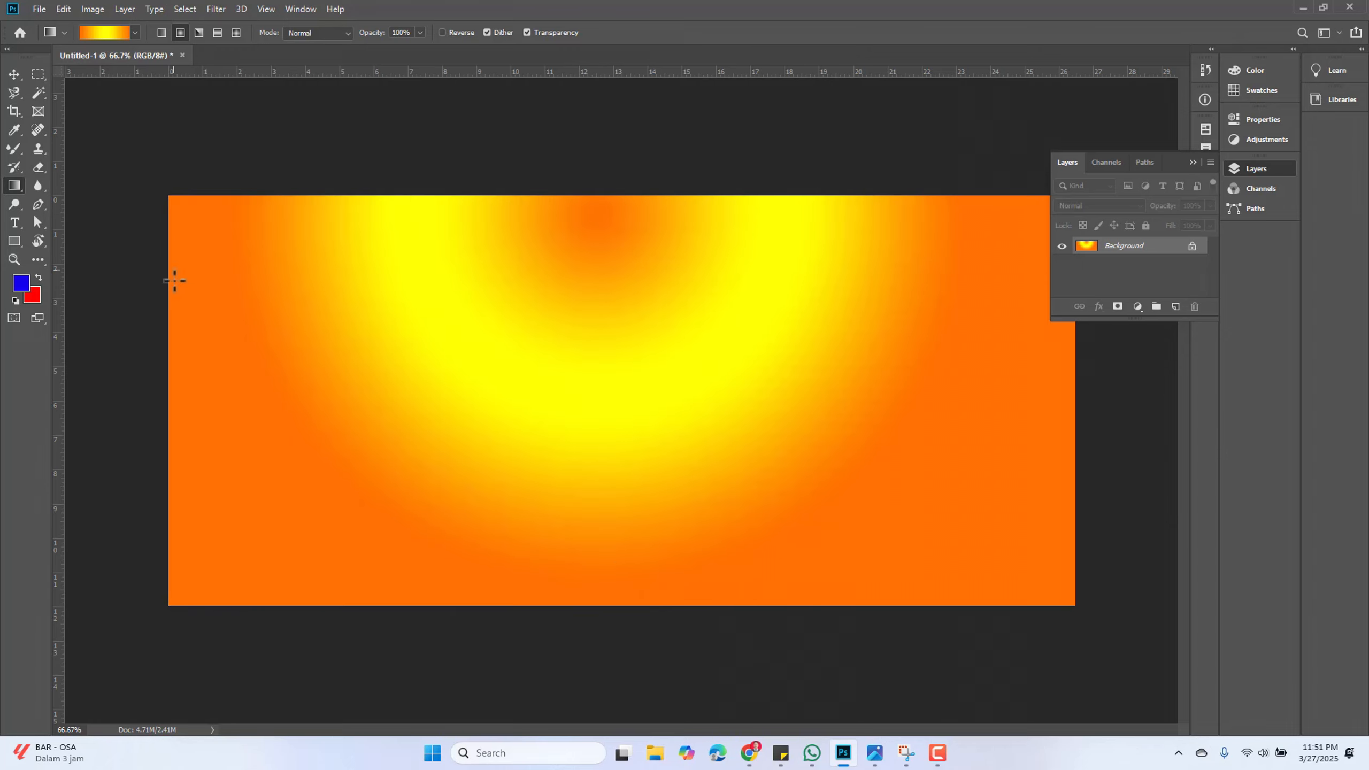
drag(186, 379, 1000, 378)
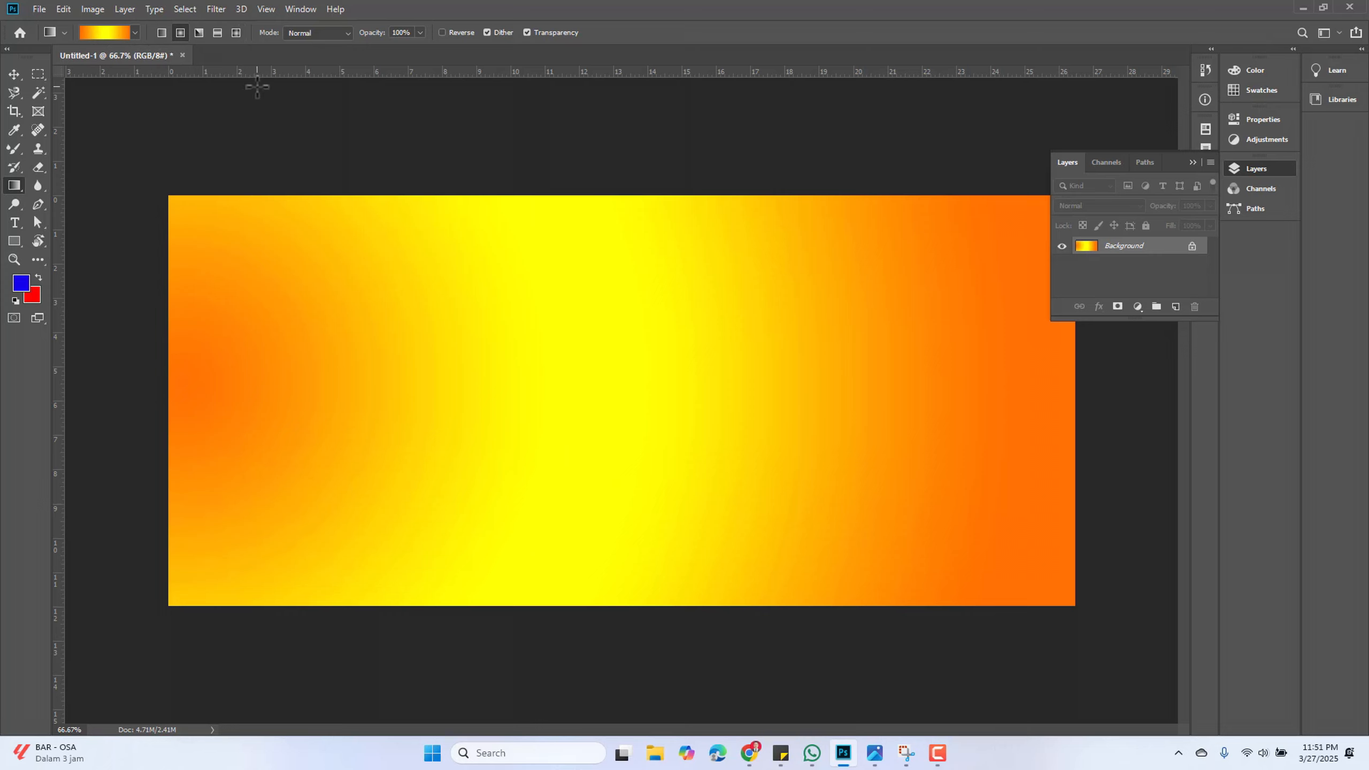
Change the gradient's left colour stop to cyan and draw the gradient horizontally across the canvas
click(98, 30)
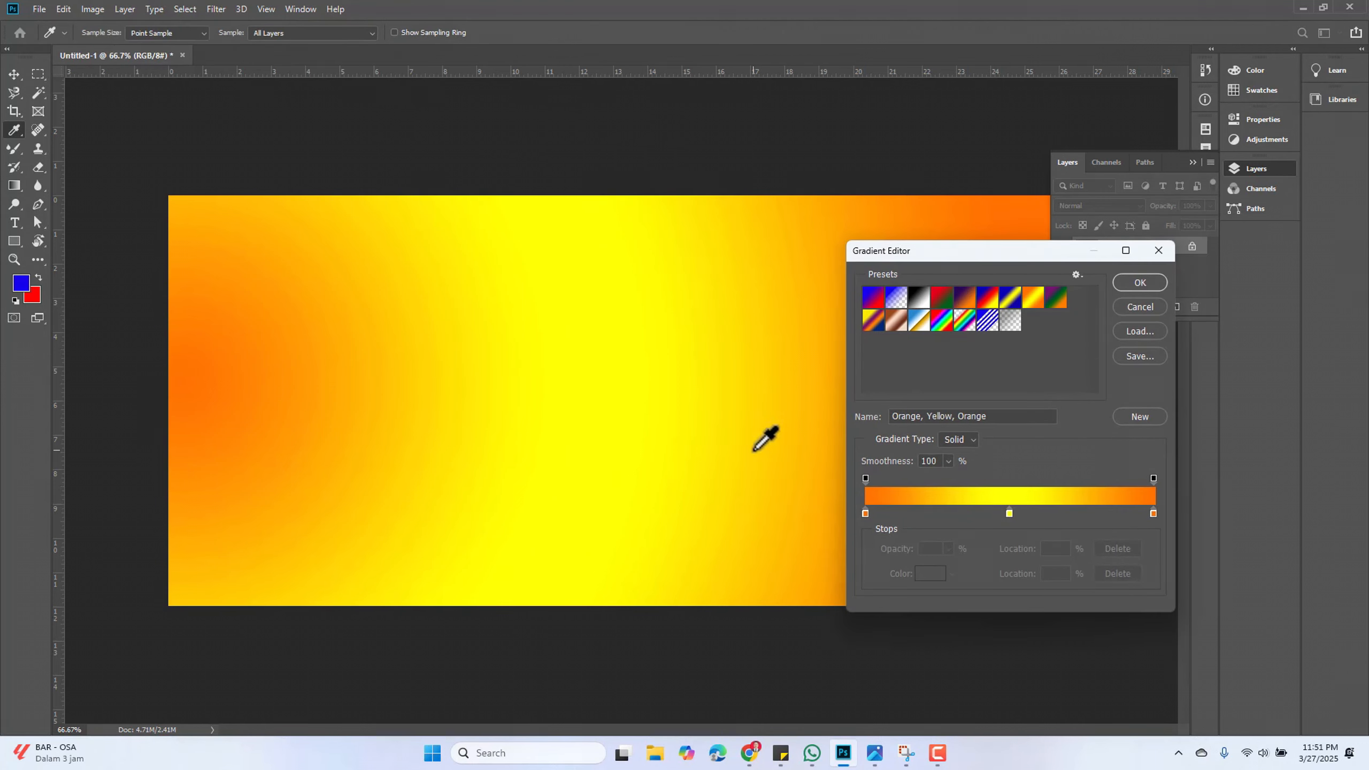
click(865, 513)
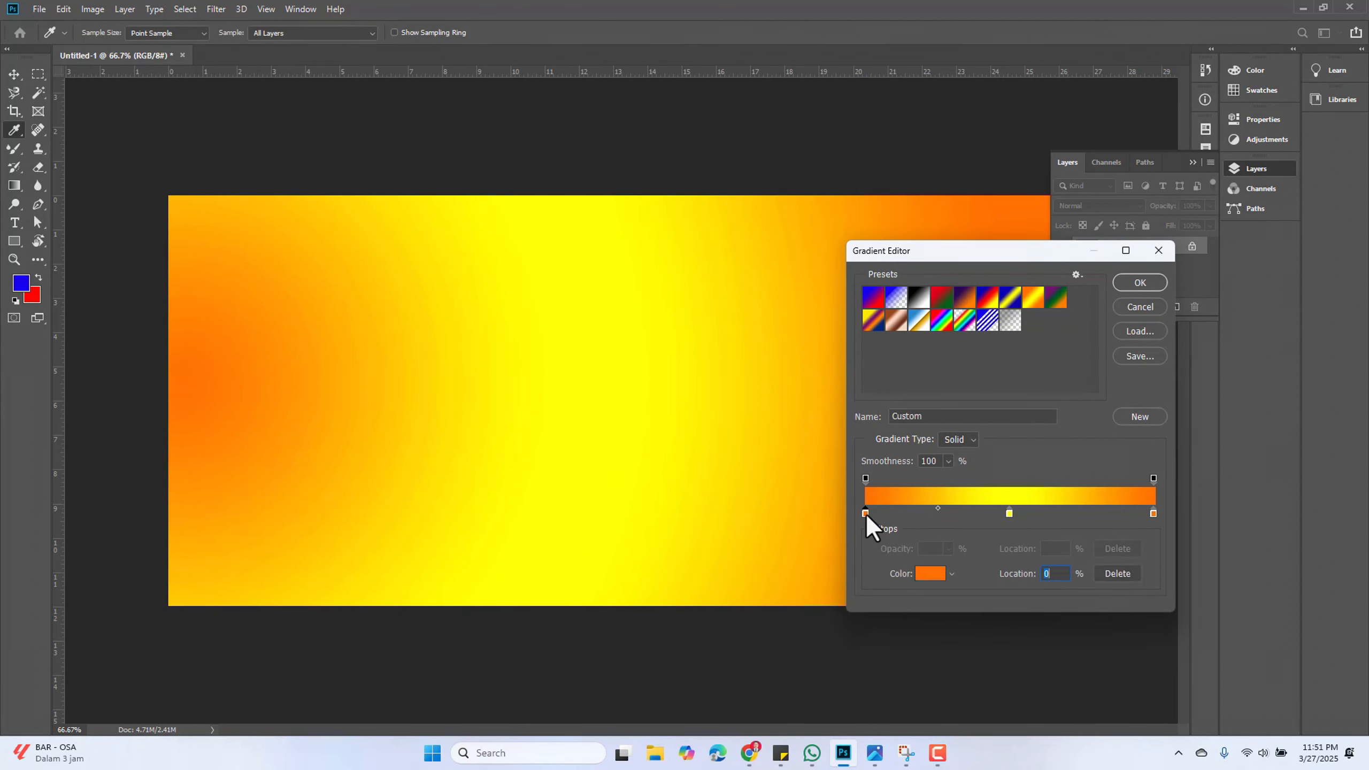
click(937, 574)
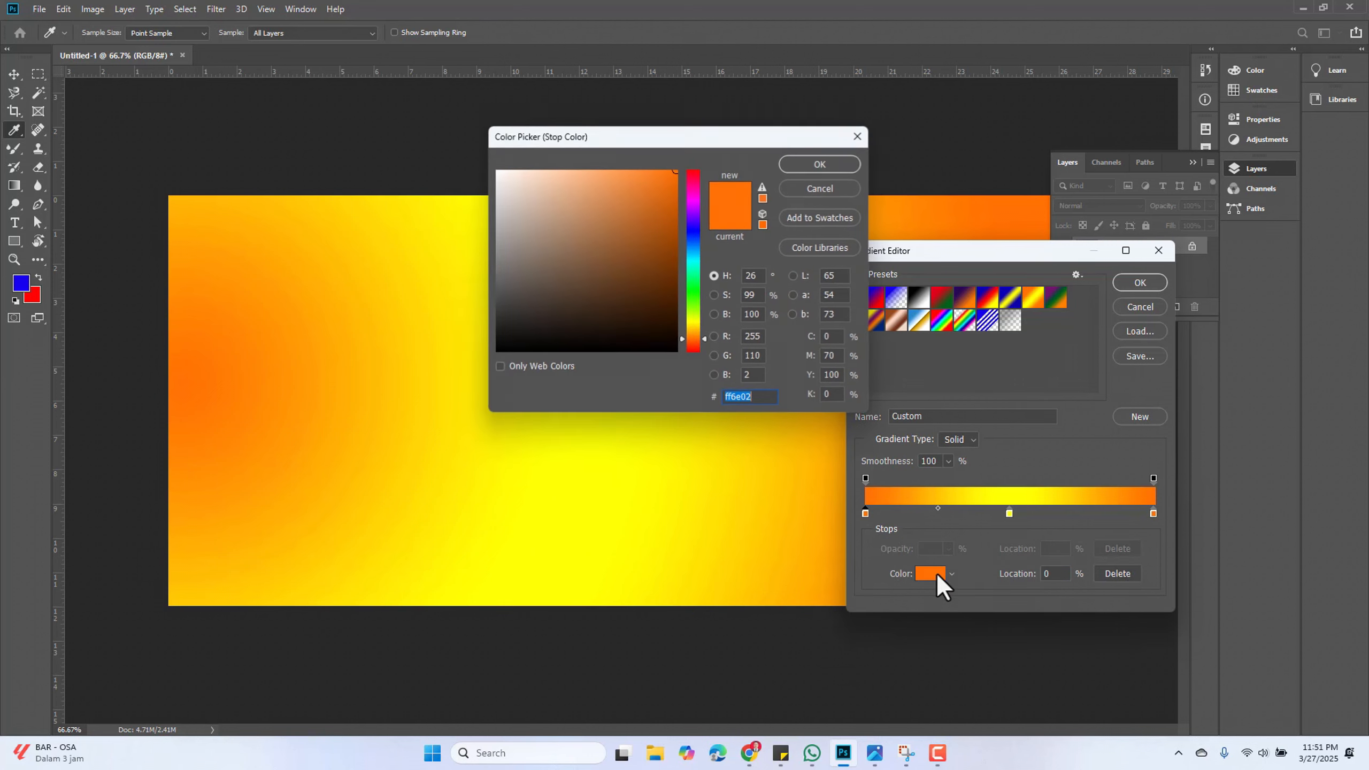
drag(690, 278, 695, 263)
click(818, 165)
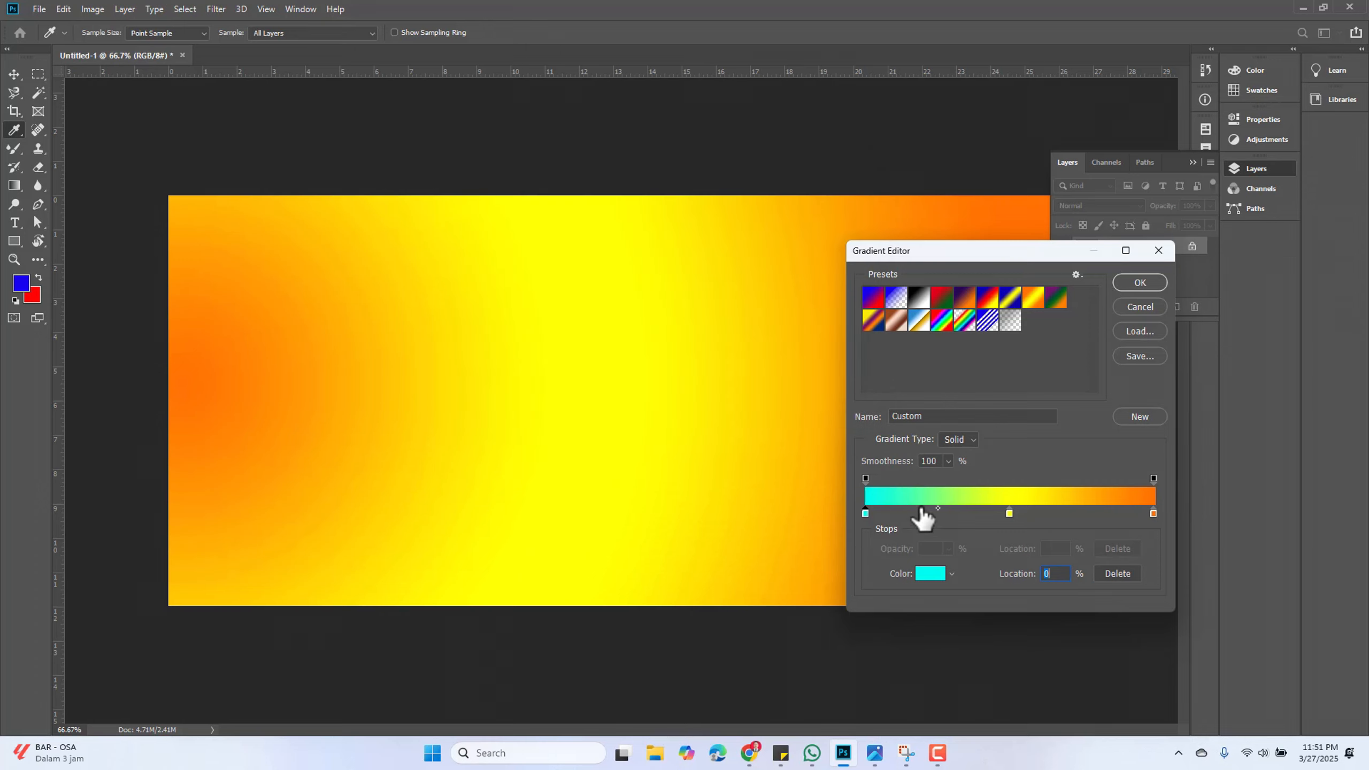
click(1137, 282)
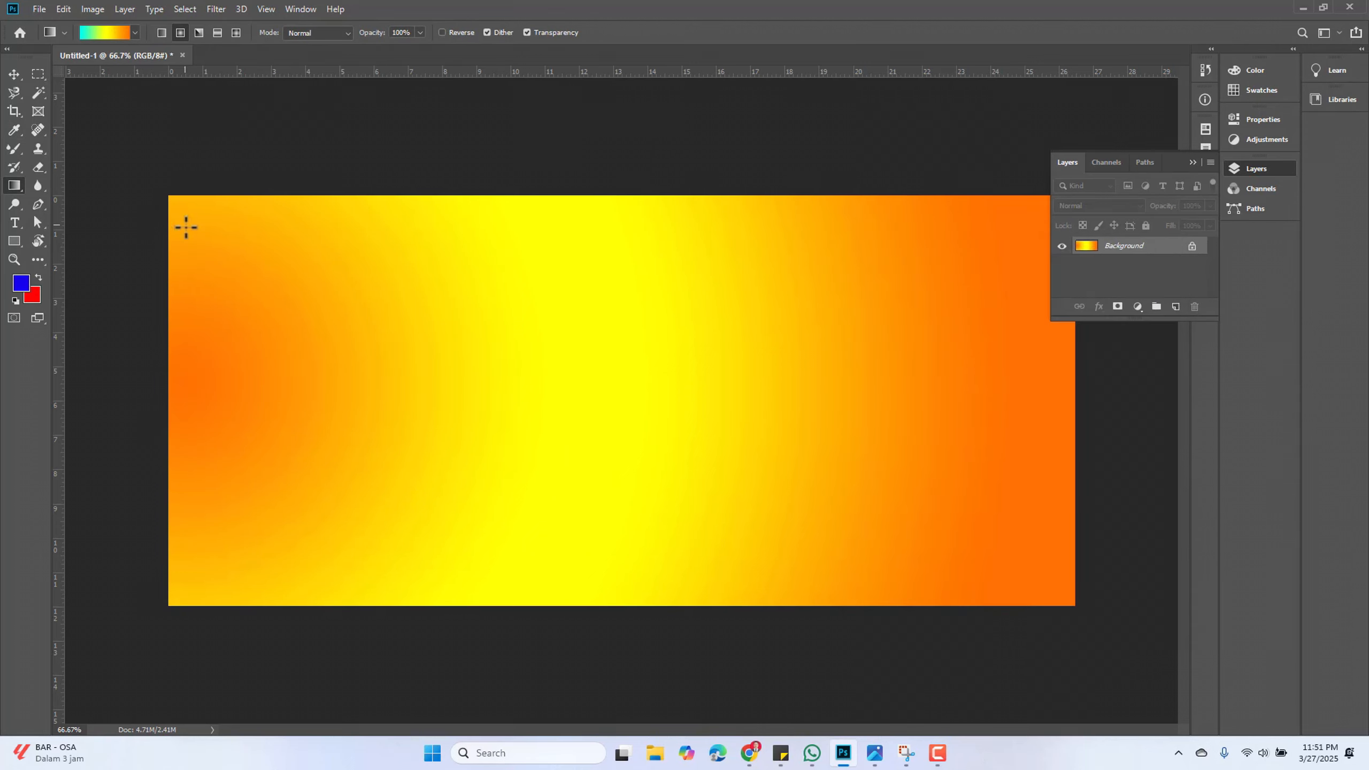
drag(167, 351, 1085, 385)
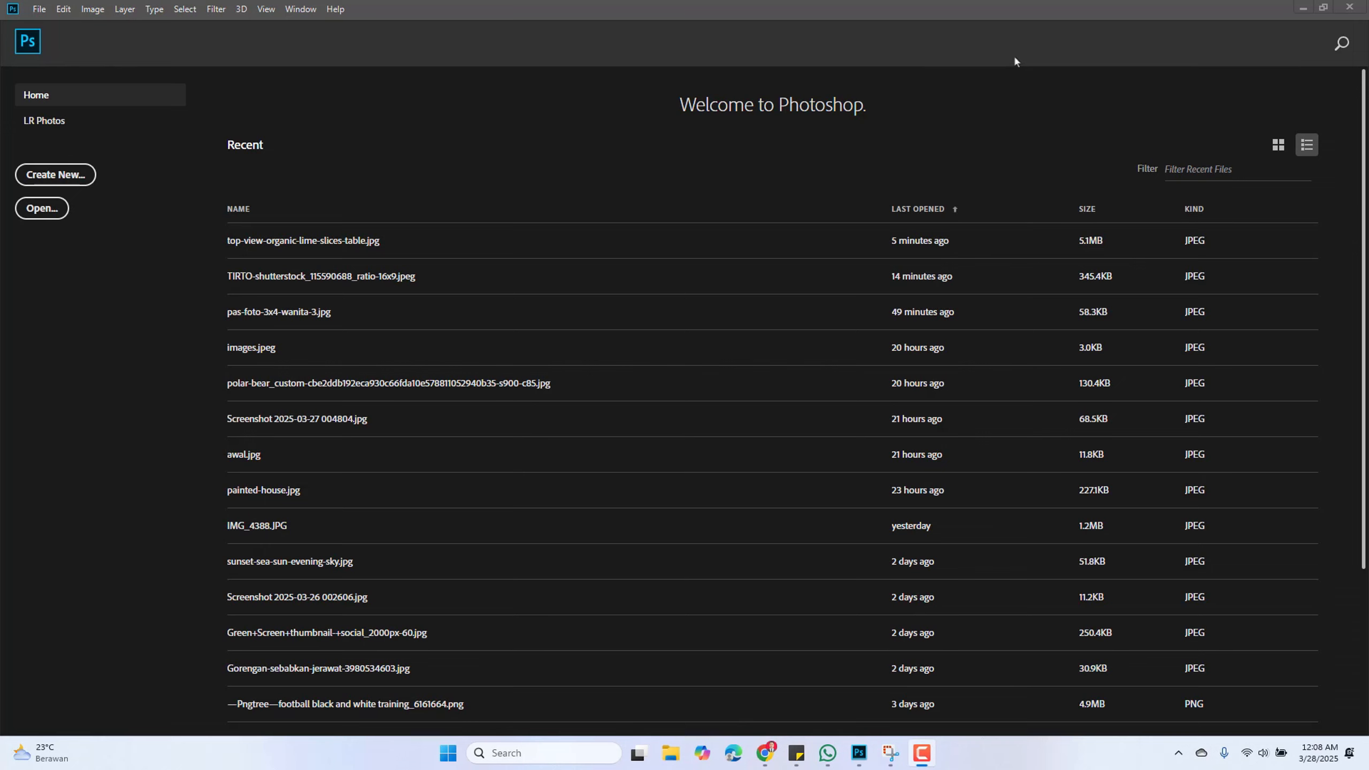
Open the image top-view-organic-lime-slices-table.jpg
click(39, 8)
click(80, 38)
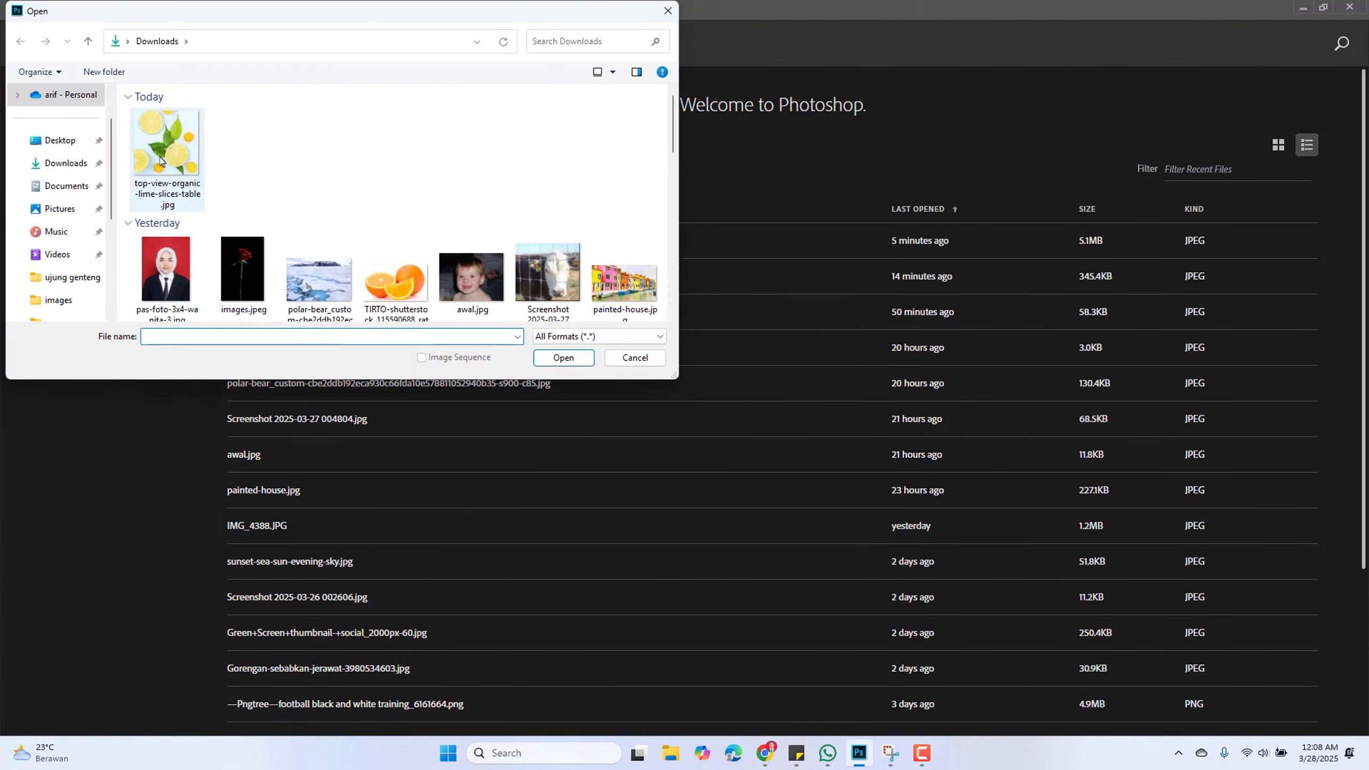
click(563, 358)
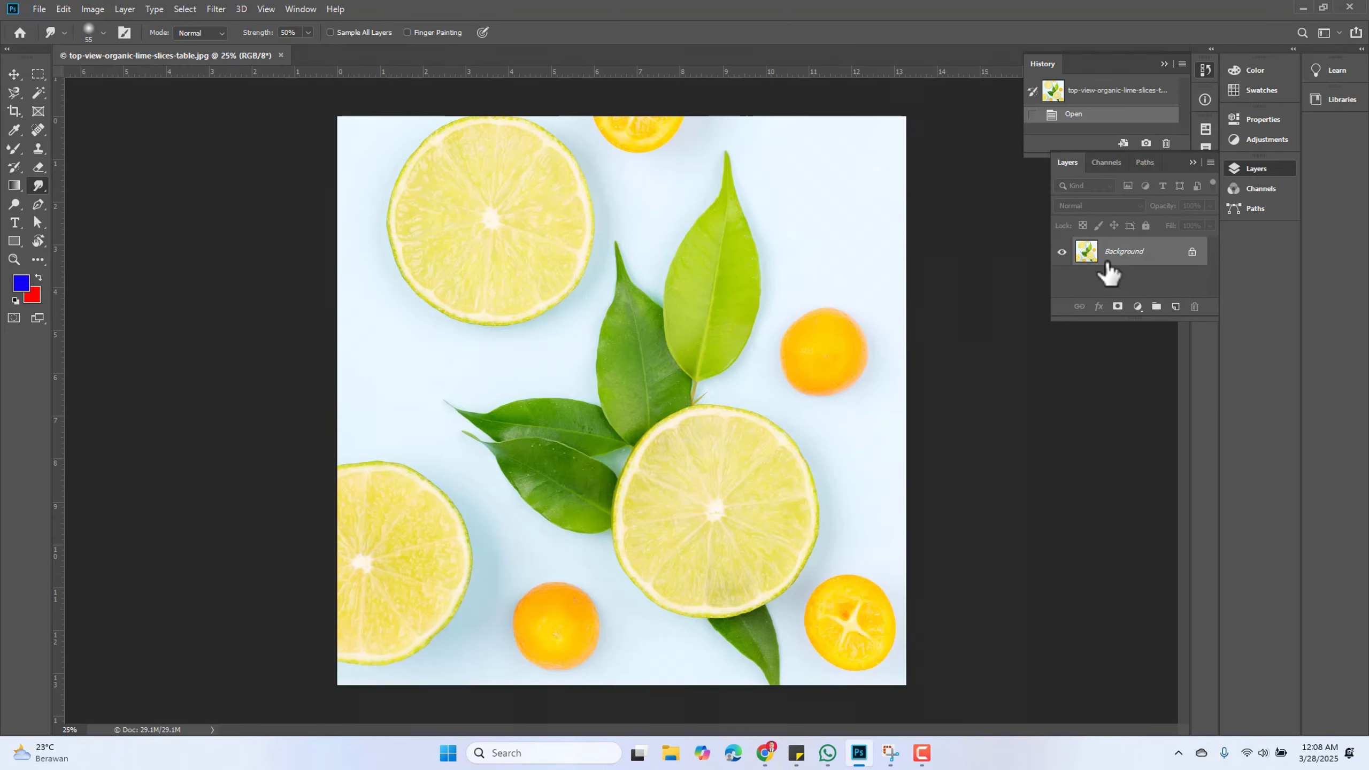
Unlock the background into a normal layer, duplicate it, and keep the copy layer selected
click(1192, 251)
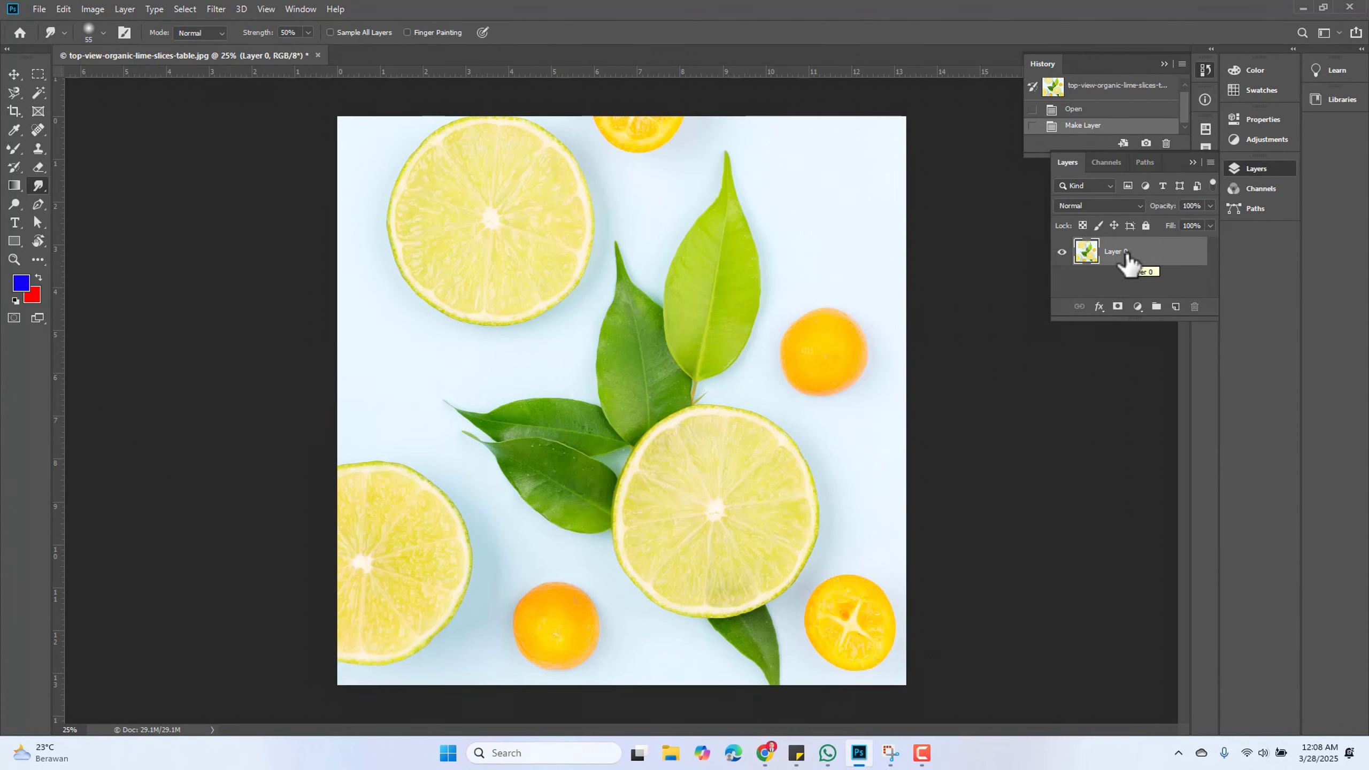
key(ctrl+j)
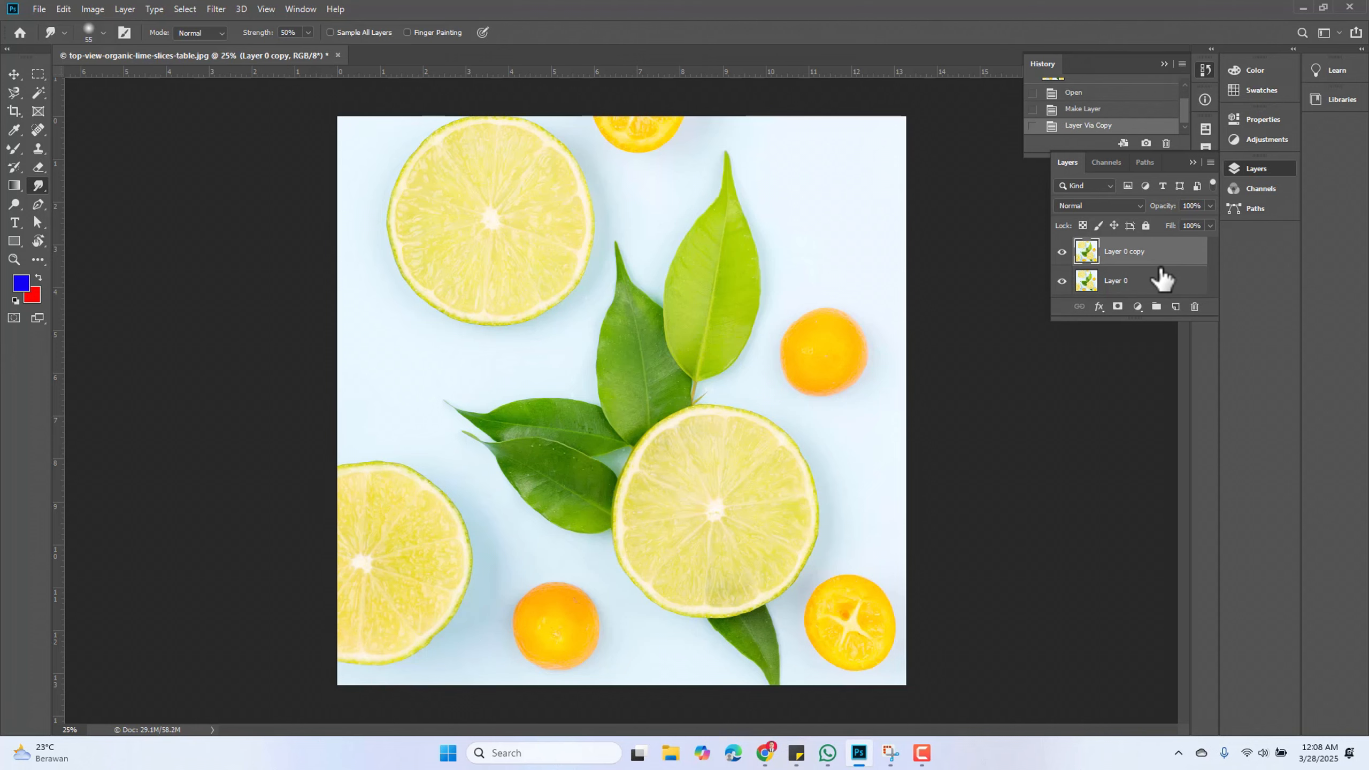
click(1150, 280)
click(1140, 251)
Blur the small orange on the copy layer with the Blur Tool using a 291 px soft brush
right_click(40, 188)
click(81, 183)
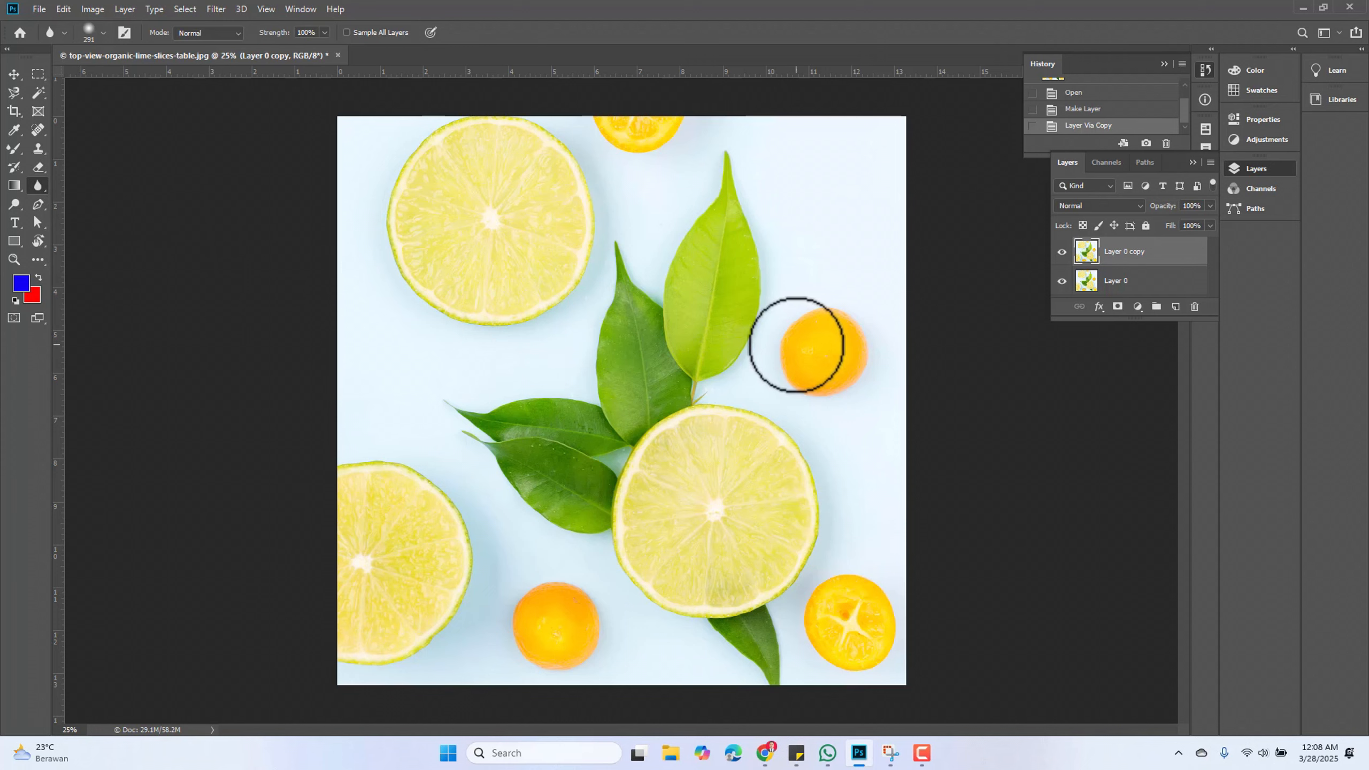
scroll(835, 358, up, 2)
scroll(836, 362, up, 2)
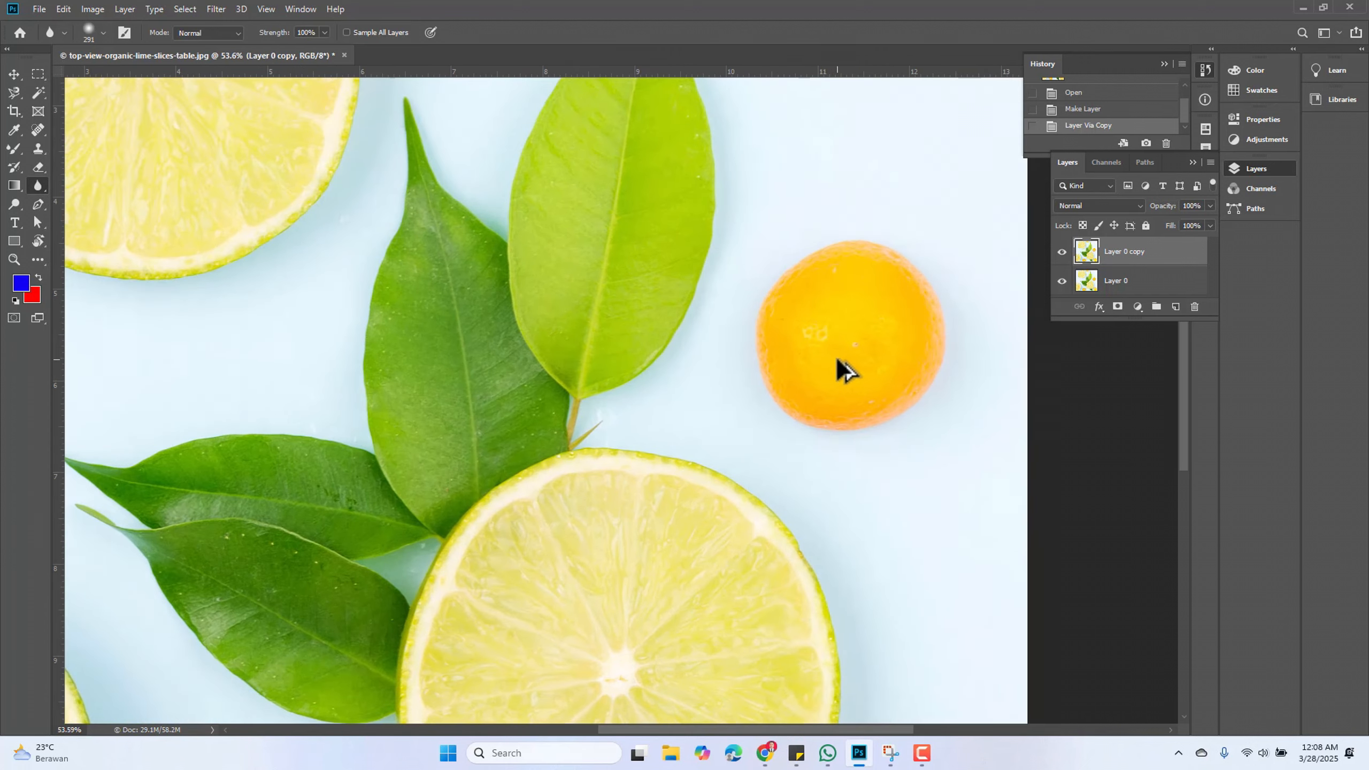
scroll(935, 302, up, 2)
scroll(812, 283, up, 2)
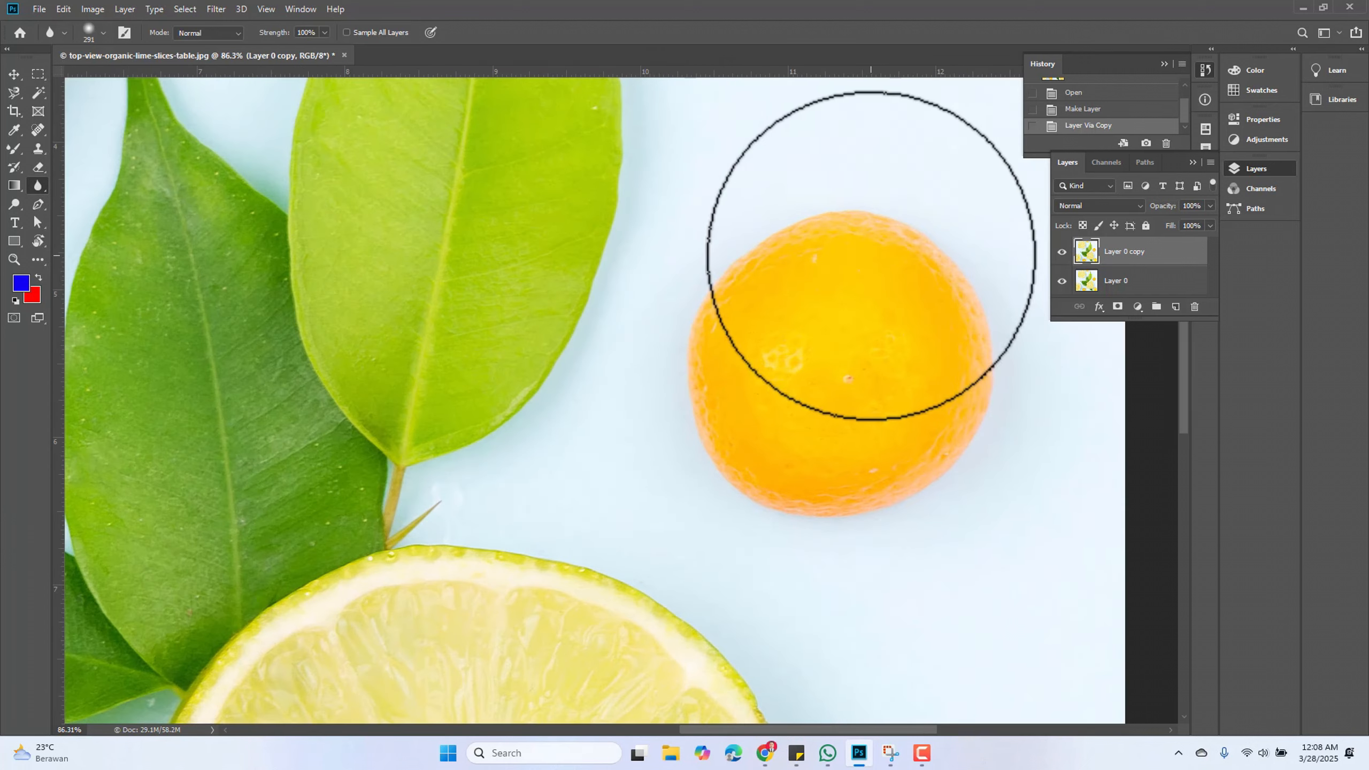
click(103, 34)
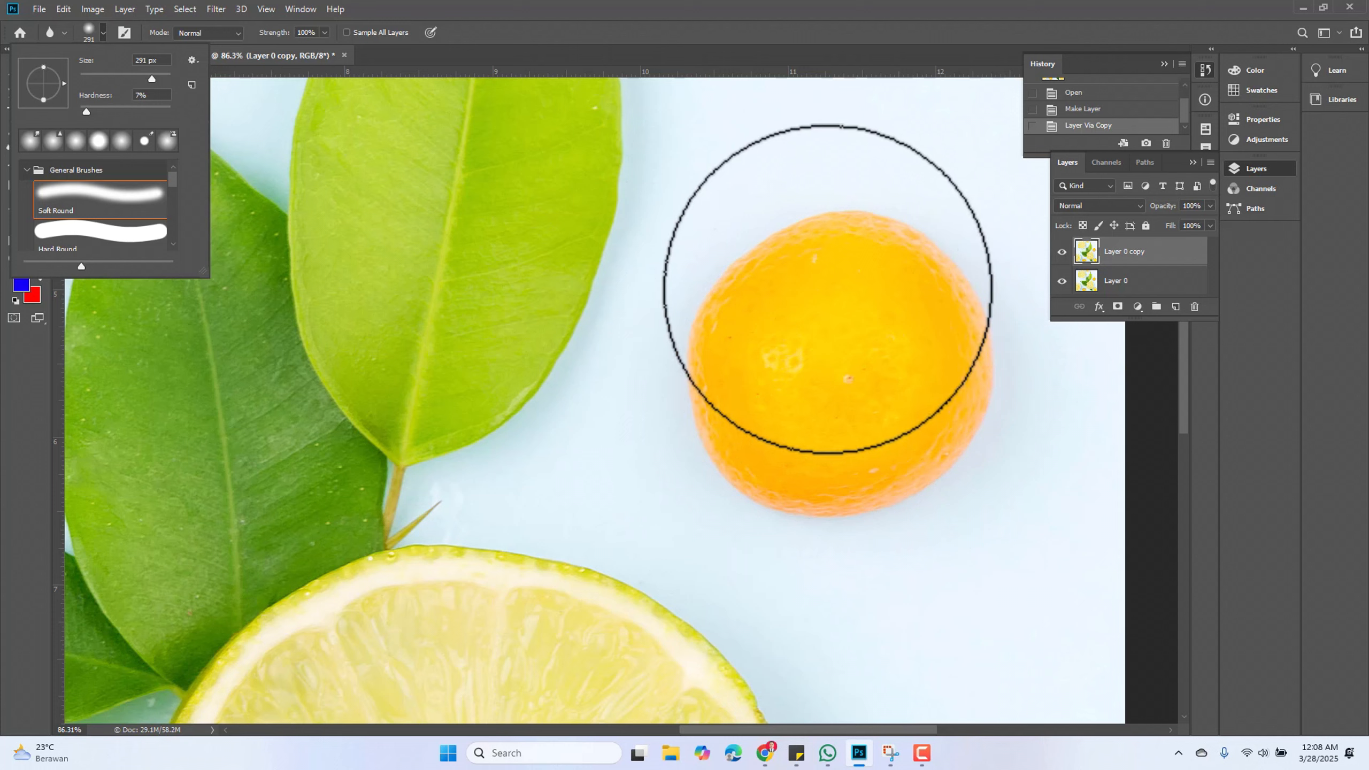
click(536, 8)
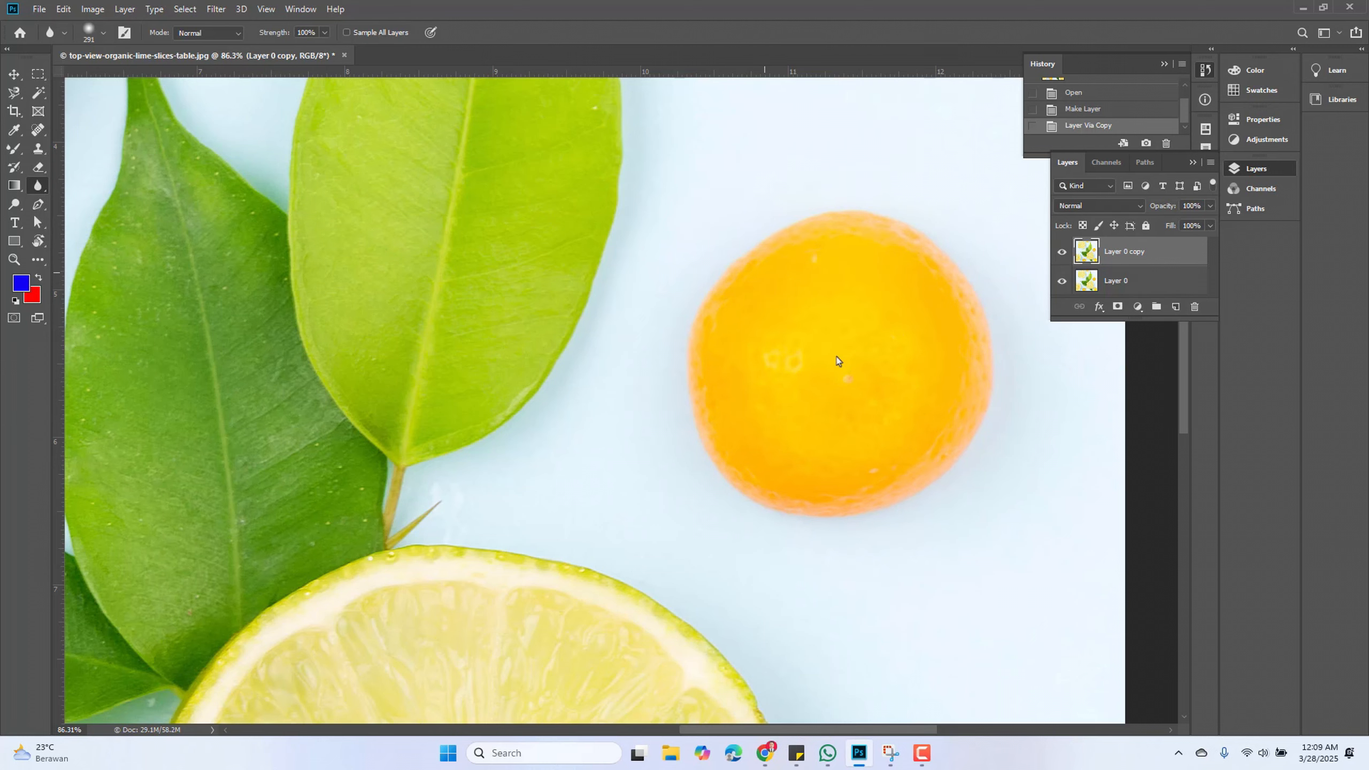
drag(836, 360, 864, 343)
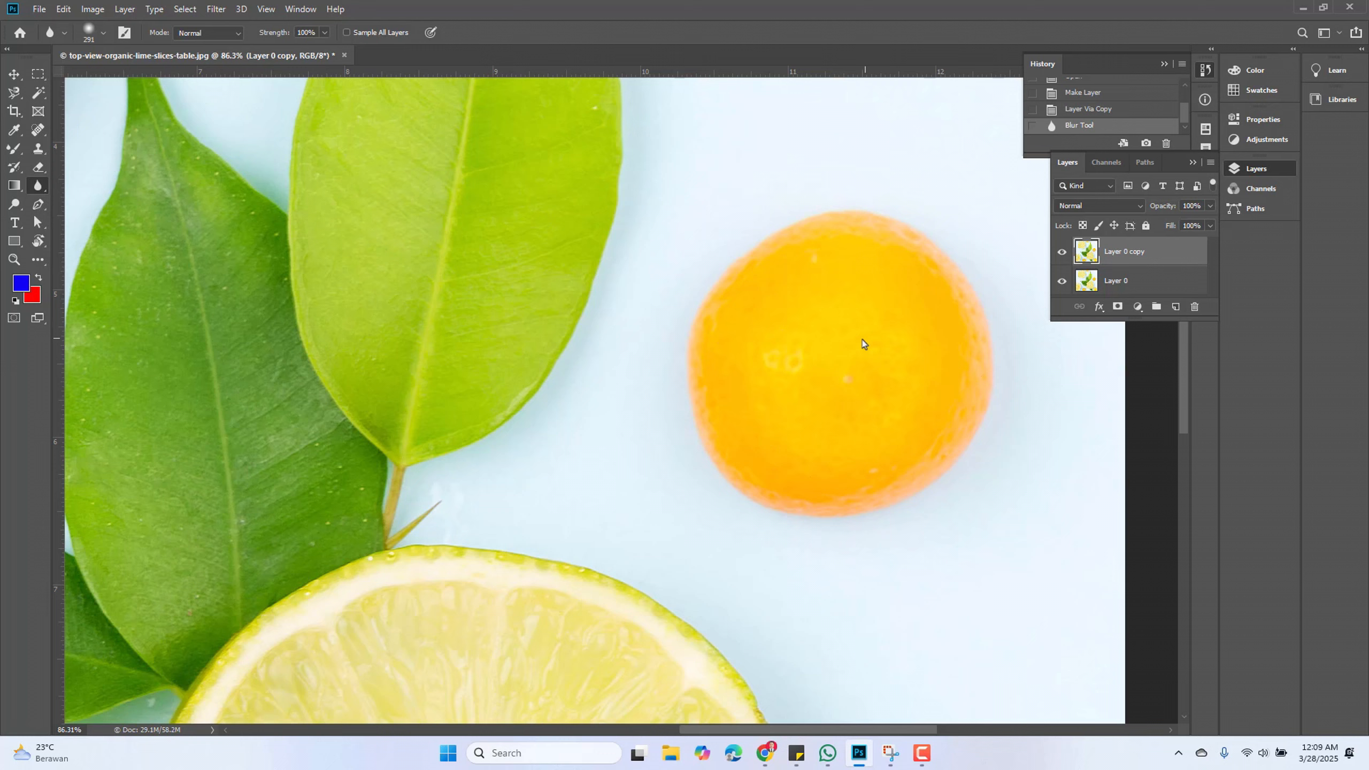
Toggle the copy layer's visibility to compare the blurred orange with the original
click(1062, 251)
click(1062, 251)
click(1062, 251)
click(1062, 251)
click(1062, 251)
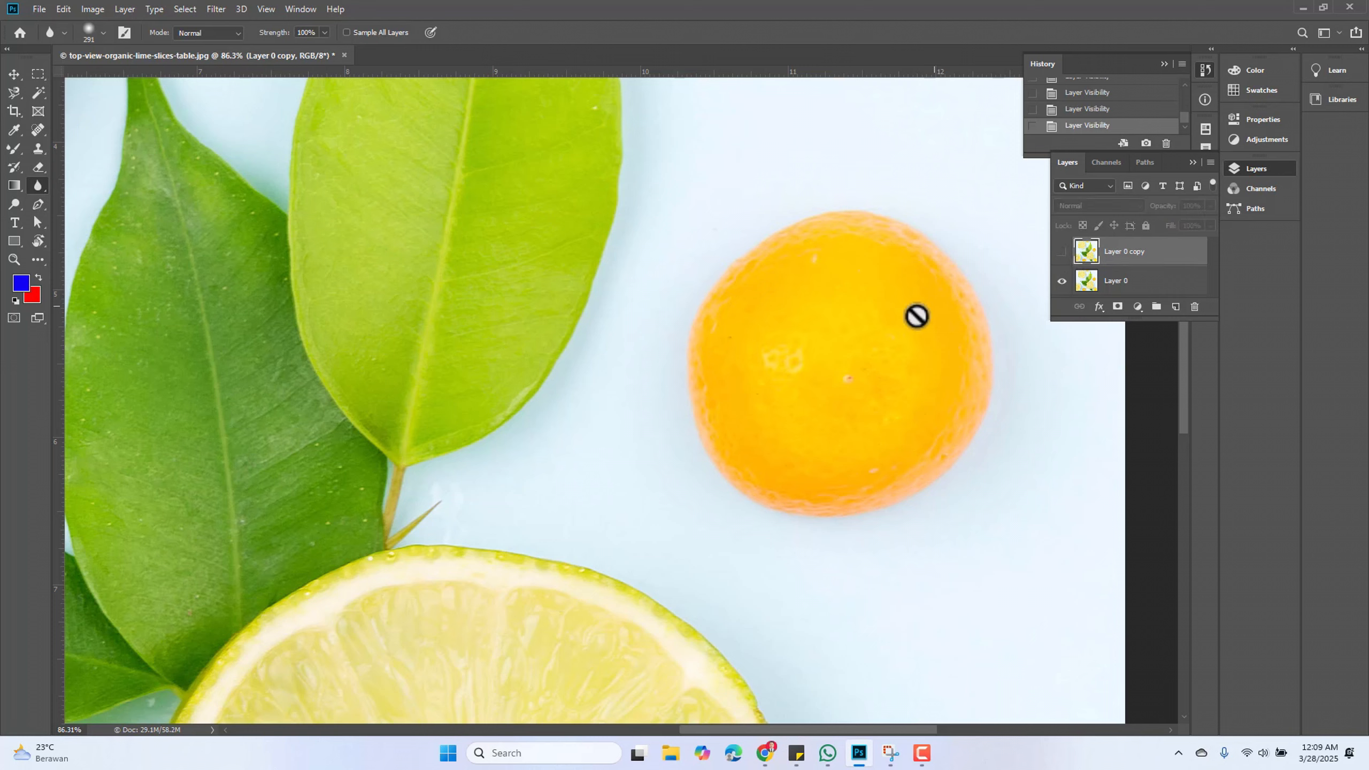
click(1062, 251)
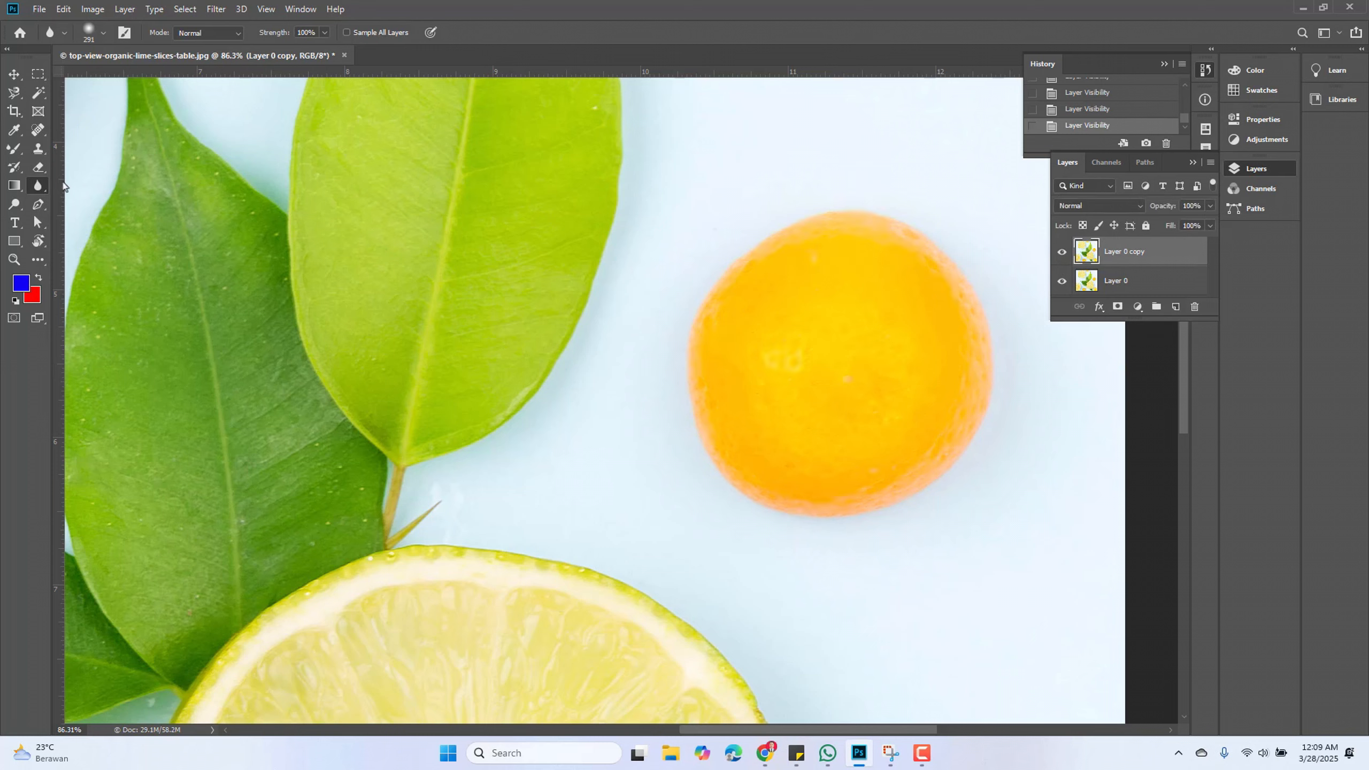
Sharpen the top of the orange with the Sharpen Tool at 50% strength
right_click(38, 187)
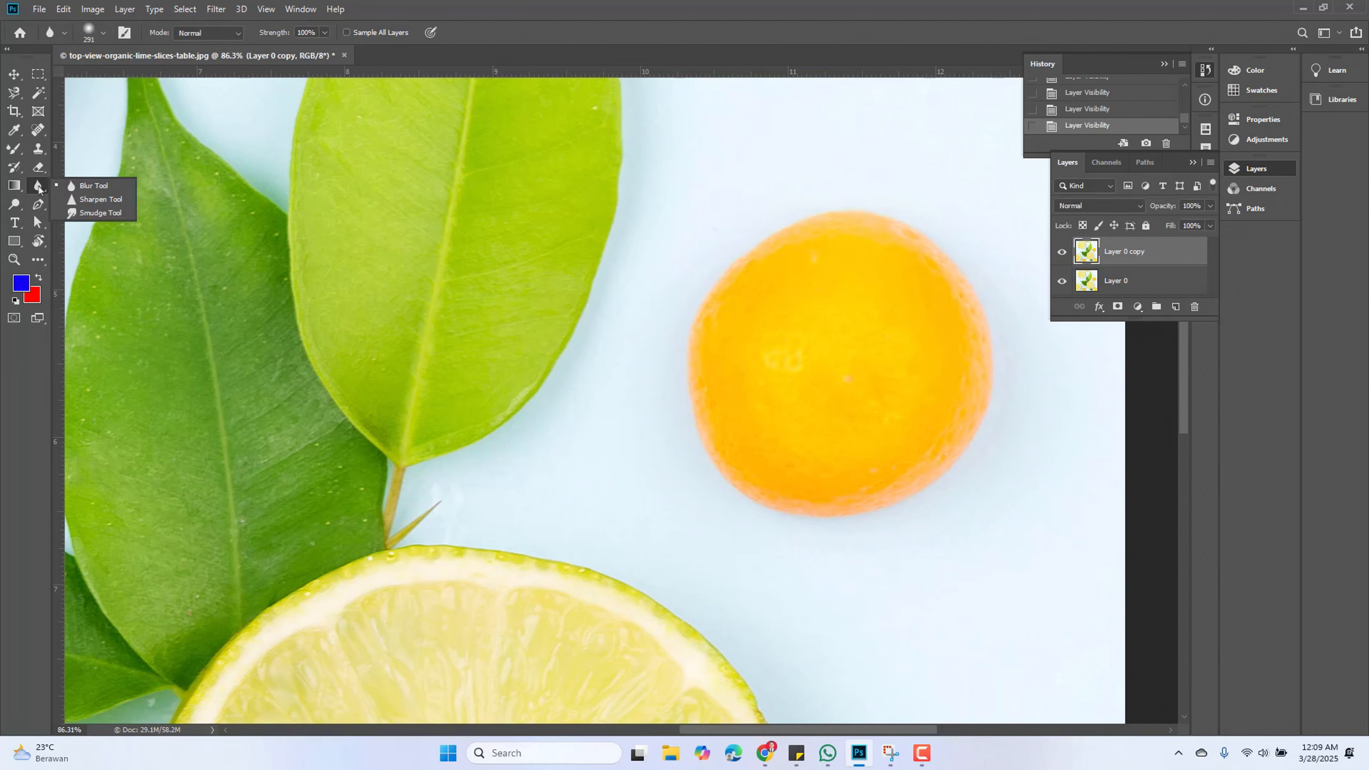
click(94, 202)
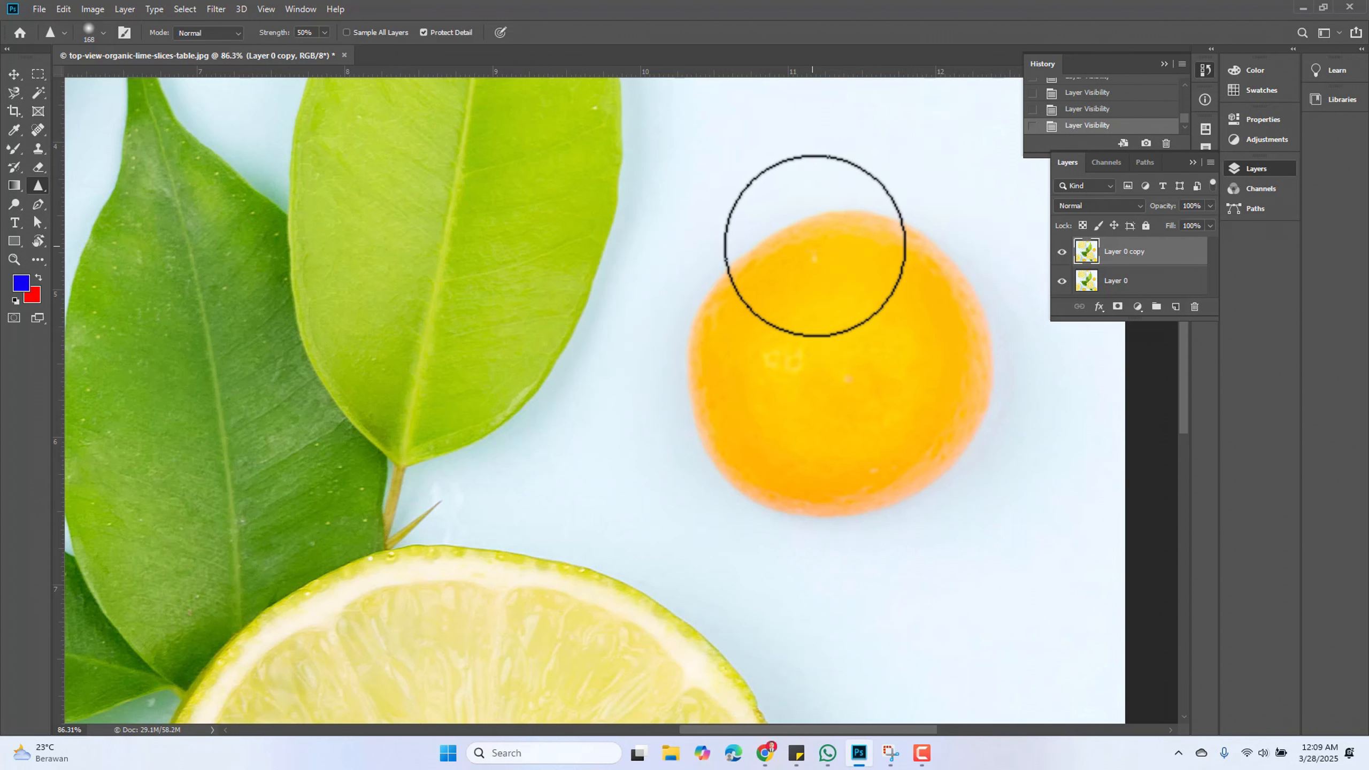
mouse_move(814, 246)
mouse_down()
mouse_move(732, 302)
mouse_move(852, 243)
mouse_move(734, 311)
mouse_move(813, 249)
mouse_move(878, 249)
mouse_move(924, 298)
mouse_move(900, 270)
mouse_move(802, 275)
mouse_move(750, 330)
mouse_move(871, 261)
mouse_move(958, 367)
mouse_move(916, 295)
mouse_move(711, 322)
mouse_move(768, 291)
mouse_move(931, 324)
mouse_move(920, 338)
mouse_move(725, 345)
mouse_move(769, 307)
mouse_move(977, 315)
mouse_move(985, 333)
mouse_move(700, 341)
mouse_move(796, 301)
mouse_move(936, 317)
mouse_move(794, 298)
mouse_move(690, 412)
mouse_move(934, 363)
mouse_move(742, 399)
mouse_move(826, 319)
mouse_move(861, 319)
mouse_move(800, 520)
mouse_move(839, 375)
mouse_move(885, 293)
mouse_move(800, 356)
mouse_move(776, 445)
mouse_move(778, 385)
mouse_move(810, 319)
mouse_move(853, 307)
mouse_move(913, 374)
mouse_move(887, 293)
mouse_move(838, 347)
mouse_move(723, 357)
mouse_move(822, 280)
mouse_up()
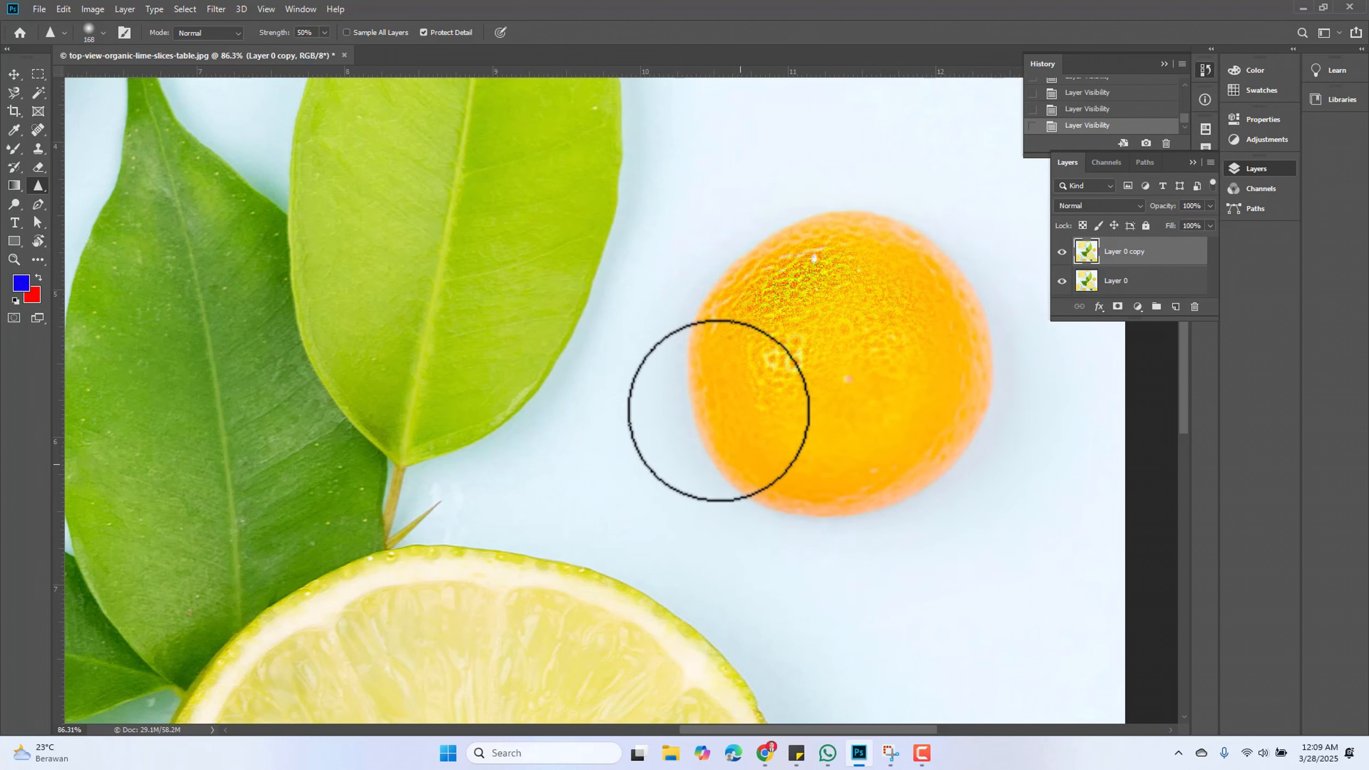
mouse_move(730, 256)
mouse_down()
mouse_move(863, 223)
mouse_move(810, 227)
mouse_move(812, 360)
mouse_move(844, 331)
mouse_move(814, 332)
mouse_move(827, 268)
mouse_up()
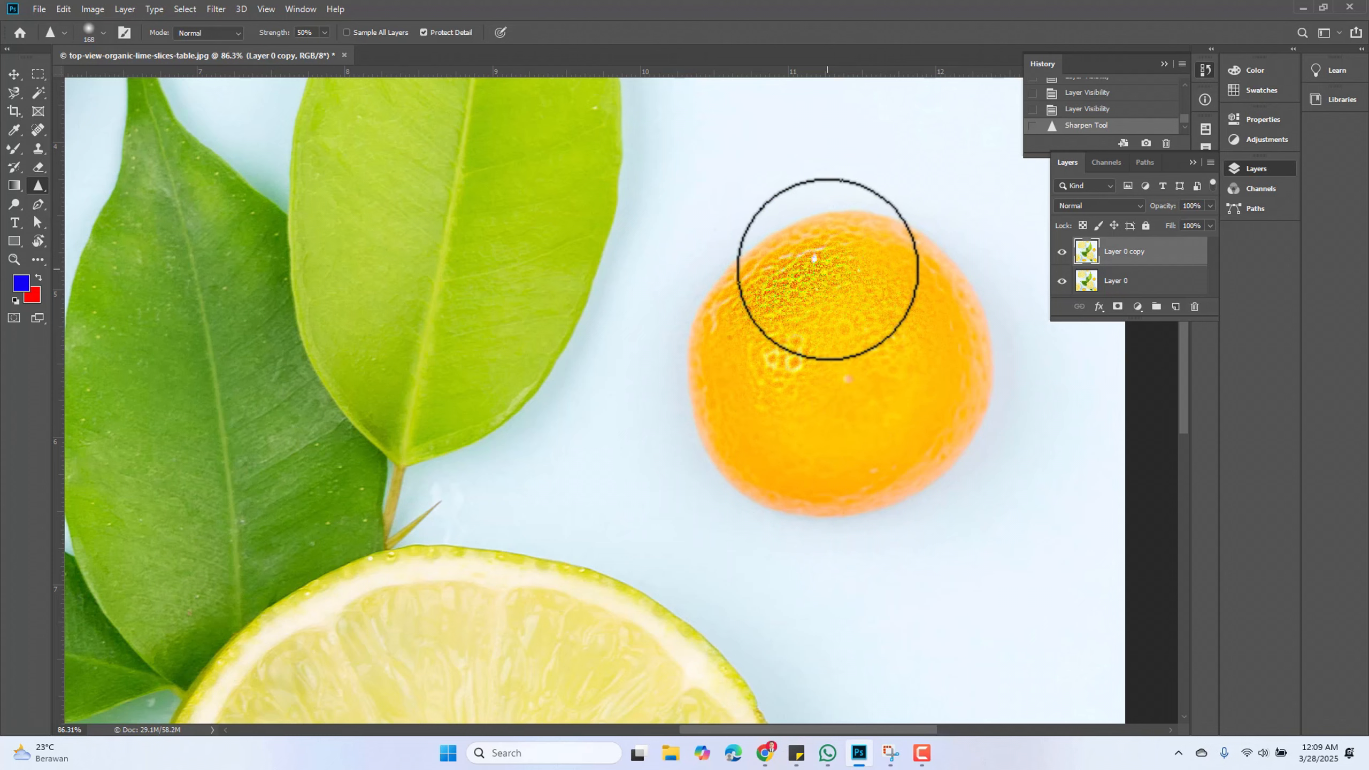
Toggle the copy layer's visibility to compare the sharpened orange with the original
click(1061, 252)
click(1062, 252)
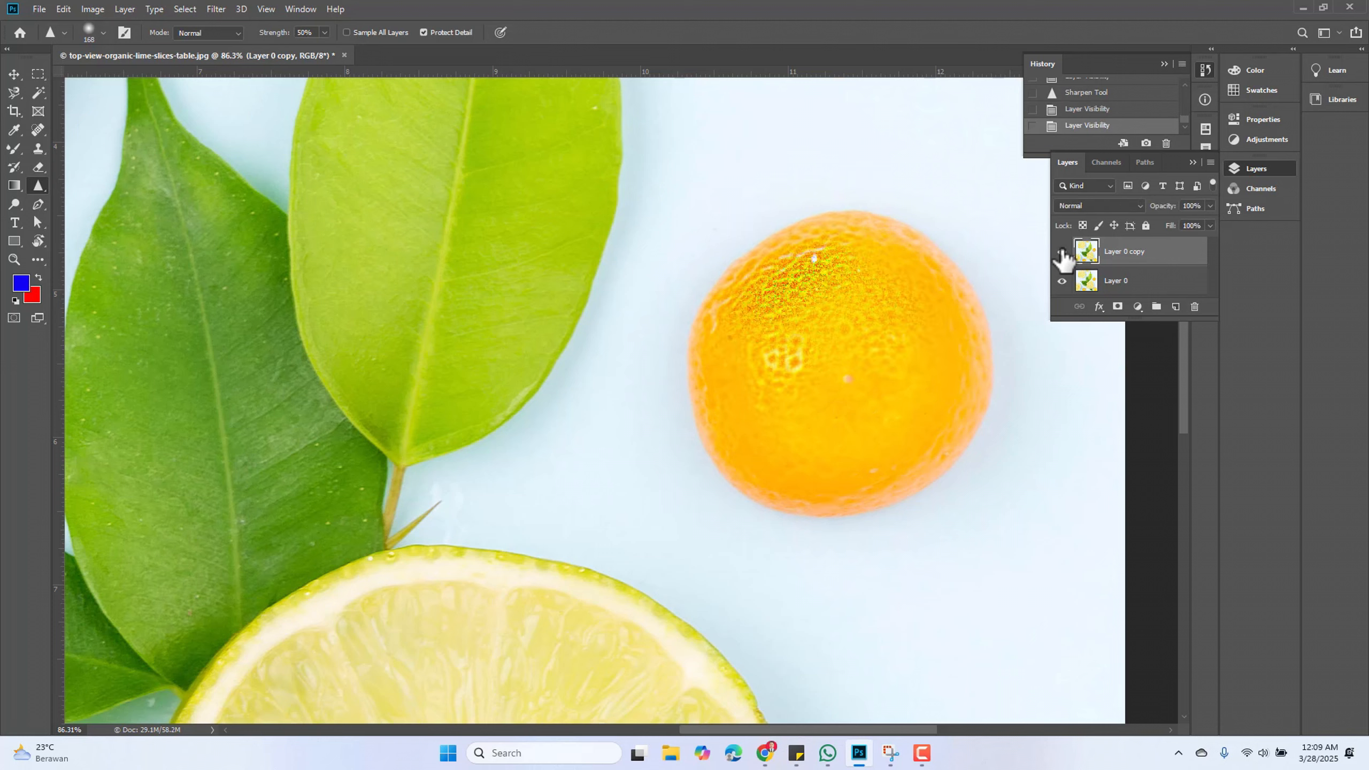
click(1062, 252)
click(1062, 253)
click(1062, 253)
click(1062, 252)
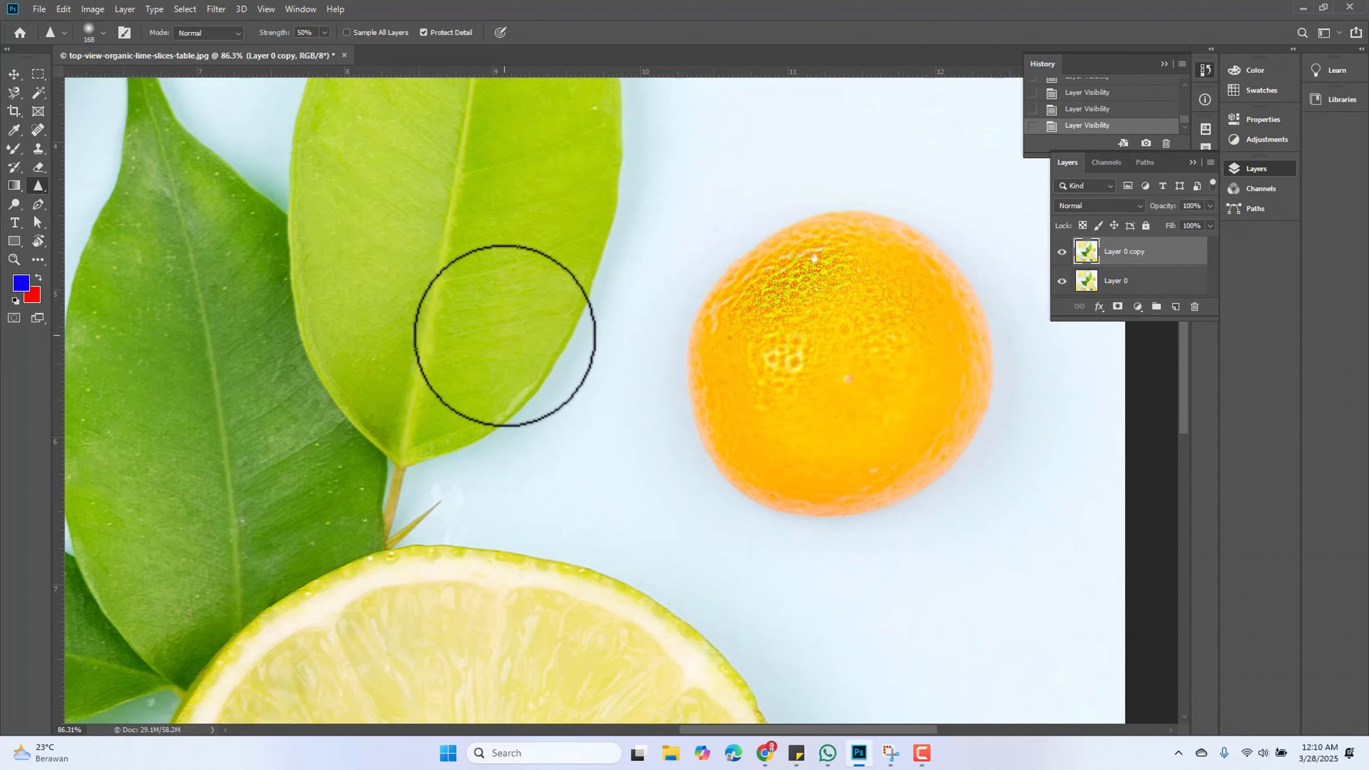
Switch to the Smudge Tool and smudge a stroke across the light green leaf
right_click(38, 186)
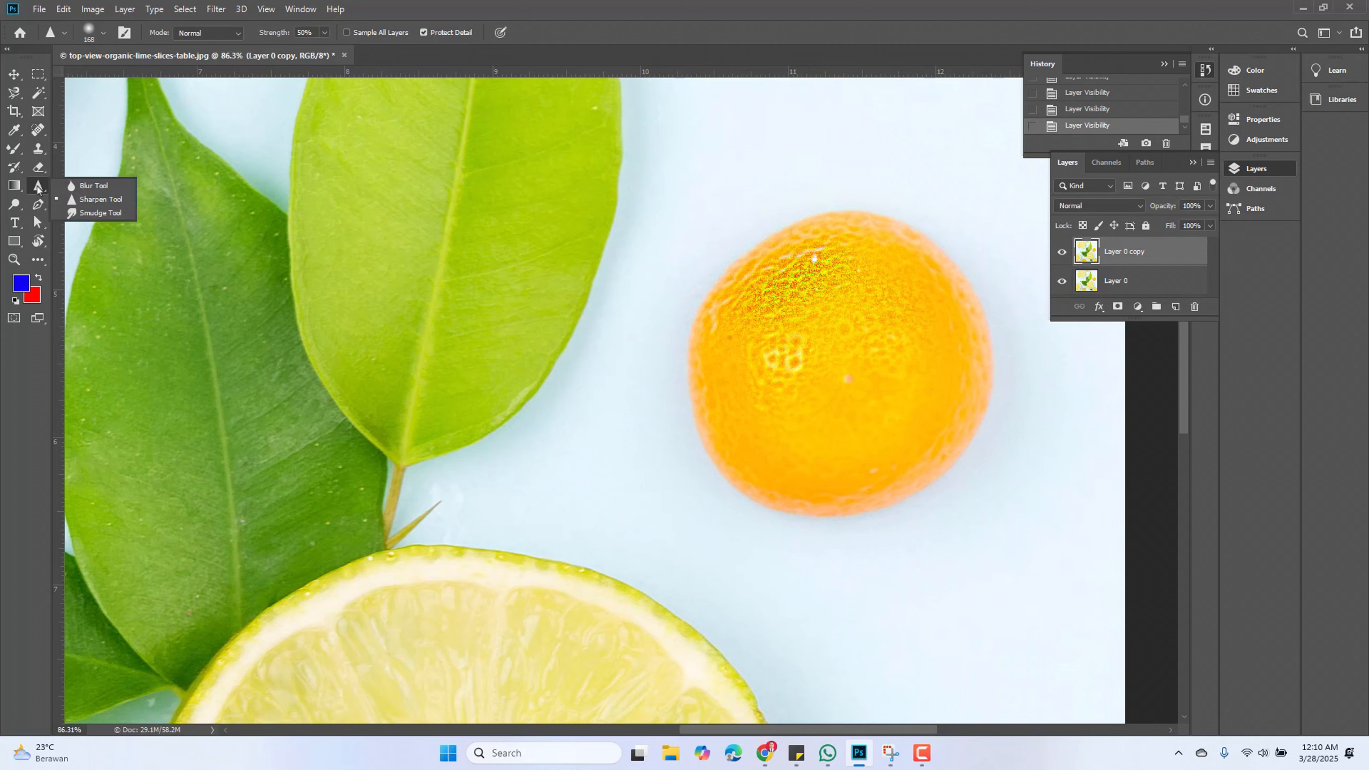
click(96, 217)
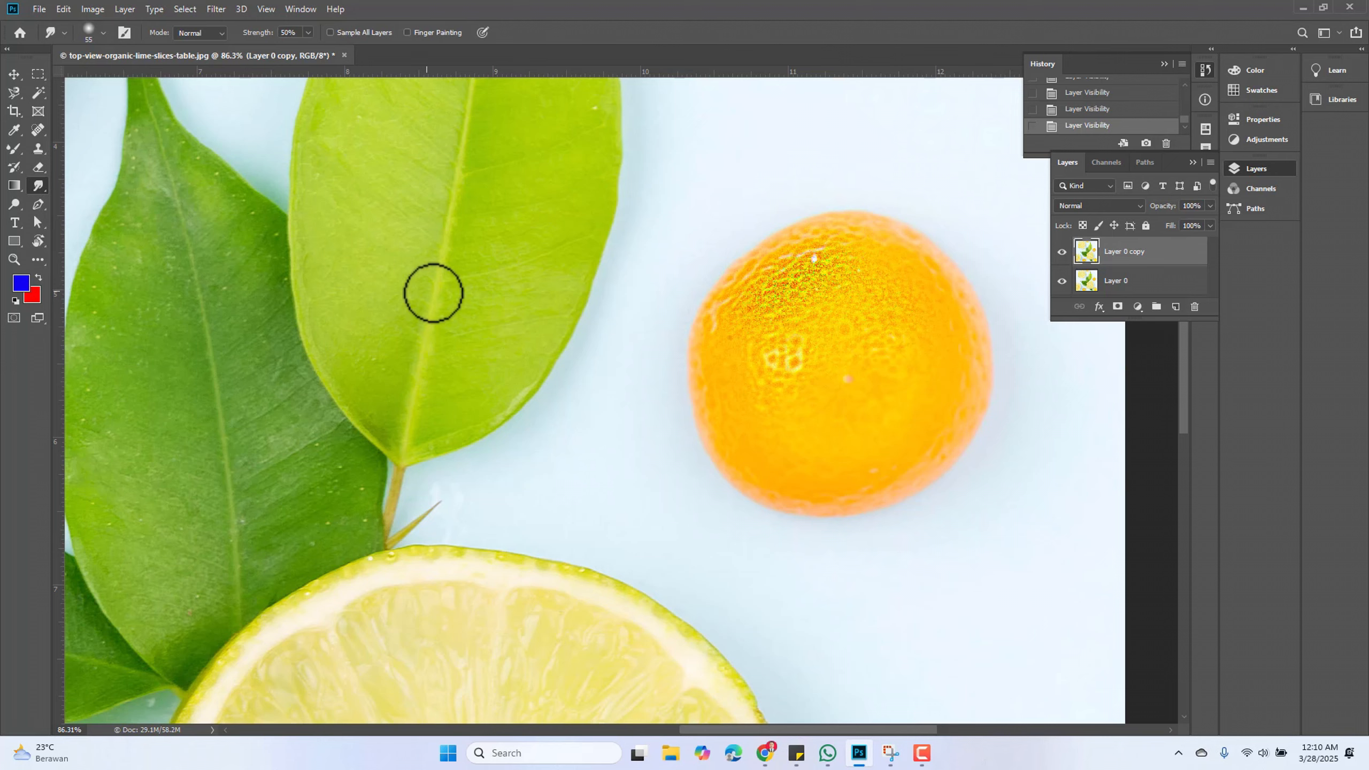
mouse_move(421, 293)
mouse_down()
mouse_move(699, 348)
mouse_move(624, 410)
mouse_move(602, 465)
mouse_move(631, 332)
mouse_up()
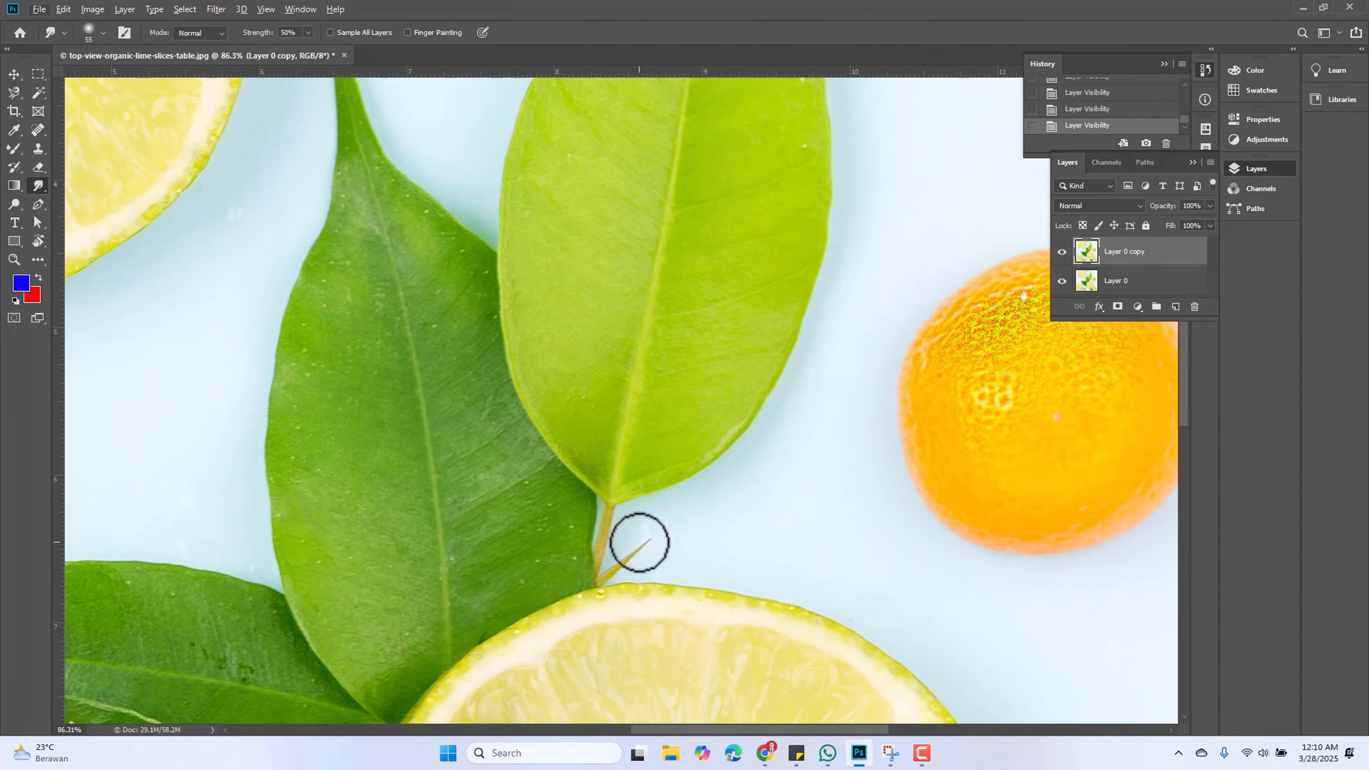
Reduce the smudge brush to 25 px and smudge the thin stem tip outward into the background
scroll(461, 310, down, 1)
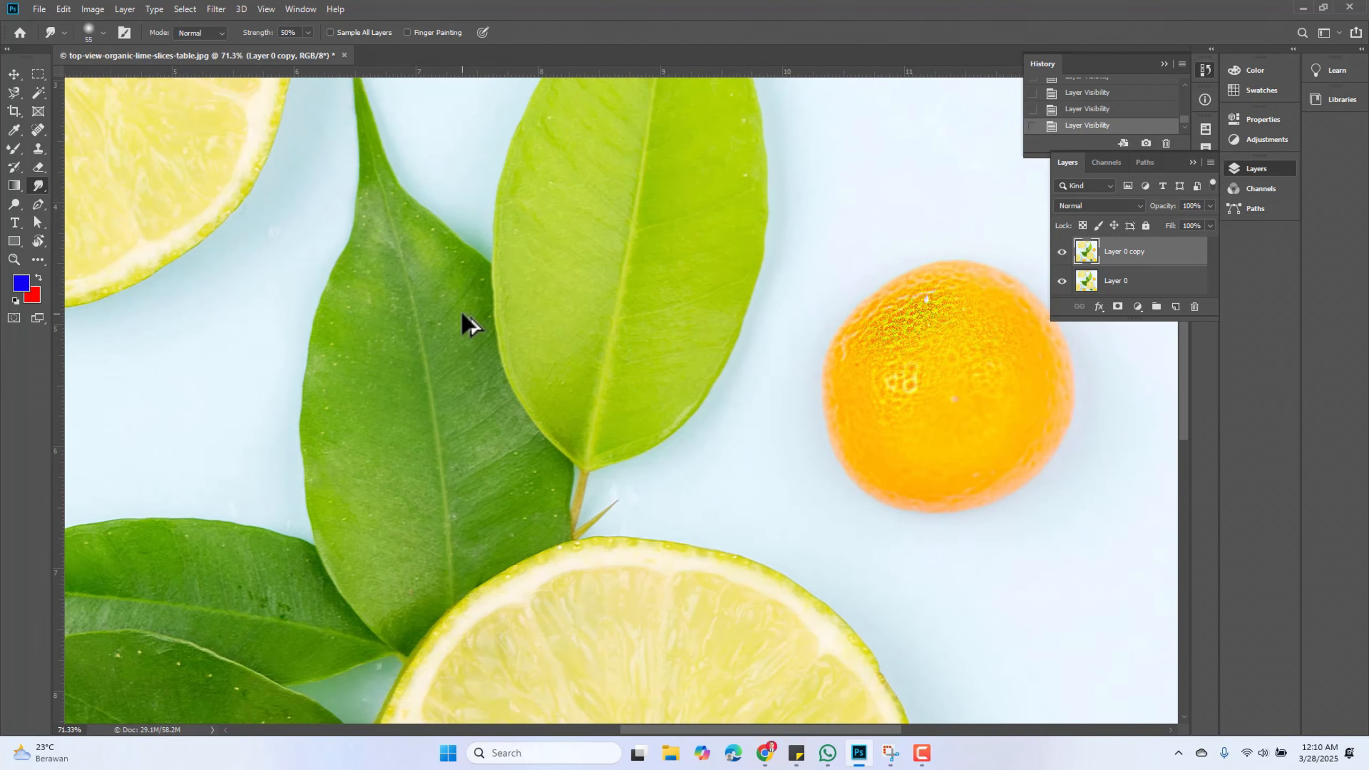
scroll(463, 315, down, 1)
scroll(378, 196, up, 1)
scroll(589, 461, up, 1)
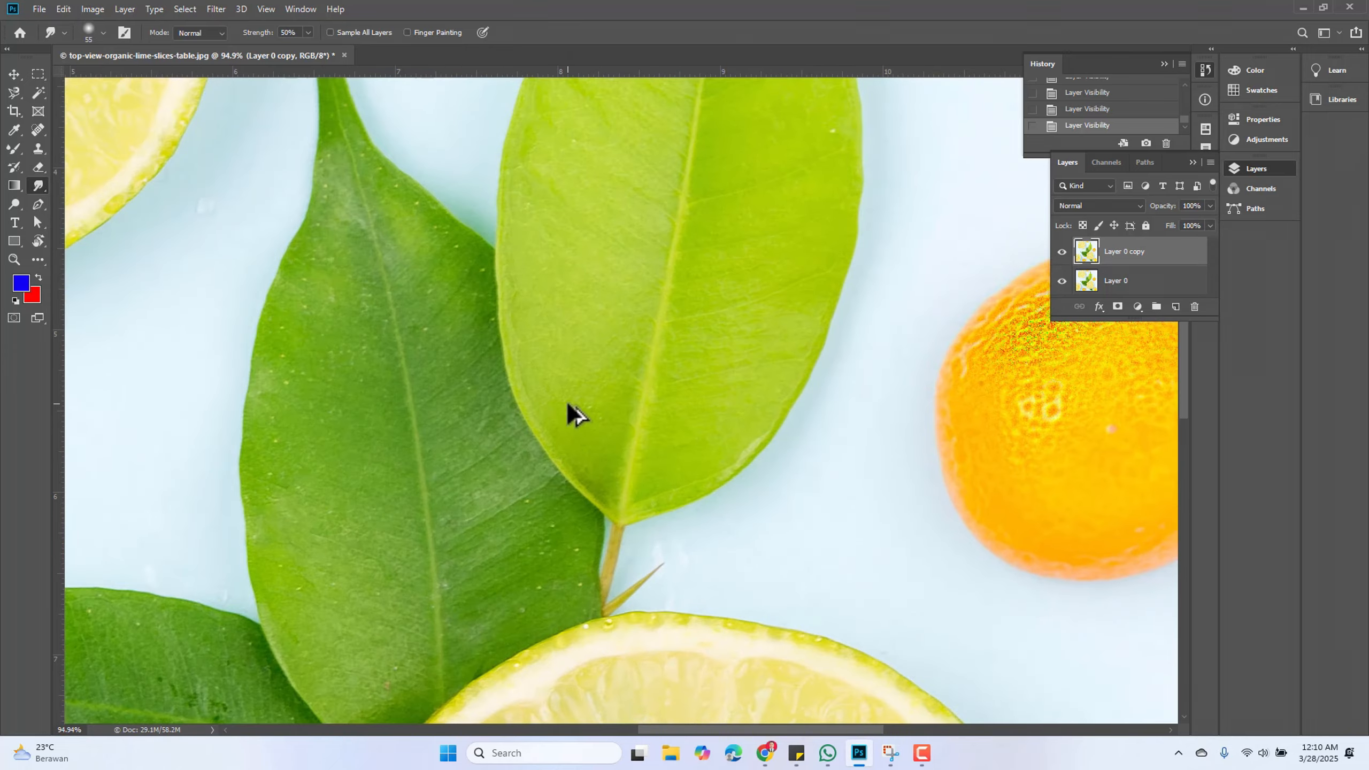
scroll(653, 572, up, 2)
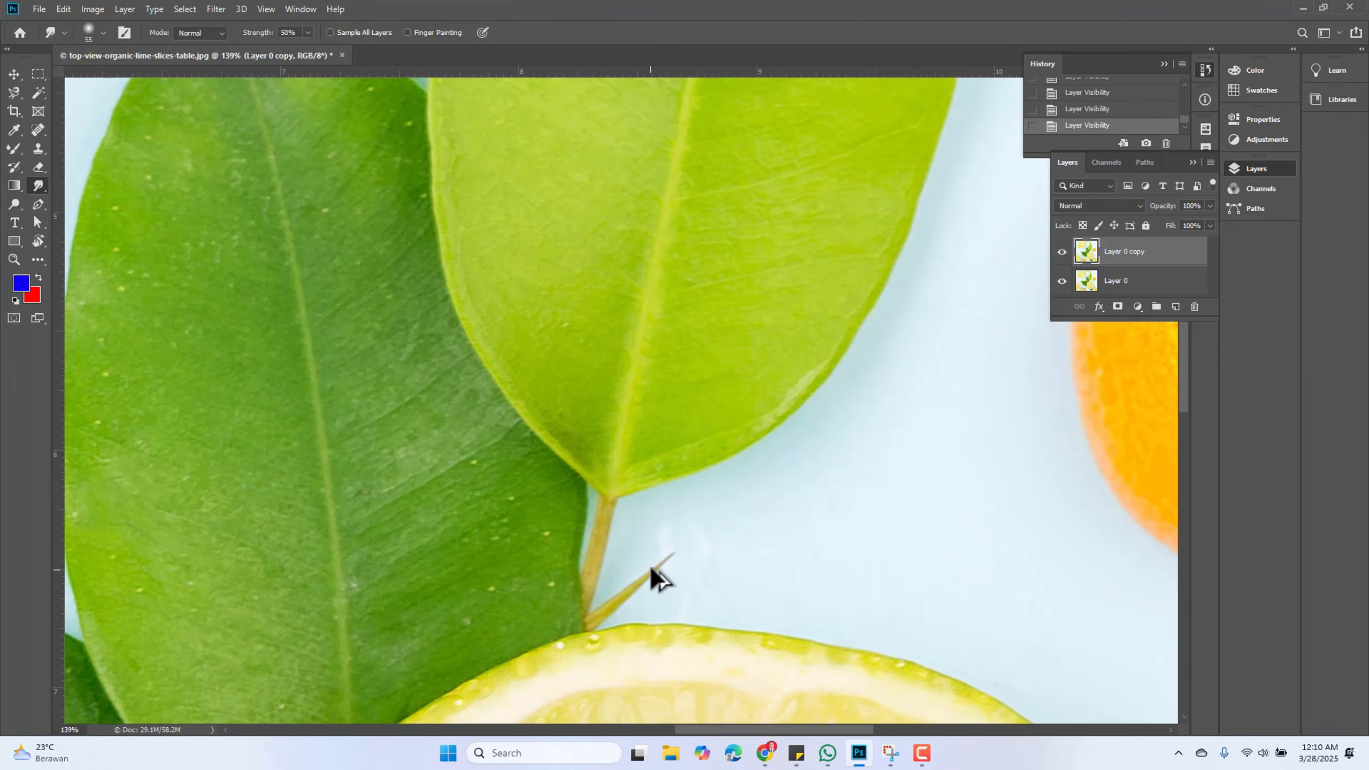
click(103, 32)
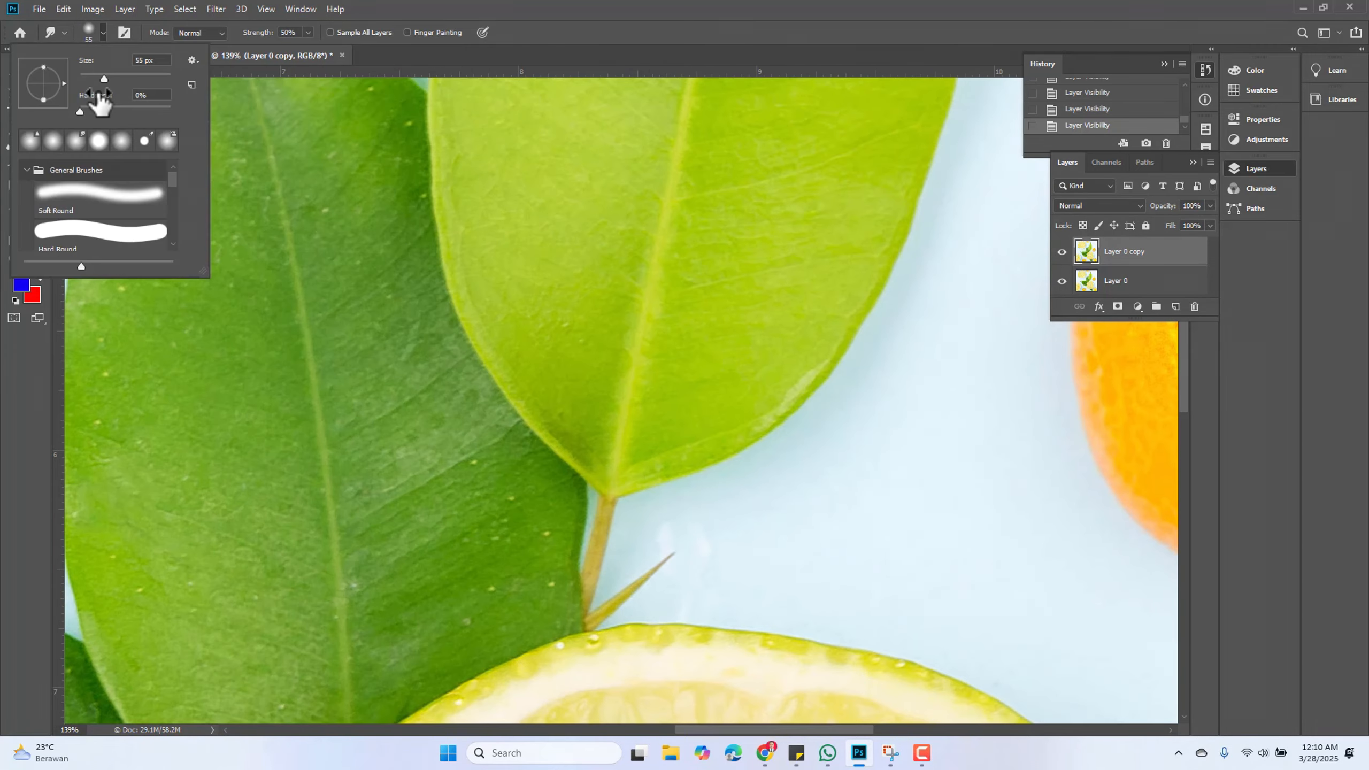
drag(104, 78, 88, 79)
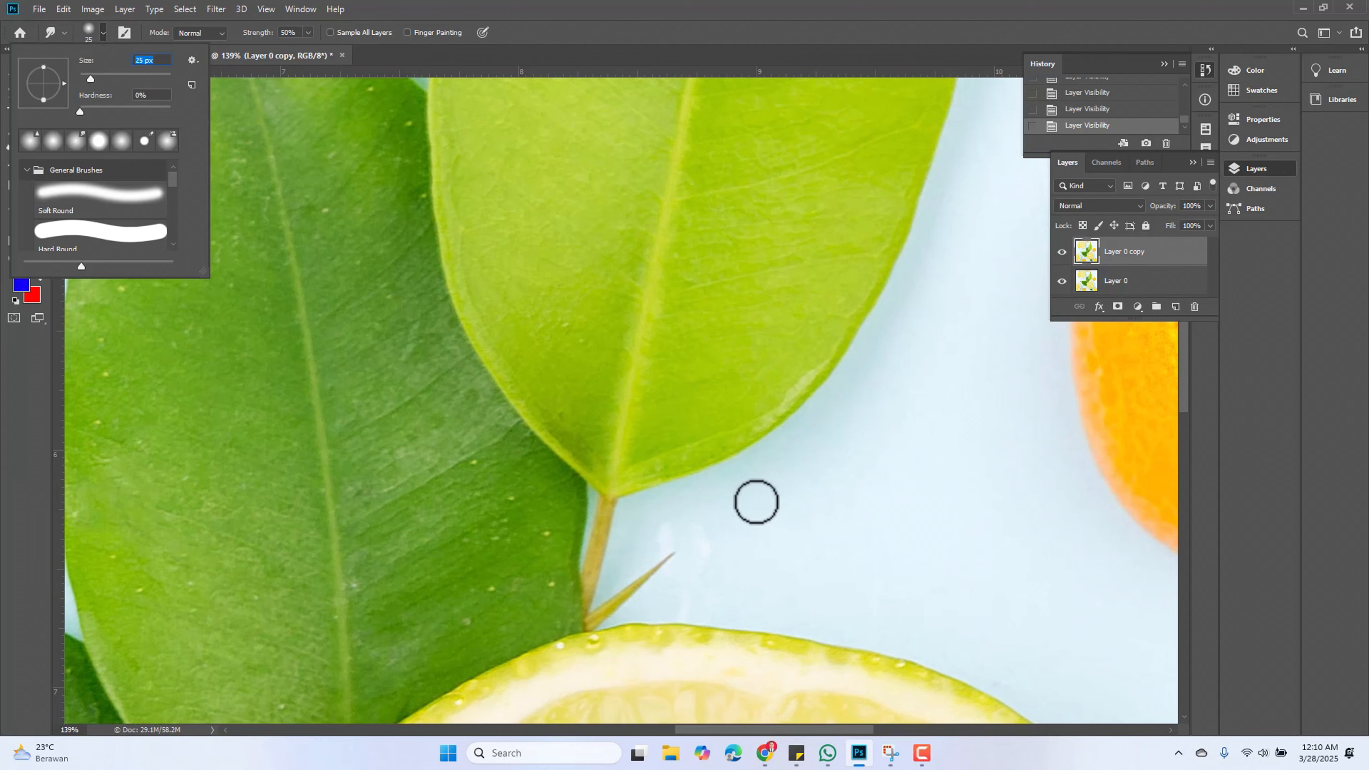
drag(660, 563, 738, 518)
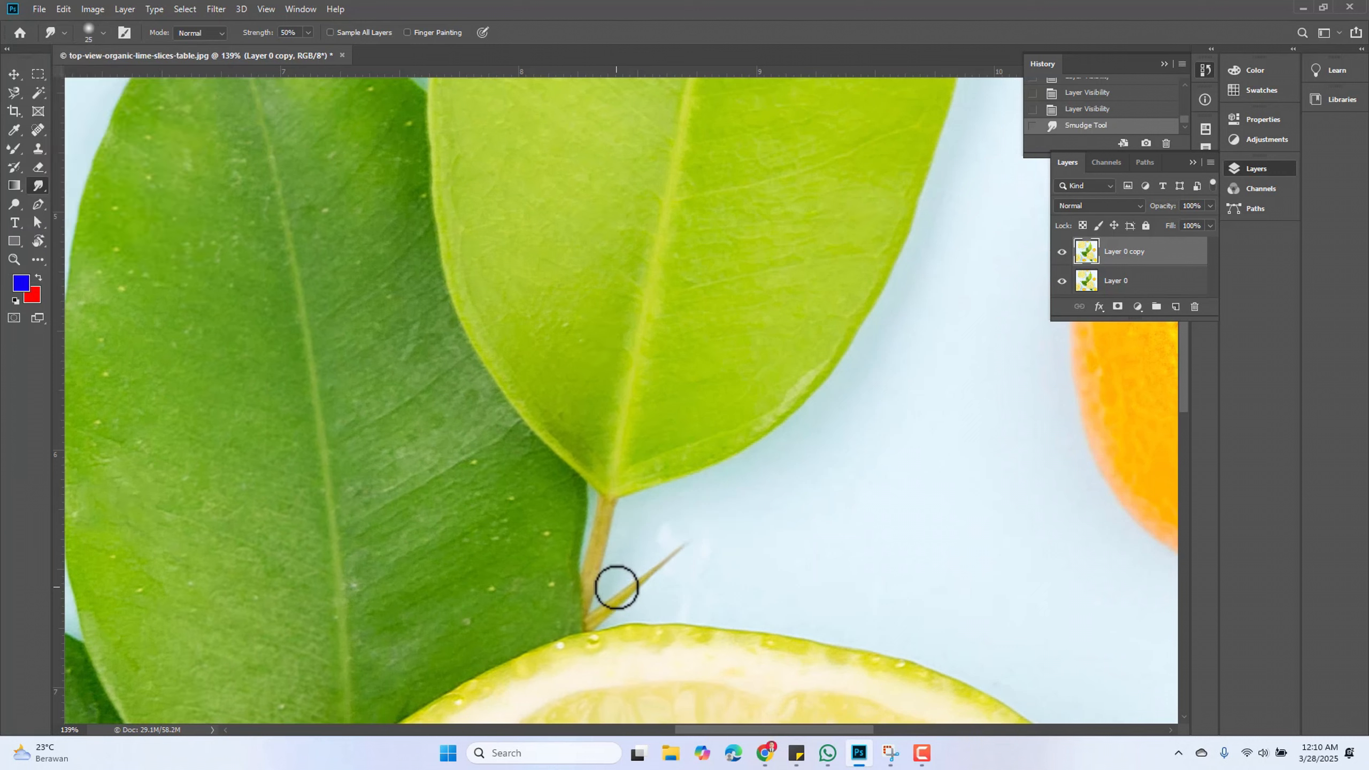
scroll(494, 538, up, 10)
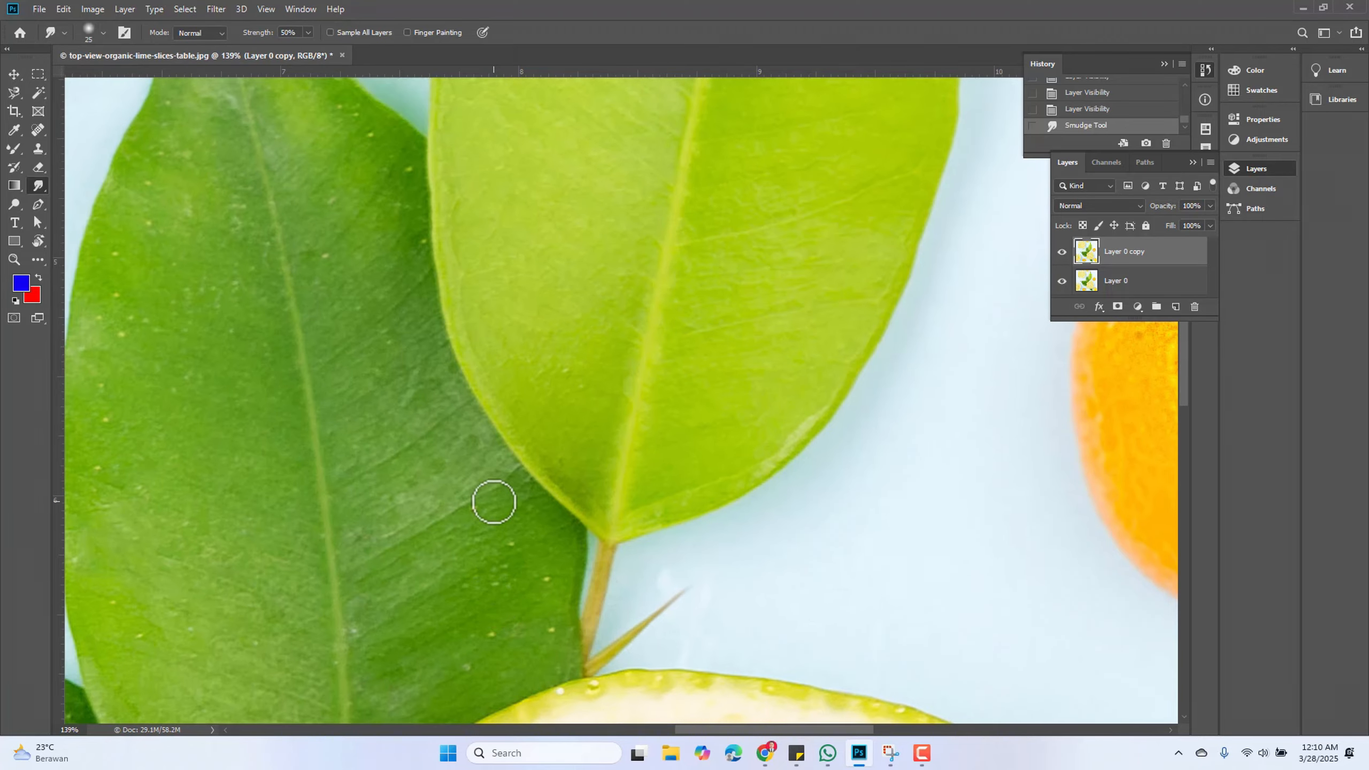
scroll(778, 535, down, 2)
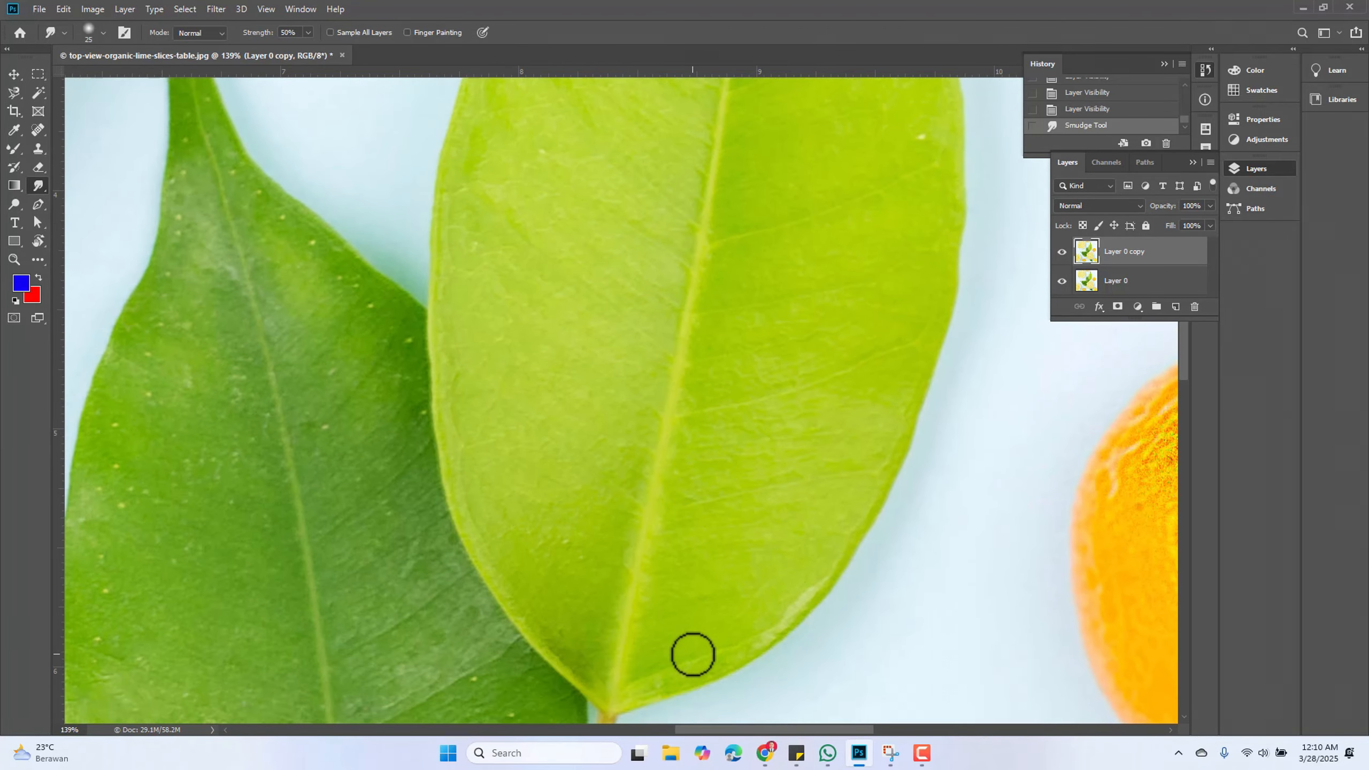
Smudge the light green leaf's right edge with several strokes, pushing background into the leaf to give it a jagged outline
mouse_move(694, 651)
mouse_down()
mouse_move(766, 694)
mouse_move(675, 561)
mouse_up()
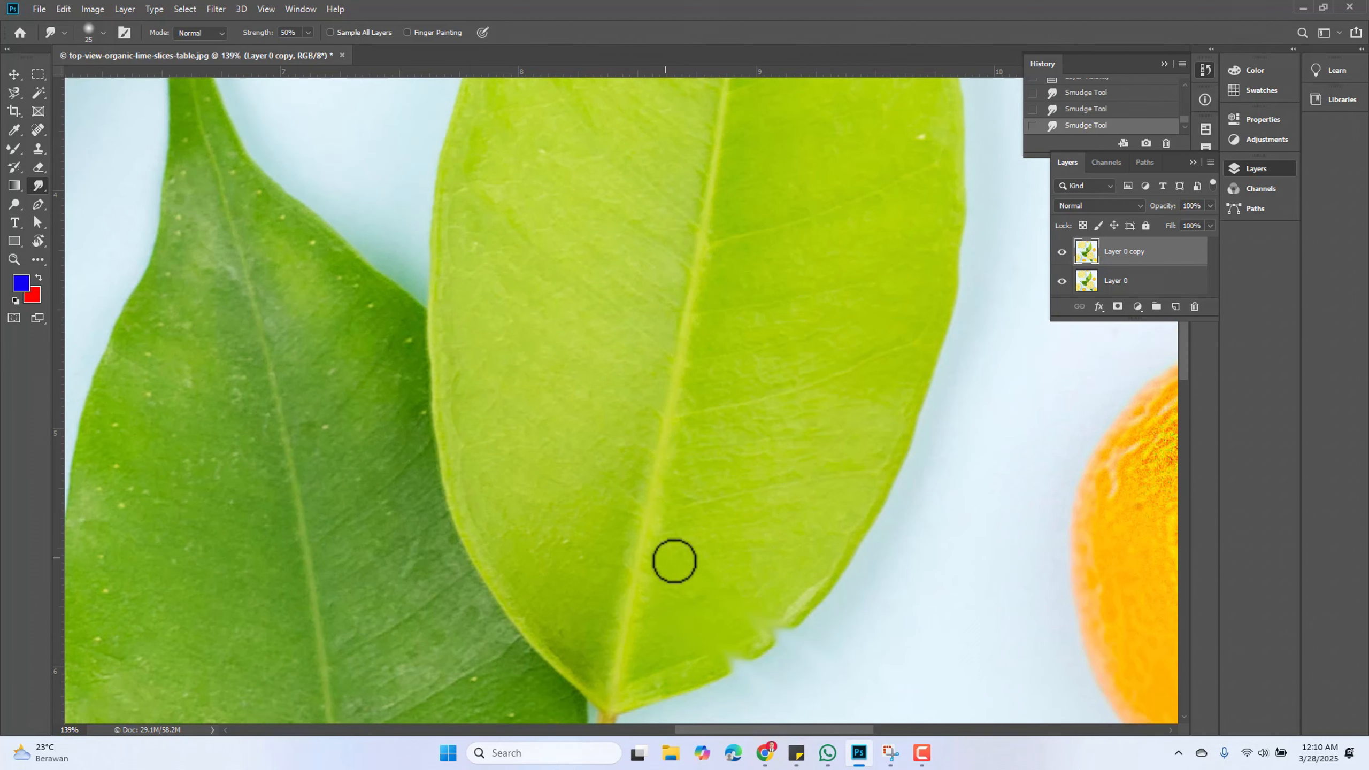
drag(895, 593, 710, 480)
drag(927, 506, 857, 433)
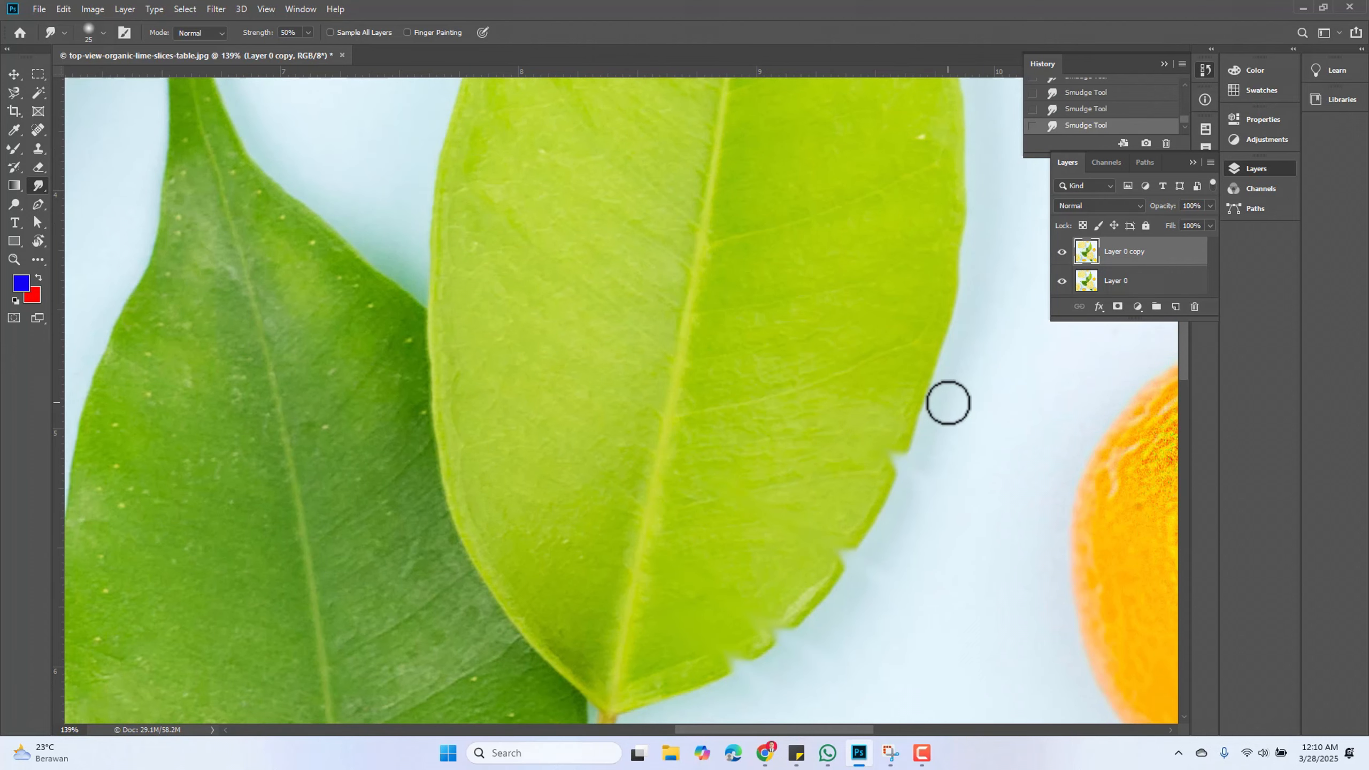
scroll(944, 479, up, 2)
drag(1010, 400, 821, 334)
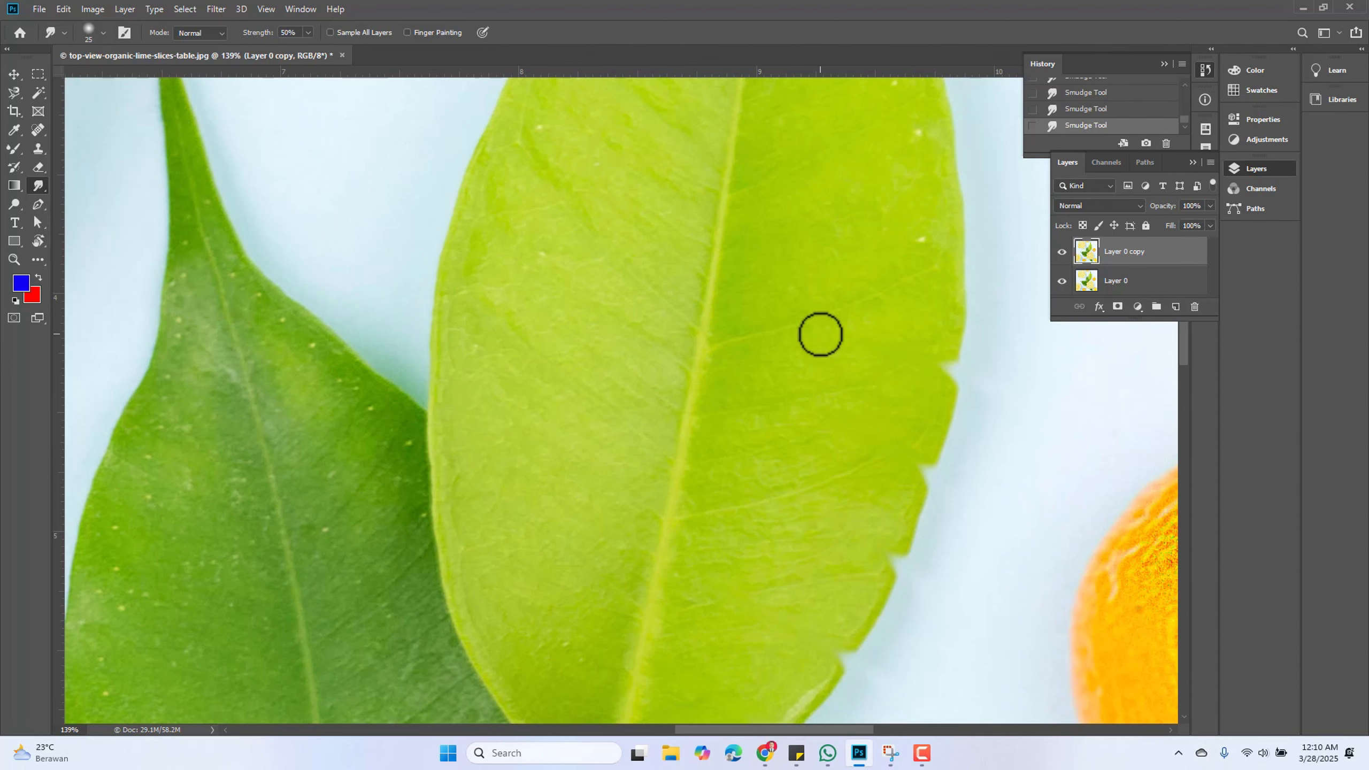
Toggle the copy layer's visibility repeatedly to compare the smudged leaf with the original
scroll(971, 168, up, 1)
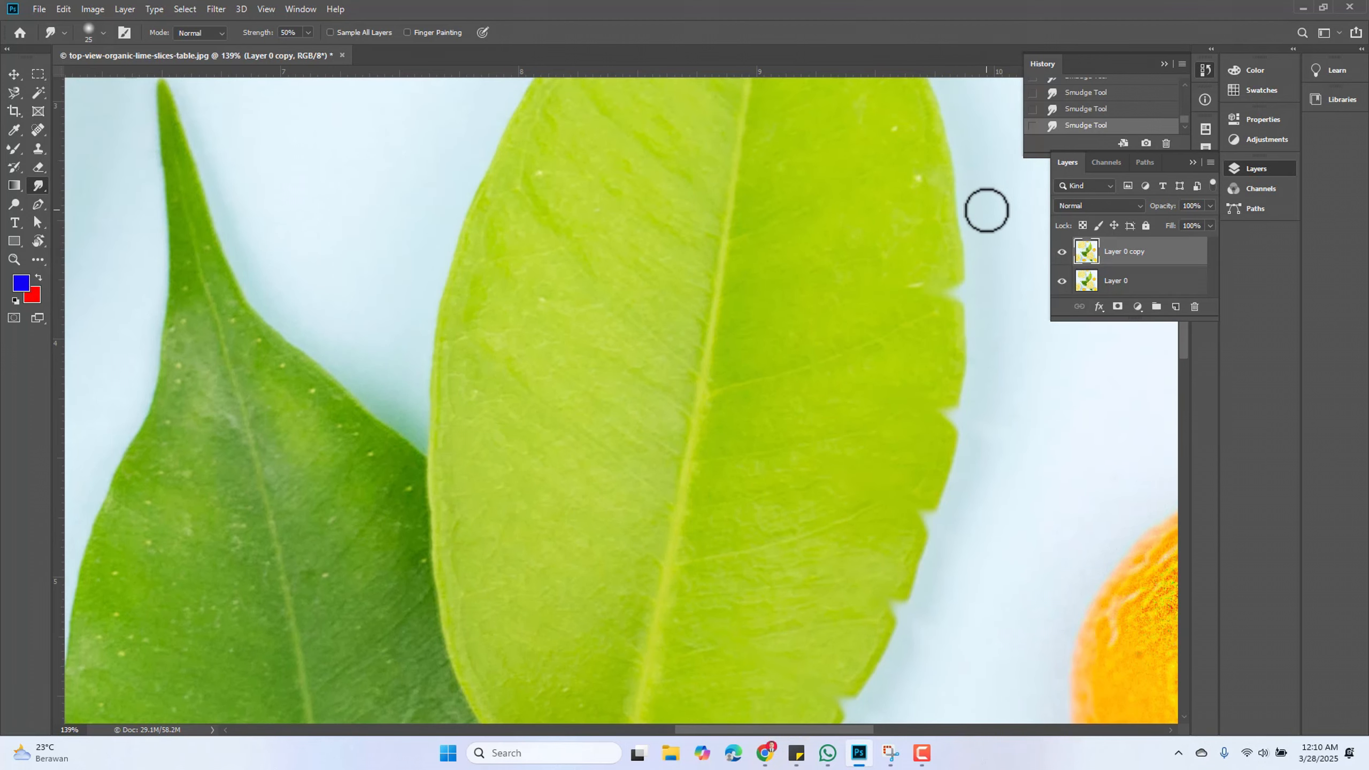
scroll(937, 140, up, 2)
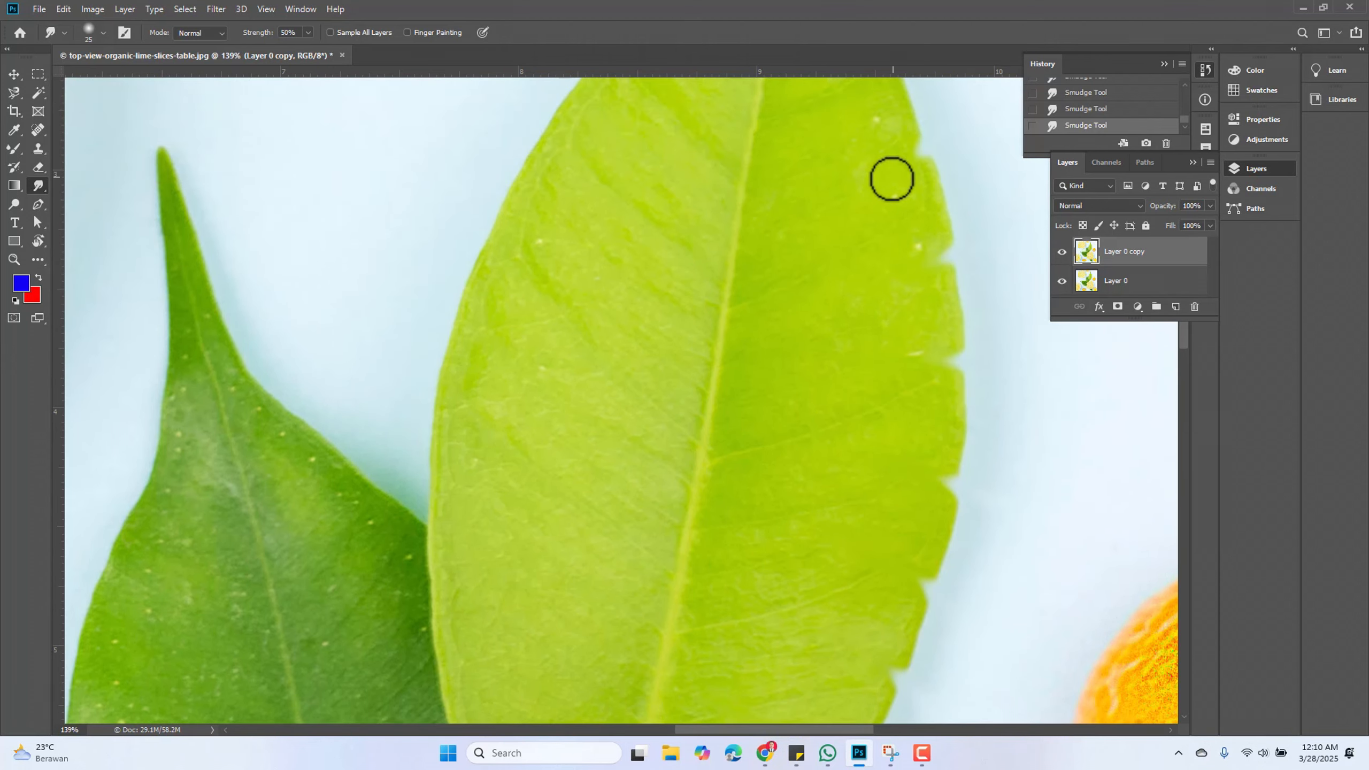
scroll(893, 261, up, 2)
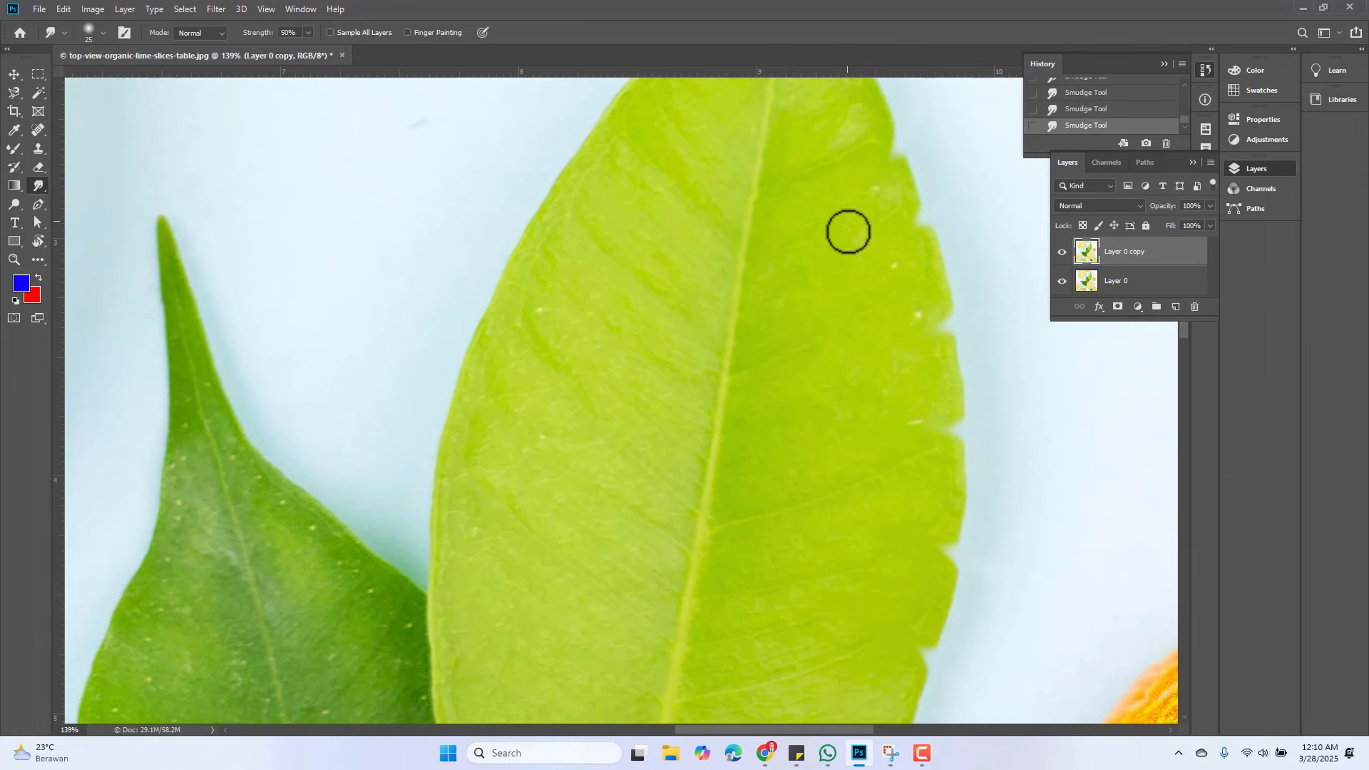
scroll(847, 230, up, 1)
scroll(863, 166, up, 1)
scroll(888, 133, down, 5)
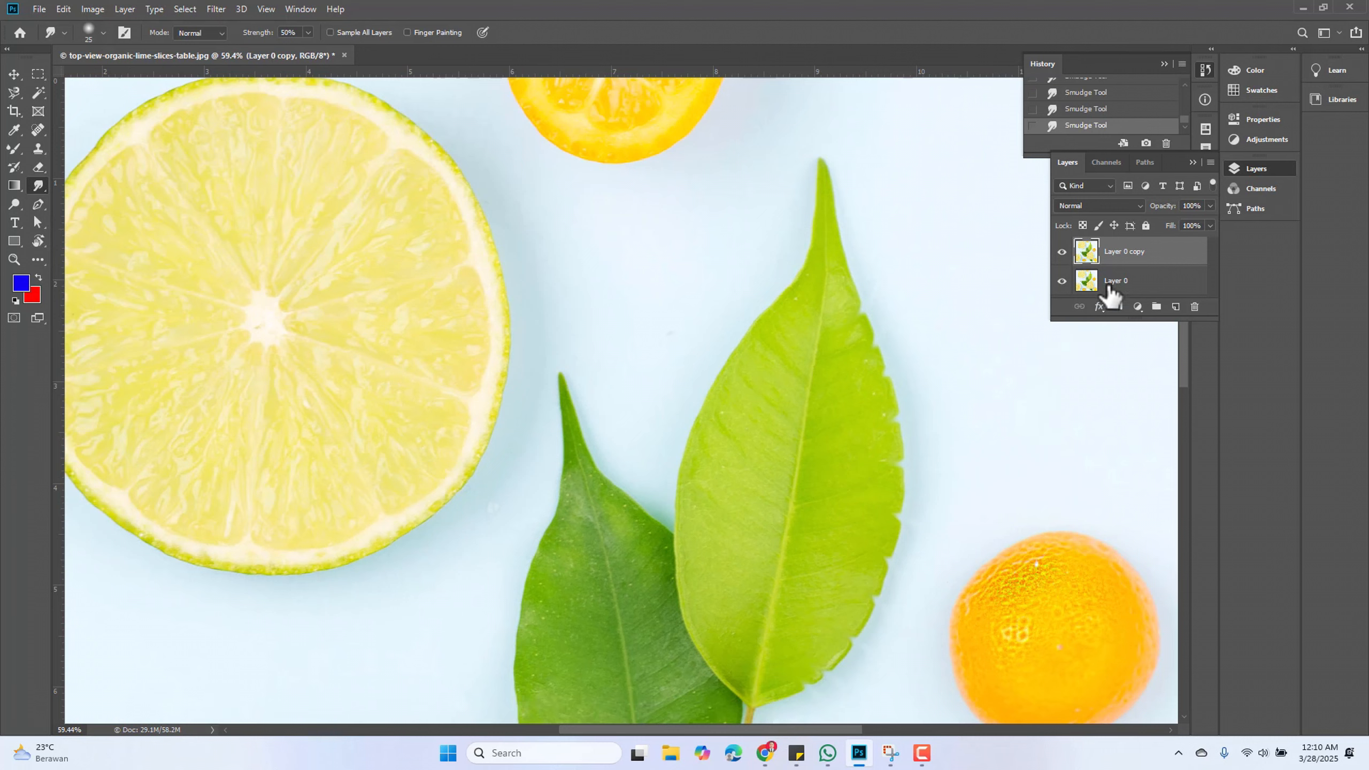
click(1061, 252)
click(1062, 252)
scroll(853, 531, down, 2)
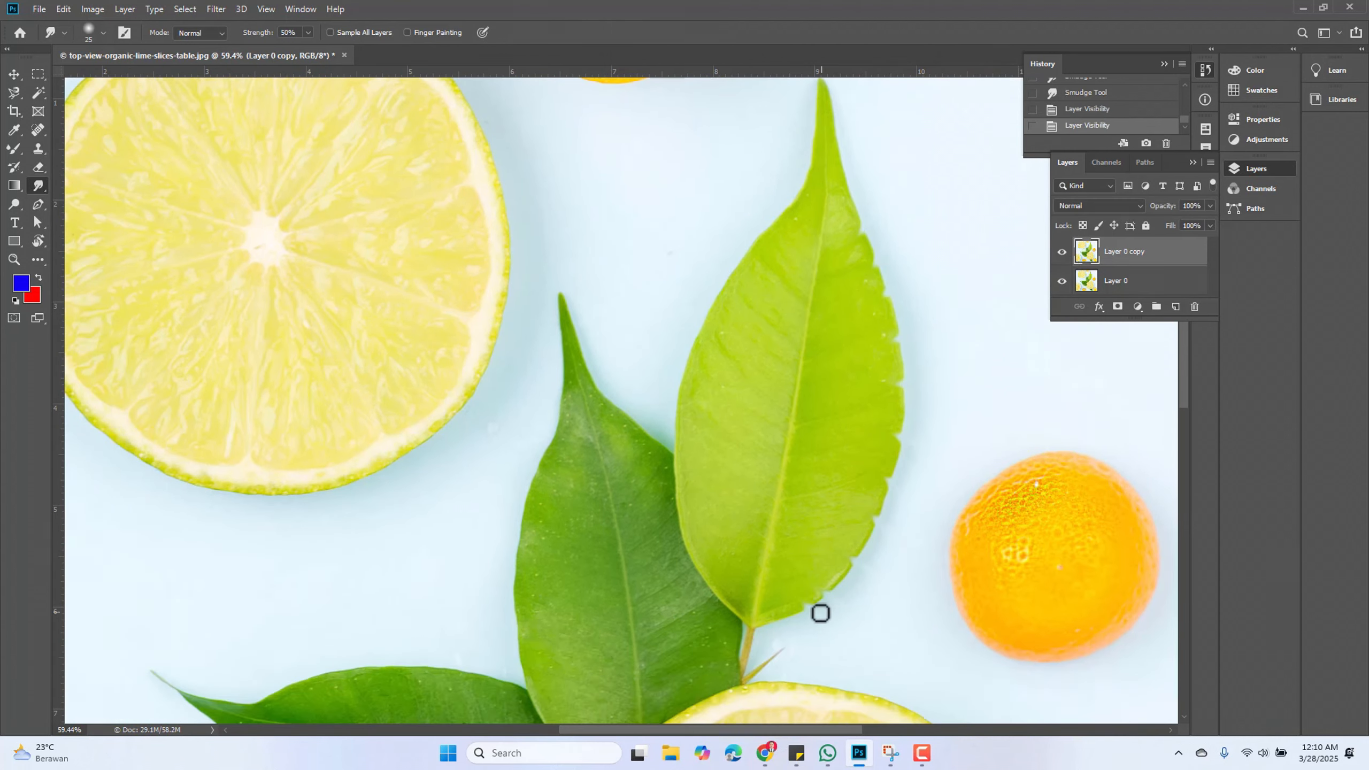
click(1062, 252)
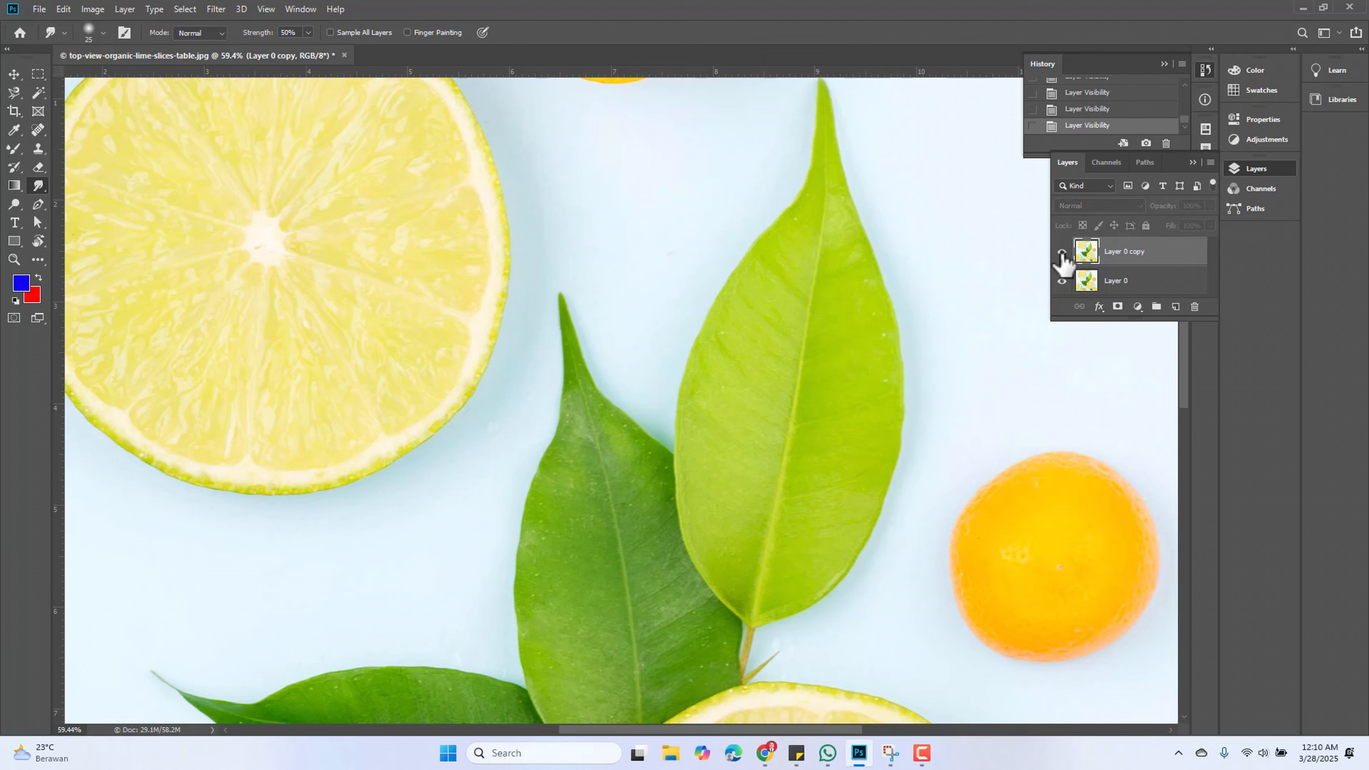
click(1062, 252)
click(1061, 252)
click(1061, 252)
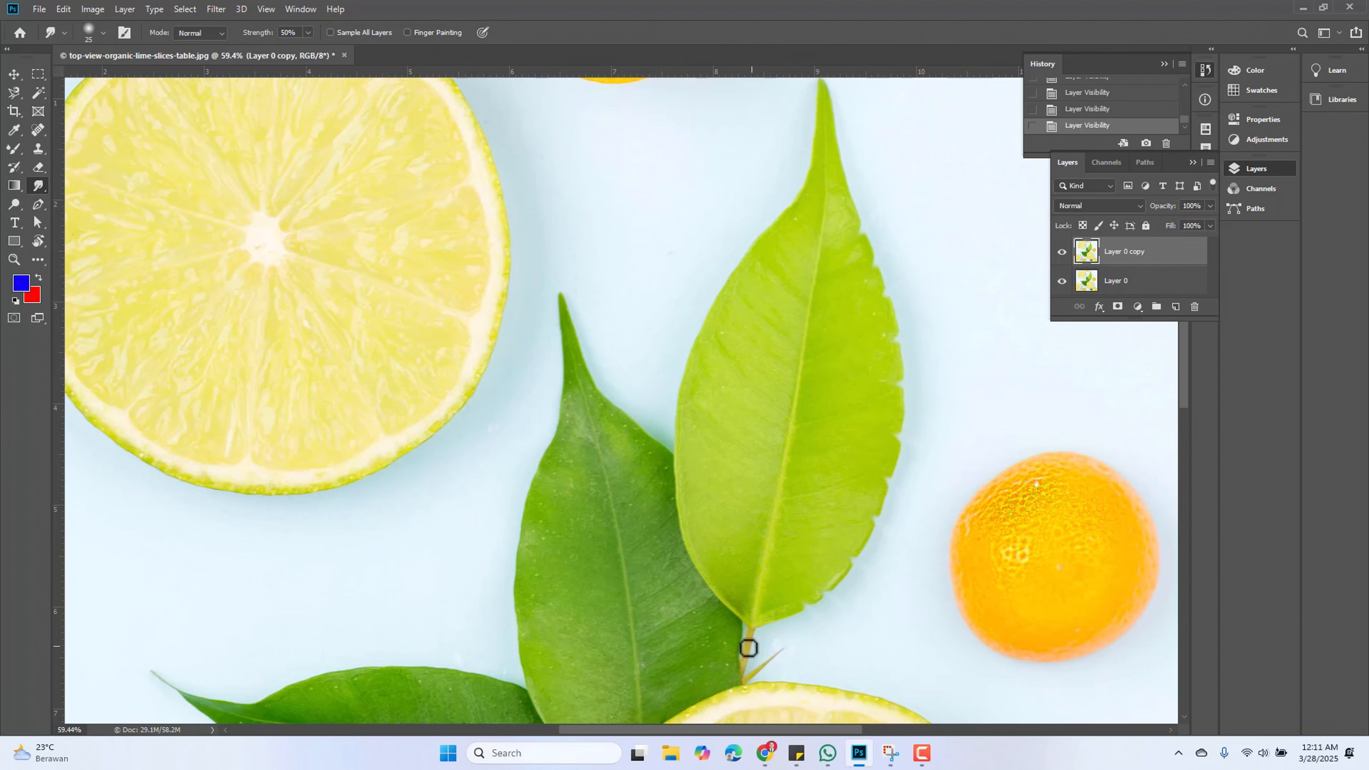
Switch to the Blur Tool
scroll(748, 647, down, 3)
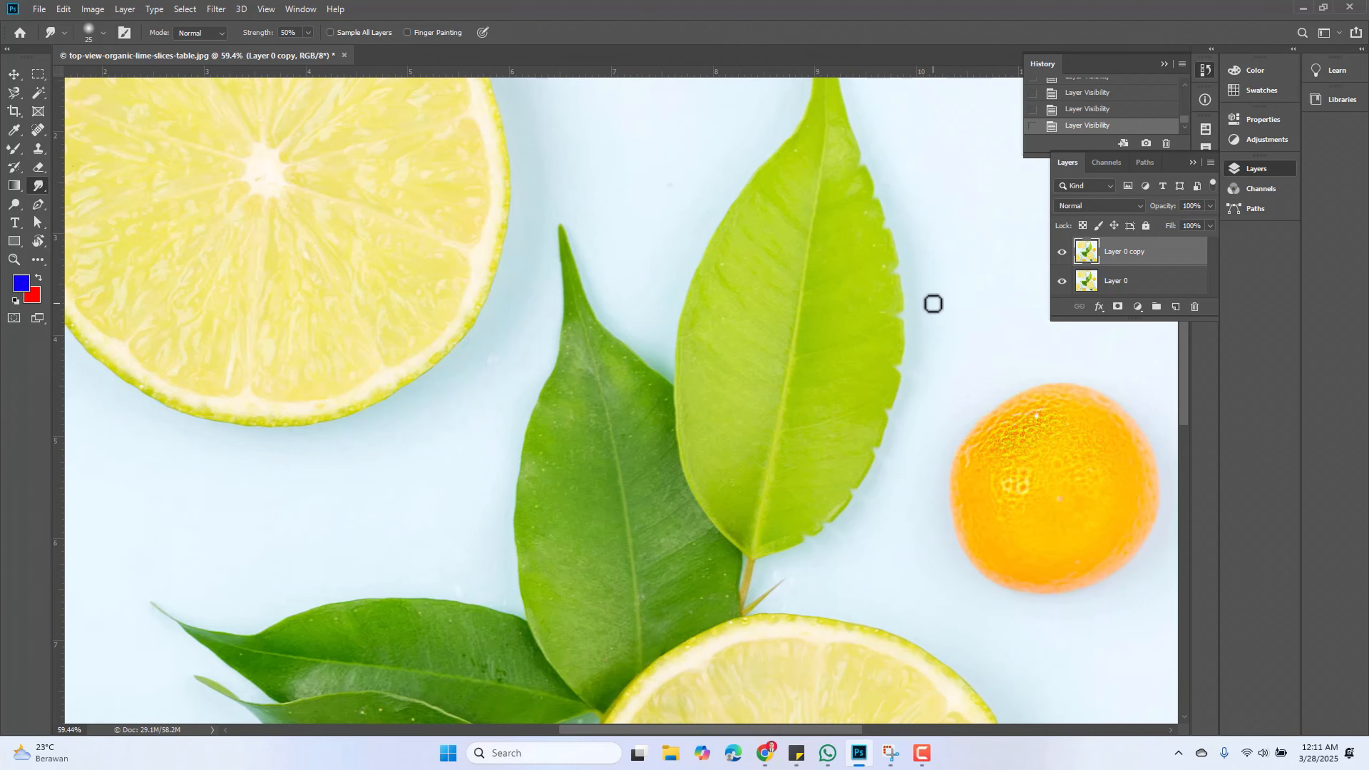
right_click(39, 186)
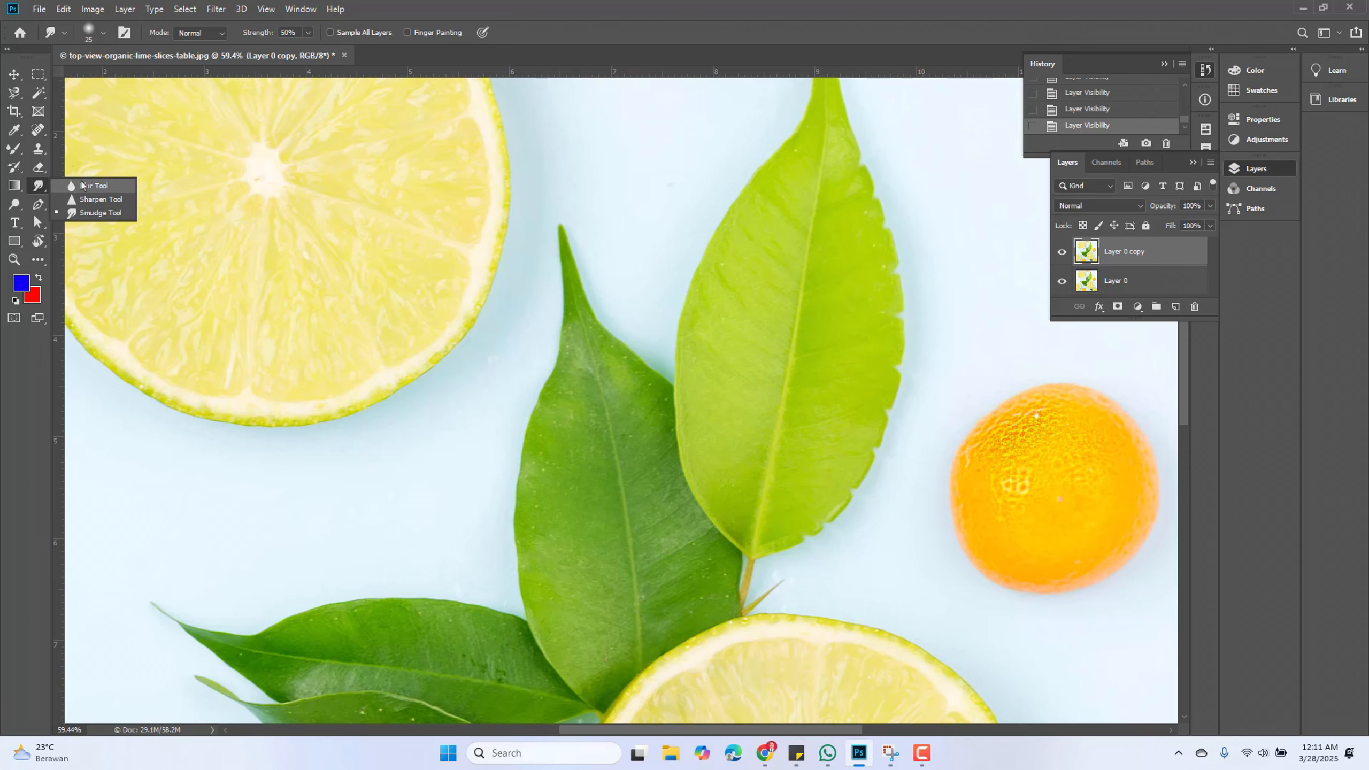
click(102, 186)
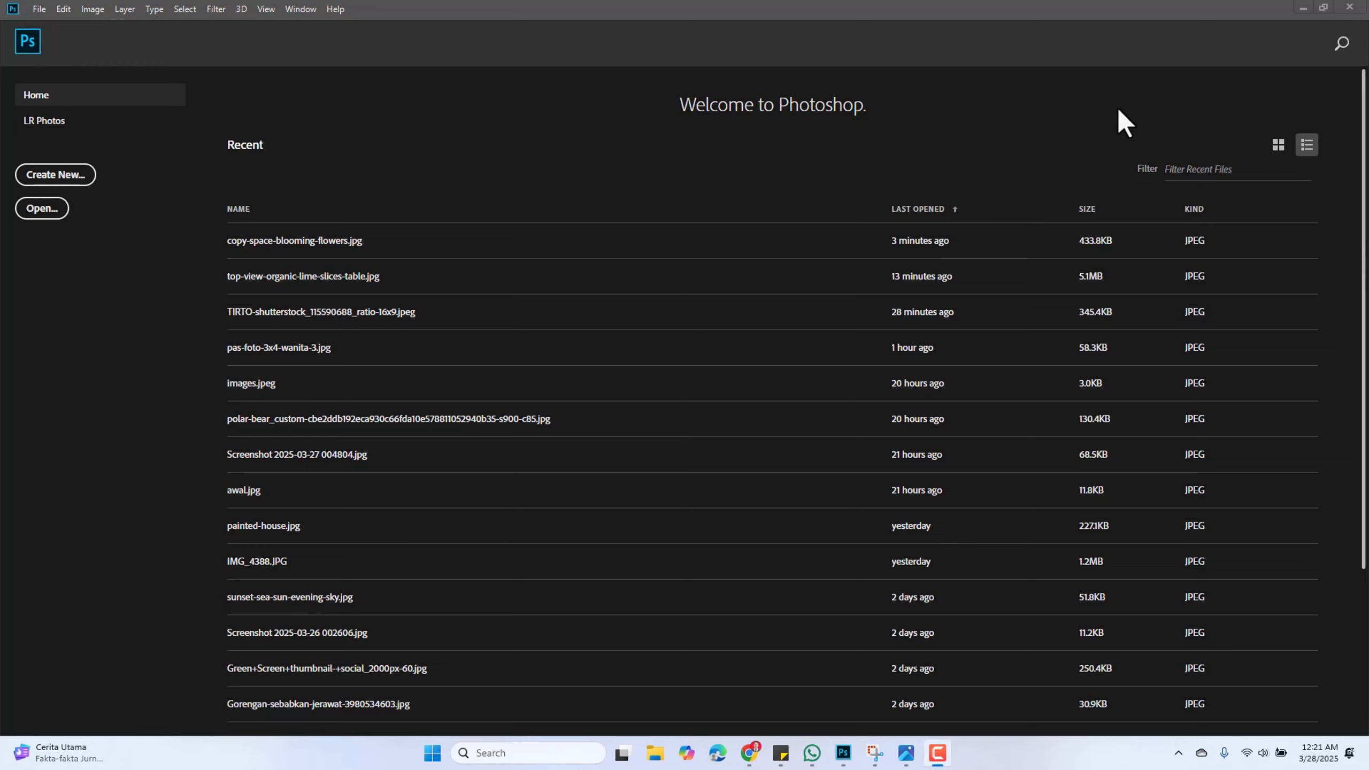
Open copy-space-blooming-flowers.jpg from the Downloads folder
click(40, 9)
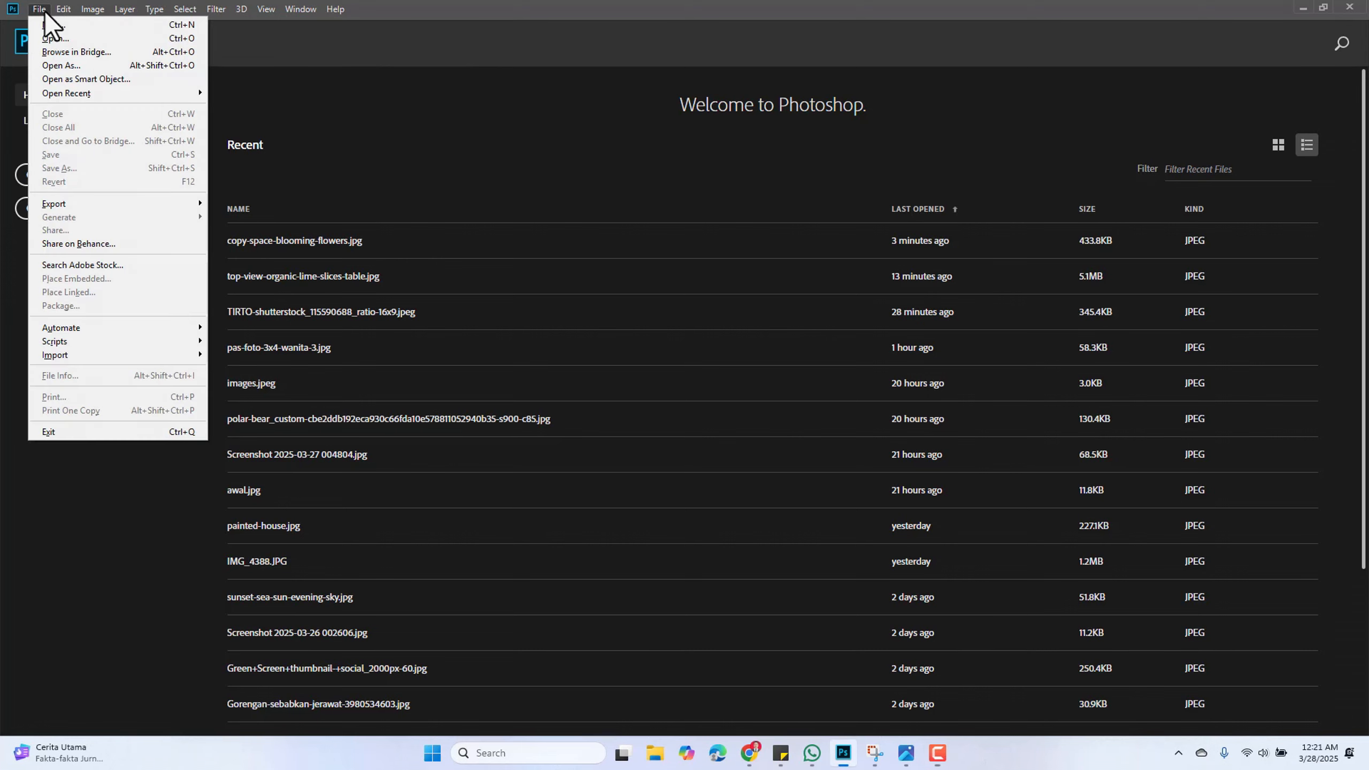
click(56, 38)
click(181, 173)
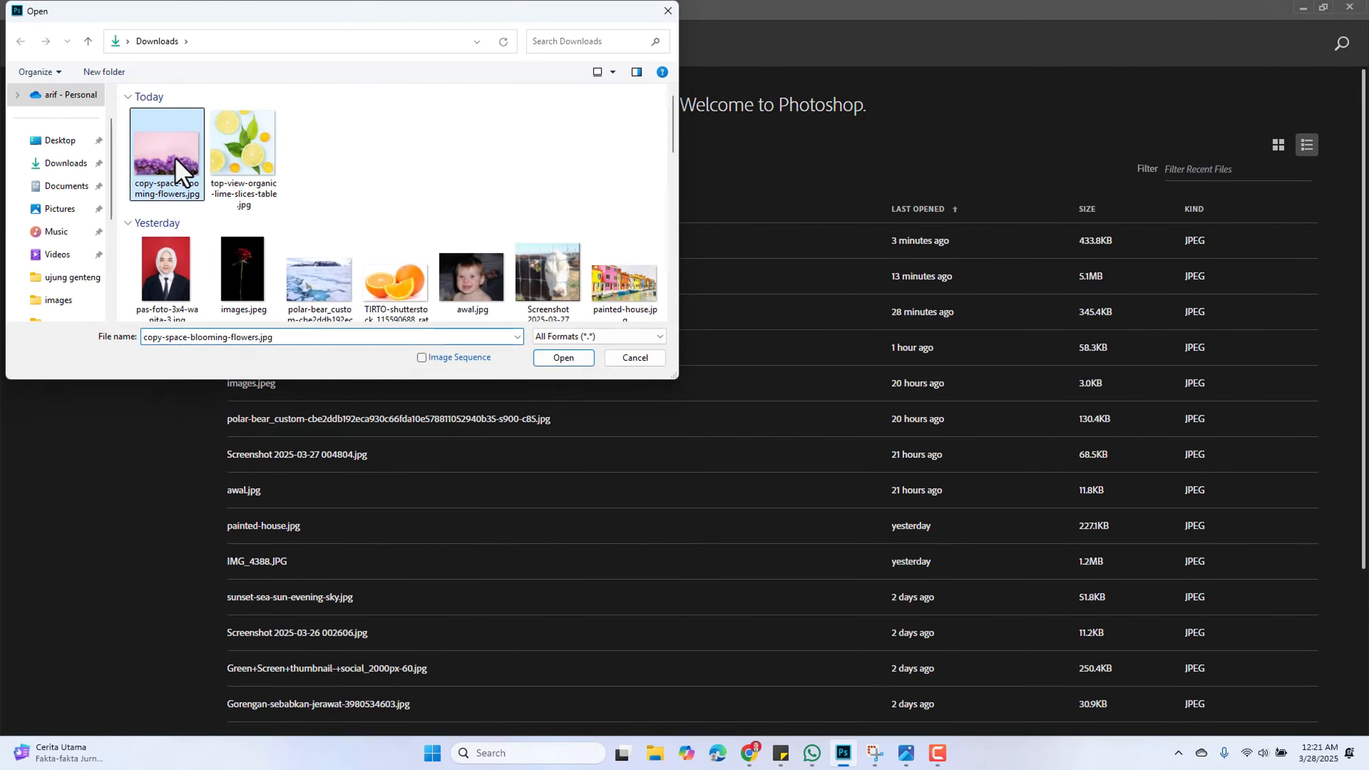
click(563, 358)
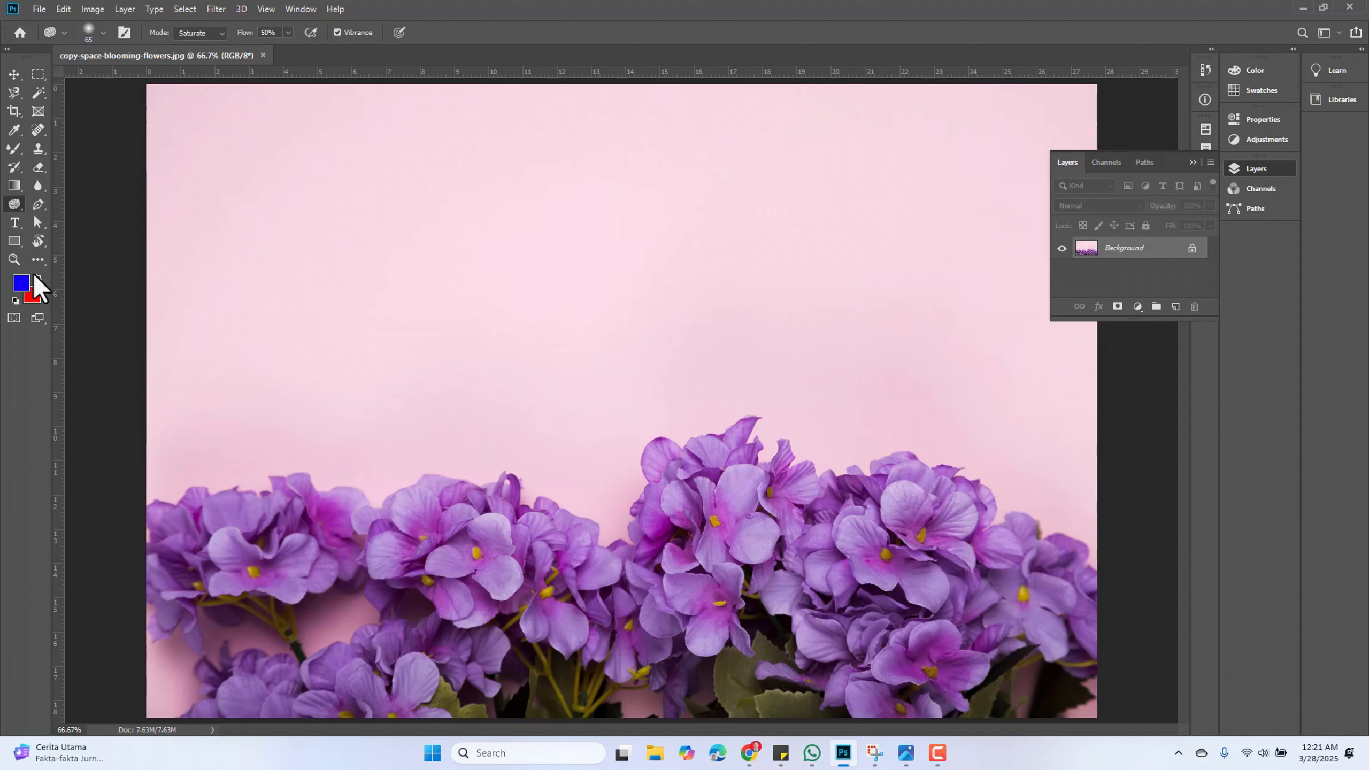
Switch to the Dodge Tool and set its range to Midtones
right_click(15, 203)
click(43, 202)
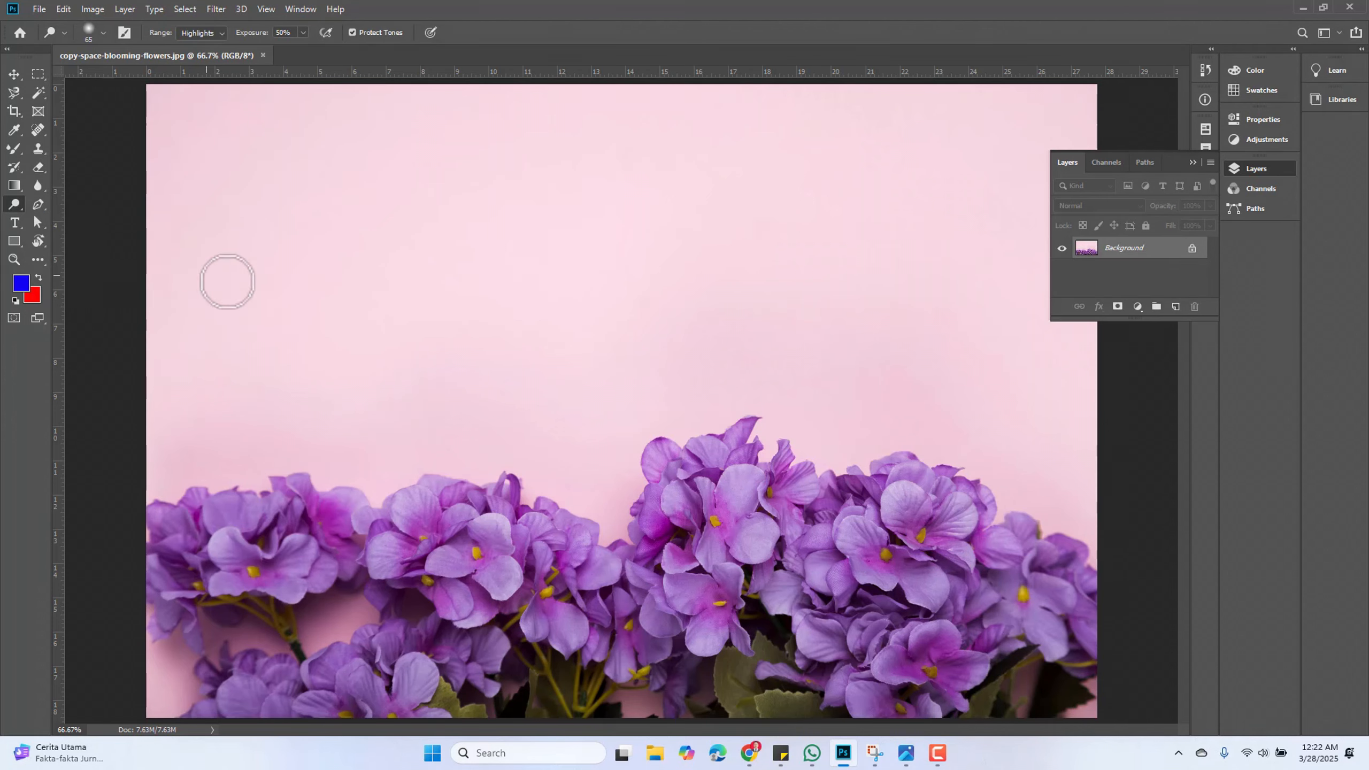
scroll(464, 552, up, 2)
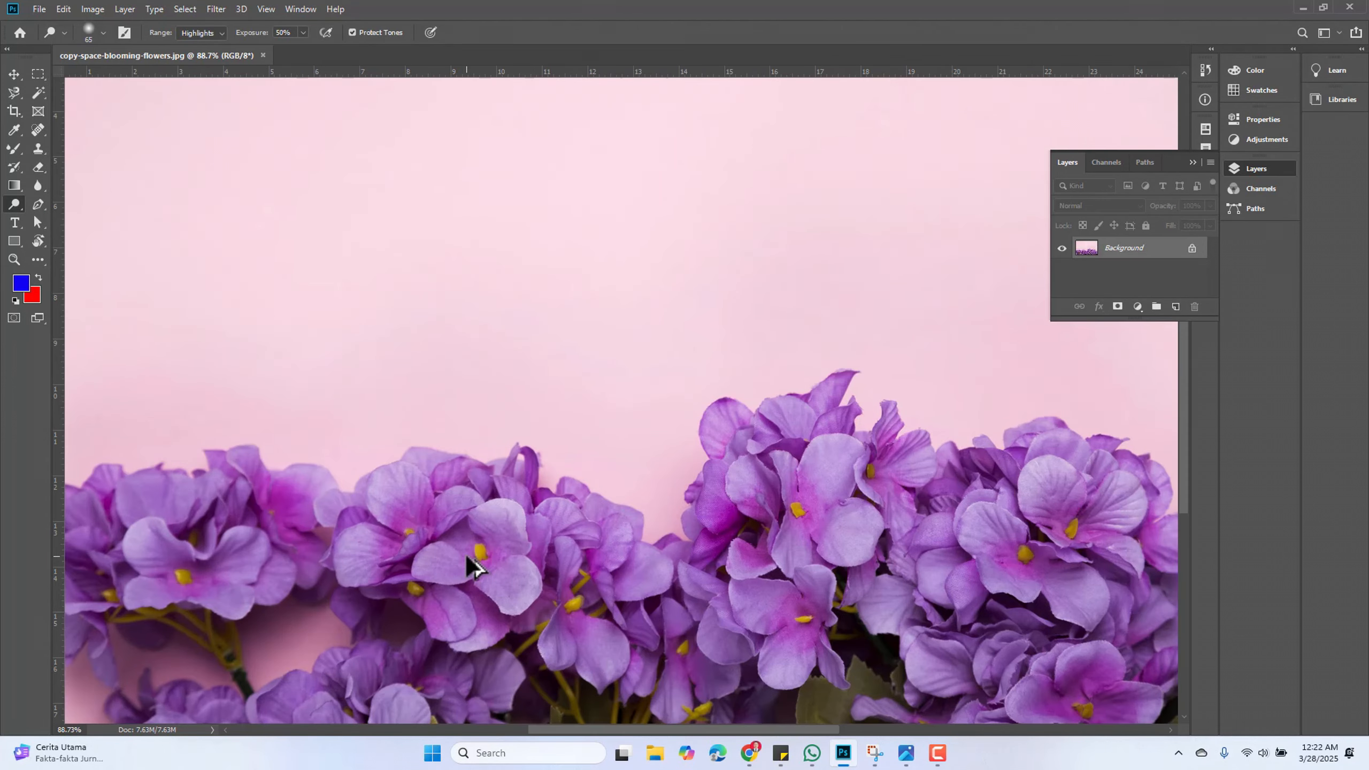
click(220, 34)
click(215, 34)
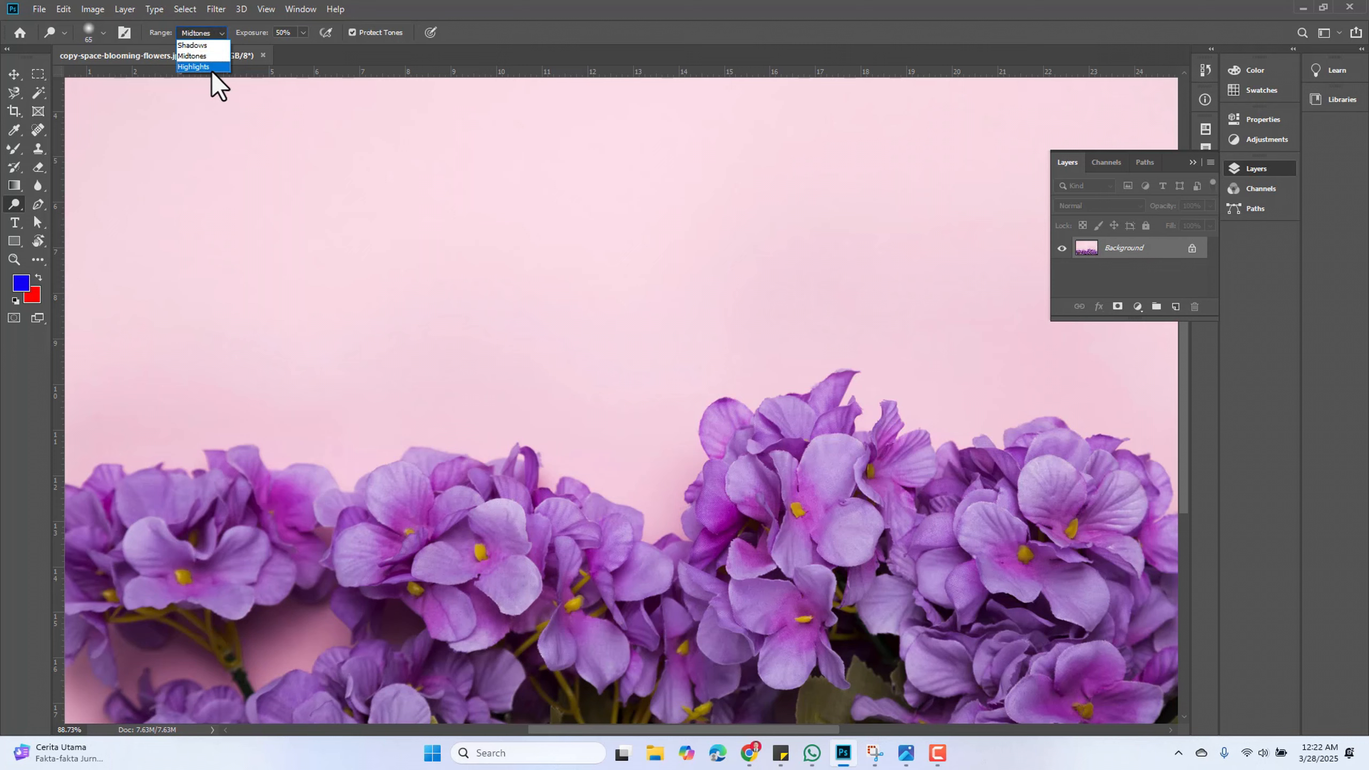
click(211, 56)
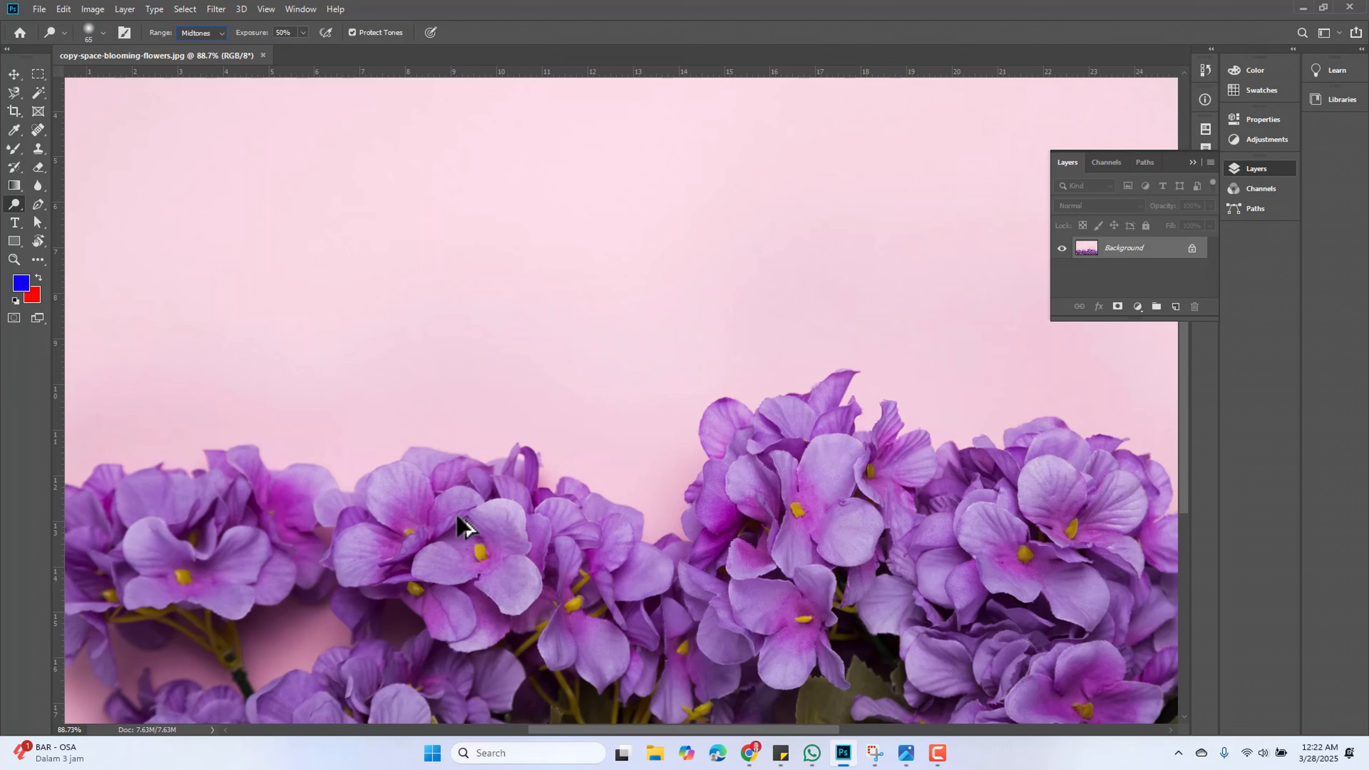
Dodge the purple flower petals with short strokes to lighten them
drag(456, 533, 455, 450)
scroll(438, 477, up, 4)
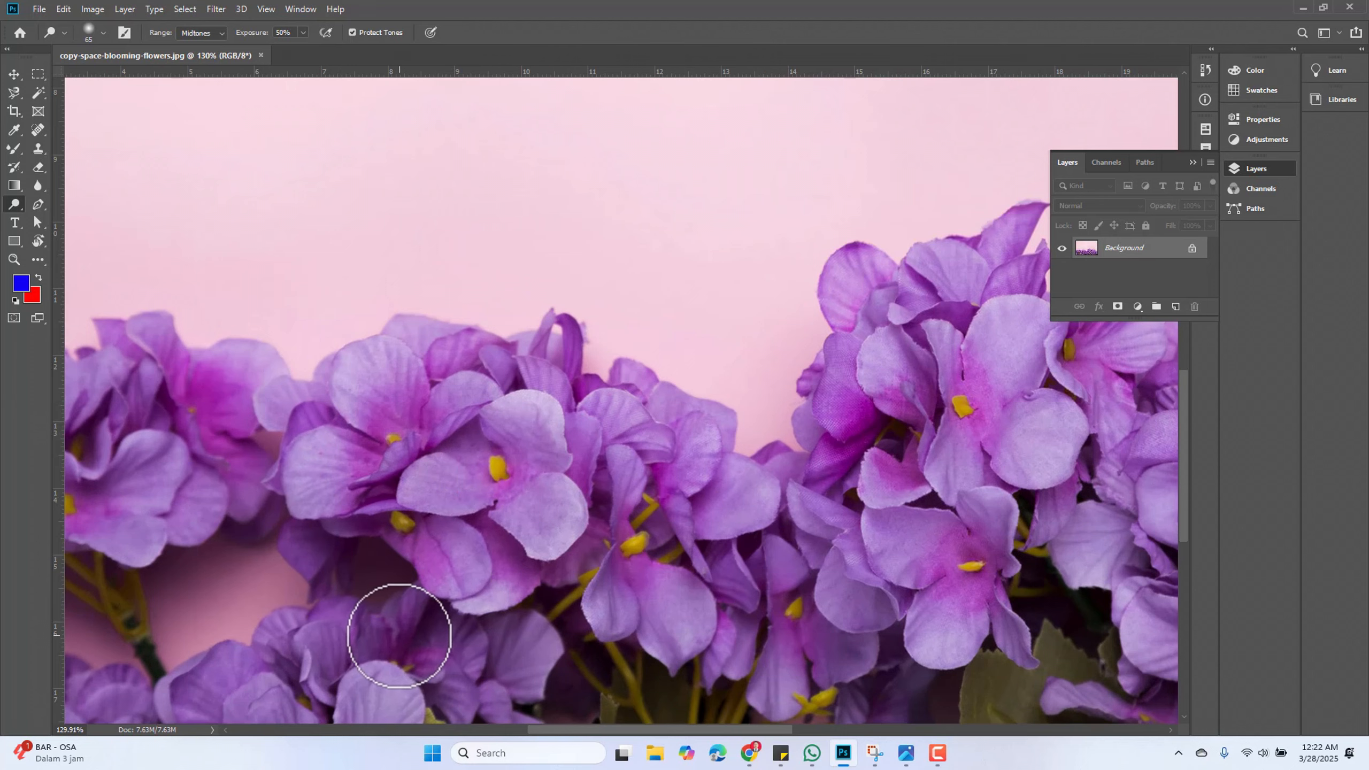
scroll(398, 609, up, 3)
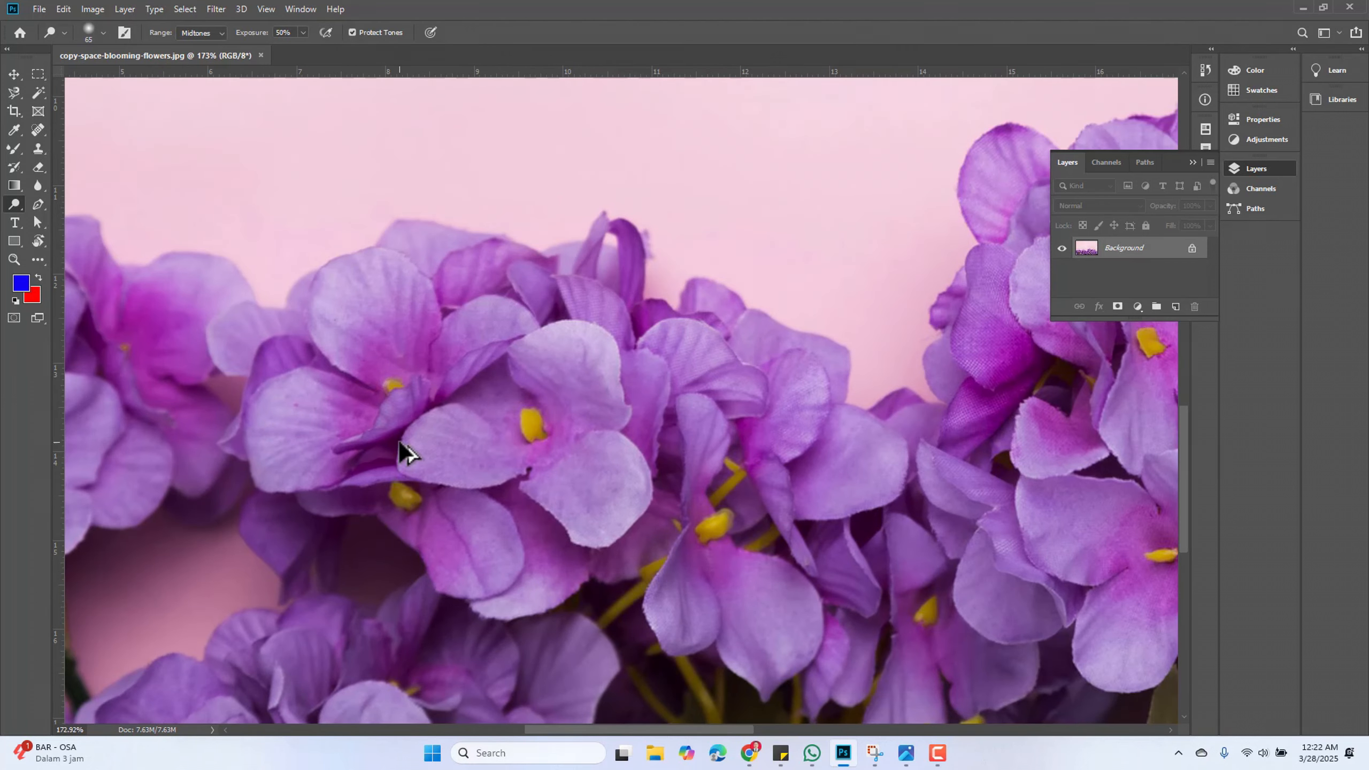
mouse_move(358, 370)
mouse_down()
mouse_move(474, 397)
mouse_move(383, 474)
mouse_move(420, 381)
mouse_move(321, 398)
mouse_move(544, 419)
mouse_move(504, 342)
mouse_move(363, 351)
mouse_move(501, 502)
mouse_move(325, 394)
mouse_up()
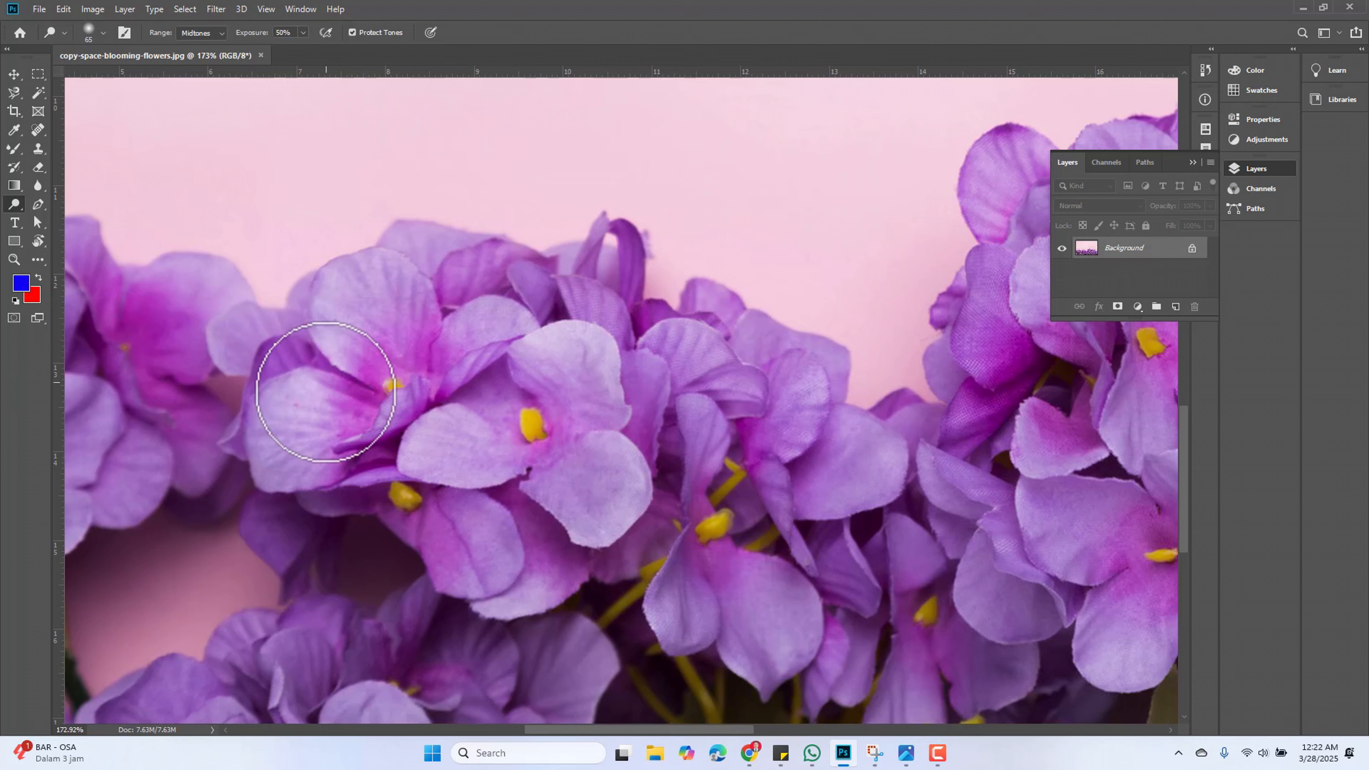
Set the Dodge range to Highlights and dodge the pink background just above the central flowers
click(221, 34)
mouse_move(566, 305)
mouse_down()
mouse_move(670, 372)
mouse_move(482, 301)
mouse_move(526, 271)
mouse_move(619, 336)
mouse_move(656, 535)
mouse_move(667, 509)
mouse_move(632, 564)
mouse_move(654, 538)
mouse_up()
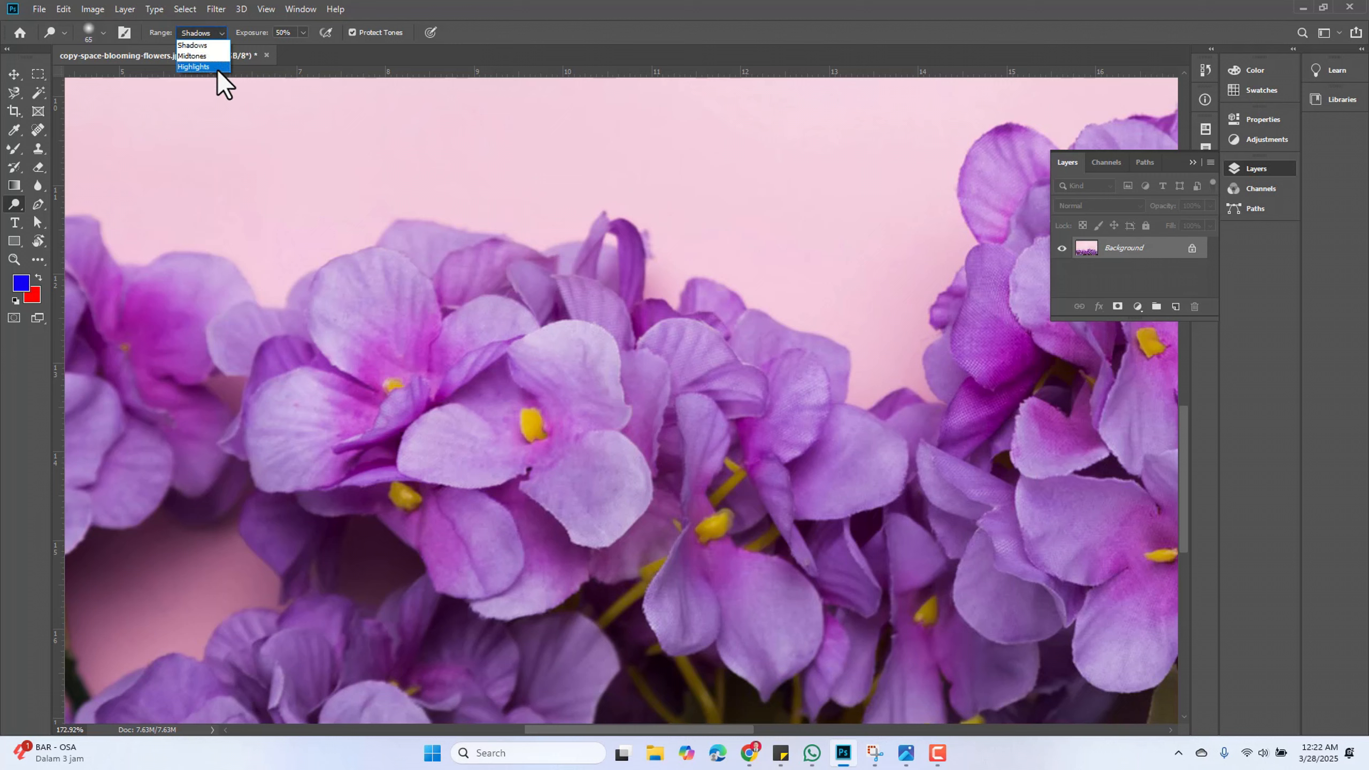
drag(599, 236, 650, 302)
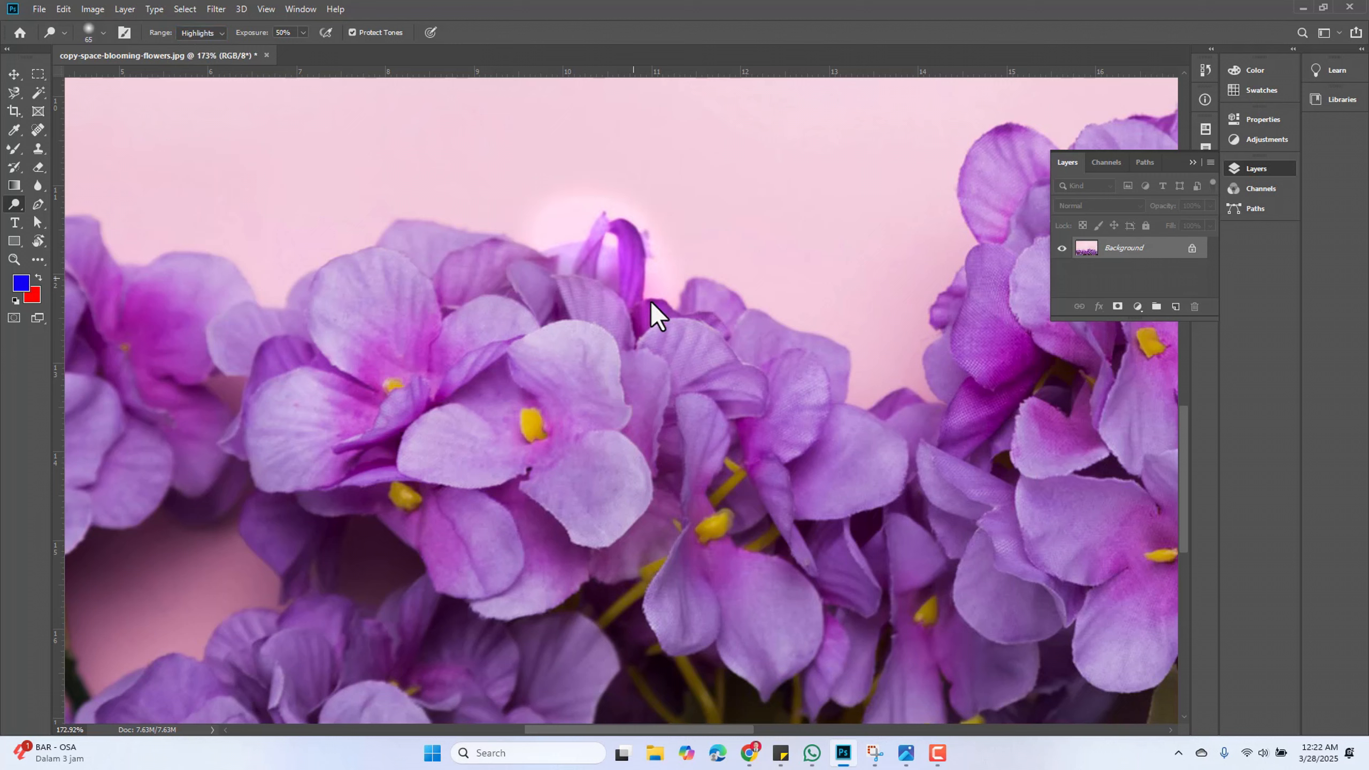
Undo that stroke and dodge a wide band of the pink background along the flower tops
key(ctrl+z)
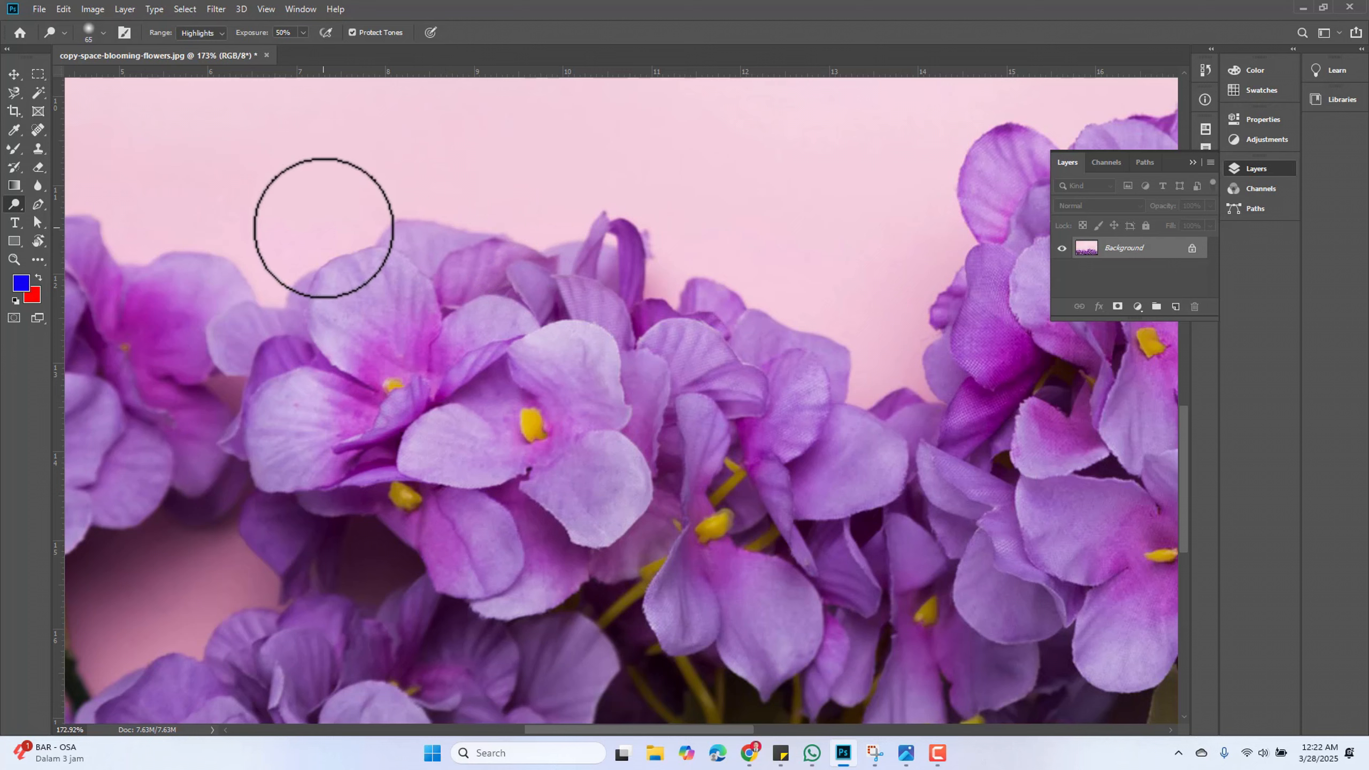
click(285, 243)
mouse_move(305, 233)
mouse_down()
mouse_move(415, 187)
mouse_move(523, 208)
mouse_move(605, 195)
mouse_move(712, 251)
mouse_move(773, 260)
mouse_move(840, 315)
mouse_move(667, 300)
mouse_up()
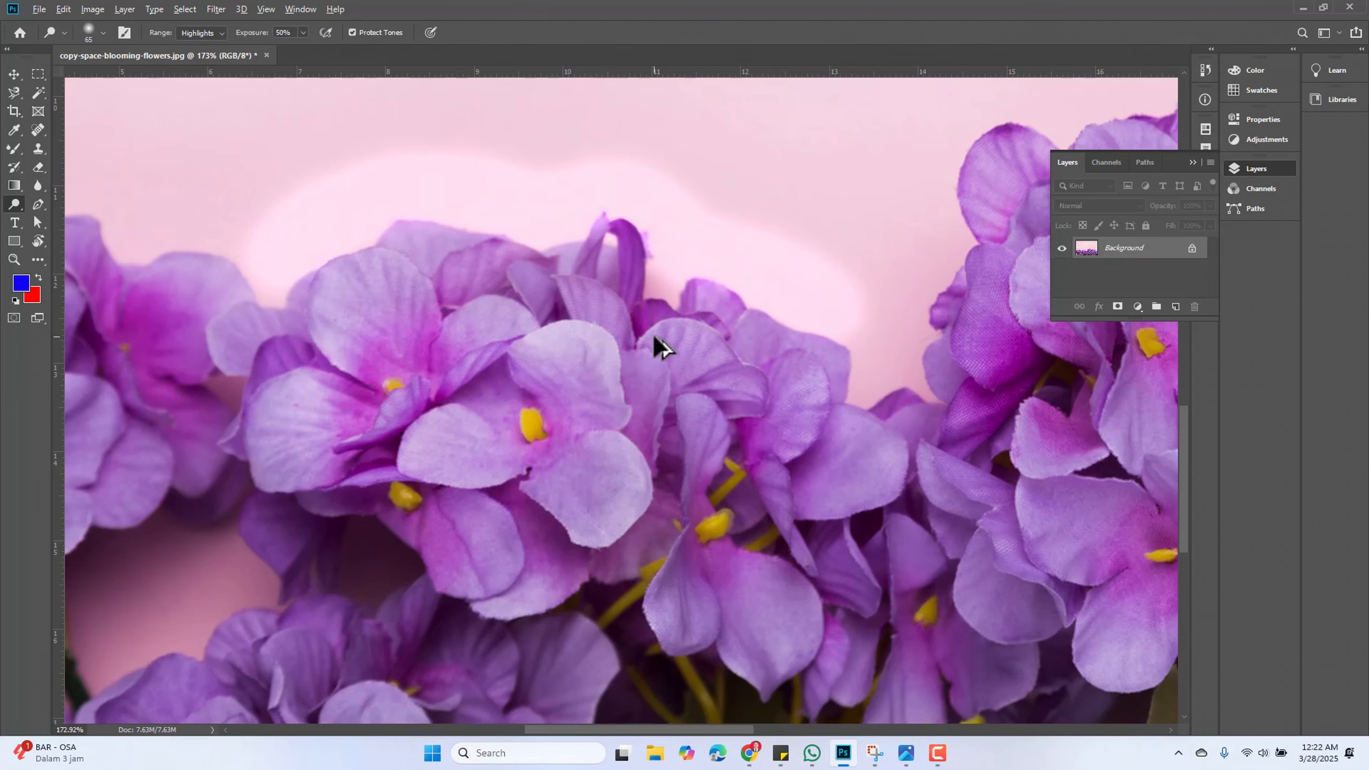
scroll(657, 343, down, 5)
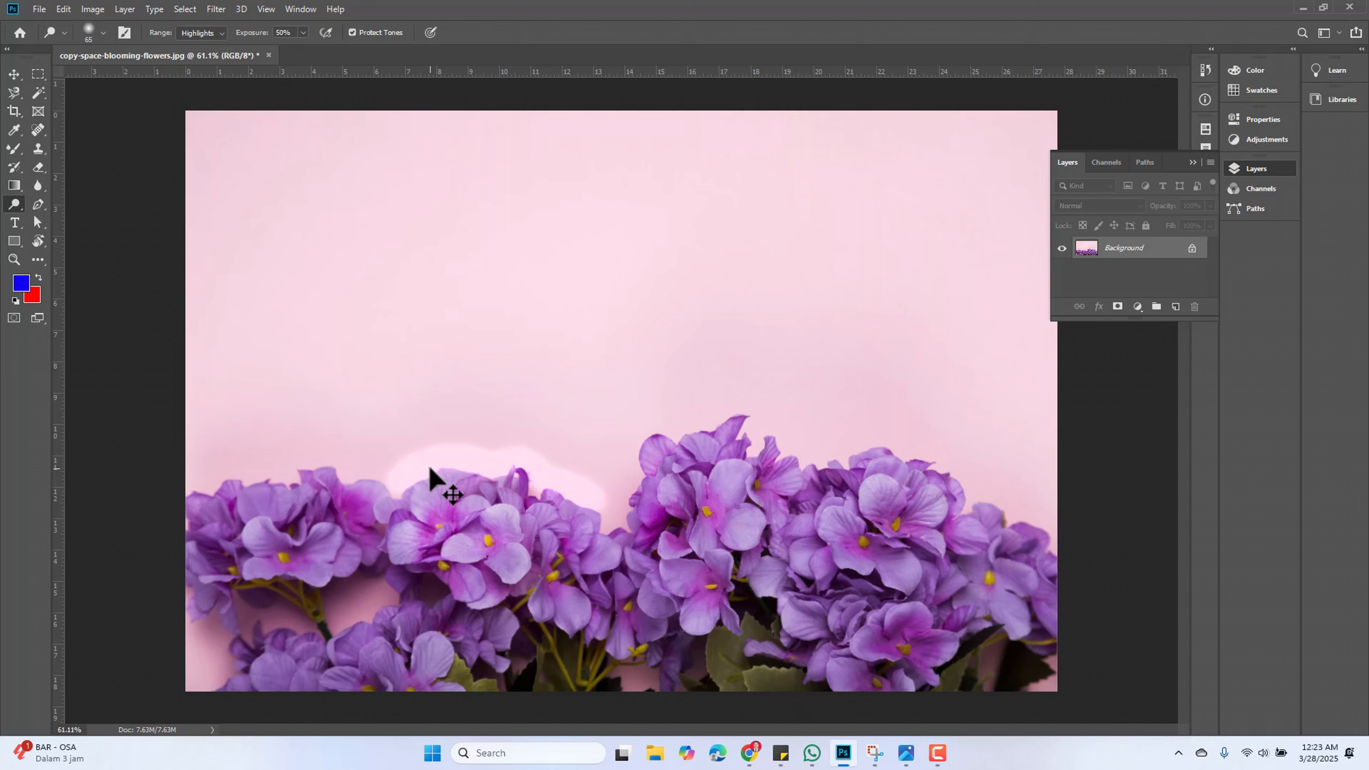
Undo the last three dodge strokes on the background
key(ctrl+z)
key(ctrl+z)
key(ctrl+z)
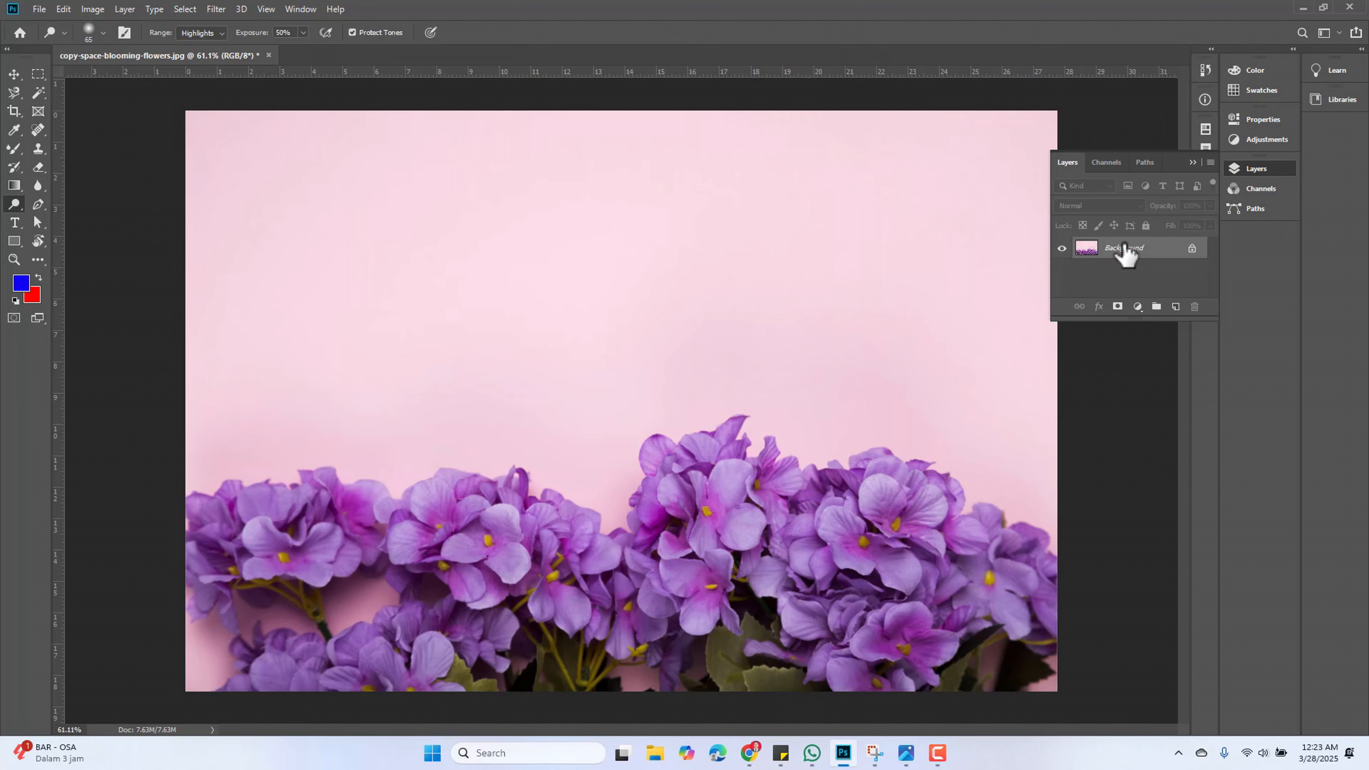
Unlock the Background layer into a regular layer and switch to the Burn Tool
click(1192, 249)
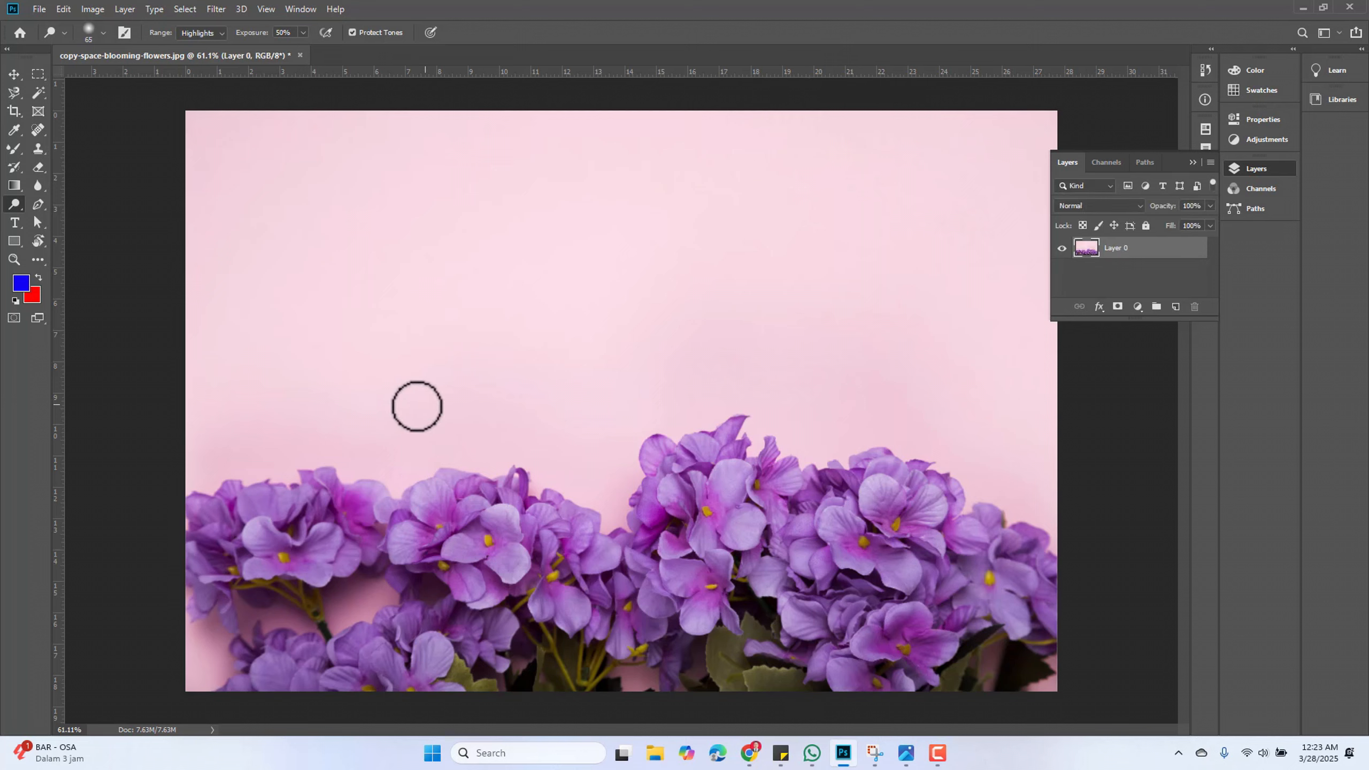
scroll(409, 550, up, 4)
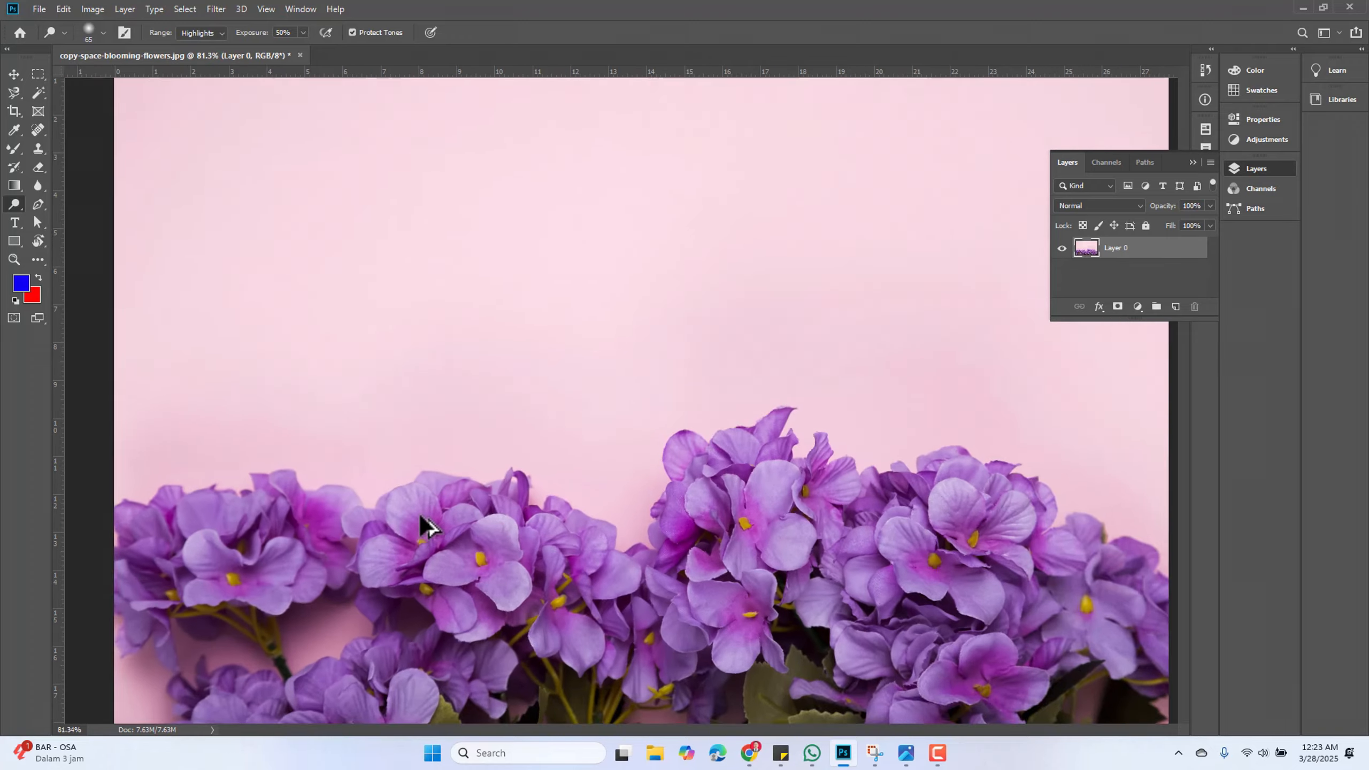
right_click(13, 203)
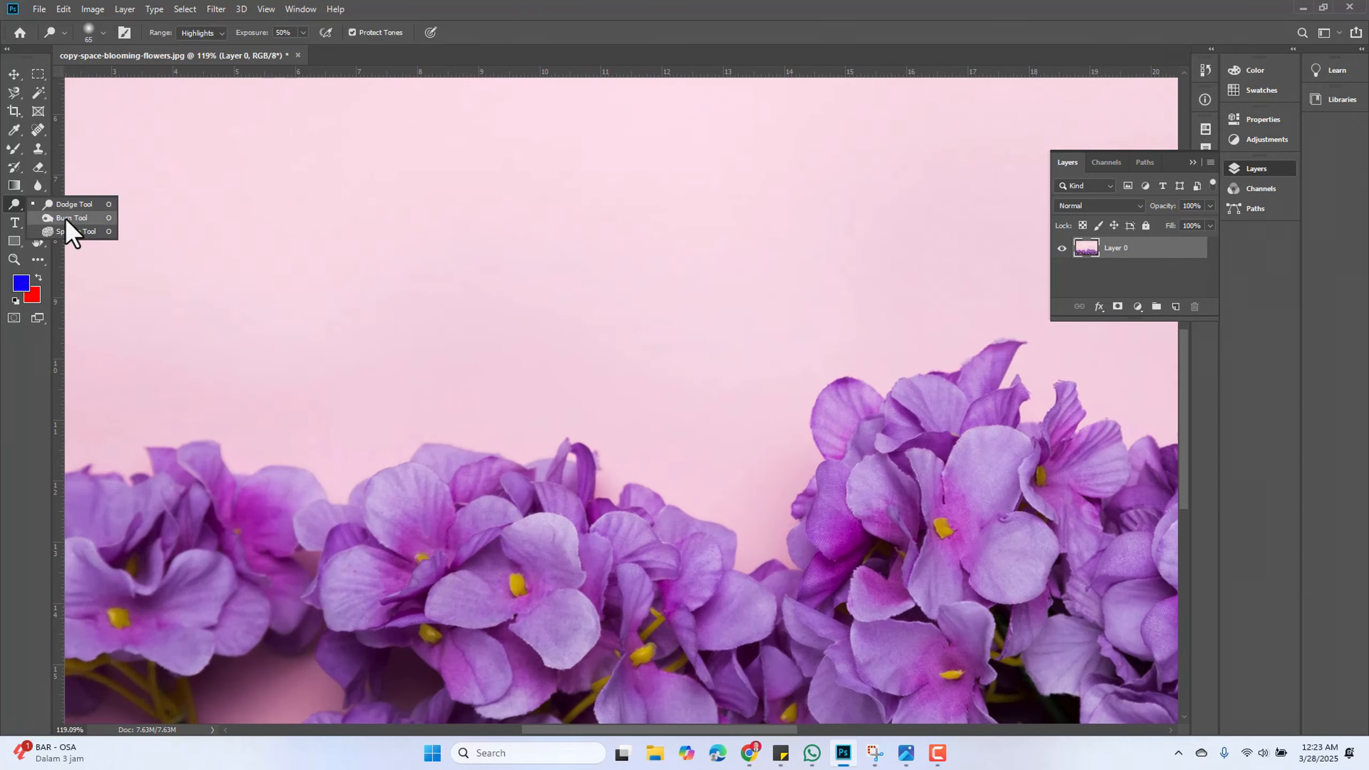
click(66, 217)
Burn the petals of the central flower with the Shadows range at 50% exposure to darken them
scroll(456, 546, down, 2)
scroll(459, 545, down, 4)
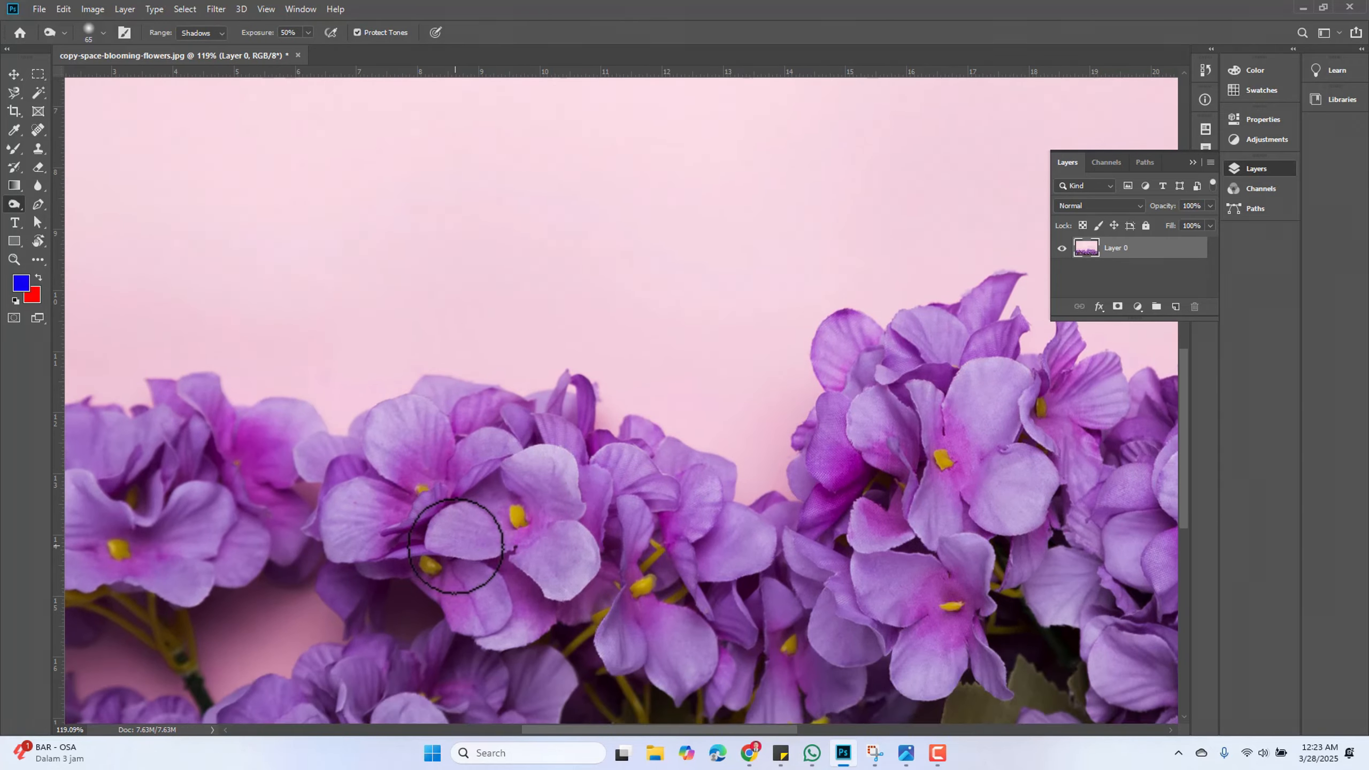
scroll(388, 483, up, 2)
mouse_move(412, 400)
mouse_down()
mouse_move(479, 362)
mouse_move(380, 399)
mouse_move(377, 426)
mouse_move(427, 341)
mouse_move(445, 338)
mouse_move(396, 387)
mouse_move(412, 452)
mouse_move(436, 467)
mouse_move(537, 407)
mouse_move(403, 412)
mouse_move(437, 434)
mouse_move(380, 453)
mouse_move(465, 433)
mouse_move(387, 467)
mouse_move(459, 389)
mouse_move(387, 484)
mouse_move(421, 333)
mouse_move(403, 489)
mouse_move(432, 359)
mouse_move(453, 414)
mouse_move(408, 404)
mouse_move(482, 366)
mouse_move(534, 493)
mouse_move(563, 417)
mouse_move(560, 491)
mouse_move(582, 453)
mouse_move(591, 476)
mouse_move(564, 413)
mouse_move(455, 479)
mouse_move(554, 412)
mouse_move(552, 514)
mouse_move(611, 427)
mouse_move(577, 390)
mouse_move(520, 370)
mouse_move(572, 407)
mouse_move(555, 529)
mouse_move(479, 536)
mouse_move(515, 503)
mouse_move(456, 507)
mouse_move(377, 440)
mouse_move(346, 433)
mouse_move(321, 476)
mouse_move(351, 457)
mouse_move(346, 406)
mouse_move(129, 332)
mouse_move(147, 336)
mouse_move(245, 422)
mouse_move(222, 455)
mouse_move(79, 437)
mouse_move(215, 371)
mouse_move(170, 440)
mouse_move(108, 452)
mouse_move(237, 384)
mouse_move(123, 360)
mouse_up()
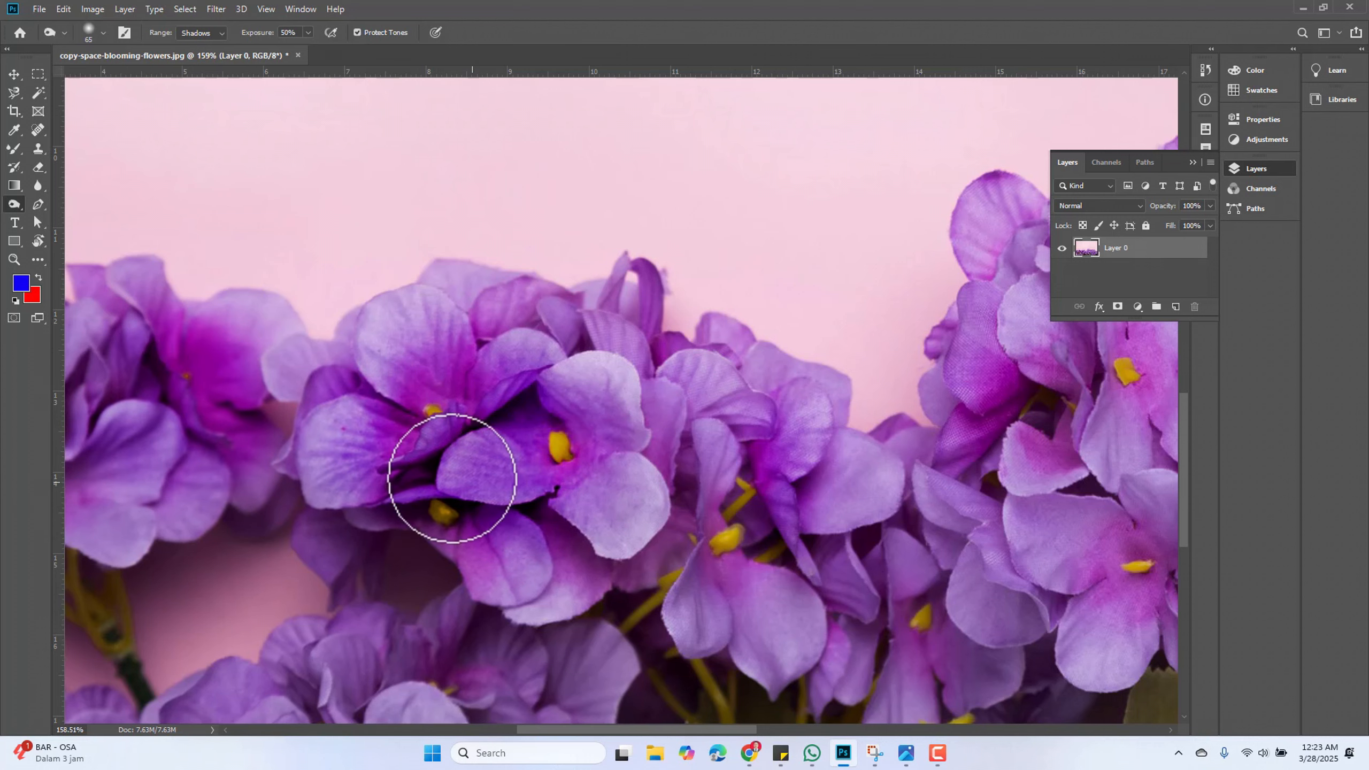
scroll(354, 443, down, 4)
scroll(196, 457, up, 3)
scroll(516, 421, up, 2)
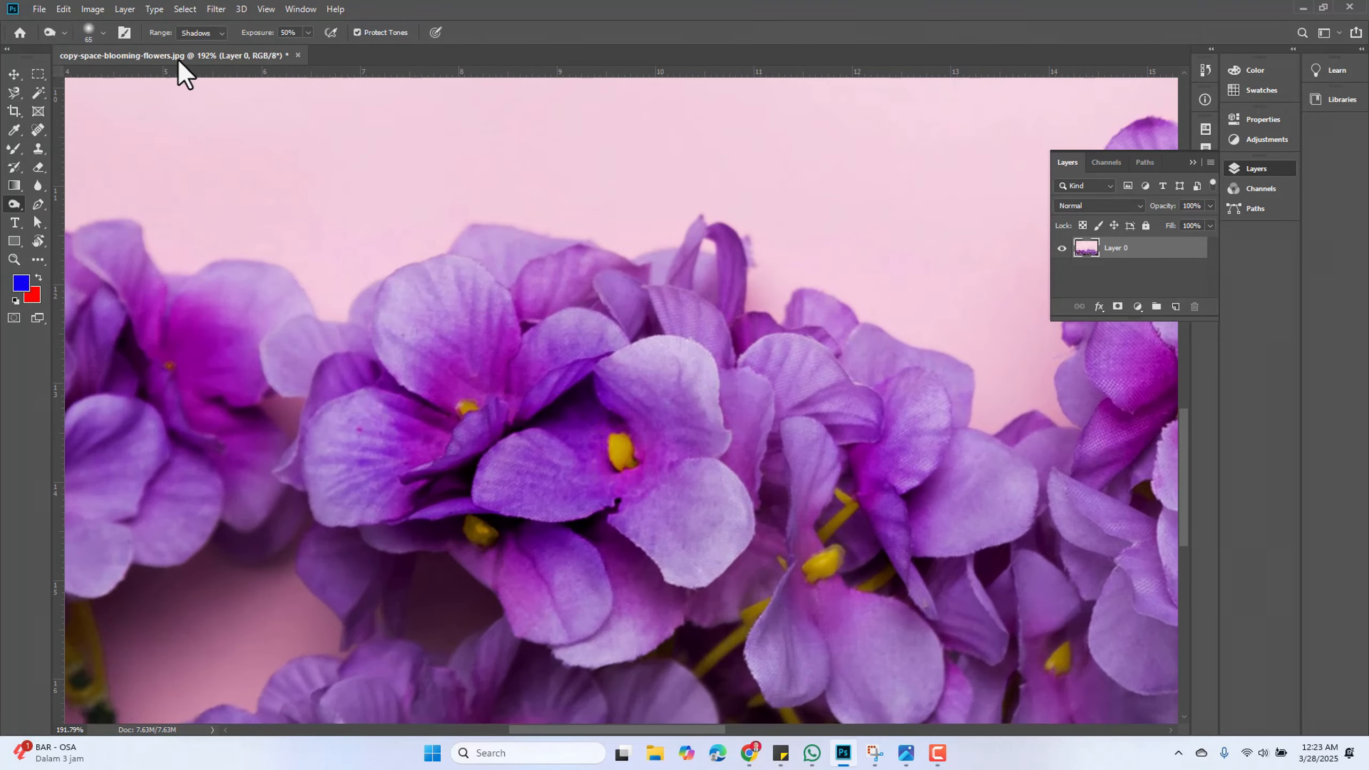
Switch to the Sponge Tool and saturate the centre of the central flower in Saturate mode at 50% flow
click(15, 203)
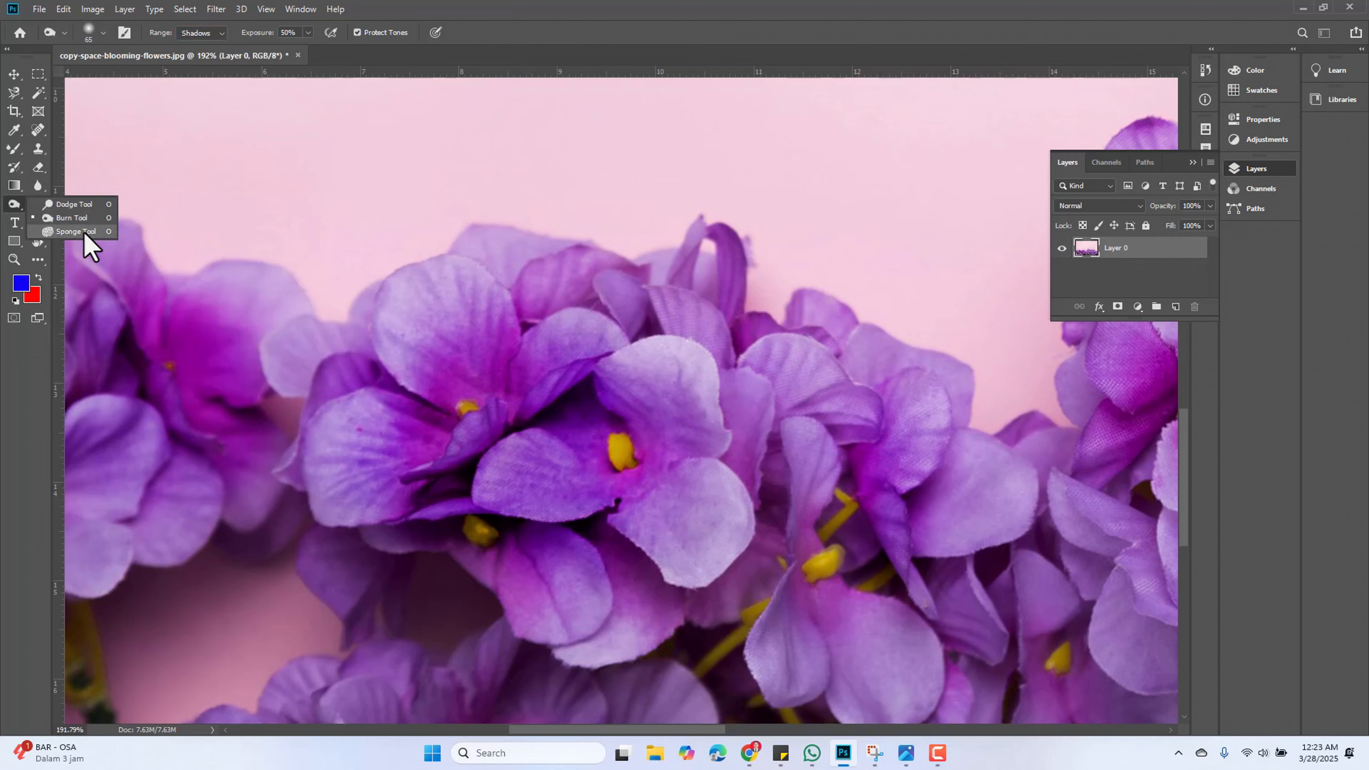
click(75, 232)
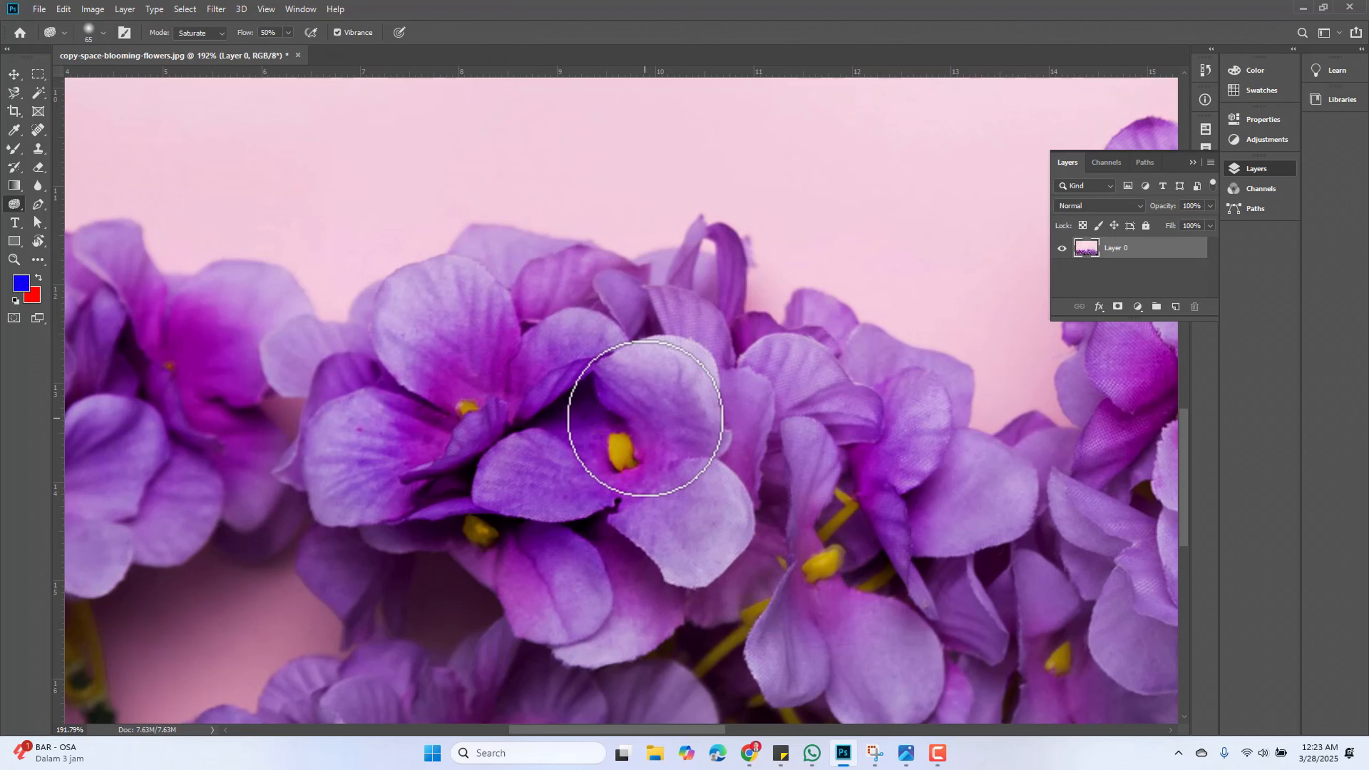
scroll(596, 490, down, 3)
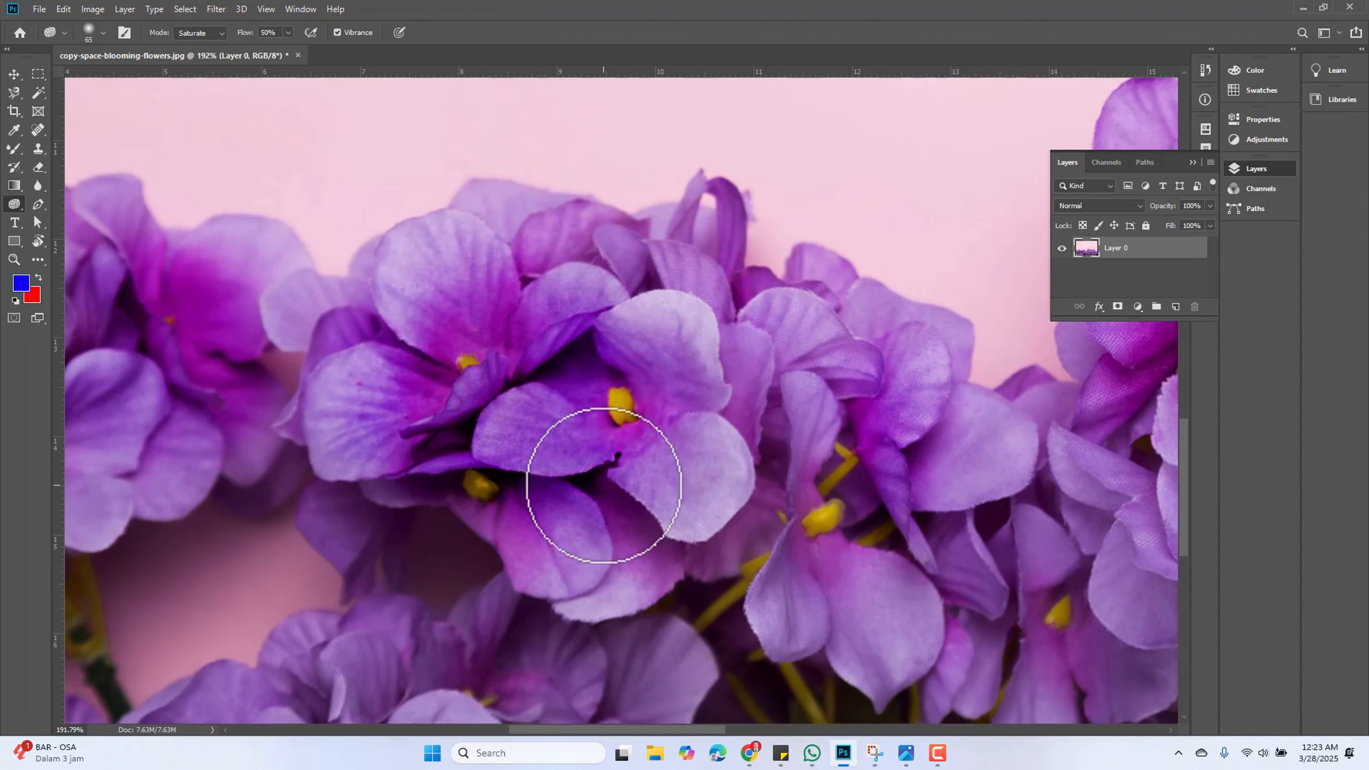
scroll(559, 310, up, 3)
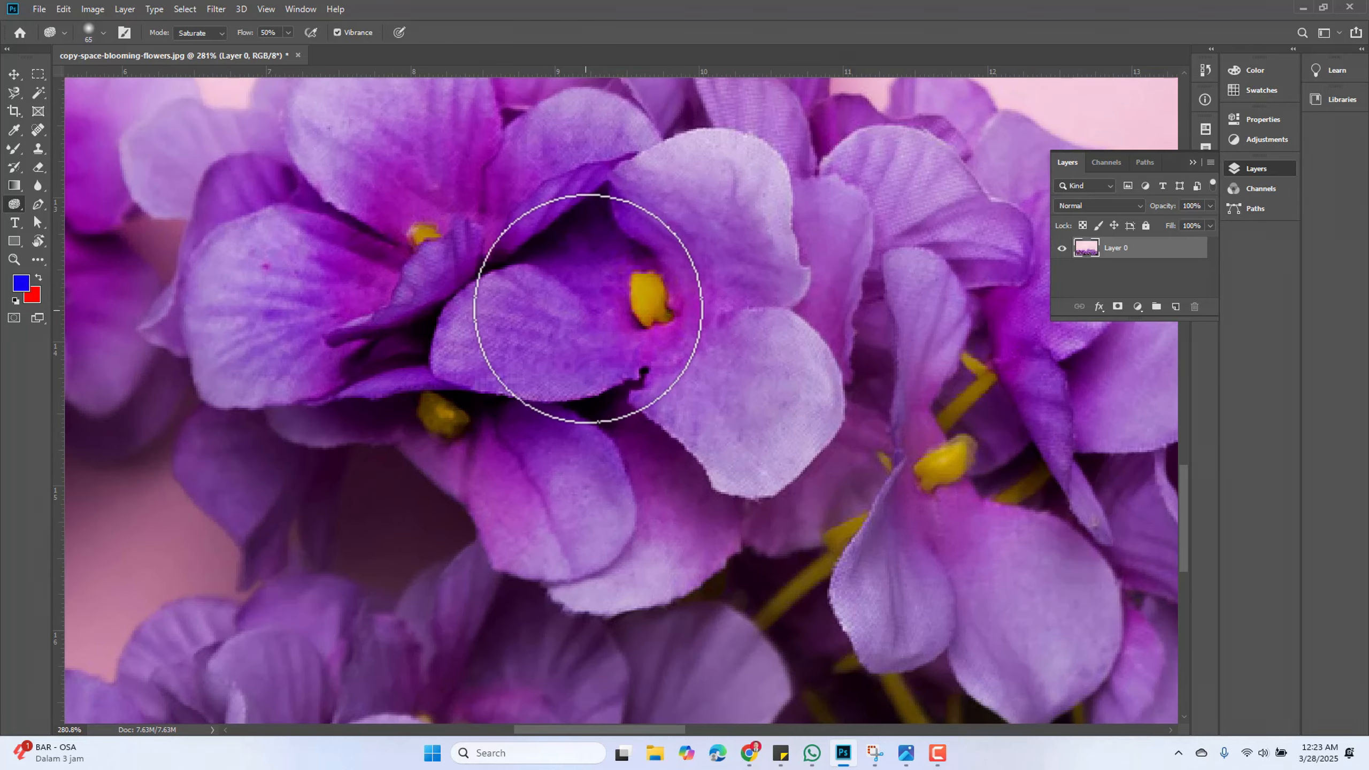
mouse_move(632, 247)
mouse_down()
mouse_move(587, 306)
mouse_move(587, 229)
mouse_move(672, 244)
mouse_move(588, 370)
mouse_move(520, 291)
mouse_move(654, 306)
mouse_move(569, 291)
mouse_move(632, 236)
mouse_move(593, 260)
mouse_move(705, 291)
mouse_move(656, 254)
mouse_move(534, 288)
mouse_move(626, 260)
mouse_move(571, 373)
mouse_up()
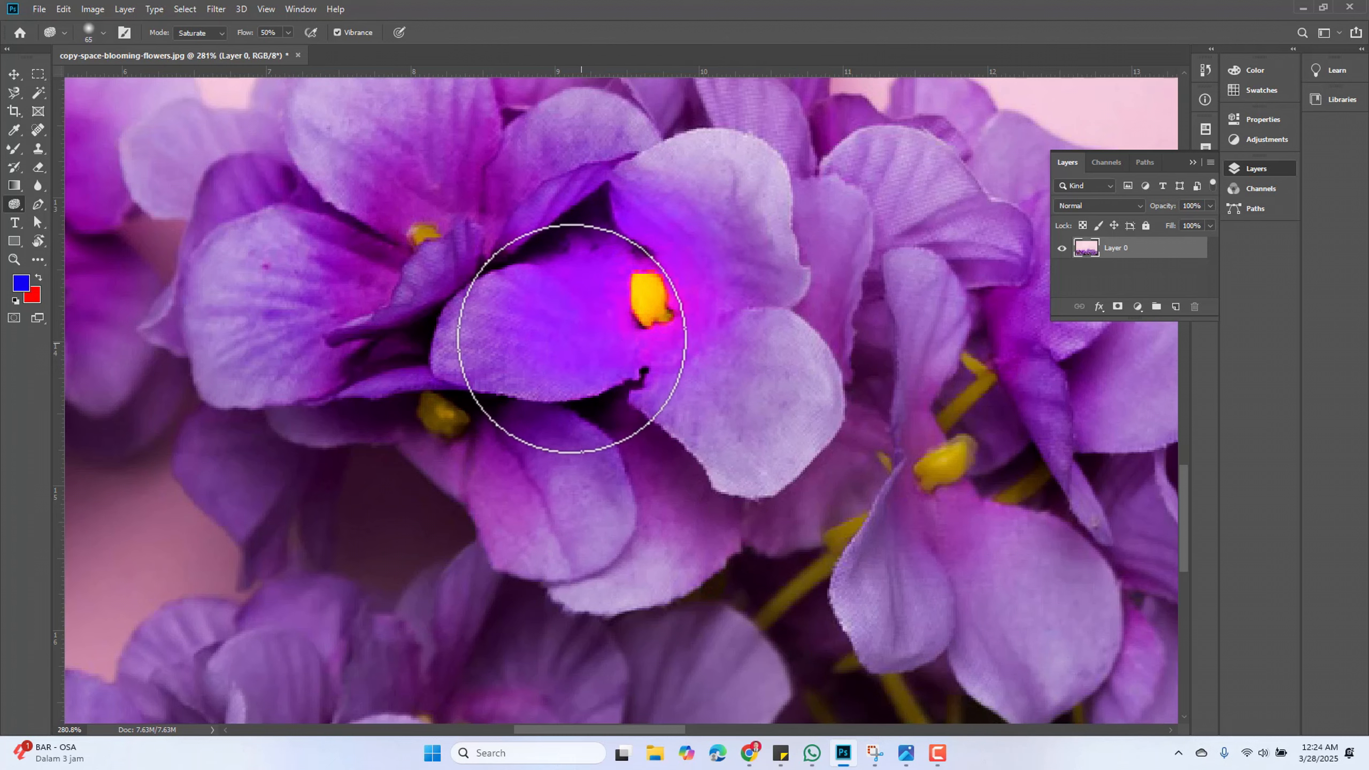
Set the Sponge mode to Desaturate and desaturate the same flower's centre
click(224, 30)
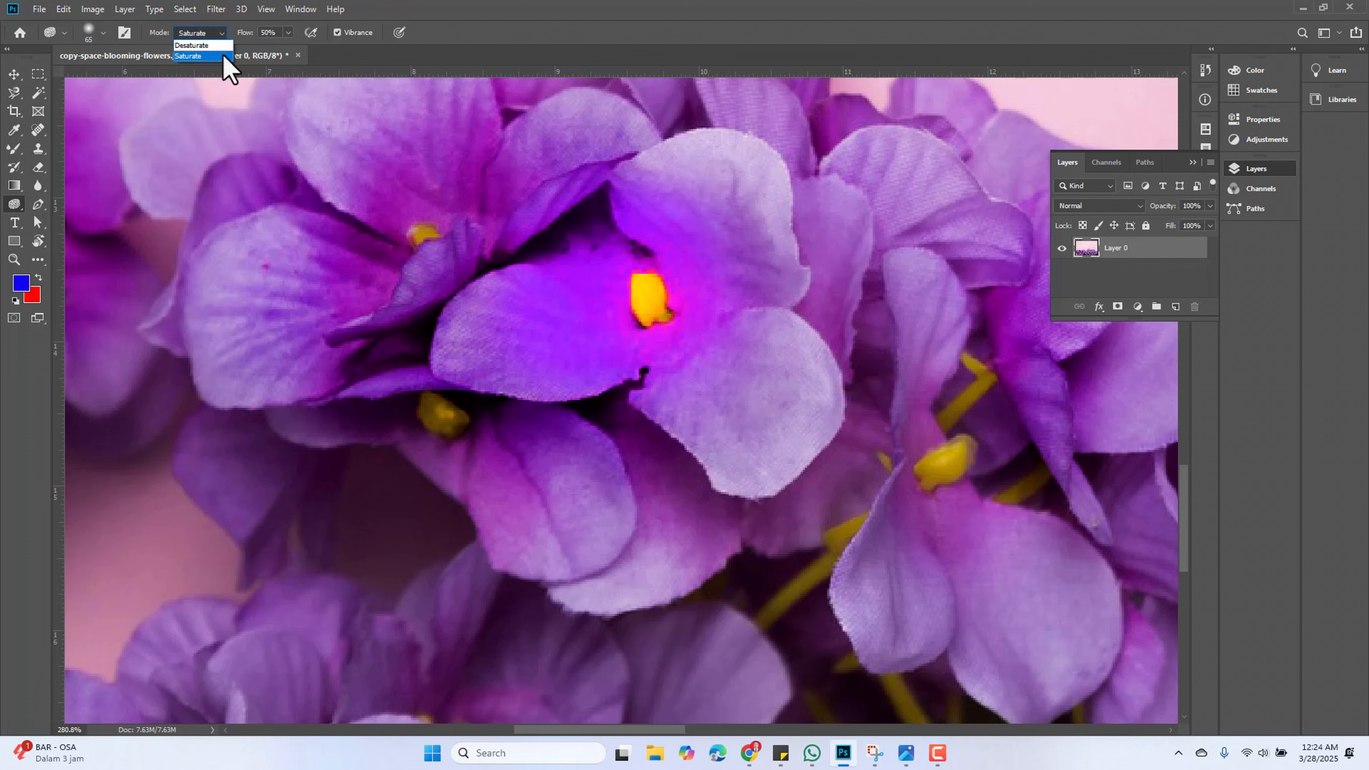
click(210, 45)
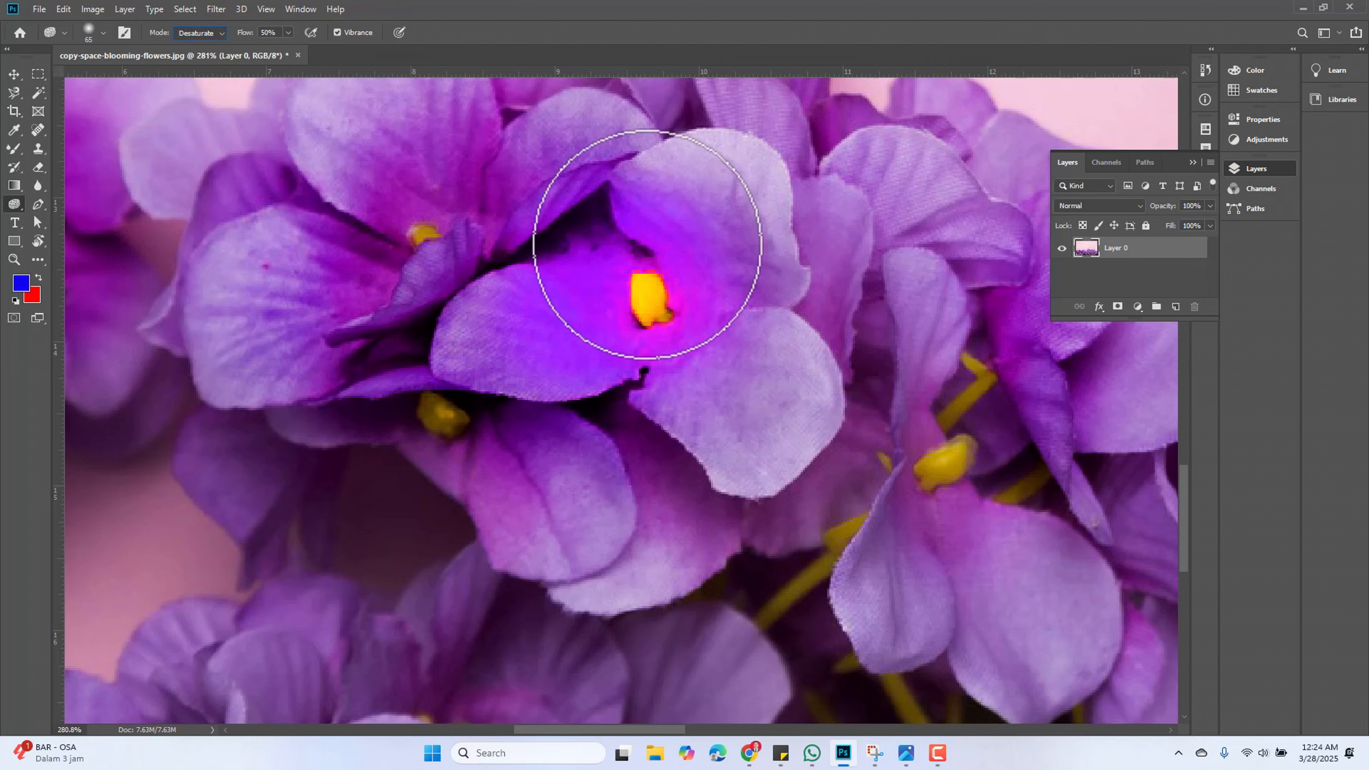
mouse_move(691, 291)
mouse_down()
mouse_move(663, 300)
mouse_move(702, 296)
mouse_move(703, 370)
mouse_move(546, 324)
mouse_move(587, 265)
mouse_move(584, 355)
mouse_move(653, 366)
mouse_move(629, 280)
mouse_move(614, 357)
mouse_move(516, 306)
mouse_move(623, 280)
mouse_up()
Switch back to the Dodge Tool
scroll(563, 313, down, 3)
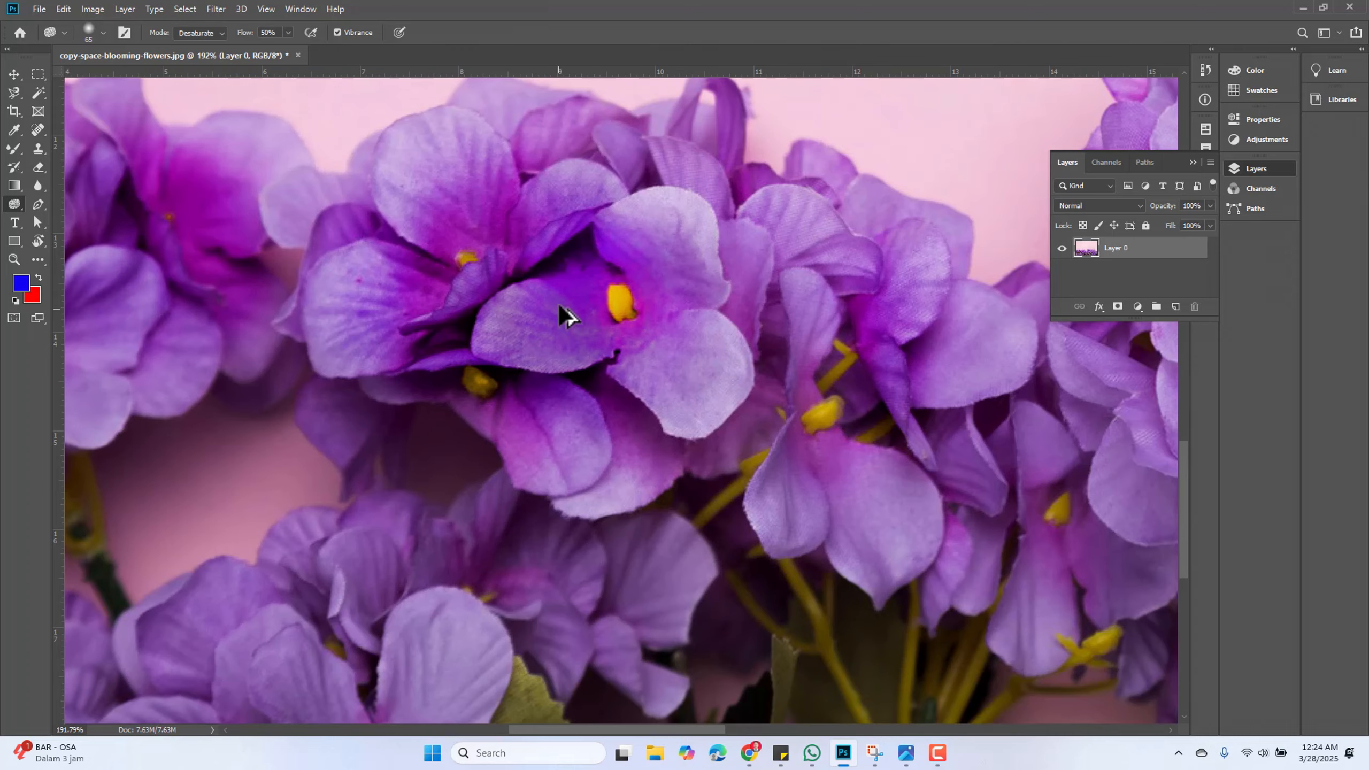
scroll(563, 311, up, 1)
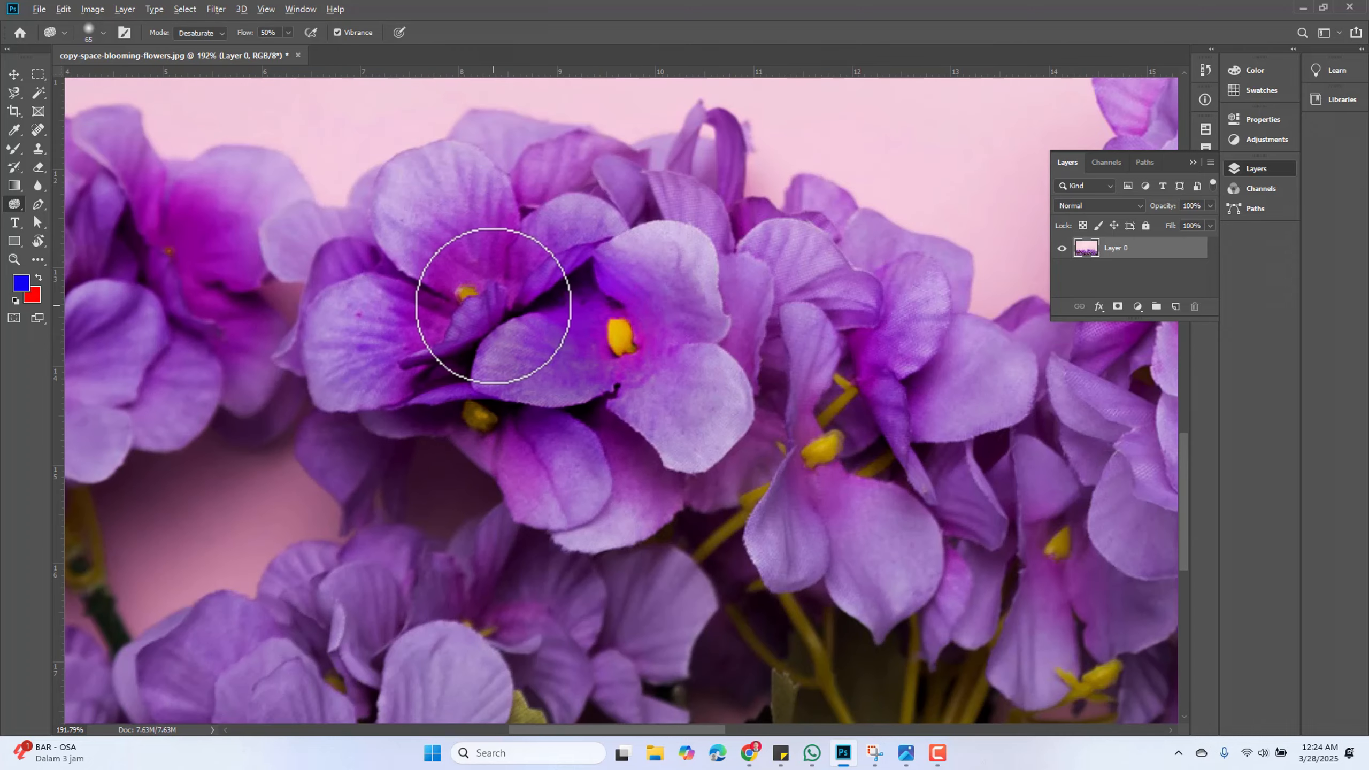
scroll(495, 313, down, 1)
scroll(495, 313, down, 1)
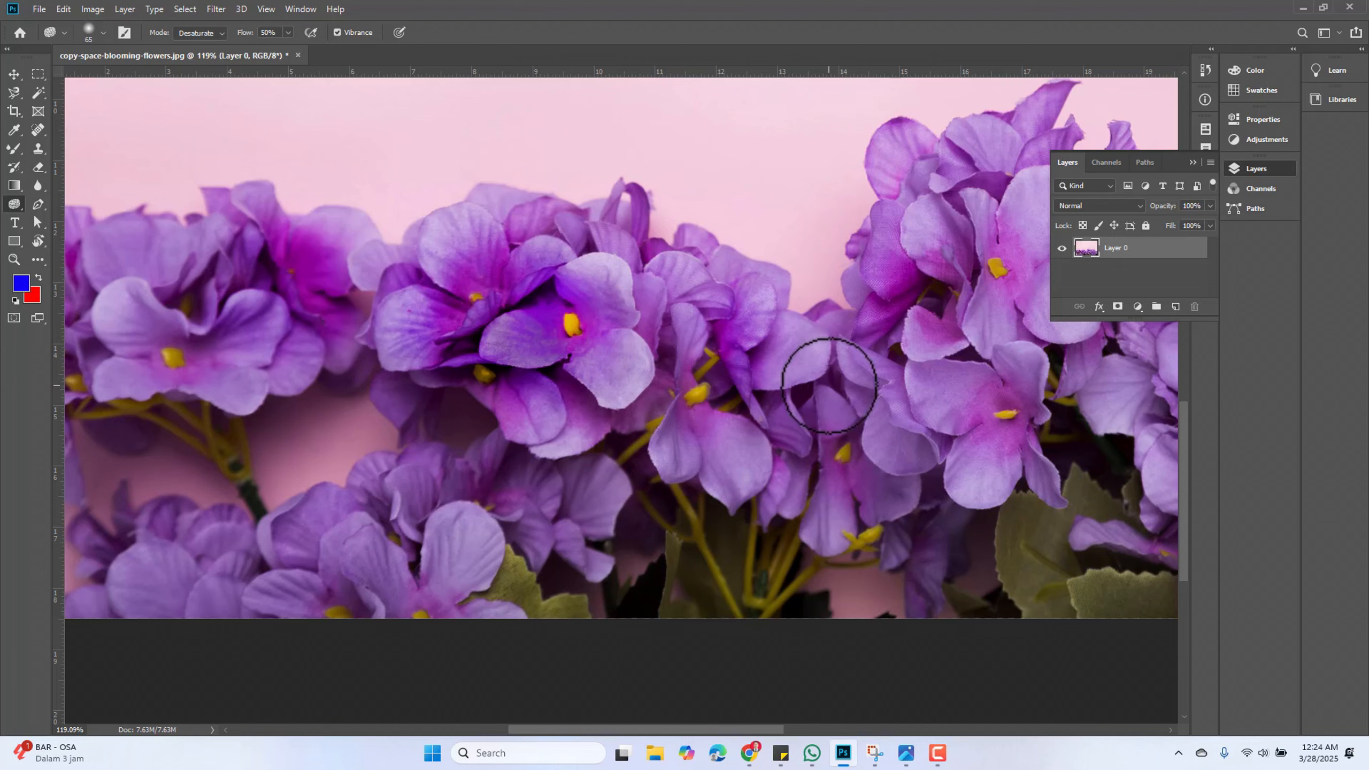
drag(775, 403, 498, 413)
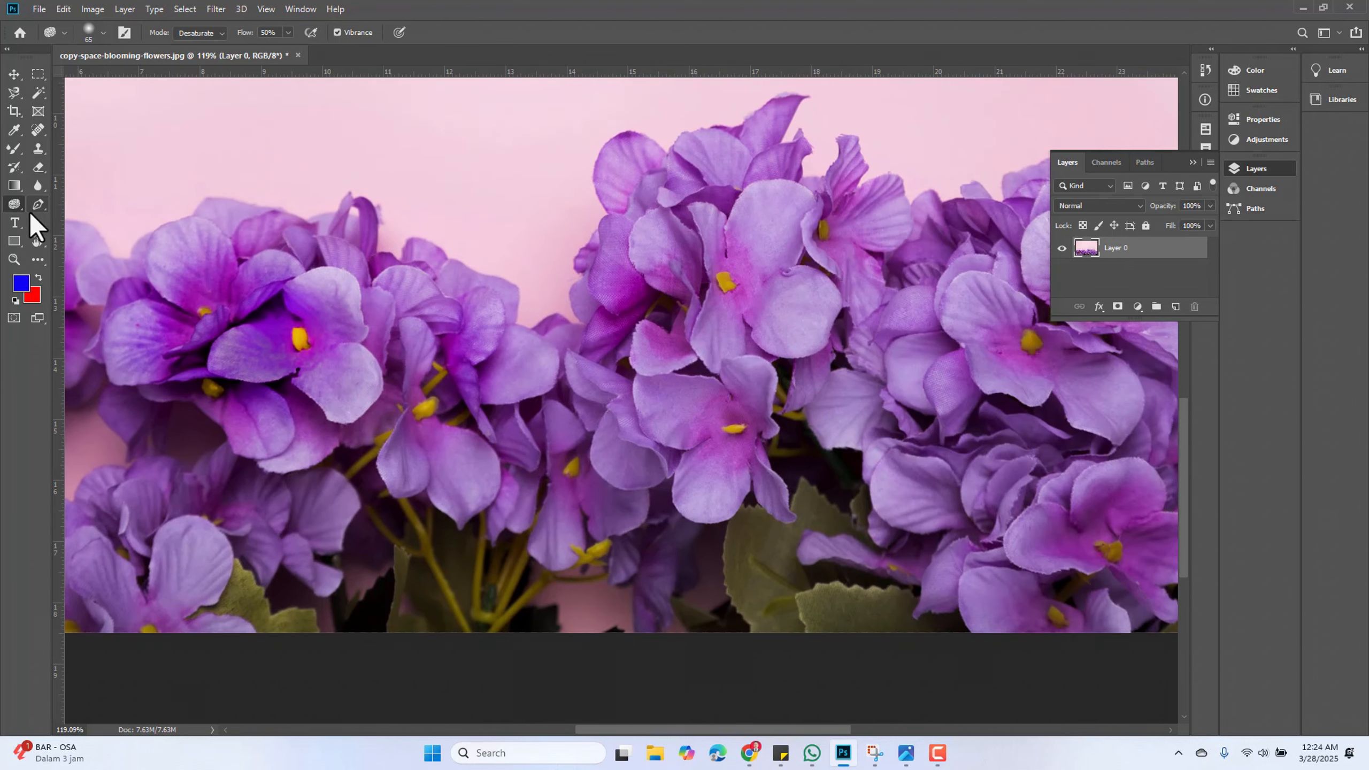
right_click(16, 210)
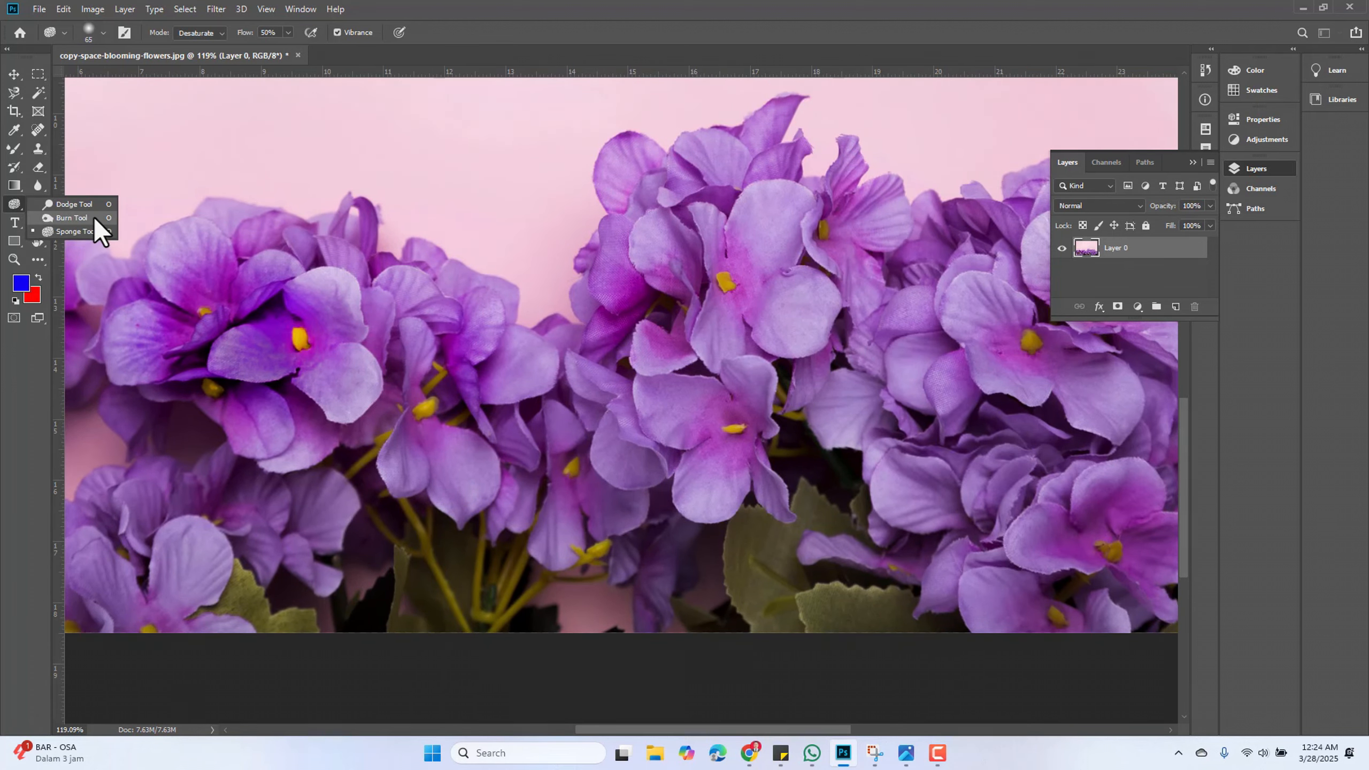
click(76, 203)
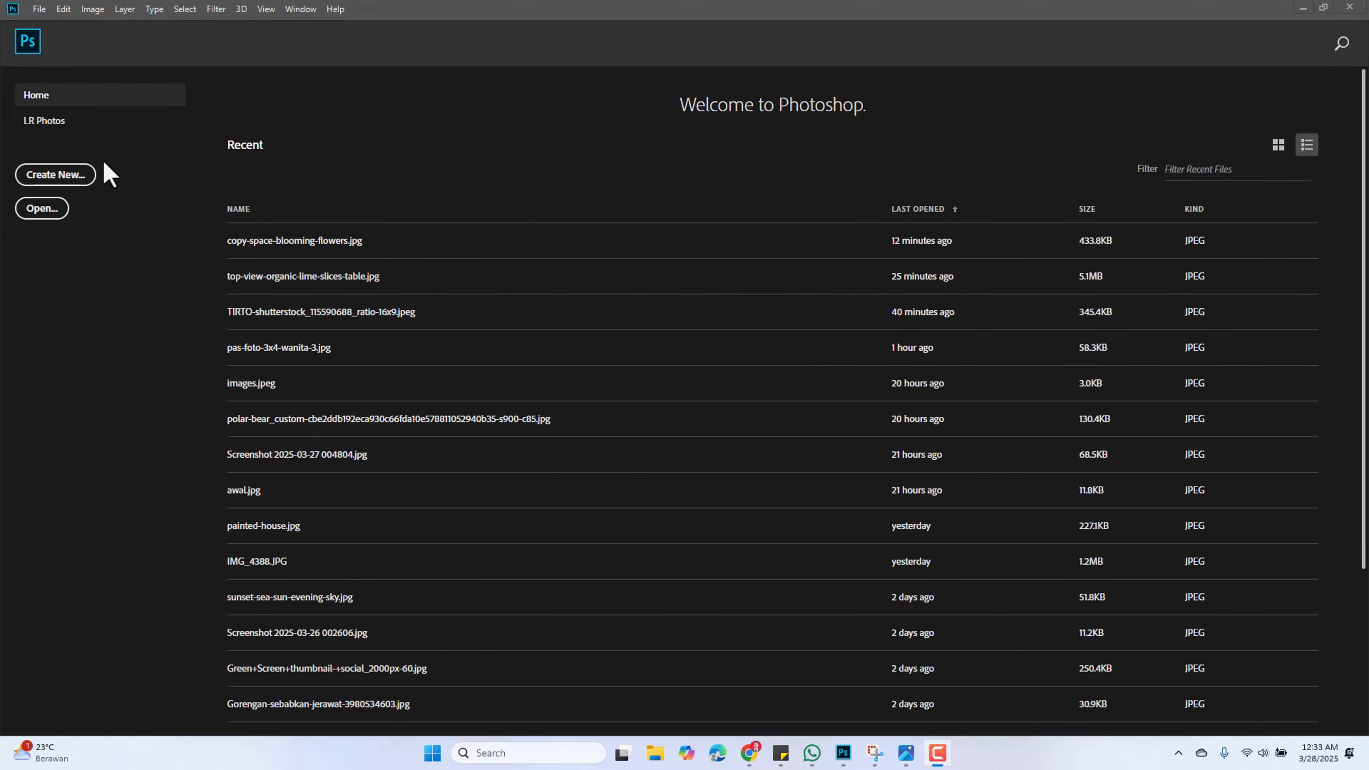
Create a new document from the Custom 663 x 597 px preset at 72 ppi
click(46, 179)
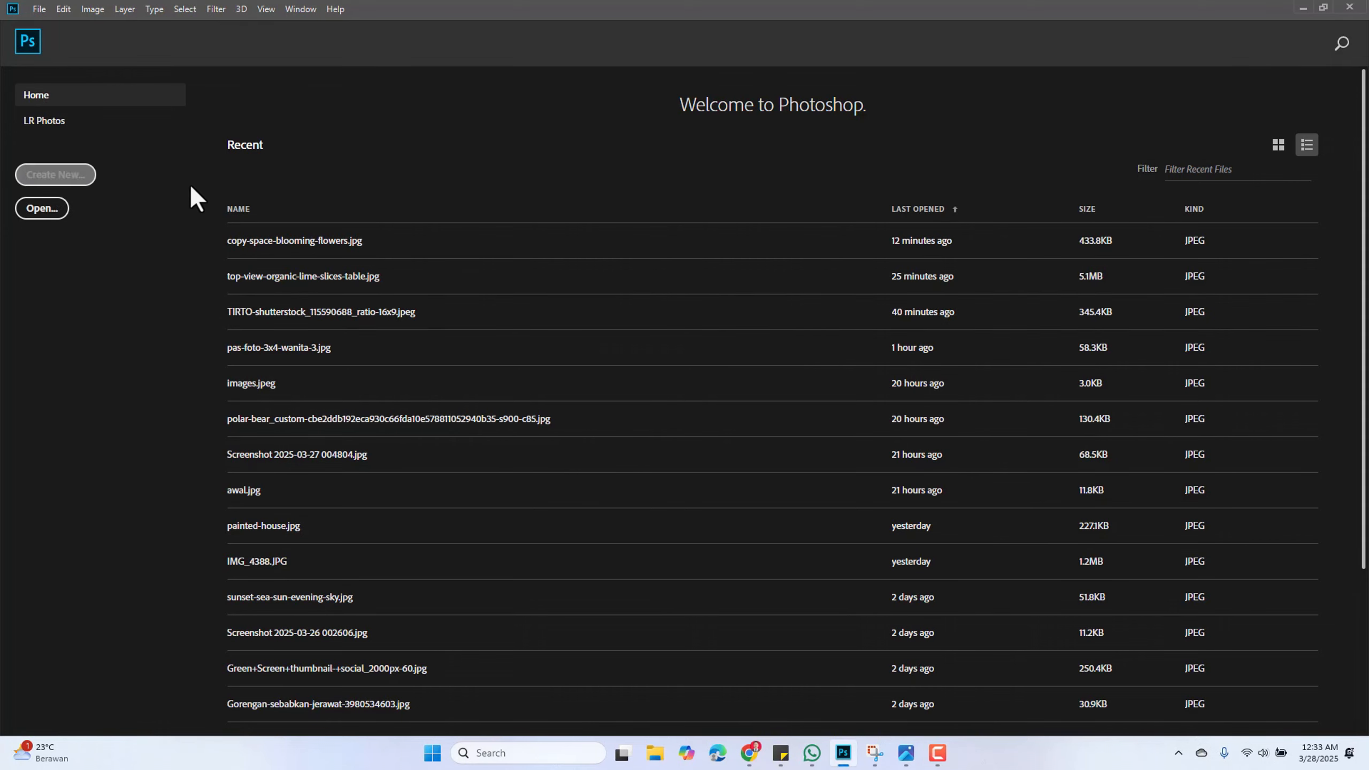
click(47, 178)
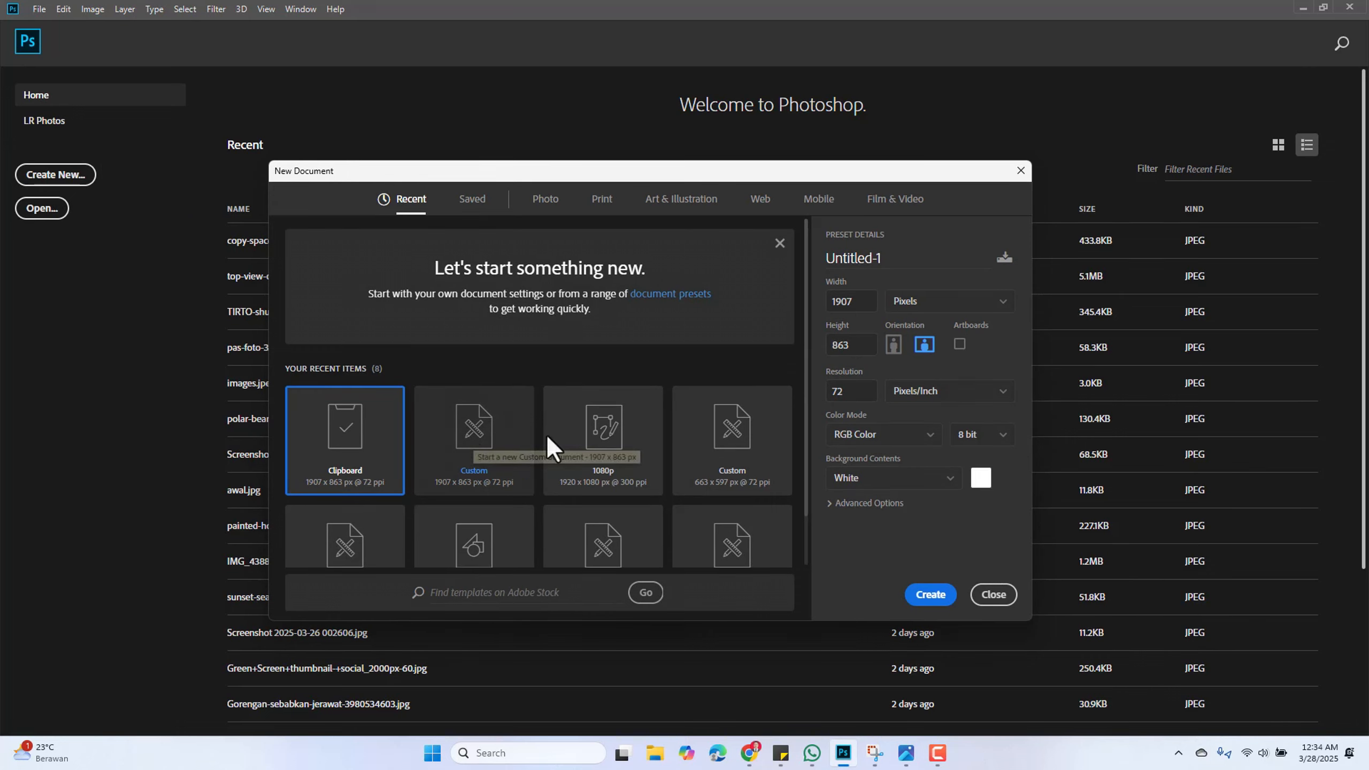
click(731, 426)
click(930, 594)
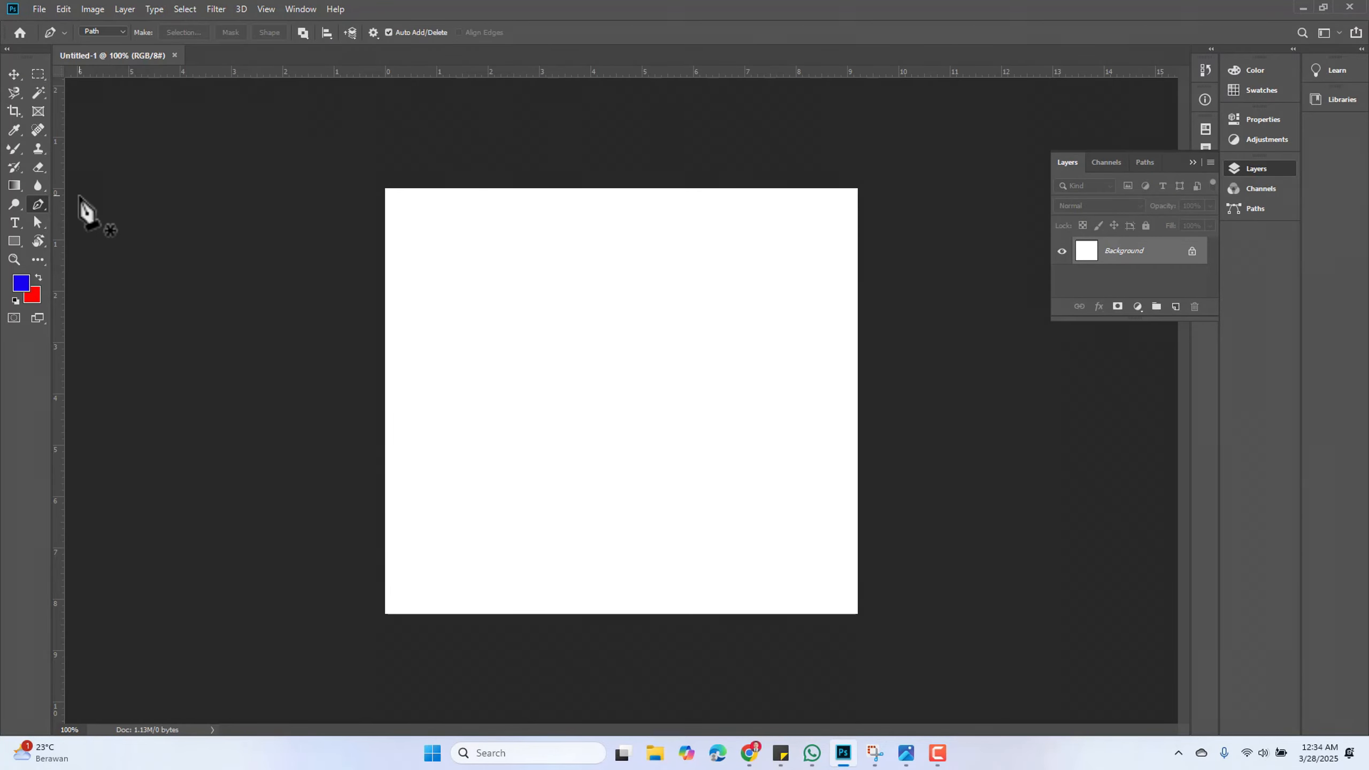
Draw a closed curved path with the Pen Tool in the canvas's upper left area
click(38, 203)
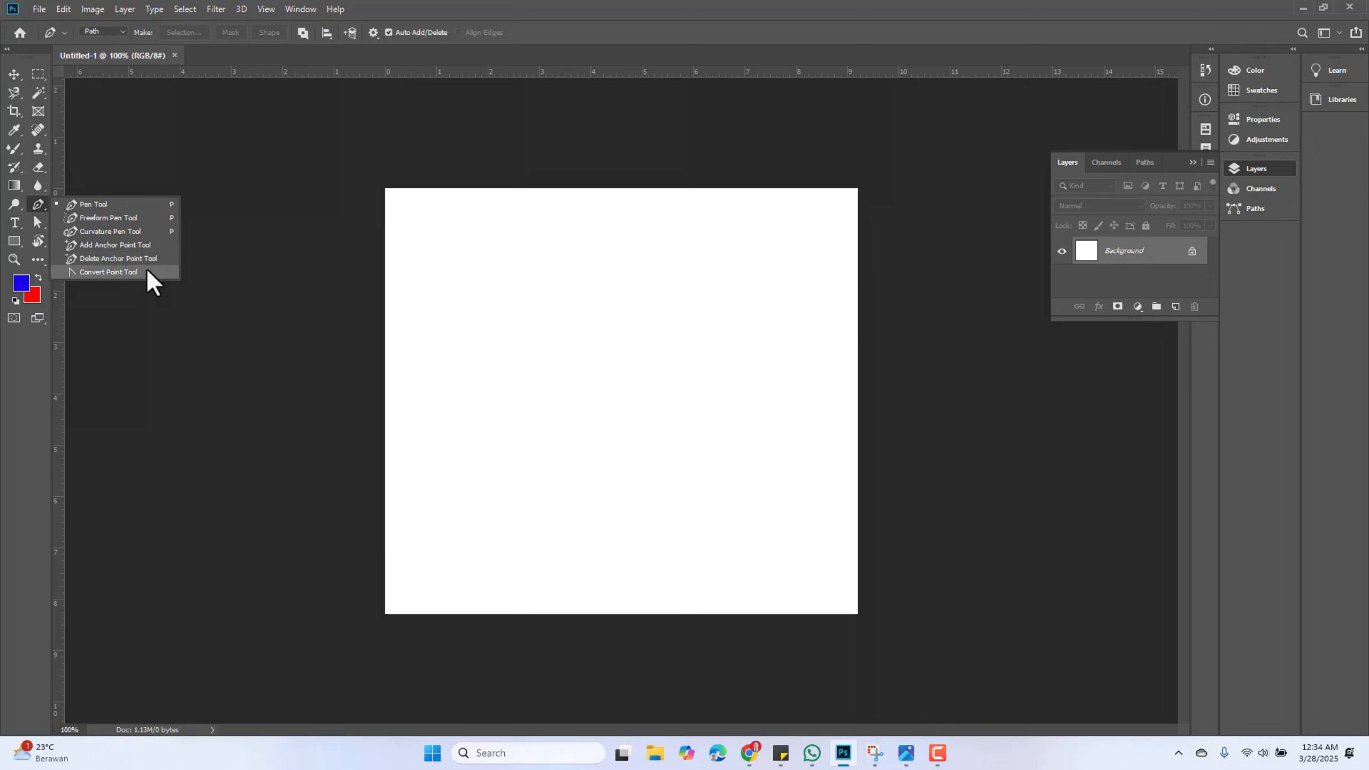
click(111, 205)
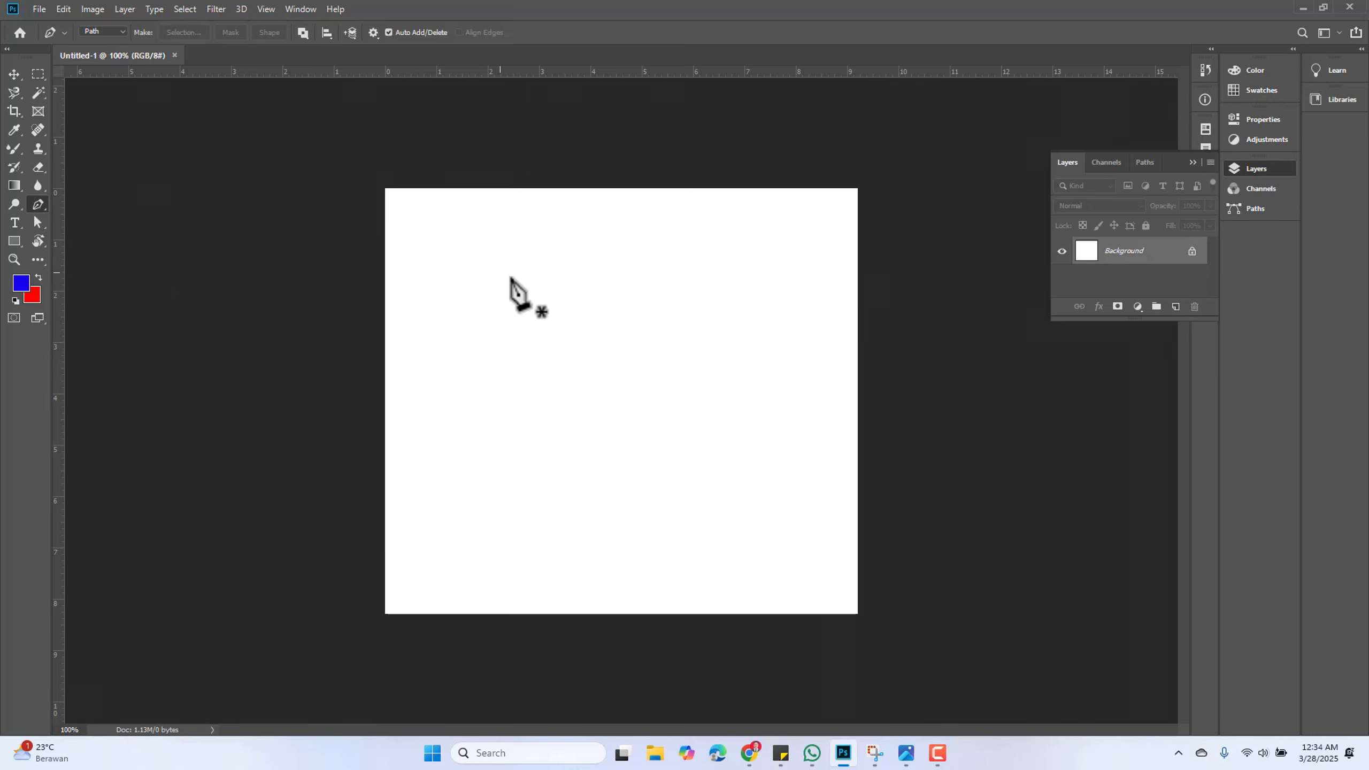
scroll(569, 370, up, 4)
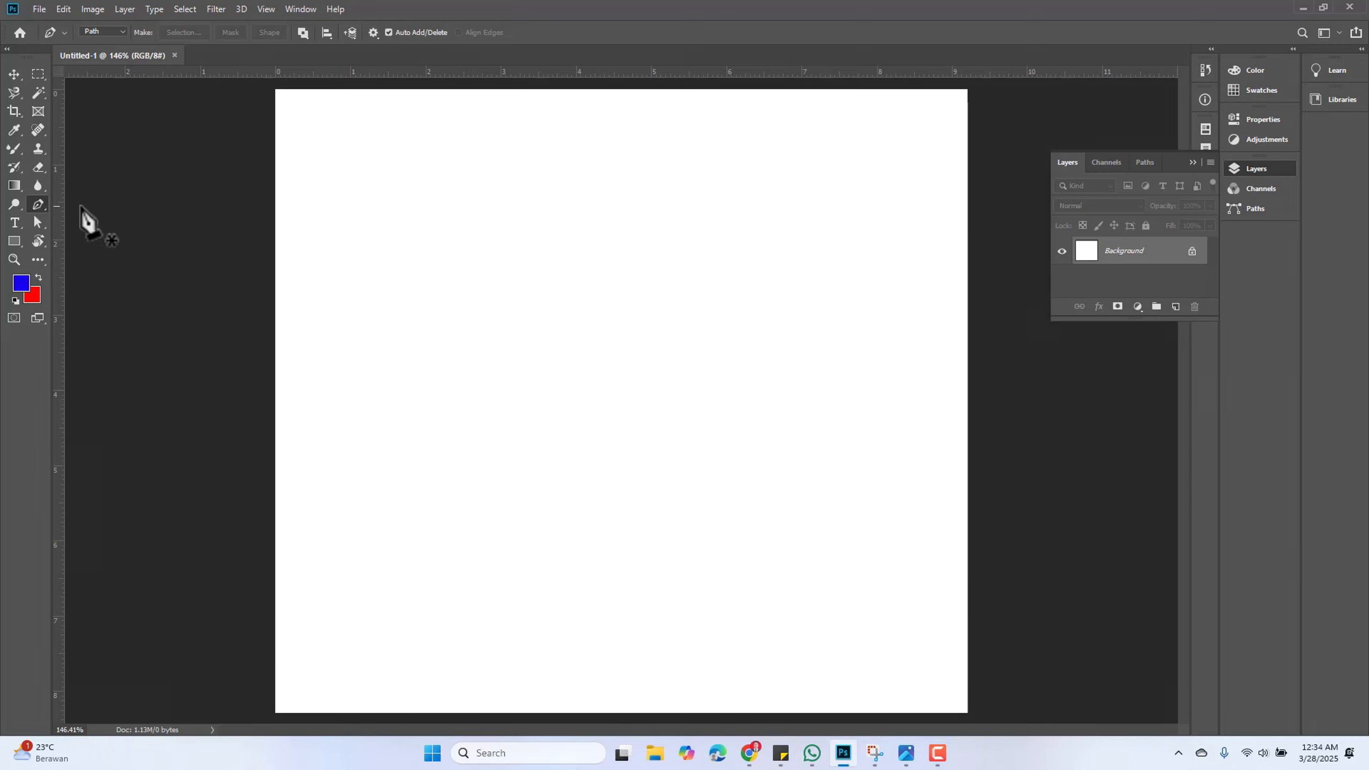
click(510, 202)
click(421, 301)
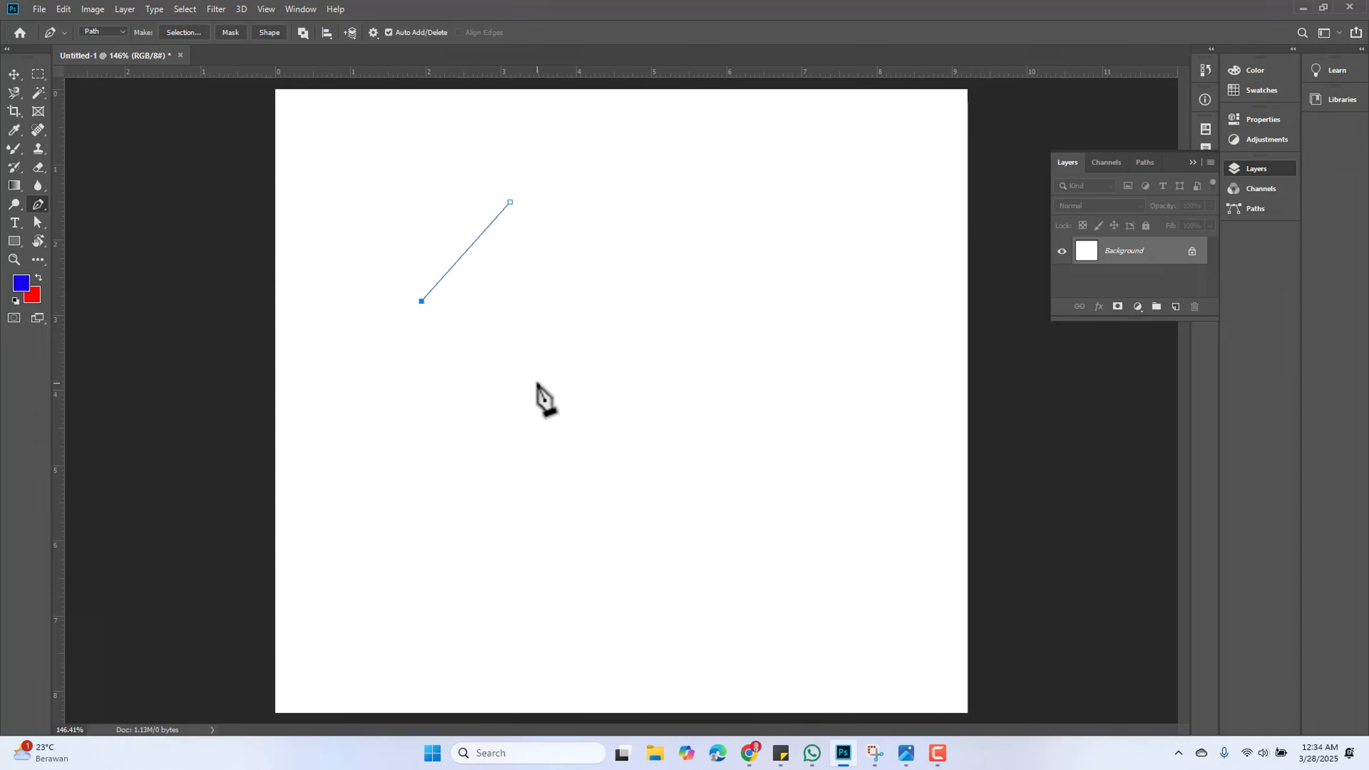
drag(592, 371, 641, 338)
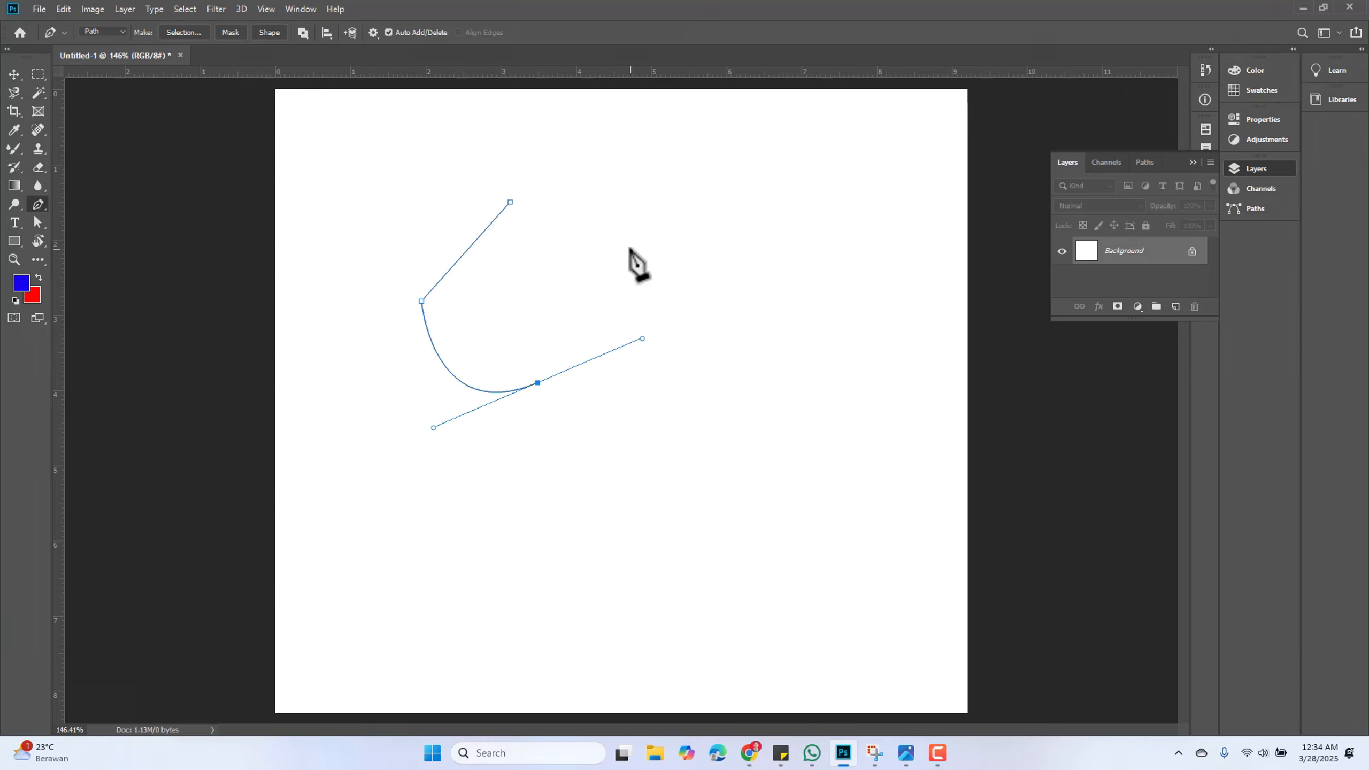
drag(623, 223, 583, 197)
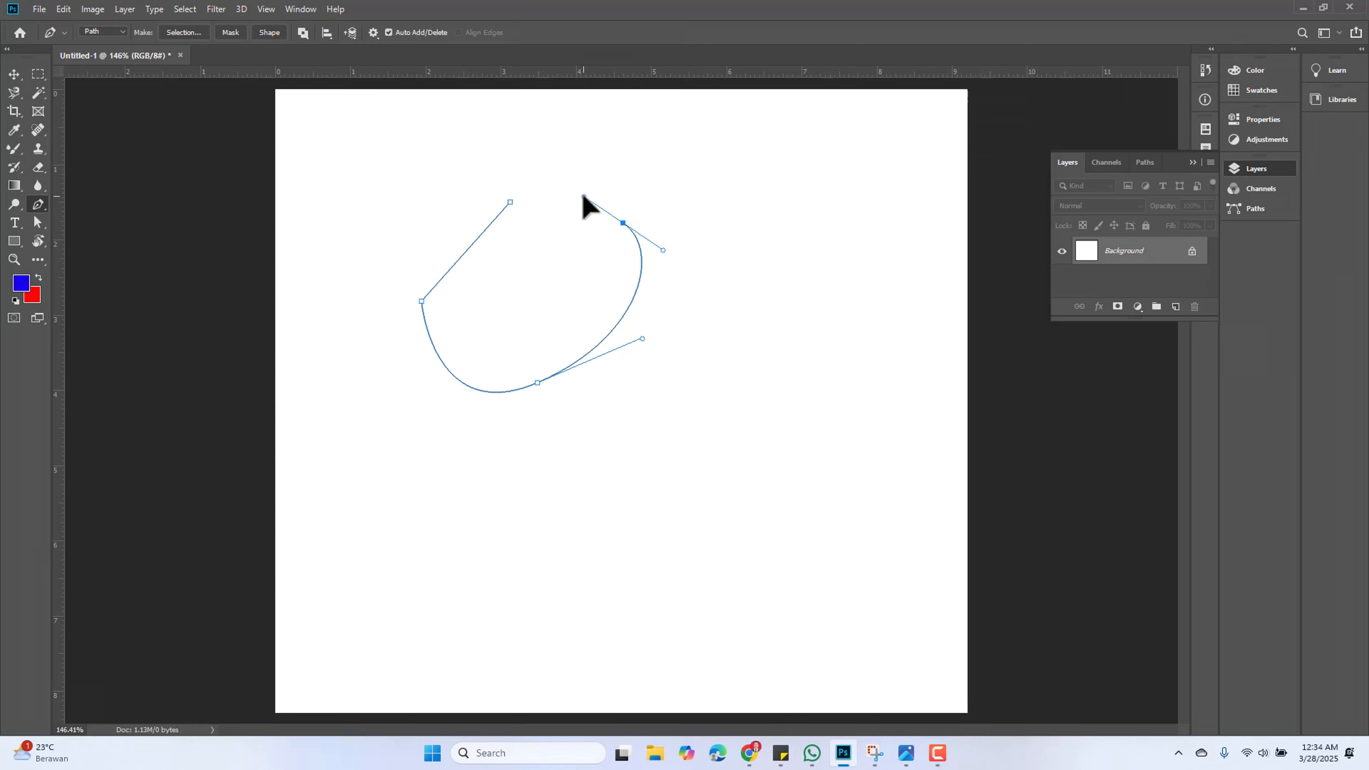
click(509, 203)
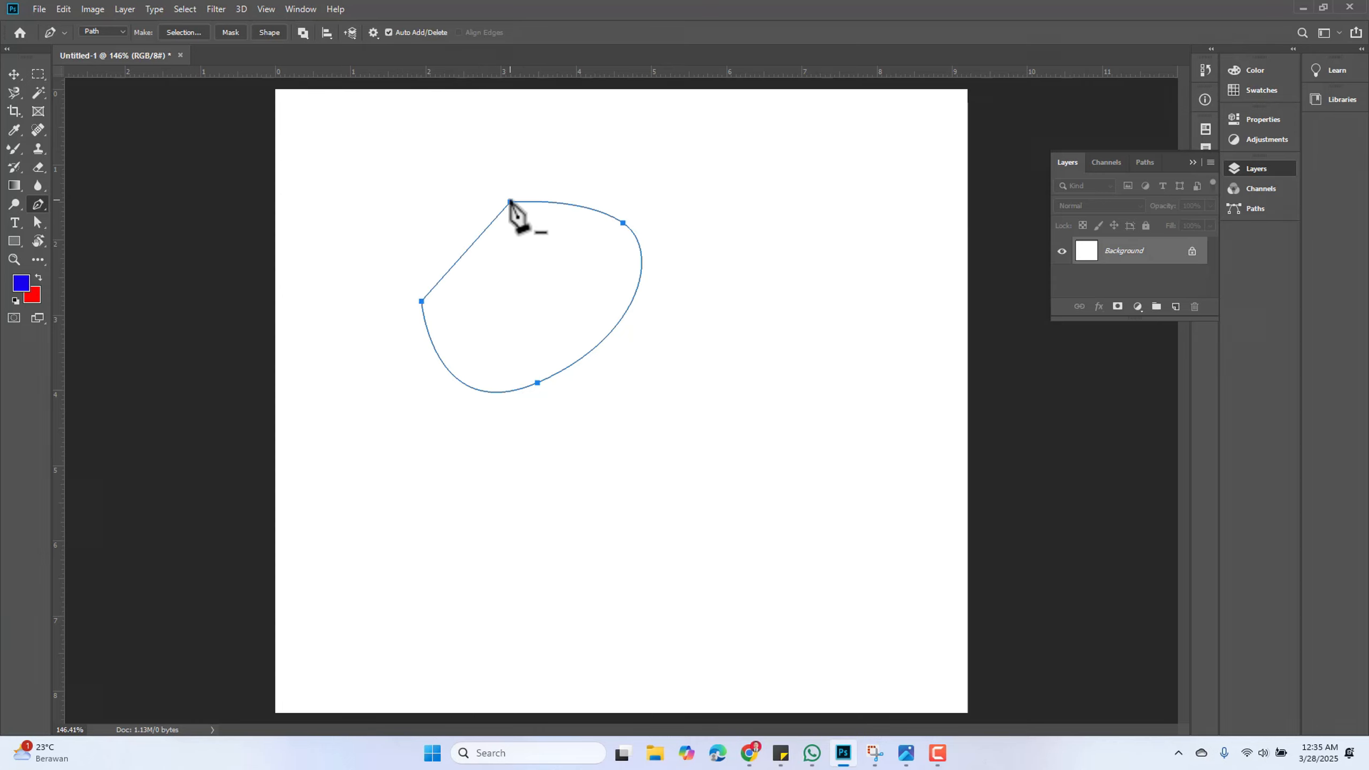
Set the foreground colour to bright green 0fdf27
click(25, 286)
click(617, 298)
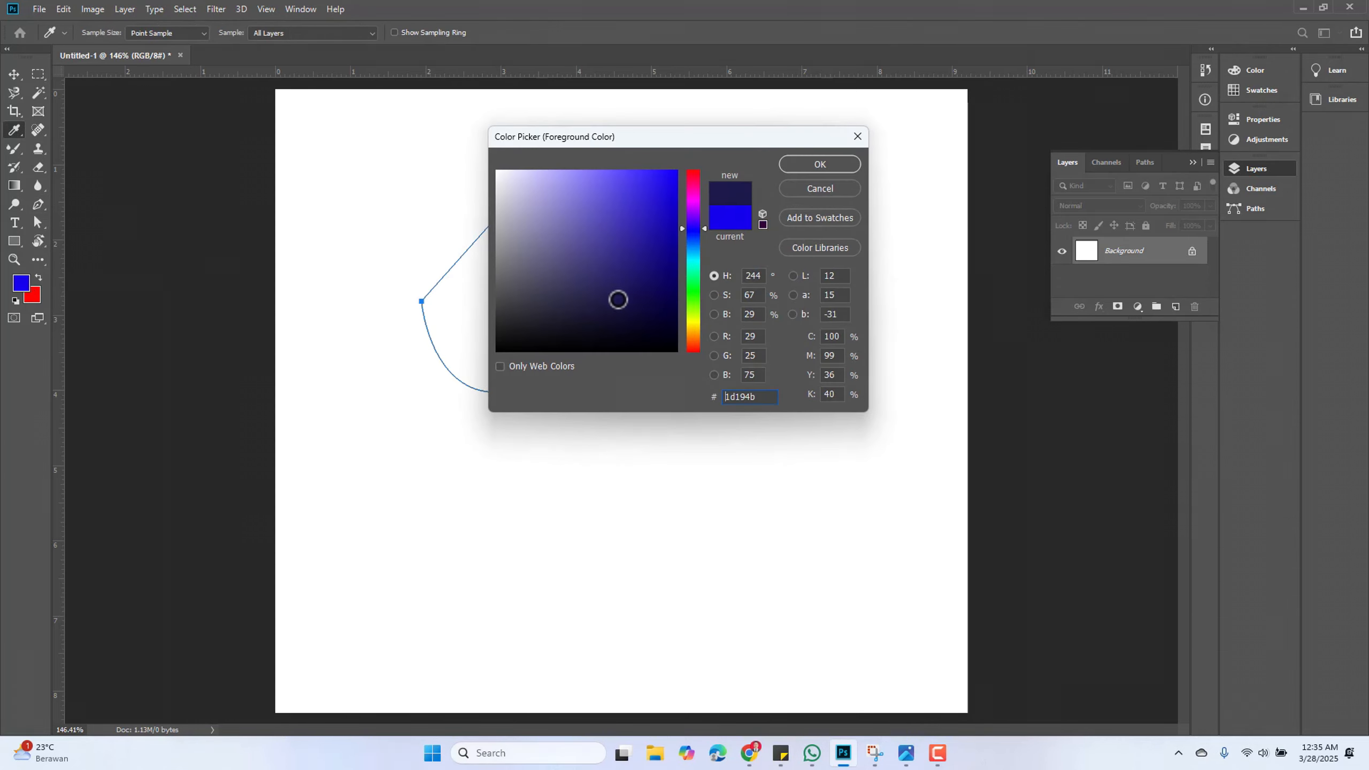
click(819, 163)
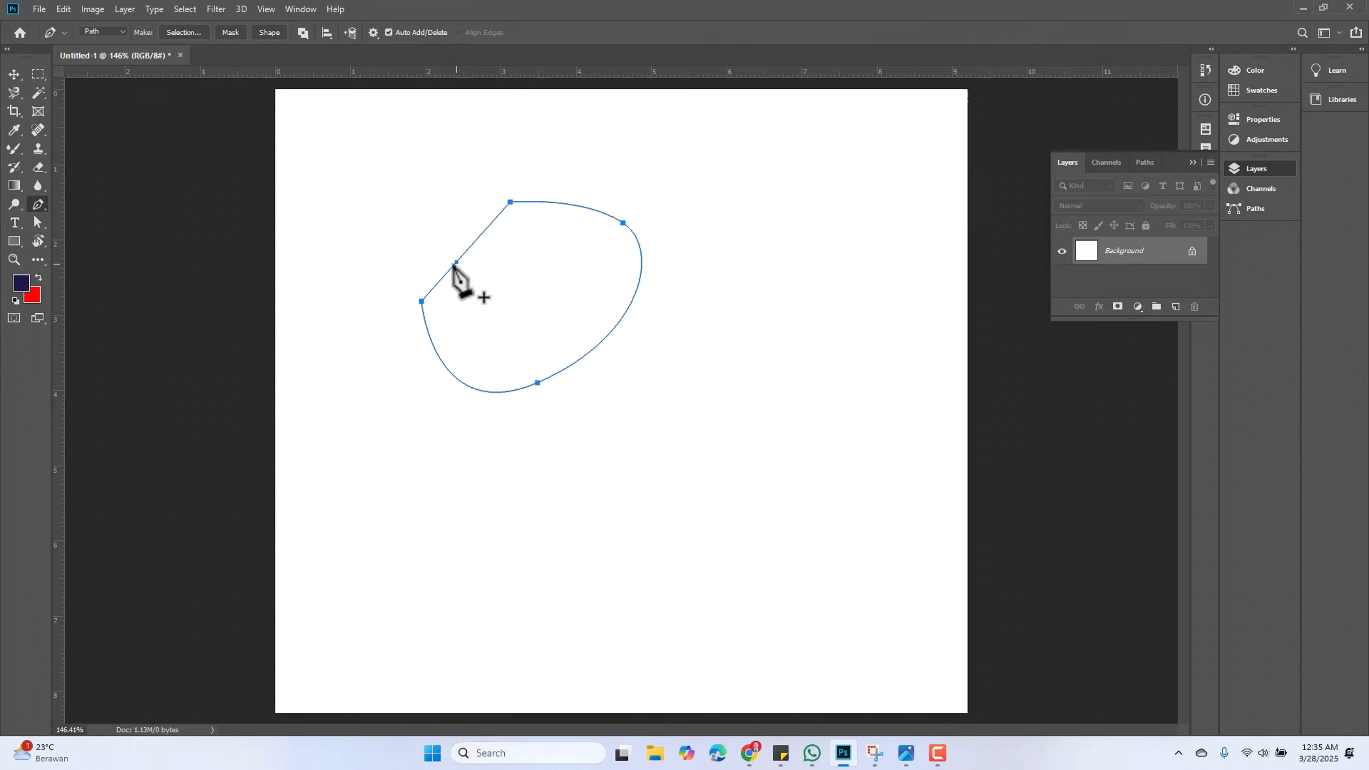
click(21, 284)
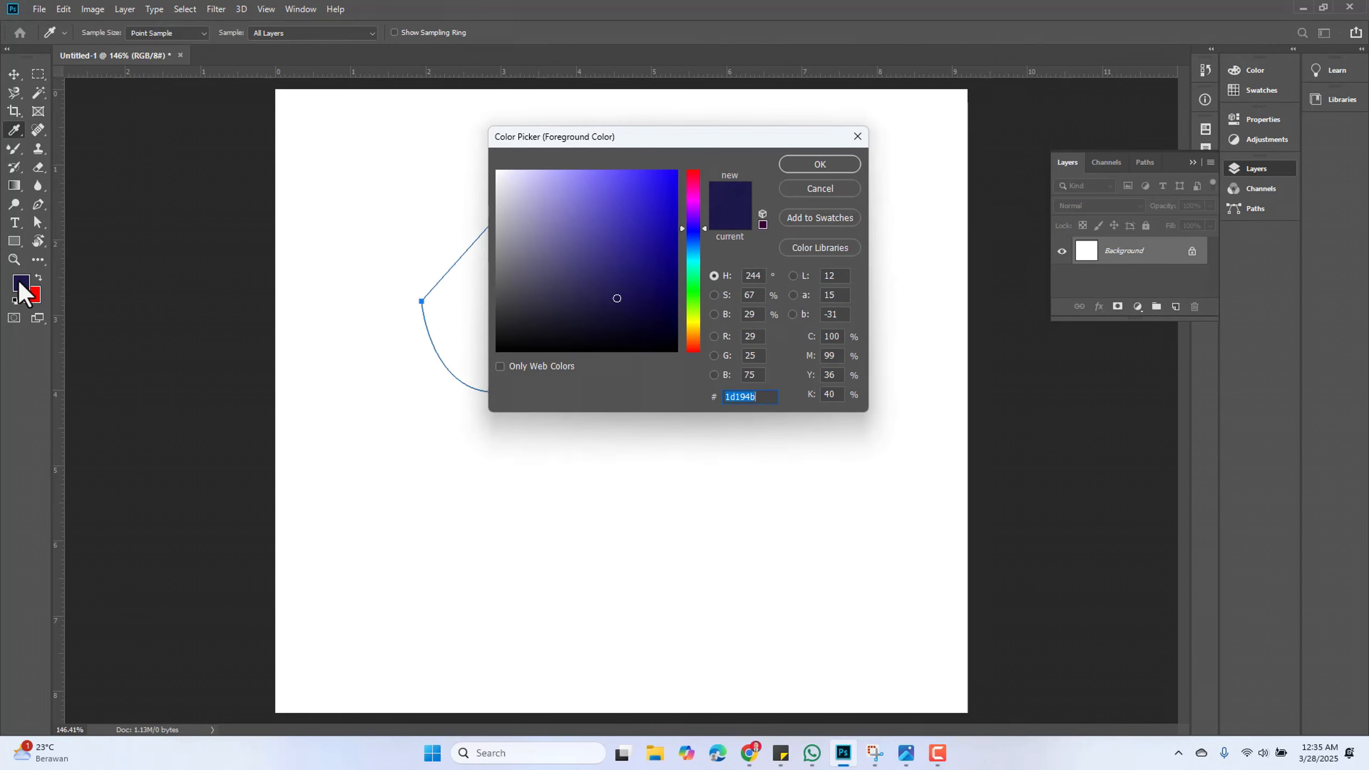
click(694, 286)
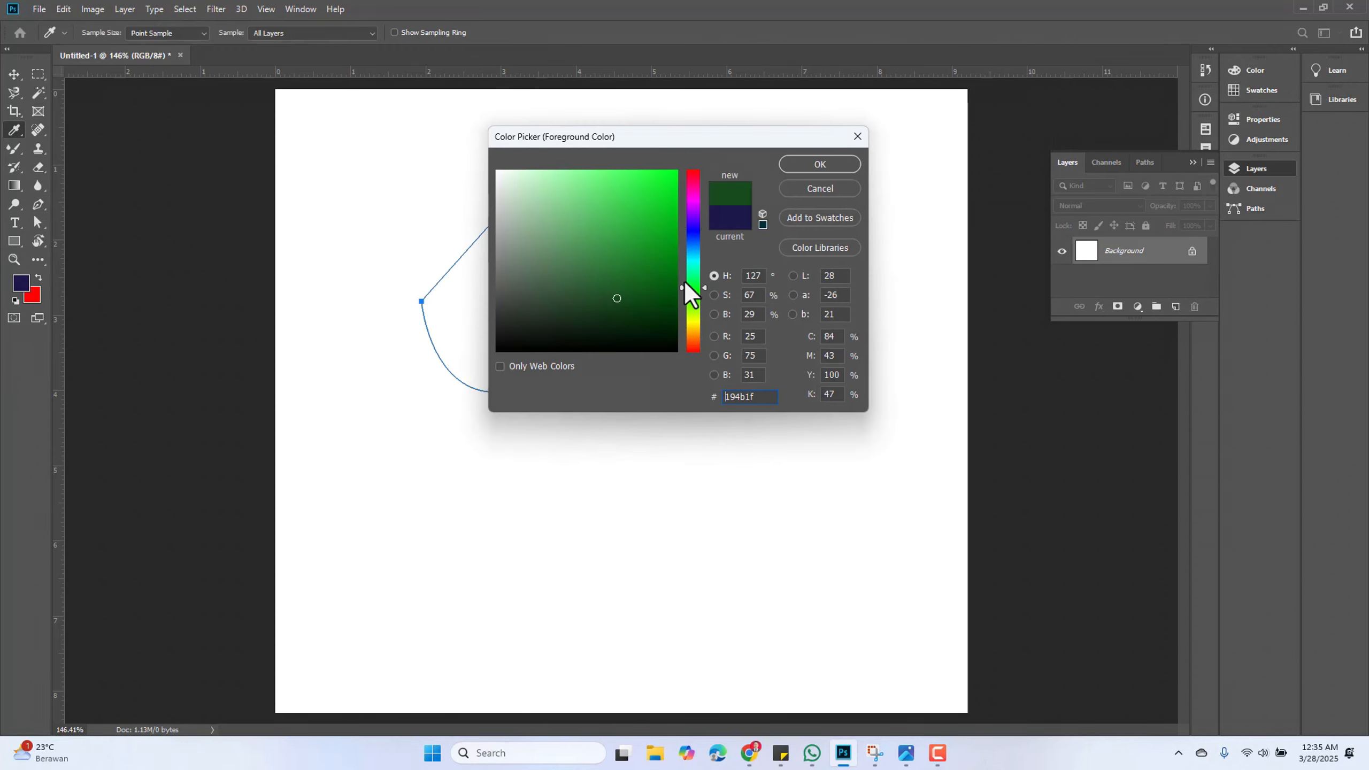
mouse_move(676, 213)
mouse_down()
mouse_move(678, 183)
mouse_move(665, 192)
mouse_up()
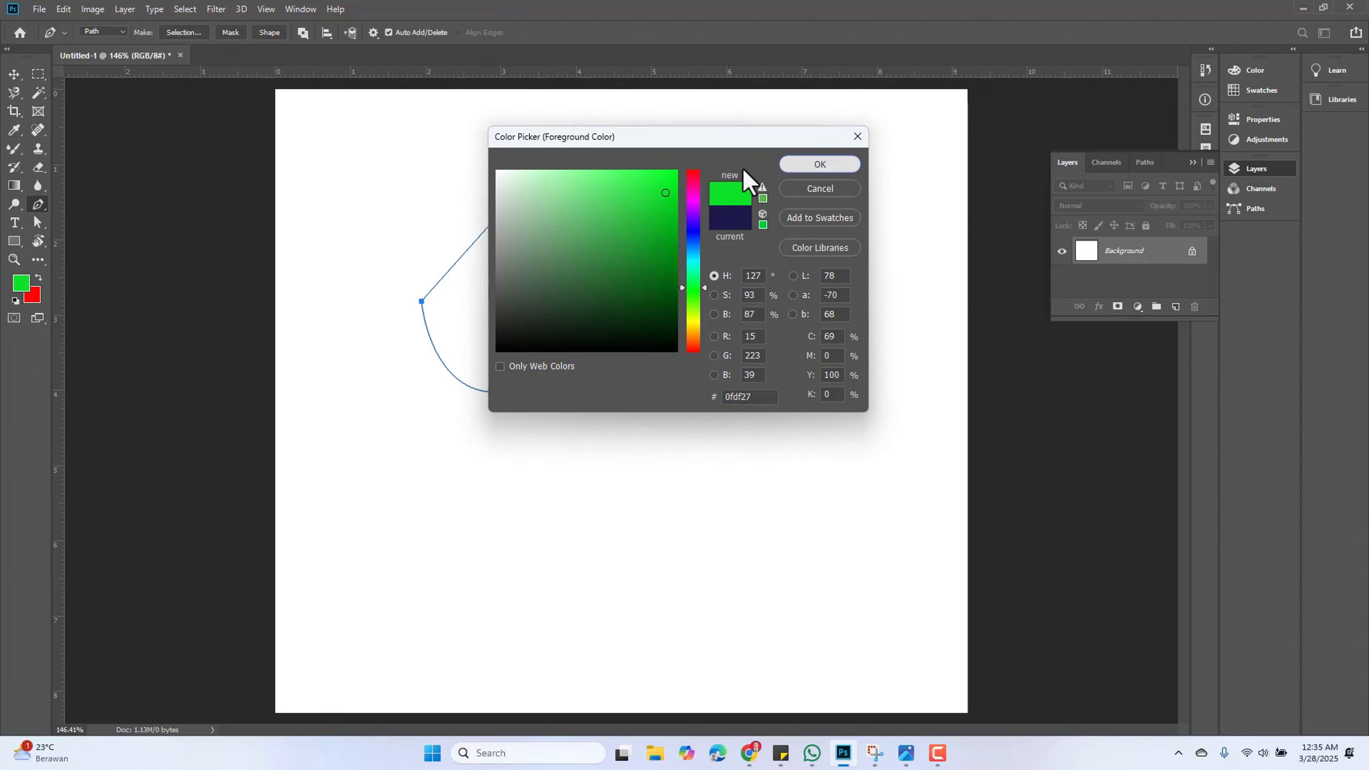
click(818, 165)
Fill the path with the foreground colour at Normal mode and 100% opacity
right_click(539, 242)
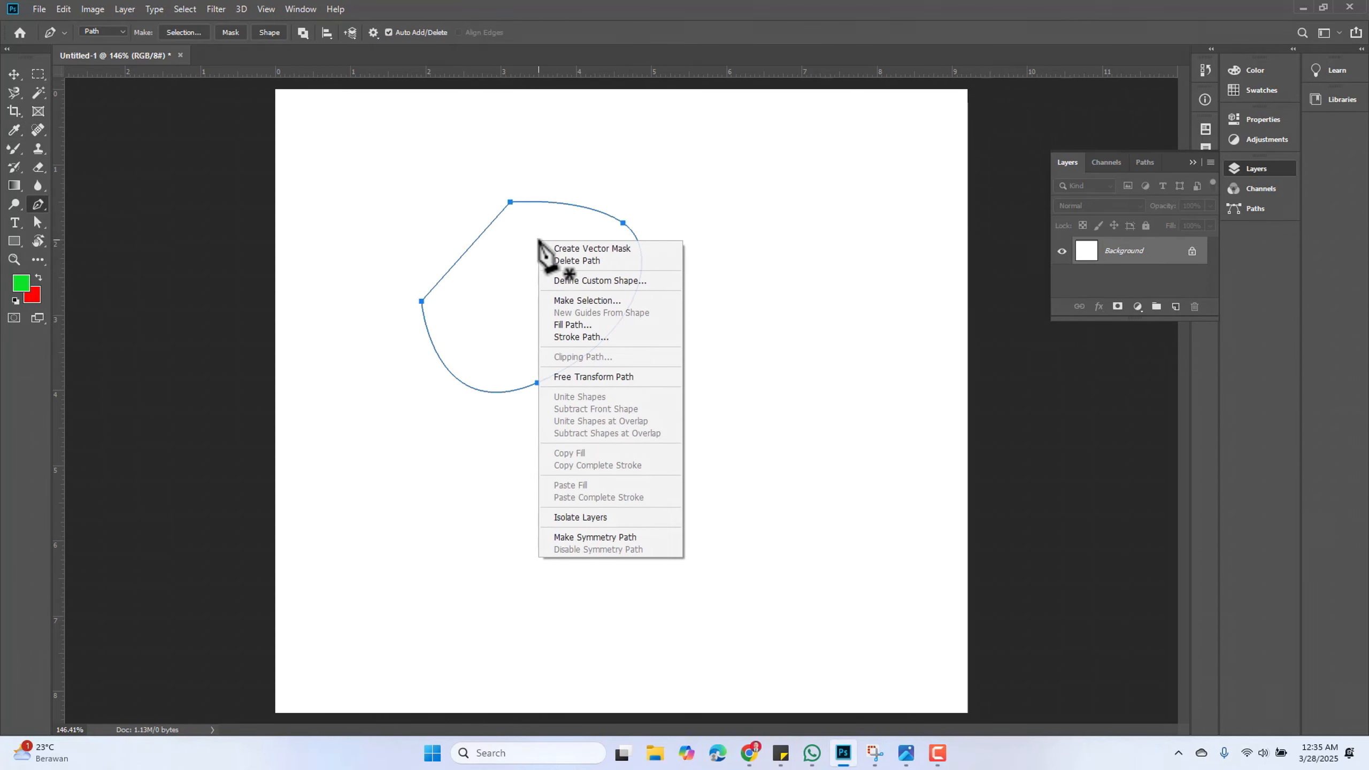
click(627, 325)
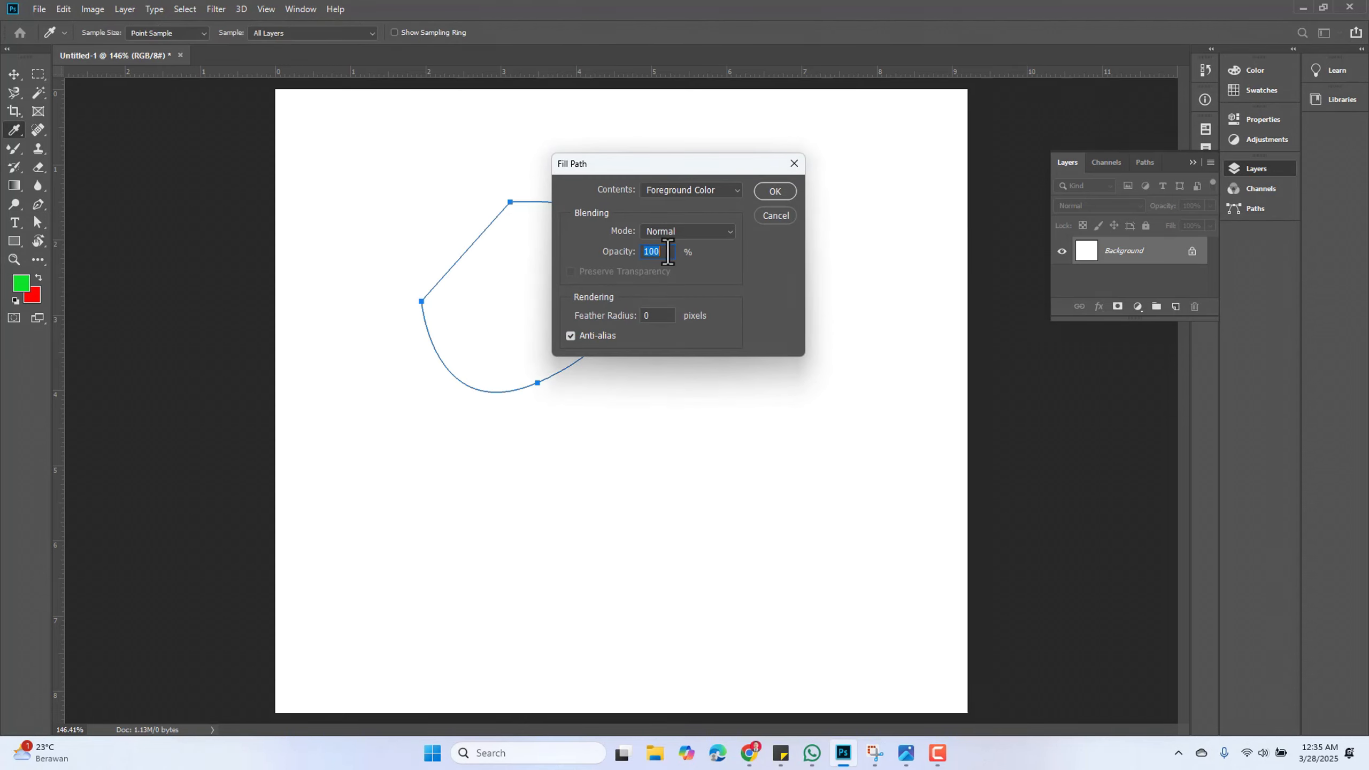
click(790, 195)
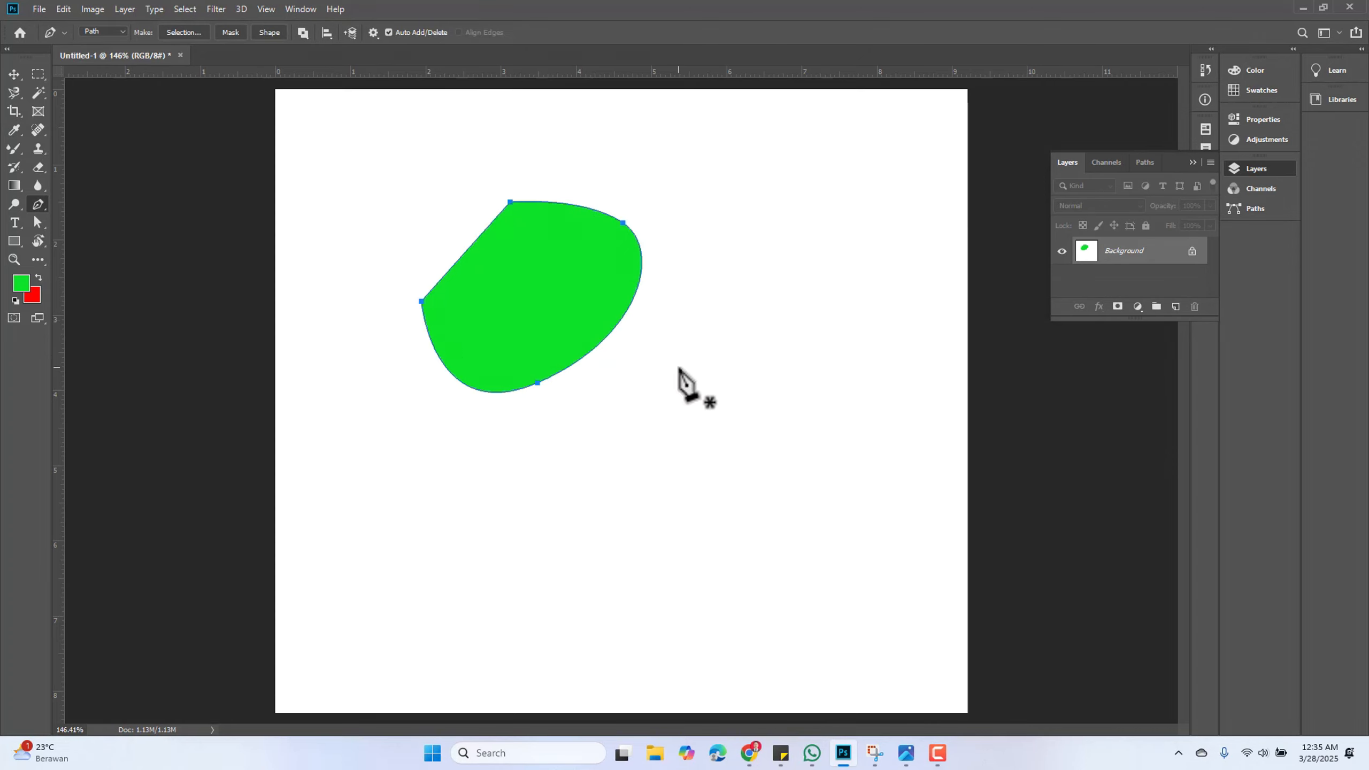
Draw a freeform closed path on the canvas's right side with the Freeform Pen Tool
right_click(39, 206)
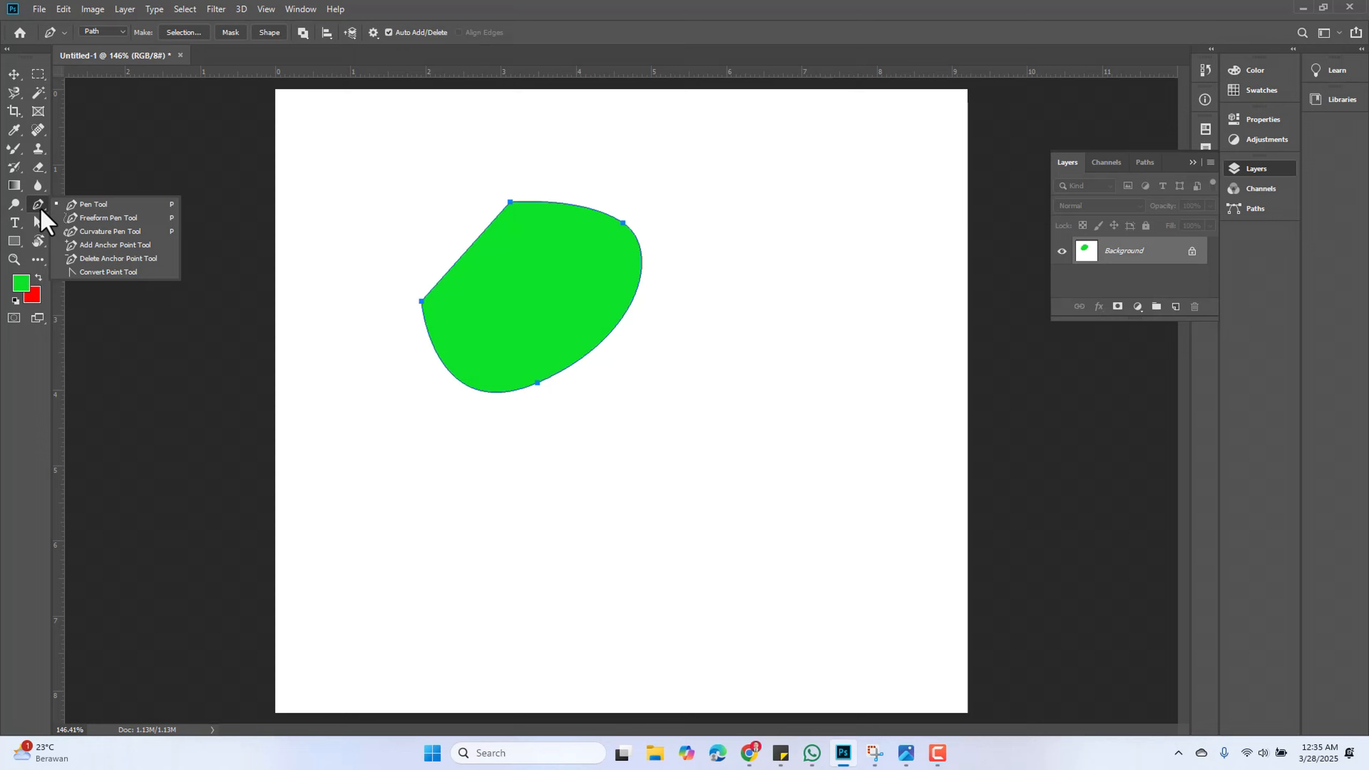
click(107, 218)
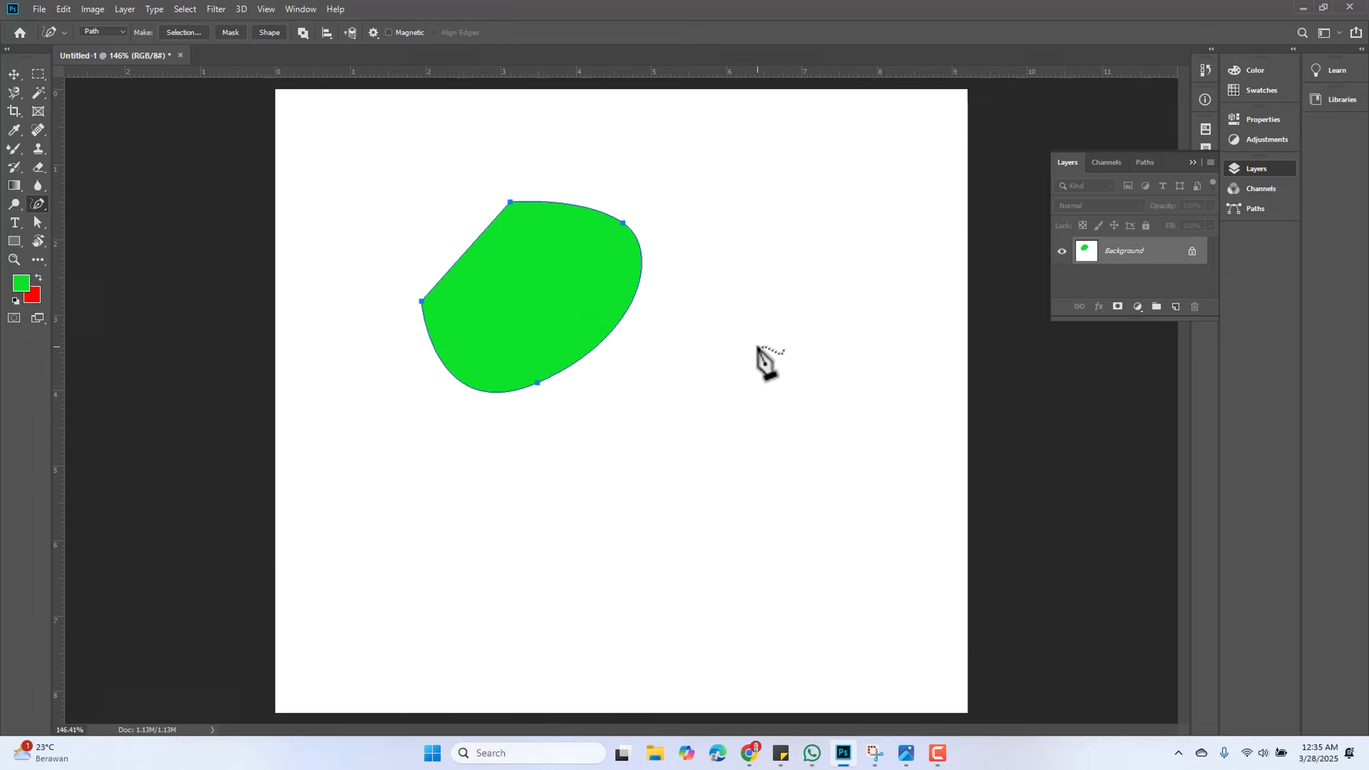
mouse_move(759, 347)
mouse_down()
mouse_move(679, 442)
mouse_move(654, 511)
mouse_move(673, 537)
mouse_move(746, 542)
mouse_move(837, 486)
mouse_move(875, 406)
mouse_move(850, 251)
mouse_move(788, 242)
mouse_move(758, 294)
mouse_move(761, 347)
mouse_up()
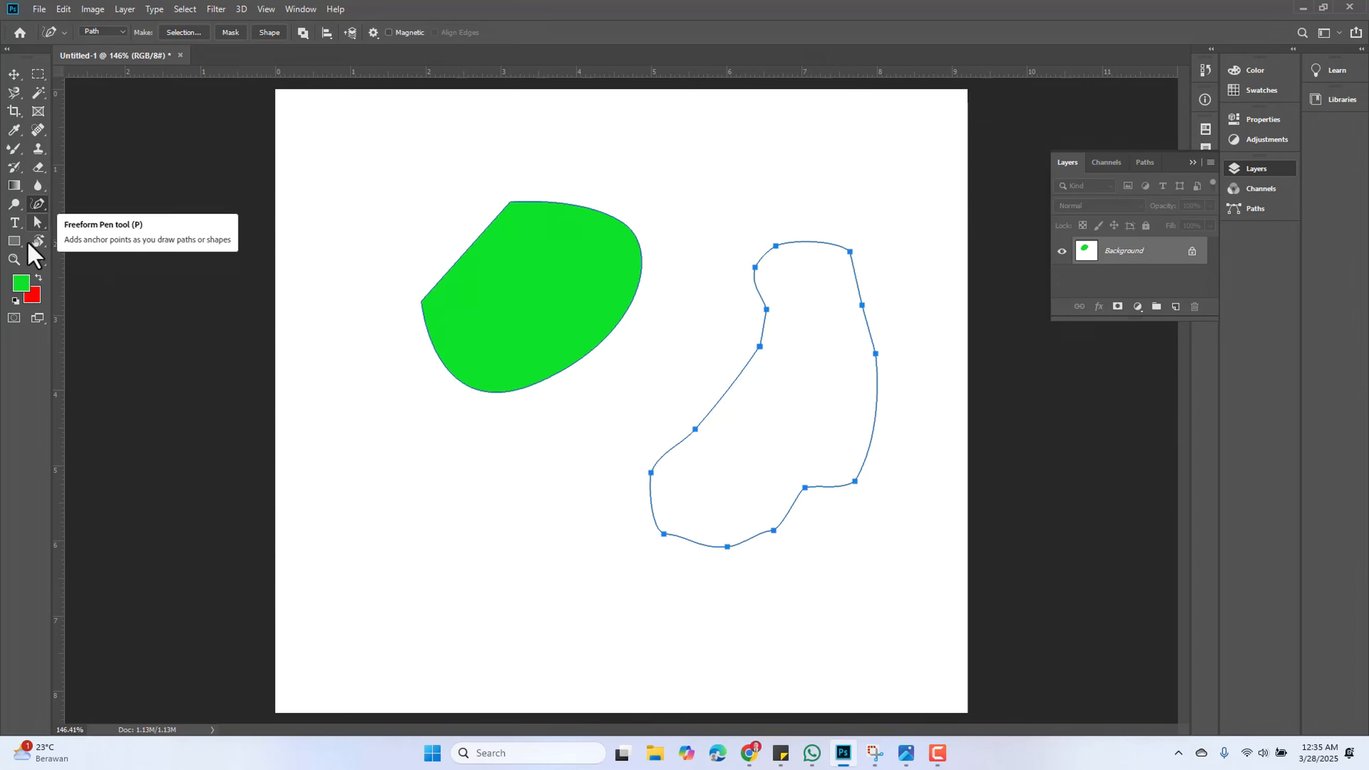
Draw a closed oval path in the canvas's lower left with the Curvature Pen Tool
right_click(32, 206)
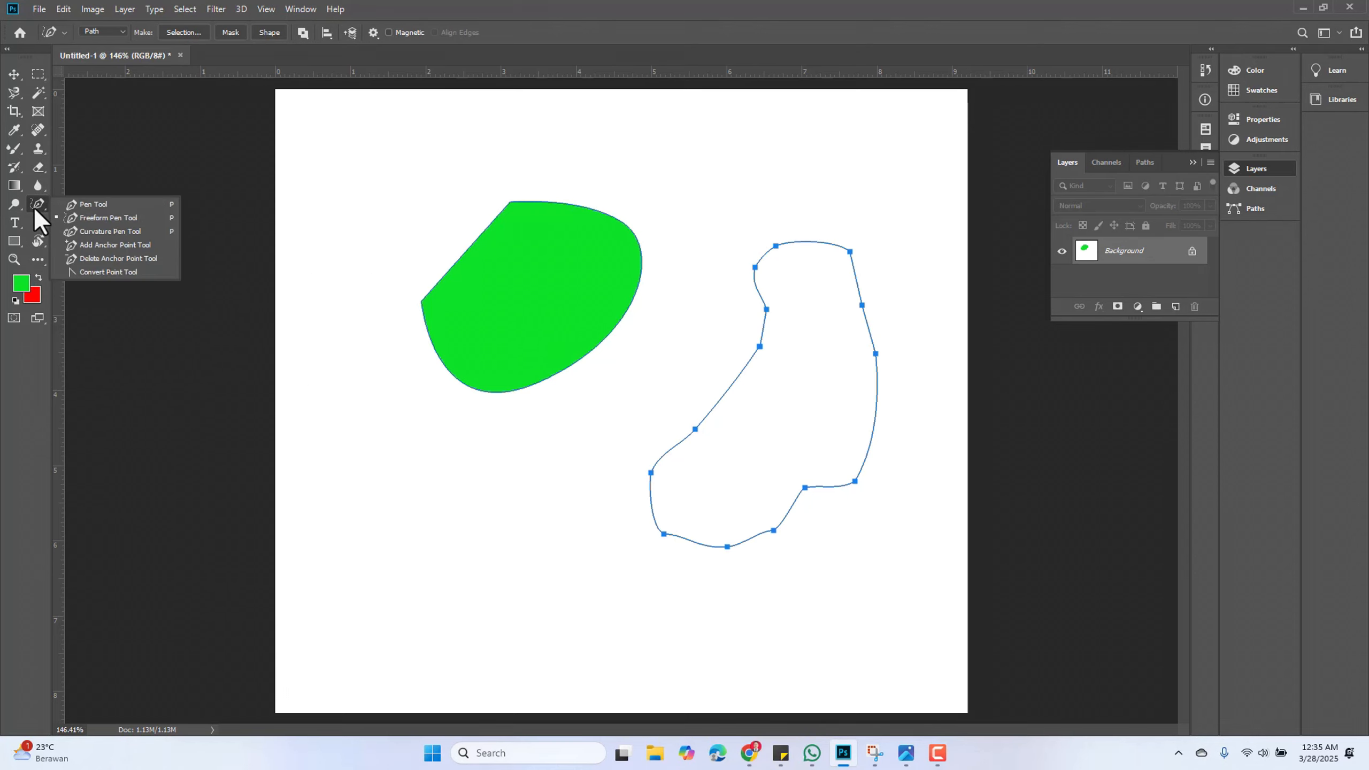
click(99, 236)
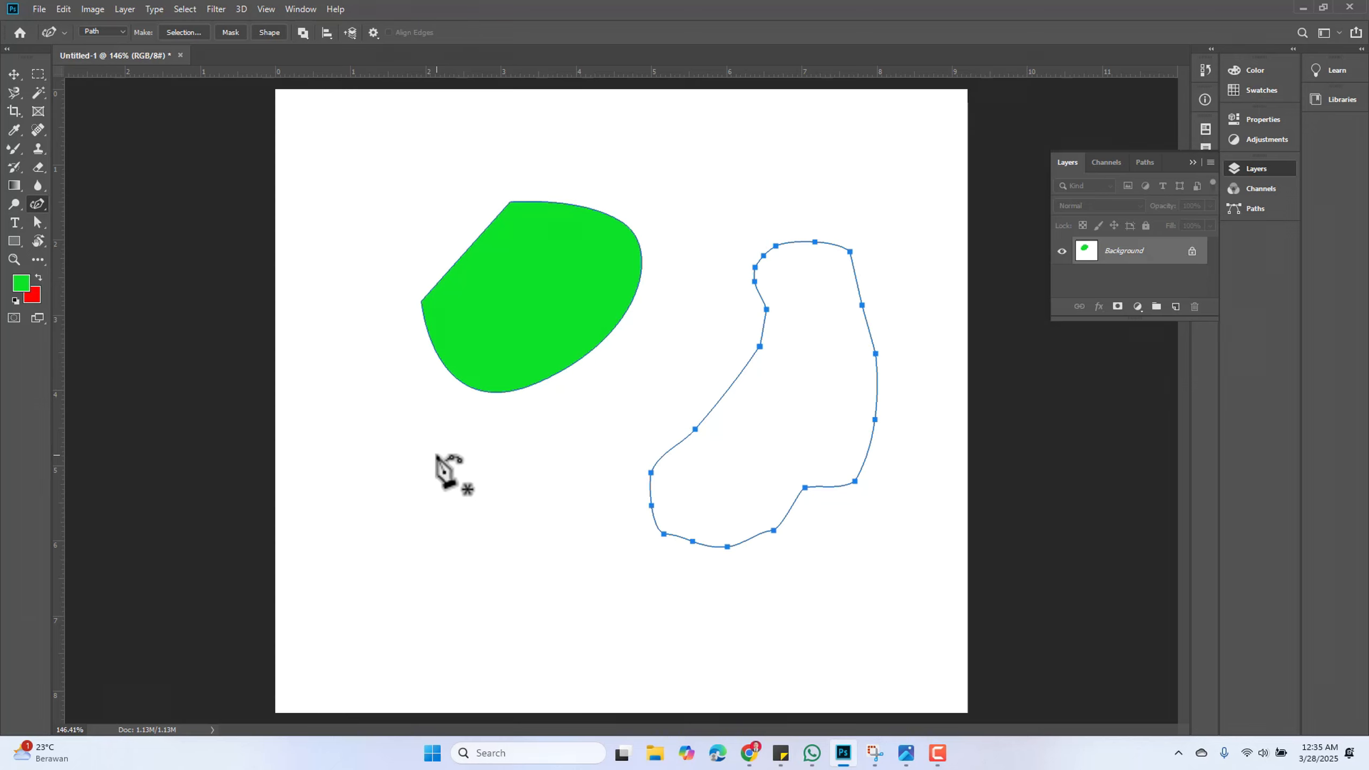
click(353, 576)
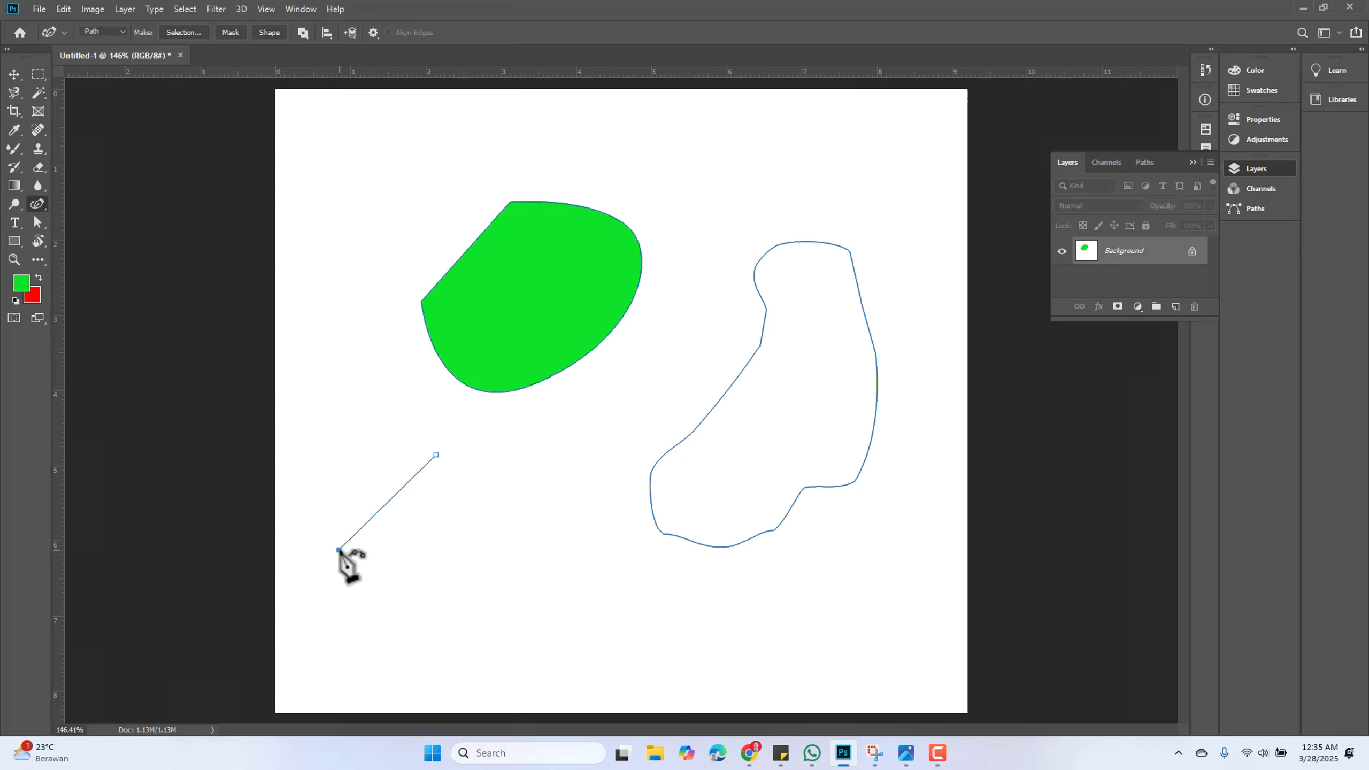
drag(353, 576, 353, 520)
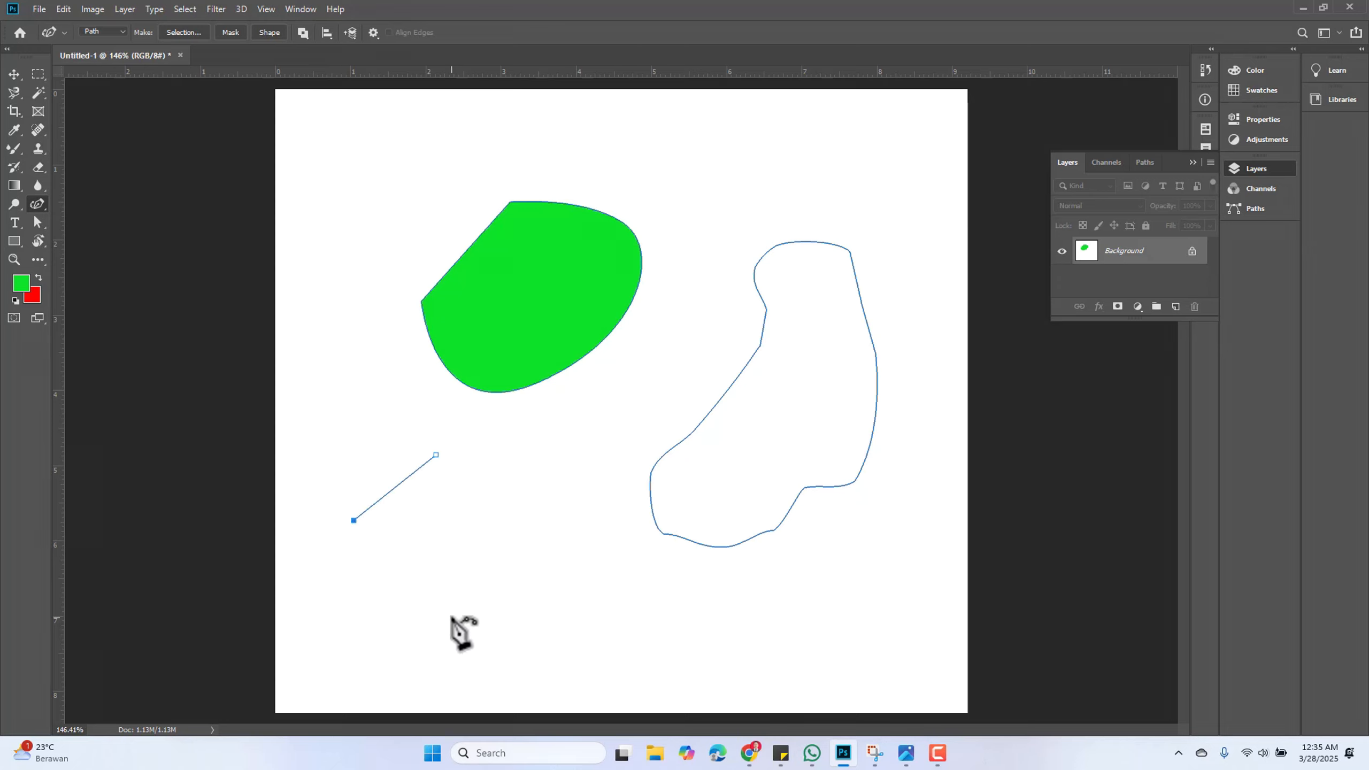
click(452, 595)
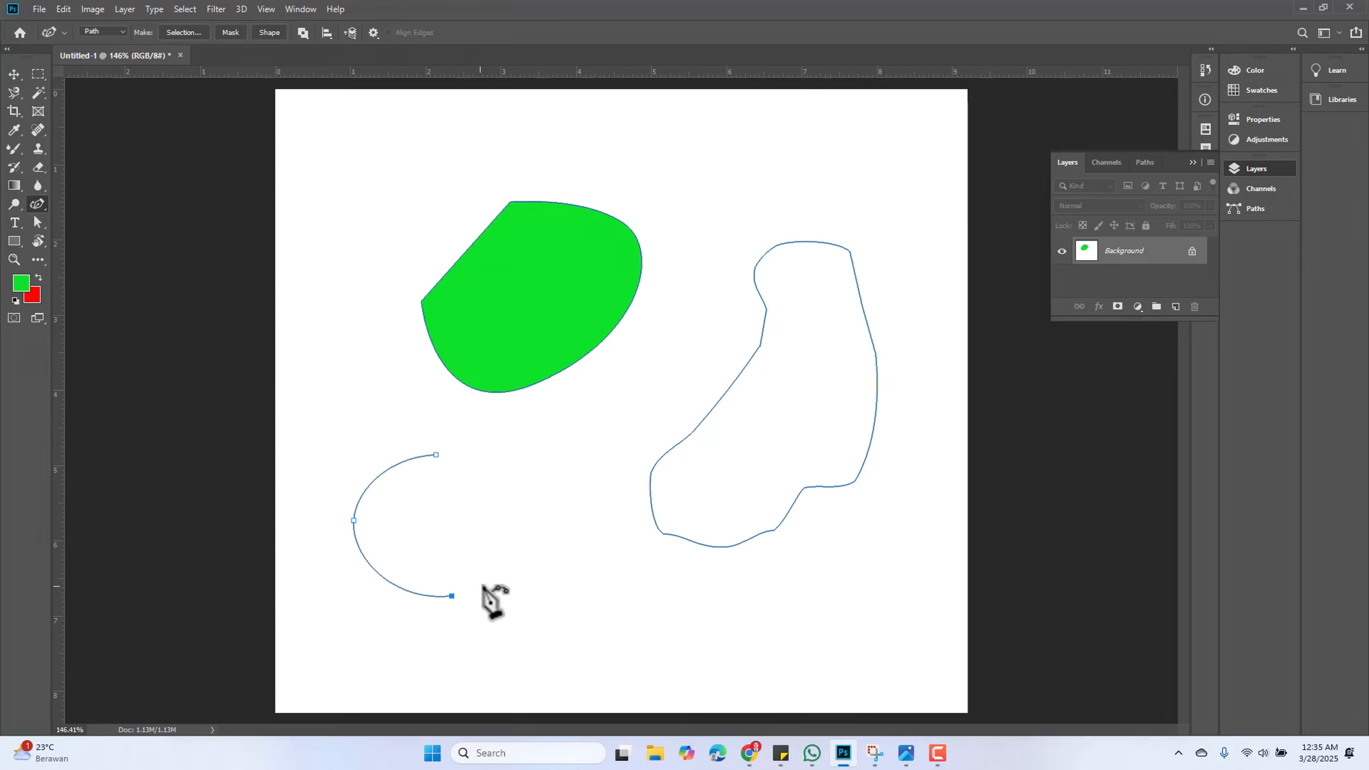
click(548, 437)
click(436, 454)
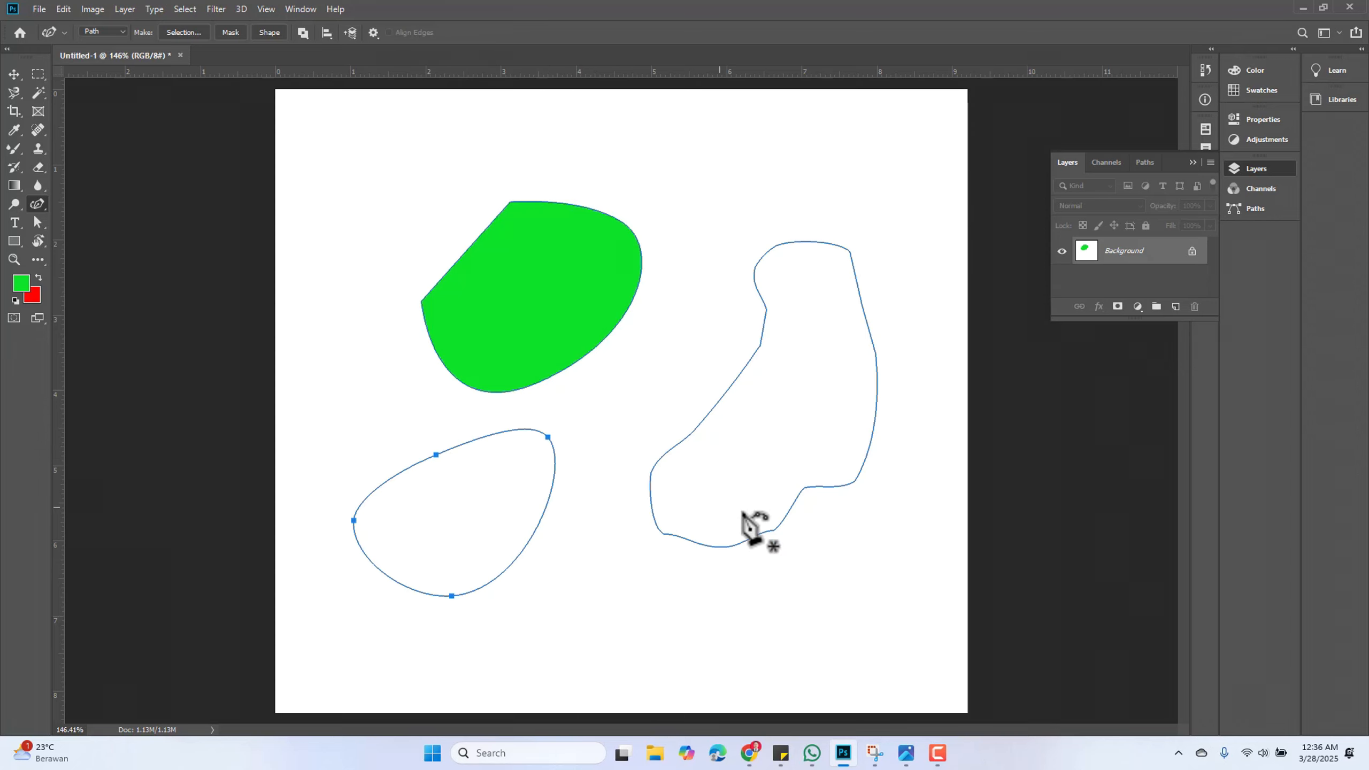
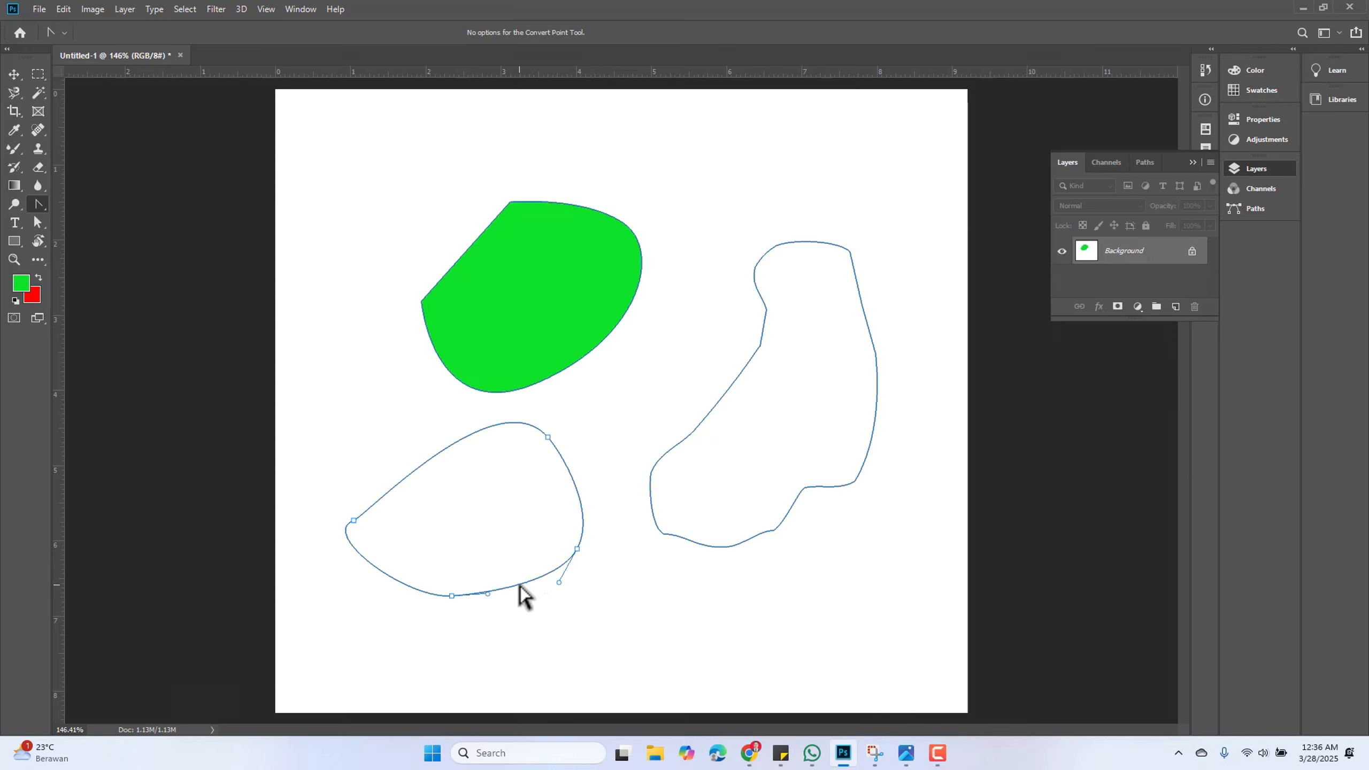
Reshape the lower-left oval path by pulling its bottom curve point upward into an arch
drag(521, 585, 517, 454)
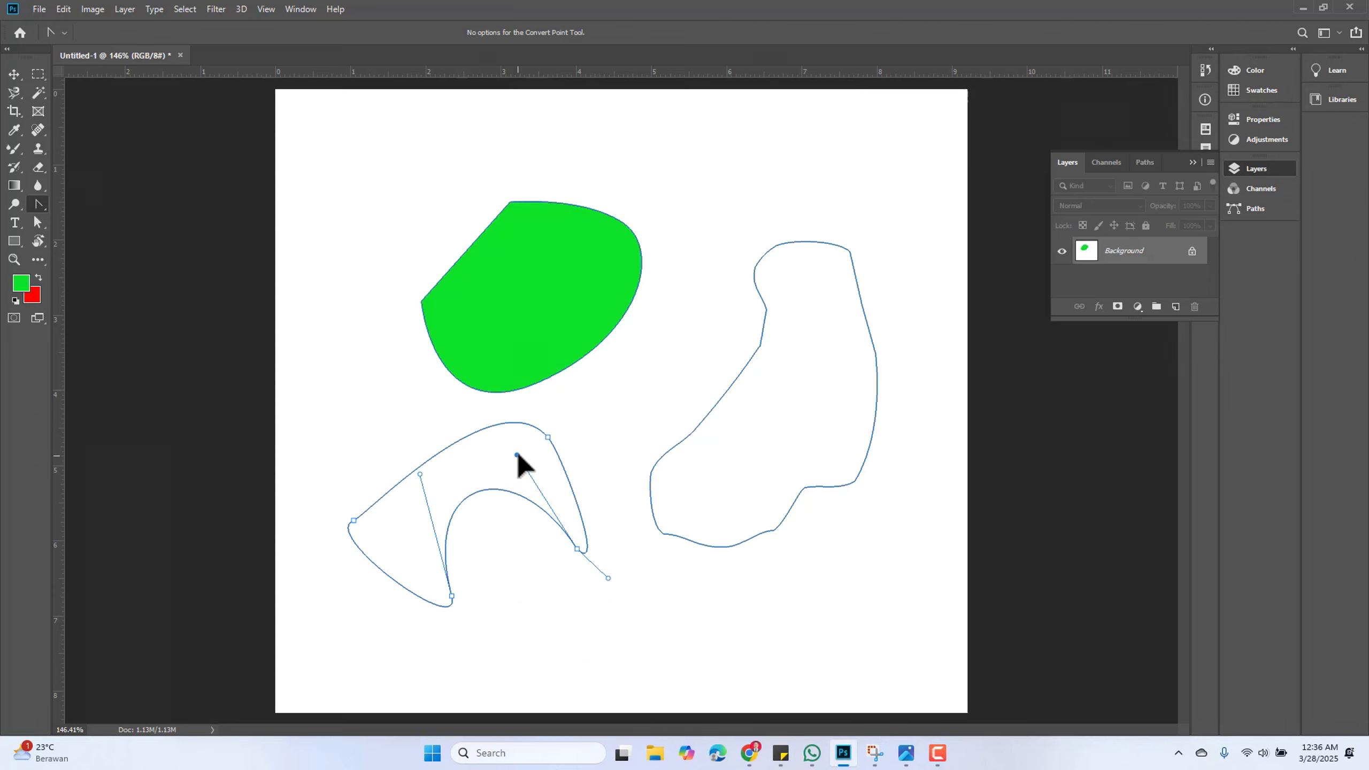
drag(420, 473, 396, 502)
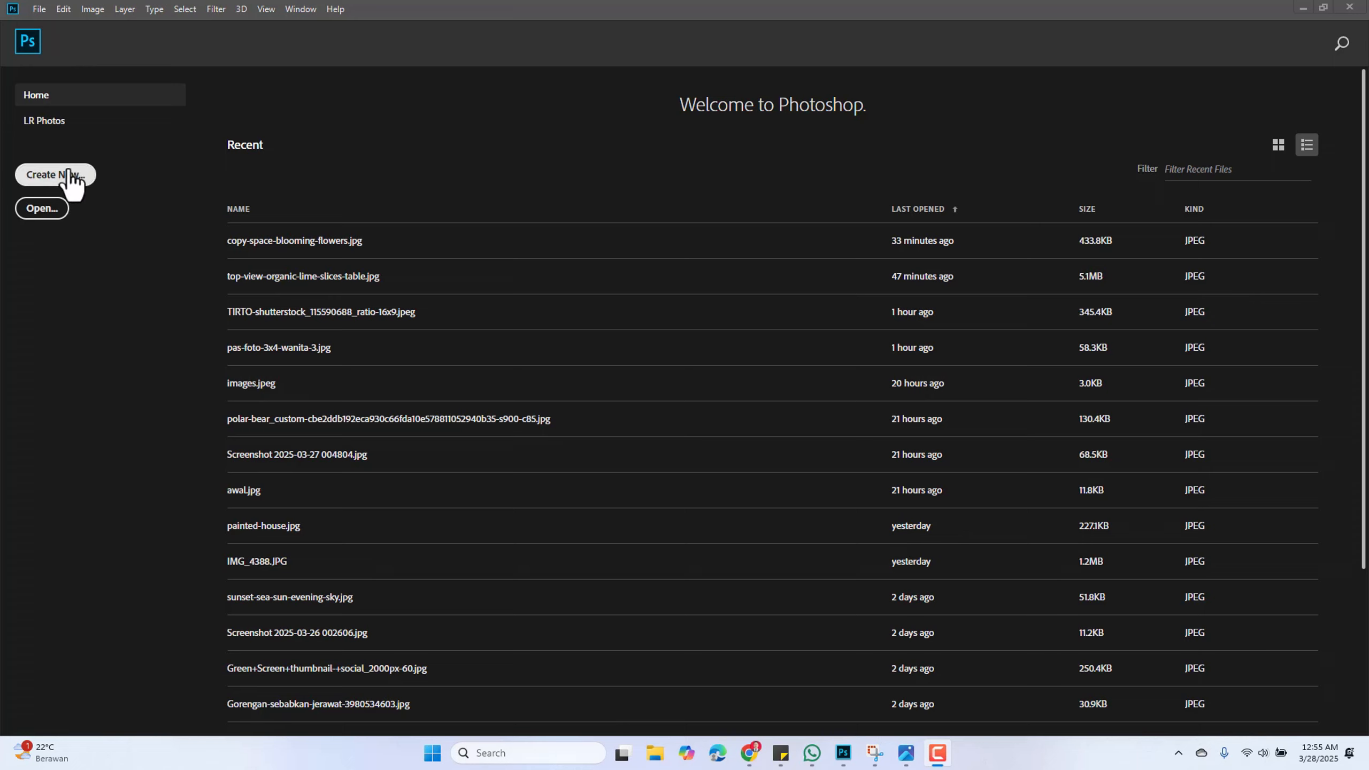
Create a new document from the Clipboard preset, 1907 × 863 px at 72 ppi with a white background
click(68, 170)
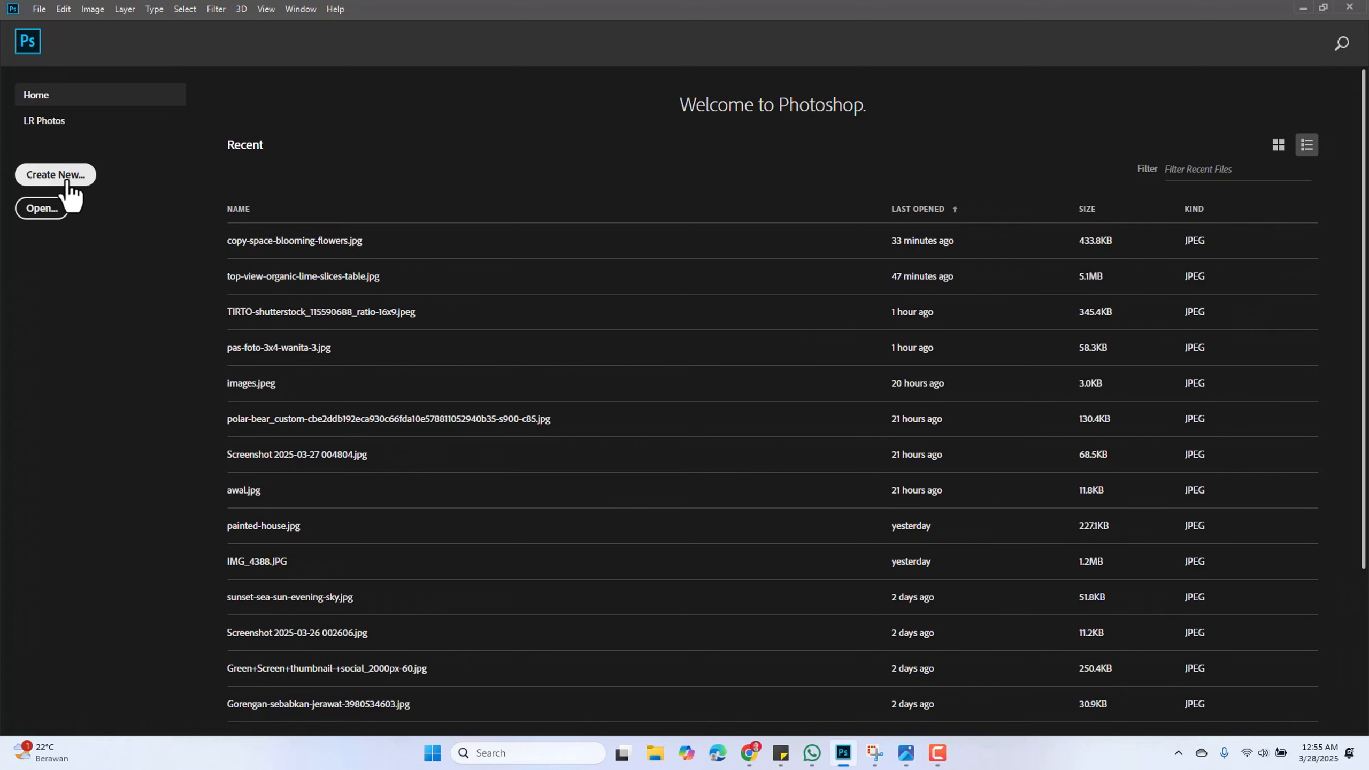
click(65, 181)
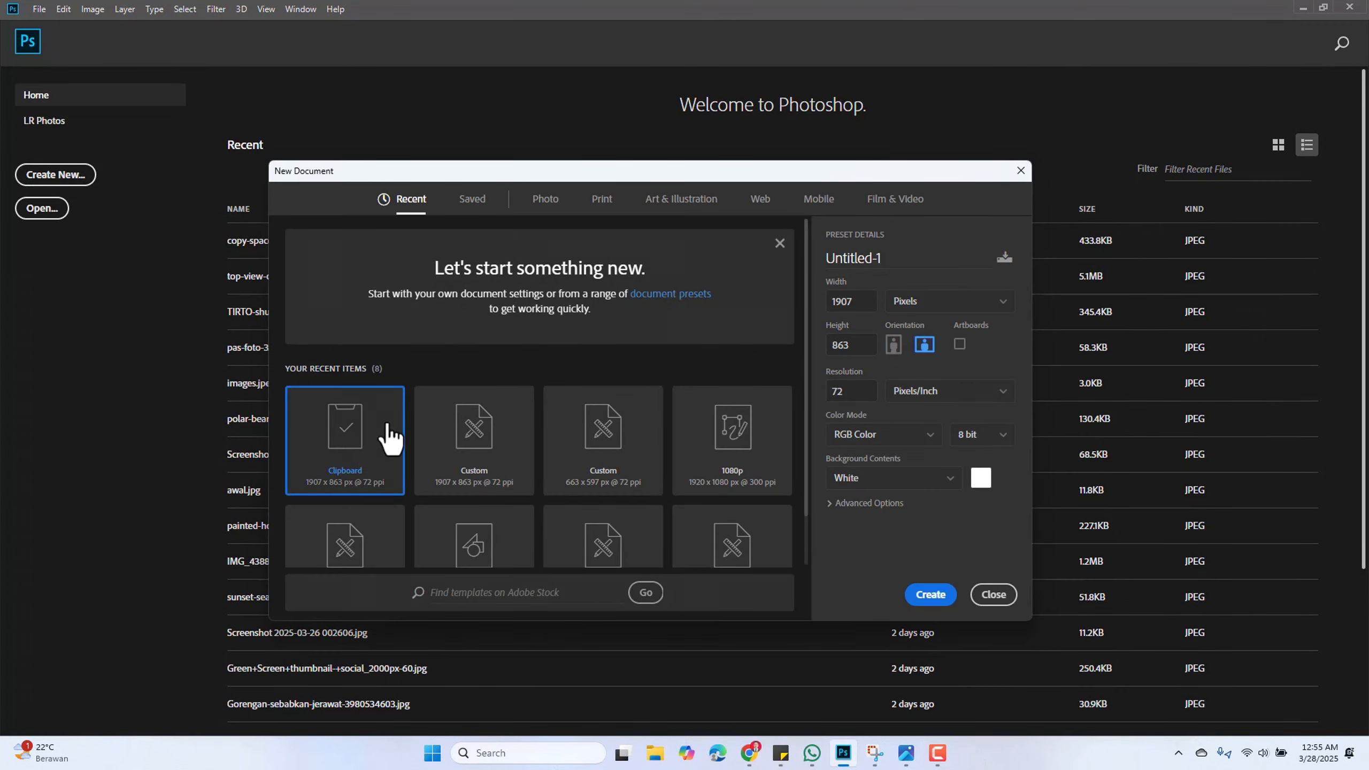
click(733, 430)
scroll(700, 533, down, 1)
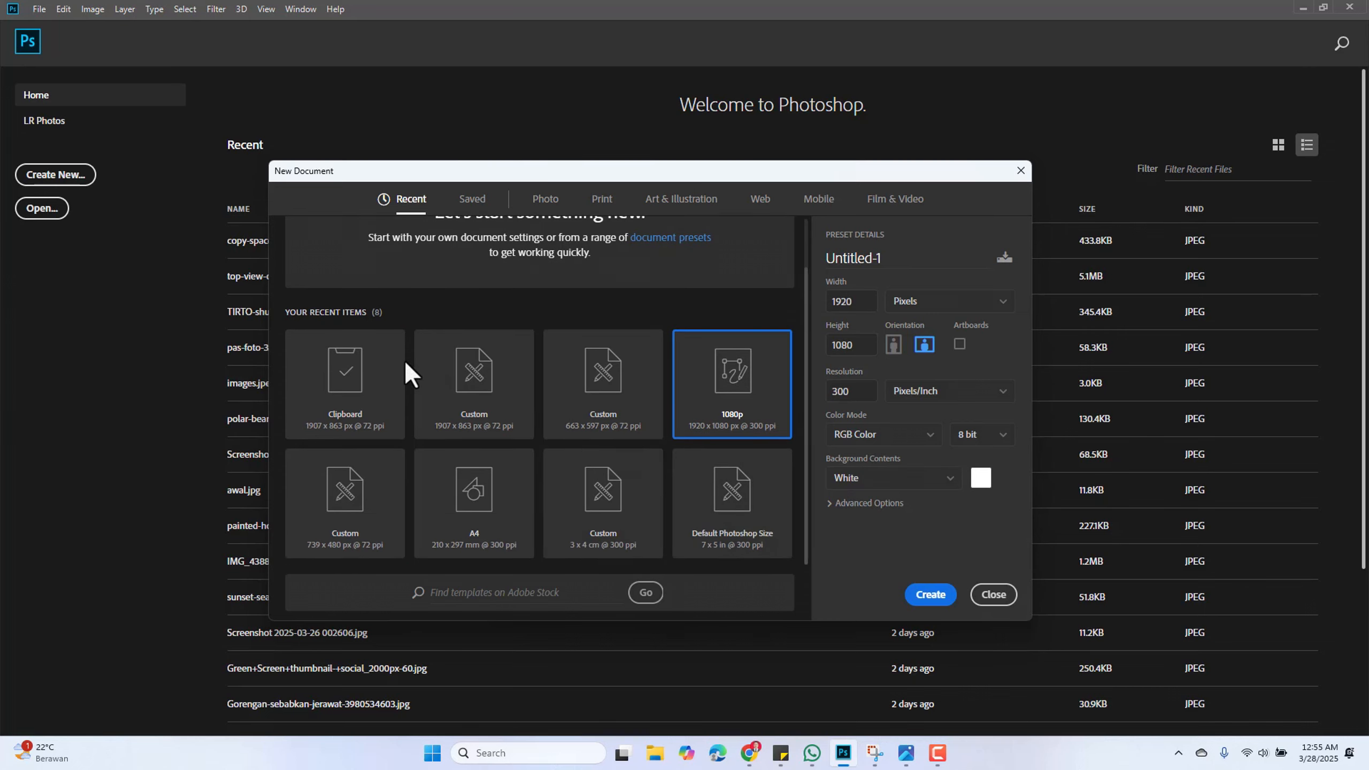
click(369, 375)
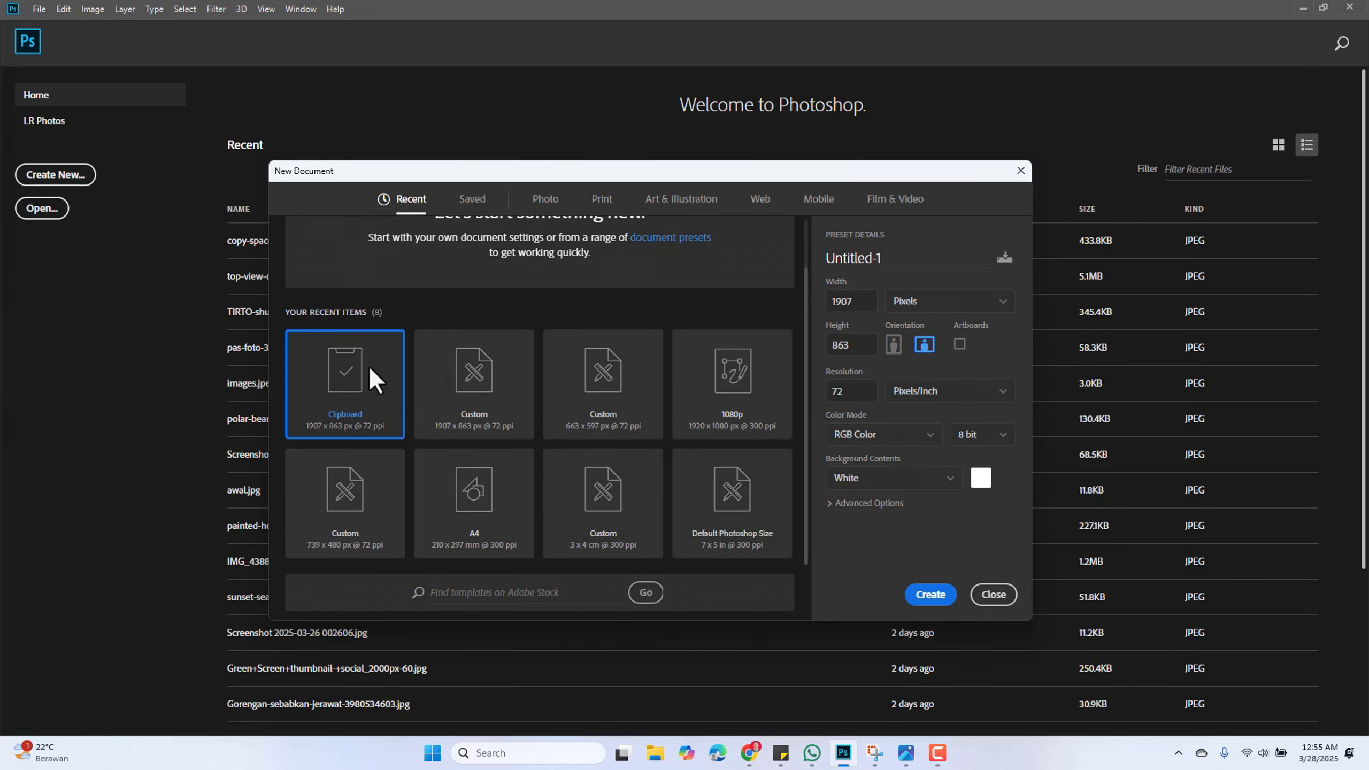
click(931, 595)
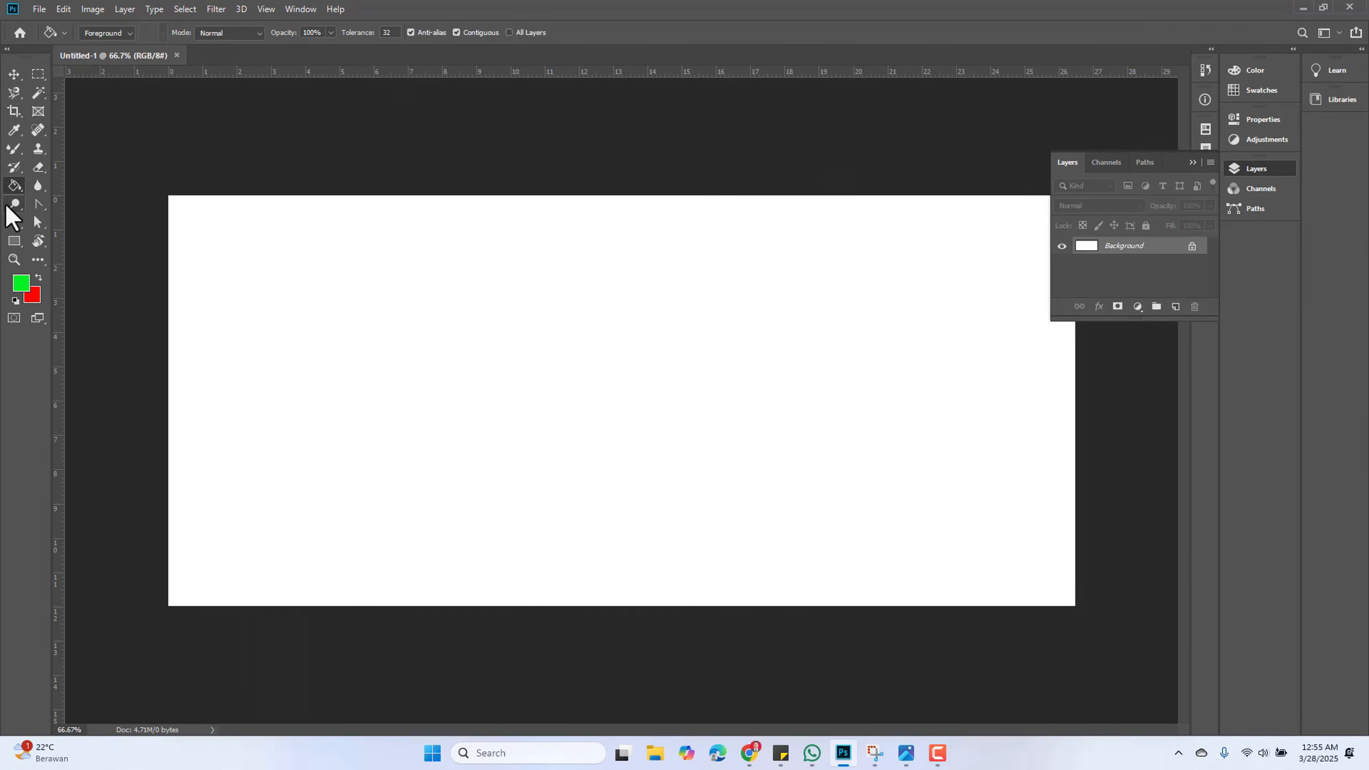
Add the text INI TULISAN 1 on the canvas's upper left with the Horizontal Type Tool
drag(15, 229, 43, 221)
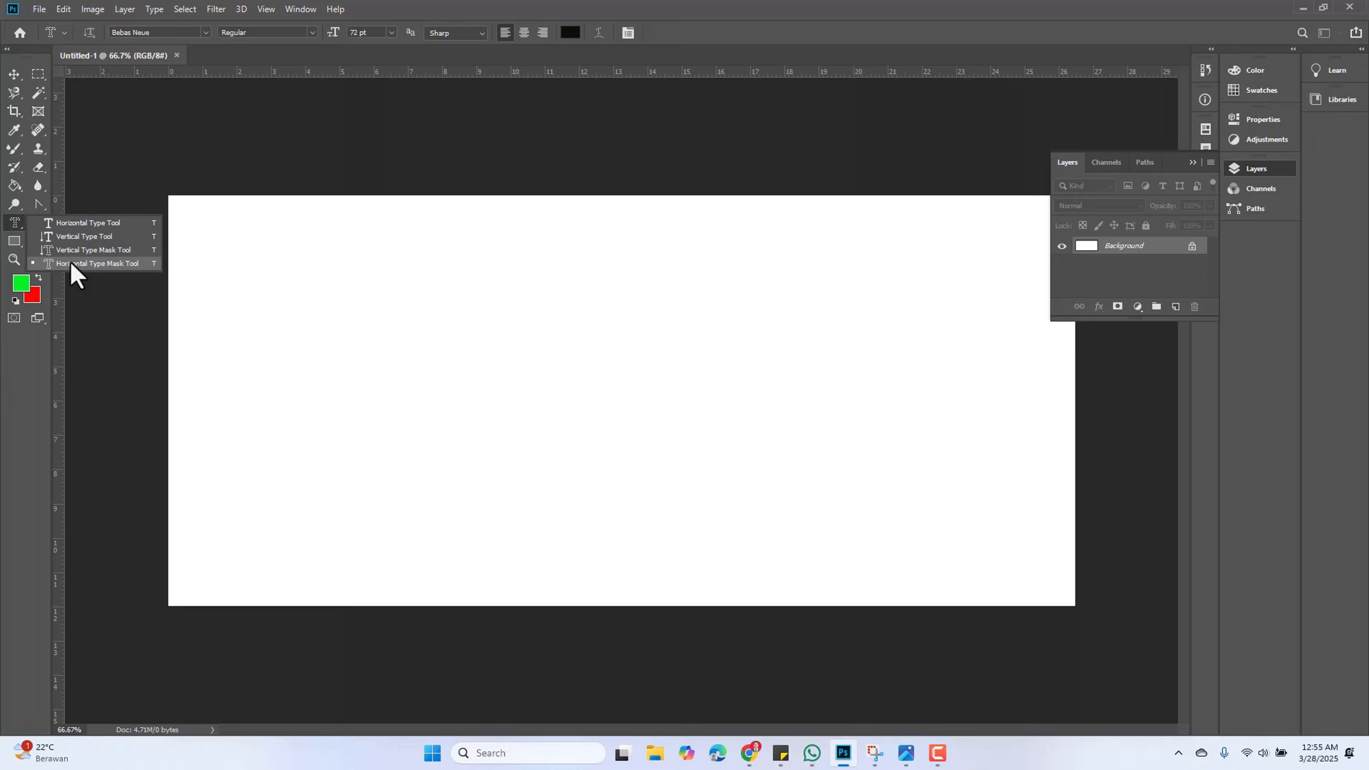
click(98, 224)
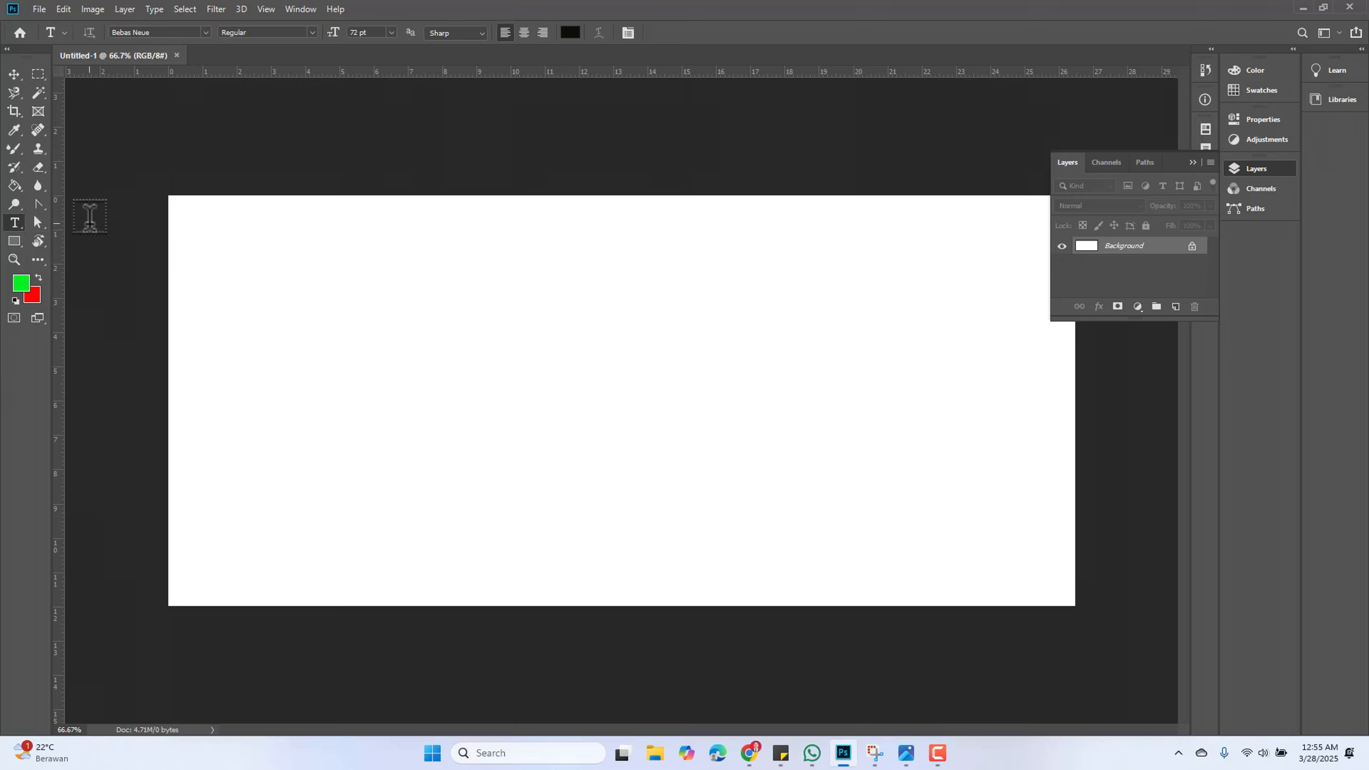
right_click(11, 227)
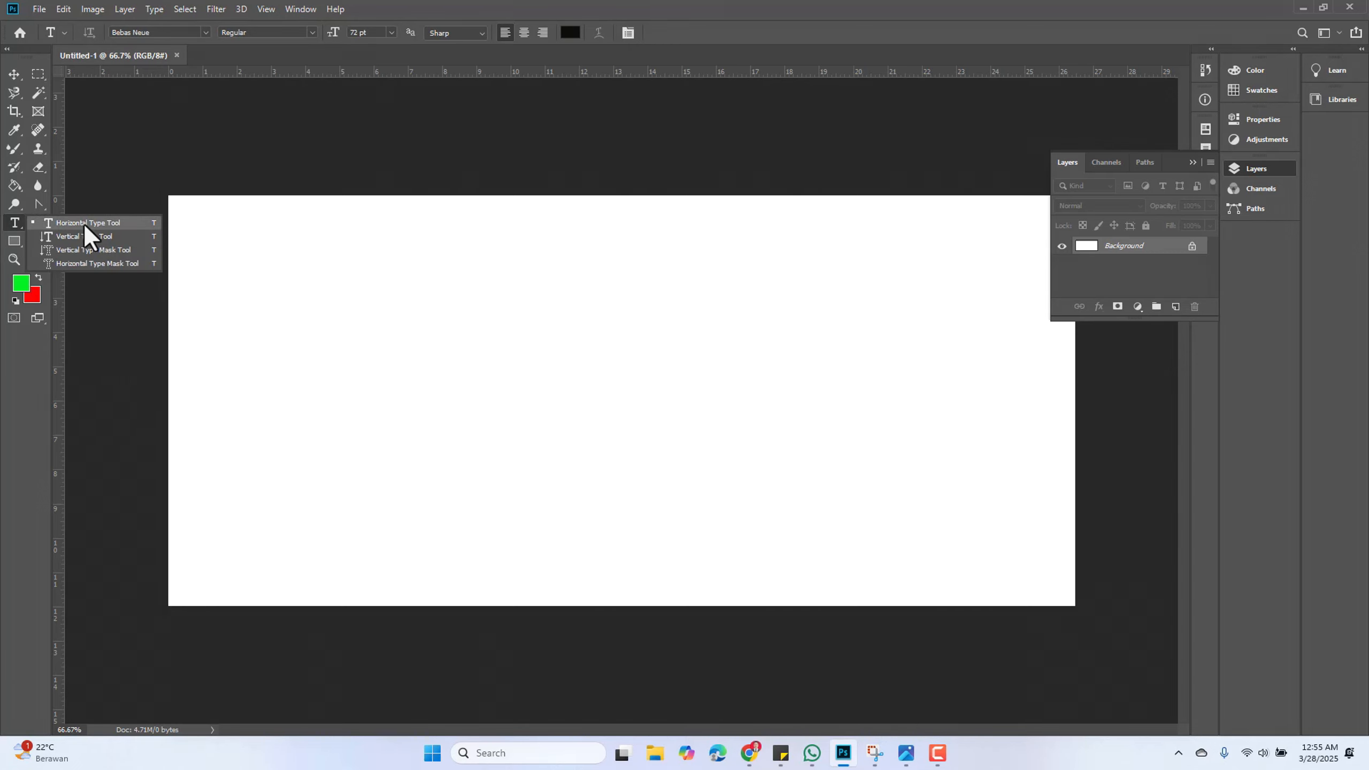
click(85, 226)
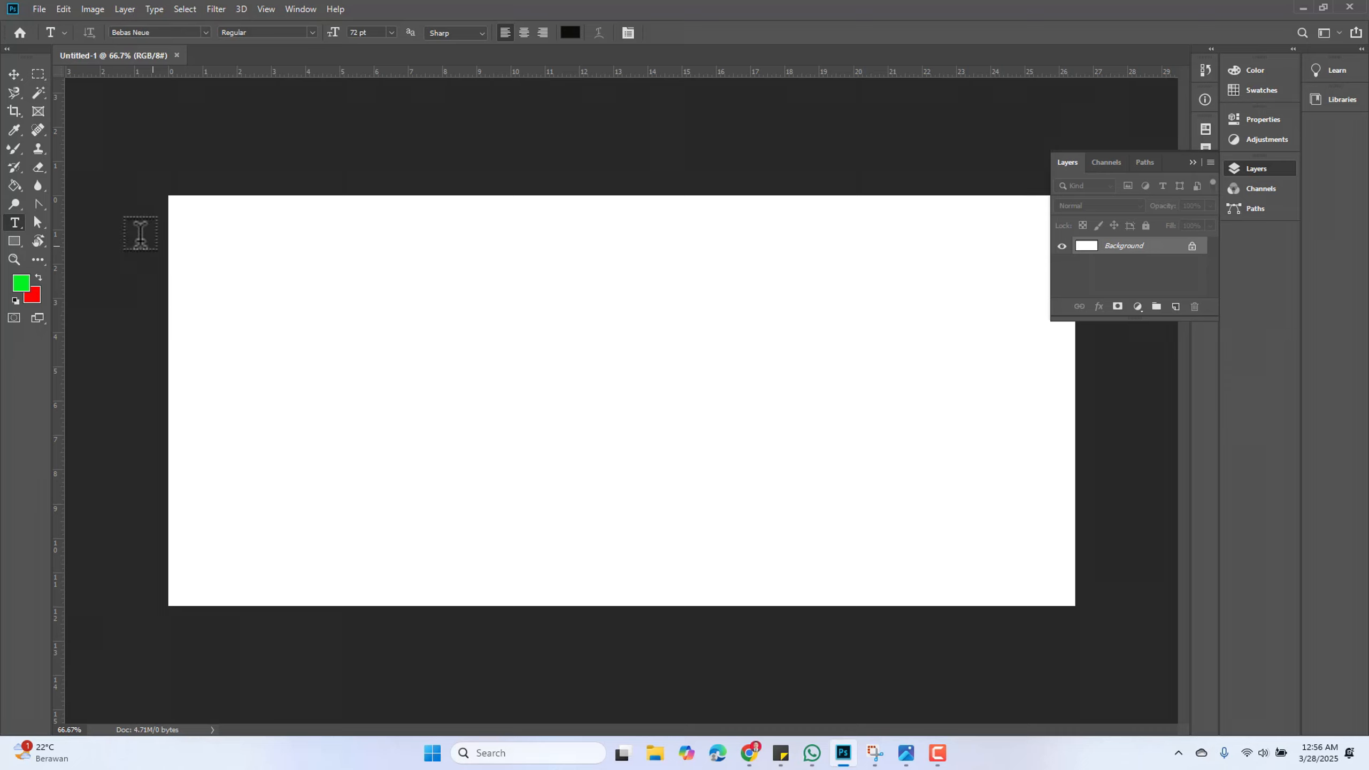
click(14, 74)
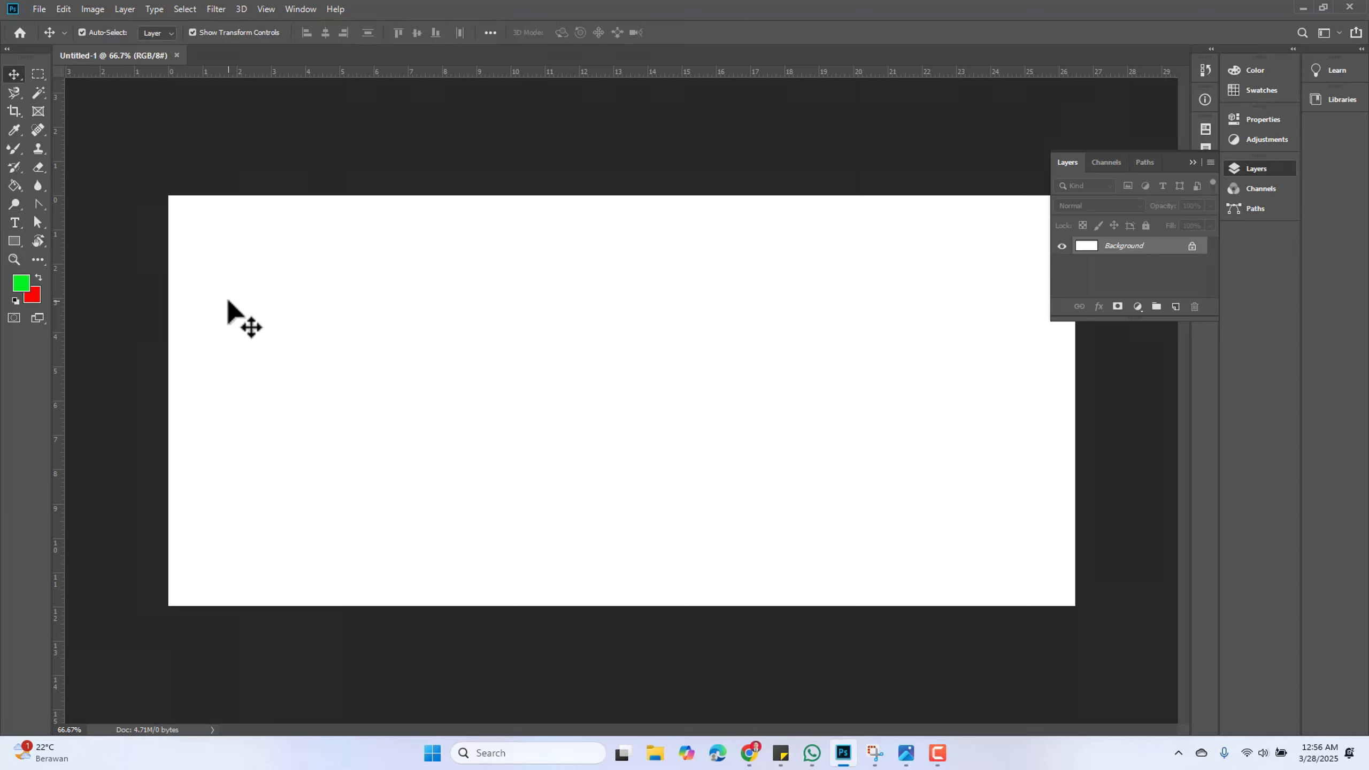
key(t)
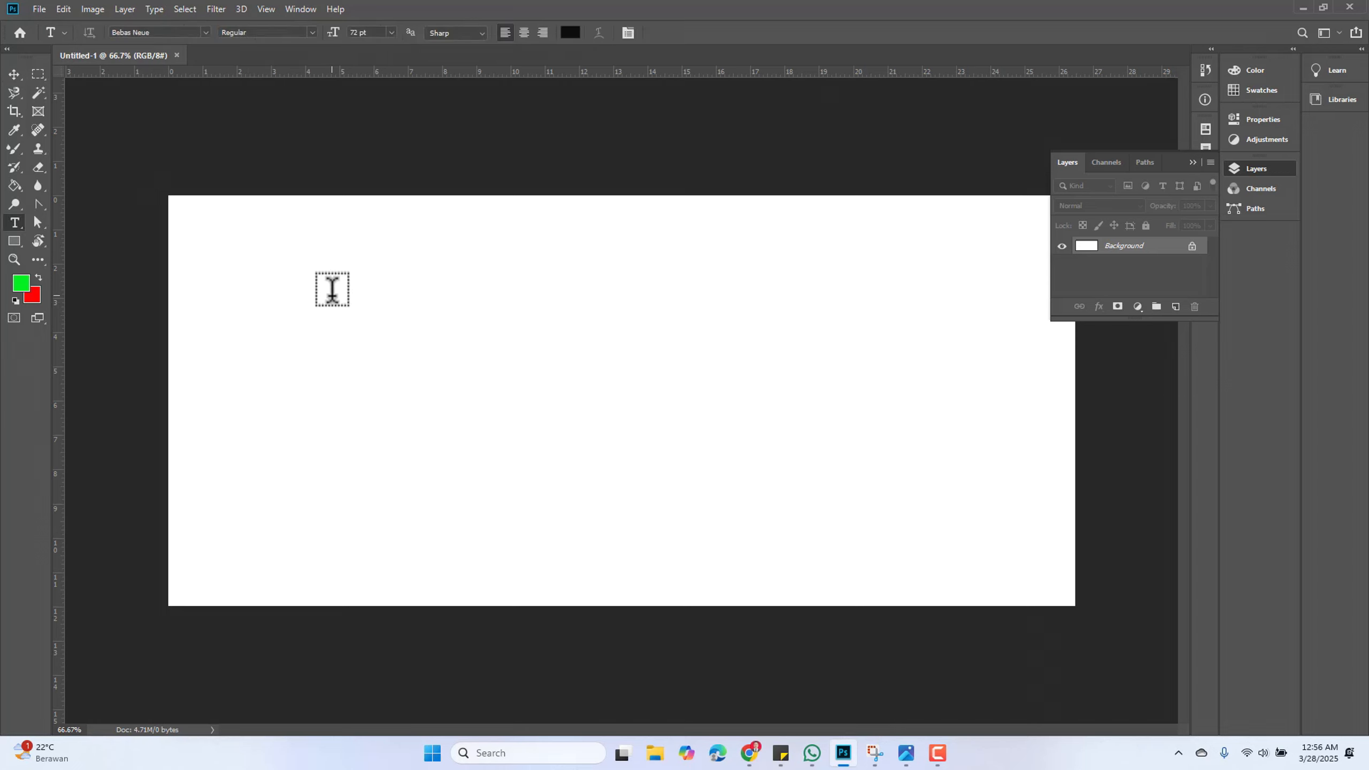
click(332, 289)
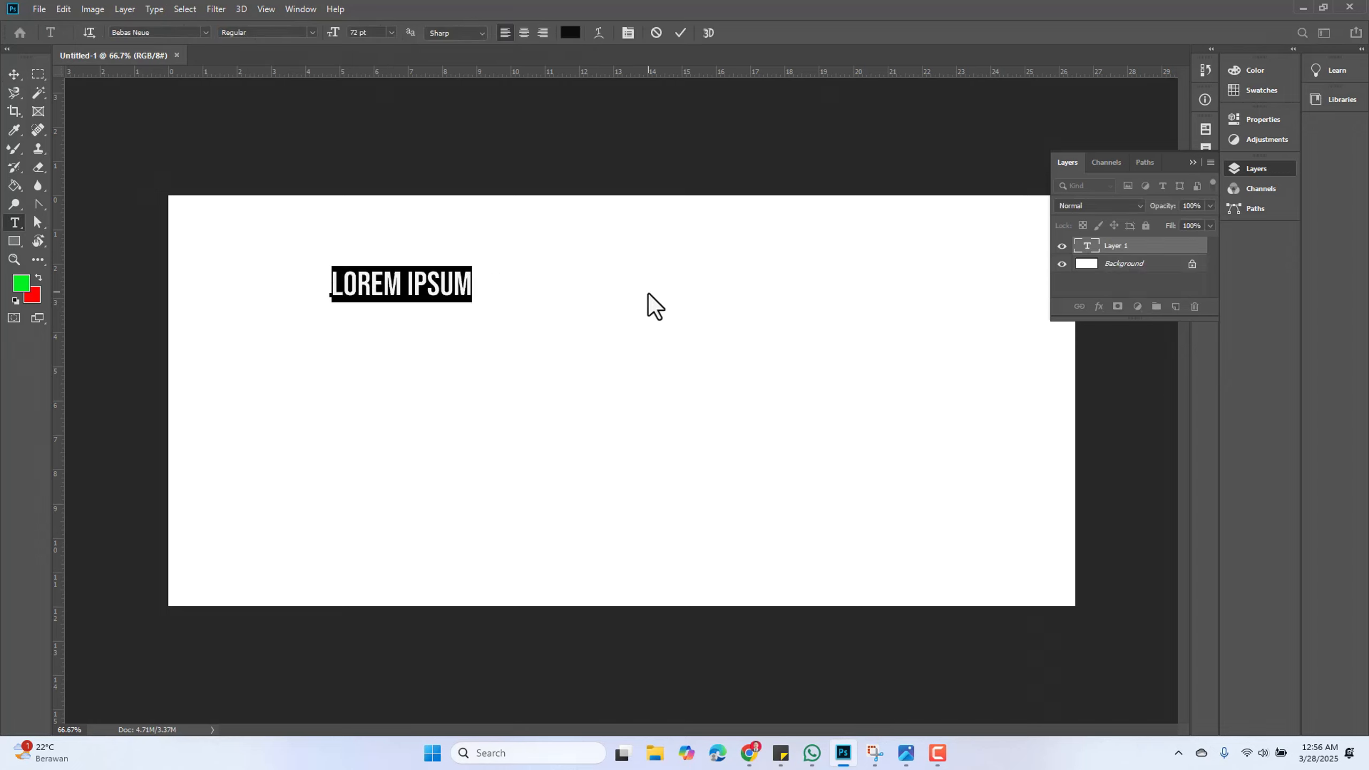
text(INI )
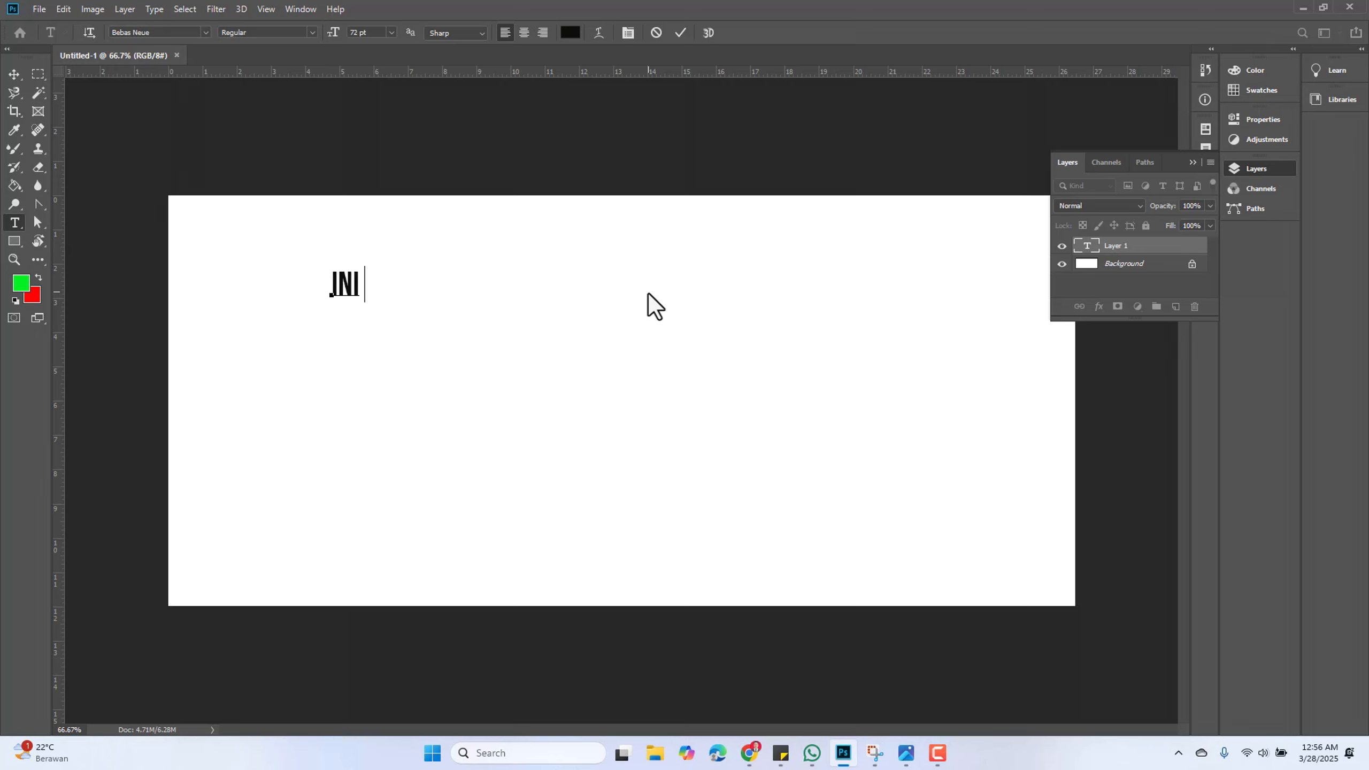
text(TUL ISAN 1)
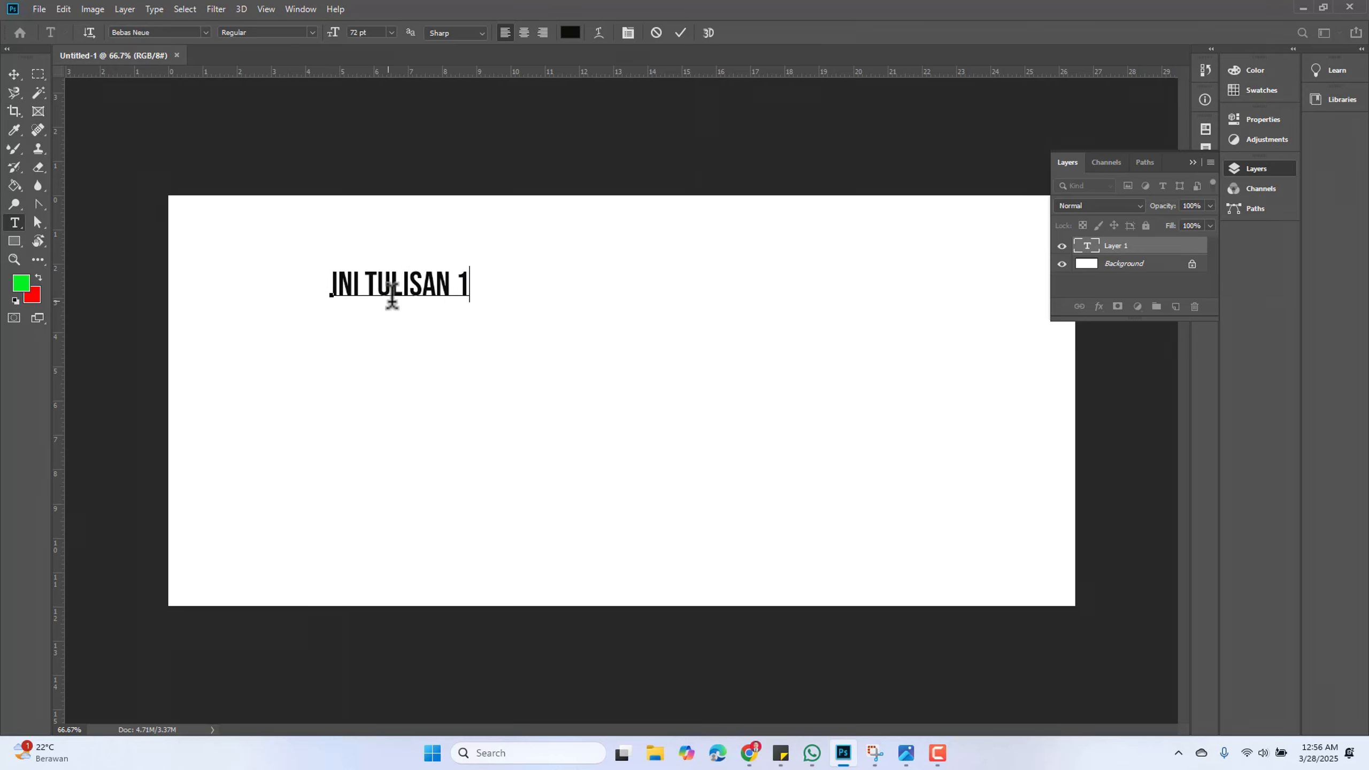
Try setting the font of the selected characters ULISAN 1 to Arial, then revert them to Bebas Neue
key(ctrl)
double_click(463, 282)
drag(448, 275, 374, 275)
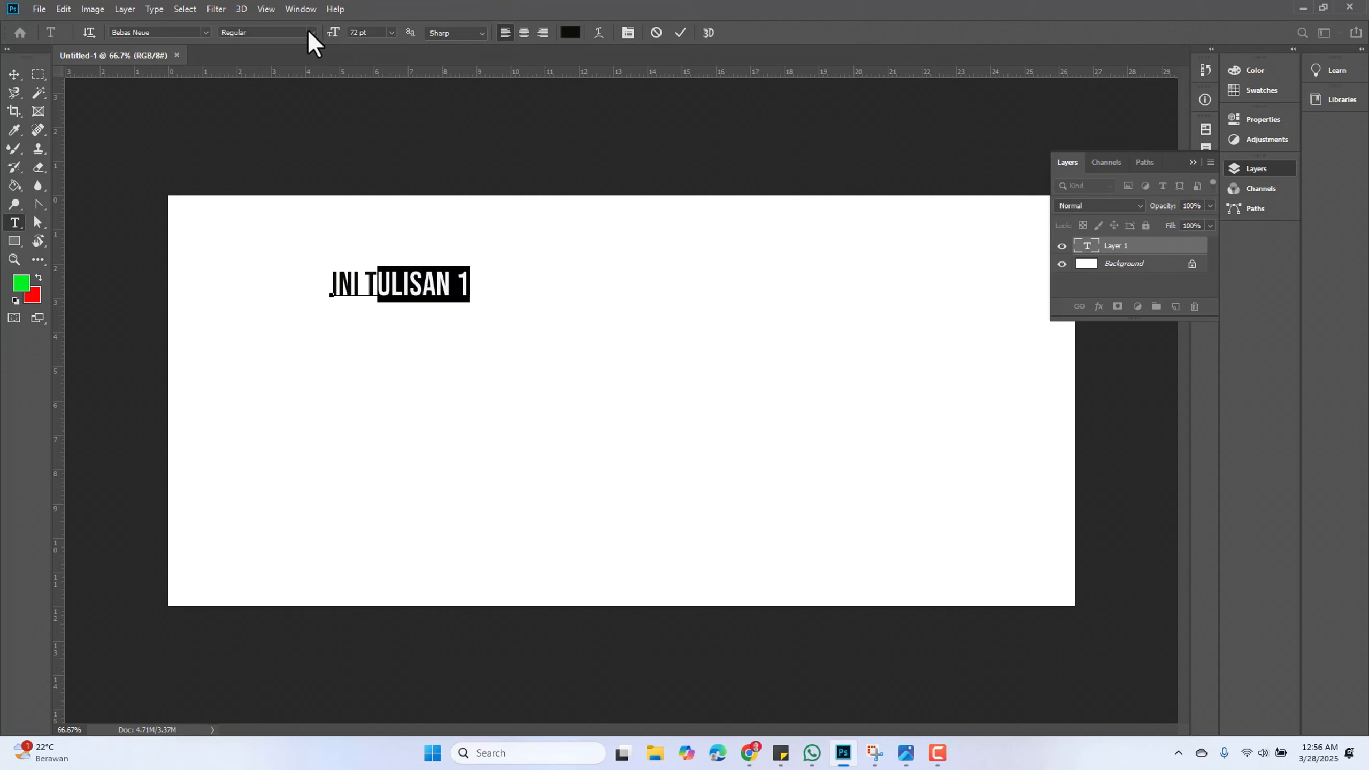
click(201, 33)
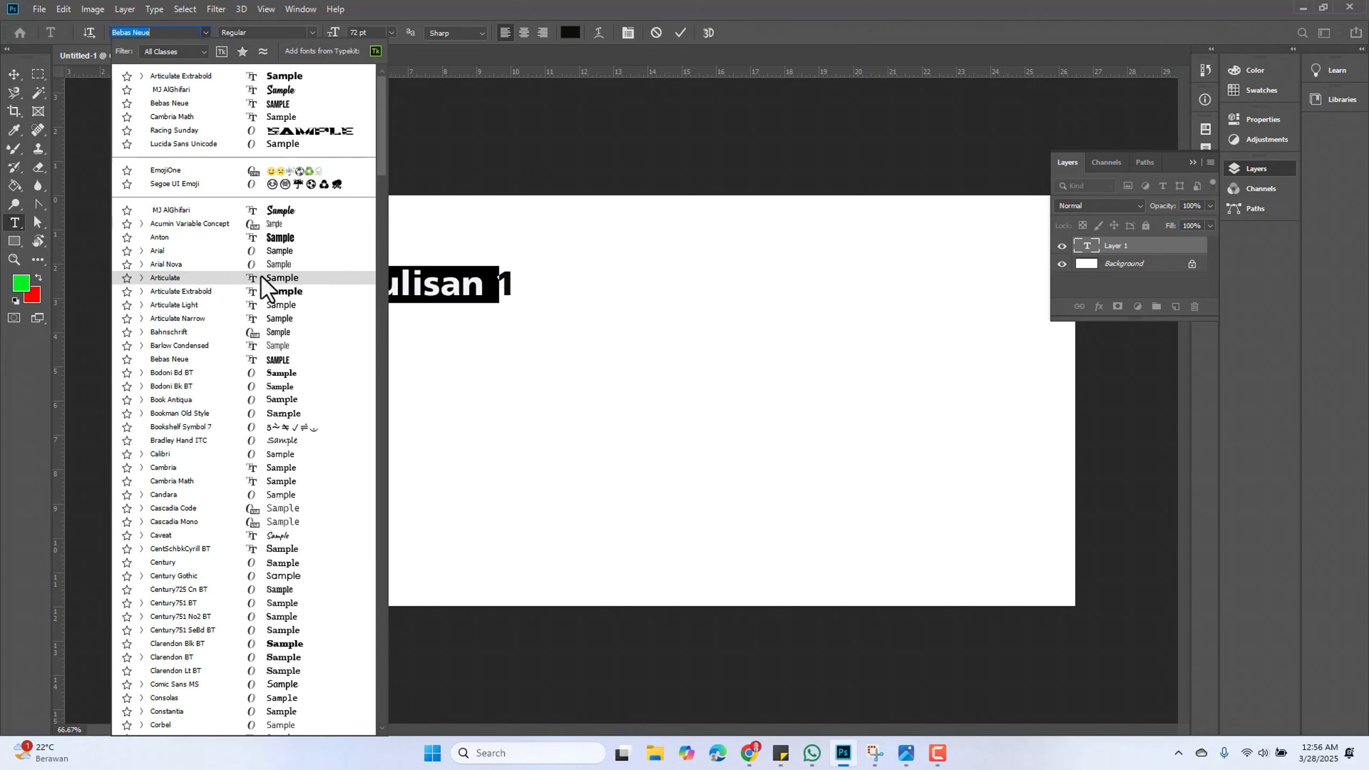
click(286, 252)
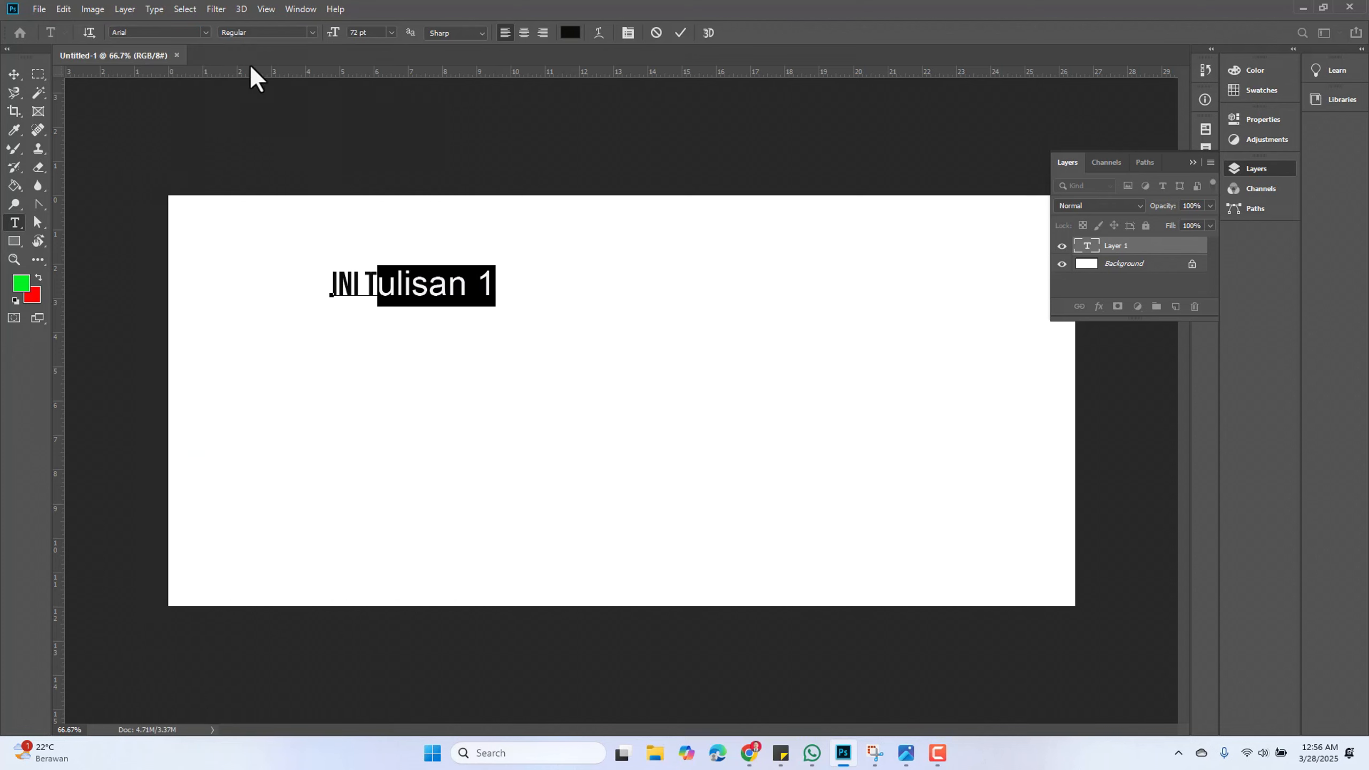
click(206, 32)
click(280, 117)
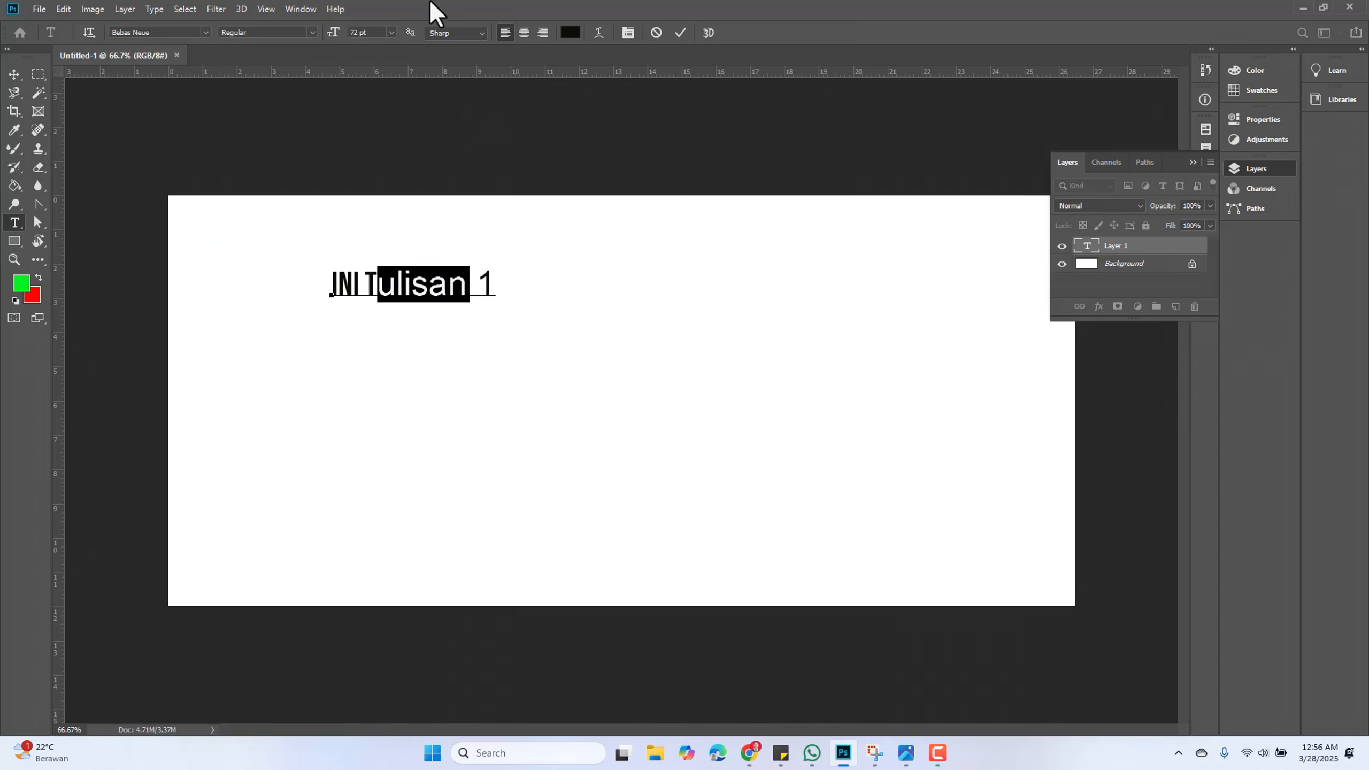
Commit the text and move the text layer to the canvas's upper right
click(15, 76)
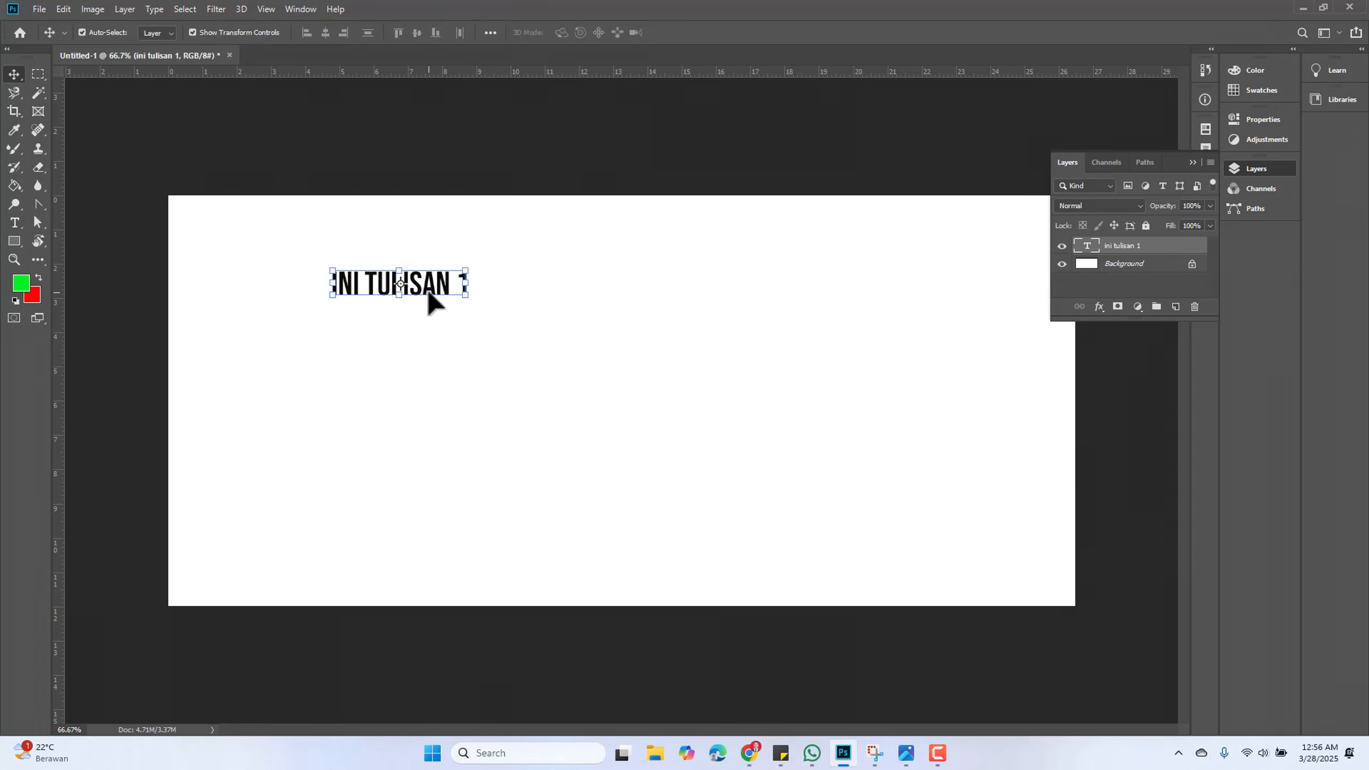
drag(427, 290, 828, 303)
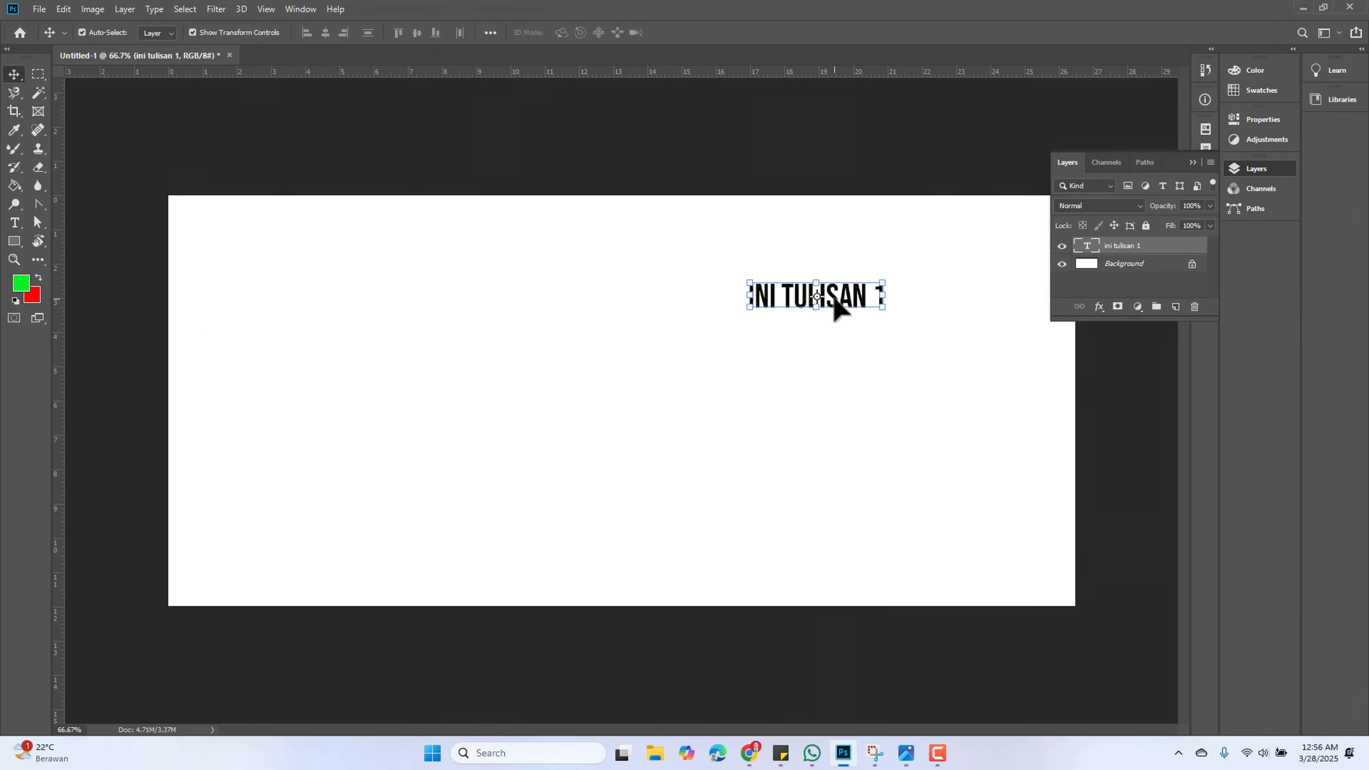
Set the font of the characters LISAN 1 to Bodoni Bd BT Bold and commit the edit
double_click(830, 304)
click(803, 294)
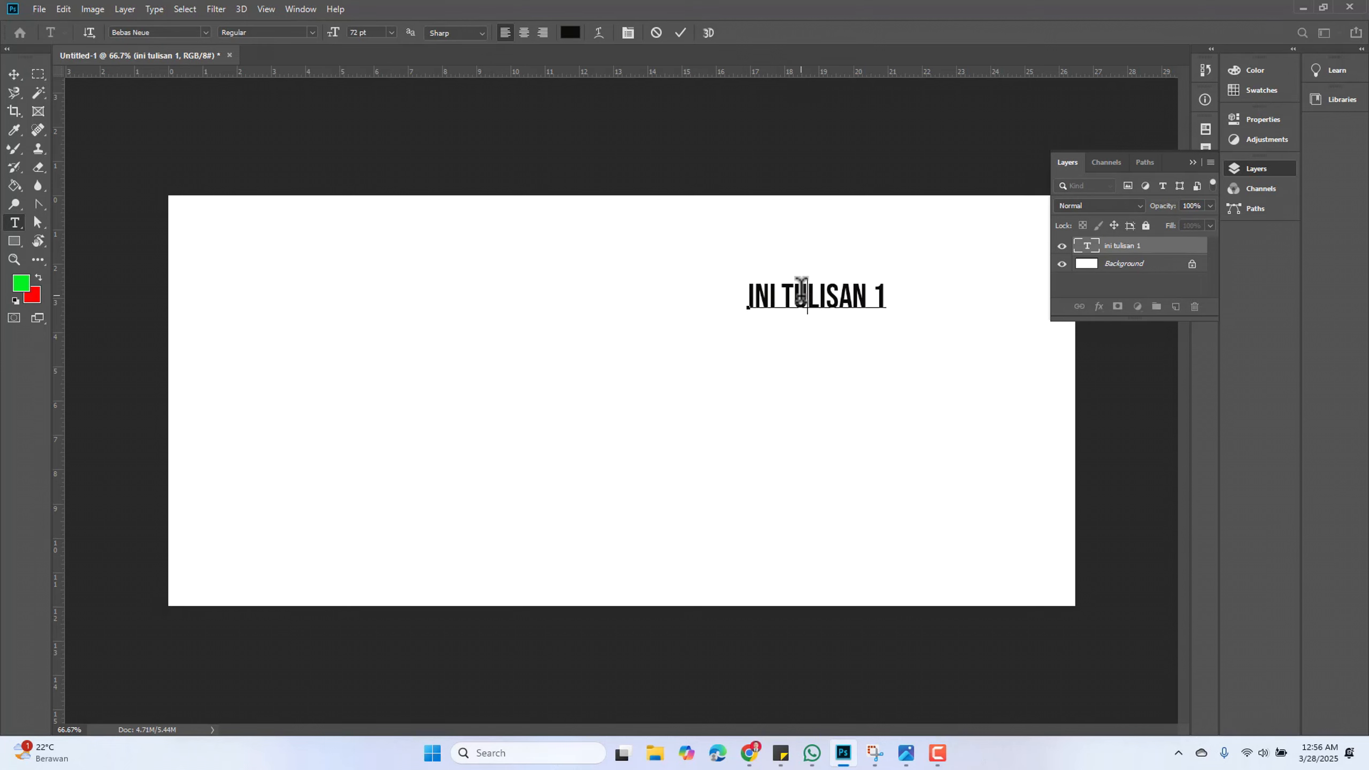
drag(805, 294, 895, 294)
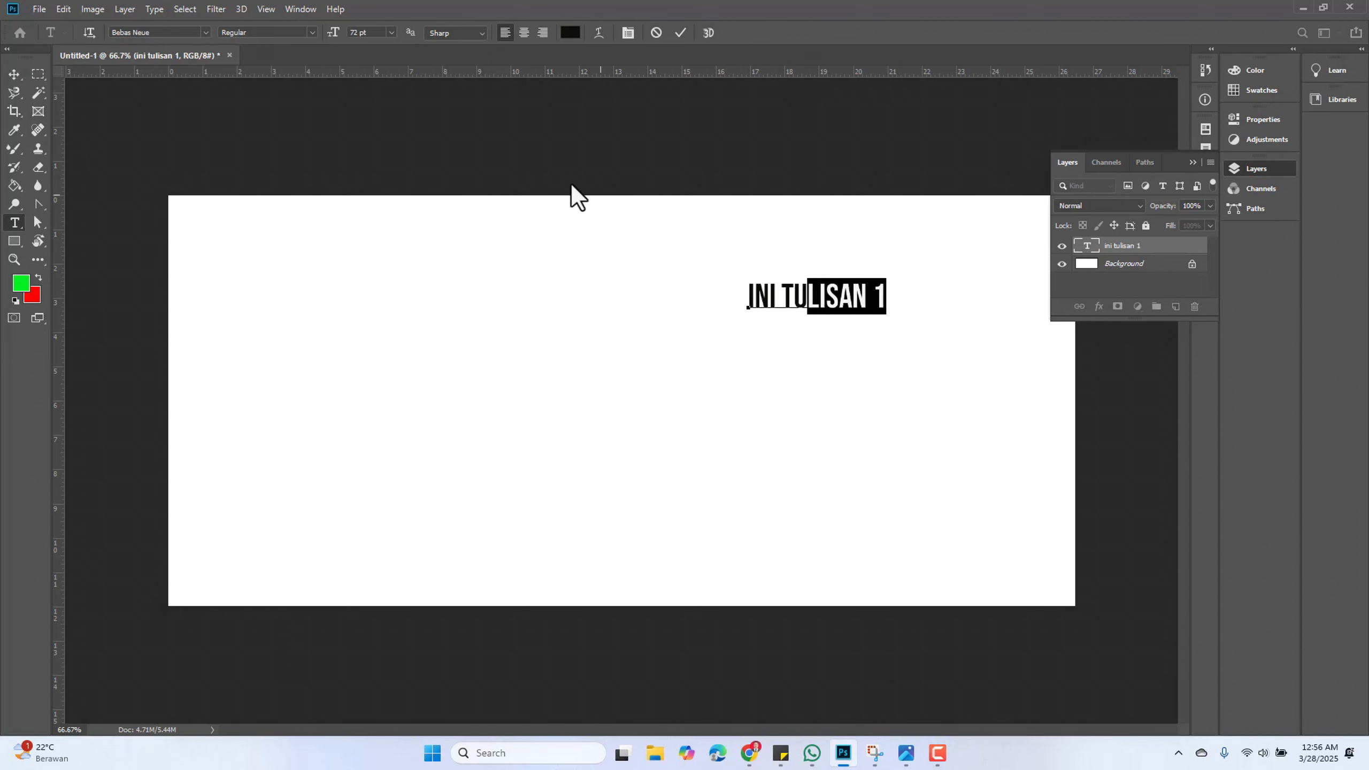
click(205, 33)
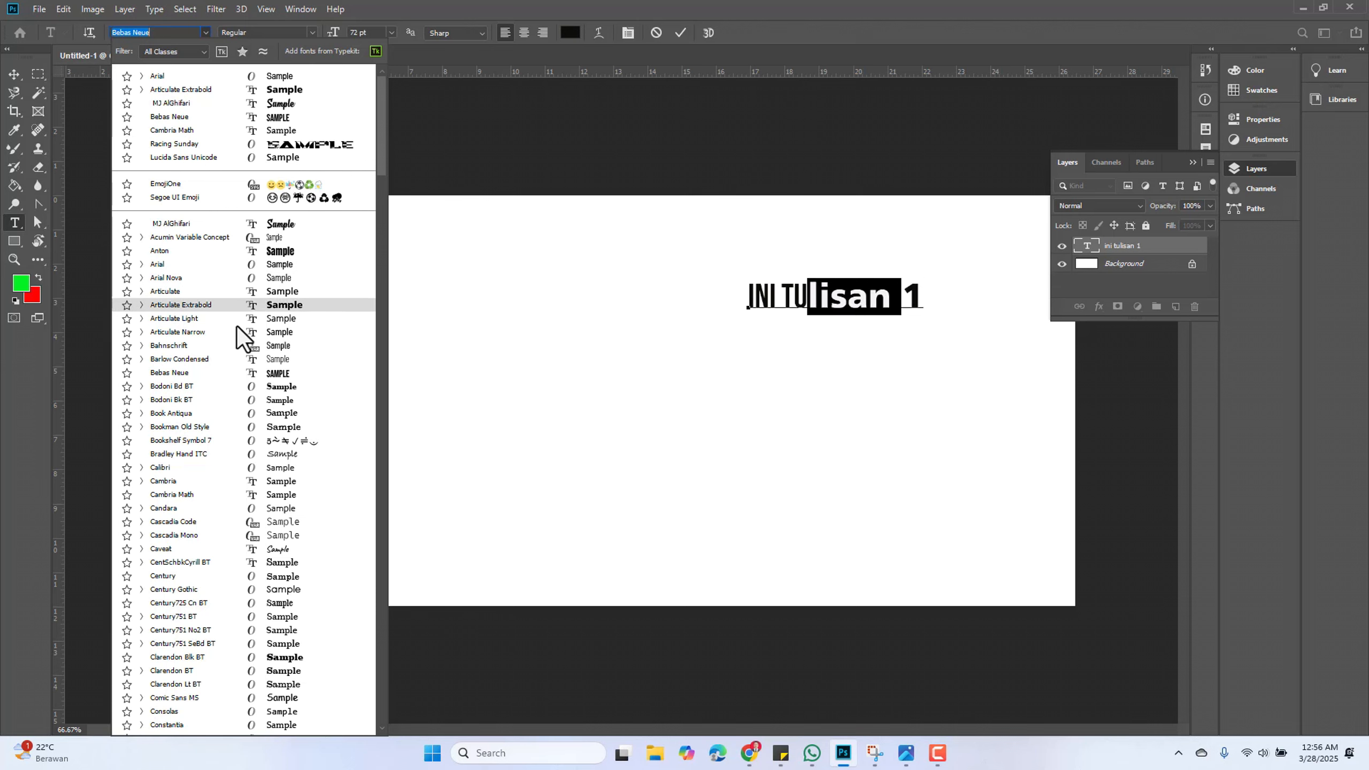
click(242, 393)
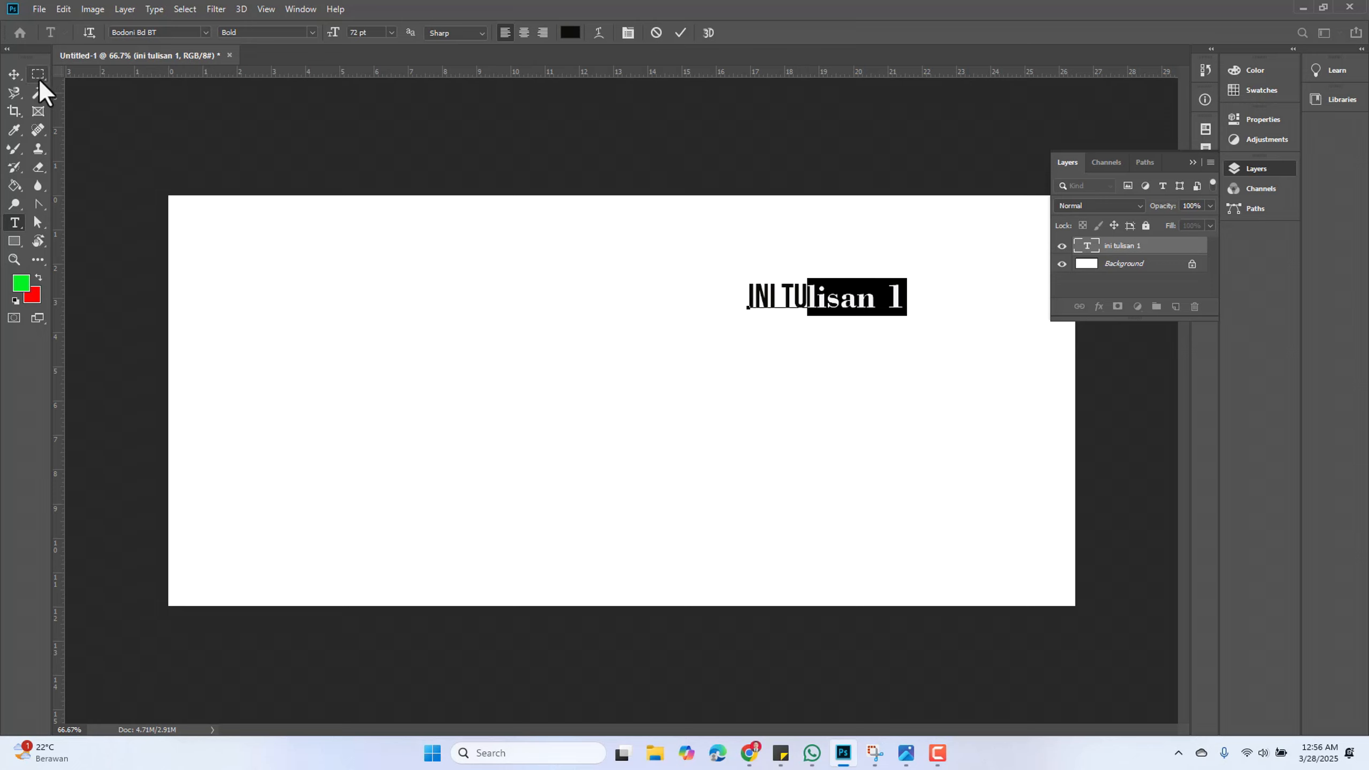
click(14, 74)
click(575, 398)
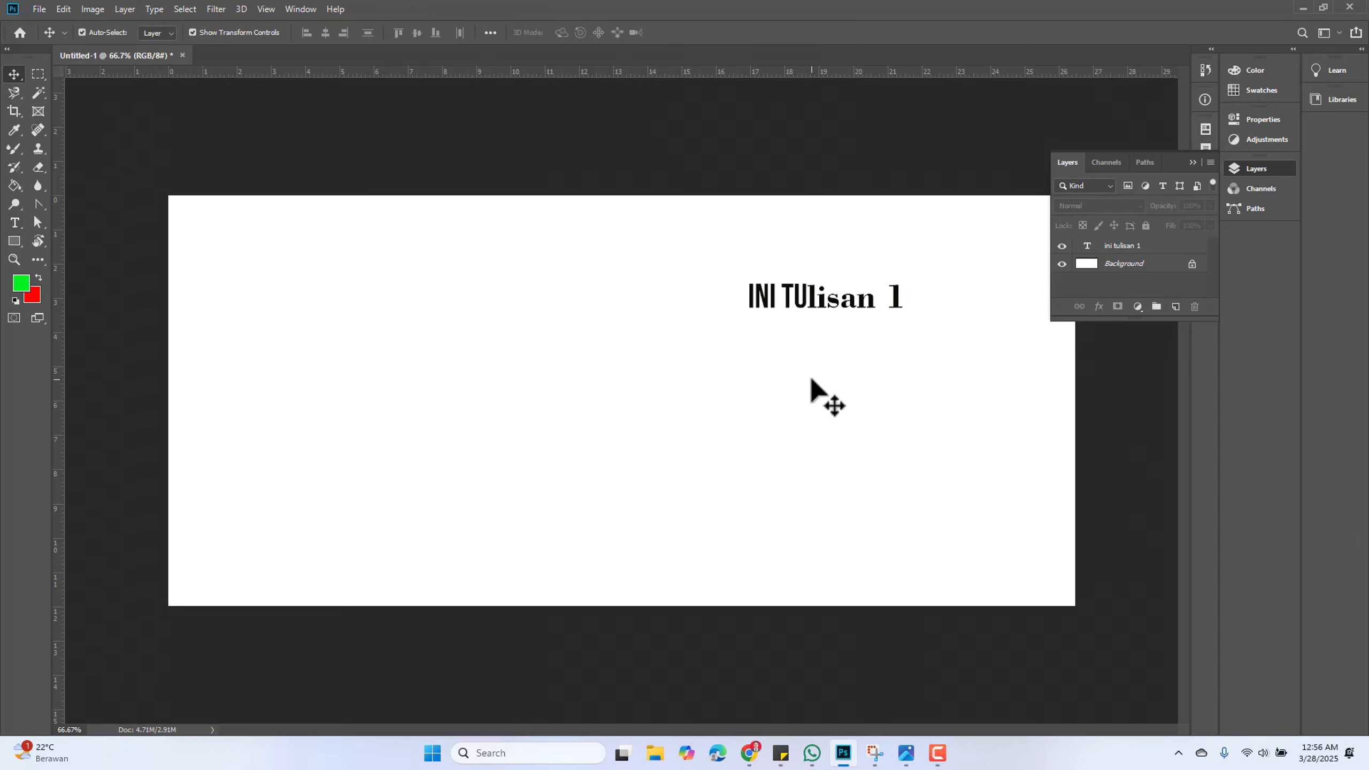
click(823, 300)
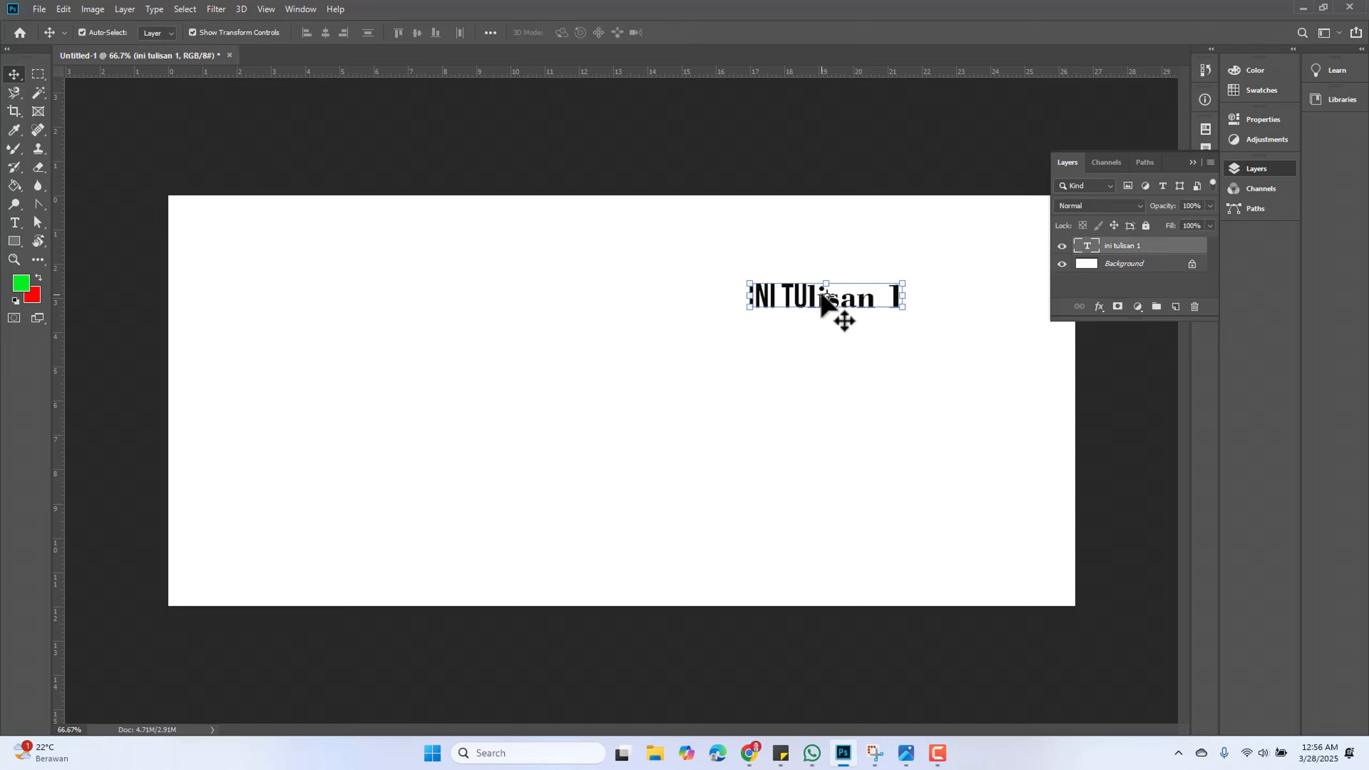
key(ctrl+t)
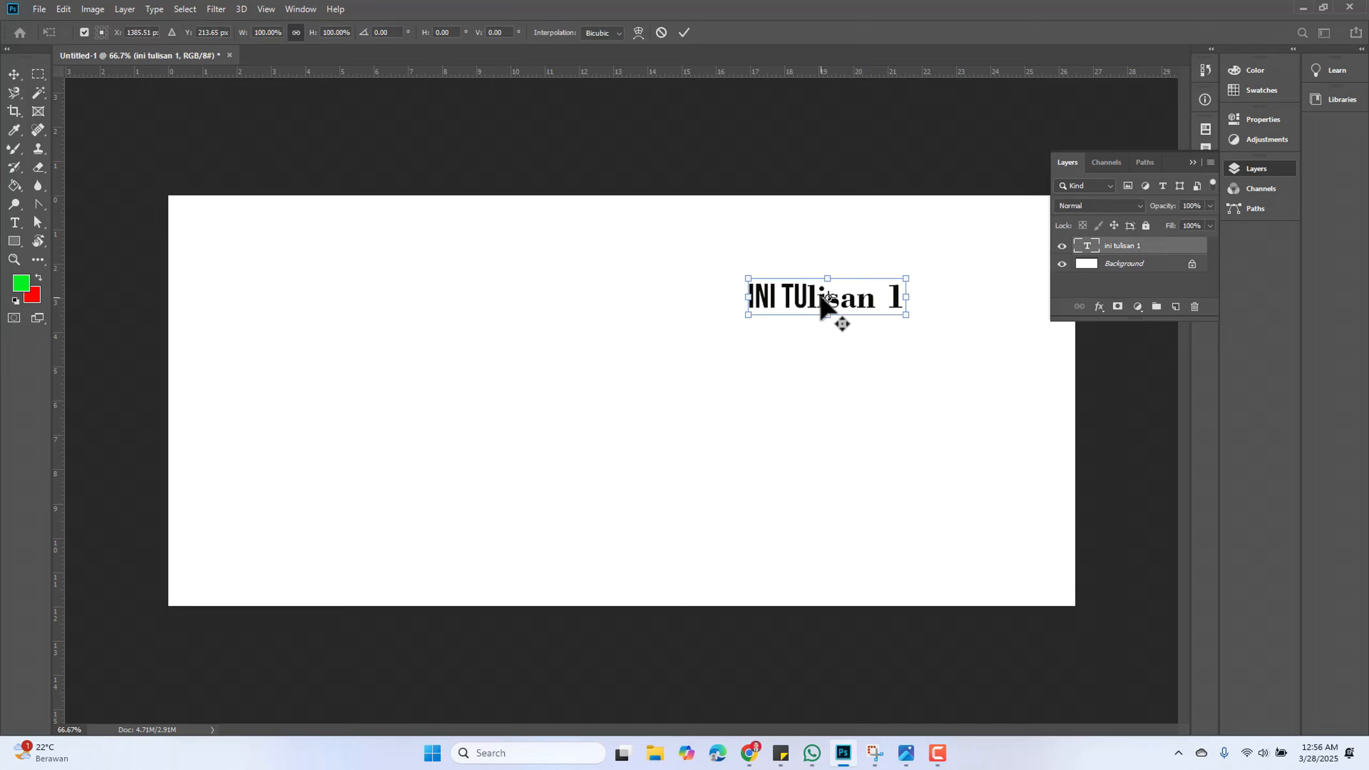
key(Return)
Set the font of the whole text ini tulisan 1 to Anton
double_click(813, 295)
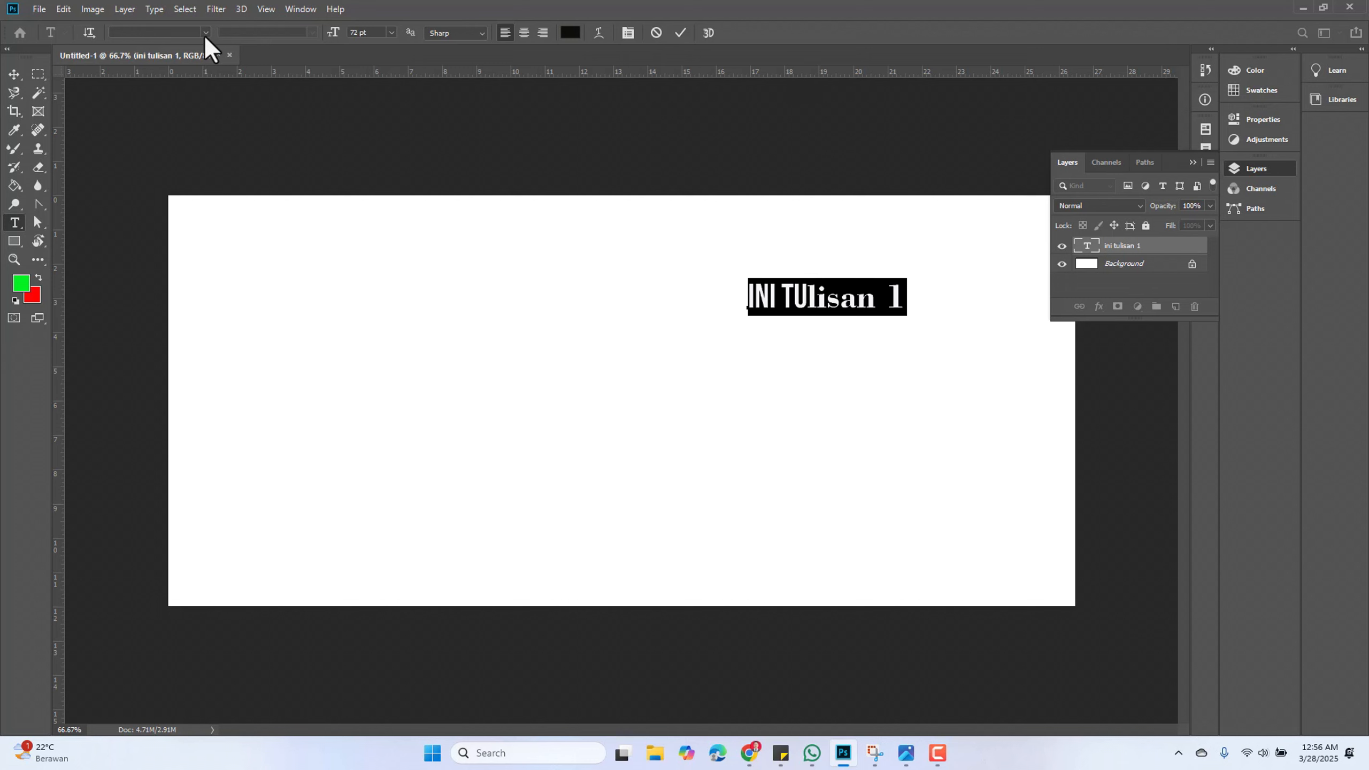
click(204, 33)
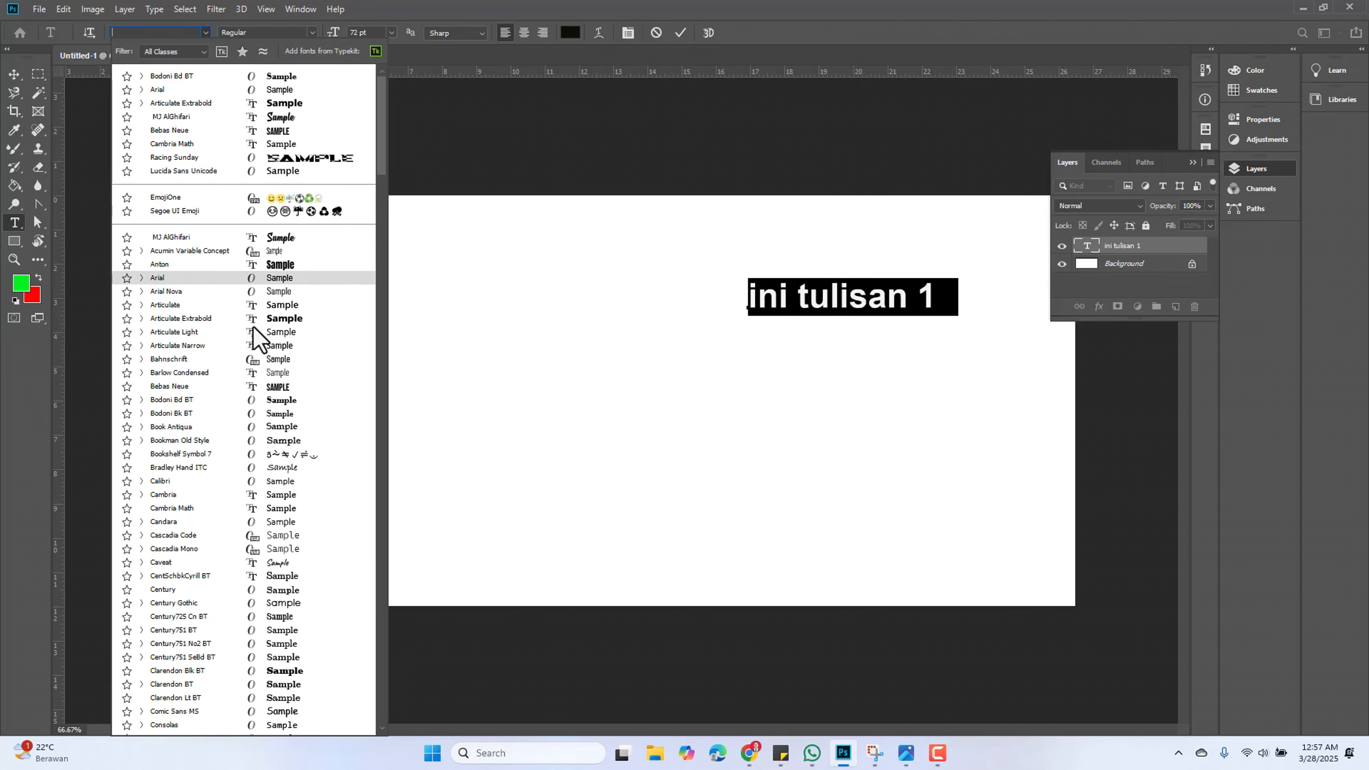
click(299, 262)
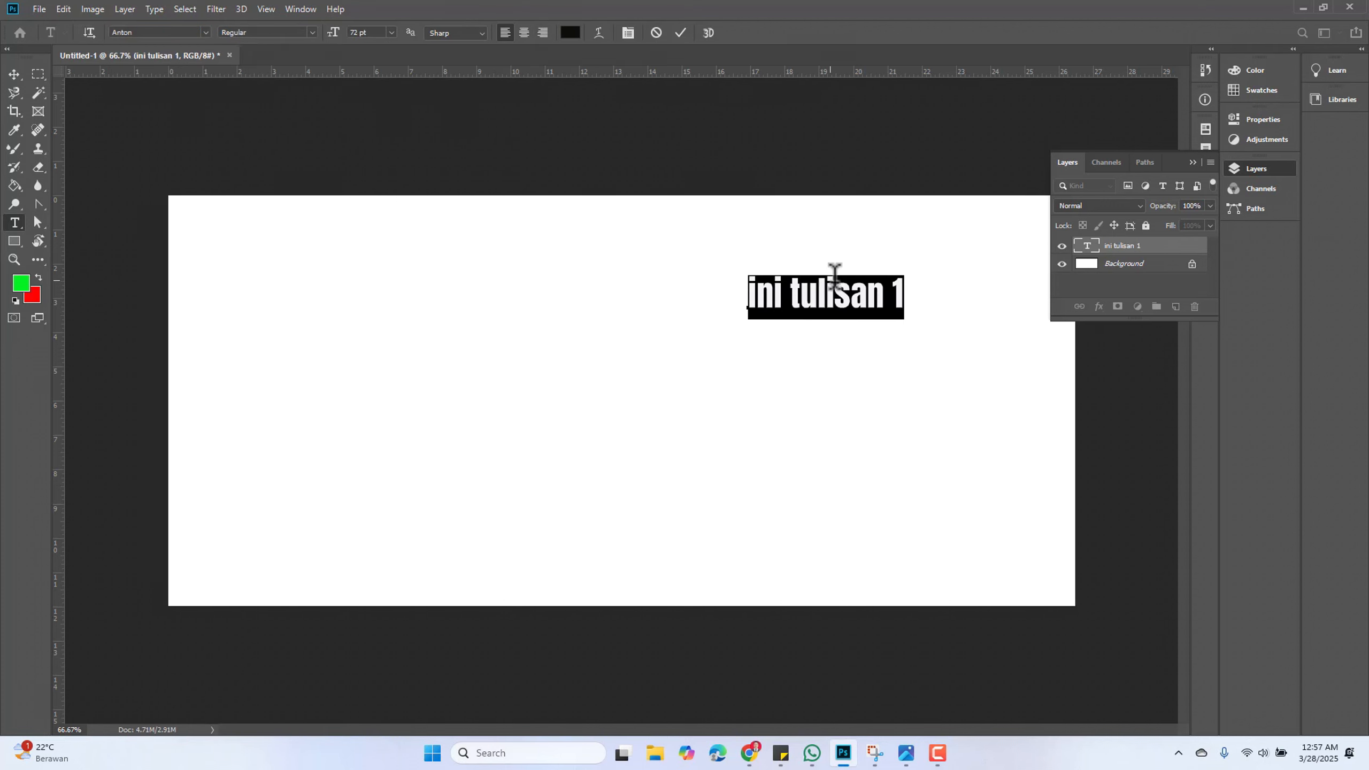
Add a second text line containing 1 and centre-align all the text
click(867, 294)
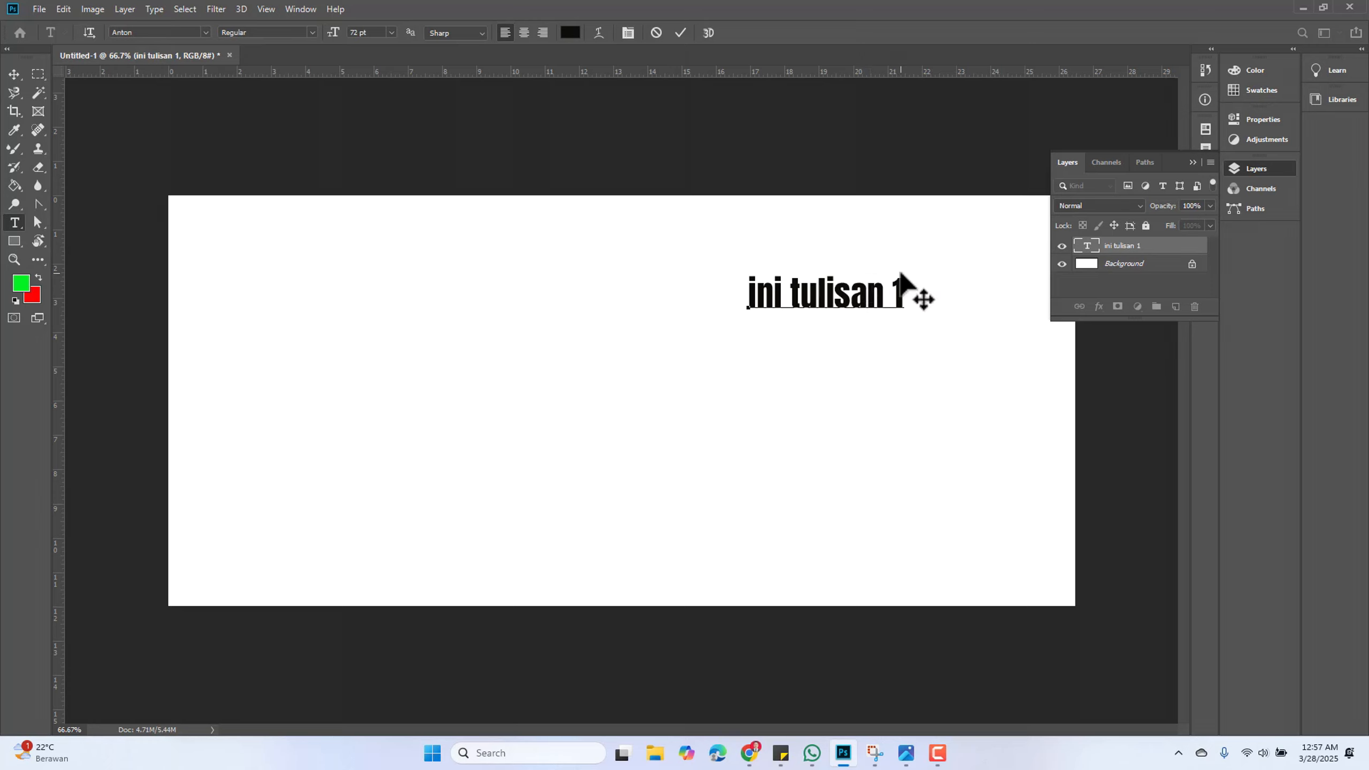
key(Return)
text(1)
key(ctrl+a)
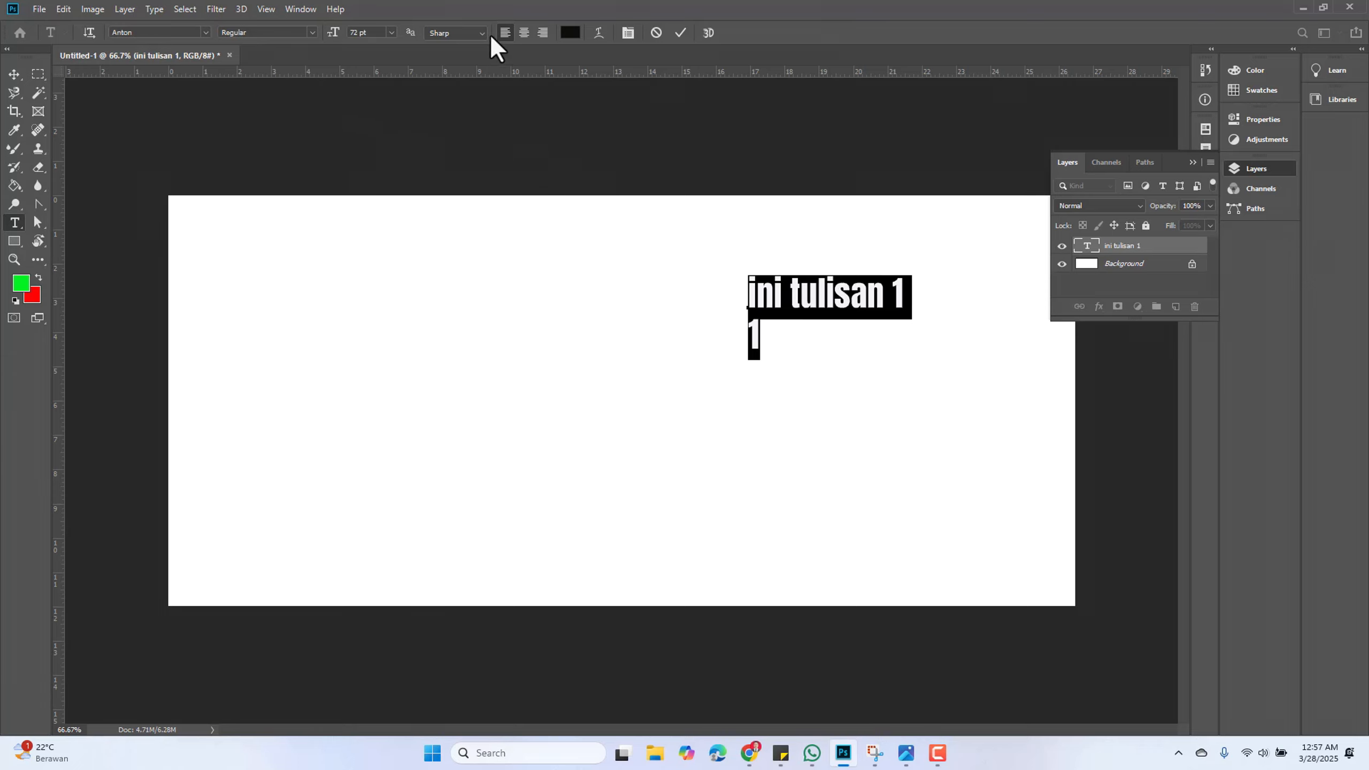
click(524, 33)
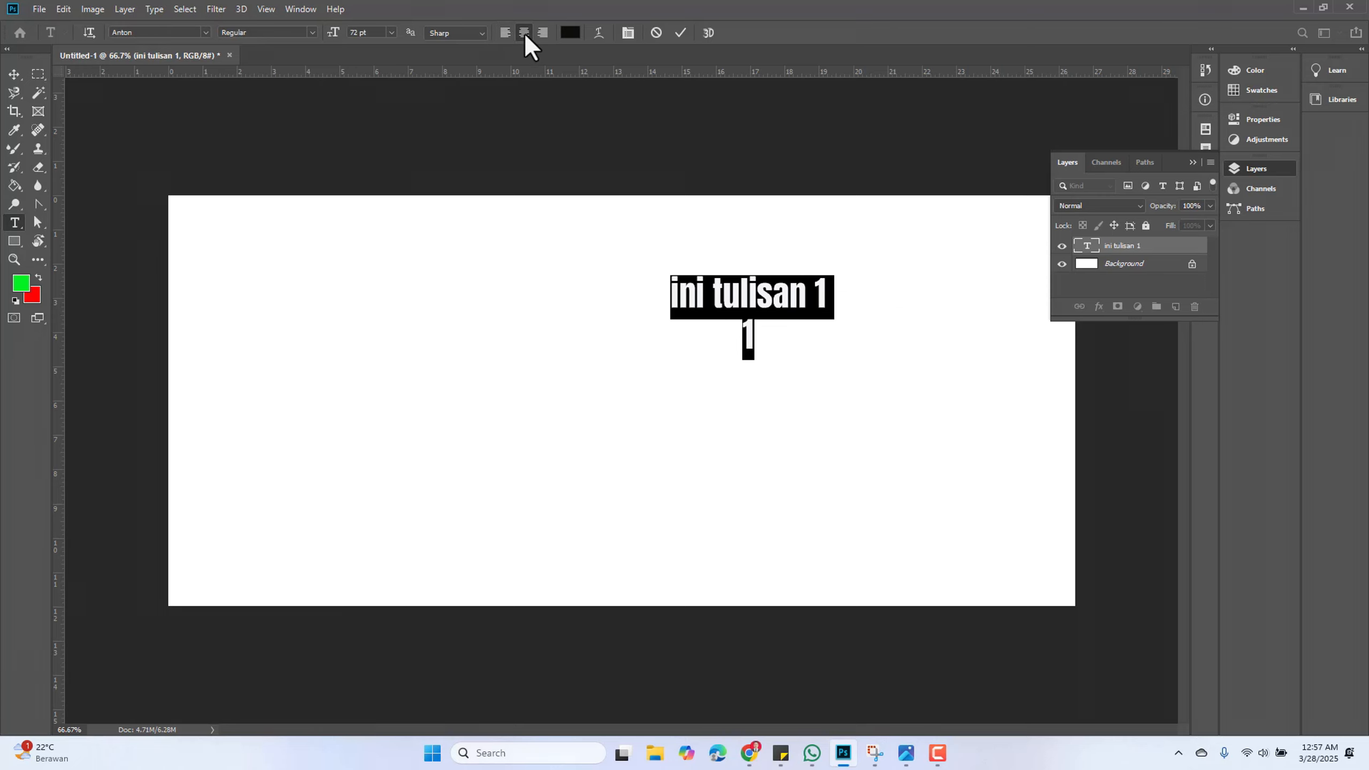
Switch the text briefly to right alignment, return it to centre alignment, and commit the edit
click(543, 32)
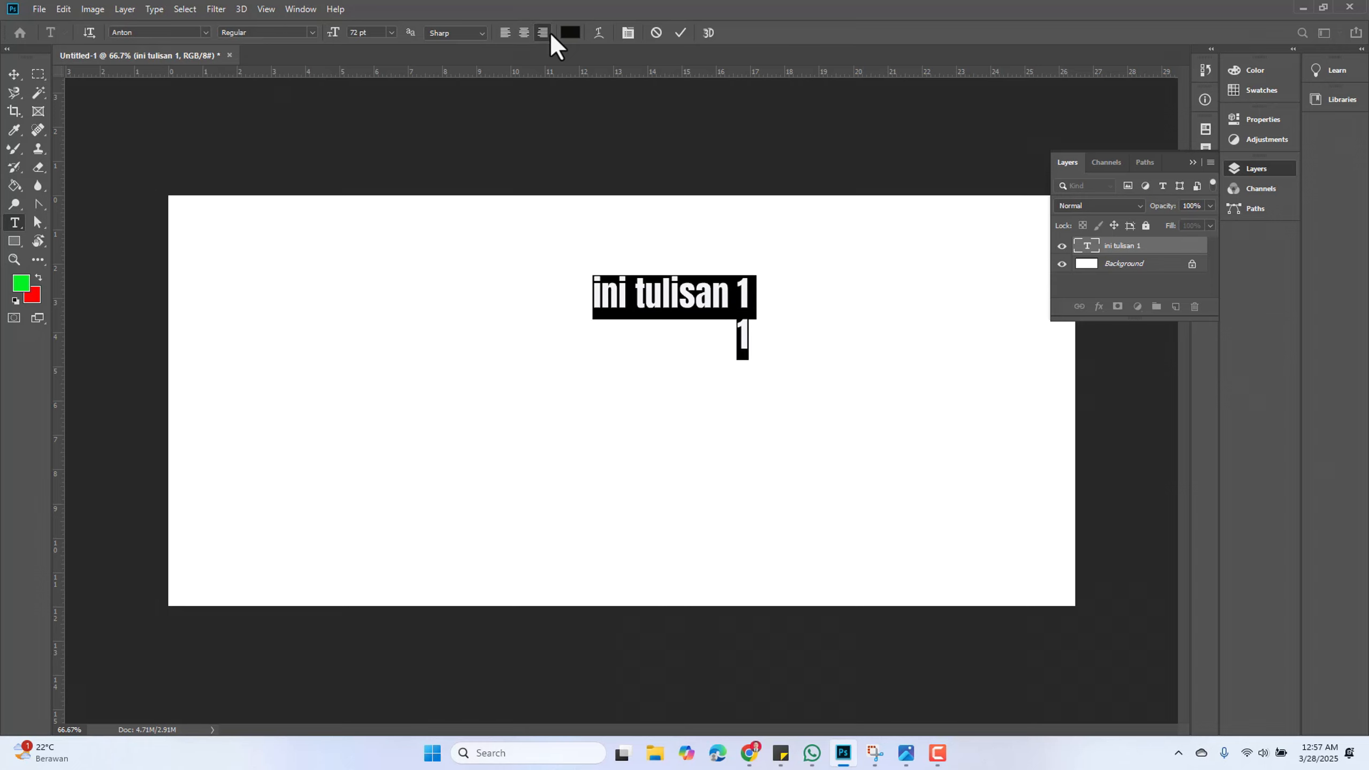
click(522, 33)
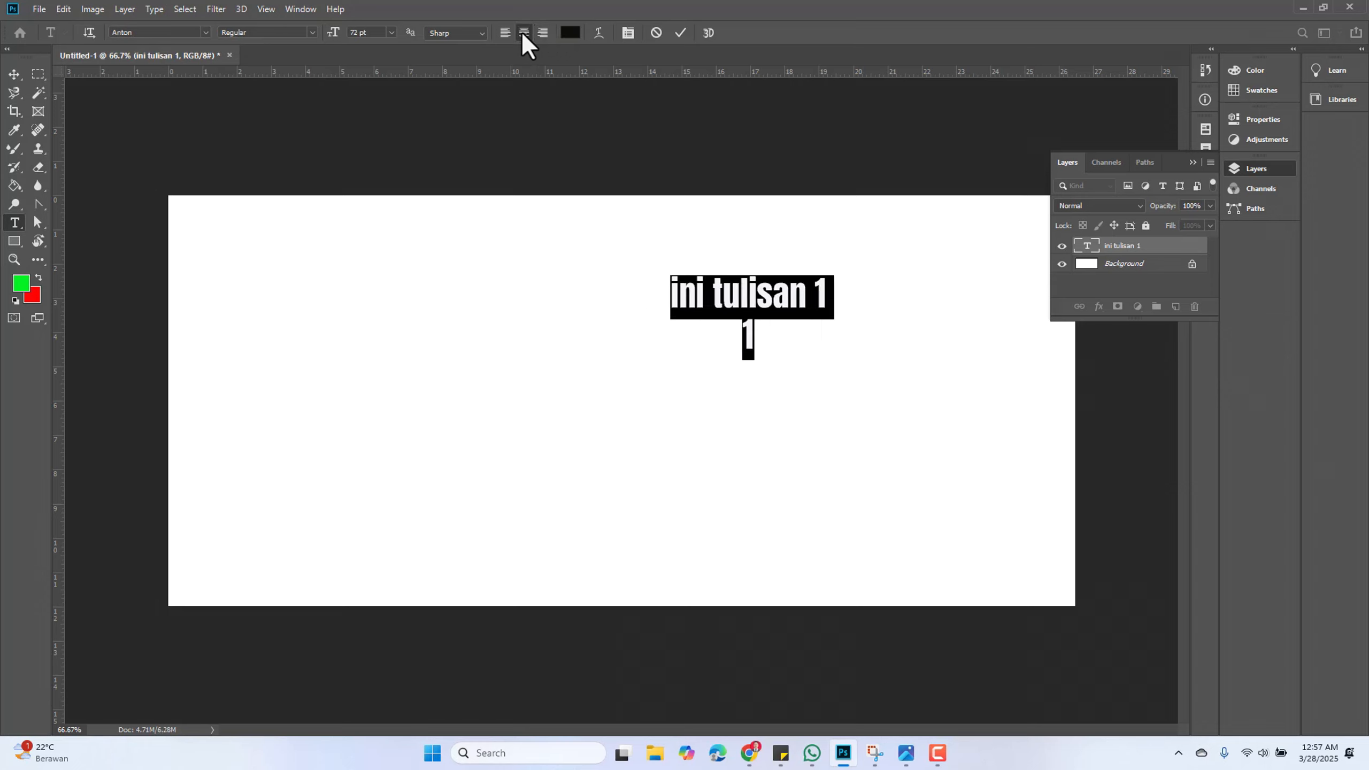
click(680, 33)
key(v)
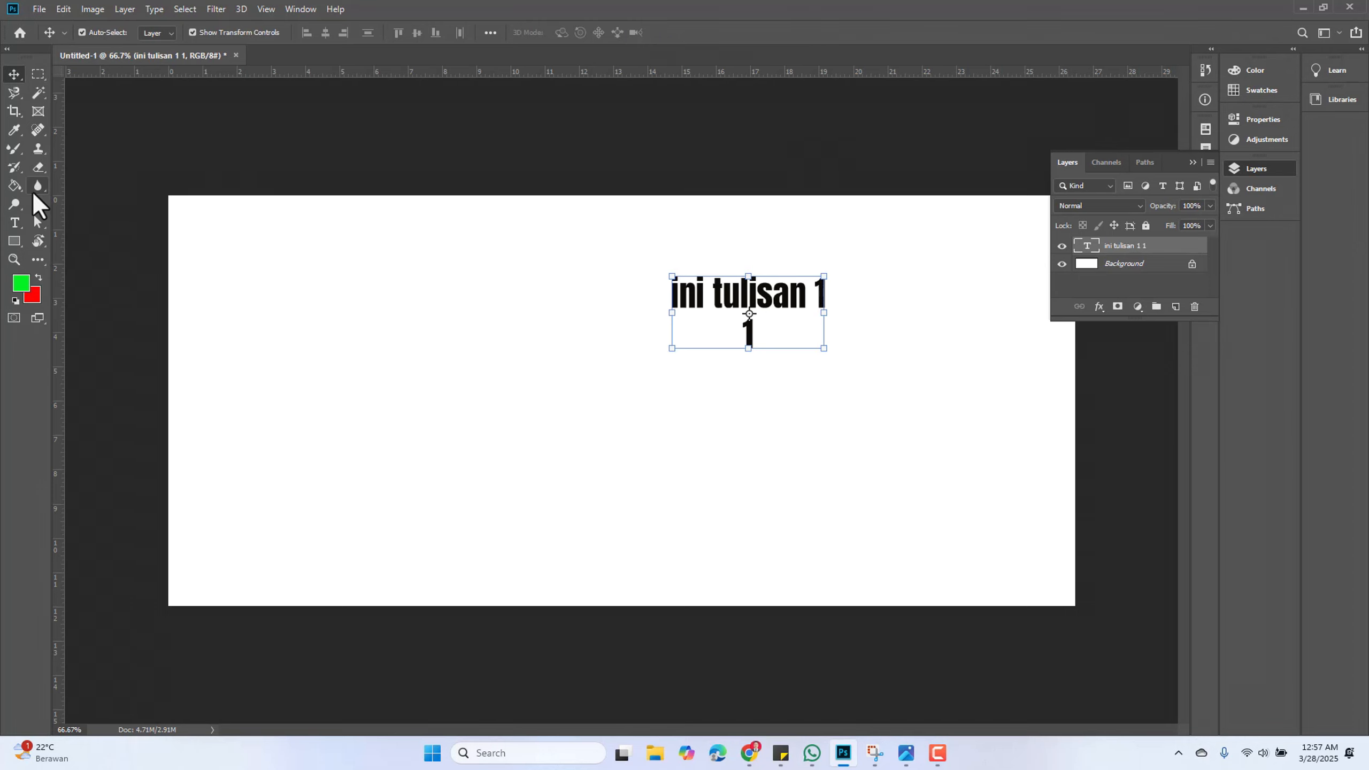
Create vertical text reading ini contoh with the Vertical Type Tool near the canvas's left side and move it down onto the canvas
click(15, 223)
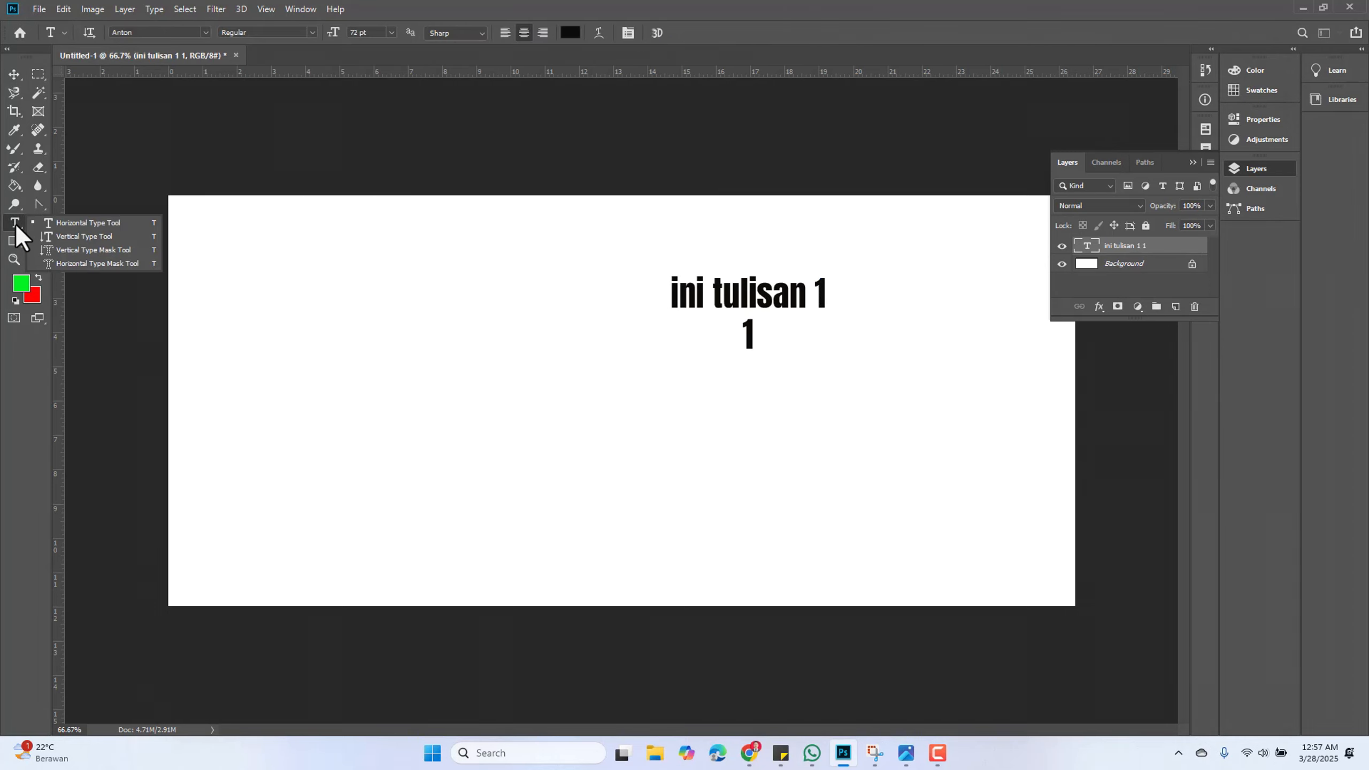
click(102, 237)
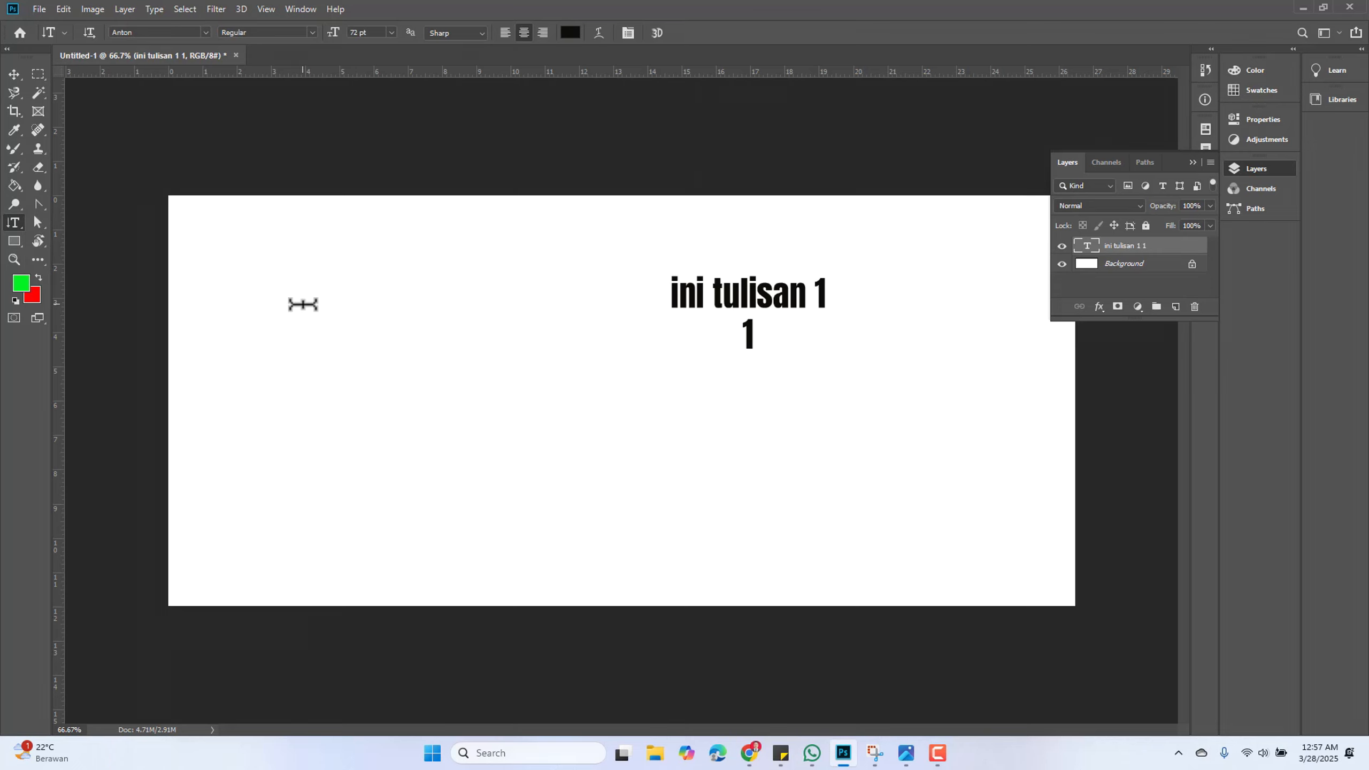
click(316, 292)
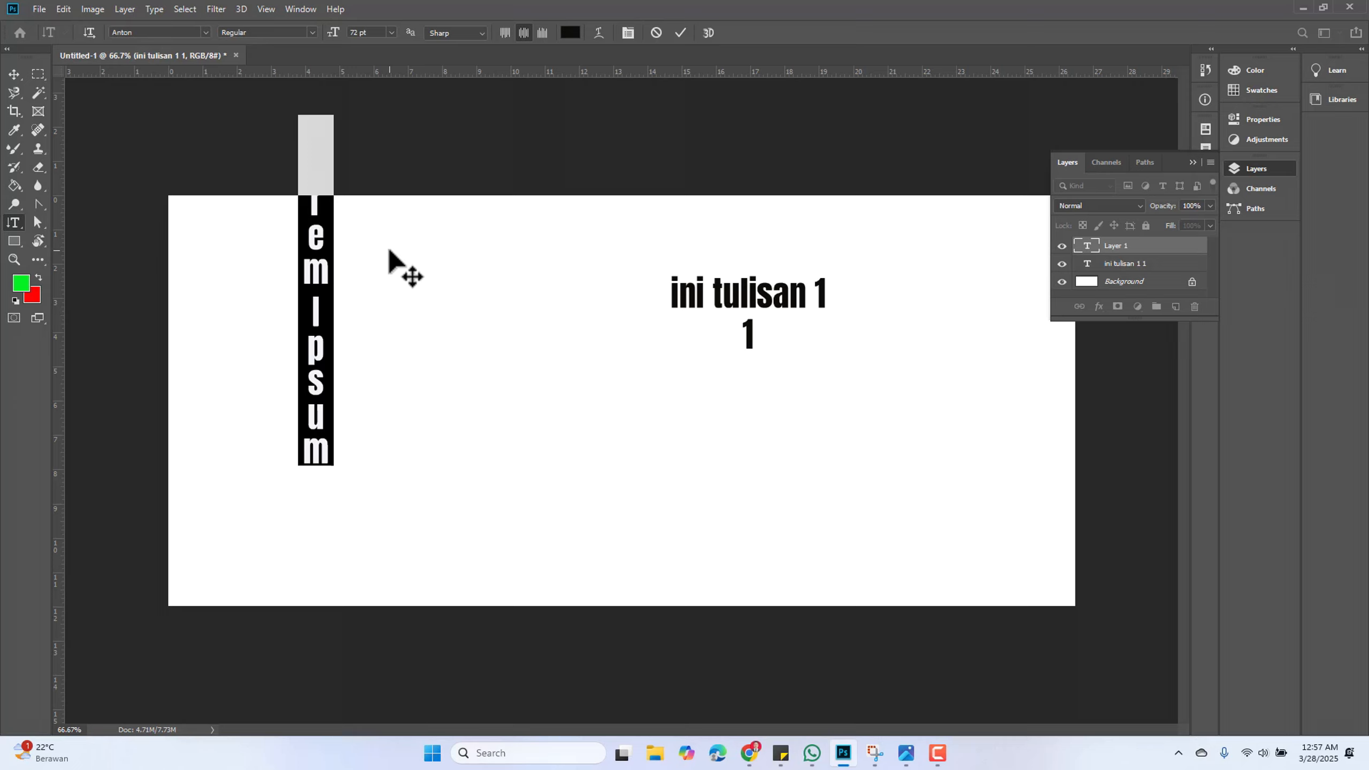
text(ini c)
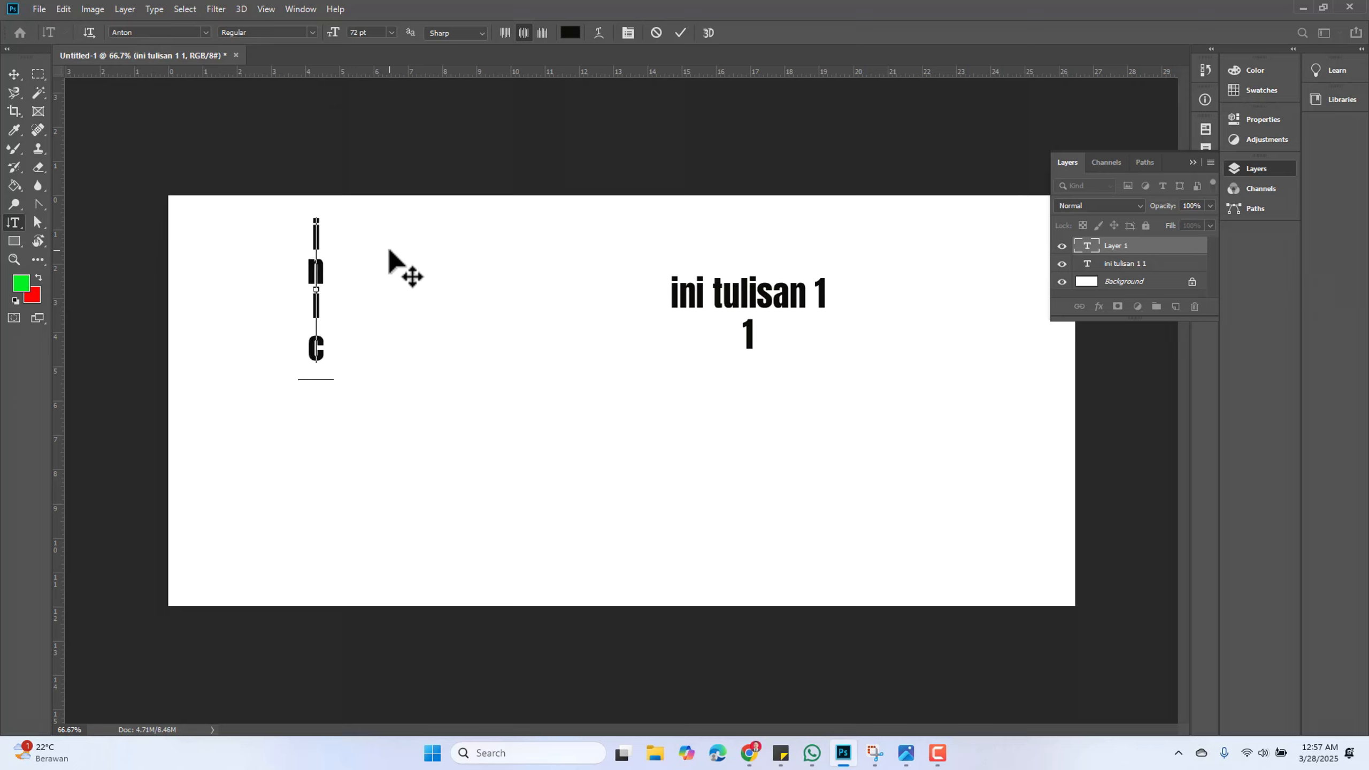
text(ontoh)
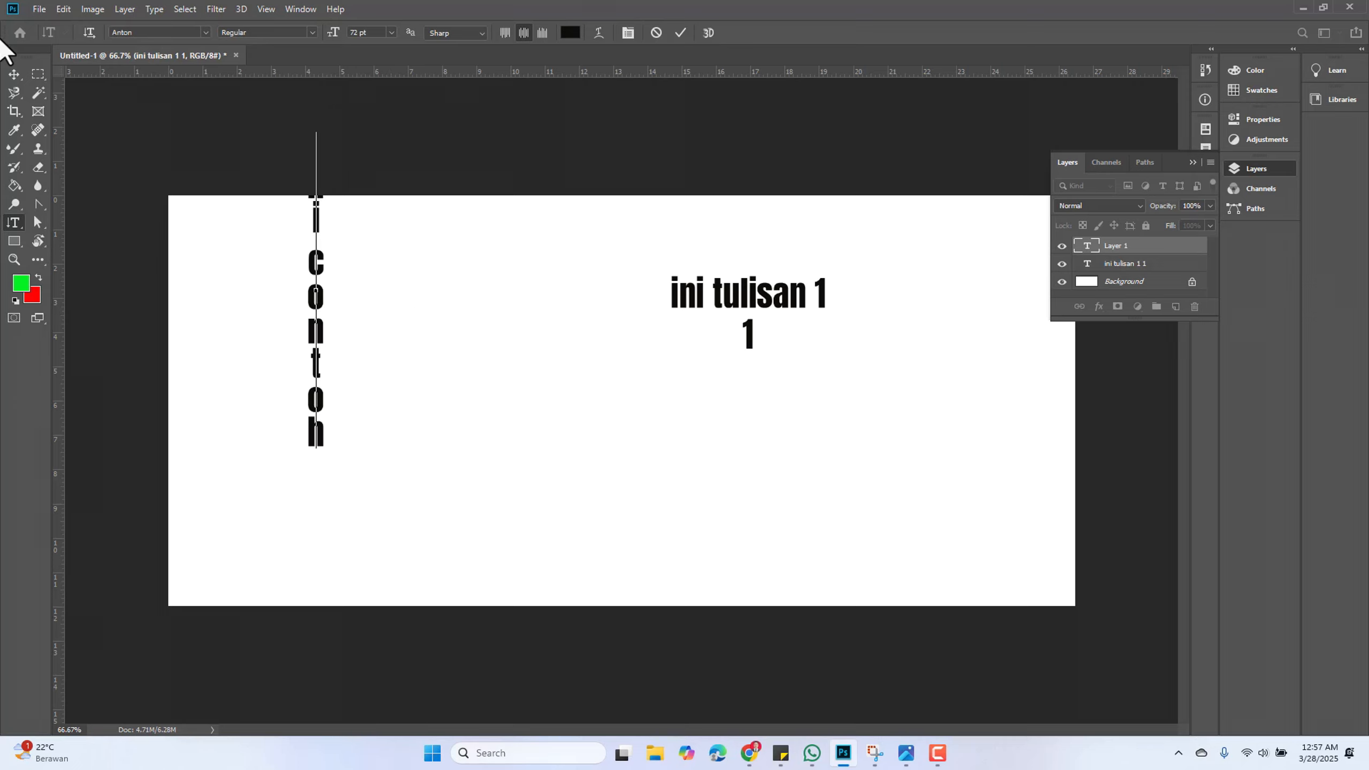
click(14, 73)
drag(320, 277, 324, 375)
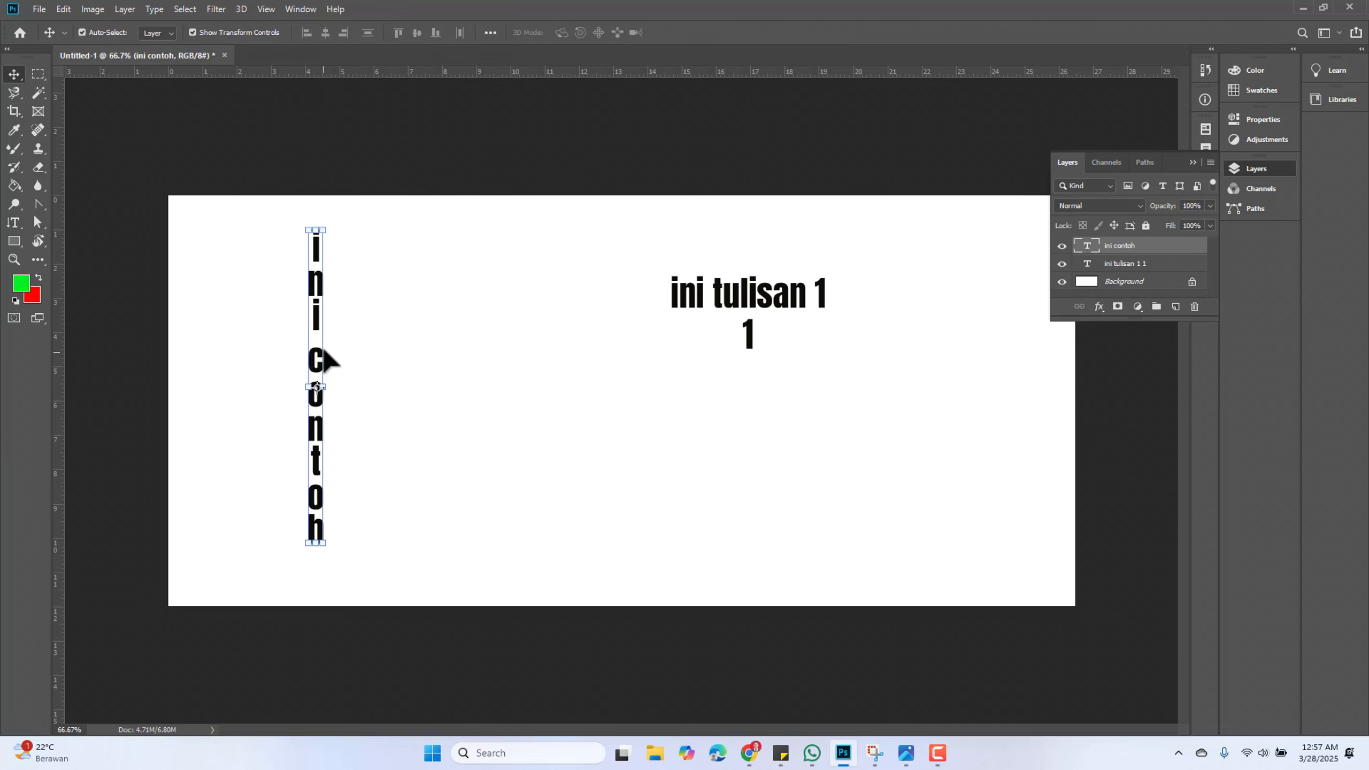
click(388, 325)
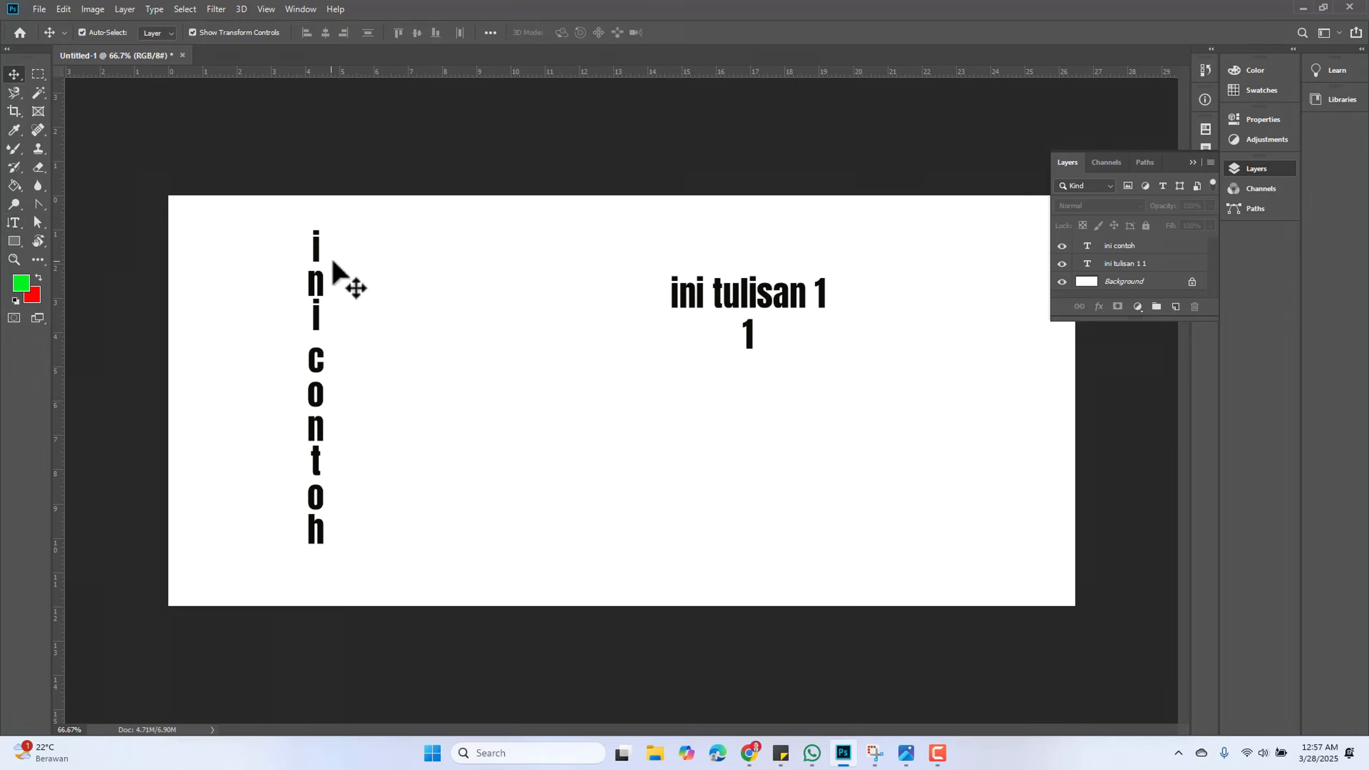
Change the font of the vertical text ini contoh to Acumin Variable Concept
double_click(323, 281)
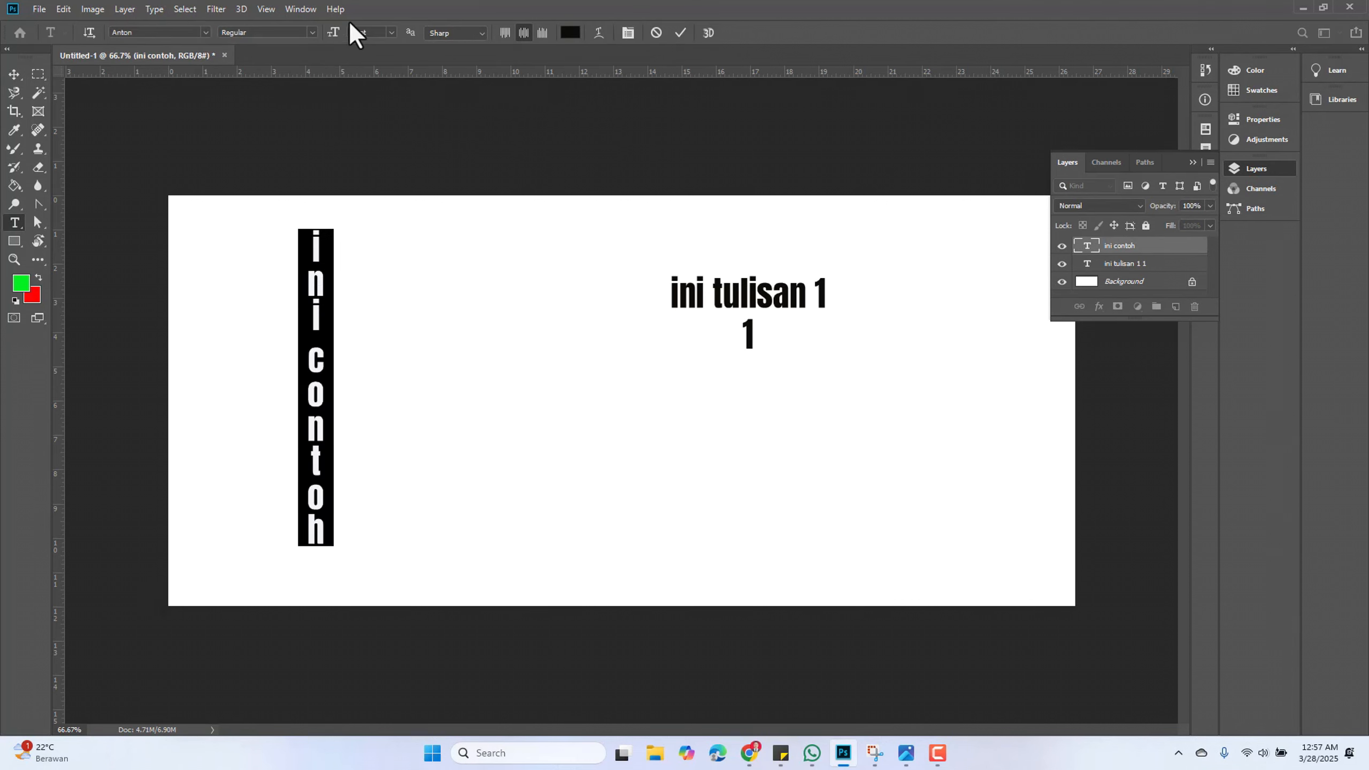
click(205, 34)
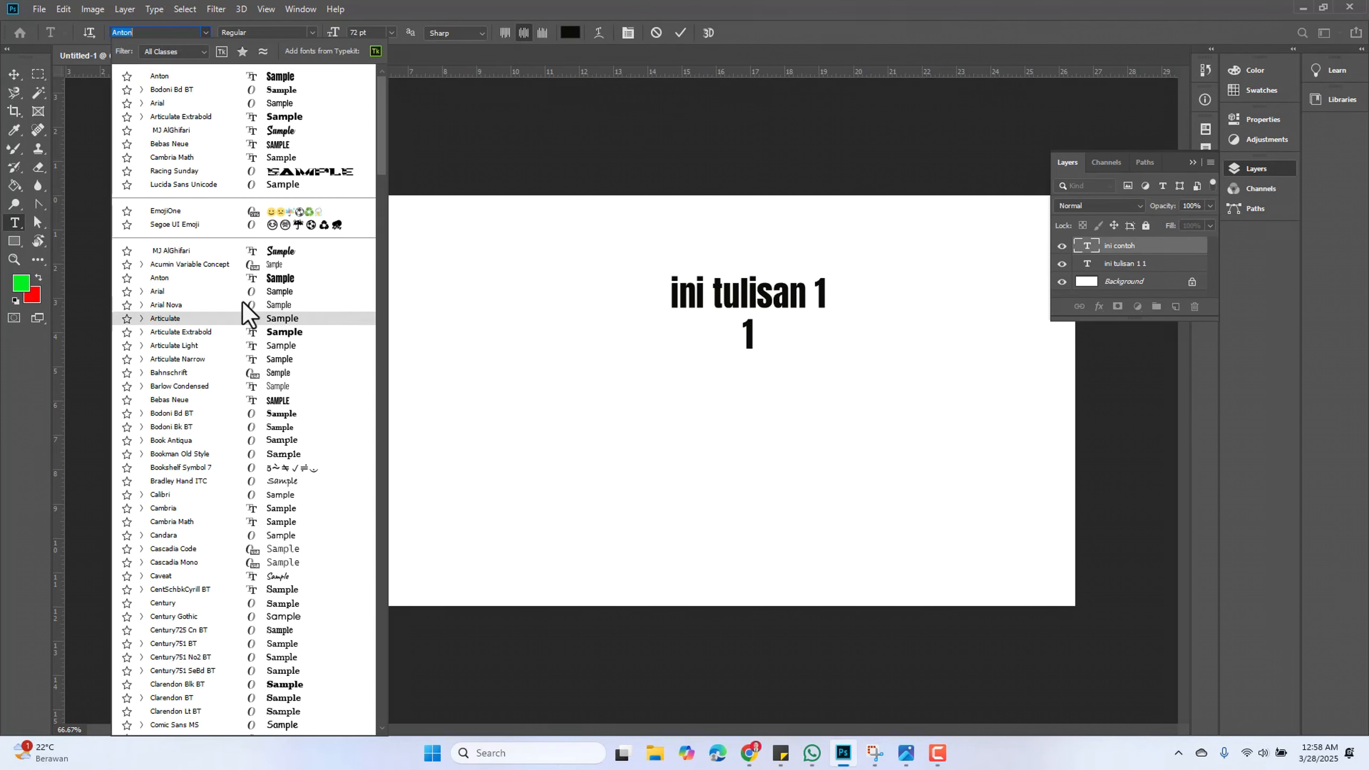
click(286, 267)
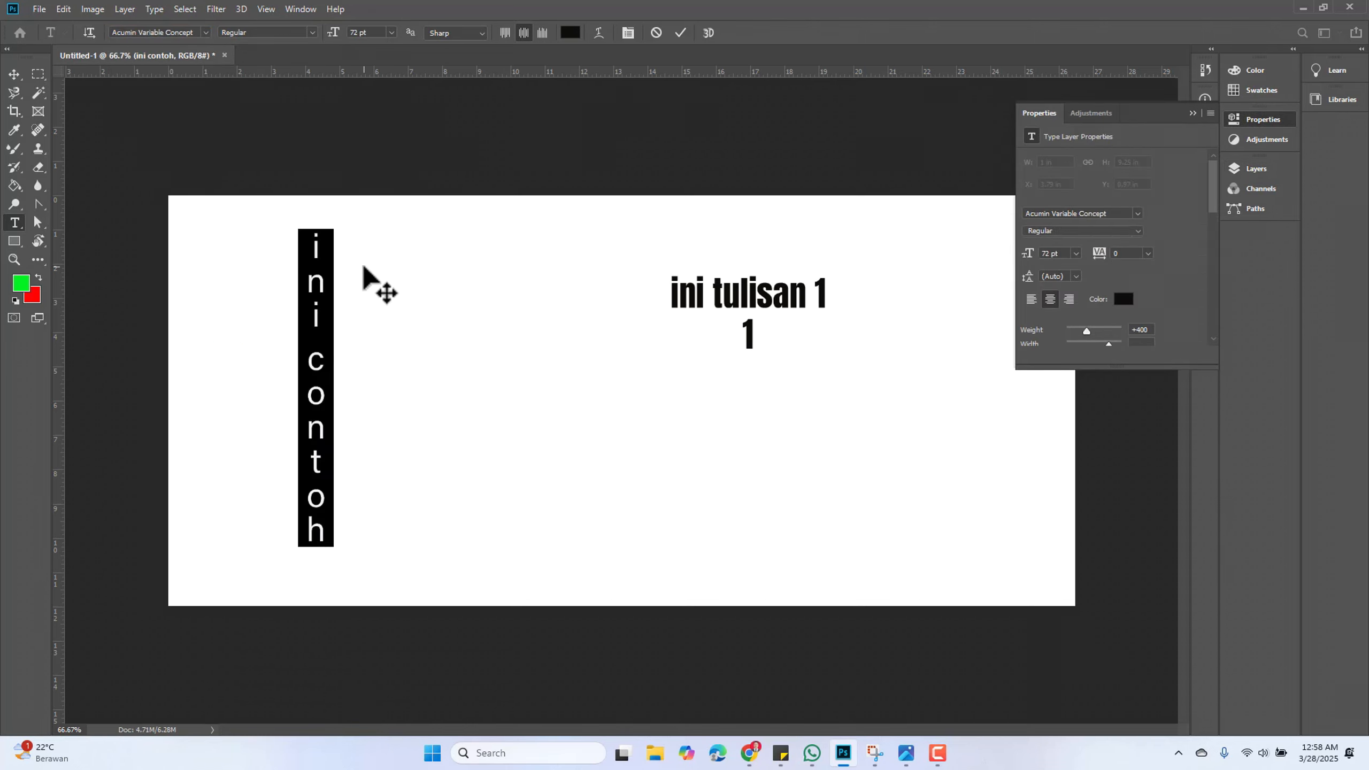
click(1192, 113)
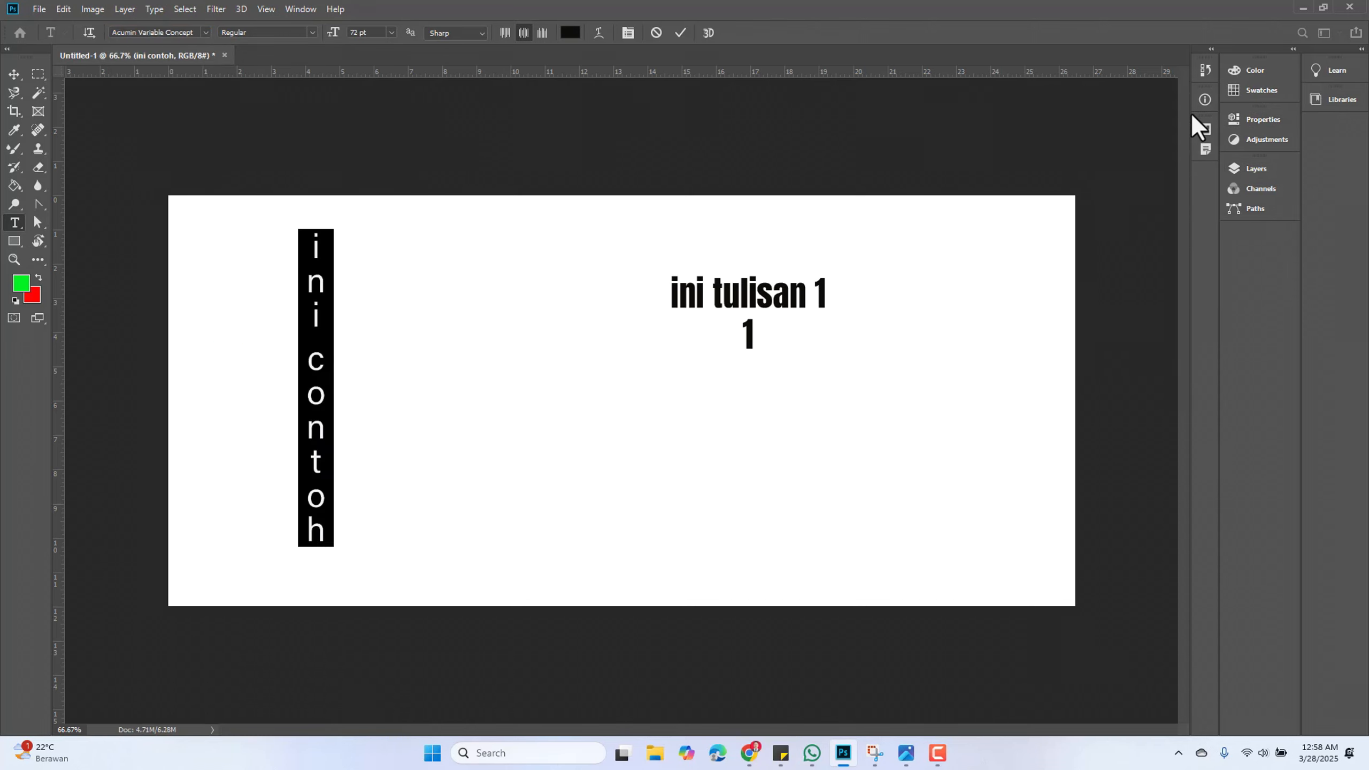
Create a vertical type mask selection reading ini maskhori in the middle of the canvas and commit it
right_click(16, 222)
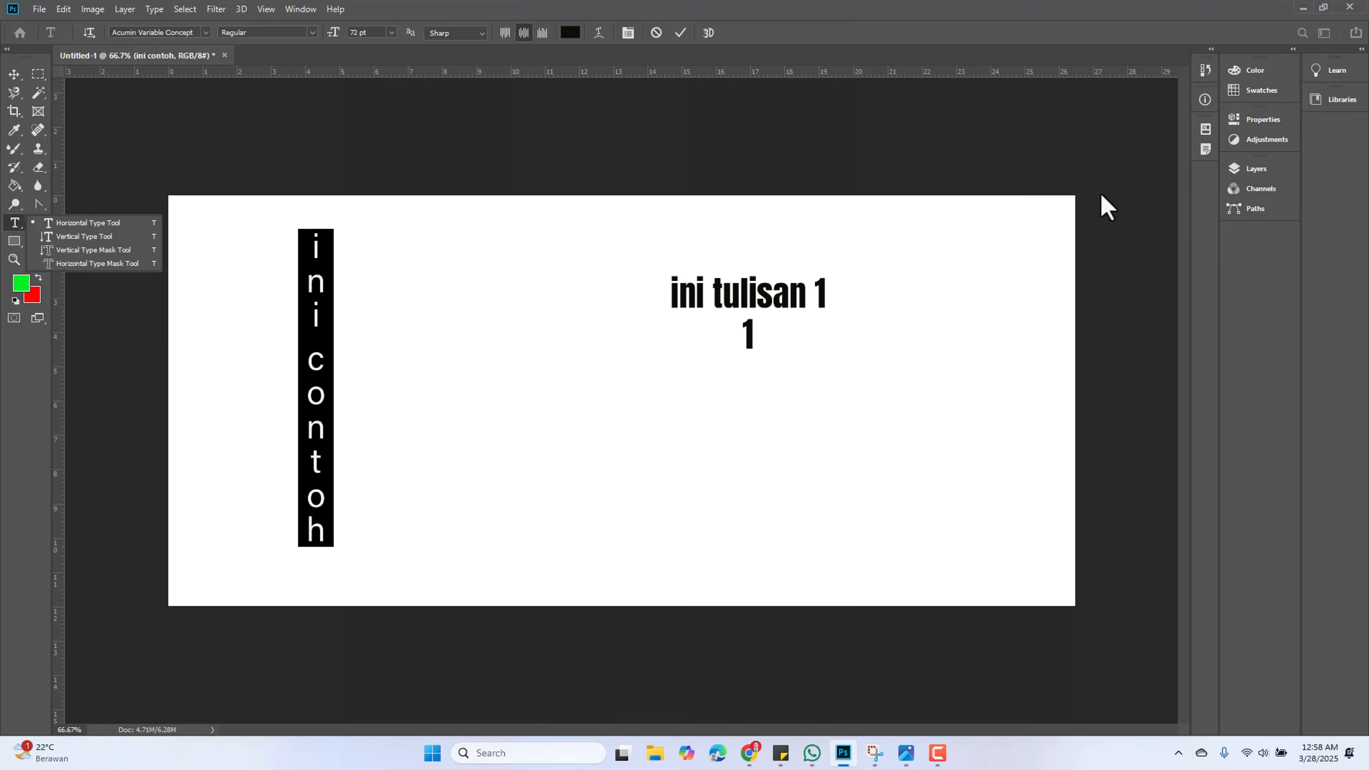
click(1252, 274)
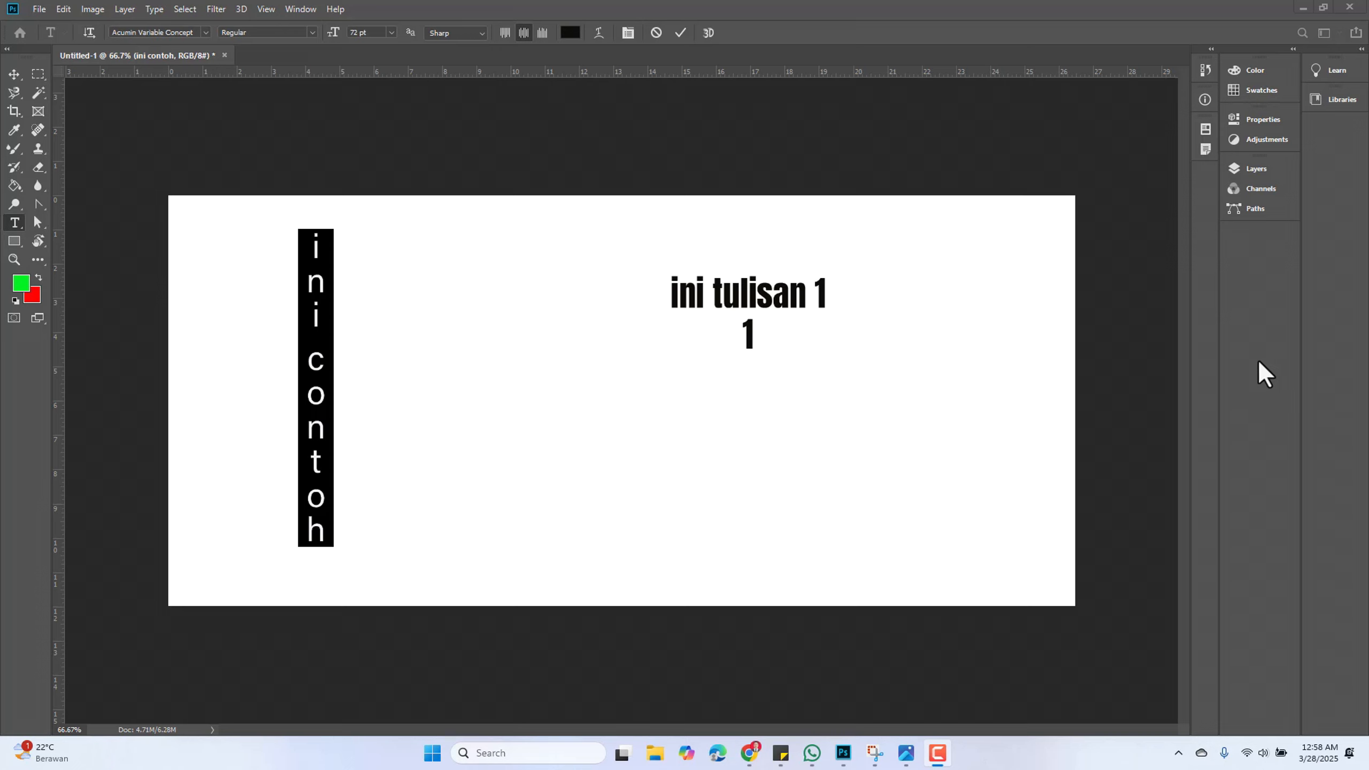
click(1242, 167)
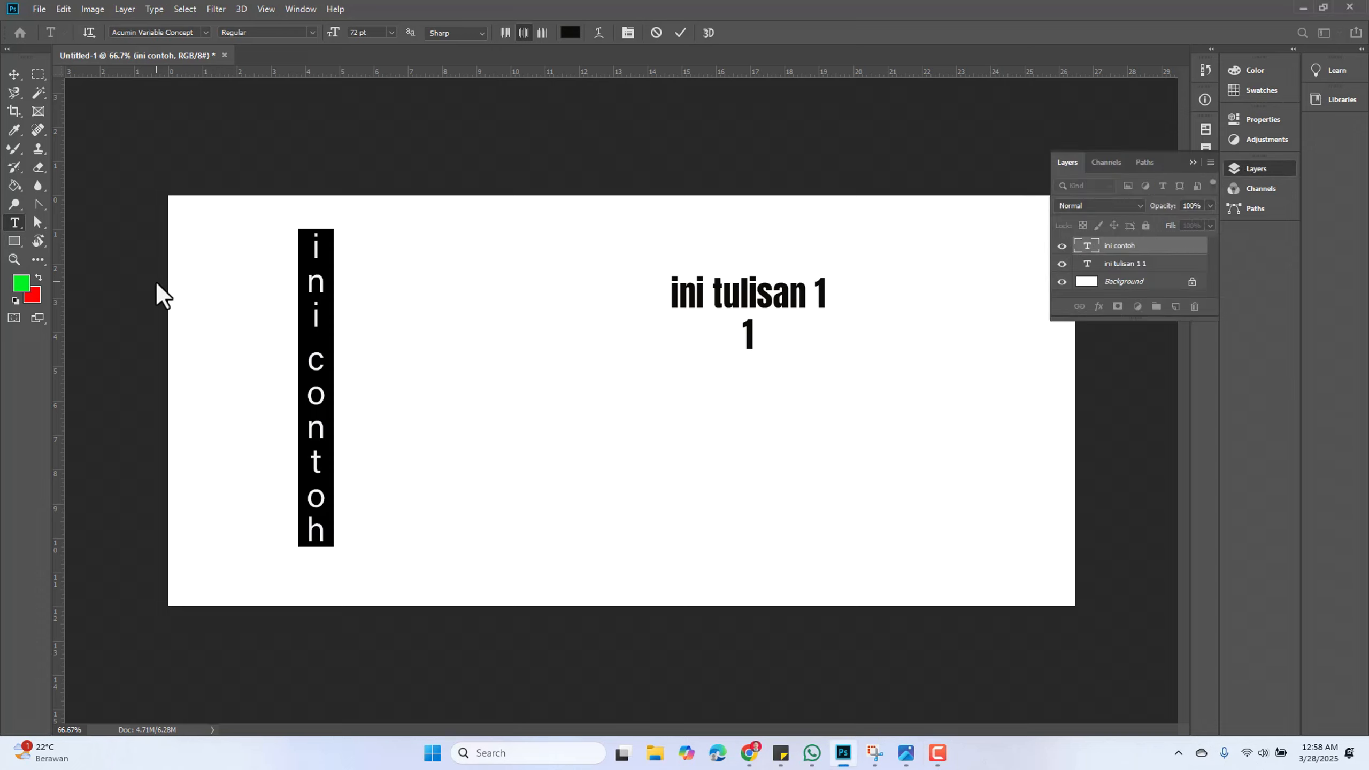
right_click(14, 222)
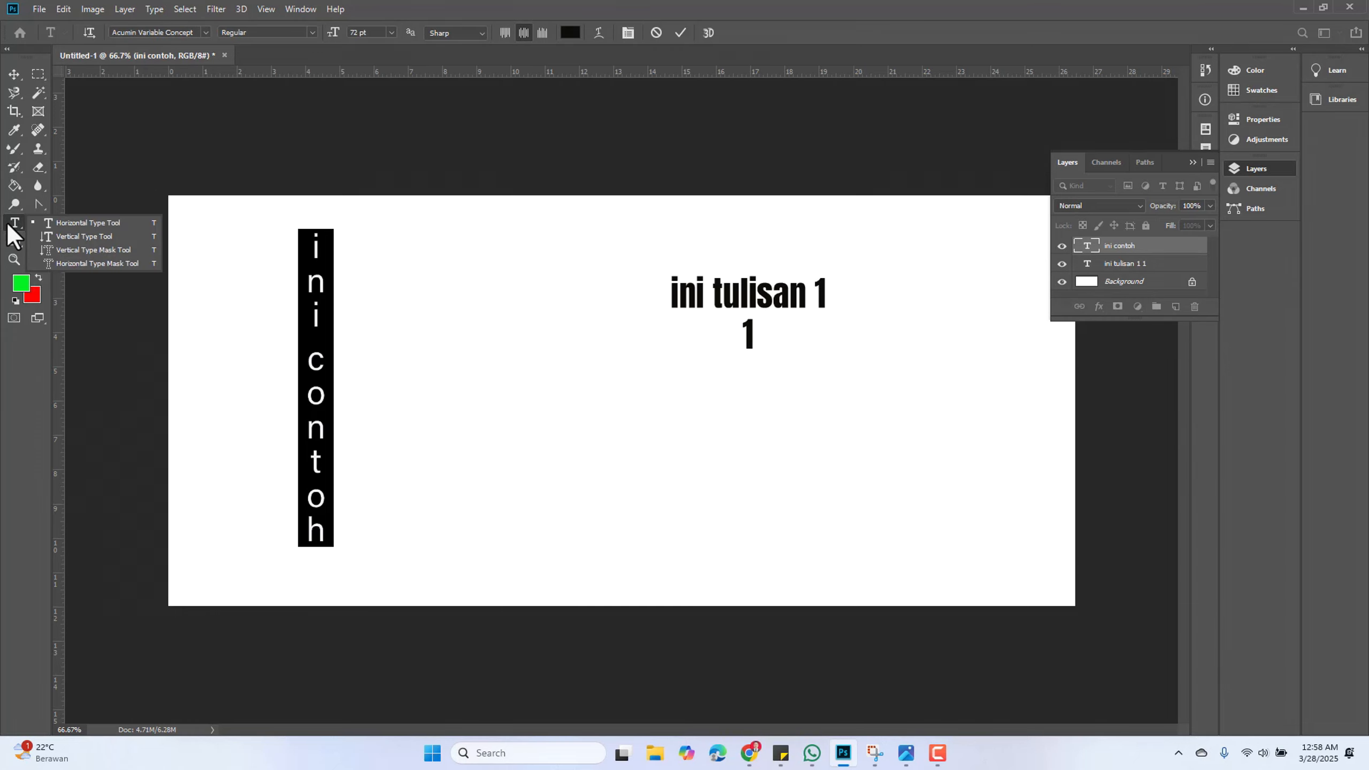
click(126, 251)
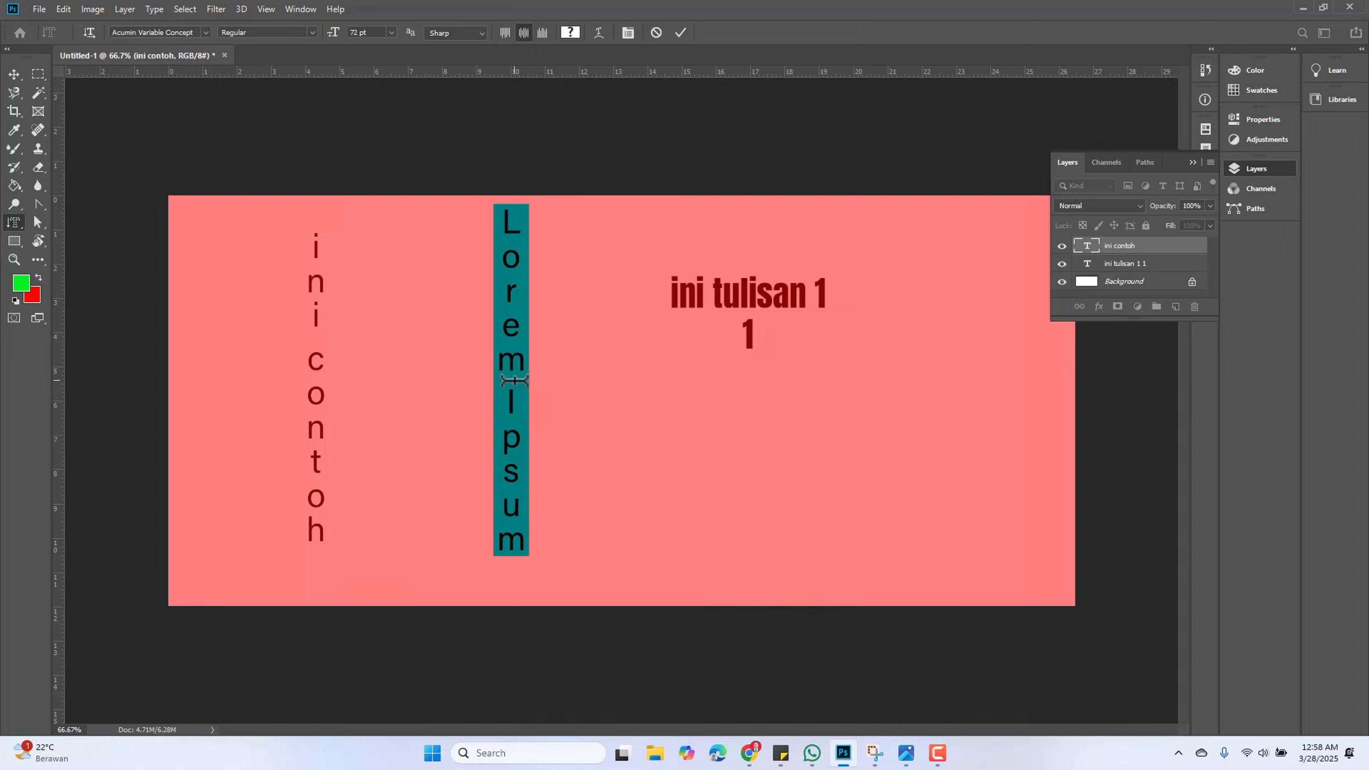
text(in)
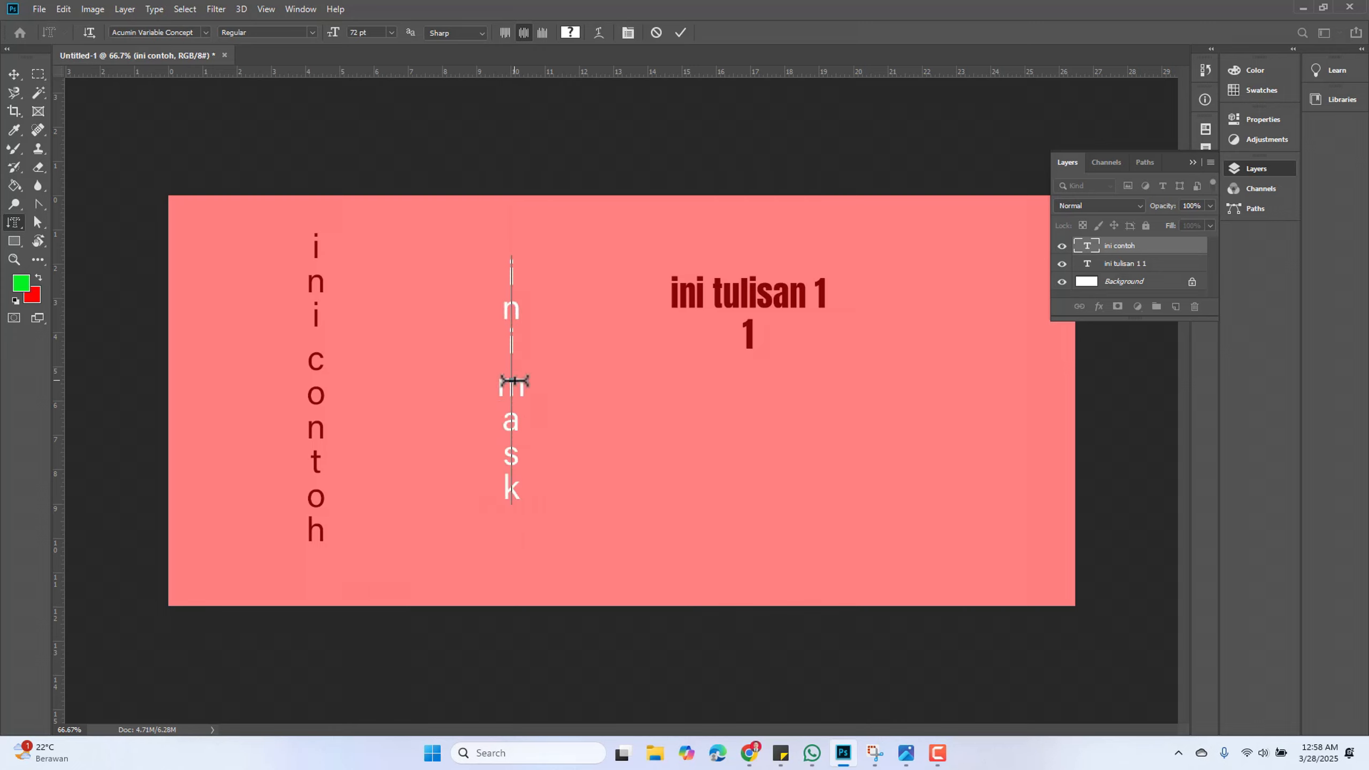
text(i maskhori)
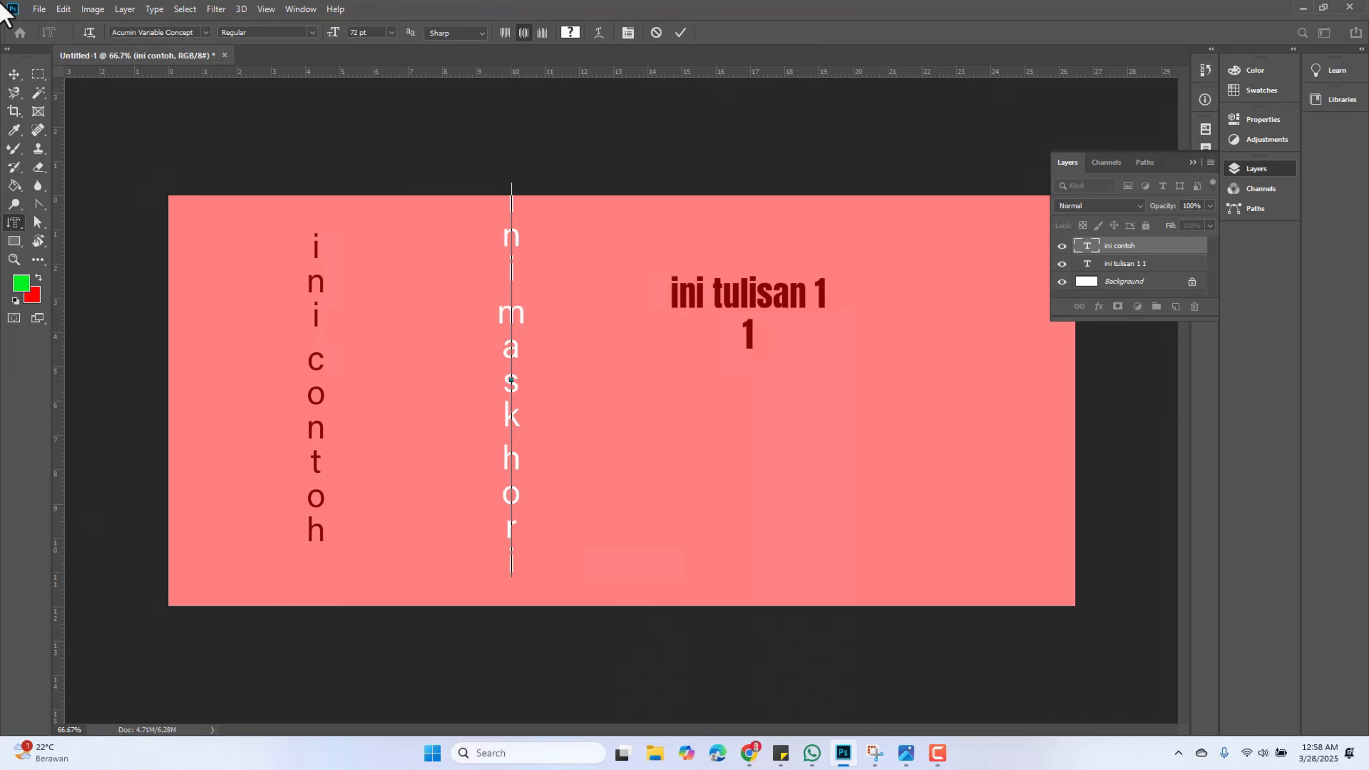
click(16, 73)
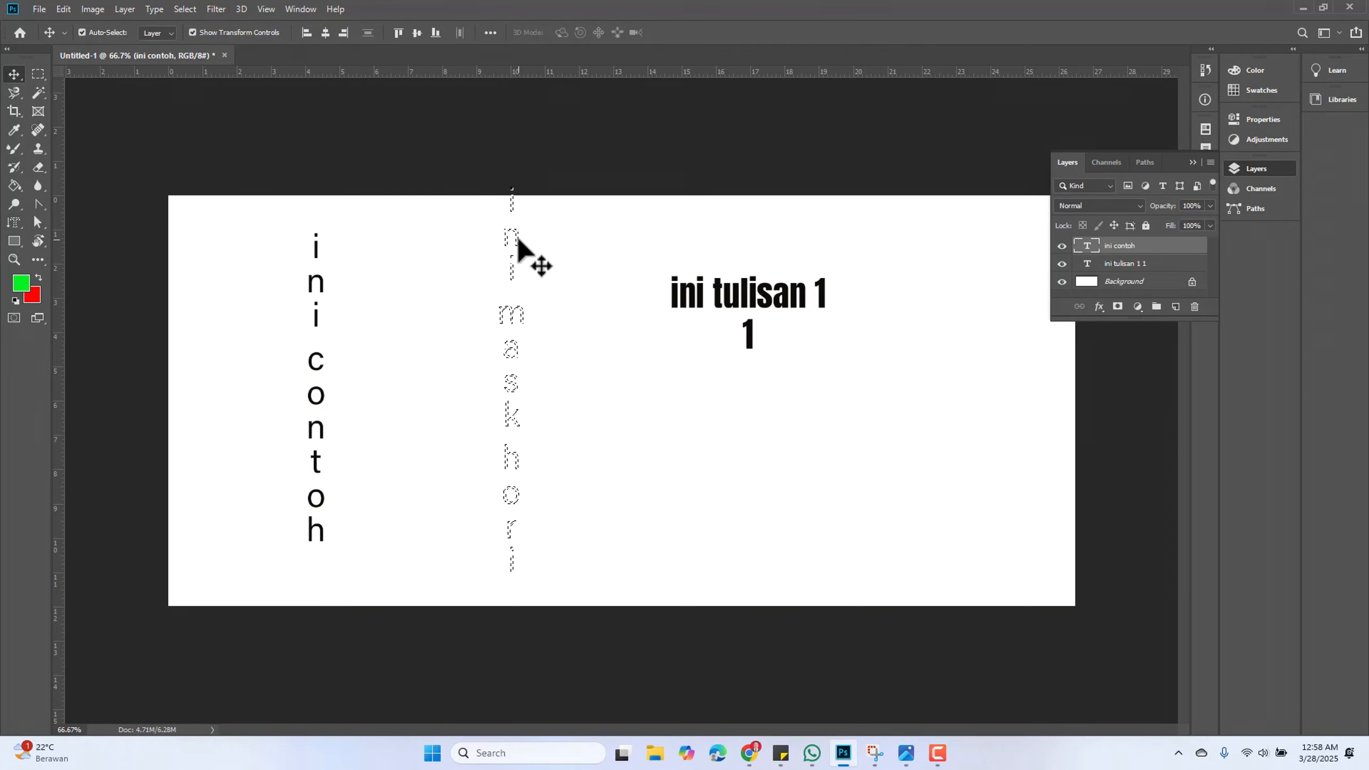
Try filling the type mask selection with the Paint Bucket tool
click(519, 268)
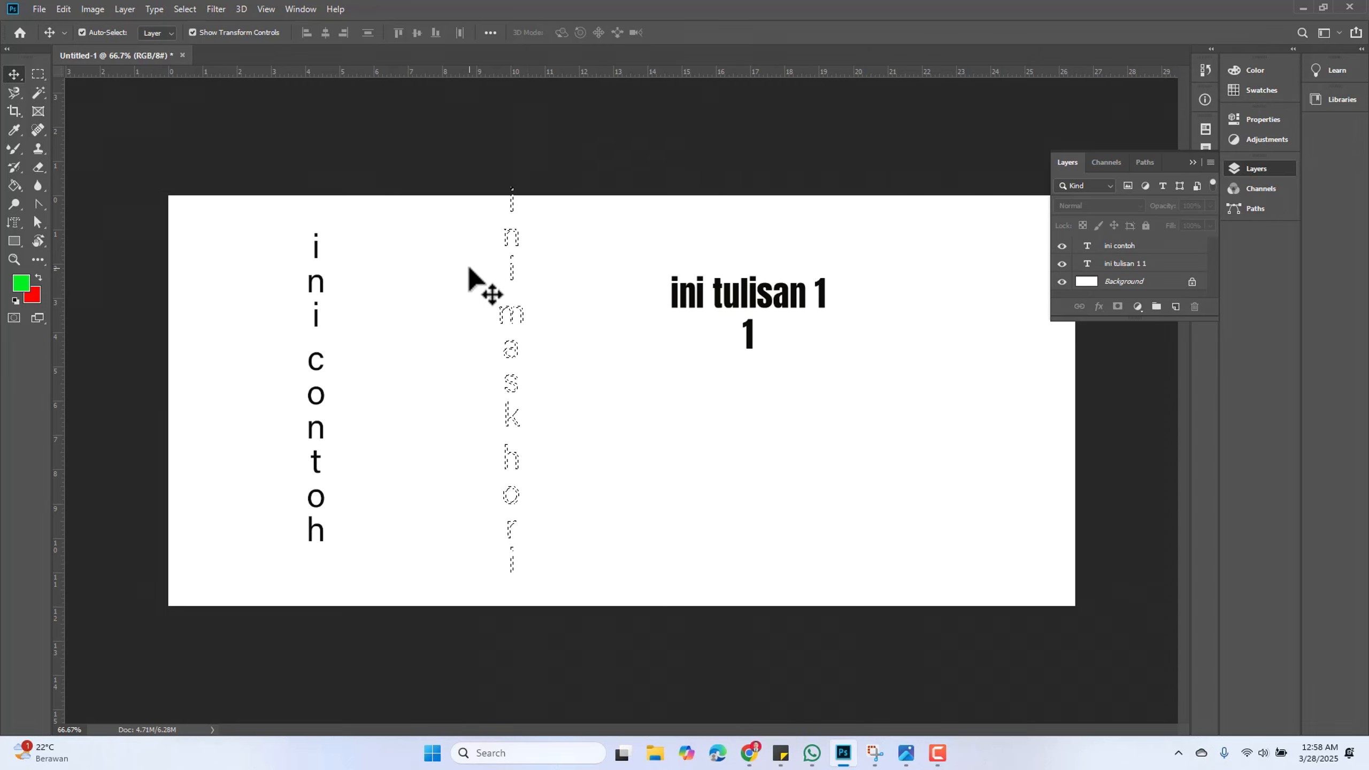
click(14, 186)
click(515, 231)
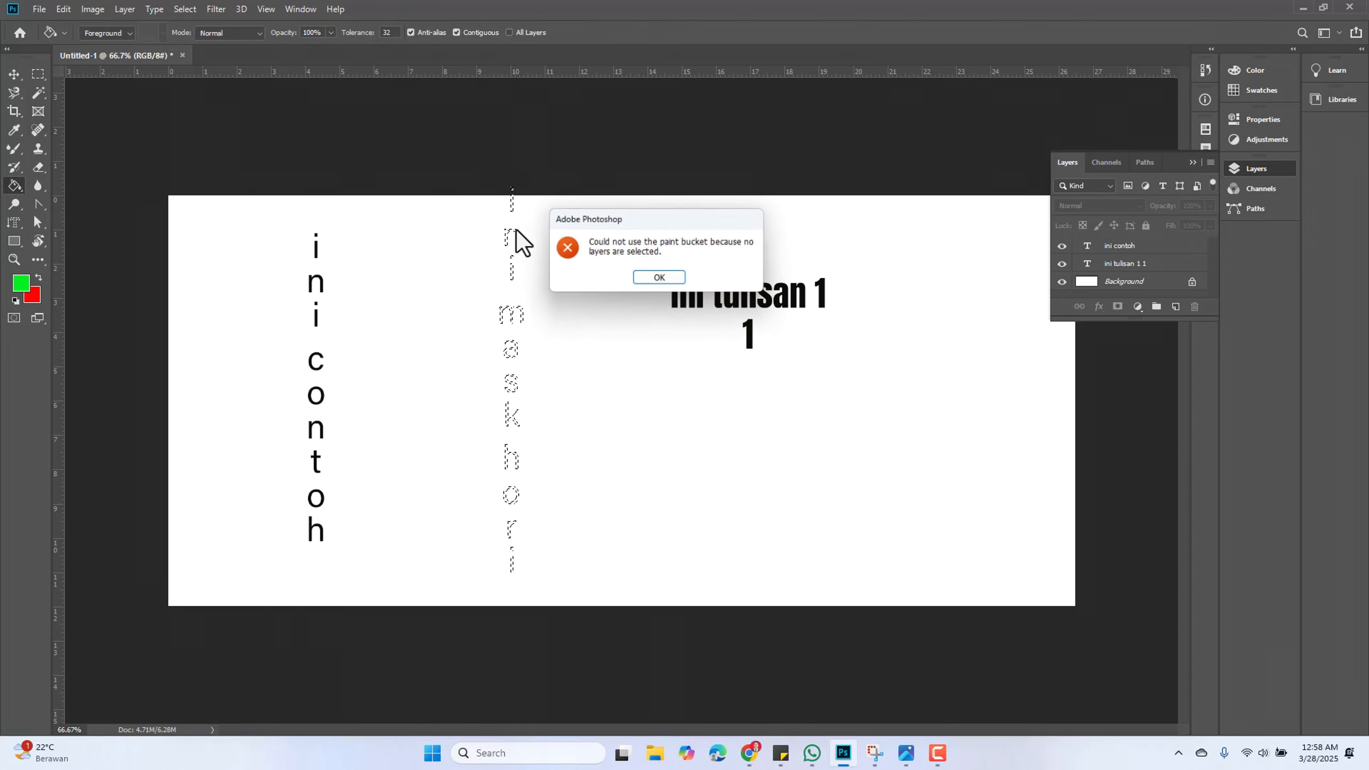
click(651, 277)
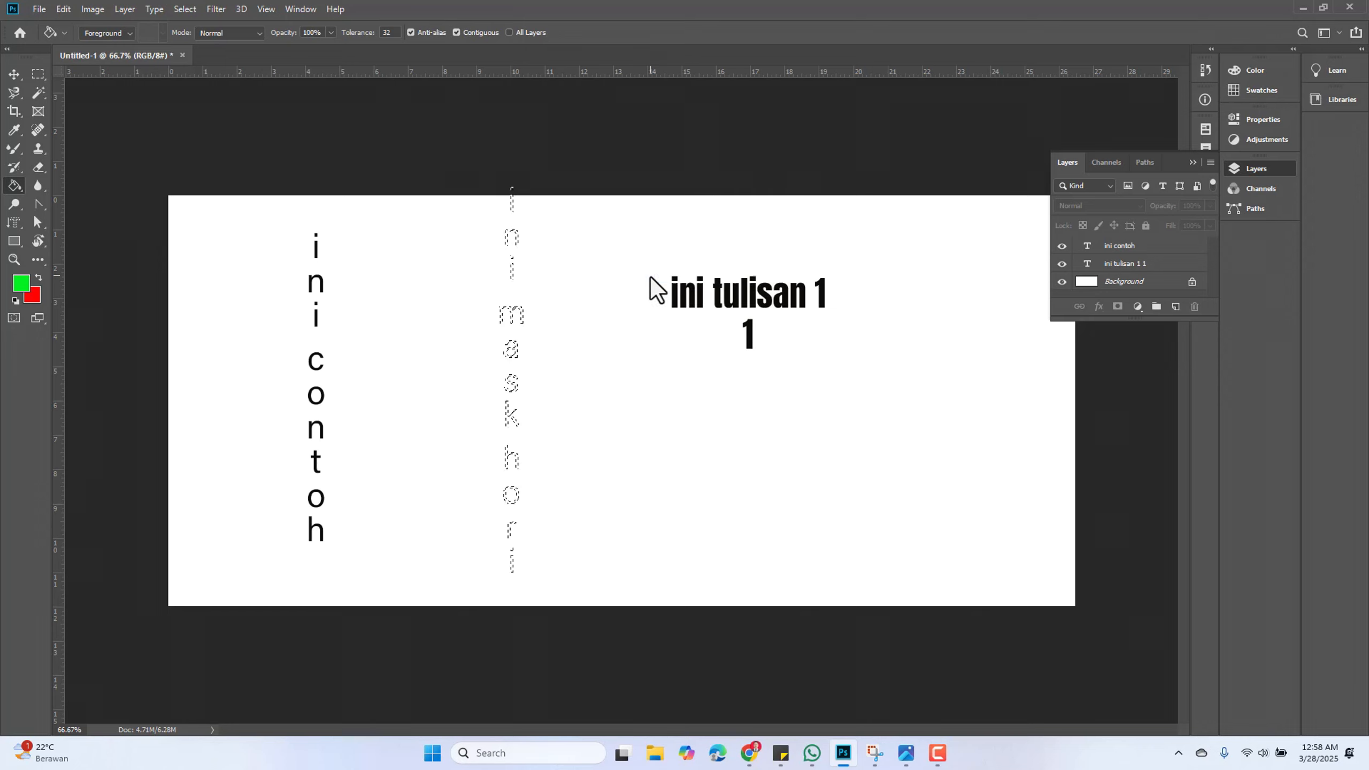
Unlock the Background layer, converting it into a normal layer
click(1150, 263)
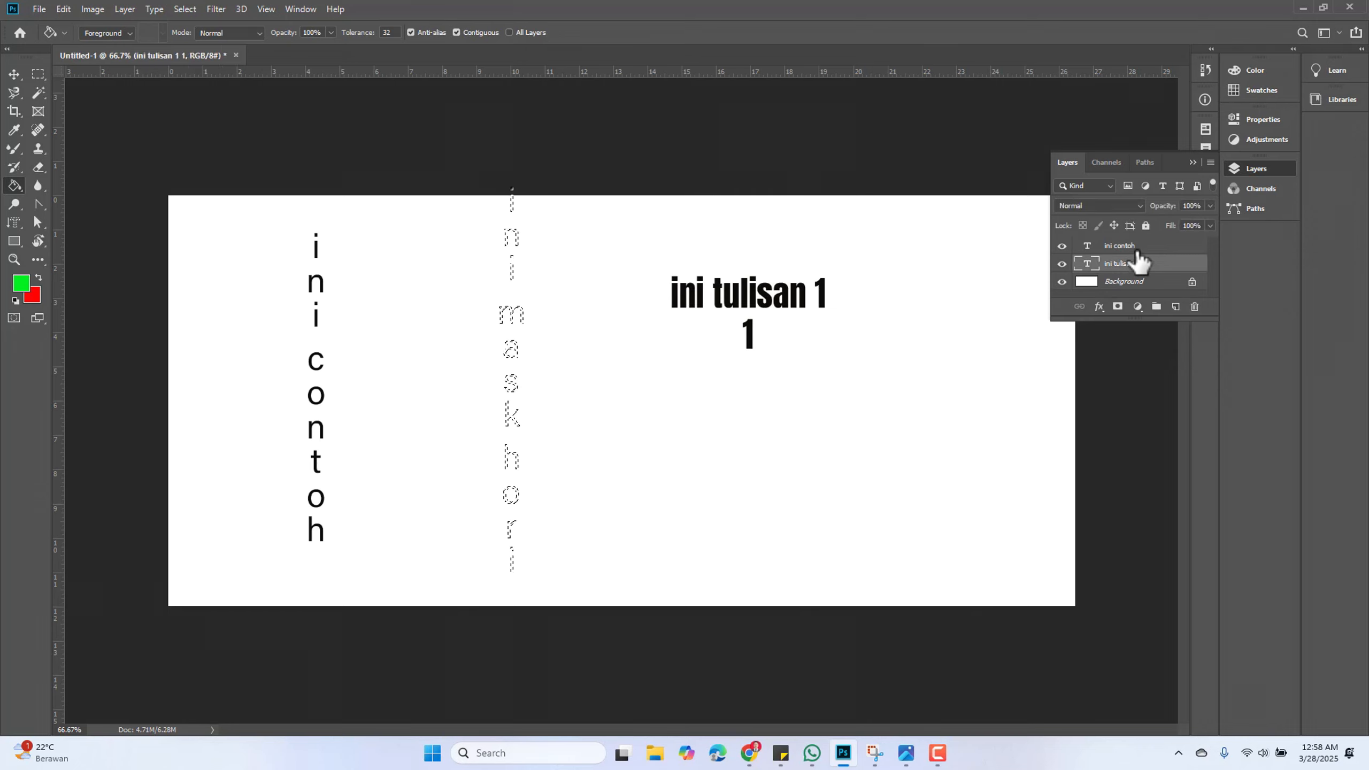
click(1131, 248)
click(1173, 281)
click(1191, 282)
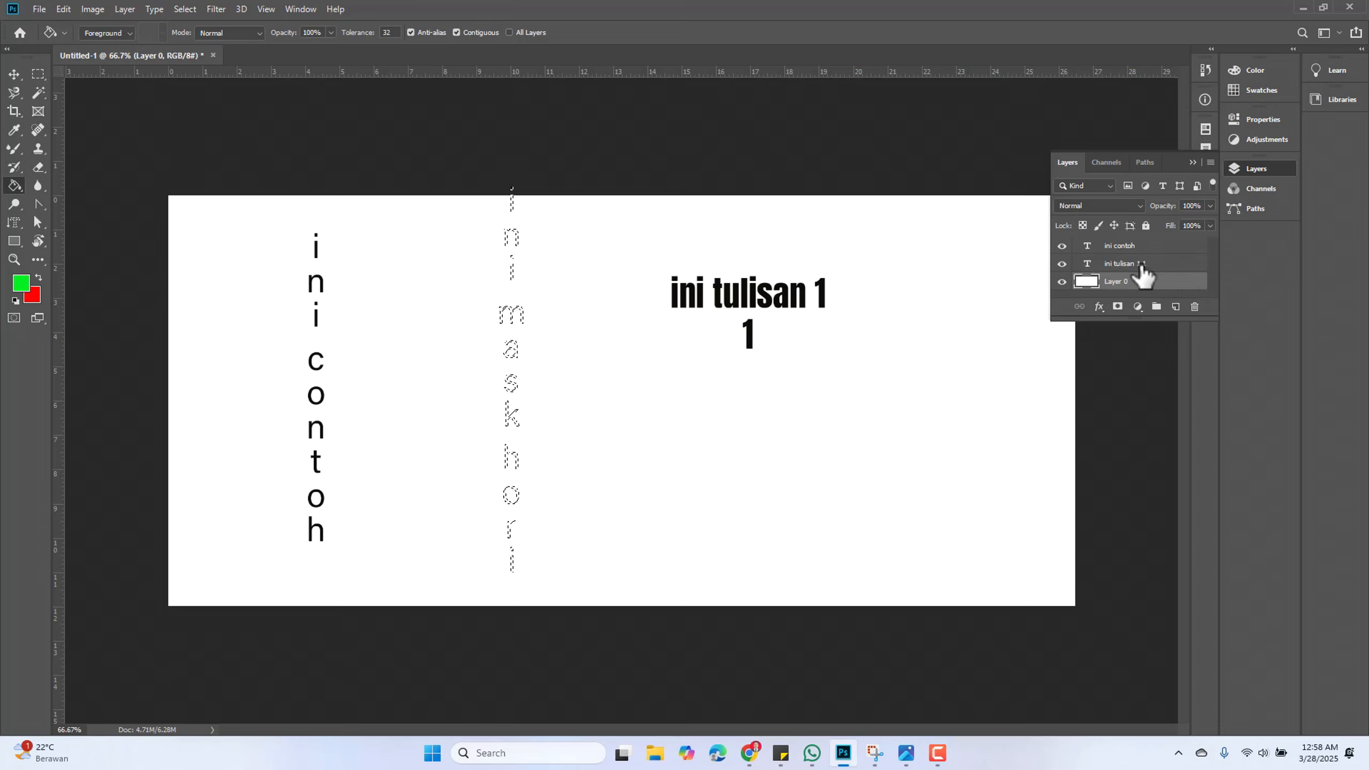
Select the ini contoh layer and fill the mask selection with the green foreground colour, rasterizing the type layer
drag(1142, 249, 533, 243)
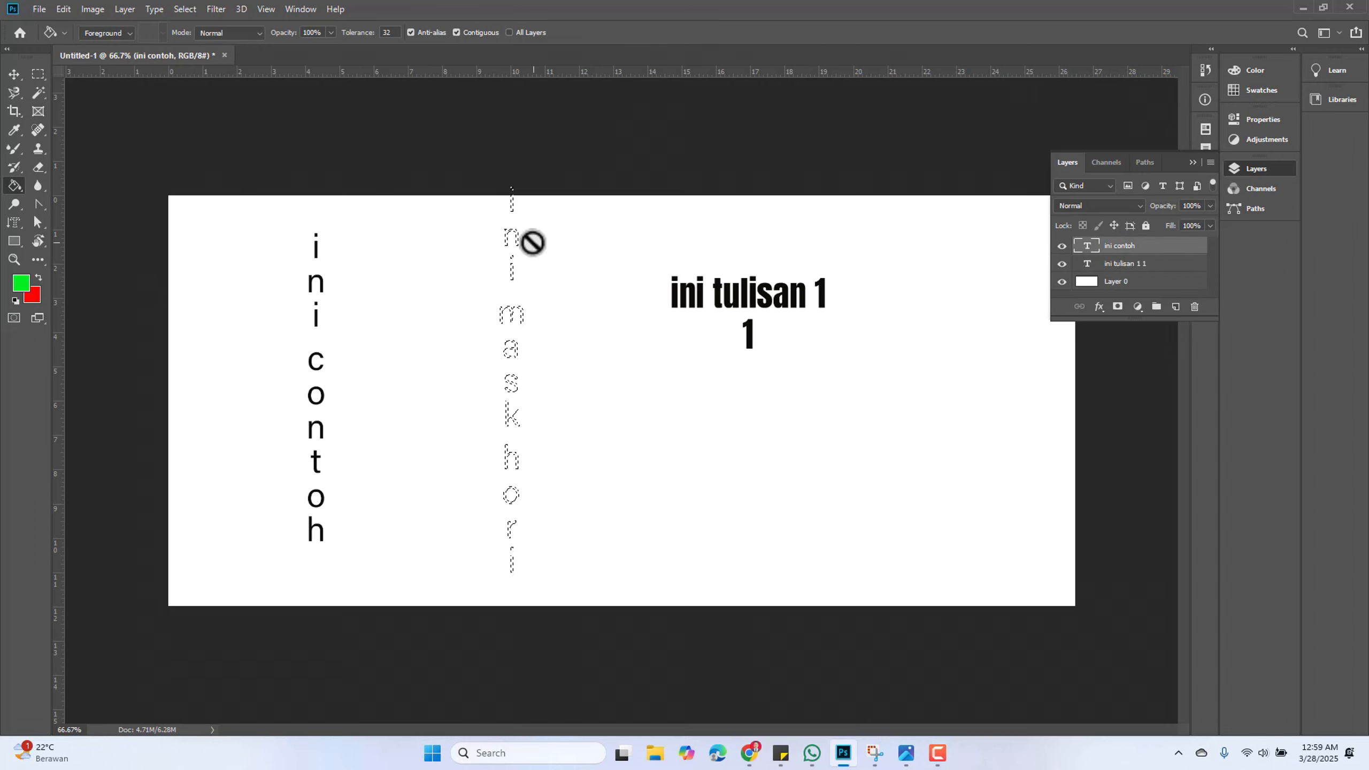
click(532, 243)
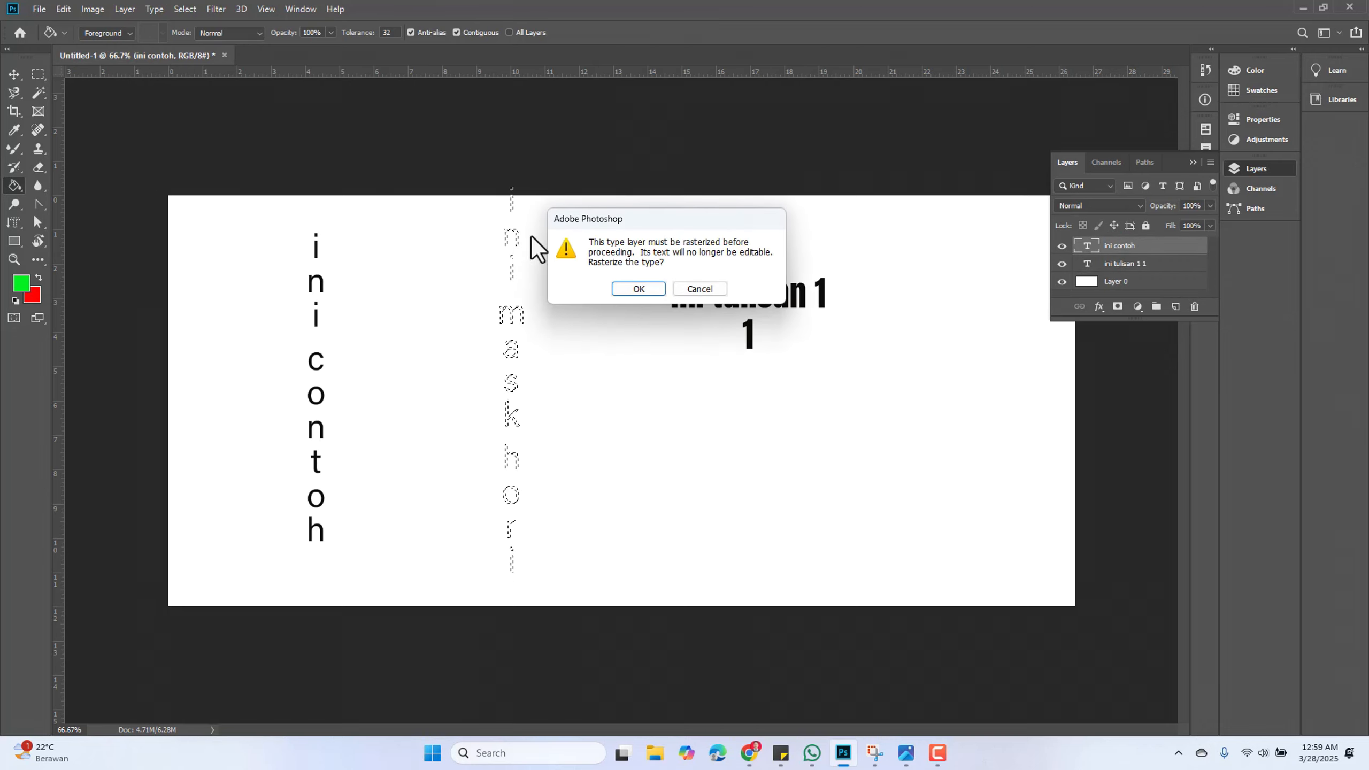
click(662, 289)
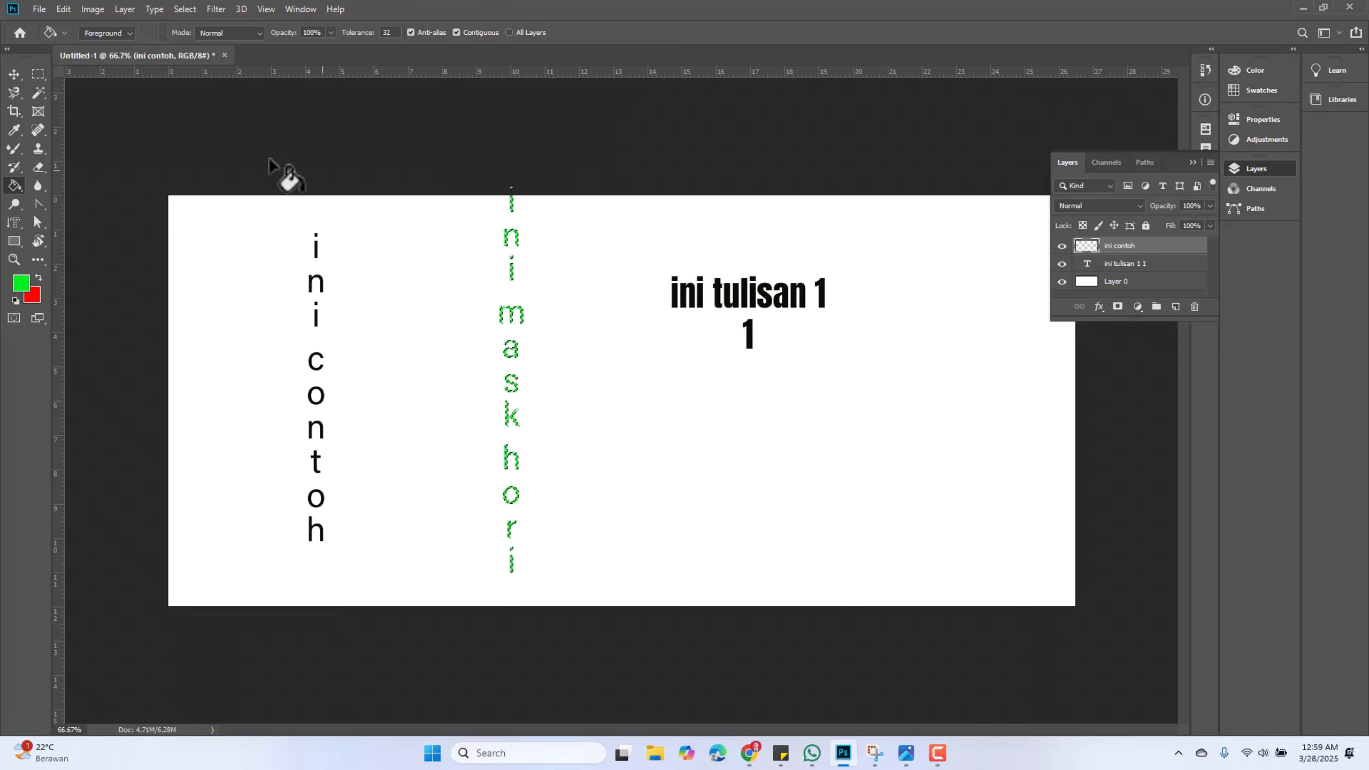
Deselect the mask selection and add a new empty layer
click(13, 74)
click(449, 257)
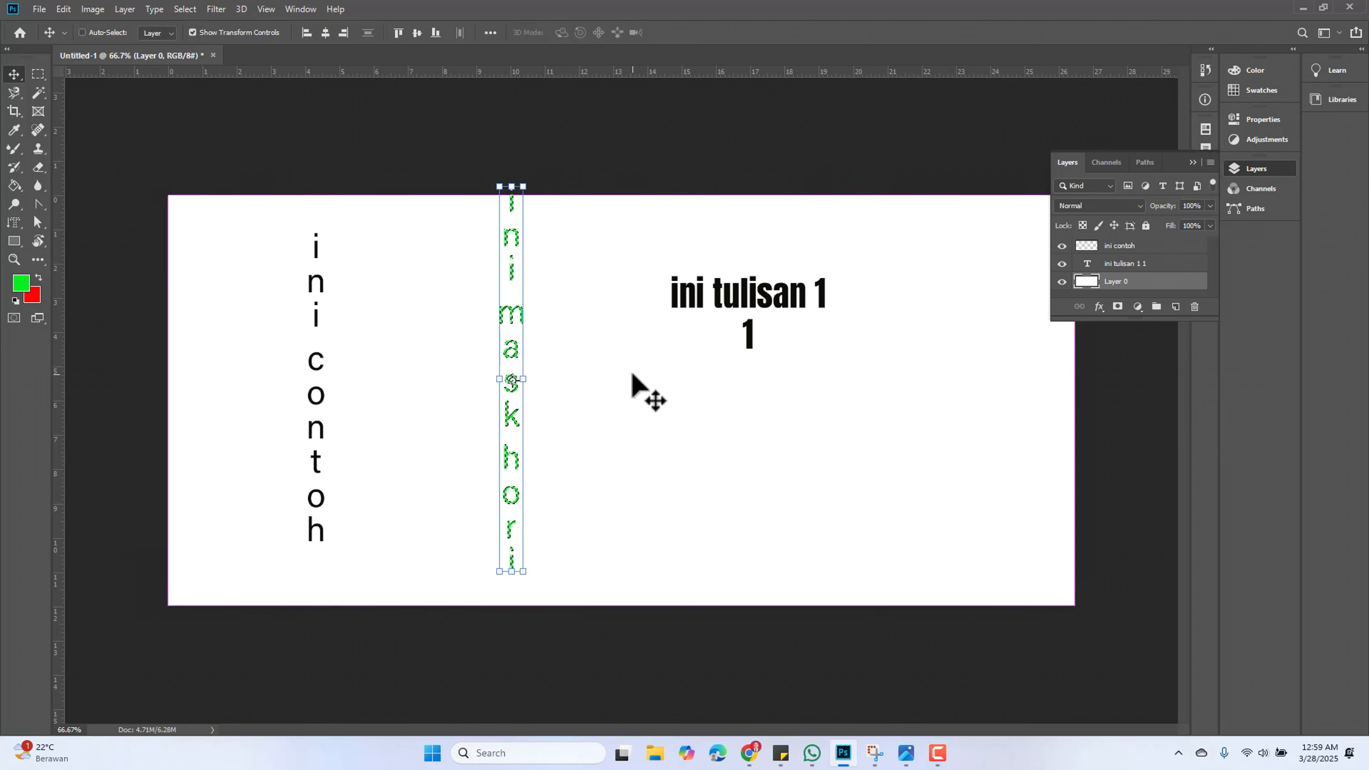
key(ctrl+d)
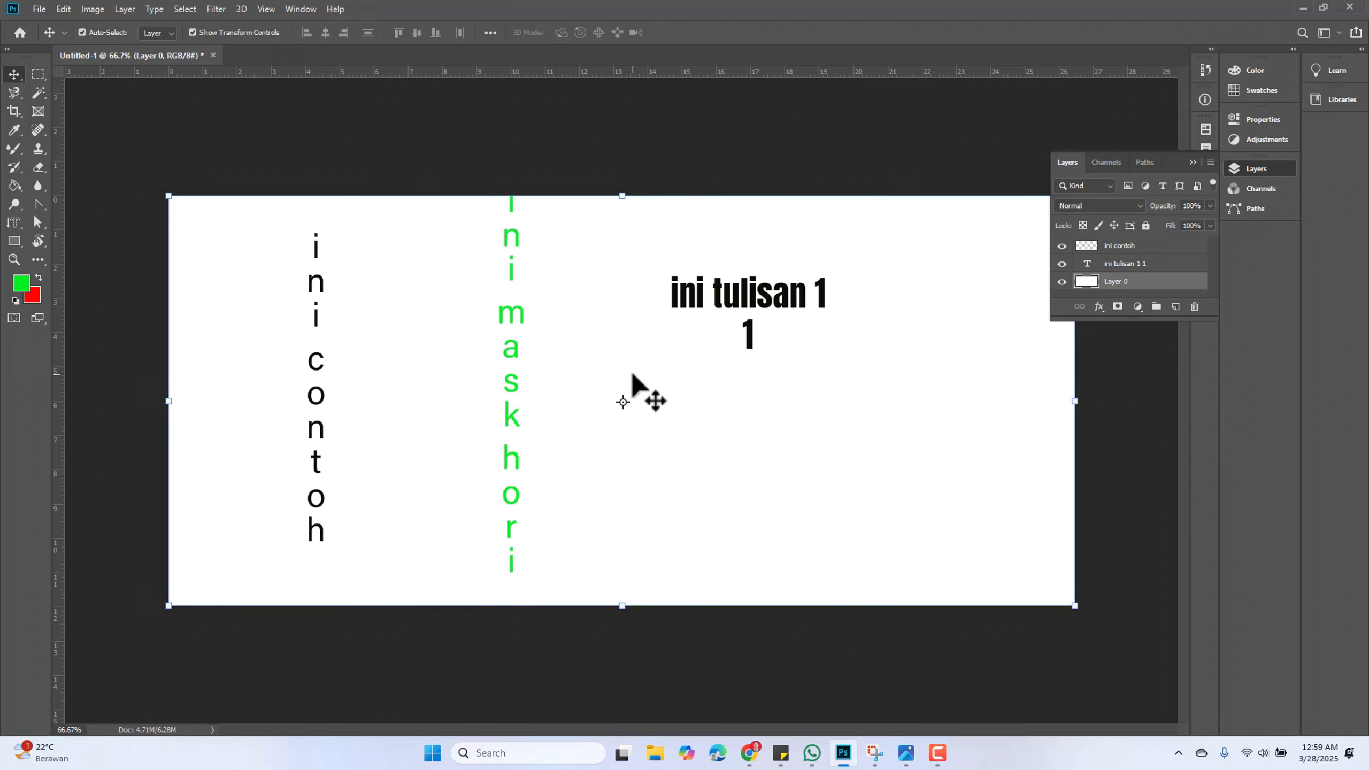
click(1176, 306)
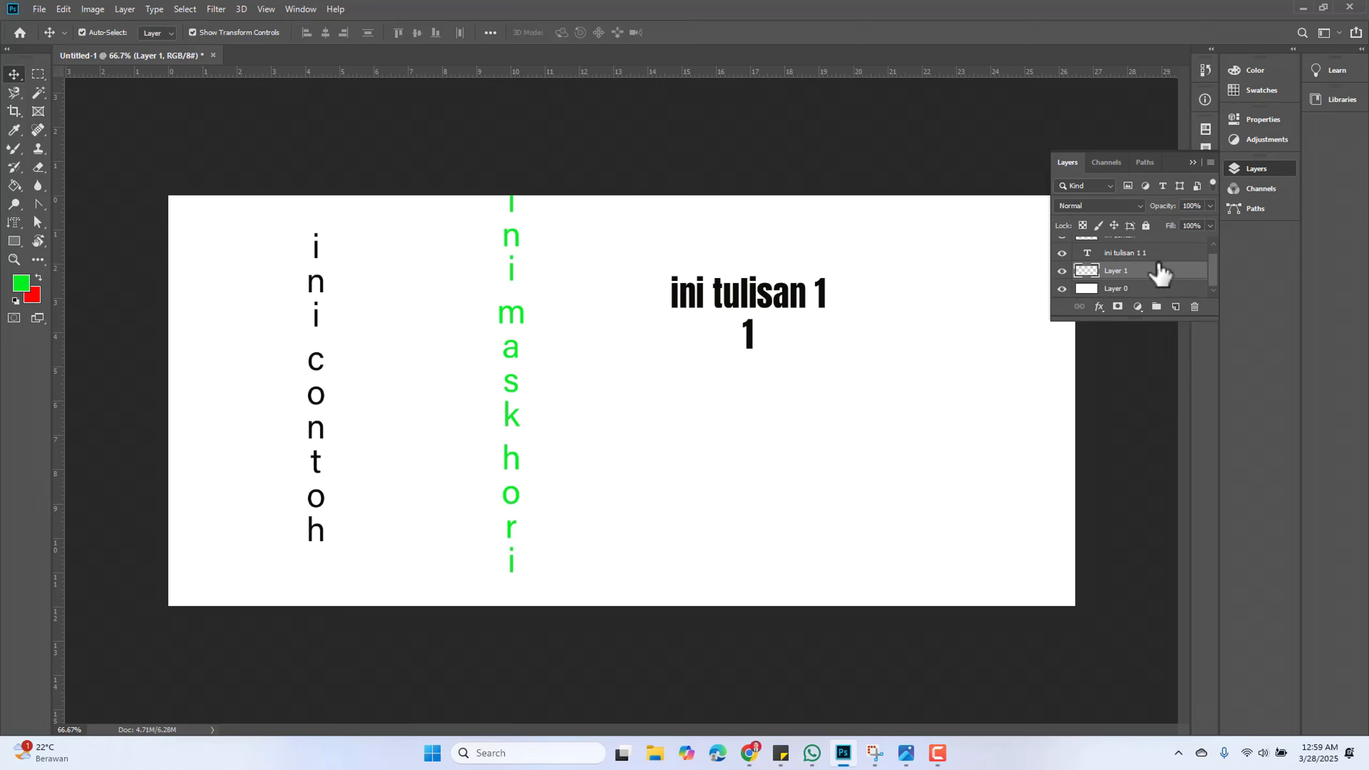
Create a horizontal type mask reading ini horozontal mask in the middle of the canvas
click(14, 222)
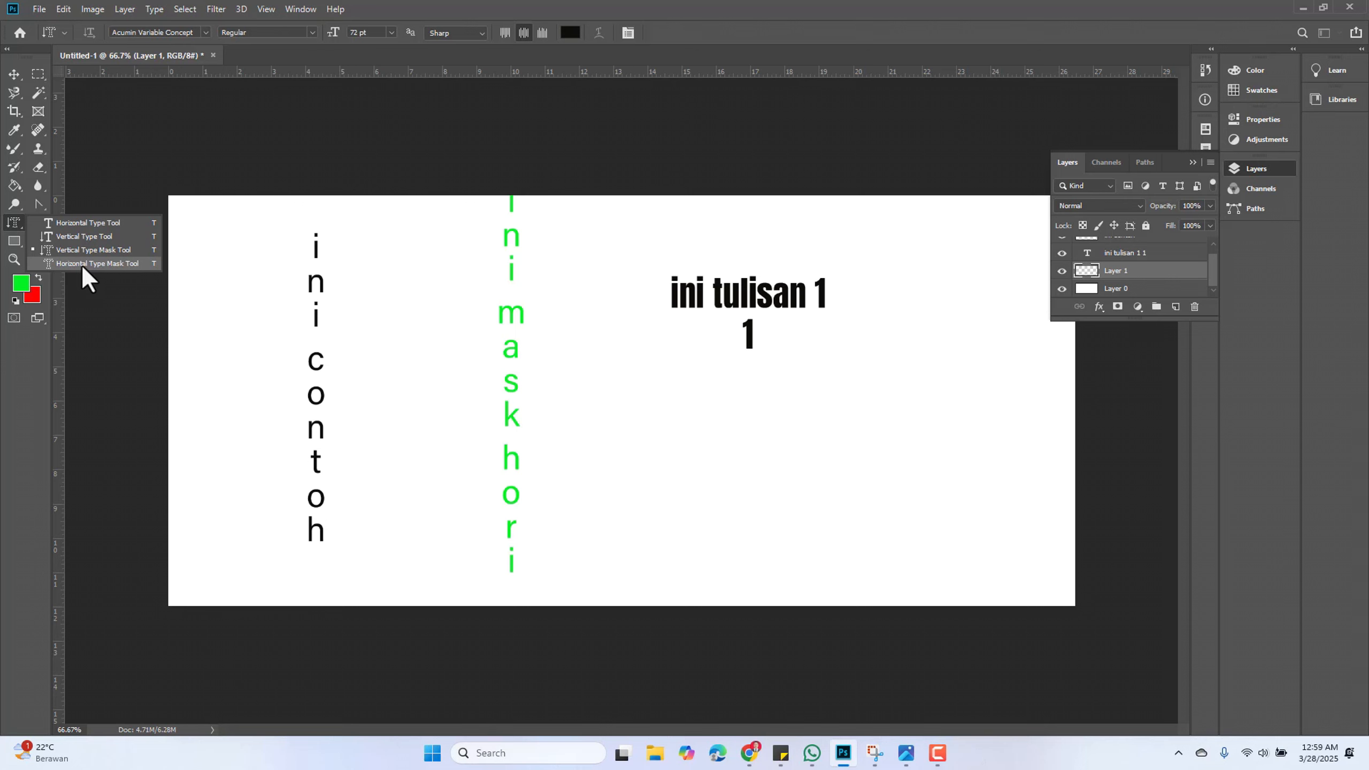
click(82, 263)
click(644, 448)
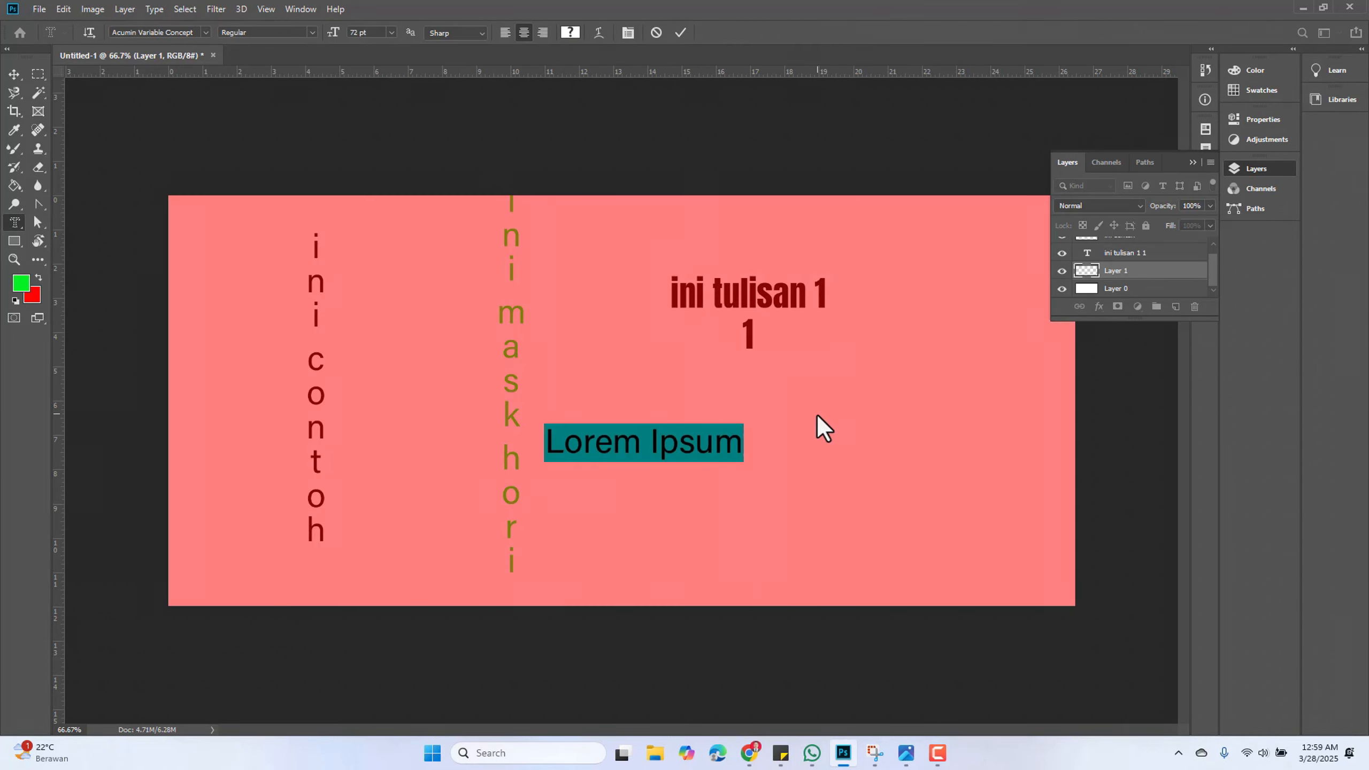
text(ini)
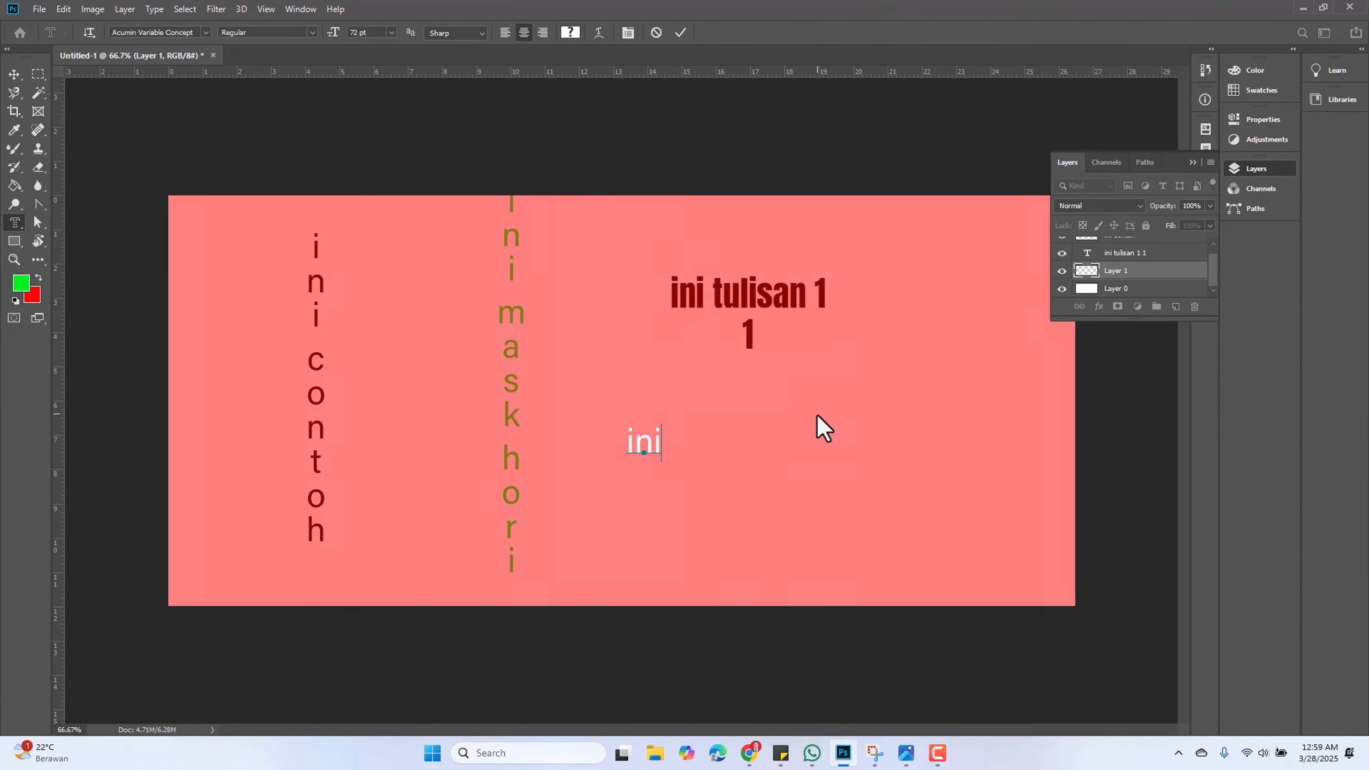
text( horozo)
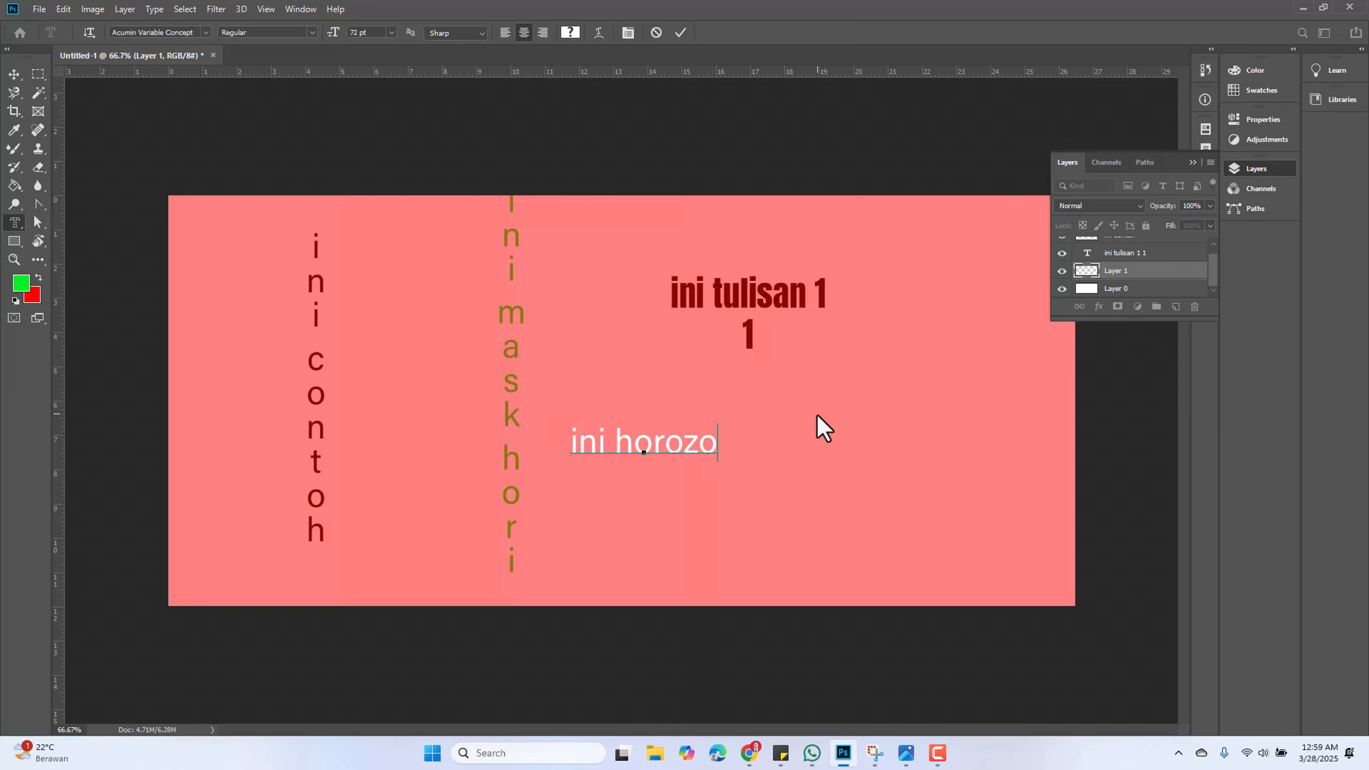
text(ntal m)
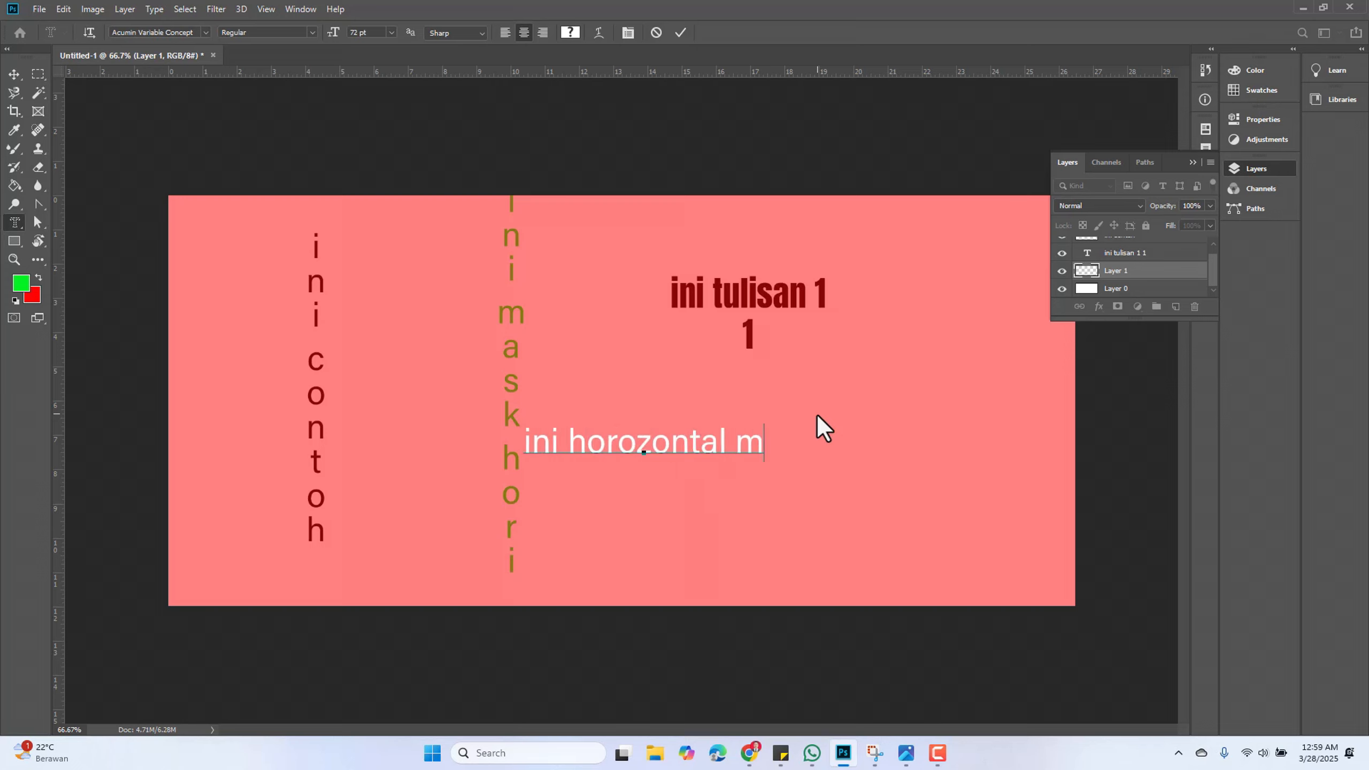
text(ask)
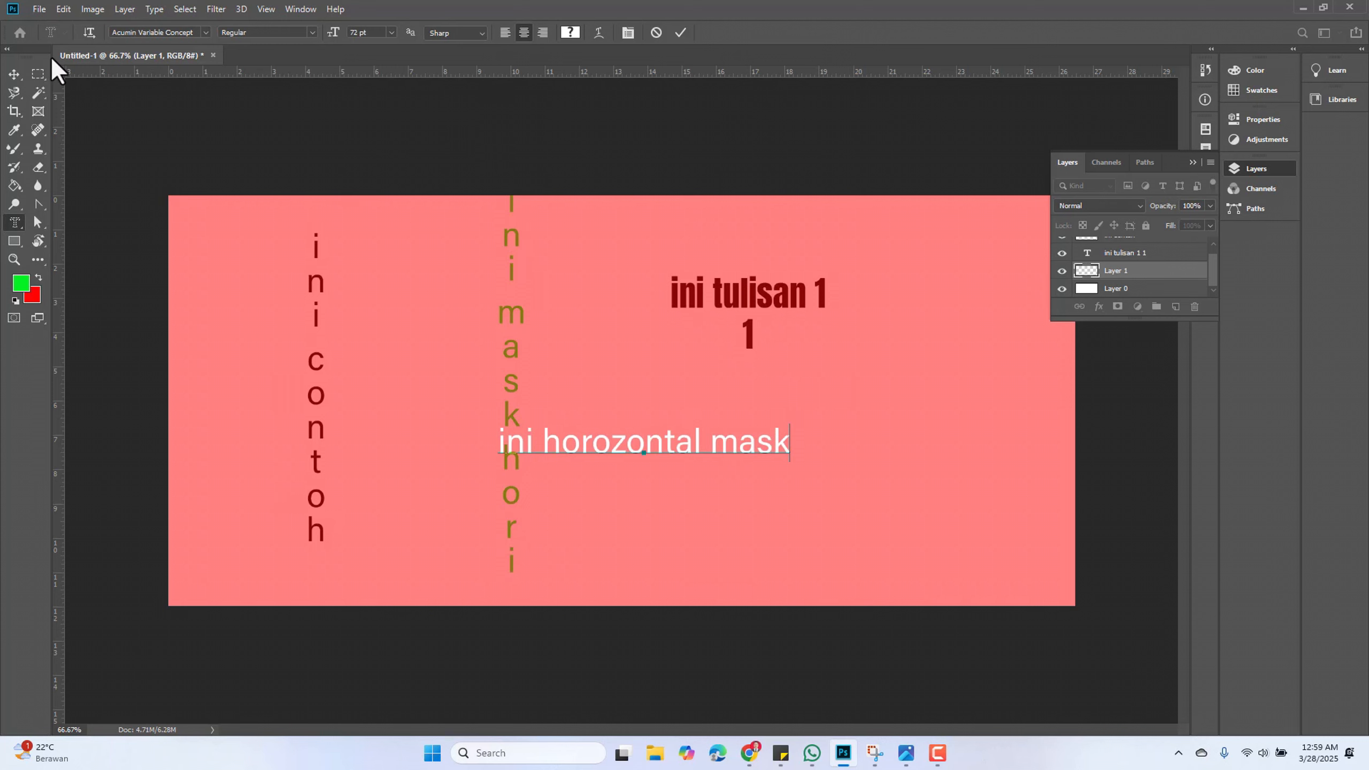
click(14, 74)
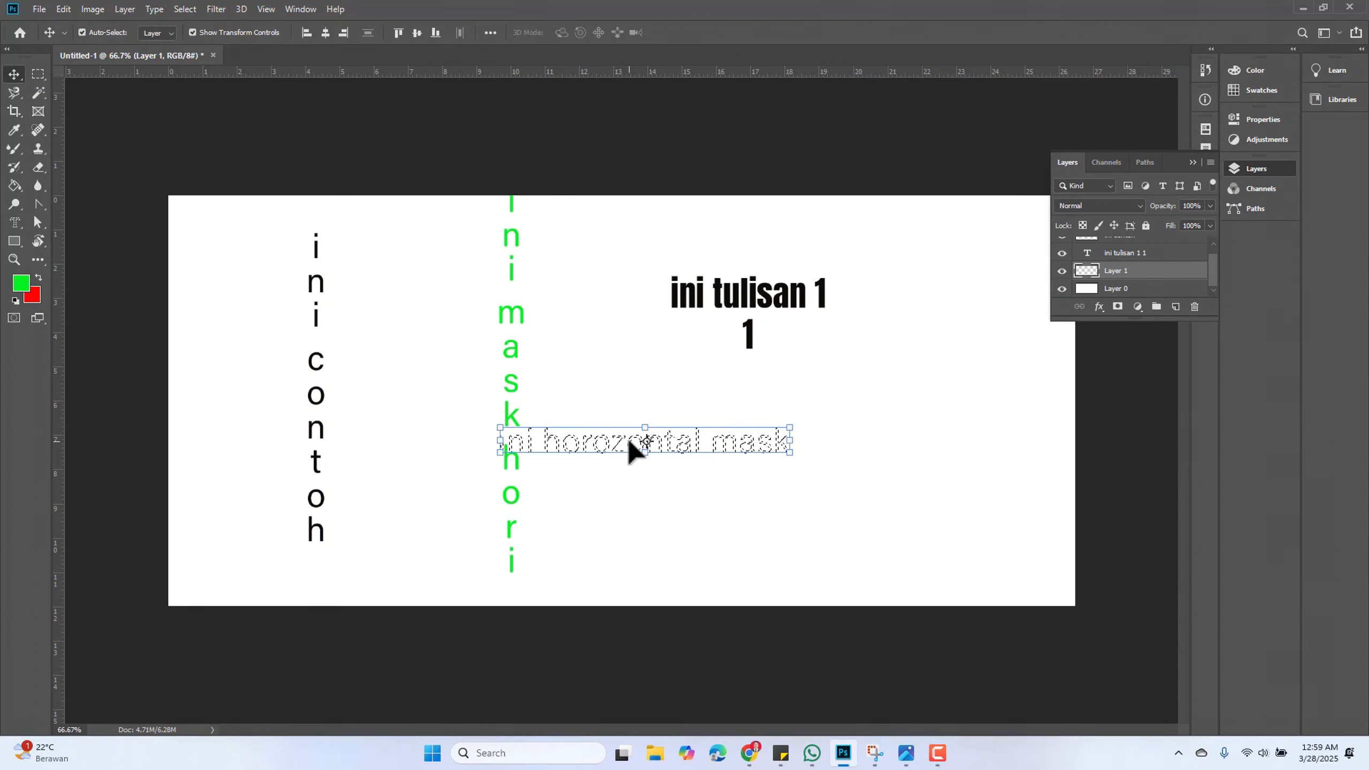
Try moving the type mask selection, then deselect it
drag(632, 448, 693, 450)
click(669, 279)
key(Right)
key(Return)
click(608, 378)
key(ctrl+d)
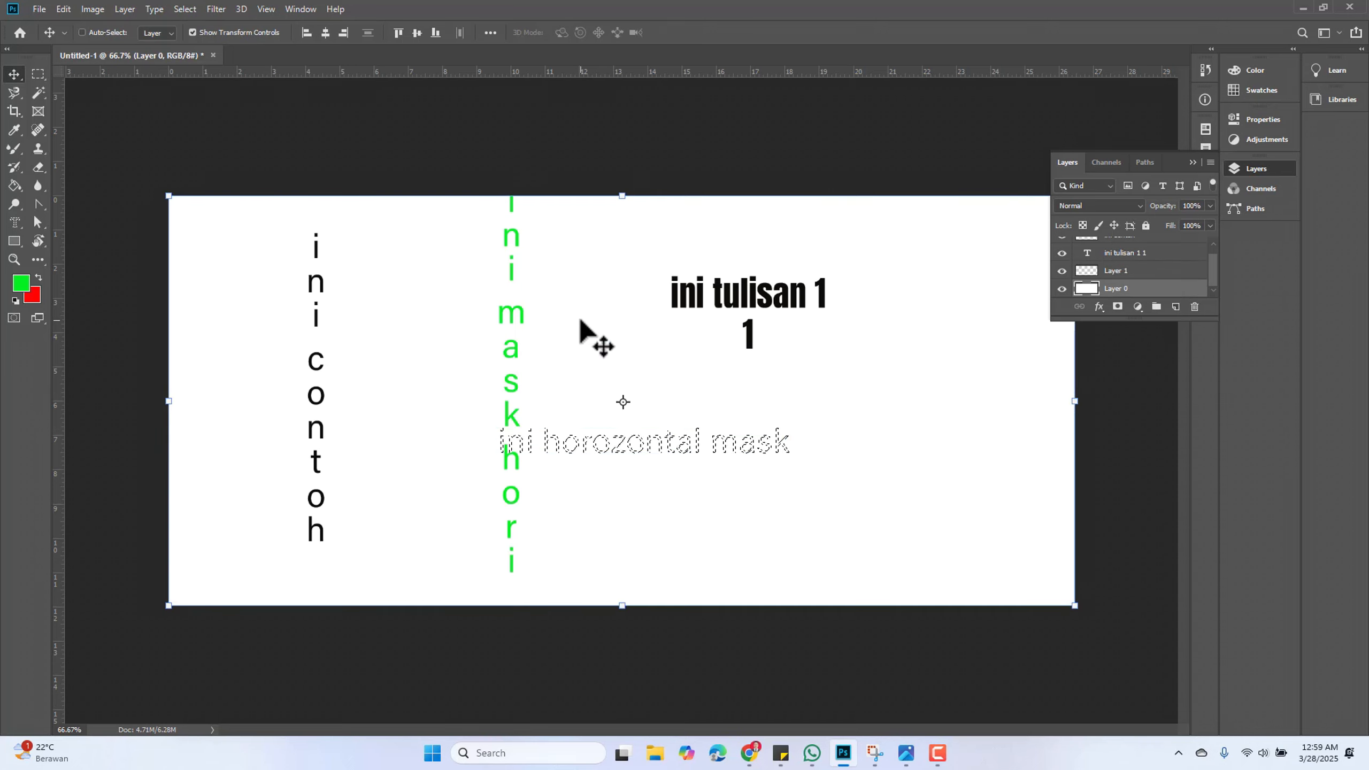
key(ctrl+d)
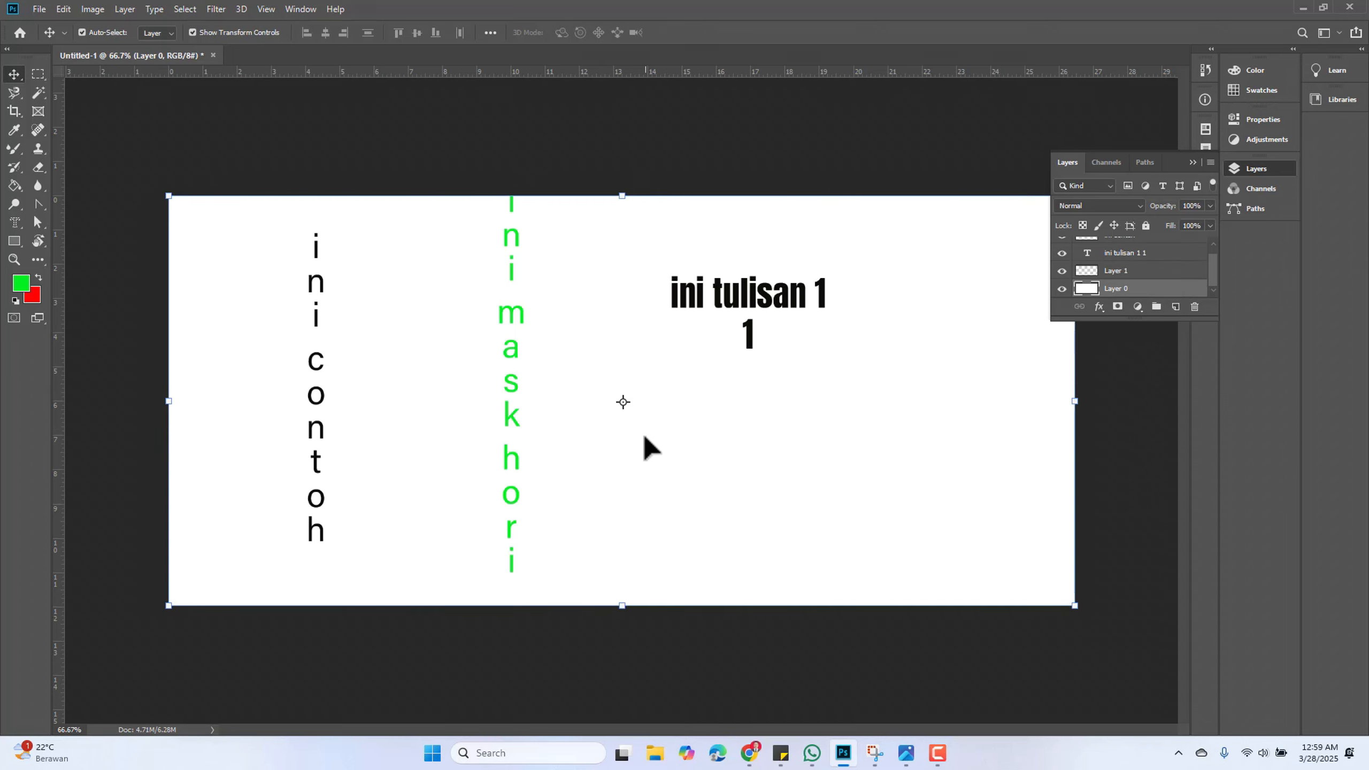
Create a new horizontal type mask selection reading ini horizontal in the middle of the canvas
click(14, 222)
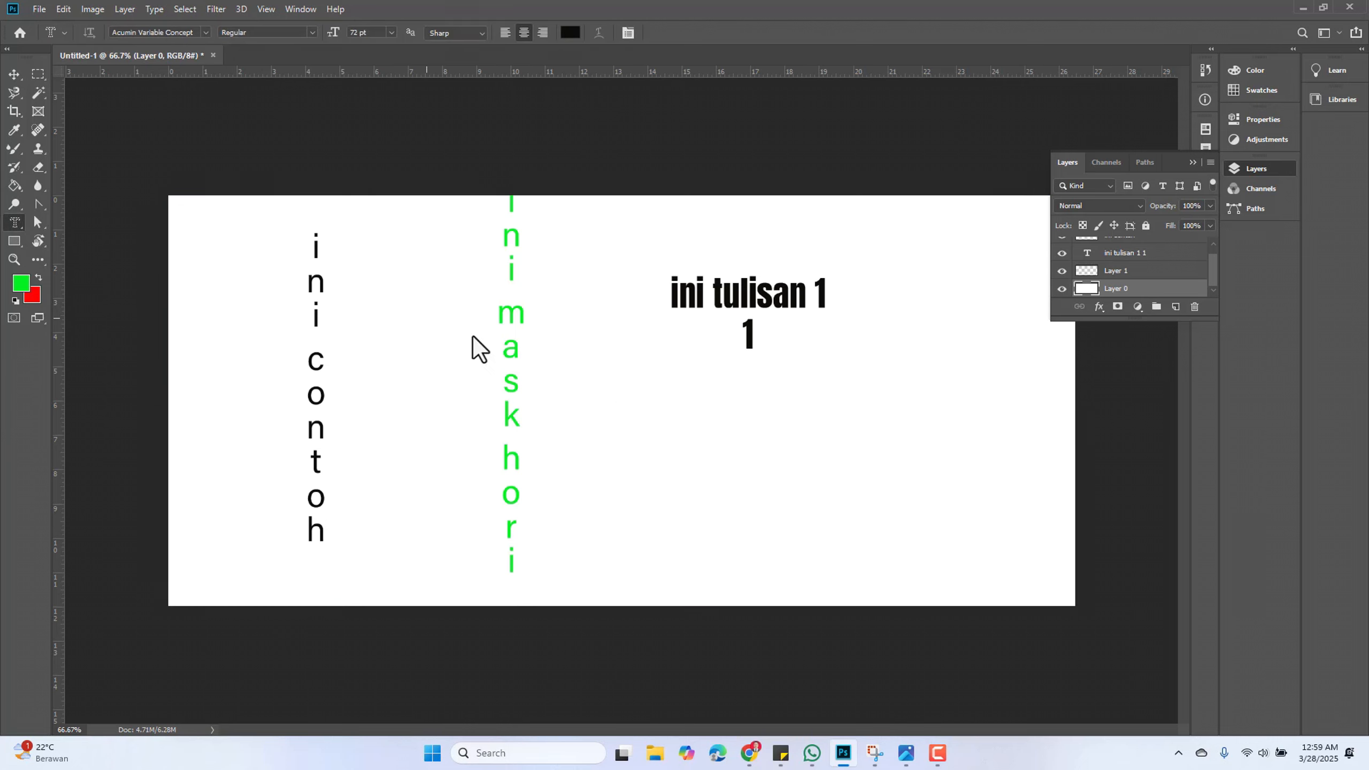
click(671, 433)
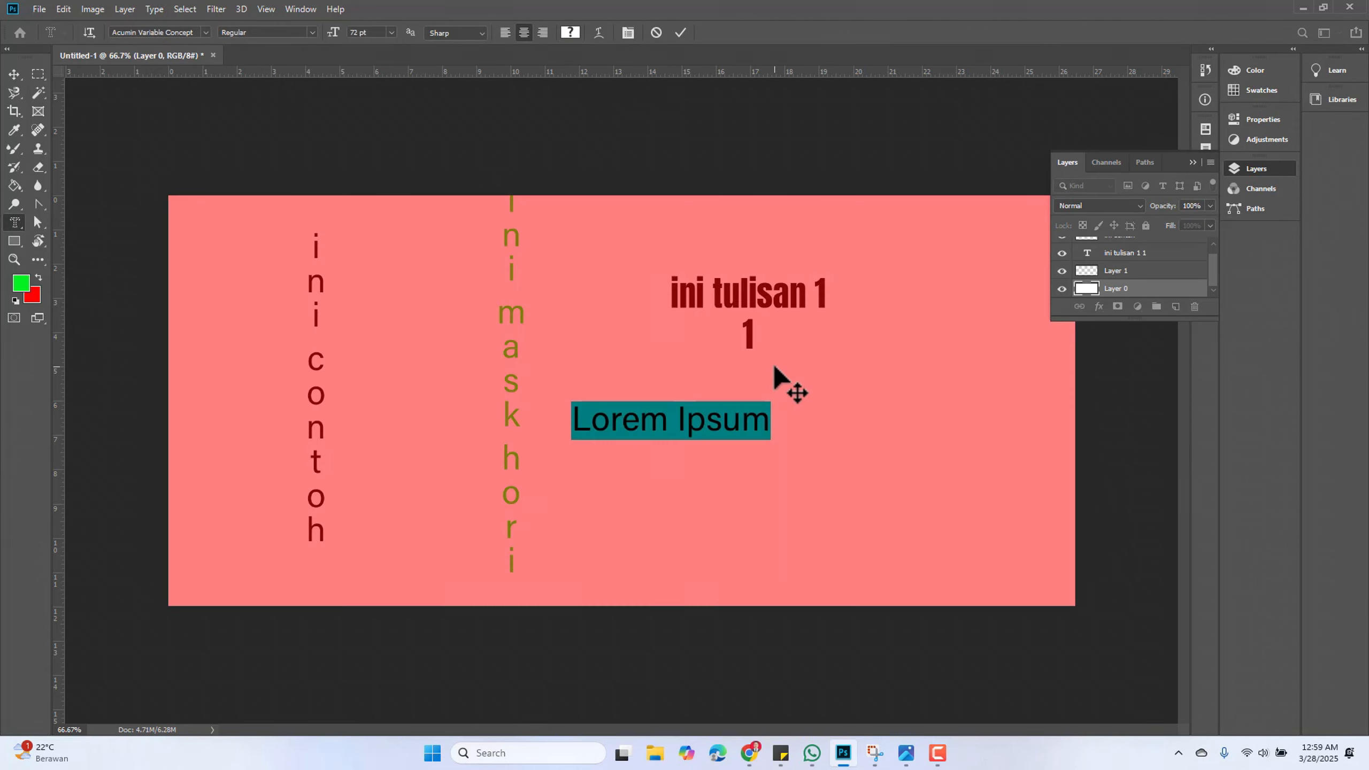
text(ini horizontal)
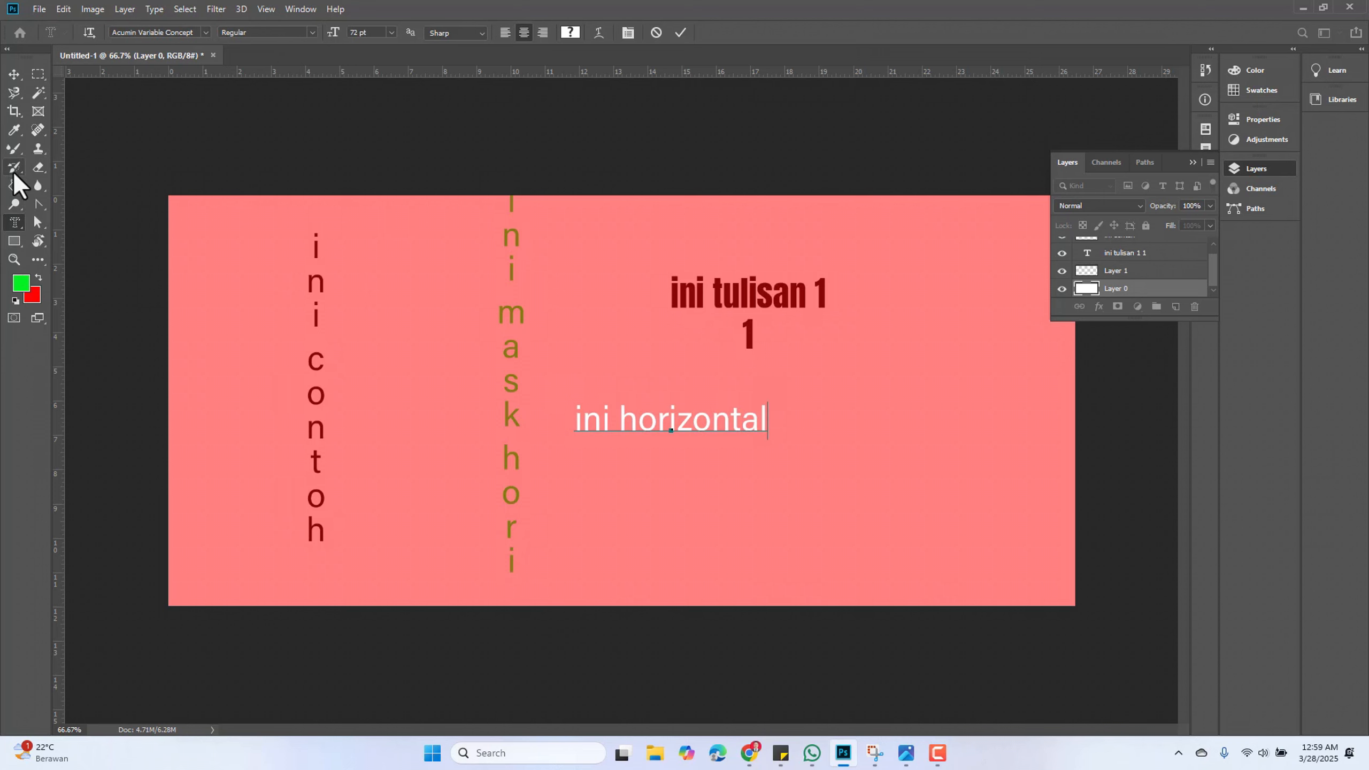
Set the foreground colour to blue, fill the ini horizontal mask selection with the Paint Bucket, and nudge it slightly
click(14, 185)
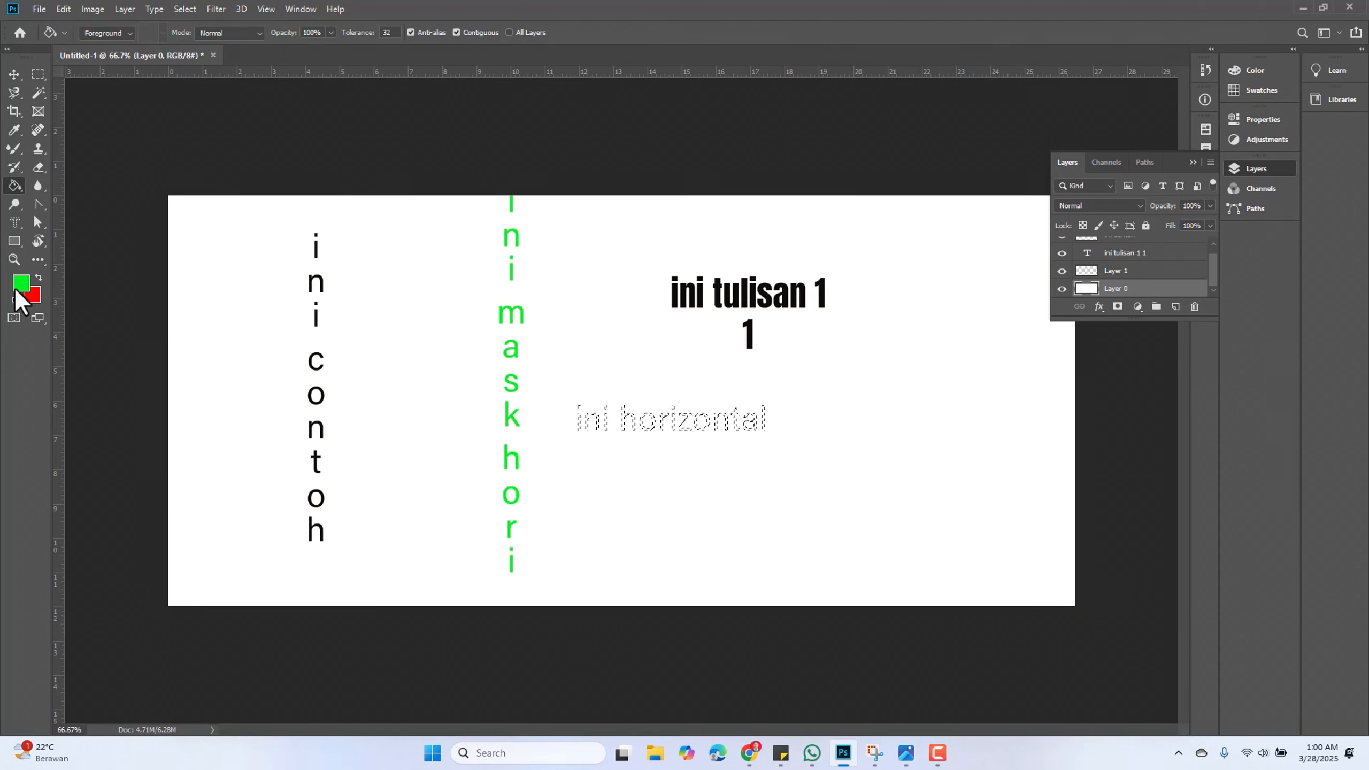
click(16, 289)
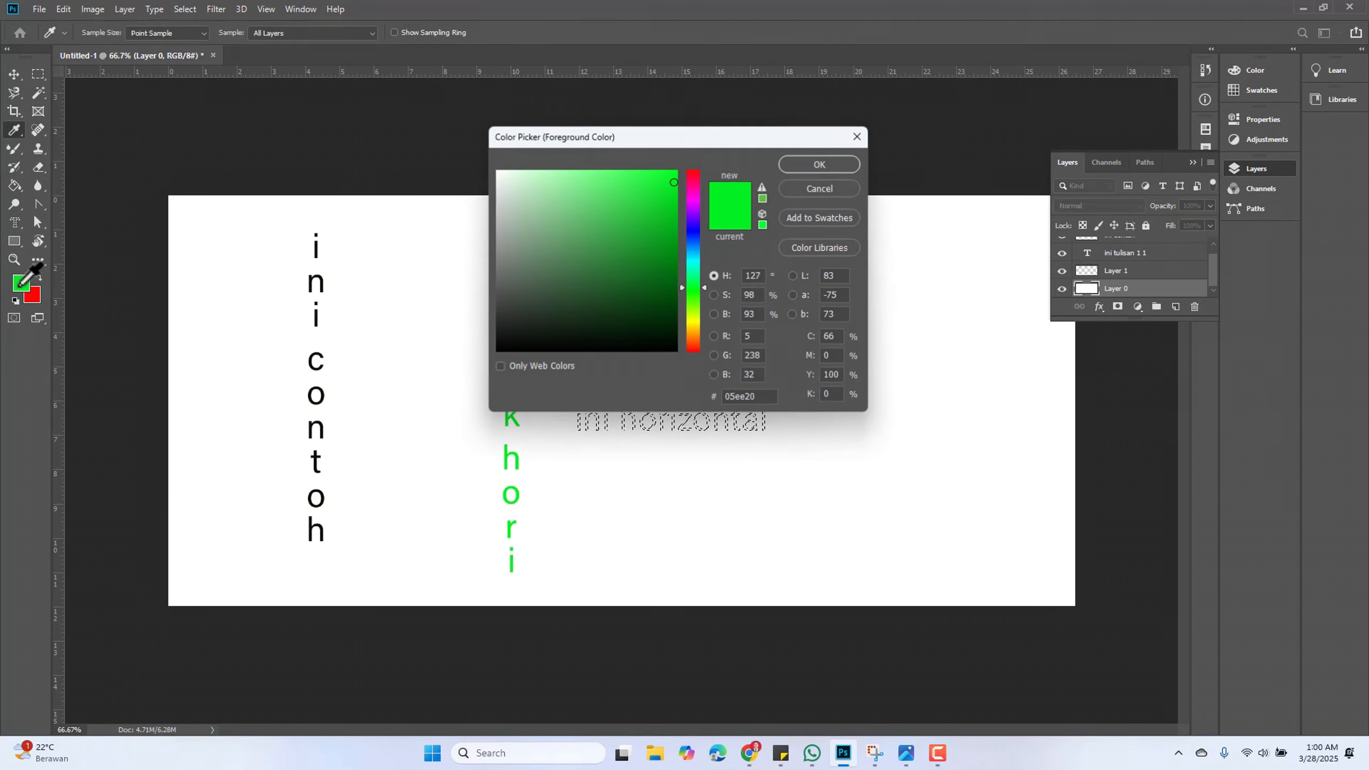
click(694, 243)
click(816, 164)
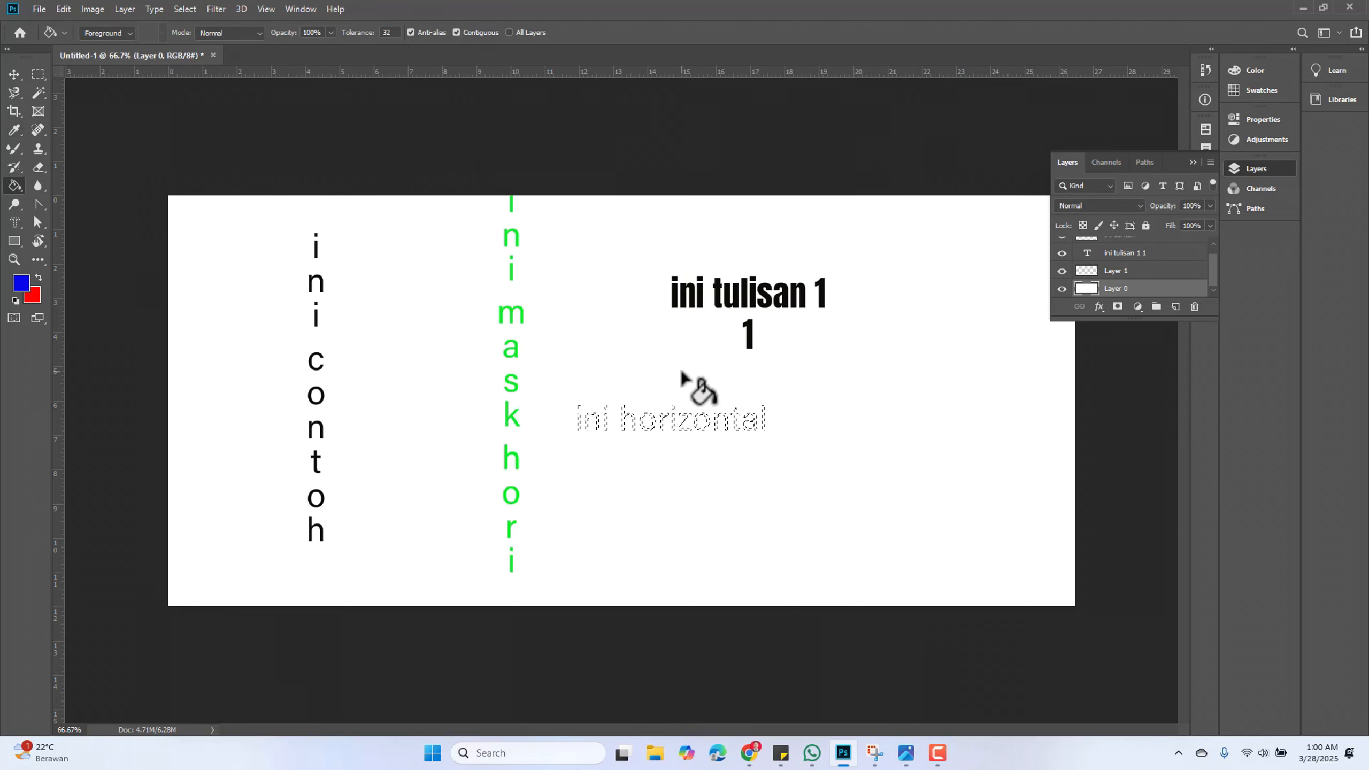
click(621, 420)
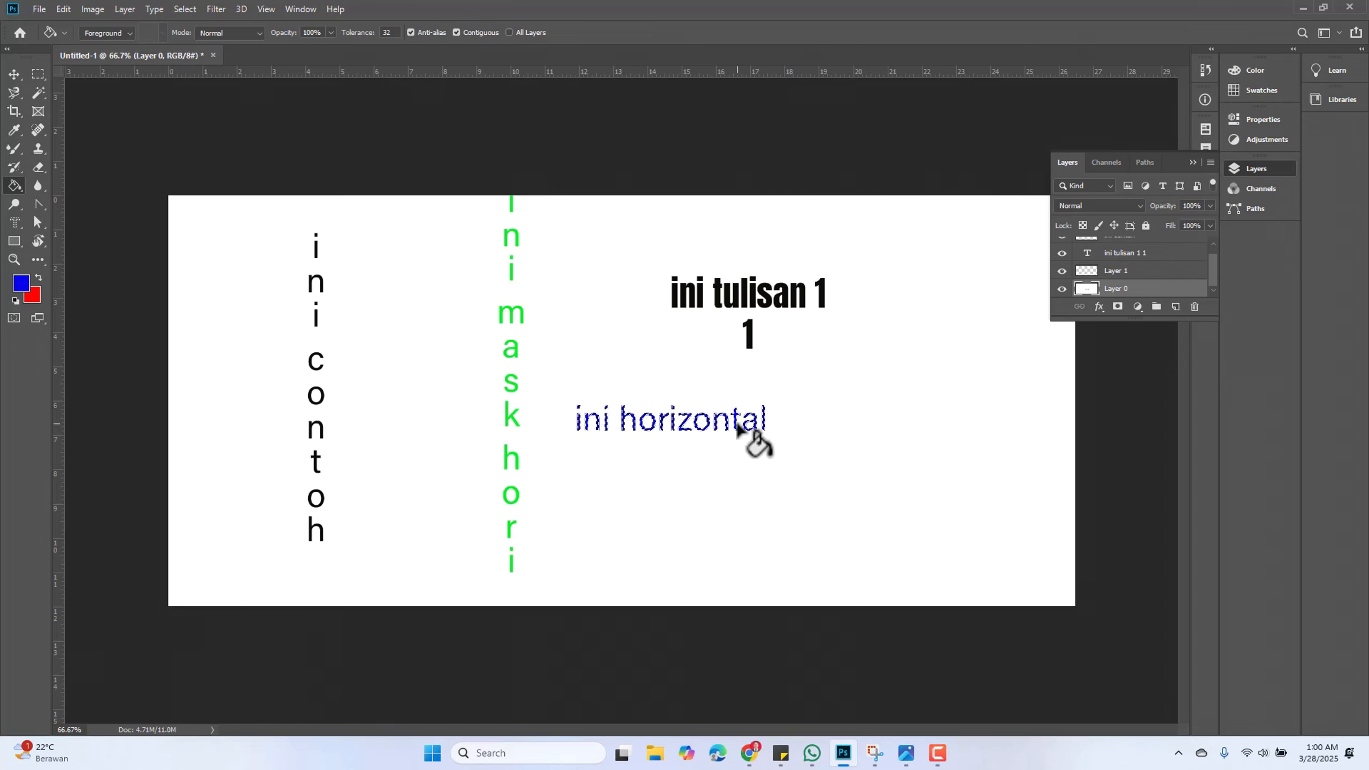
click(13, 77)
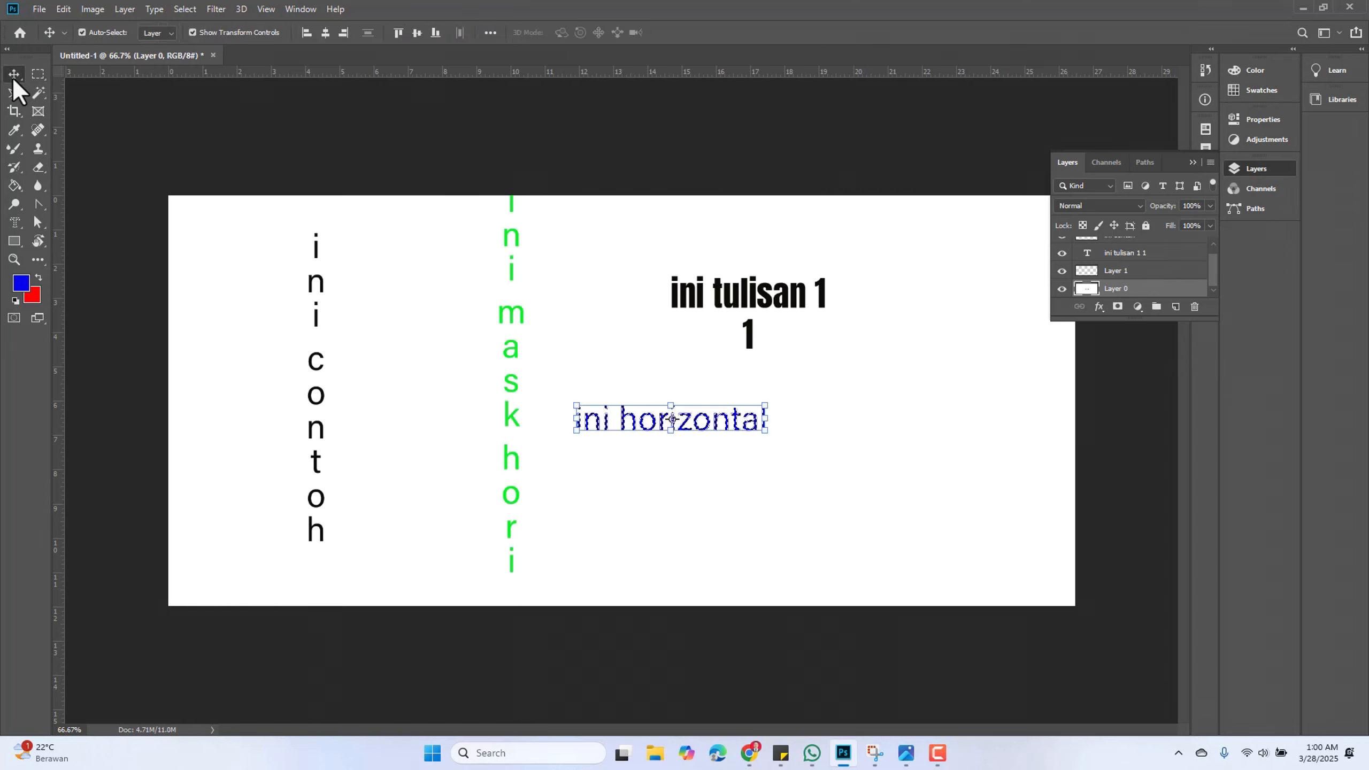
mouse_move(707, 423)
mouse_down()
mouse_move(764, 400)
mouse_move(730, 458)
mouse_move(721, 412)
mouse_move(721, 445)
mouse_move(715, 431)
mouse_up()
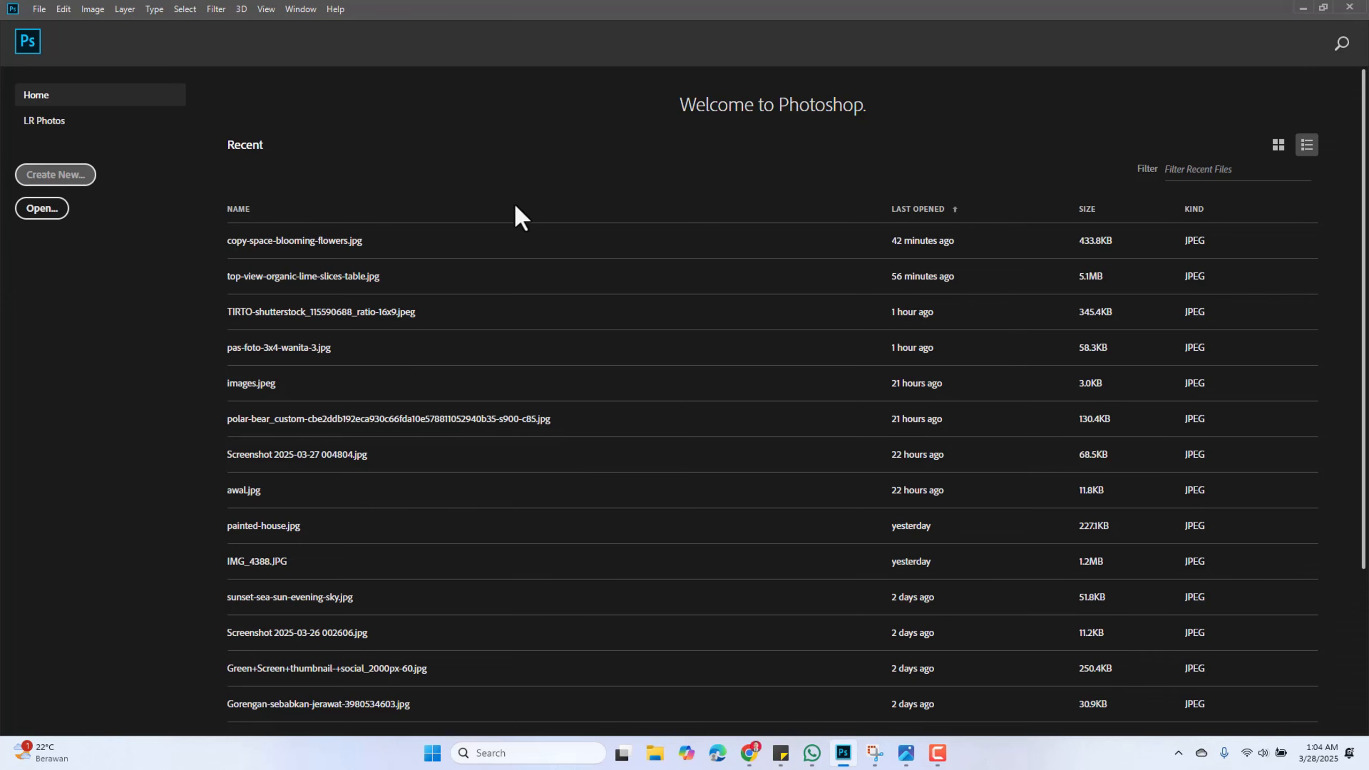
Create a new 1907 × 863 px document and fill its whole background with blue
click(80, 180)
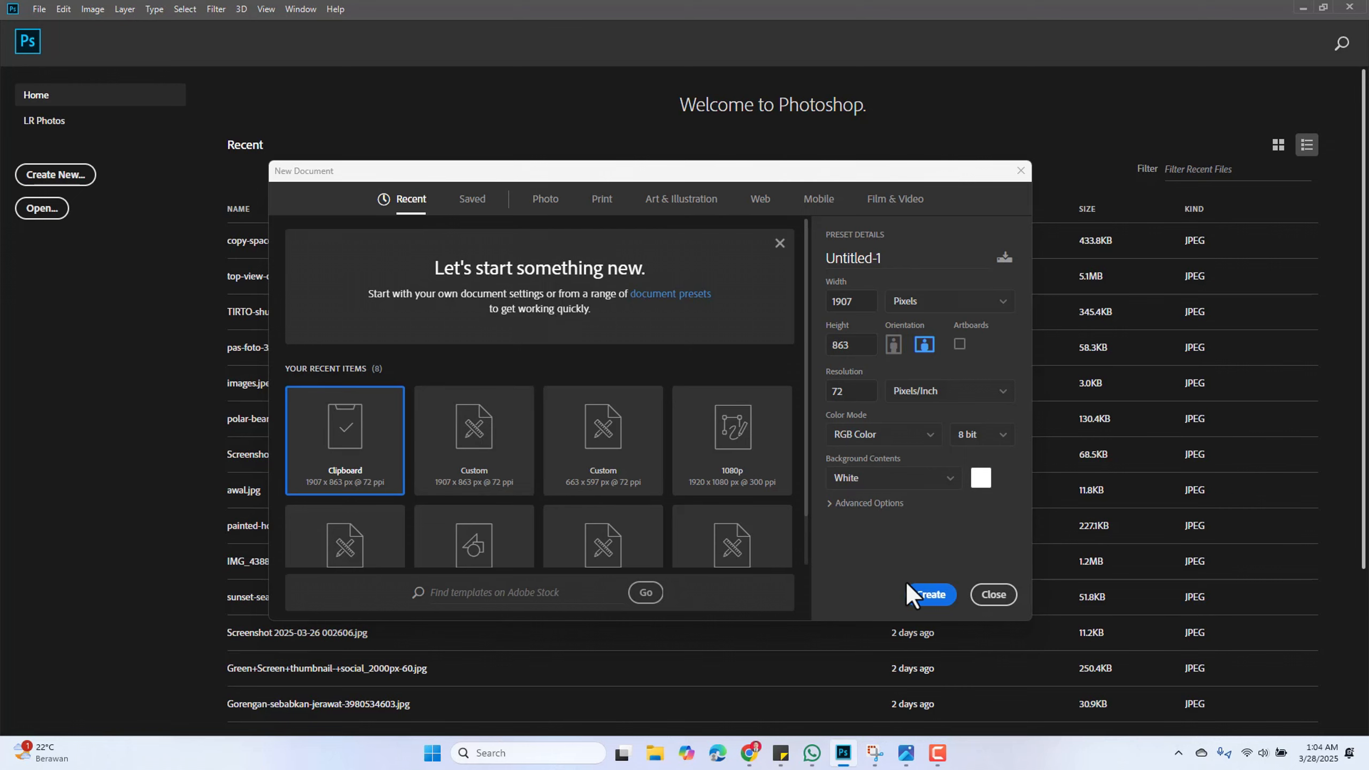
click(919, 593)
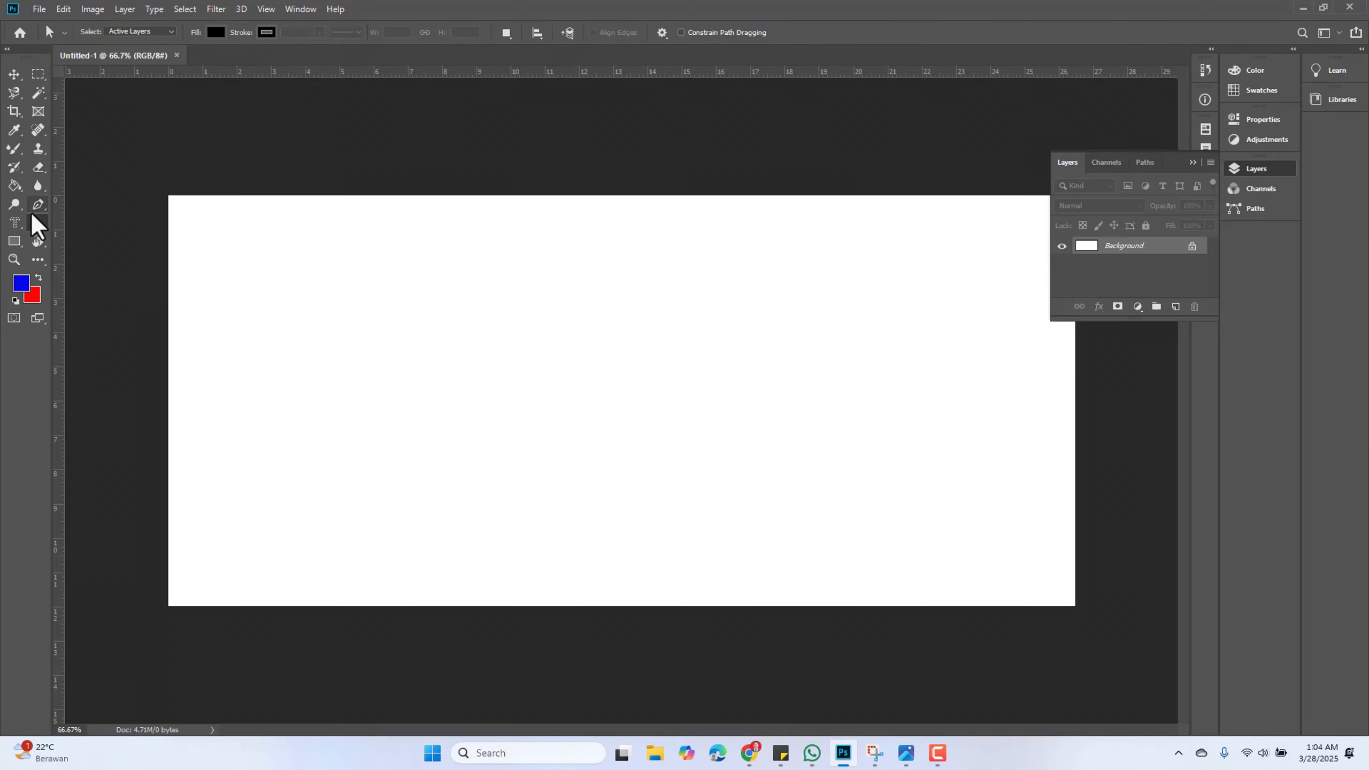
click(35, 220)
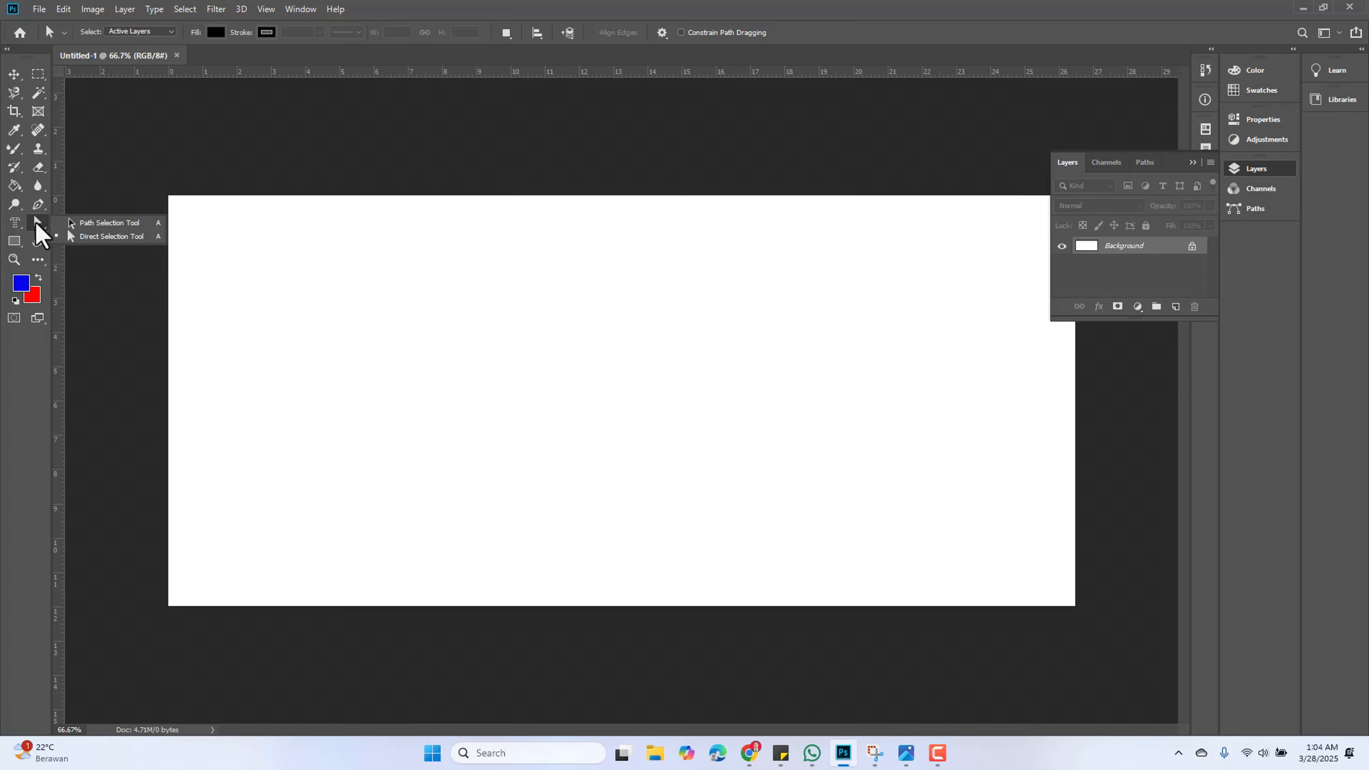
click(36, 222)
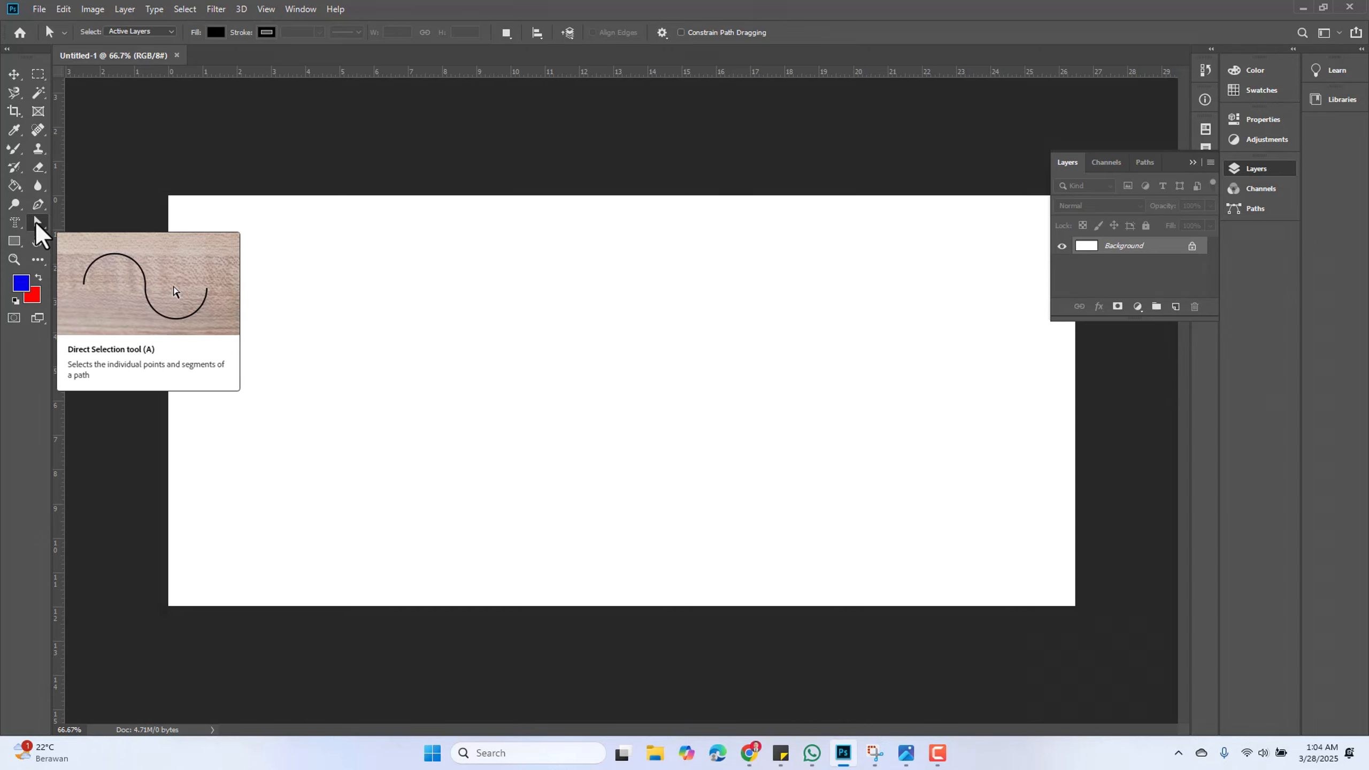
click(37, 226)
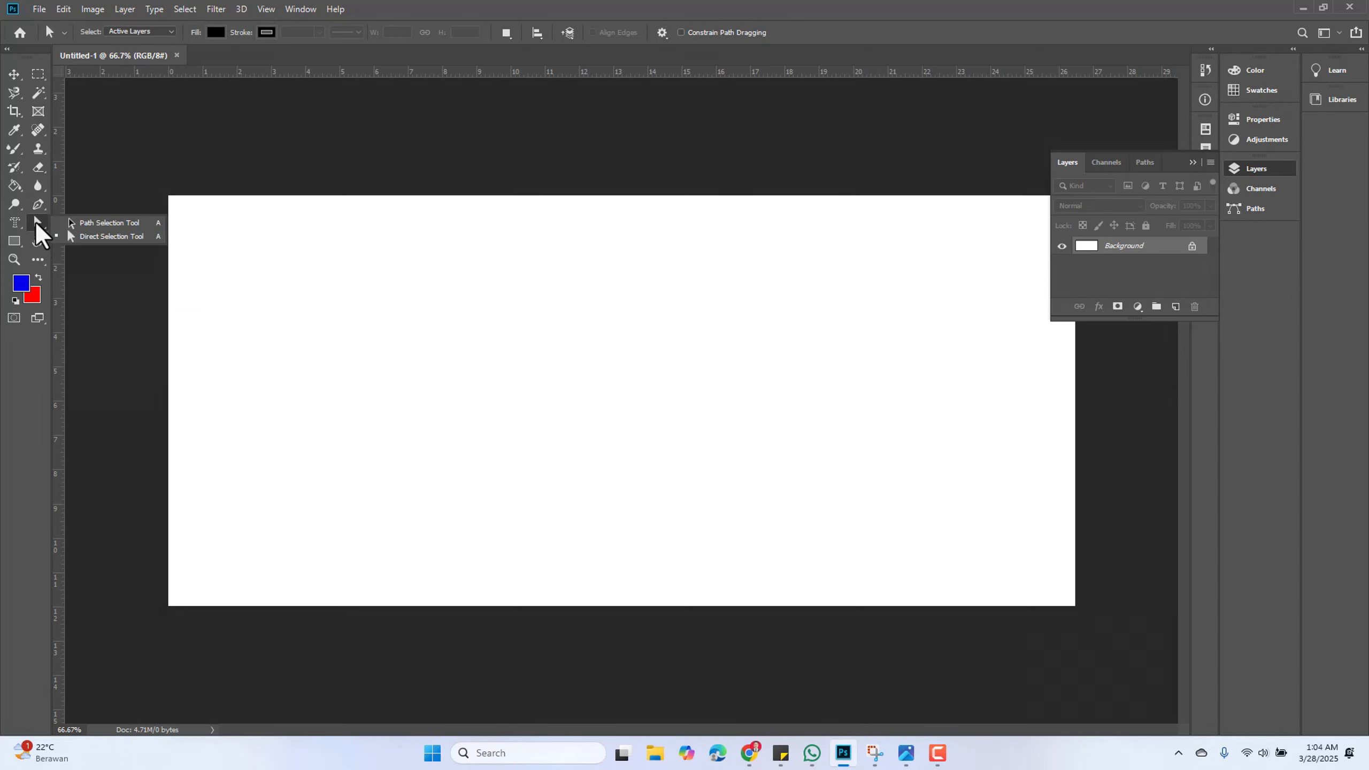
click(108, 236)
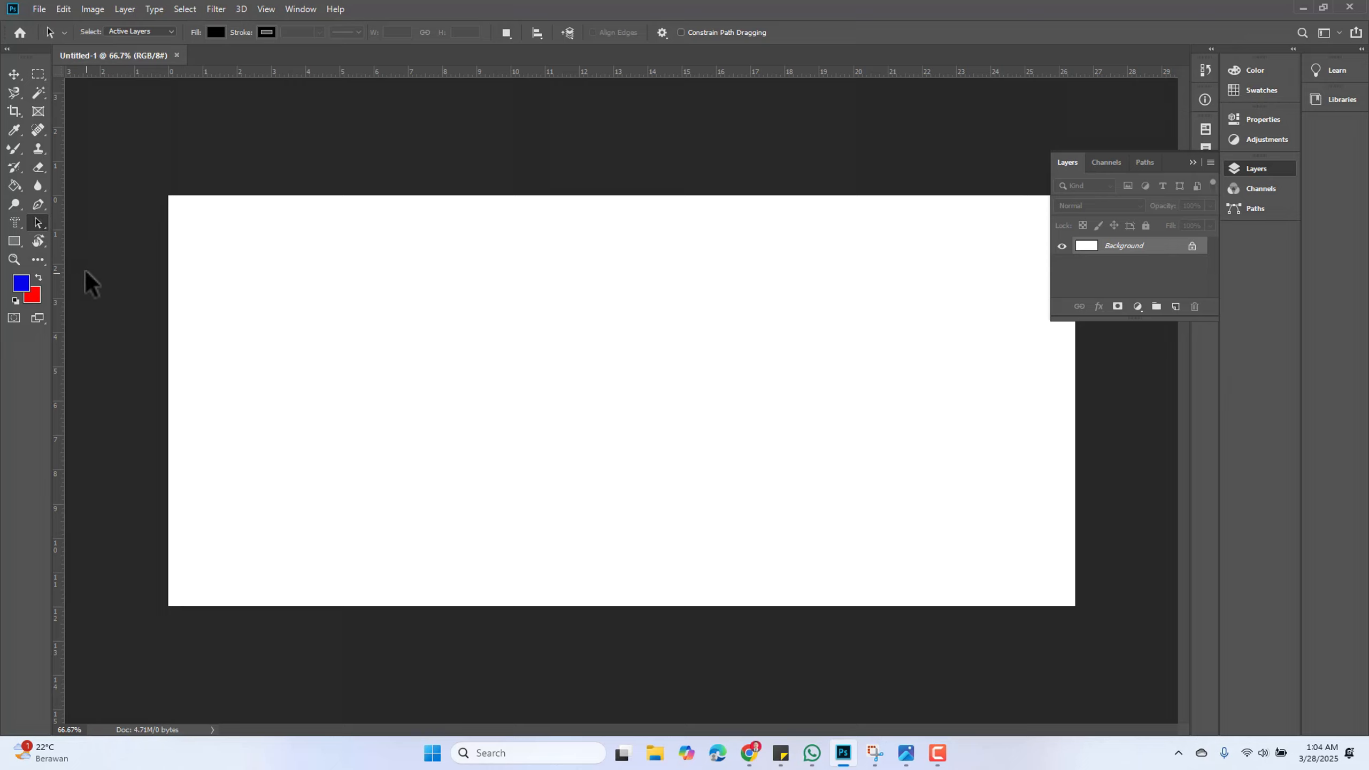
click(14, 185)
click(413, 279)
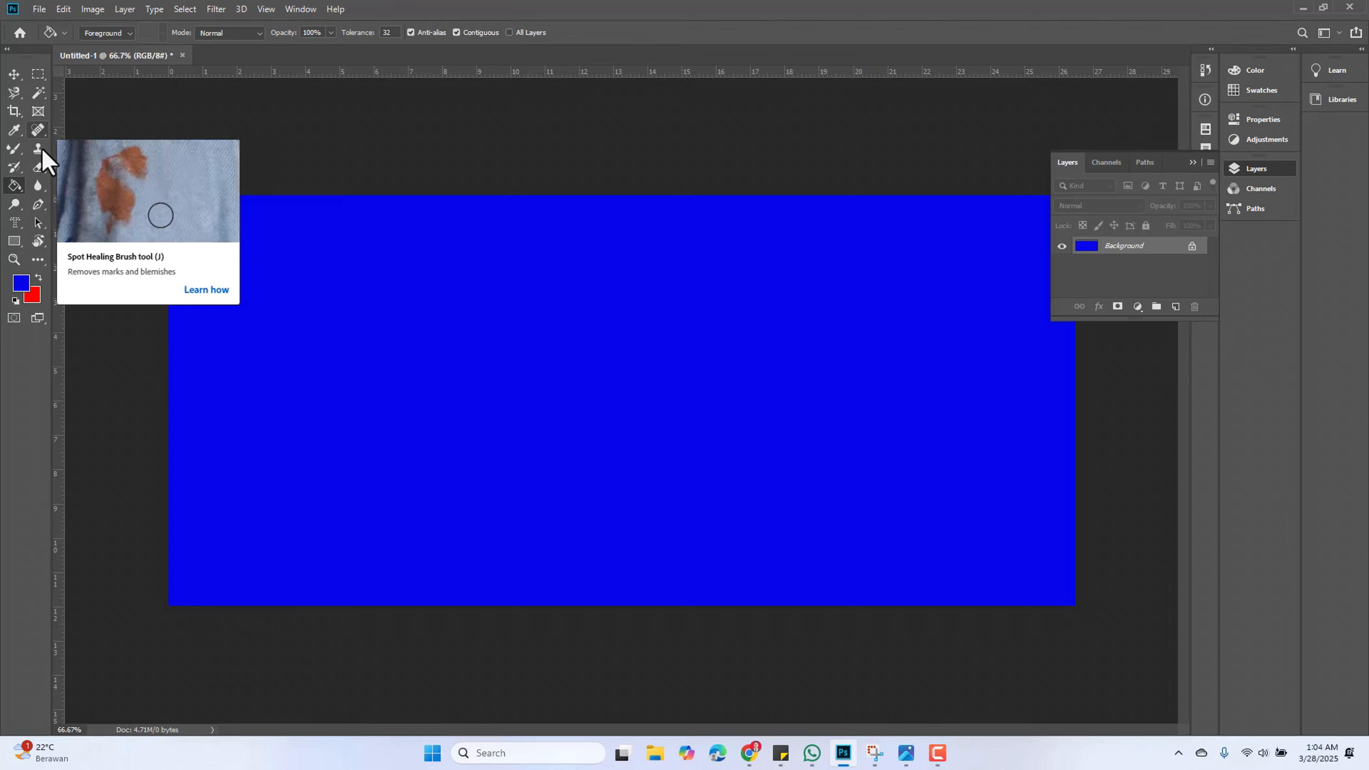
Draw a closed polygonal path of about eight anchor points with the Pen tool in the canvas centre
click(37, 204)
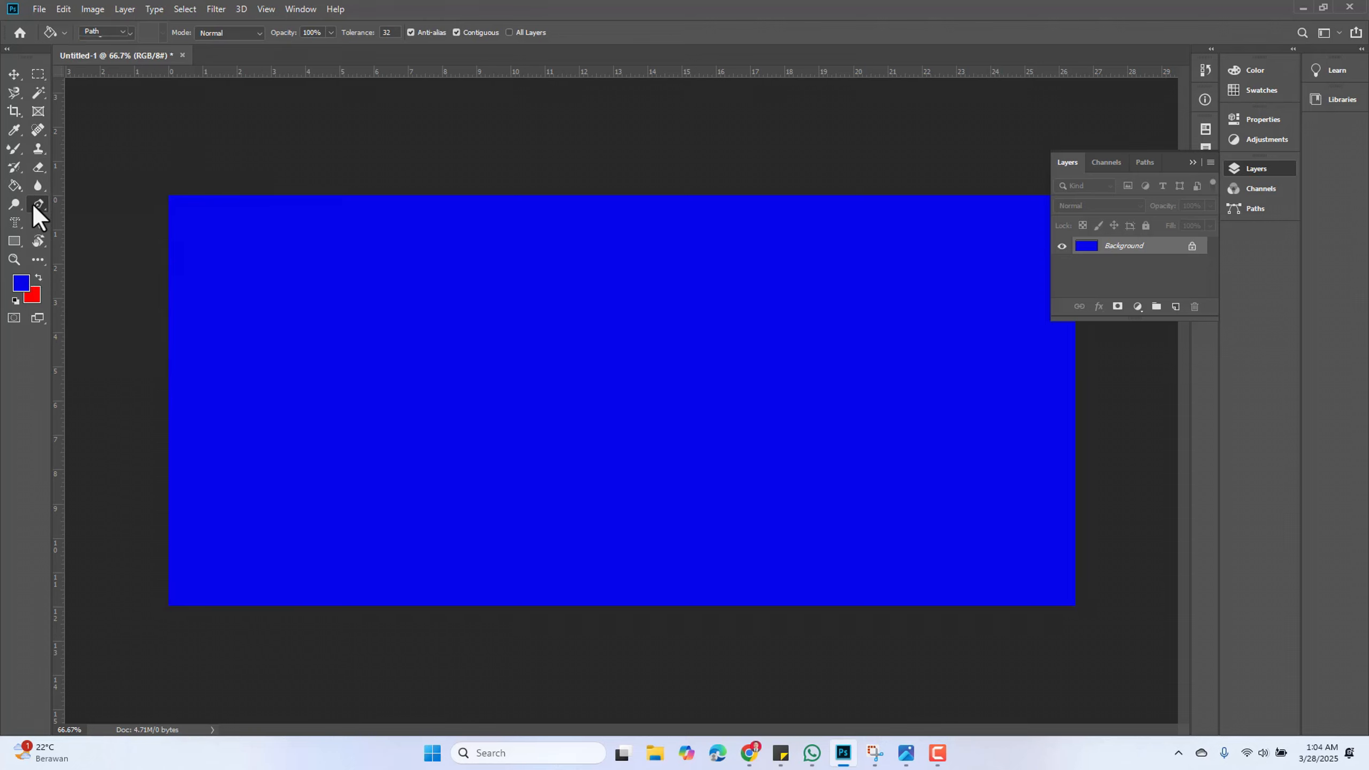
click(60, 203)
click(563, 265)
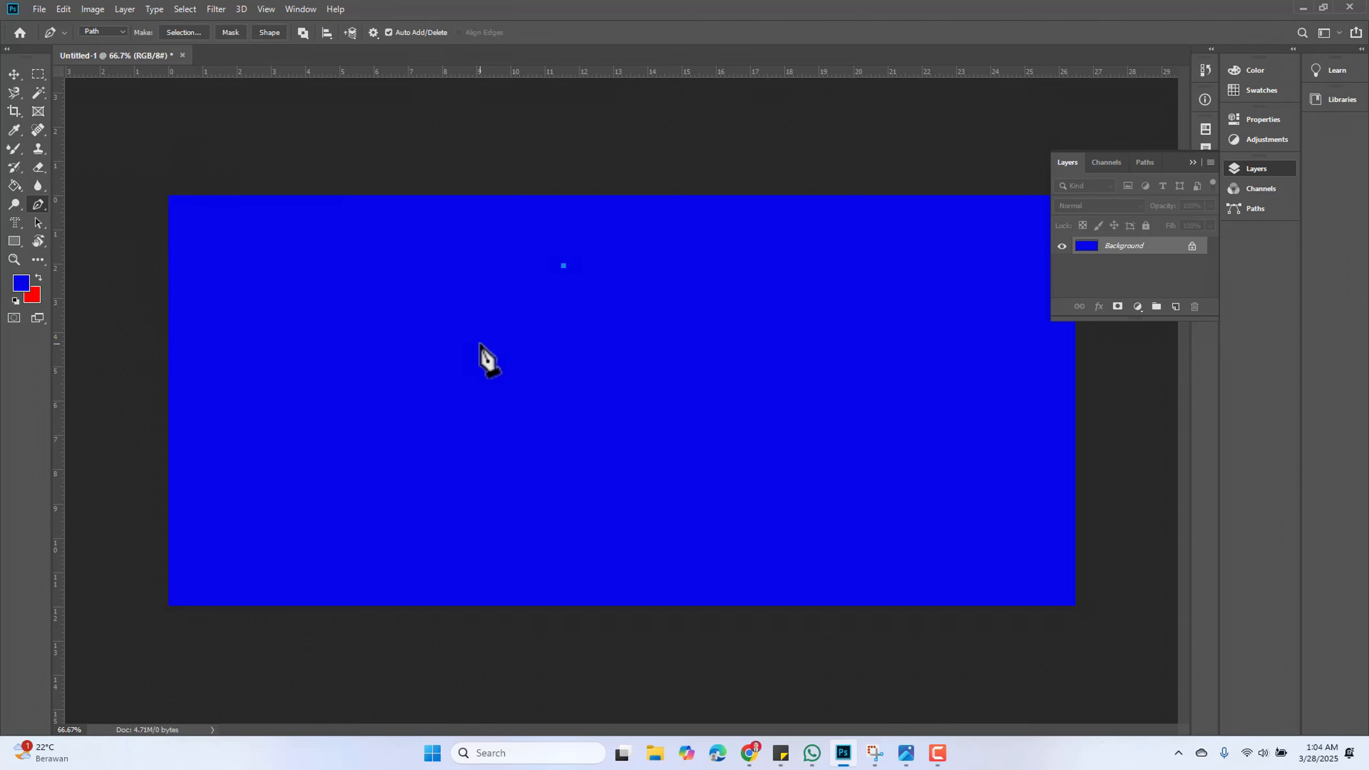
click(479, 343)
click(525, 437)
click(752, 495)
click(826, 450)
click(811, 368)
click(783, 332)
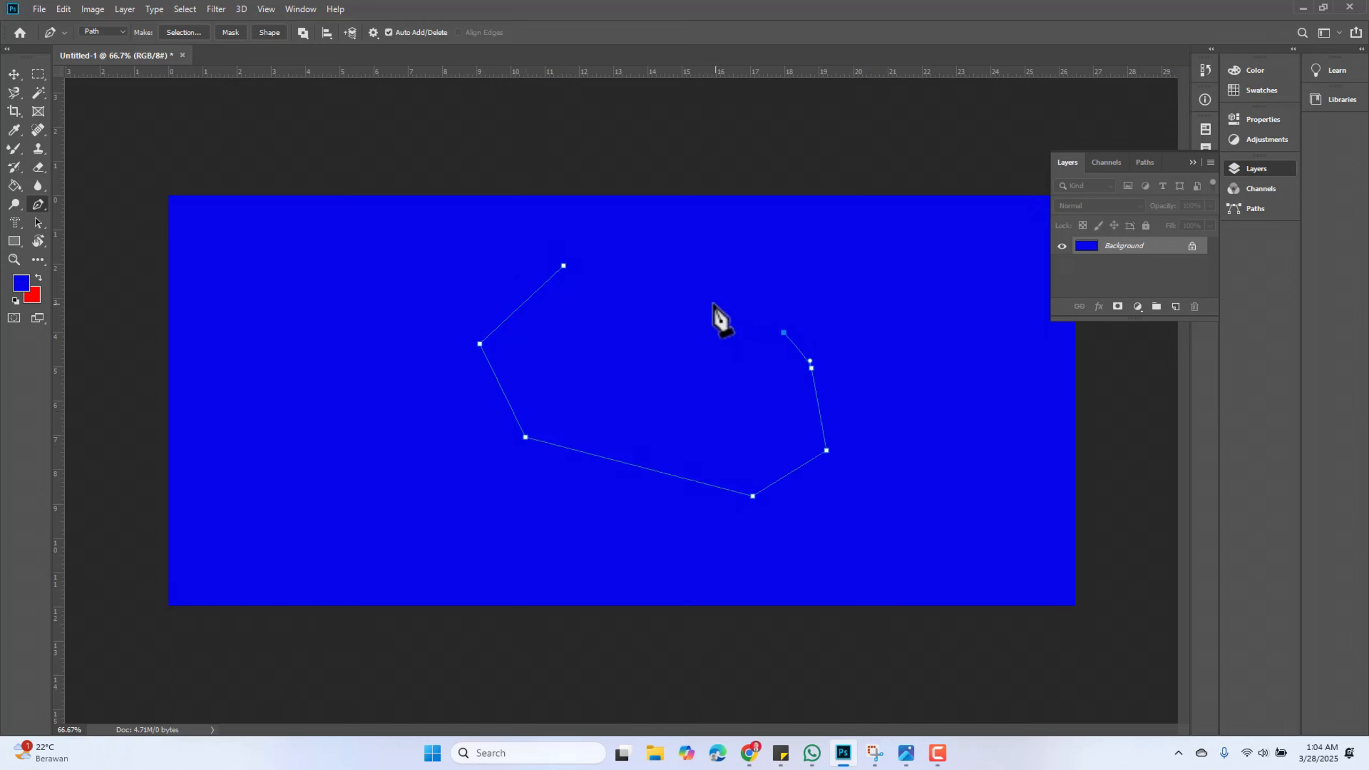
click(697, 296)
click(563, 265)
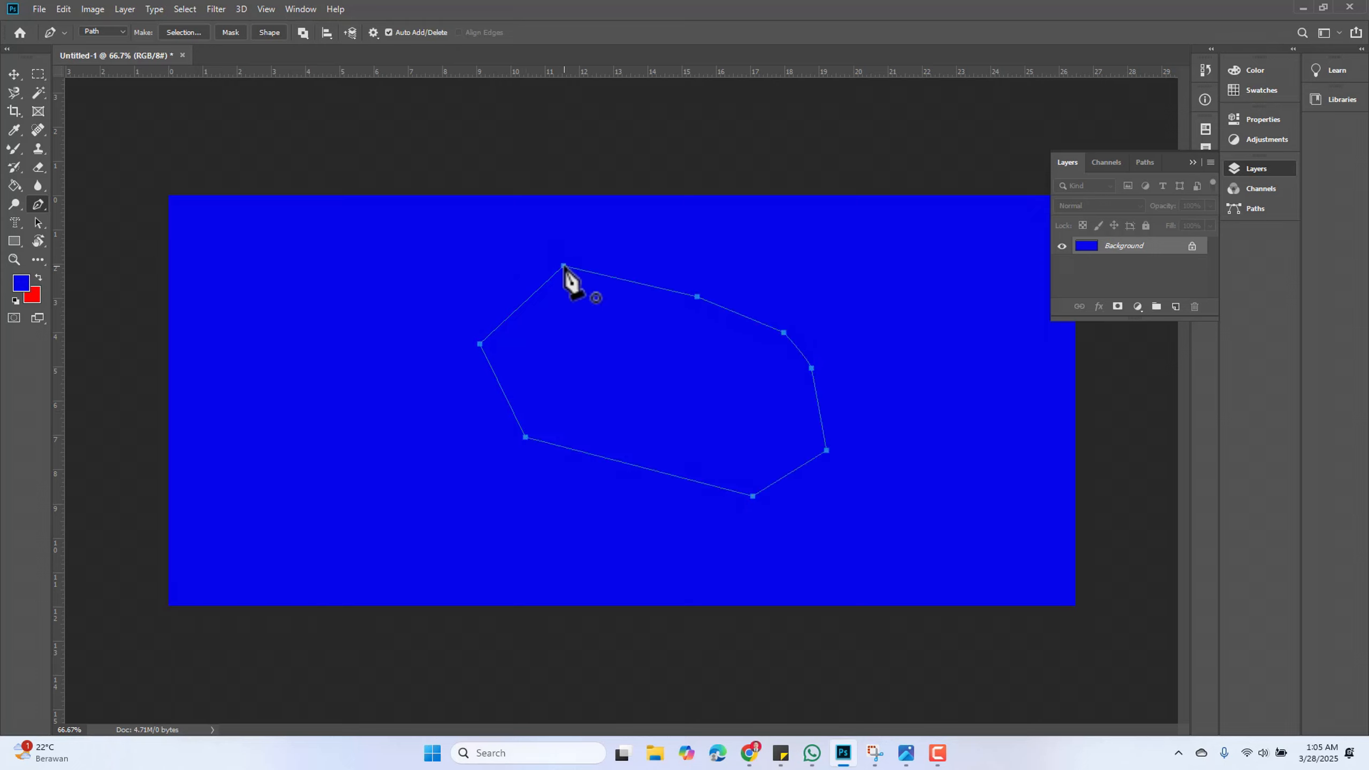
Move the entire path left and slightly down with the Path Selection tool
click(38, 223)
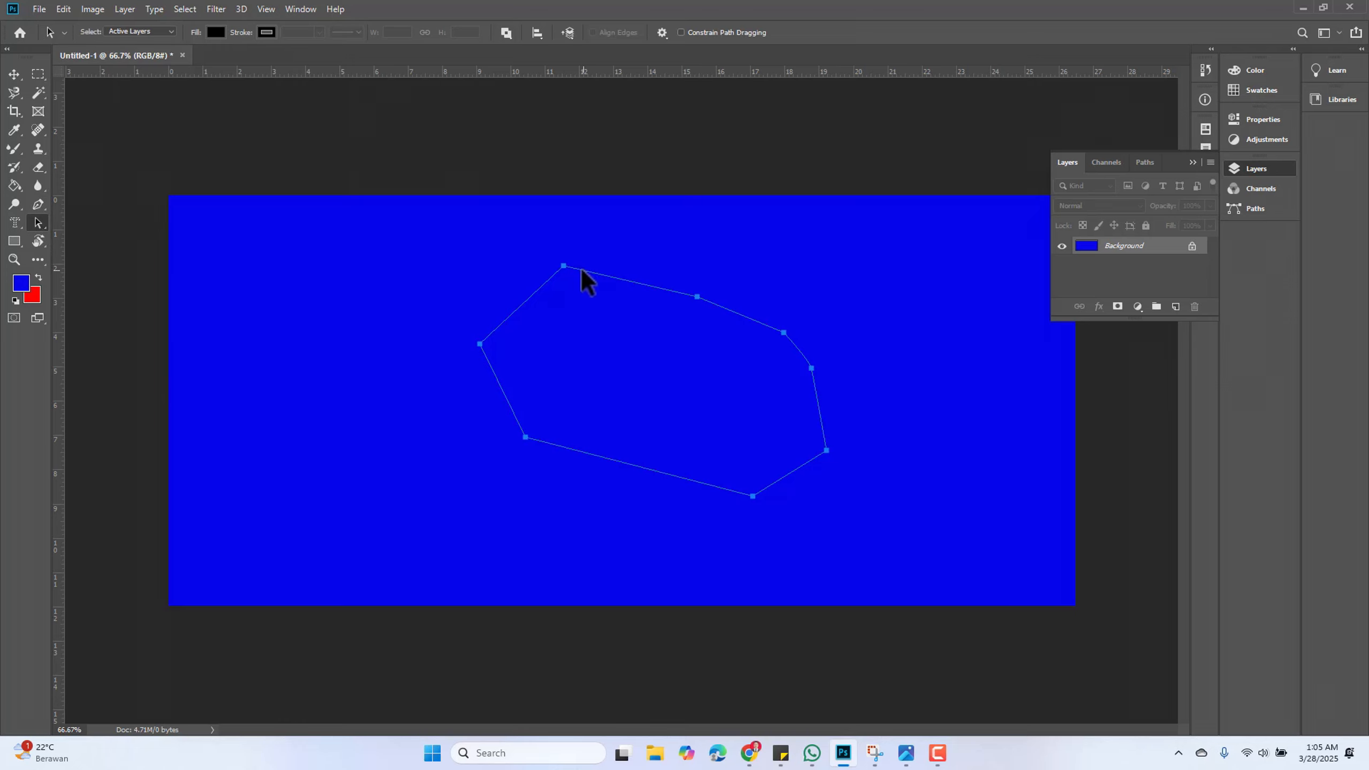
right_click(35, 220)
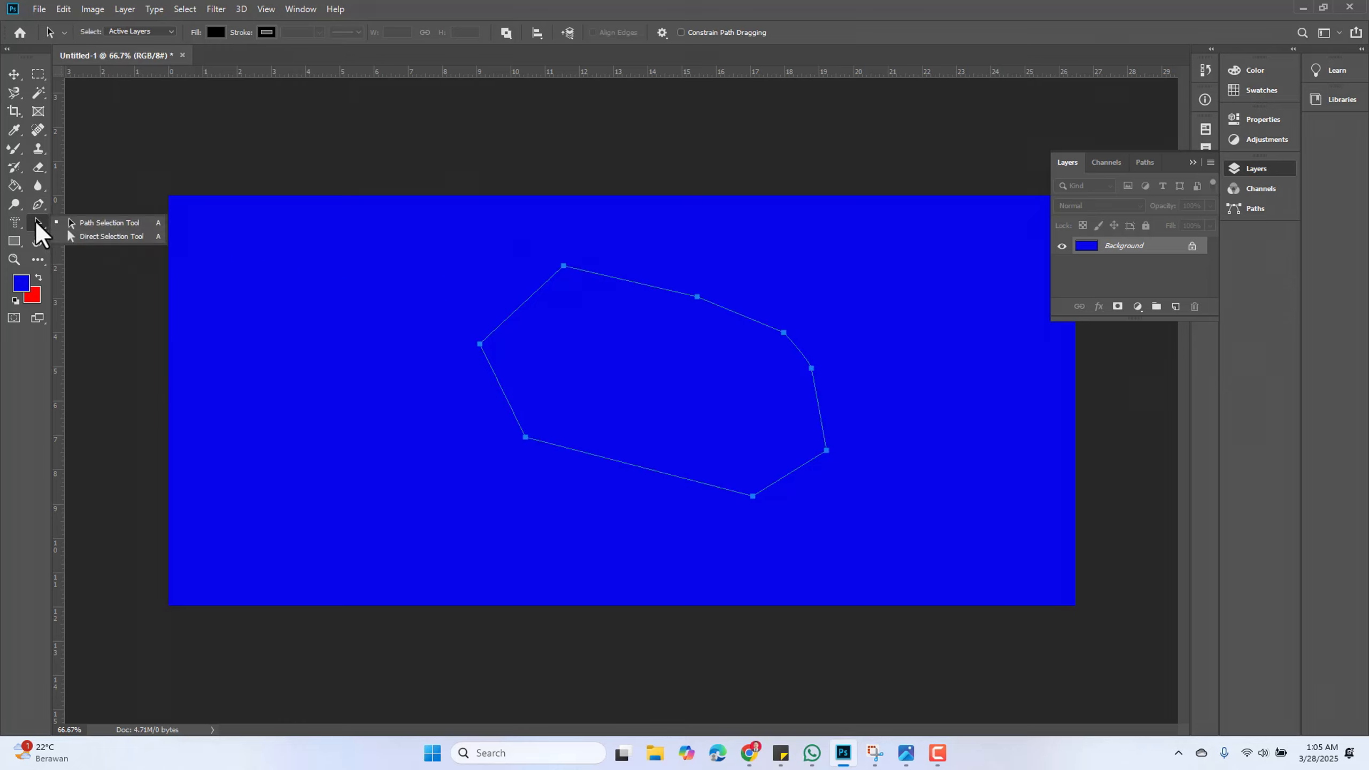
click(100, 224)
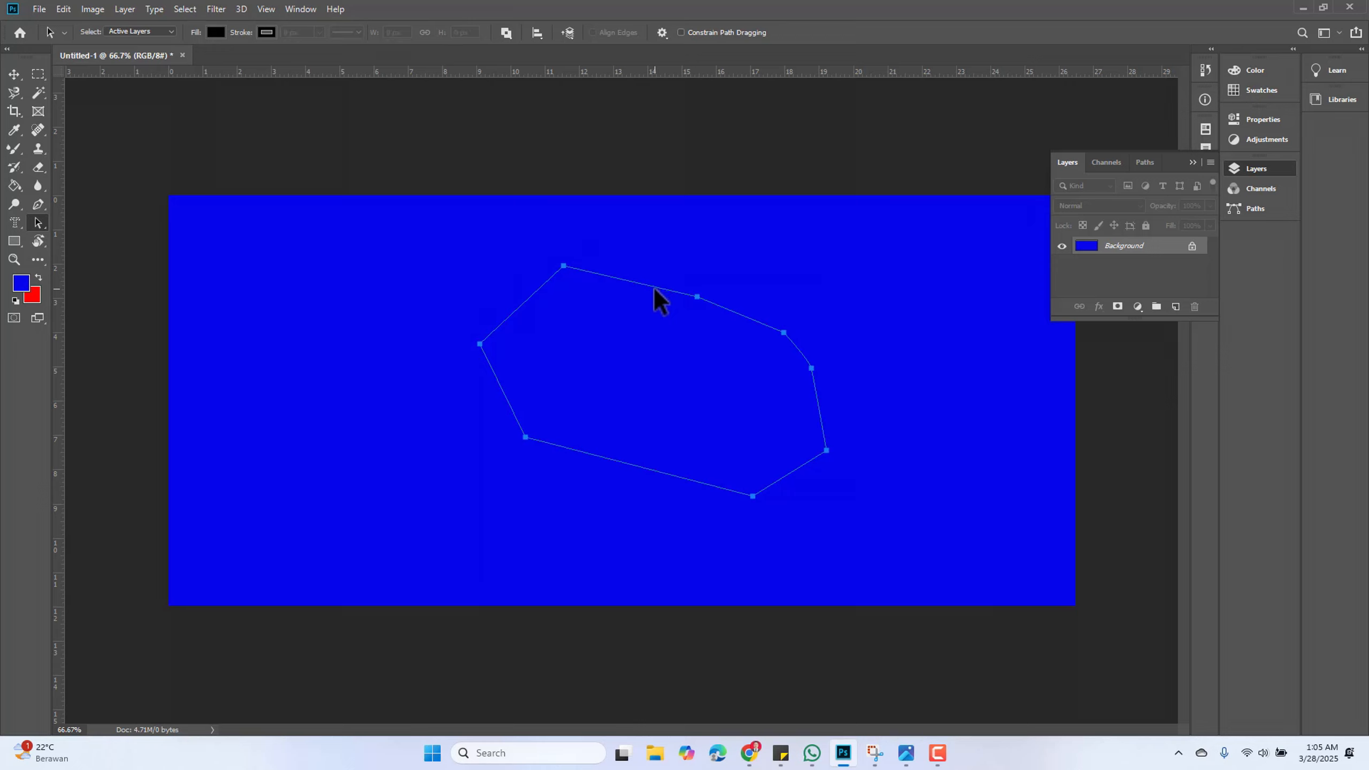
drag(654, 287, 601, 326)
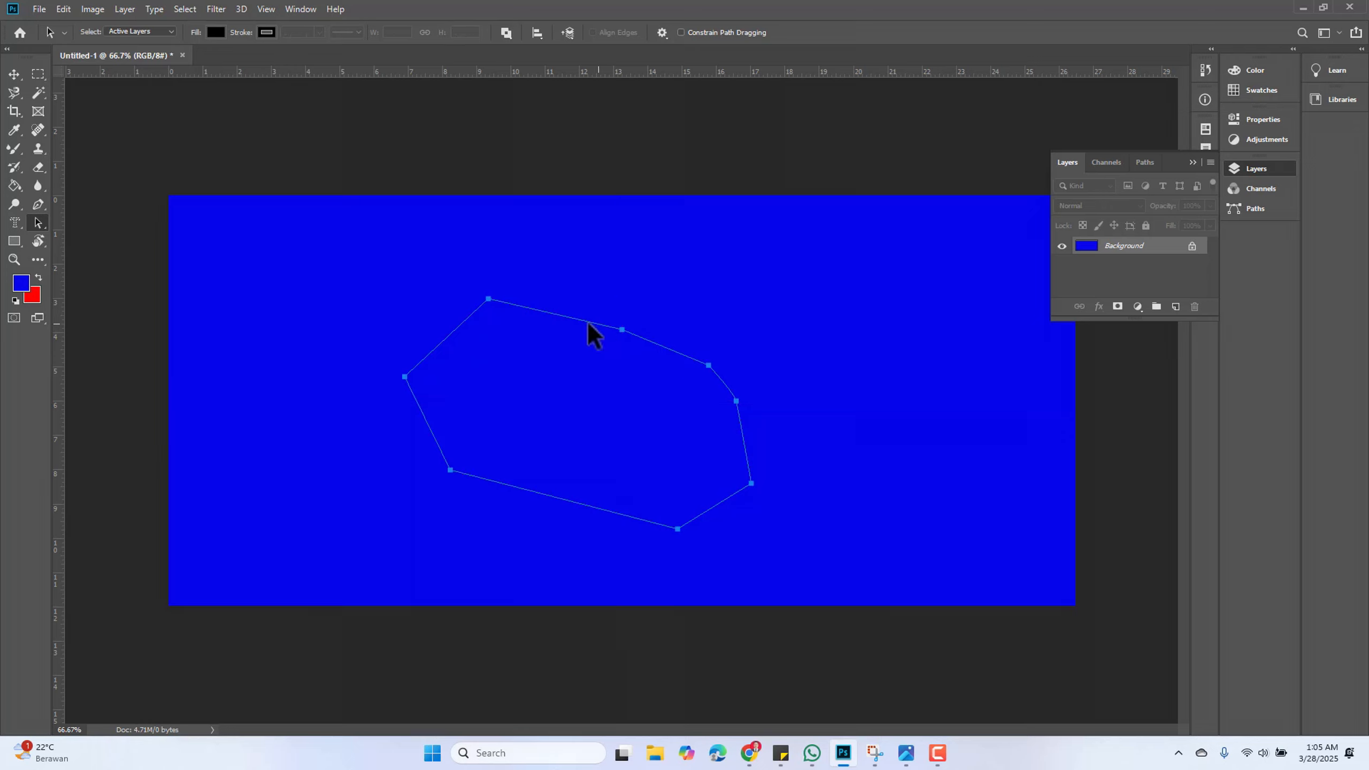
Switch to the Direct Selection Tool and drag the path's top anchor point down and to the right
right_click(40, 221)
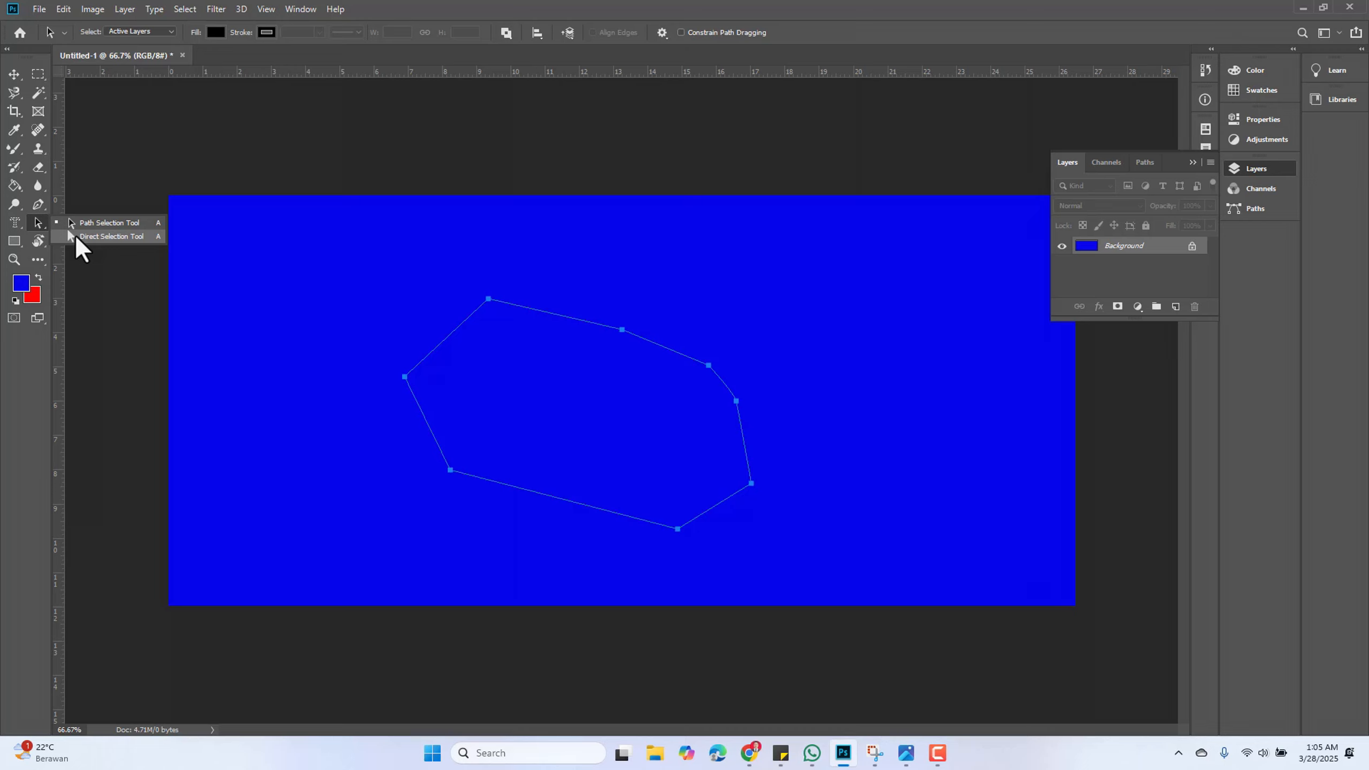
click(76, 238)
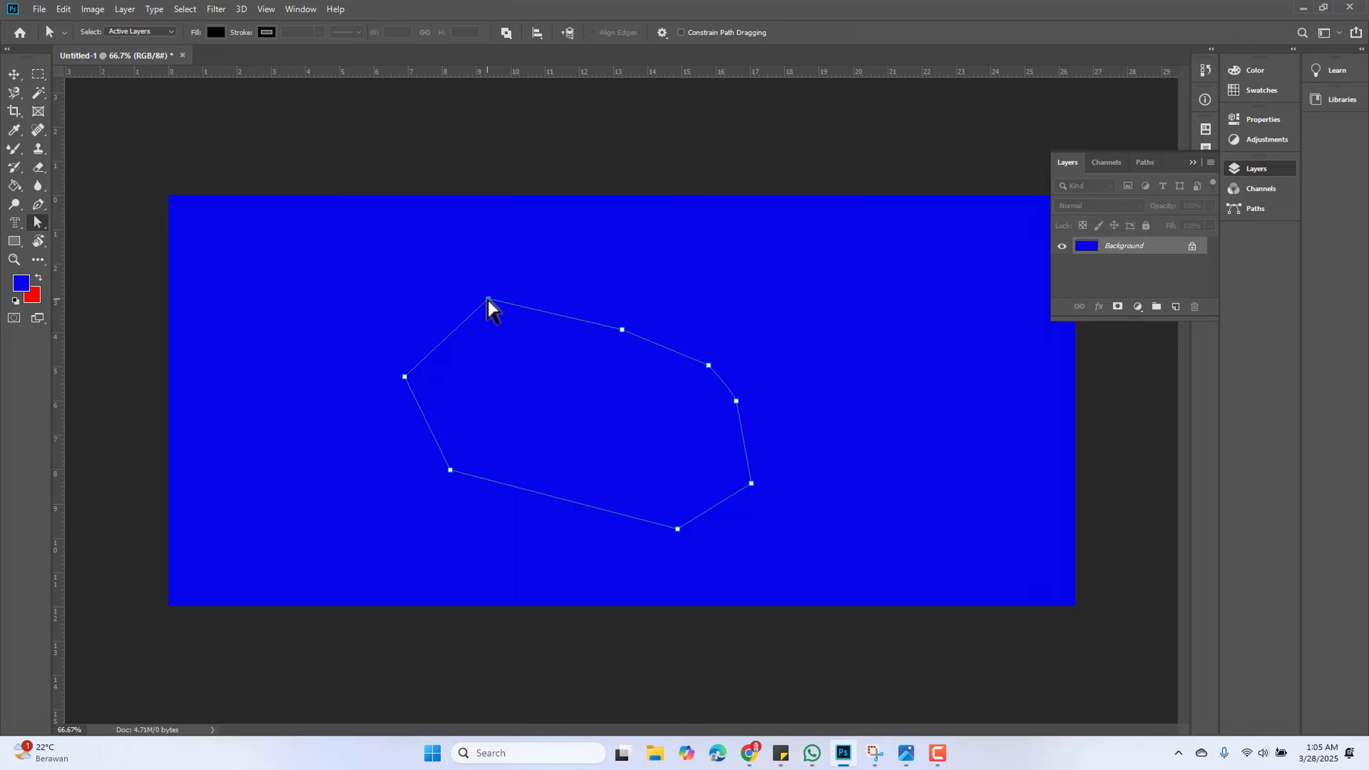
drag(488, 299, 542, 413)
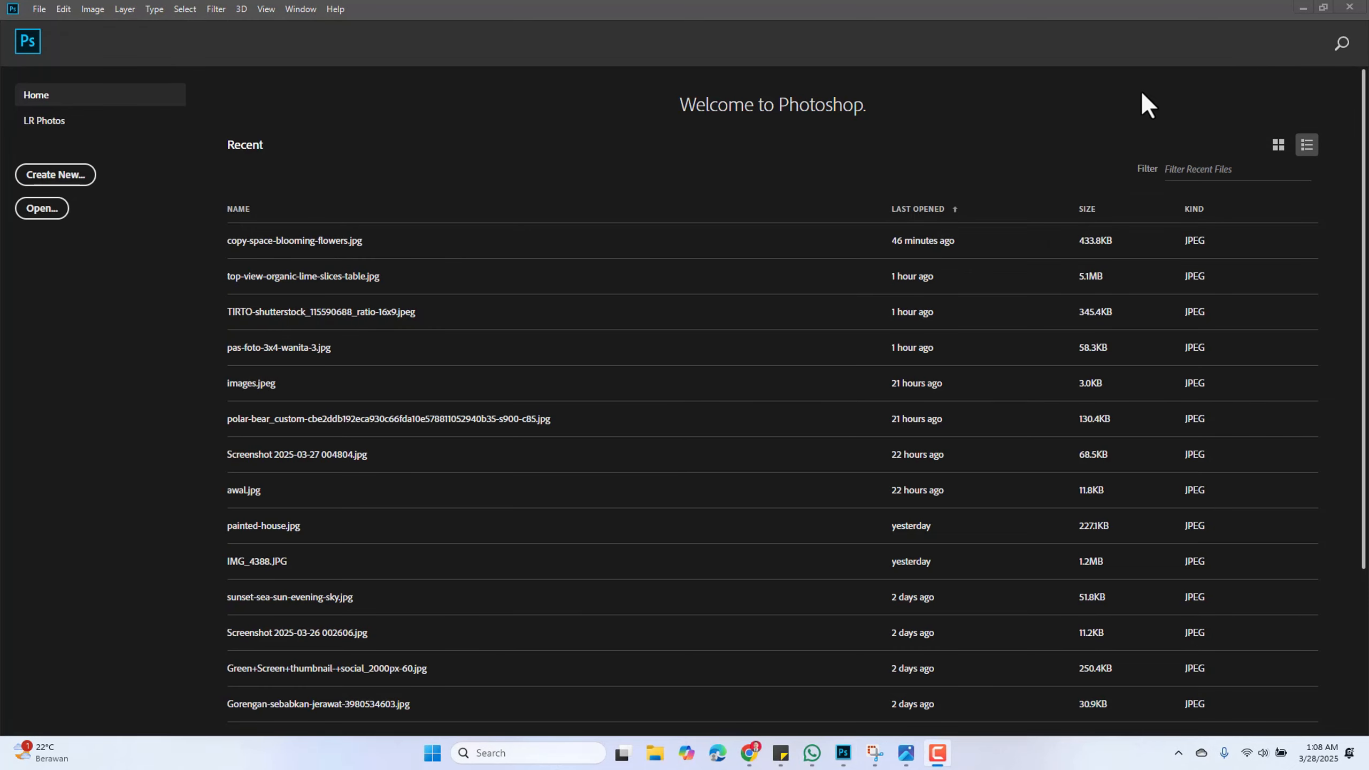
Create a new 1907 × 863 px document with a white background
click(69, 179)
click(74, 176)
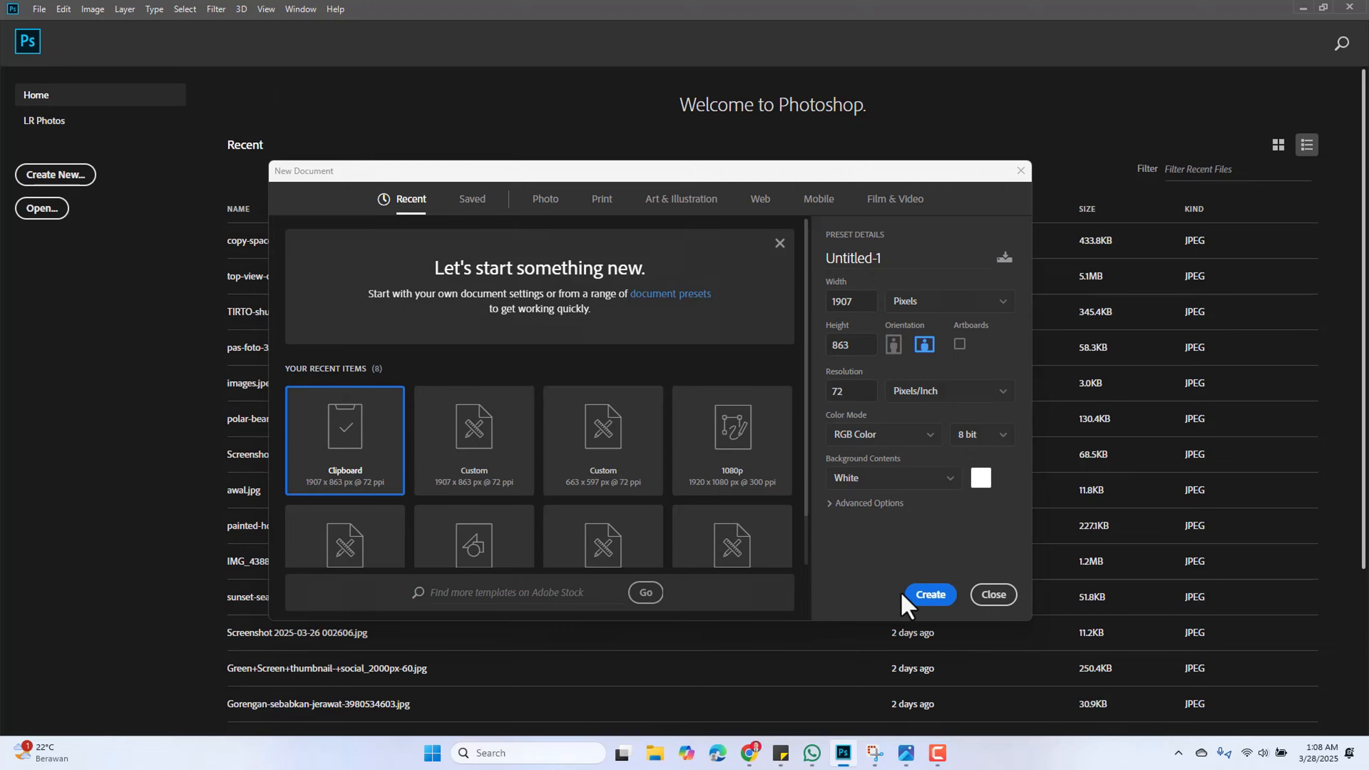
click(910, 595)
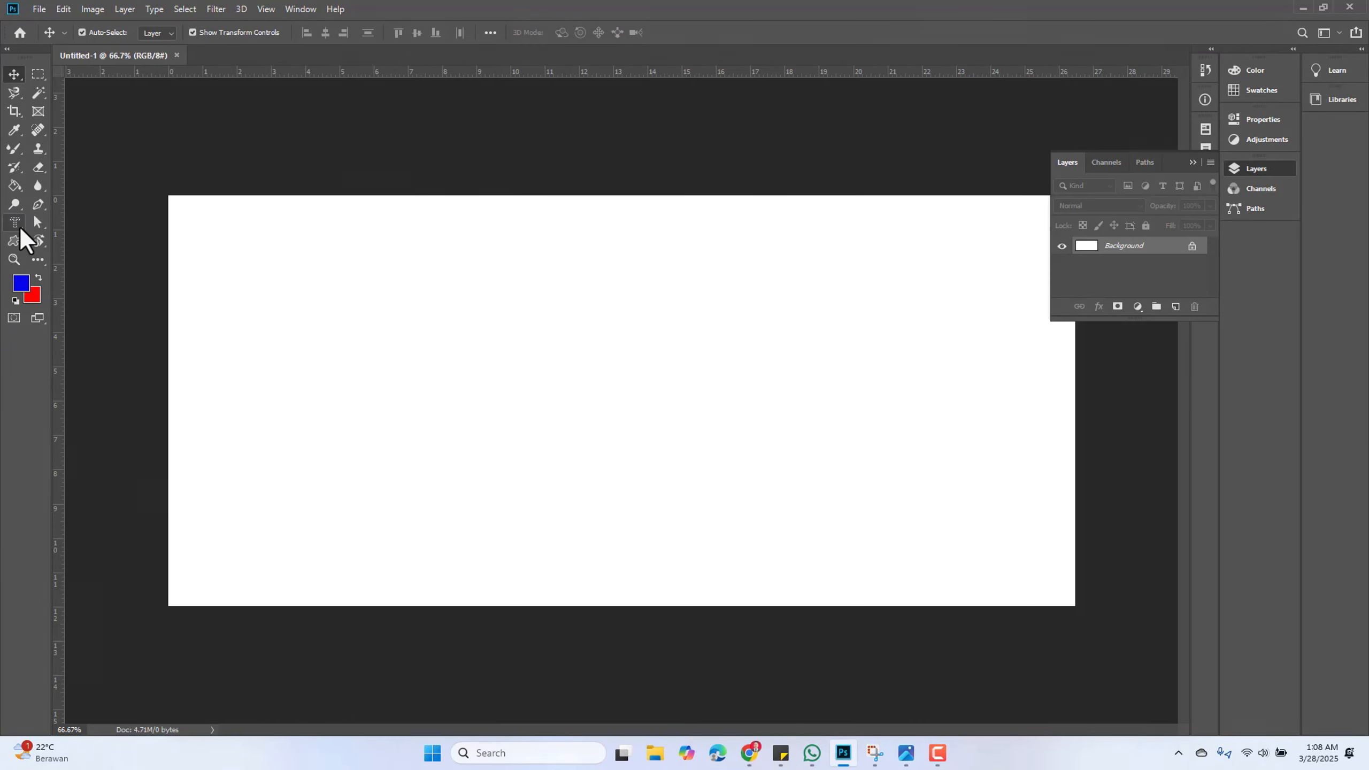
Draw a blue rectangle about 414 × 251 px with the Rectangle Tool in the canvas's upper-left area
click(13, 240)
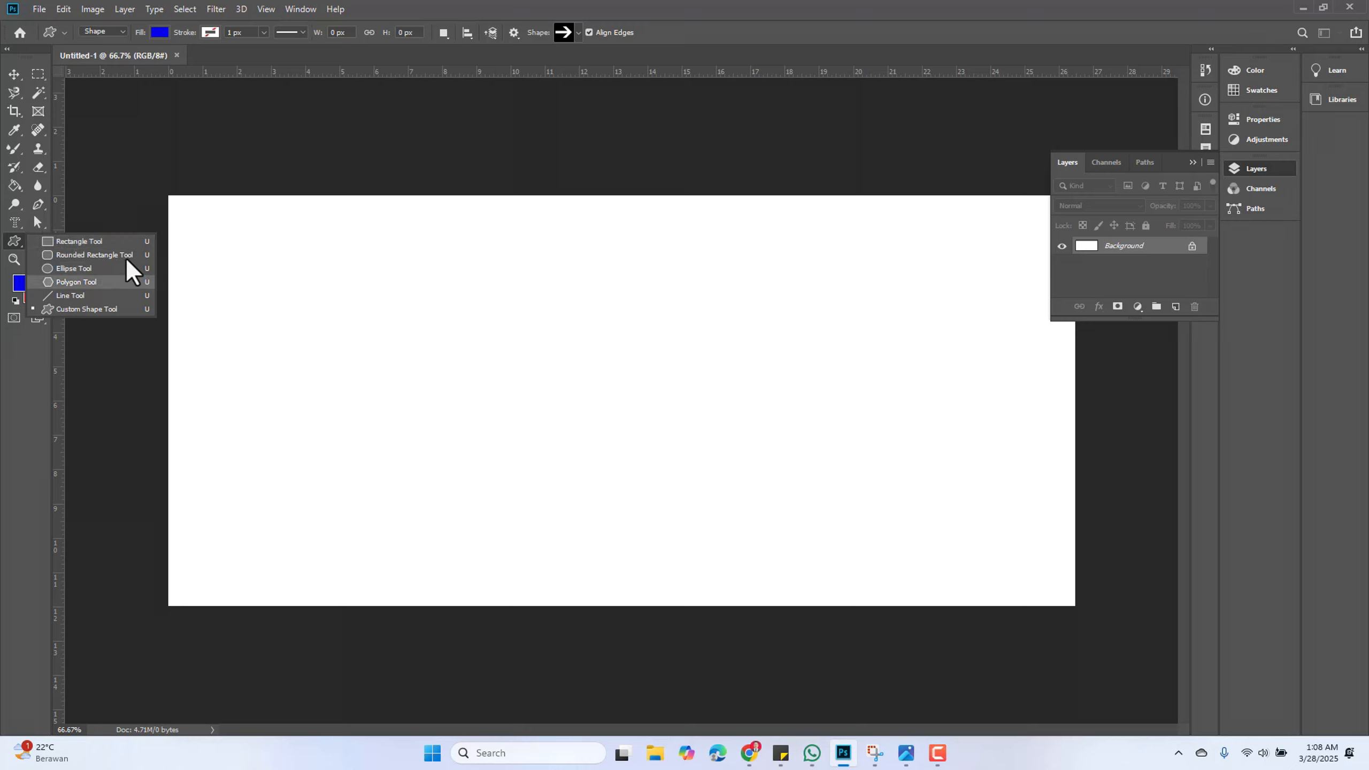
click(115, 242)
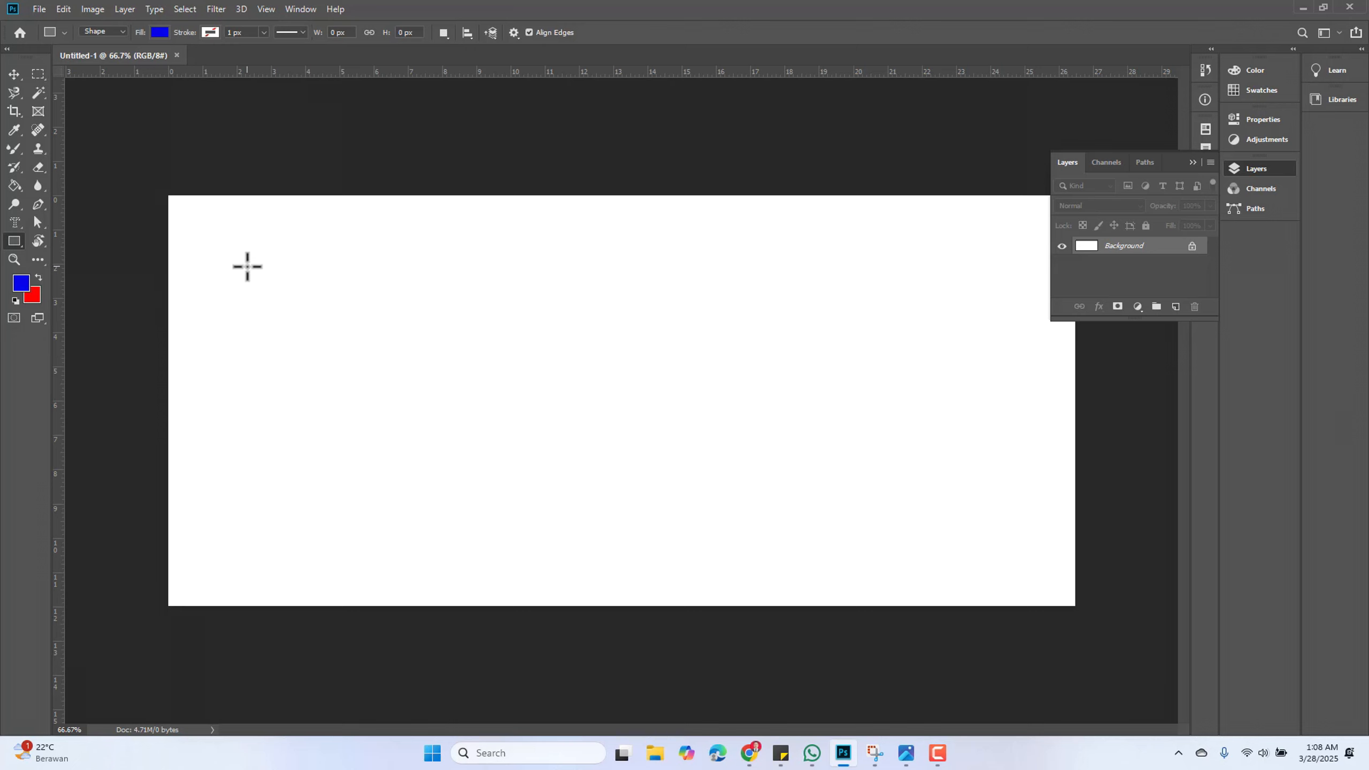
drag(246, 266, 442, 385)
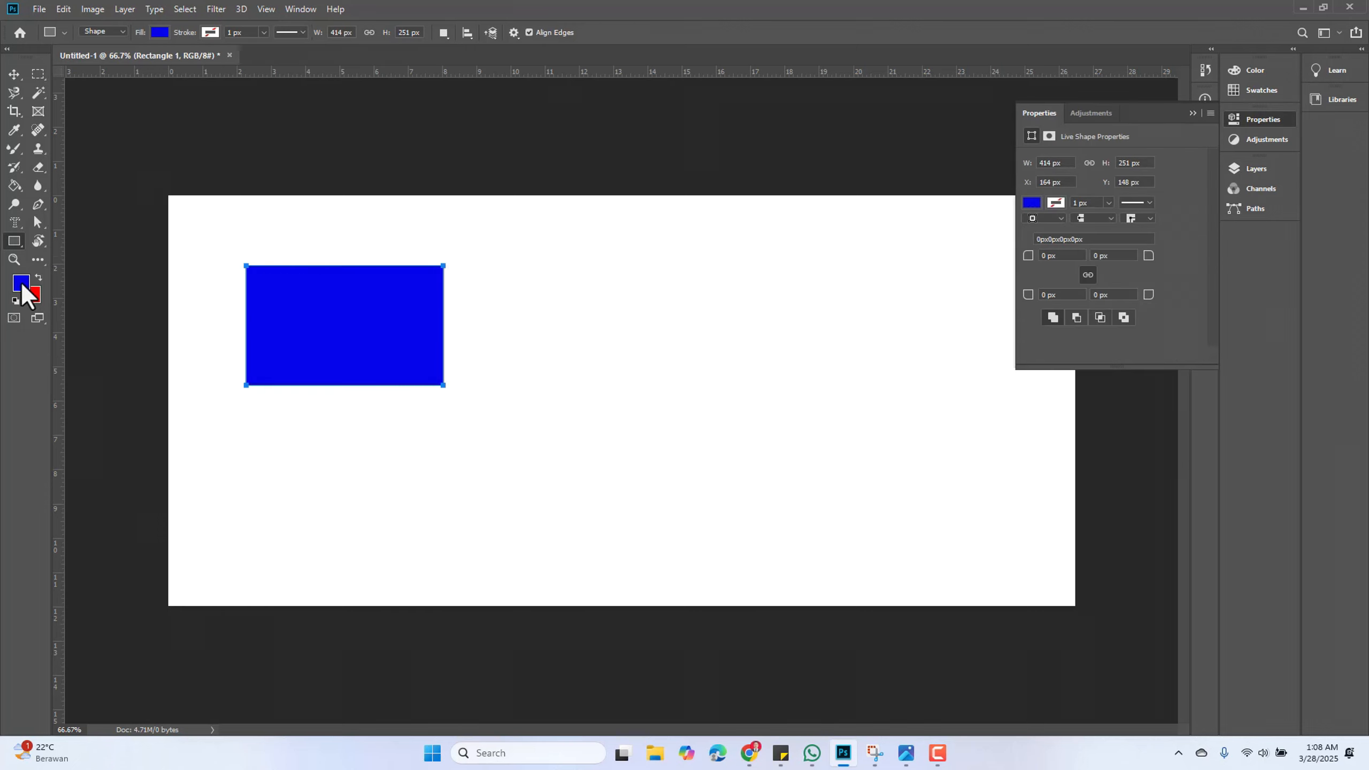
Set the background colour to a16464 in the color picker
click(31, 297)
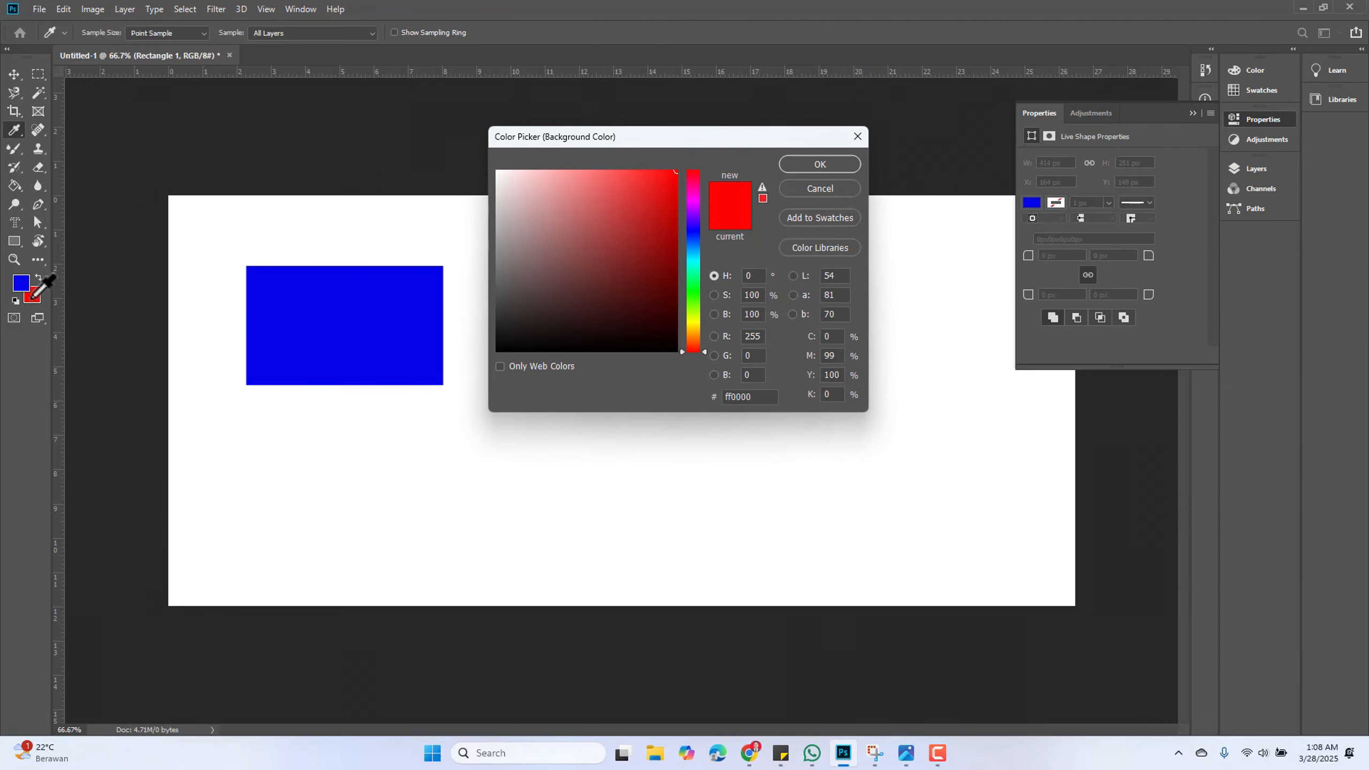
drag(630, 232, 565, 238)
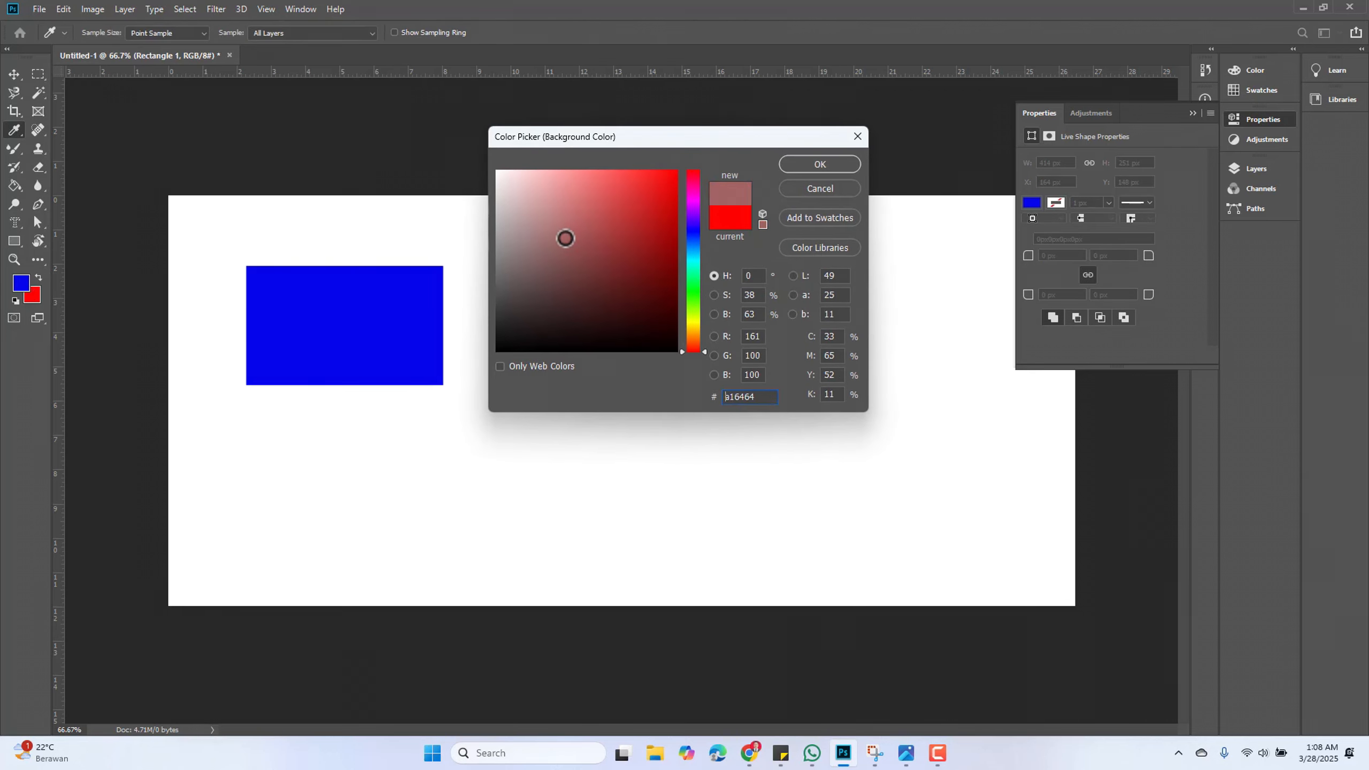
click(819, 165)
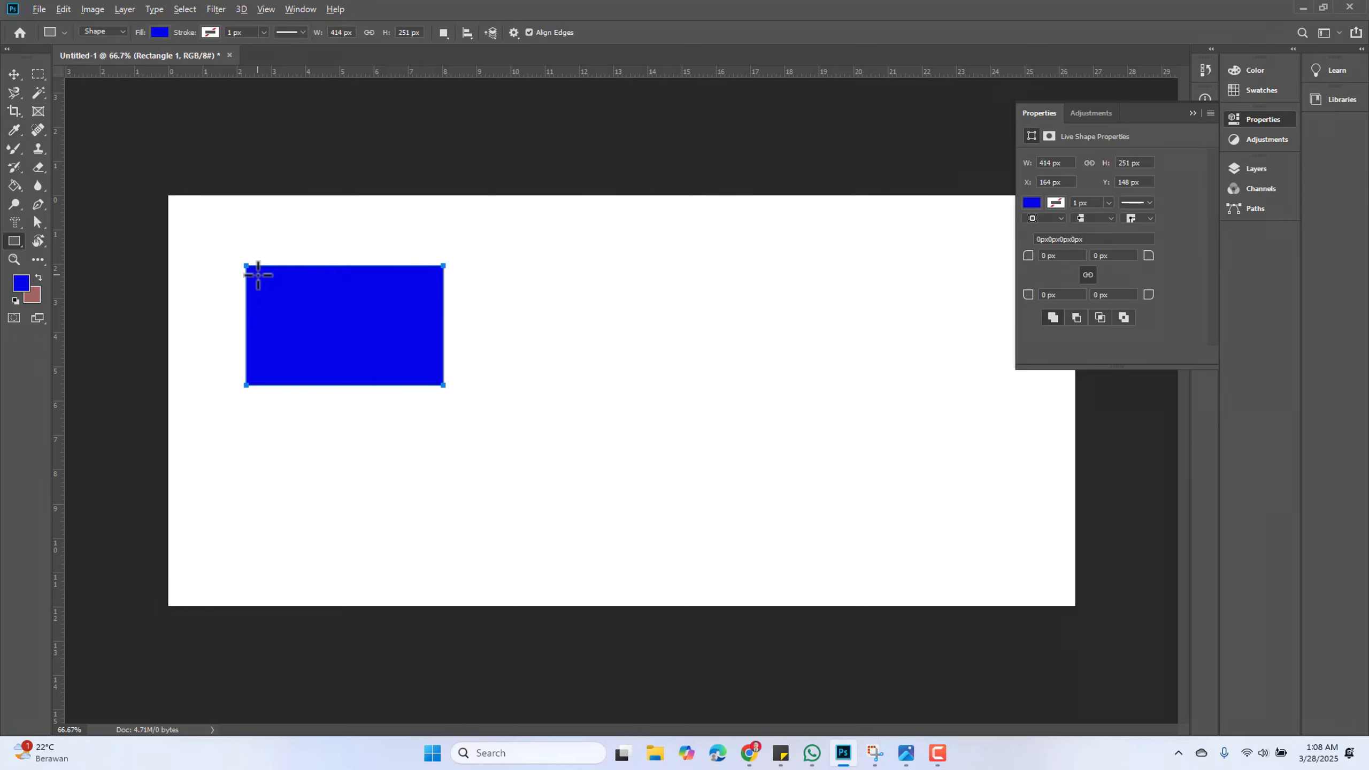
Set the rectangle's stroke colour to green from the recently used colours
scroll(258, 275, up, 20)
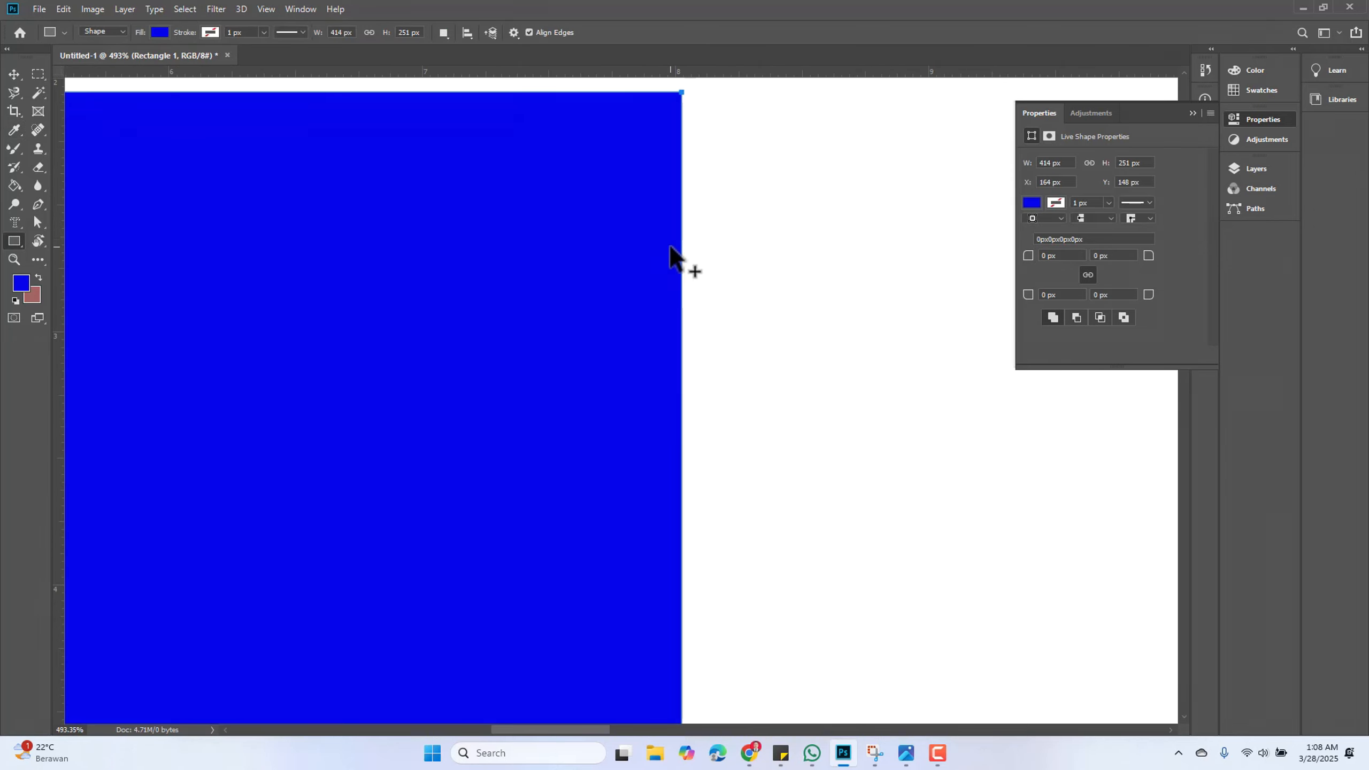
scroll(669, 245, up, 1)
scroll(667, 111, down, 8)
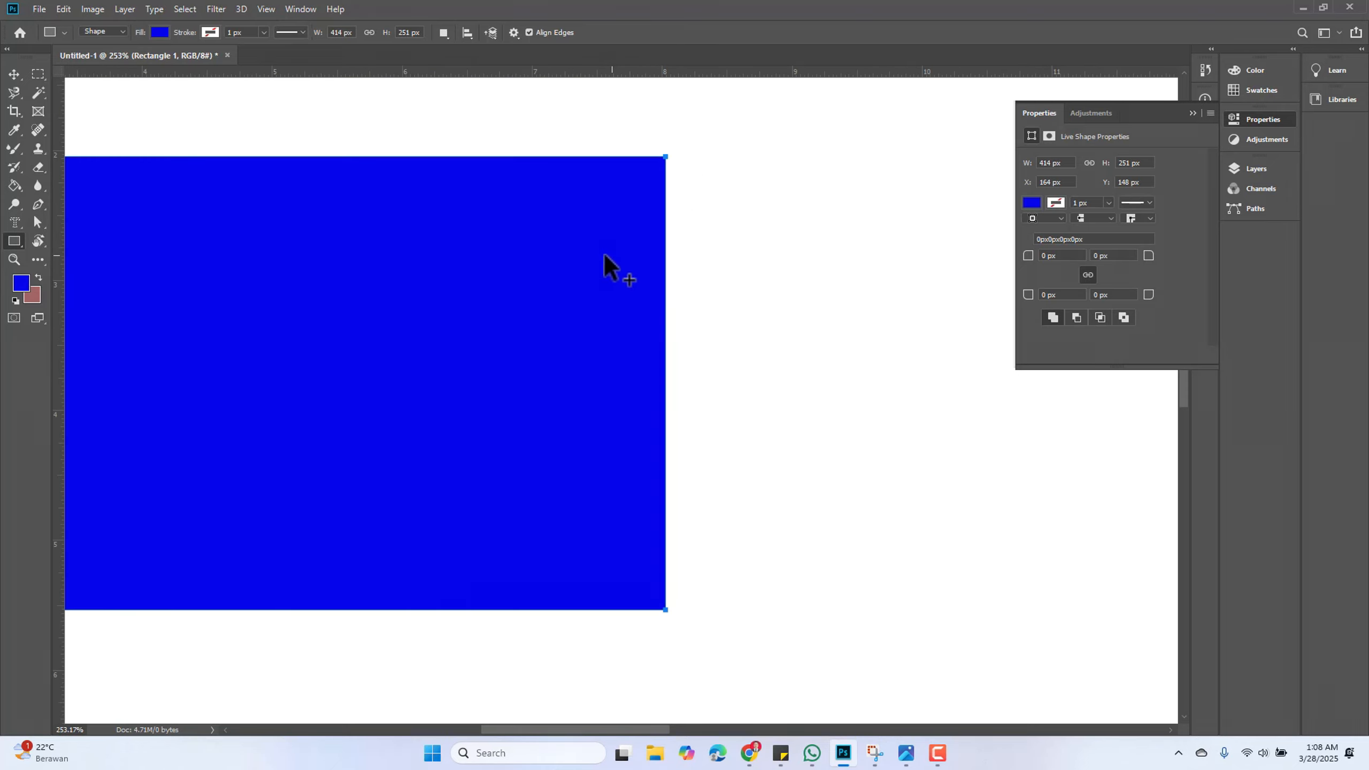
scroll(272, 272, down, 2)
click(208, 30)
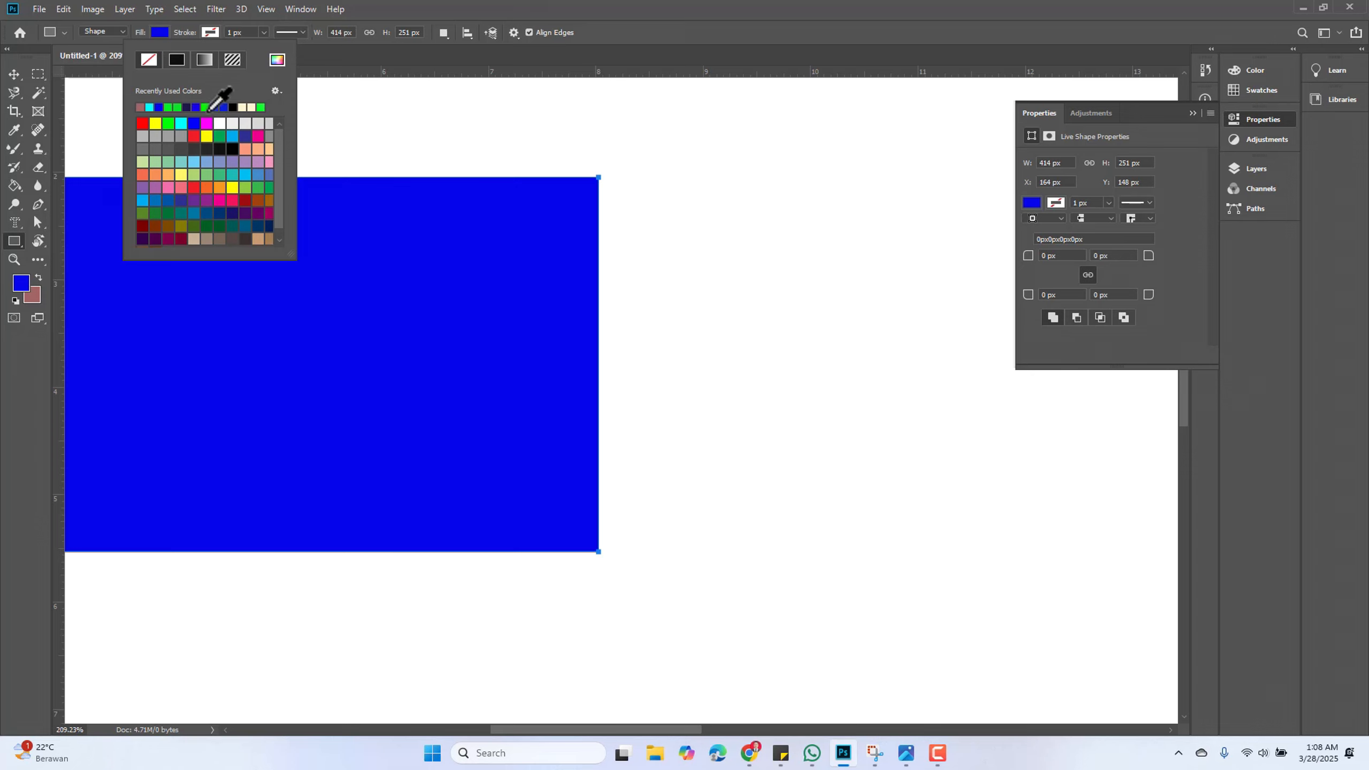
click(208, 108)
scroll(583, 434, up, 2)
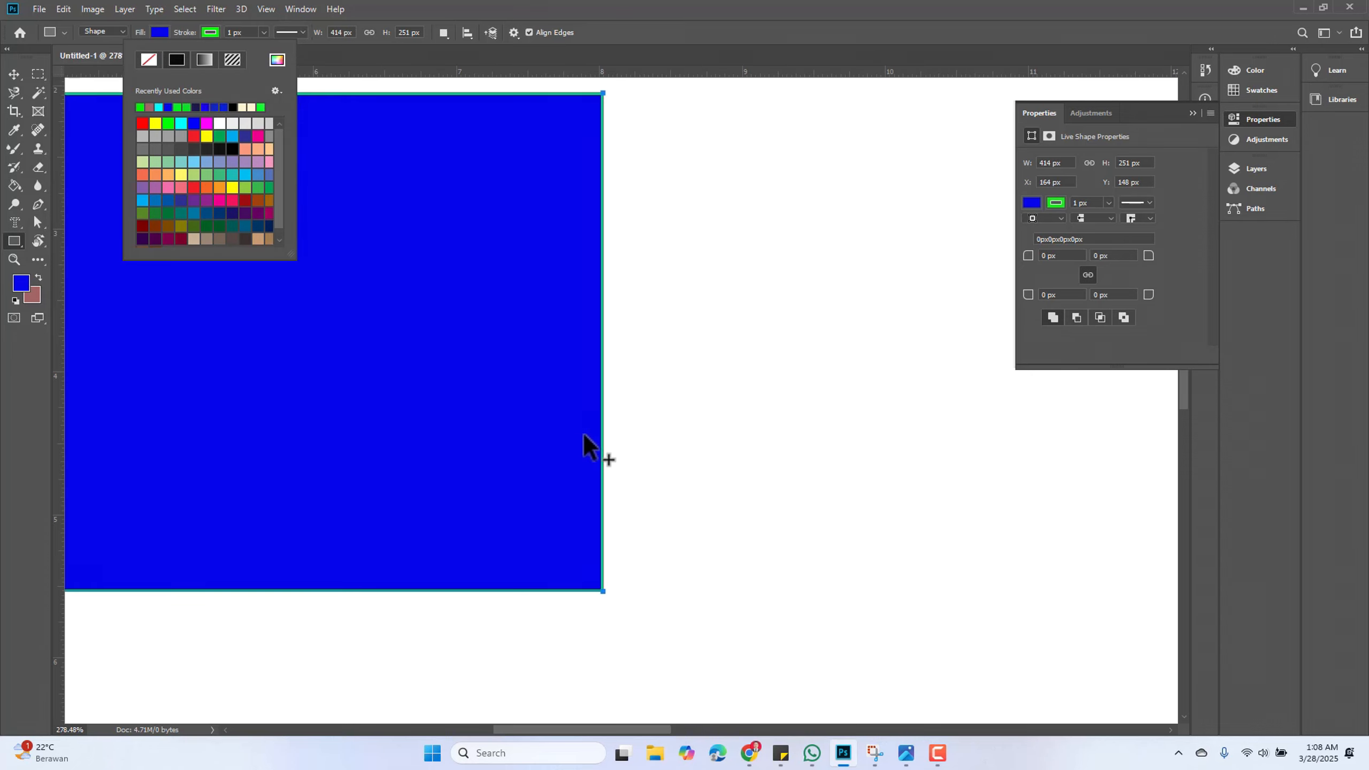
scroll(584, 433, up, 5)
click(409, 3)
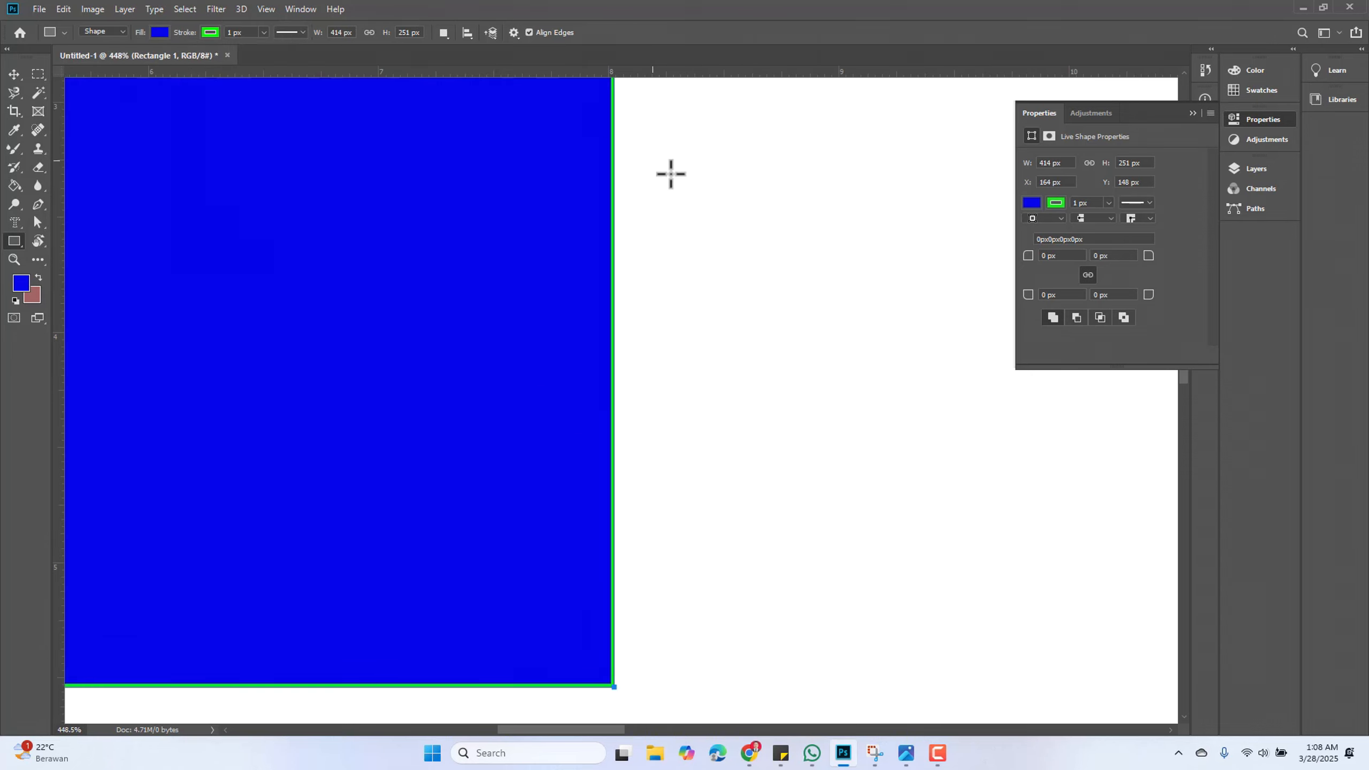
Draw a rounded square about 142 × 142 px with 10 px corner radius using the Rounded Rectangle Tool right of the rectangle
click(39, 75)
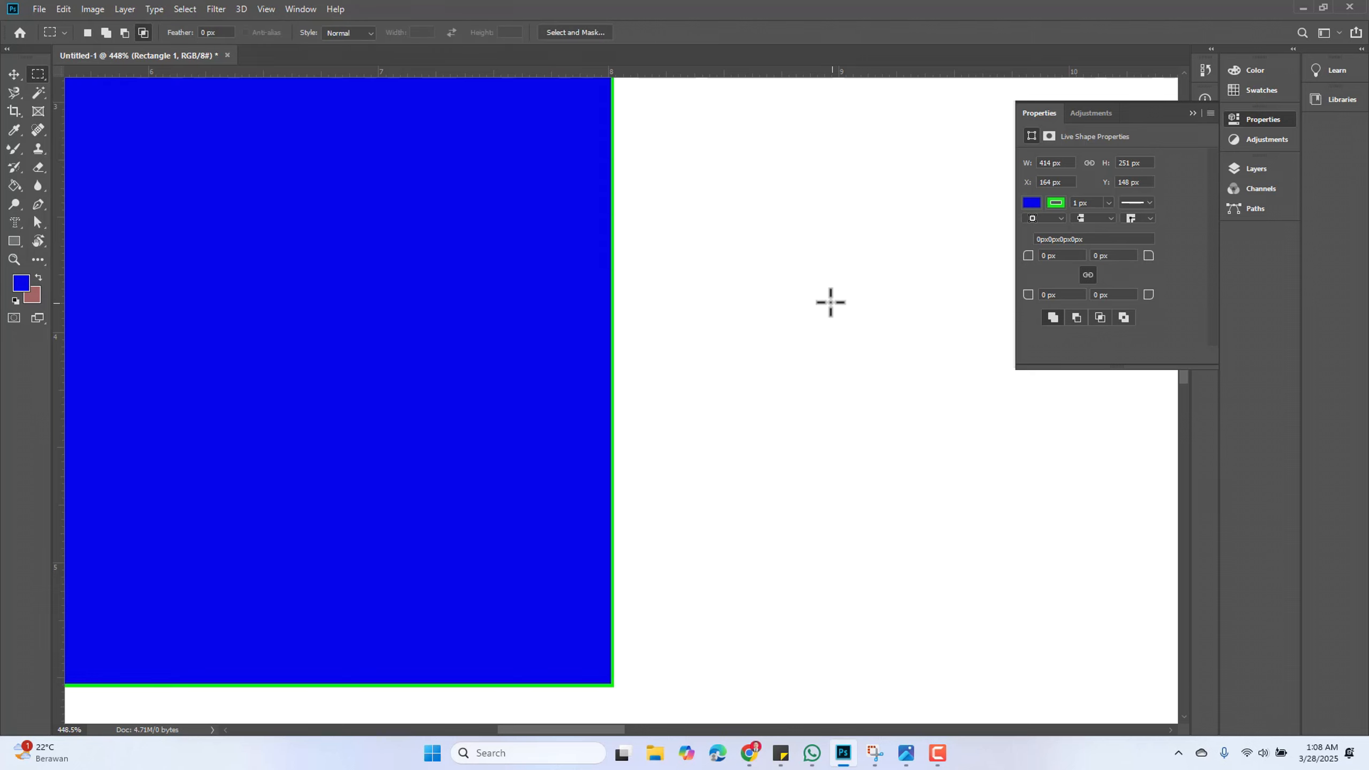
scroll(599, 253, down, 3)
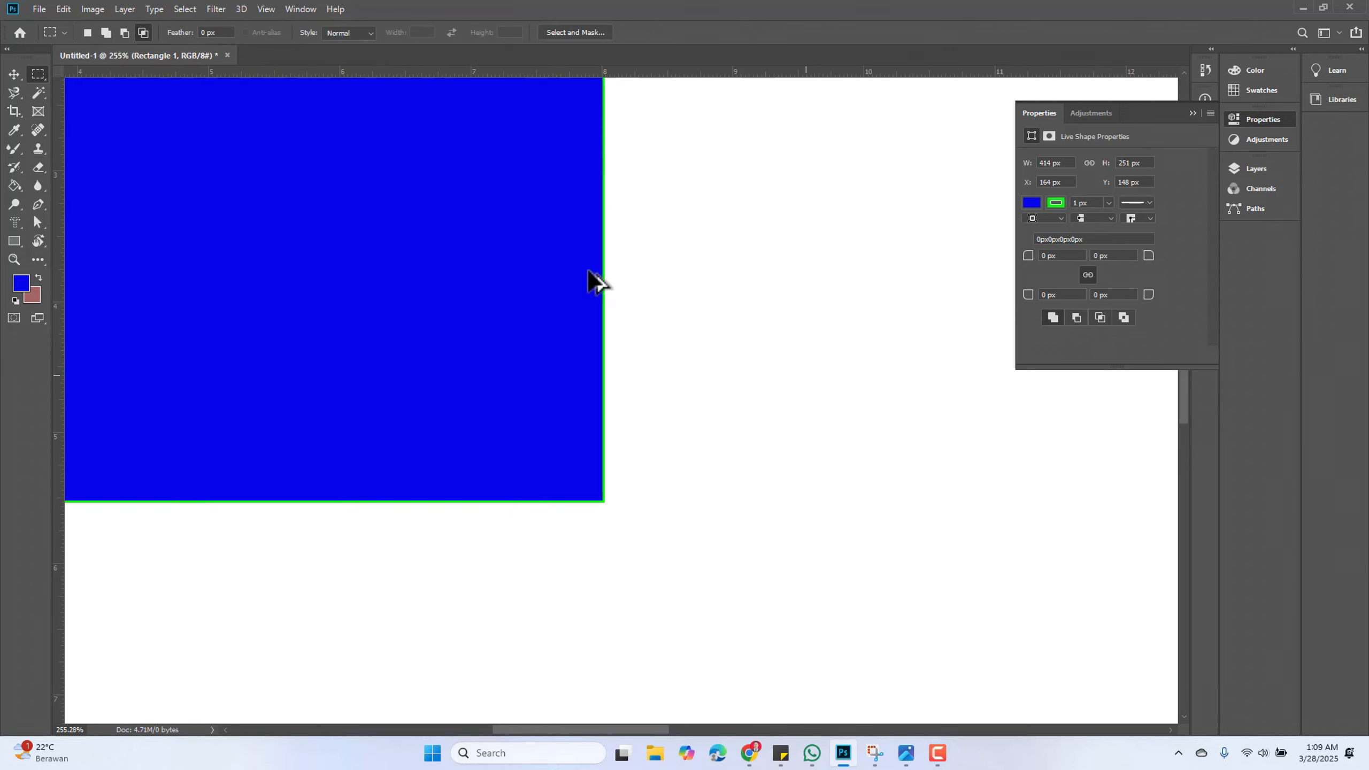
scroll(489, 343, up, 4)
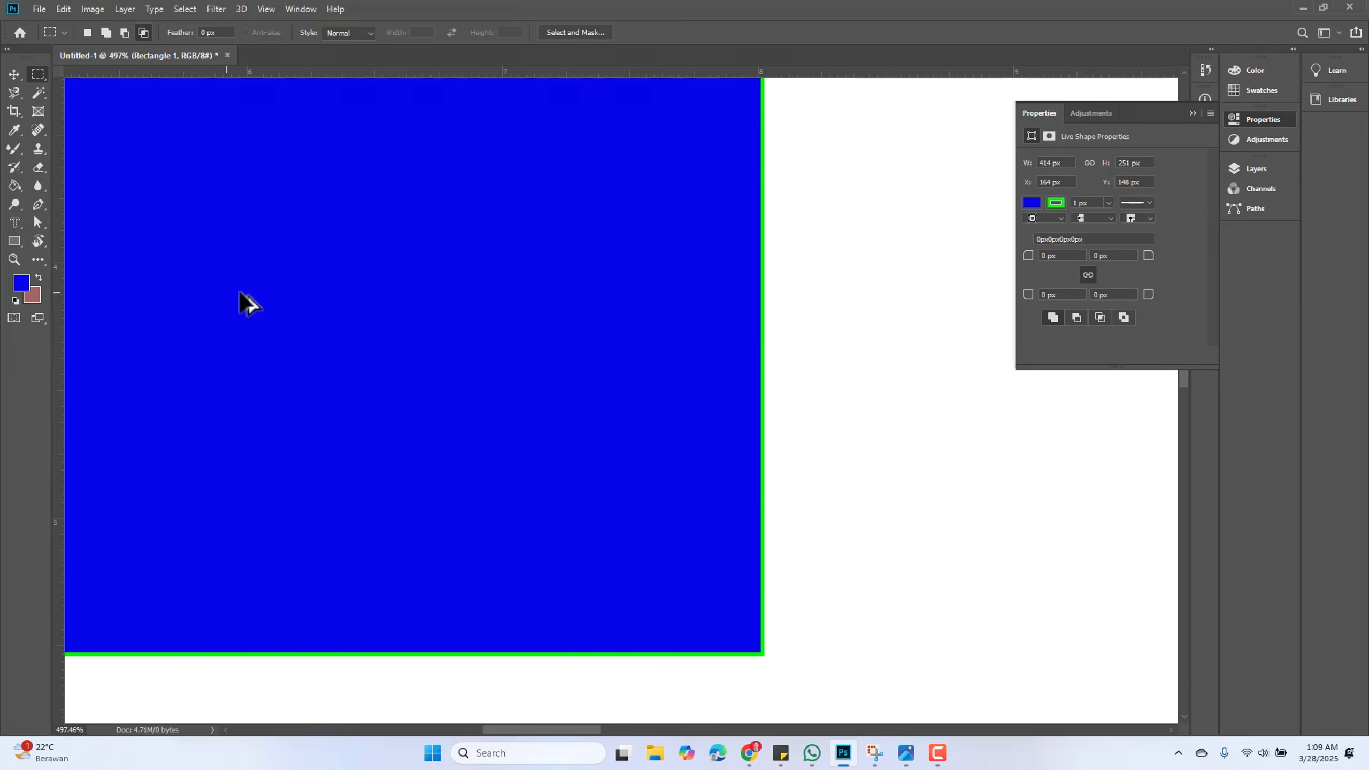
scroll(605, 379, down, 5)
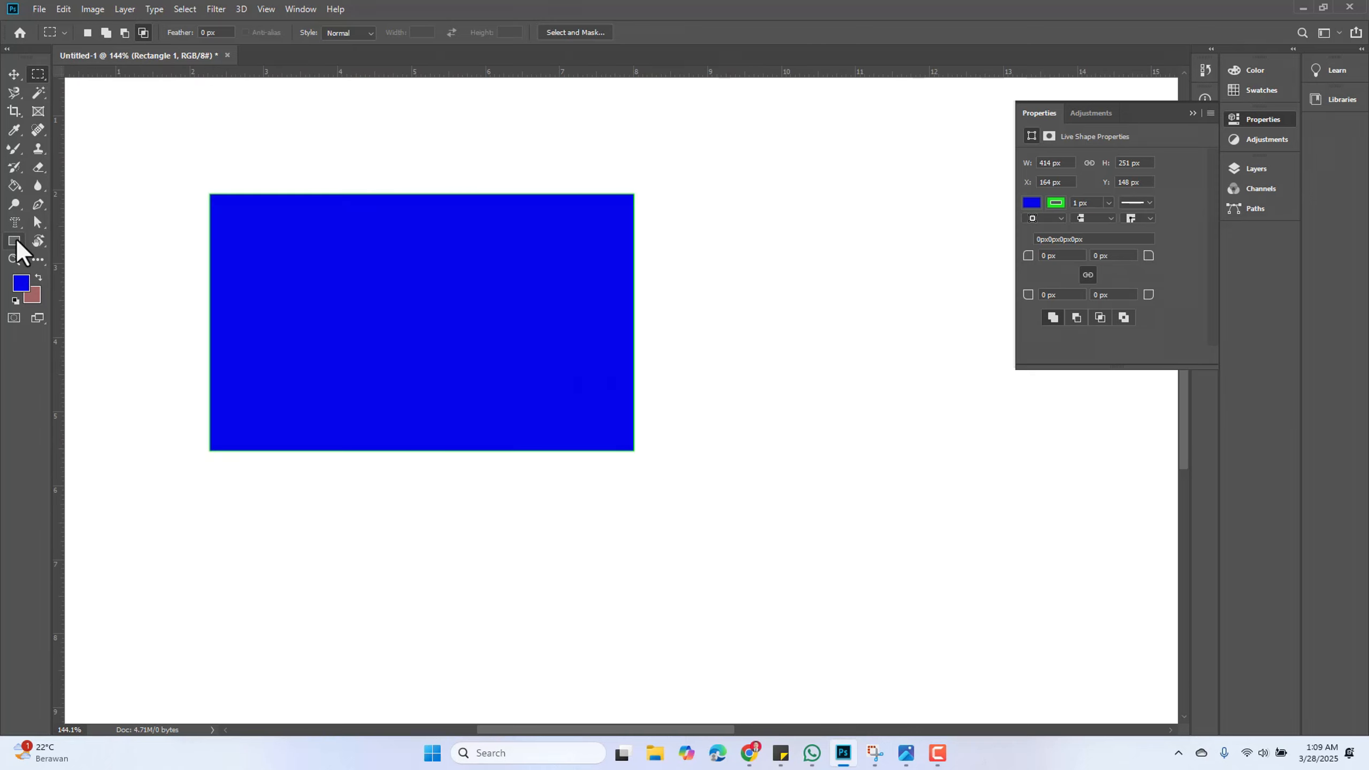
right_click(16, 241)
click(75, 255)
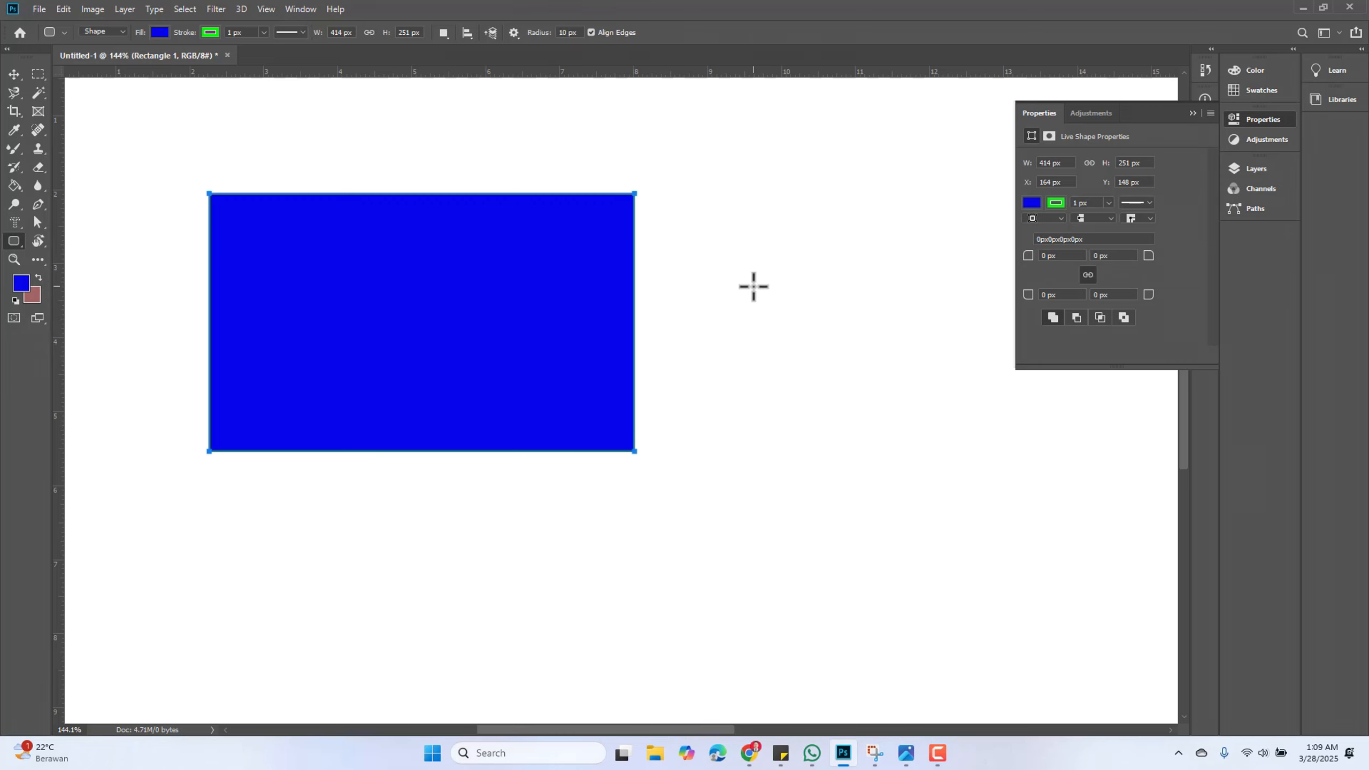
drag(706, 267, 890, 432)
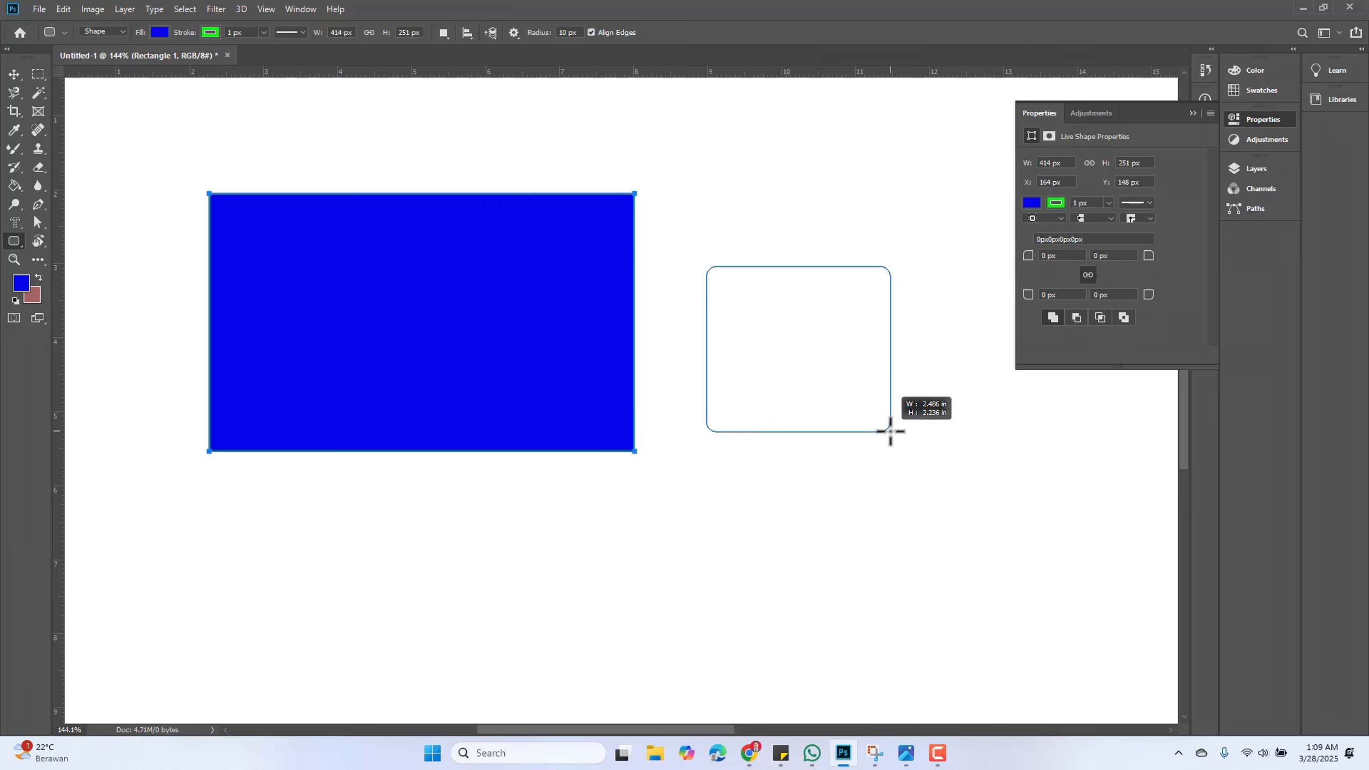
drag(890, 432, 854, 447)
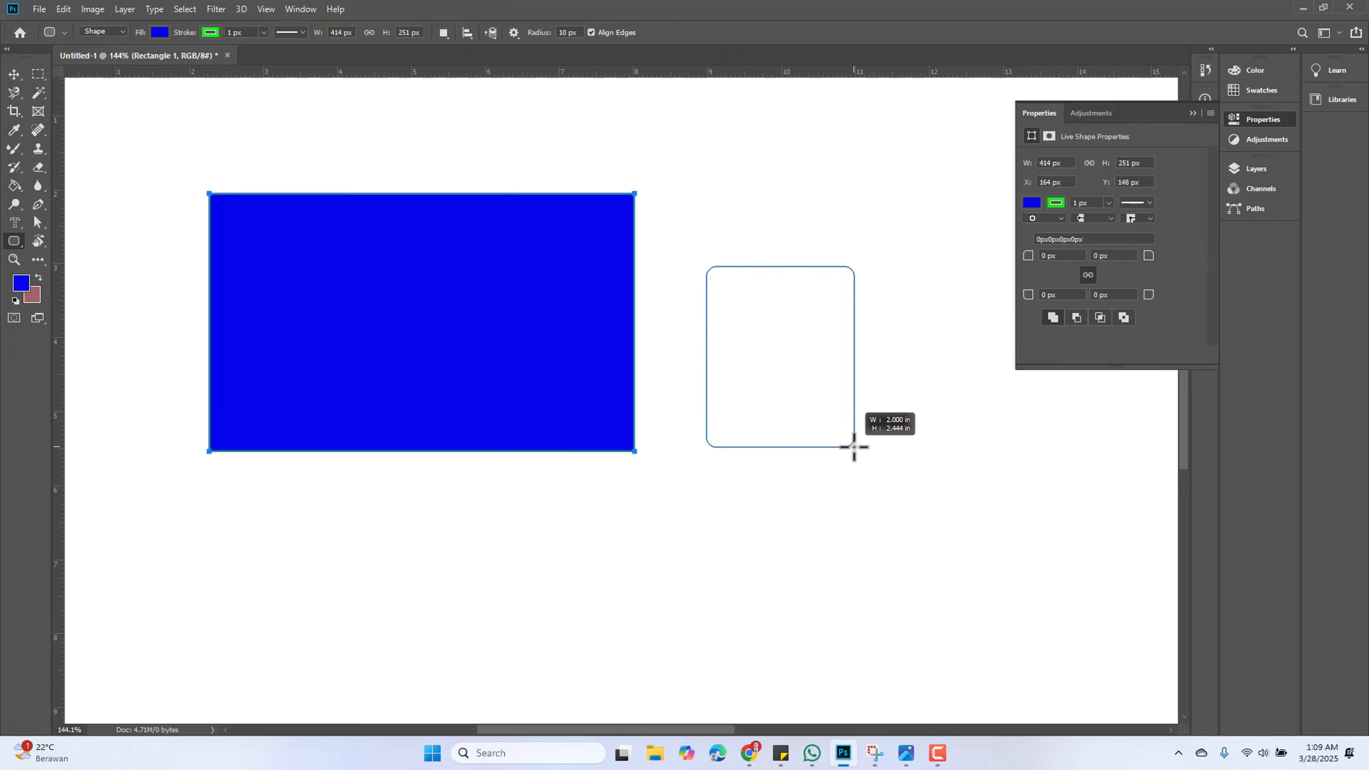
key(shift)
drag(853, 446, 853, 447)
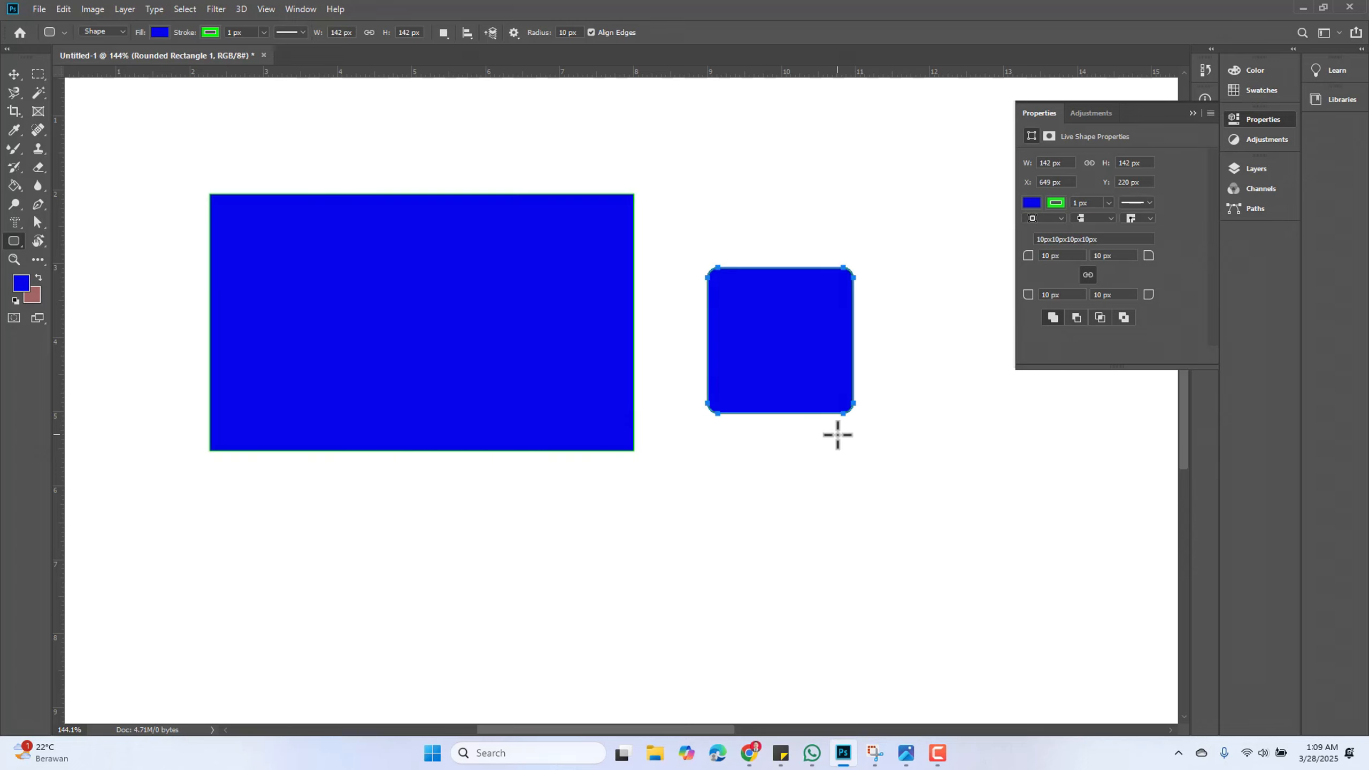
Draw a circle about 164 px in diameter with the Ellipse Tool below the rounded square
right_click(13, 245)
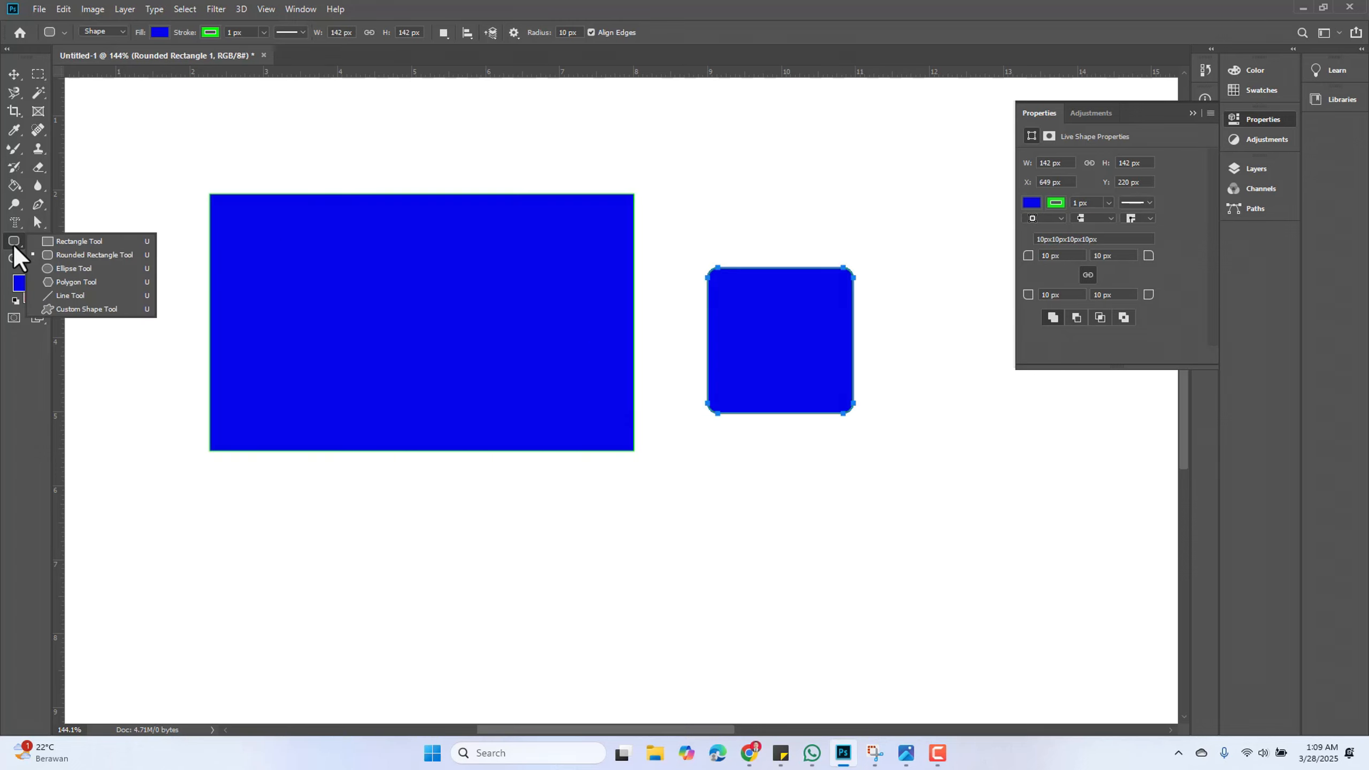
click(75, 269)
drag(711, 511, 915, 681)
key(shift)
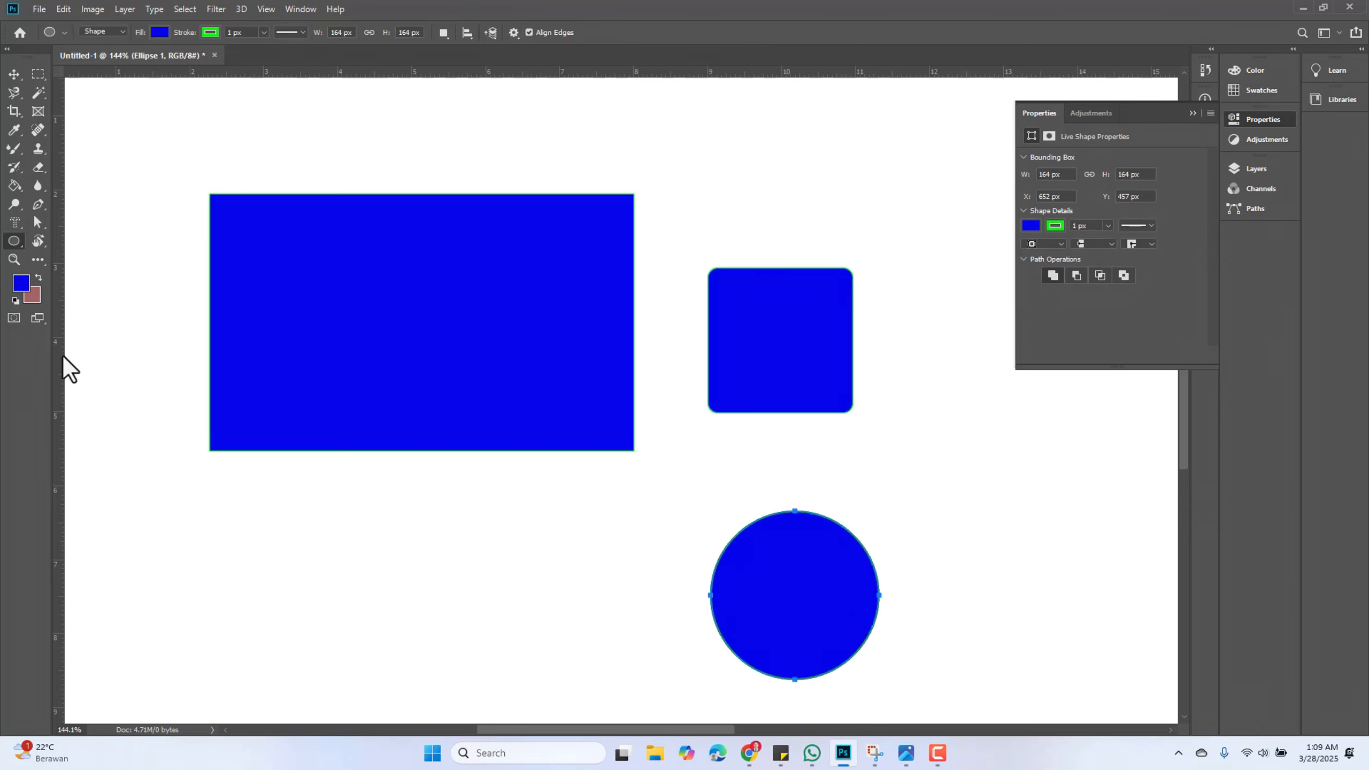
Draw a five-sided polygon about 106 × 102 px with the Polygon Tool below the rectangle
right_click(14, 242)
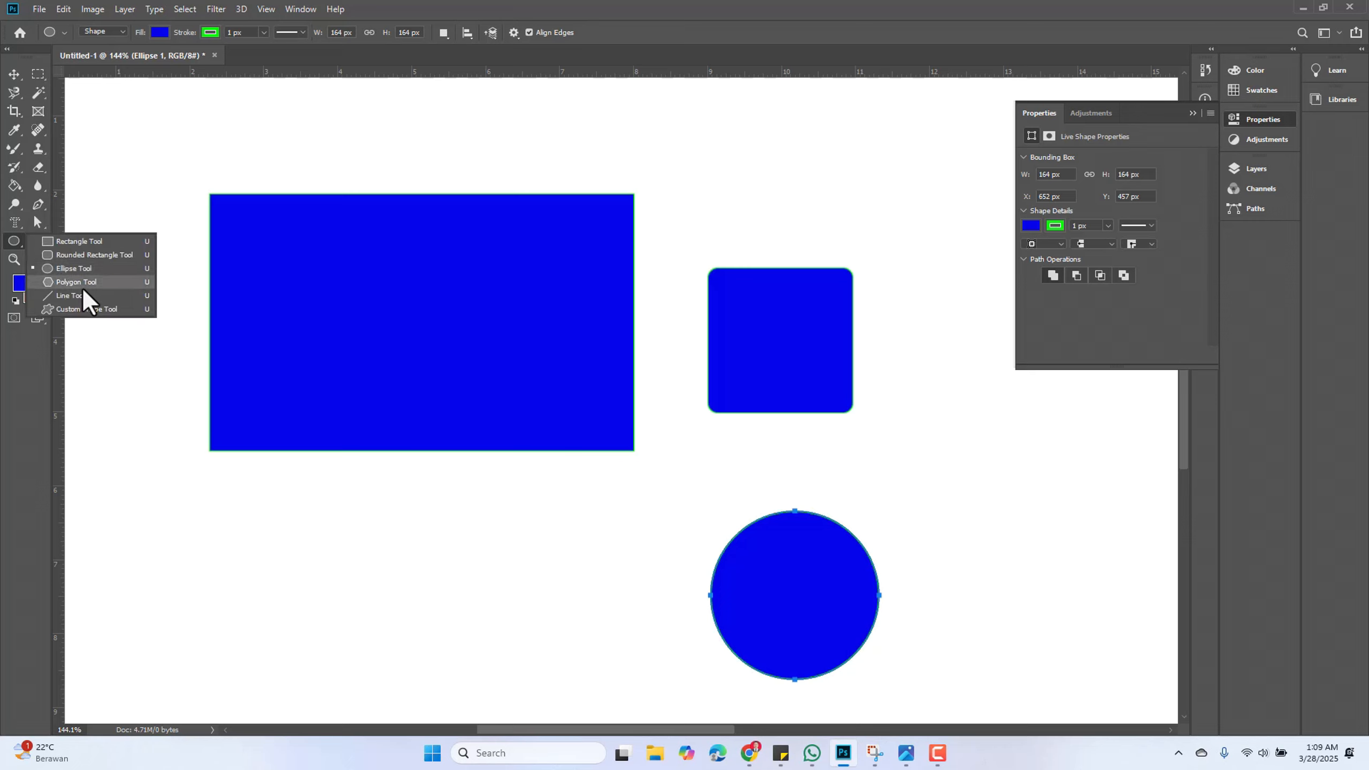
click(80, 284)
drag(299, 520, 335, 569)
Draw a diagonal line rising to the right between the pentagon and the circle with the Line Tool
right_click(14, 242)
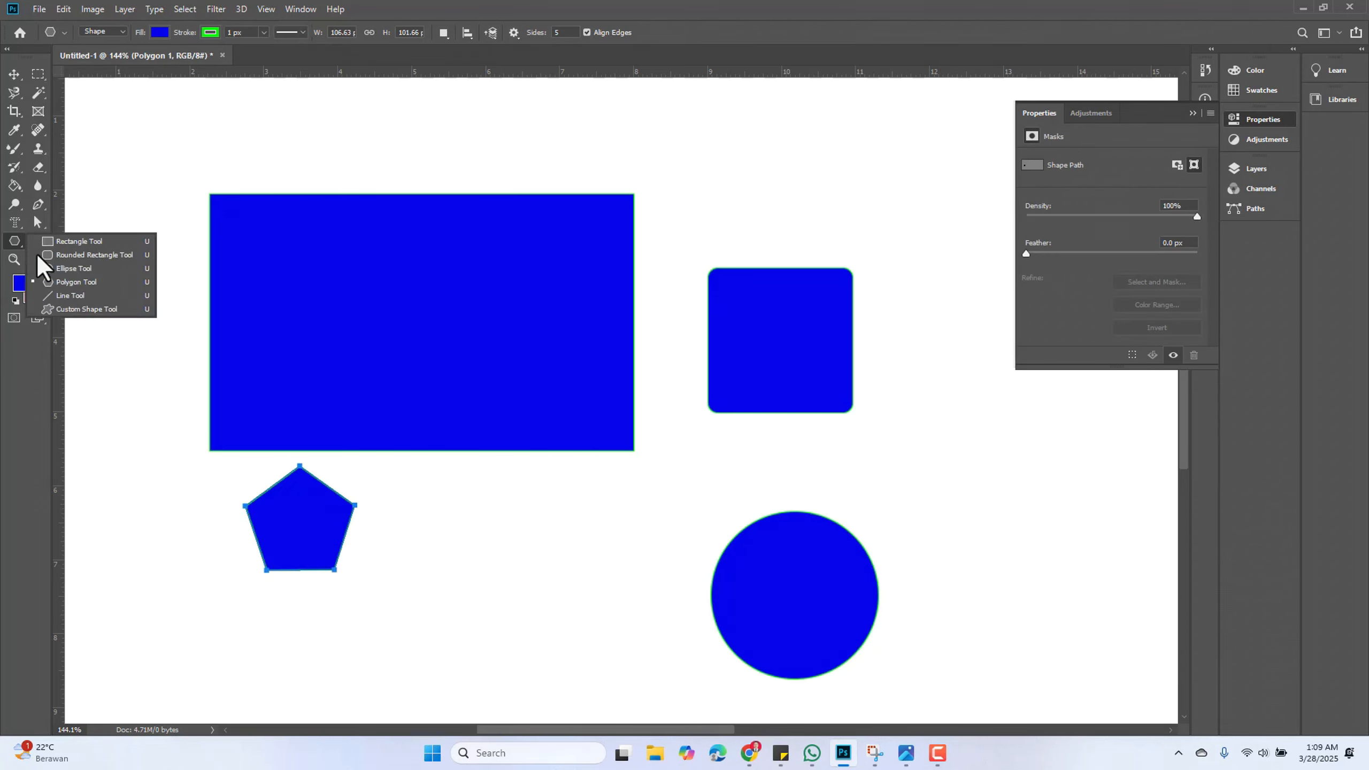
click(80, 299)
drag(428, 601, 775, 479)
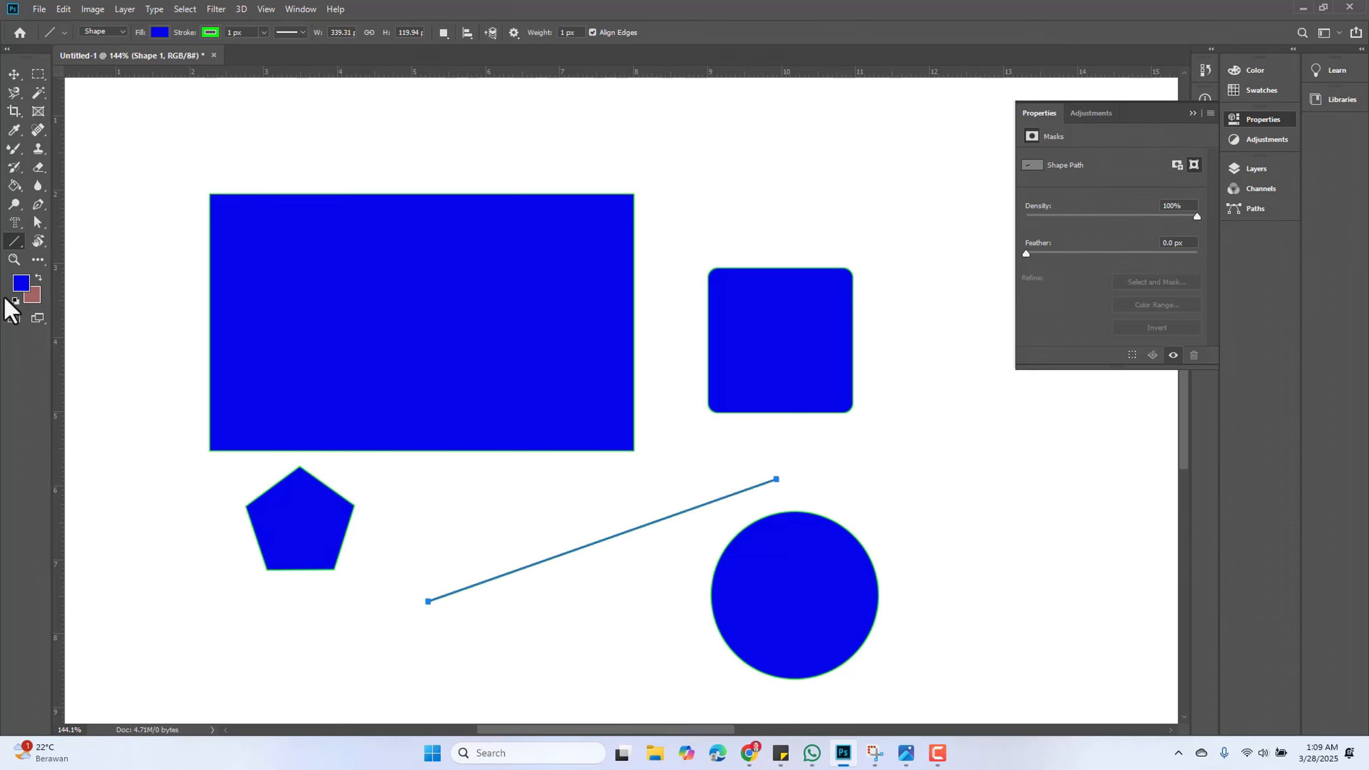
Choose the fleur-de-lis custom shape and draw it about 90 × 95 px right of the rounded square
right_click(14, 242)
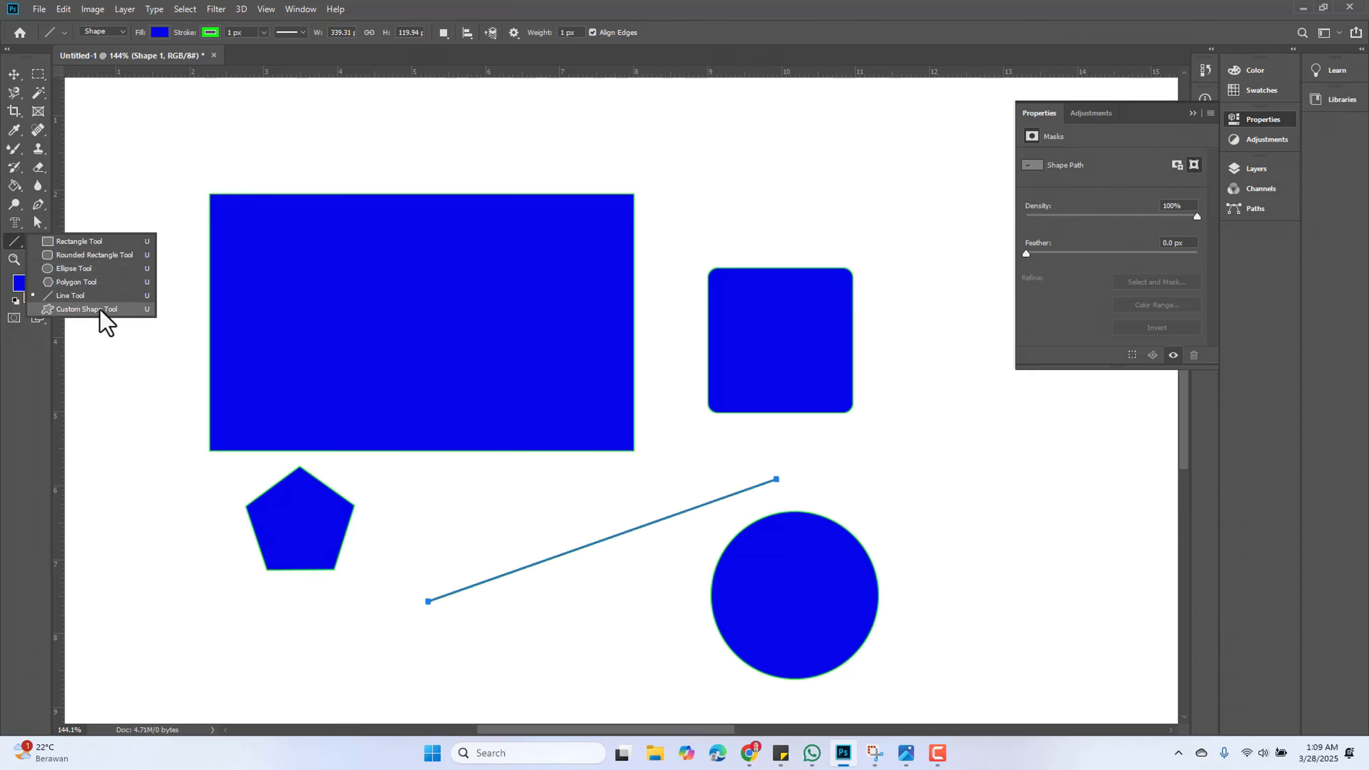
click(86, 309)
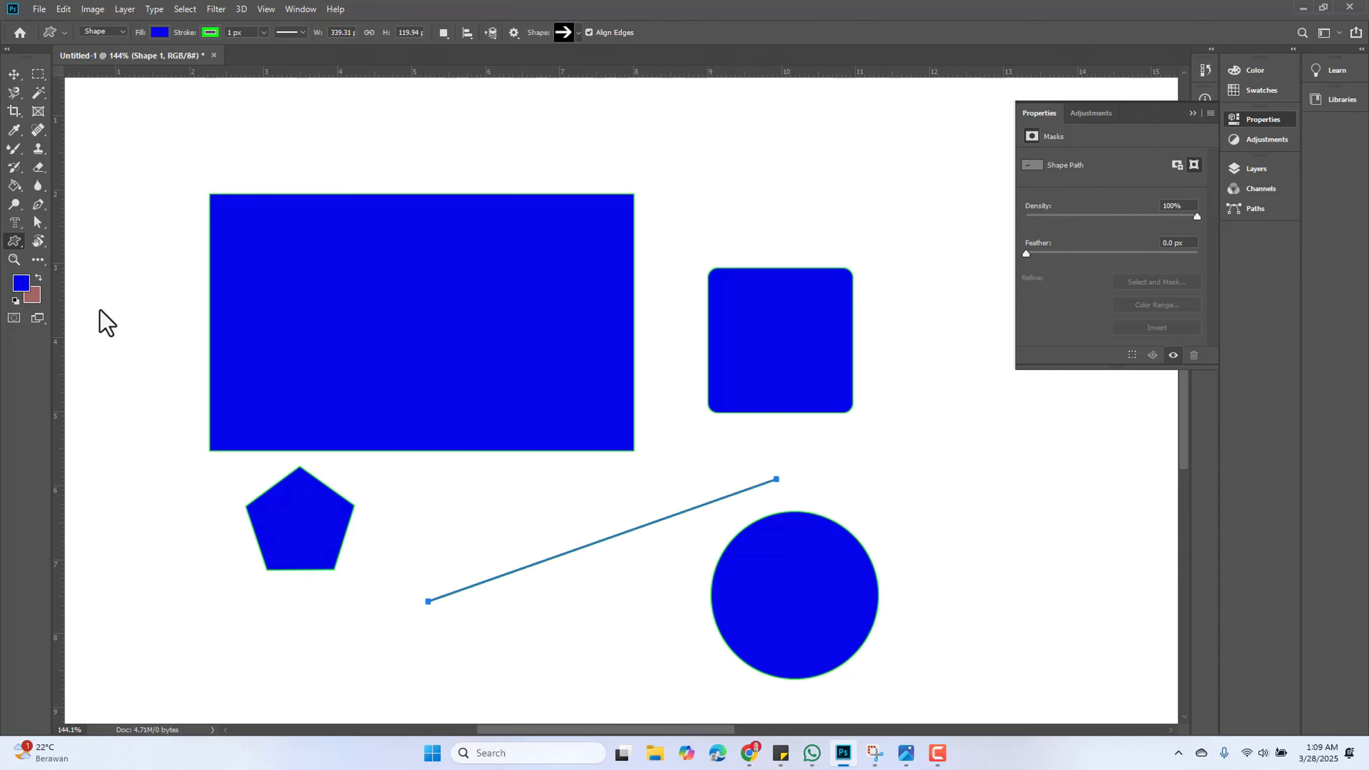
click(579, 34)
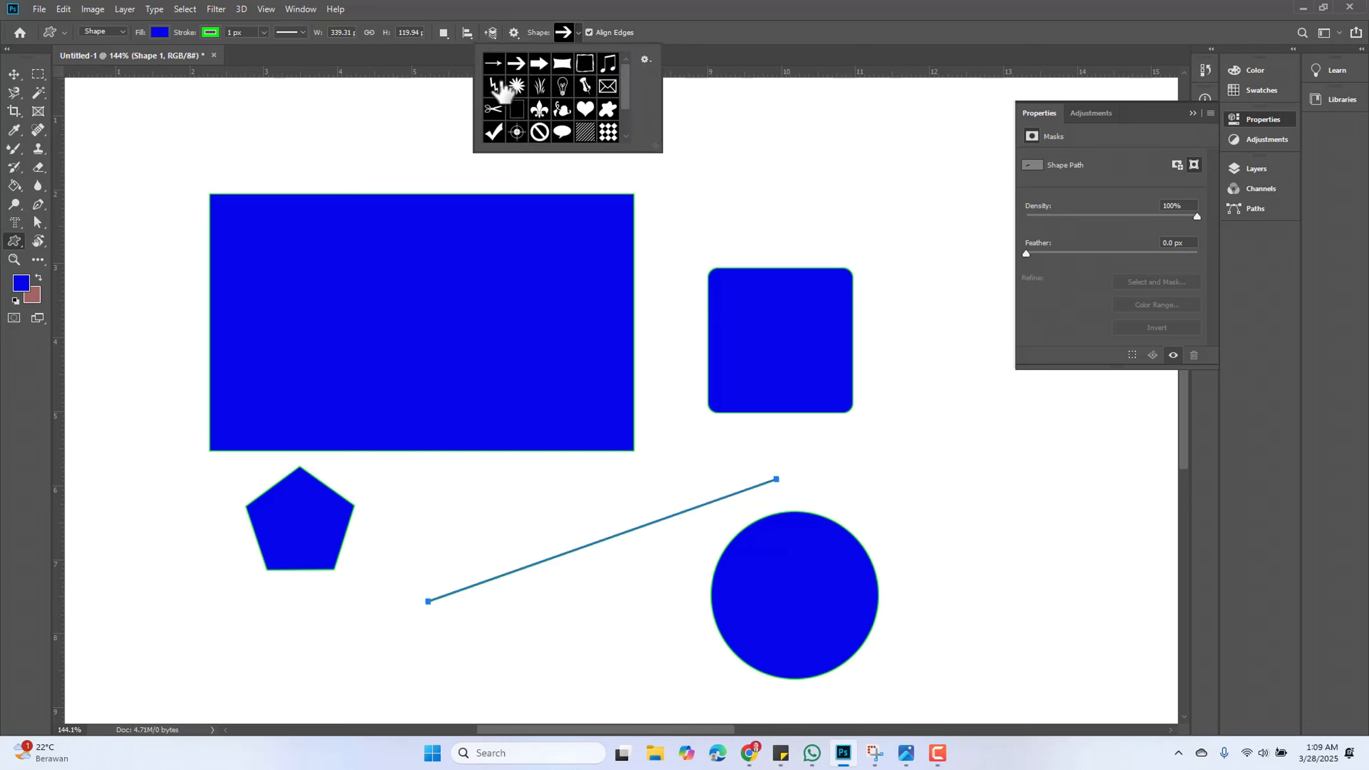
scroll(572, 126, down, 2)
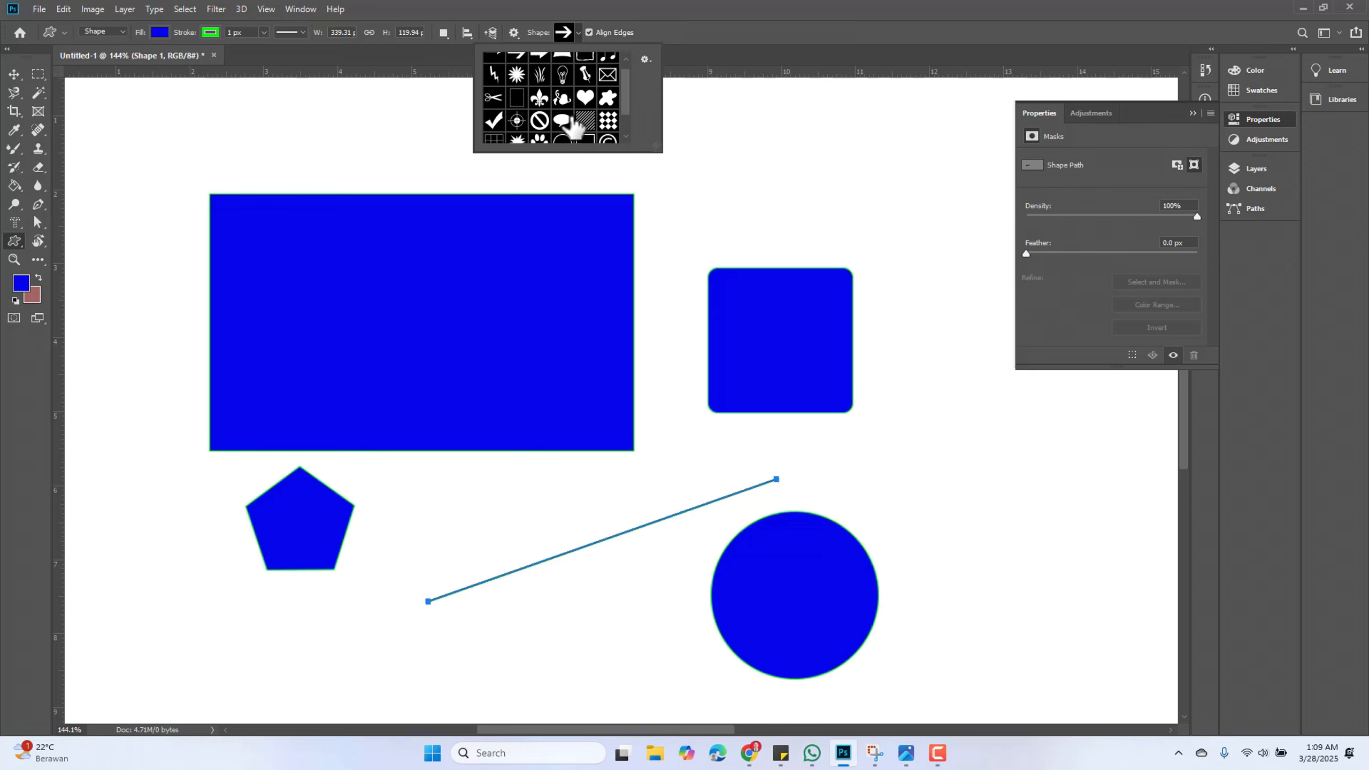
scroll(572, 126, up, 2)
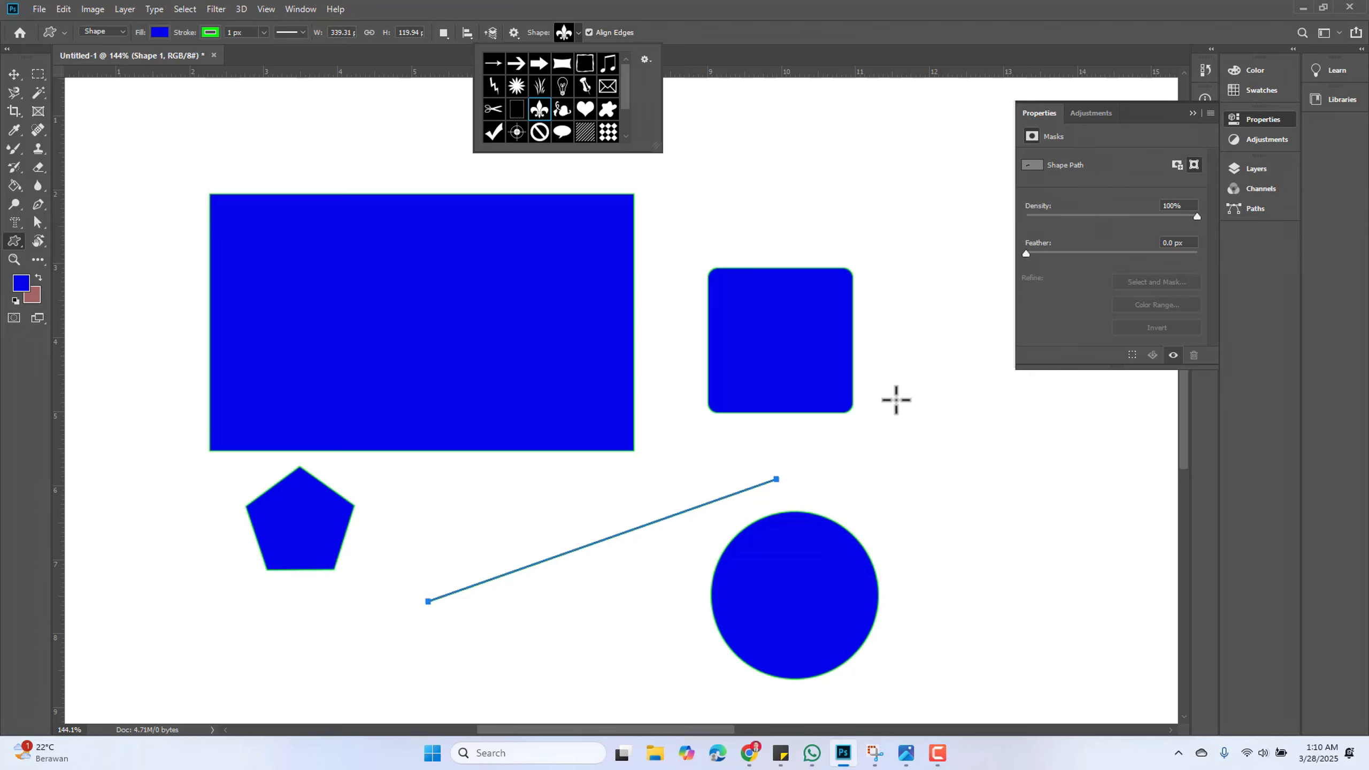
drag(917, 399, 1011, 542)
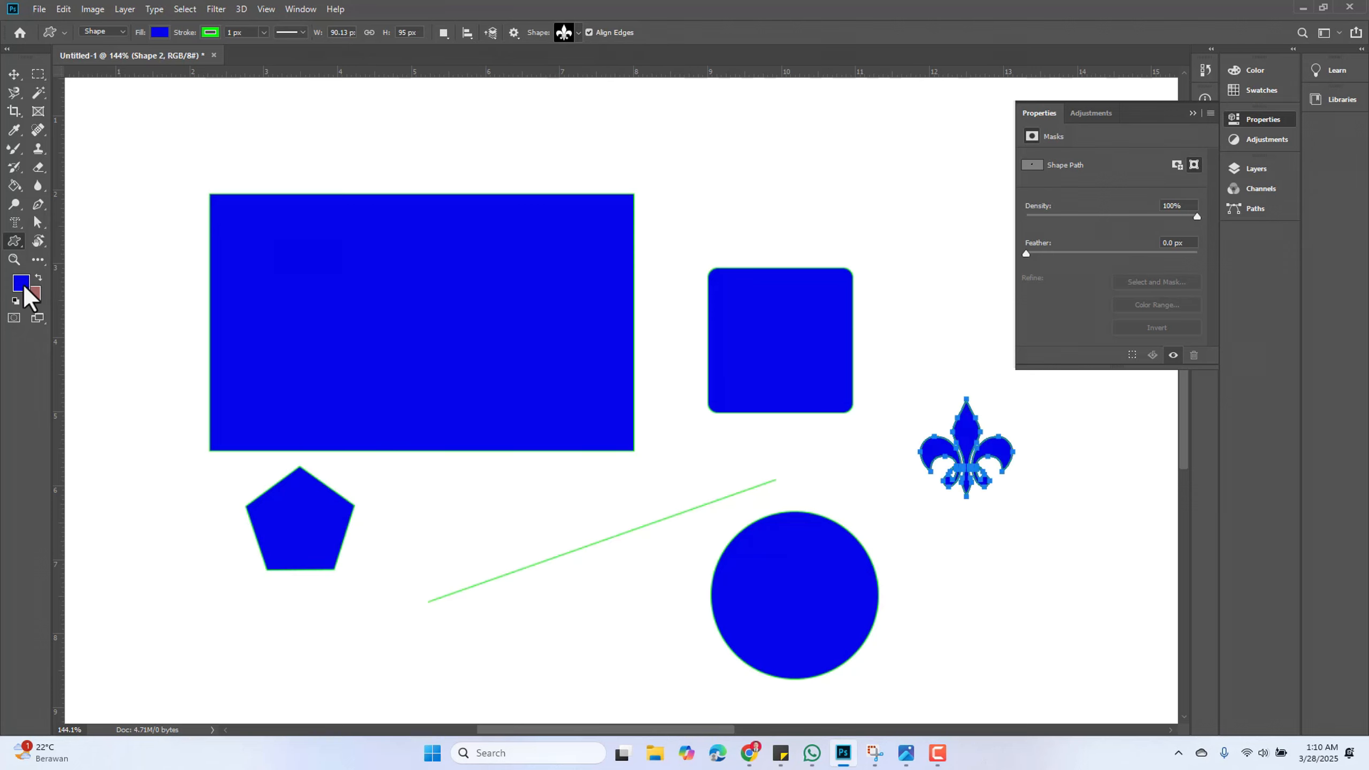
Set the fleur-de-lis fill to a brown swatch and remove its stroke color
click(160, 34)
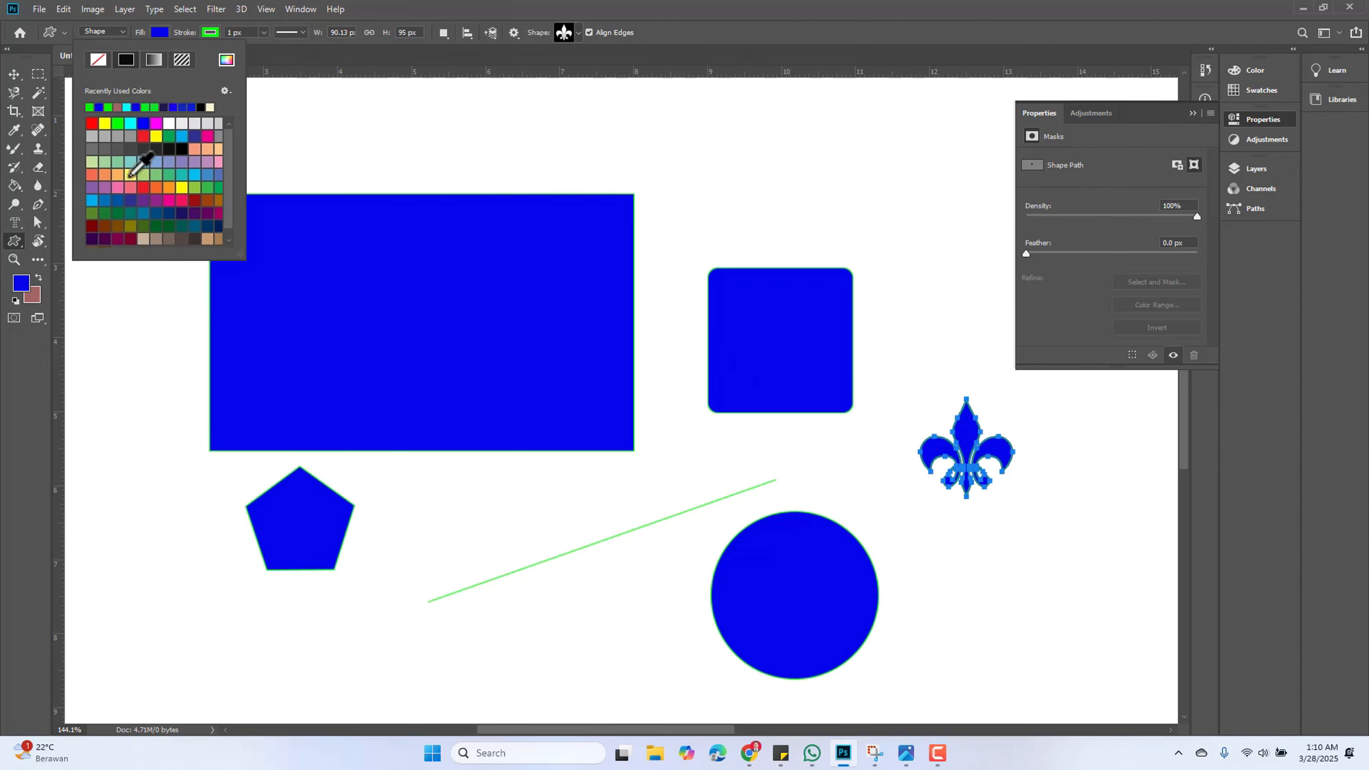
click(222, 238)
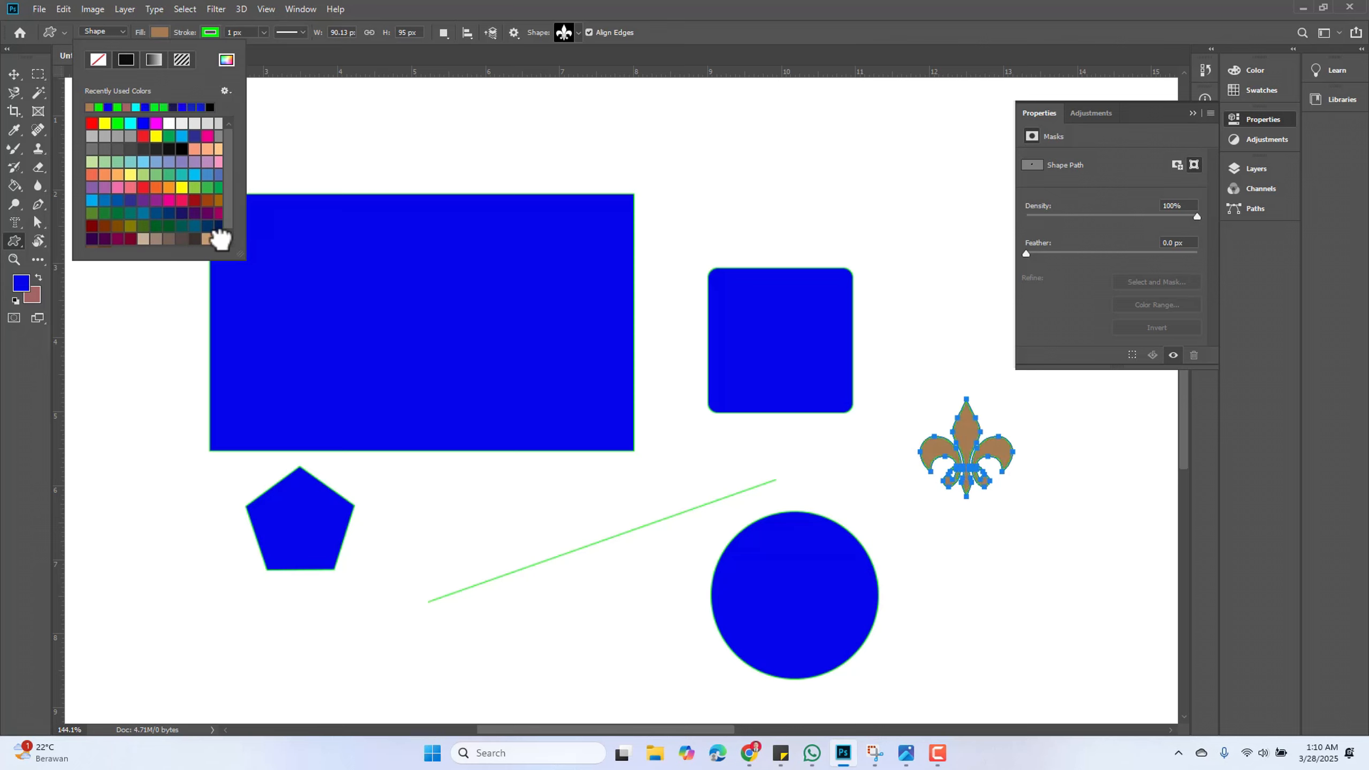
click(425, 16)
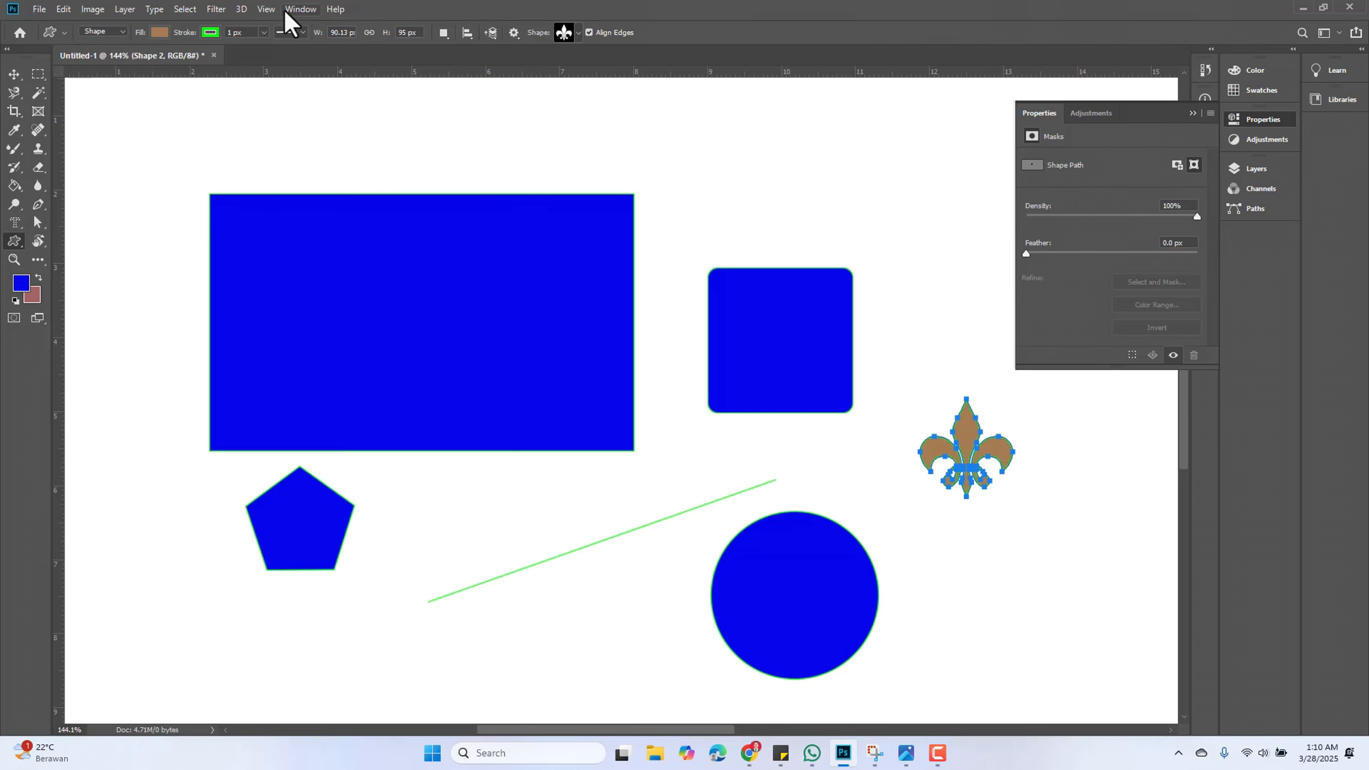
click(208, 34)
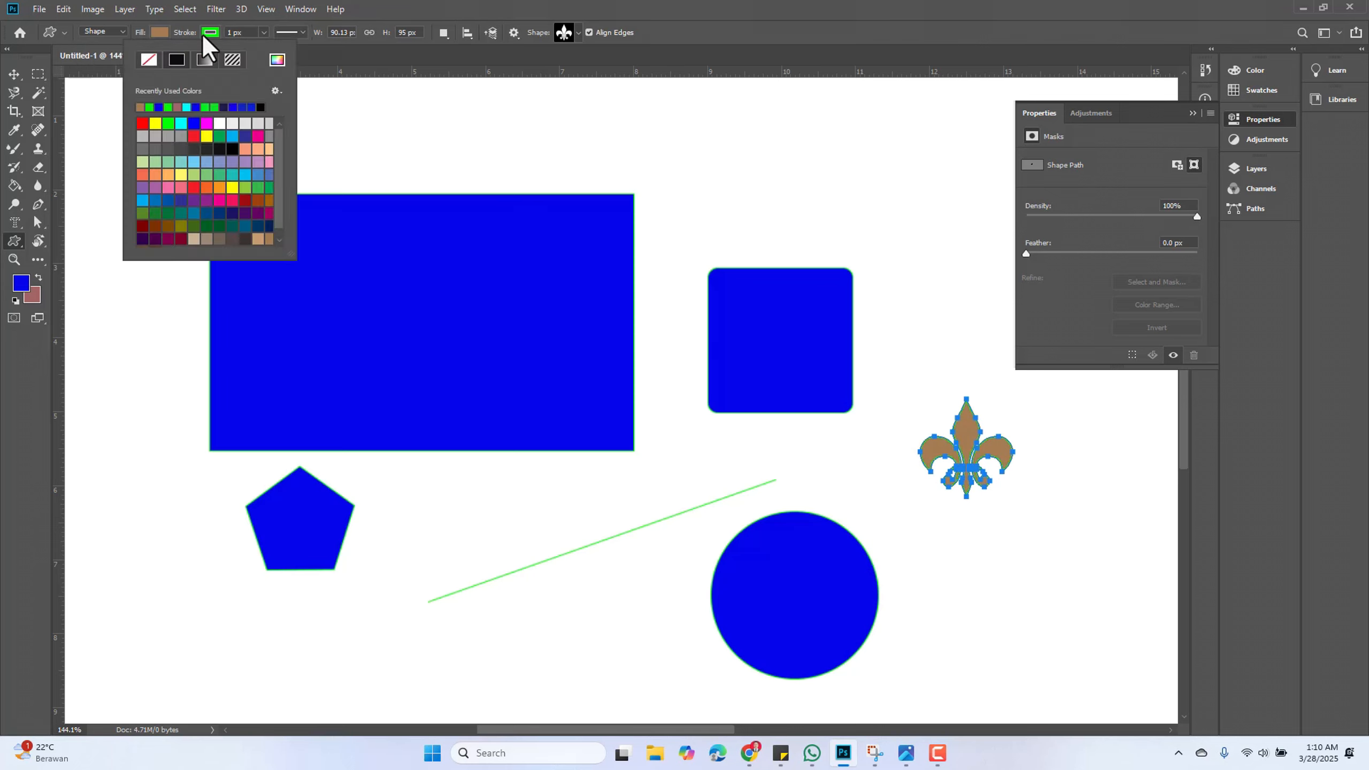
click(151, 63)
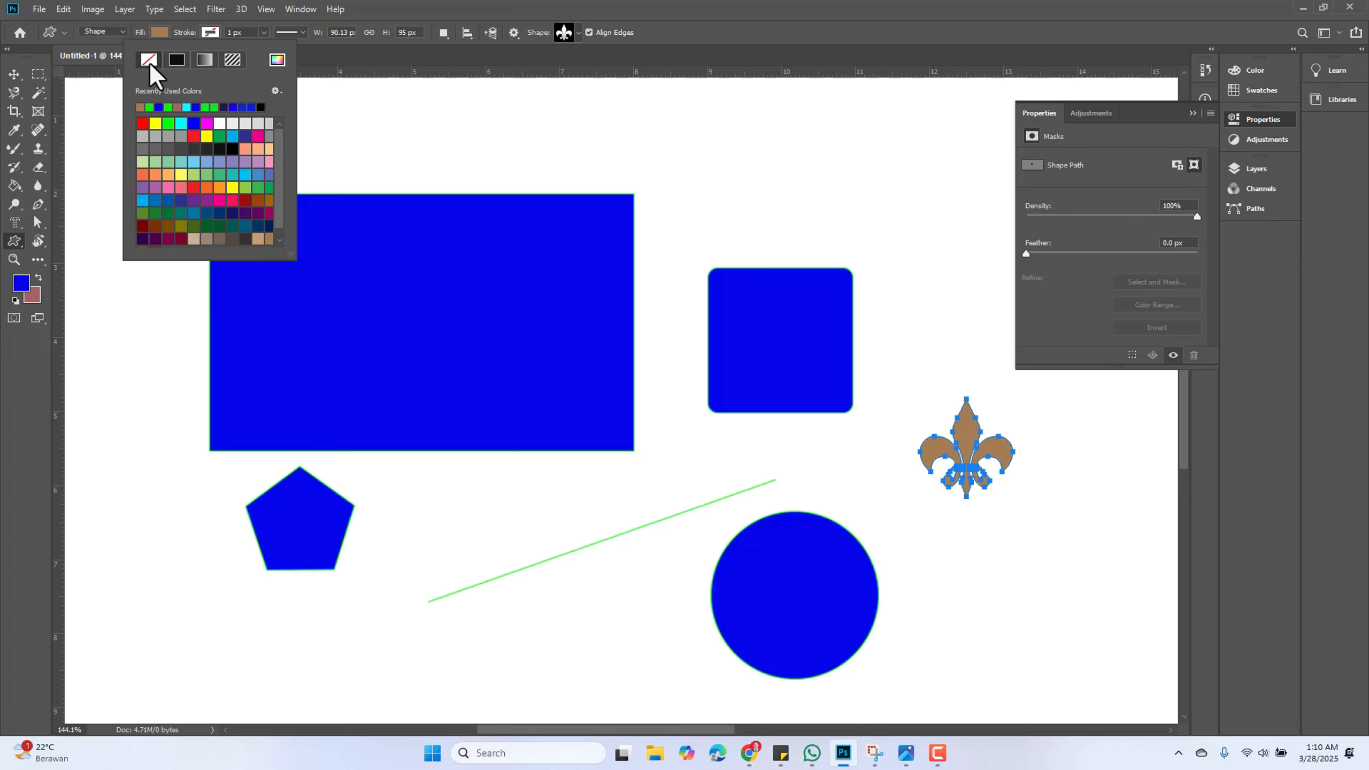
click(614, 25)
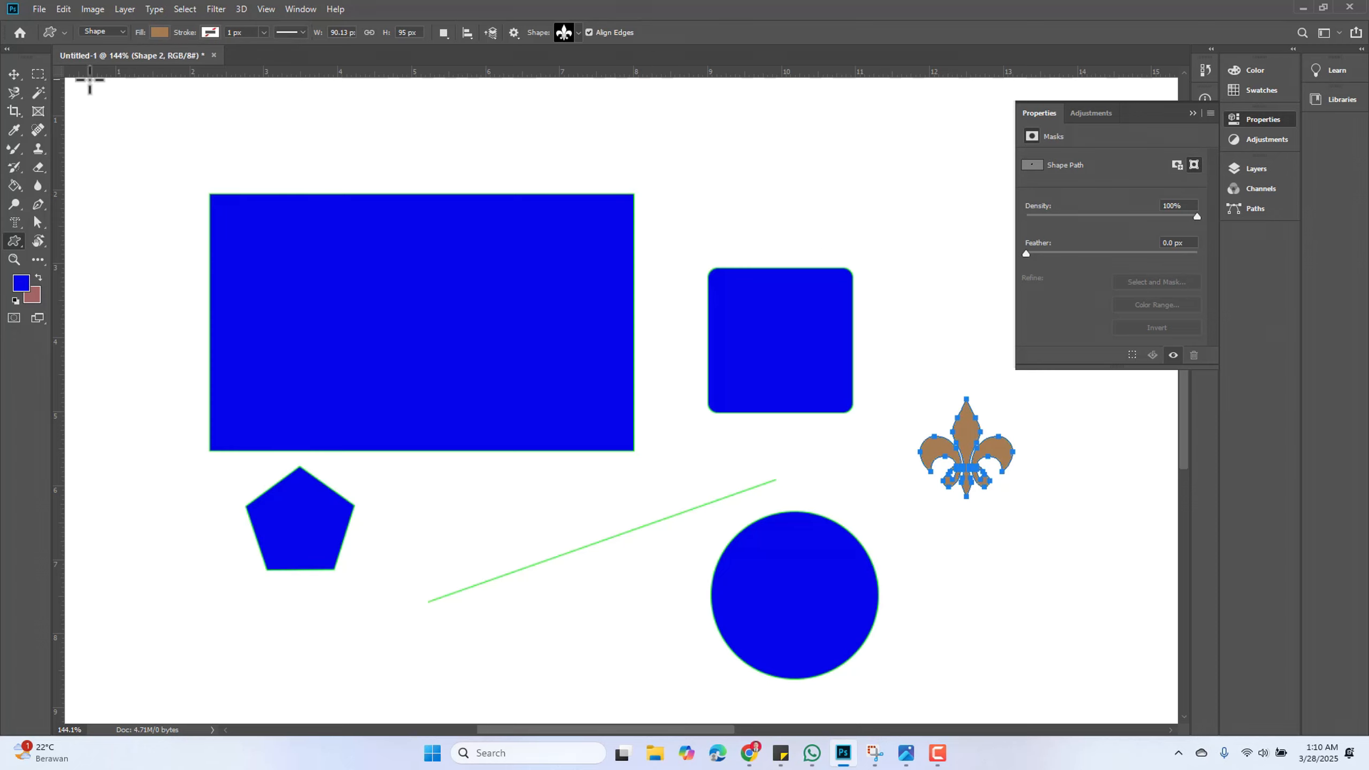
Check the Rectangle Tool's path operation options and open the Layers panel
click(14, 74)
click(938, 329)
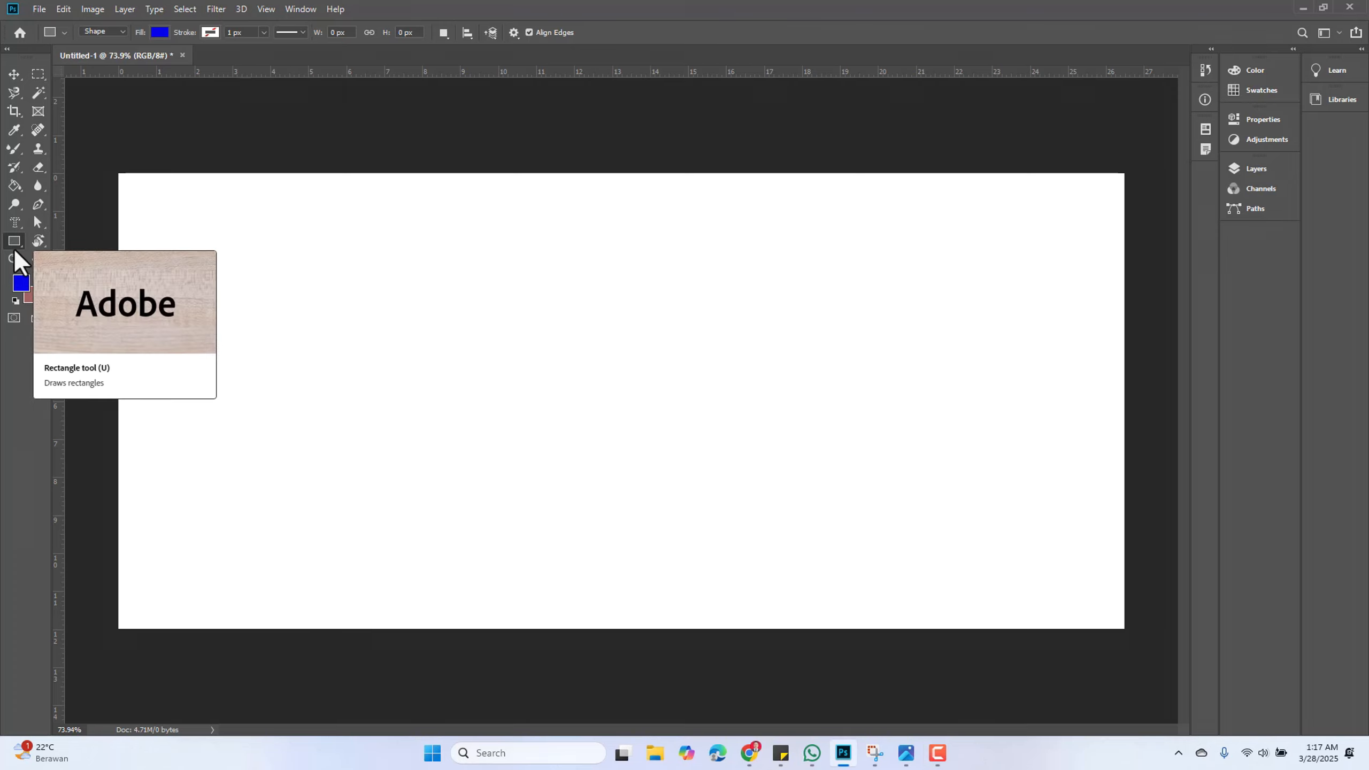
click(440, 33)
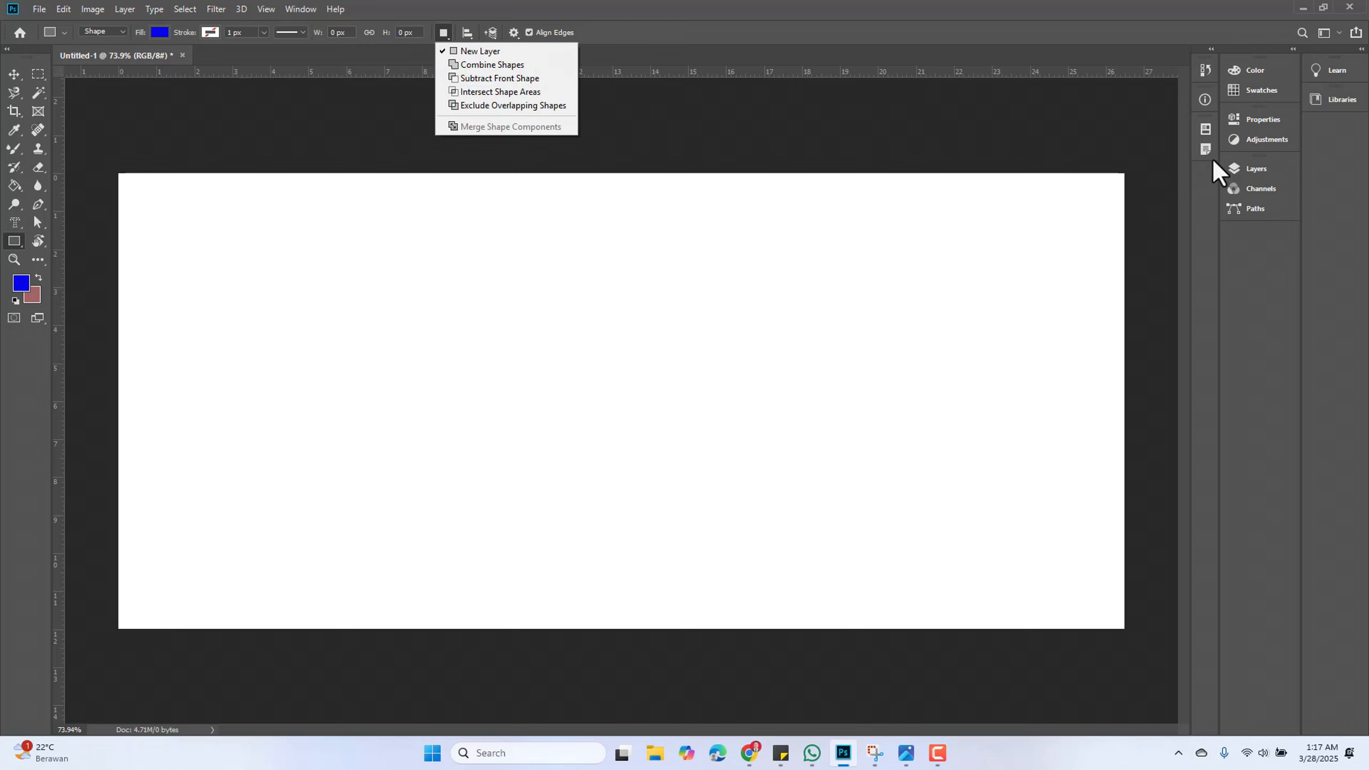
click(1251, 171)
click(1251, 172)
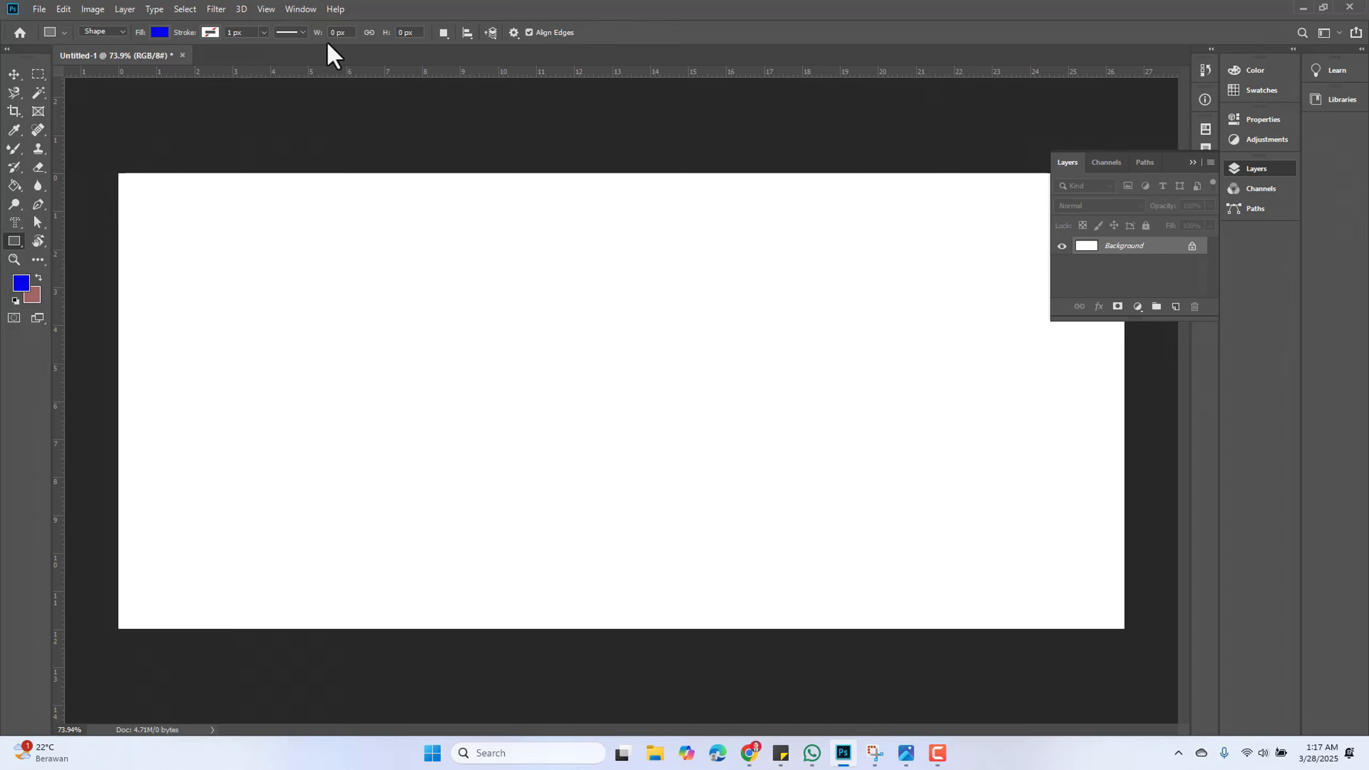
Draw a rectangle about 358 × 227 px on its own new layer in the upper left of the canvas
drag(248, 281, 436, 402)
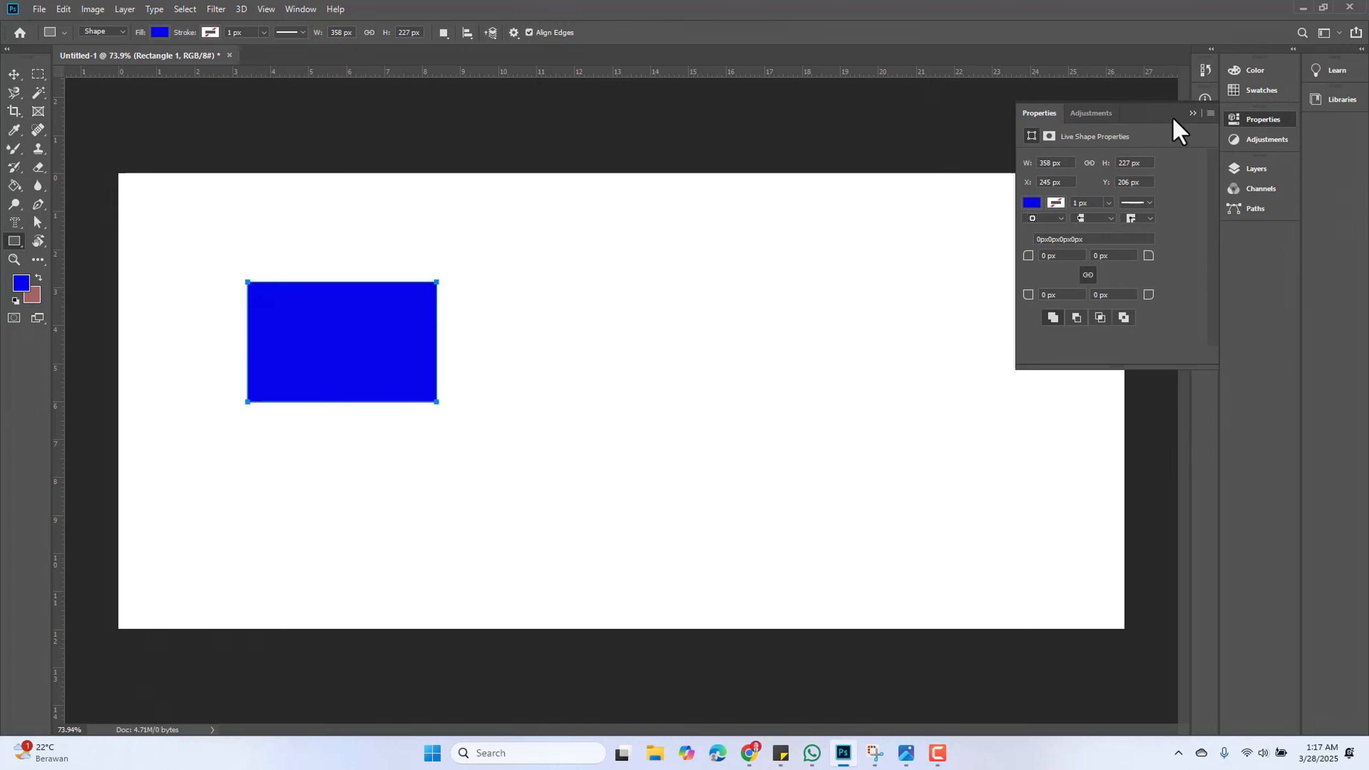
click(1193, 112)
click(1245, 171)
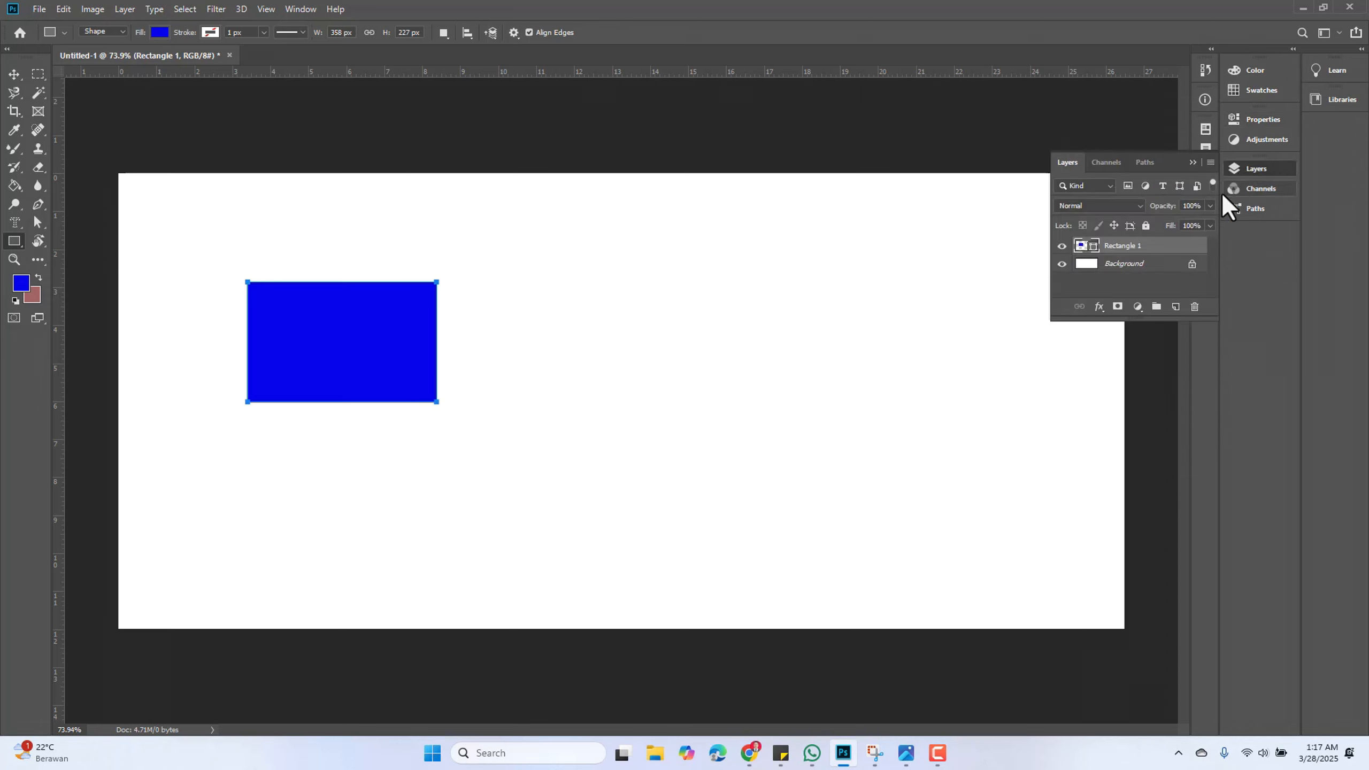
Draw a second square about 289 × 283 px as a new layer and move it to overlap the first rectangle
drag(595, 284, 748, 434)
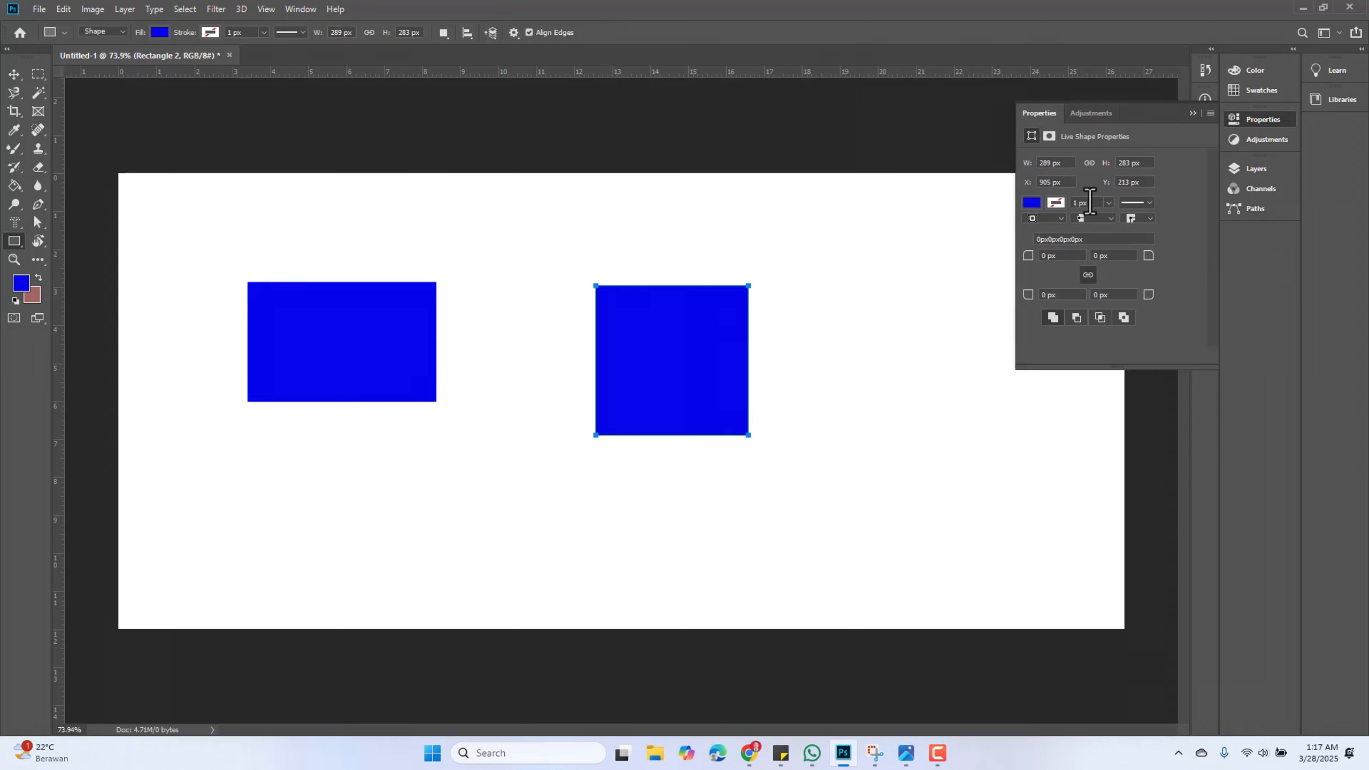
click(1192, 113)
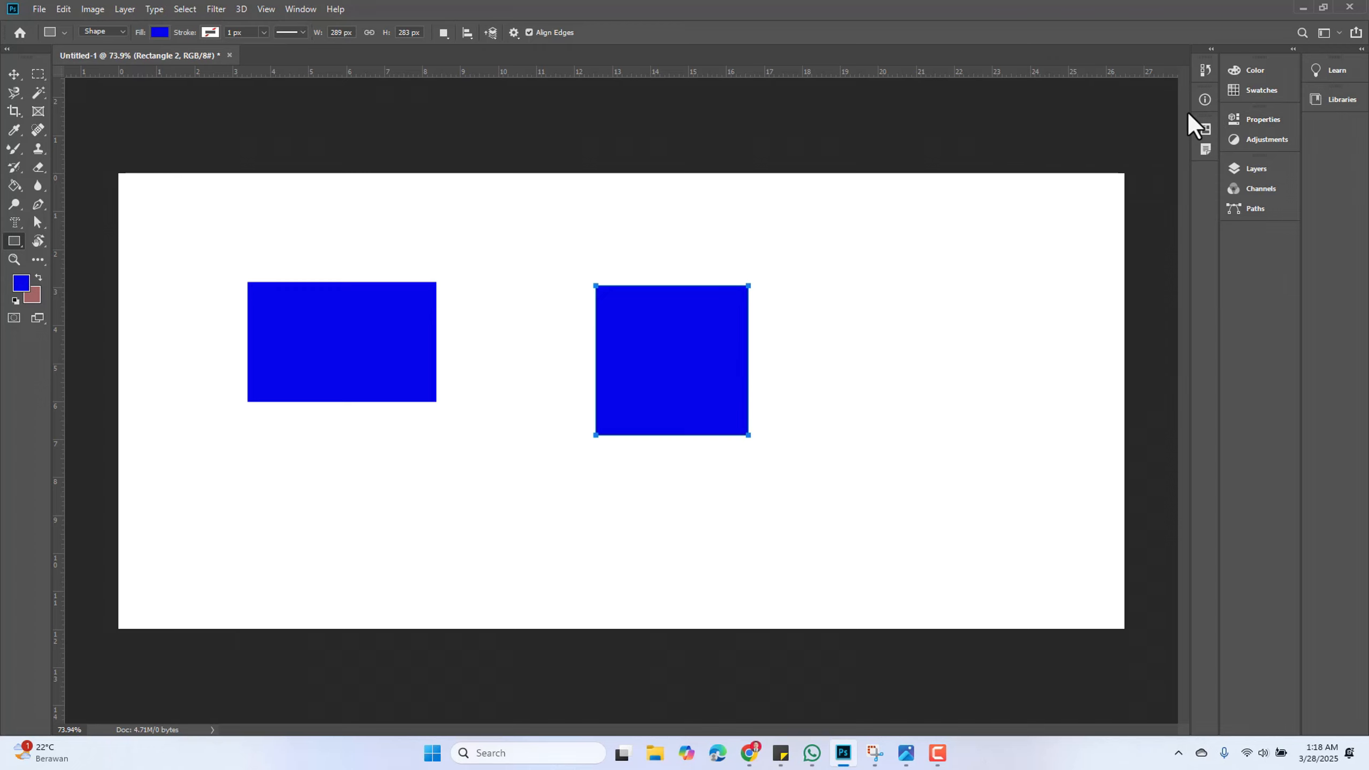
click(1260, 173)
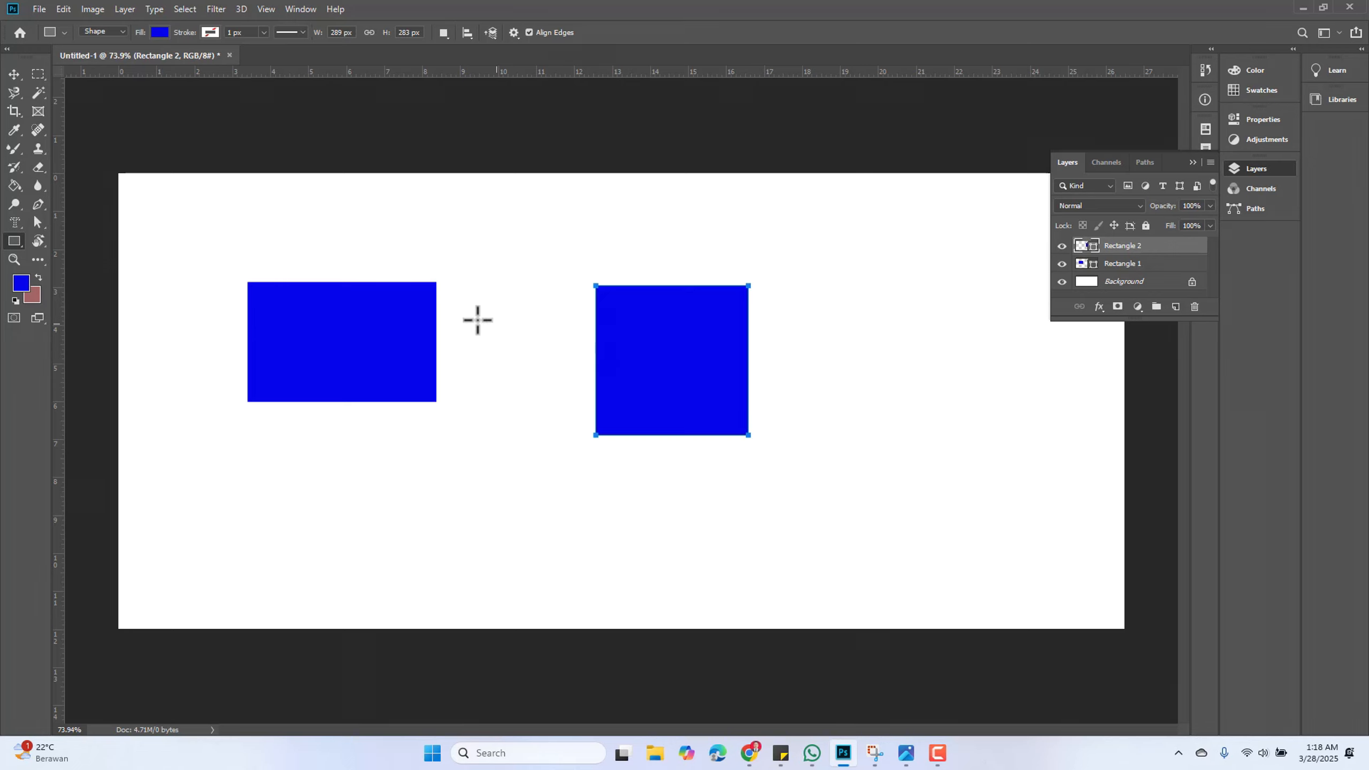
click(14, 74)
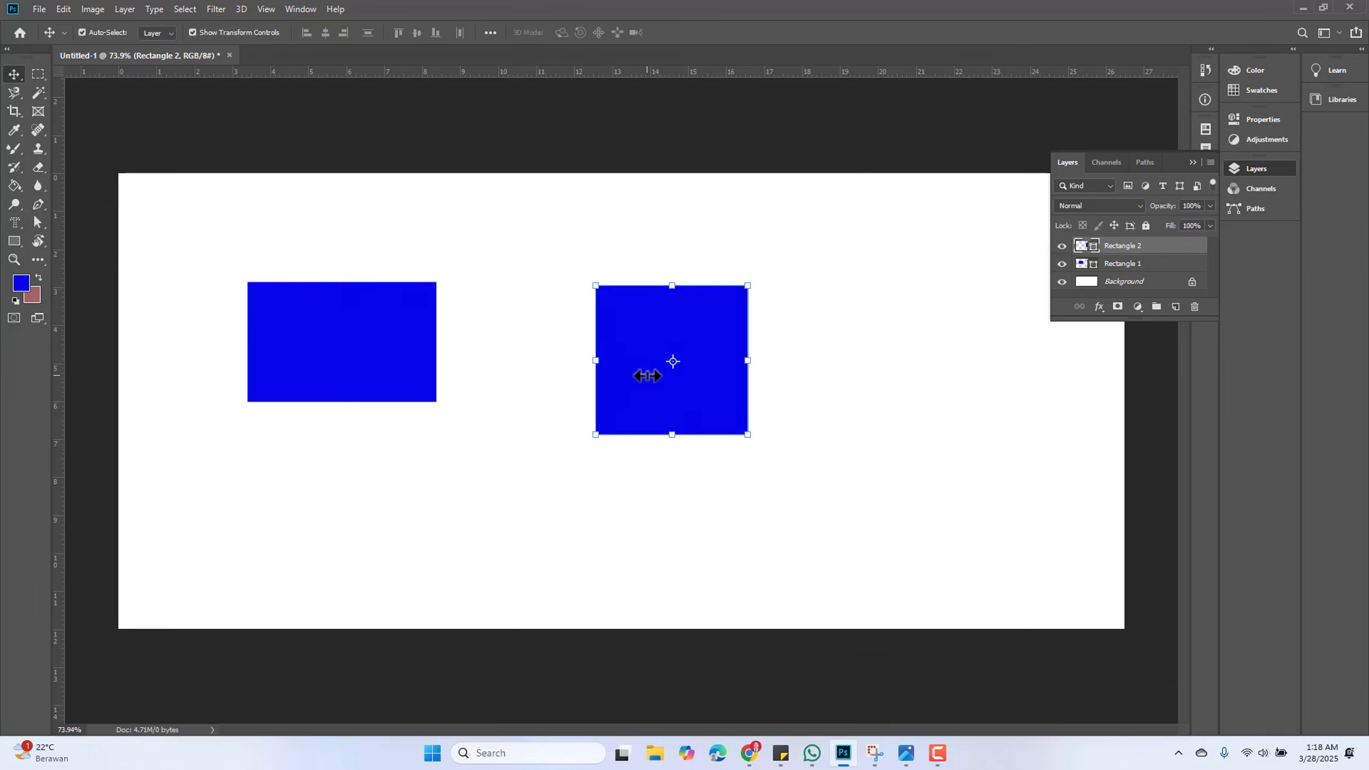
drag(638, 369, 471, 360)
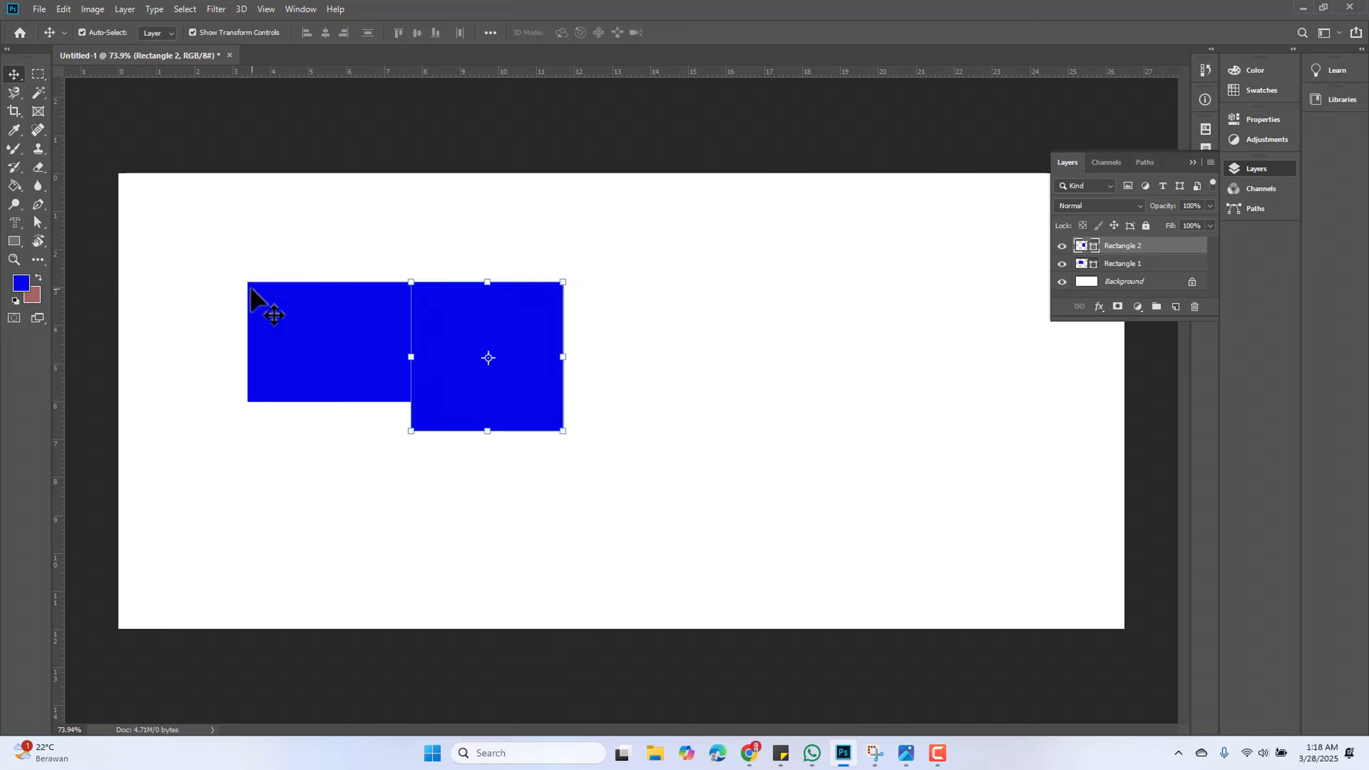
Select both rectangle layers and delete them
drag(188, 245, 651, 526)
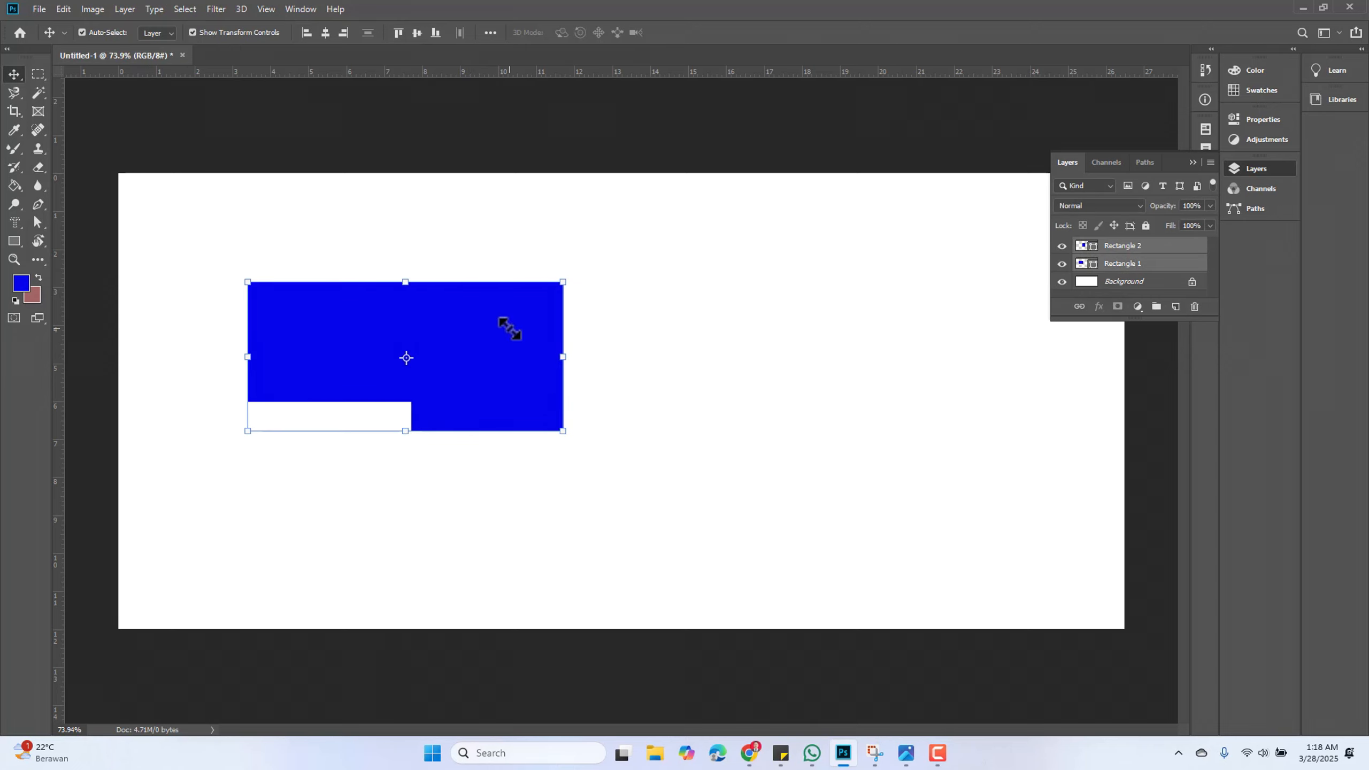
click(725, 372)
click(360, 306)
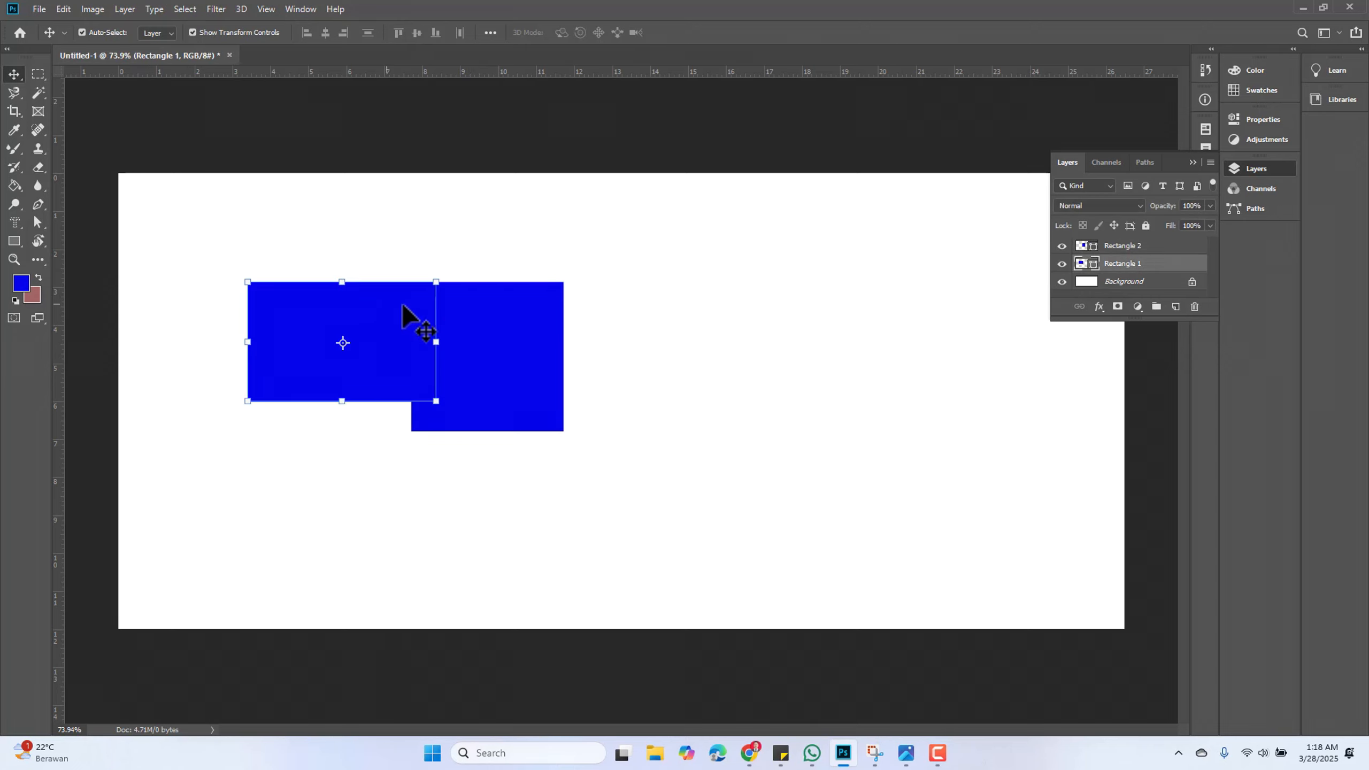
shift+click(526, 341)
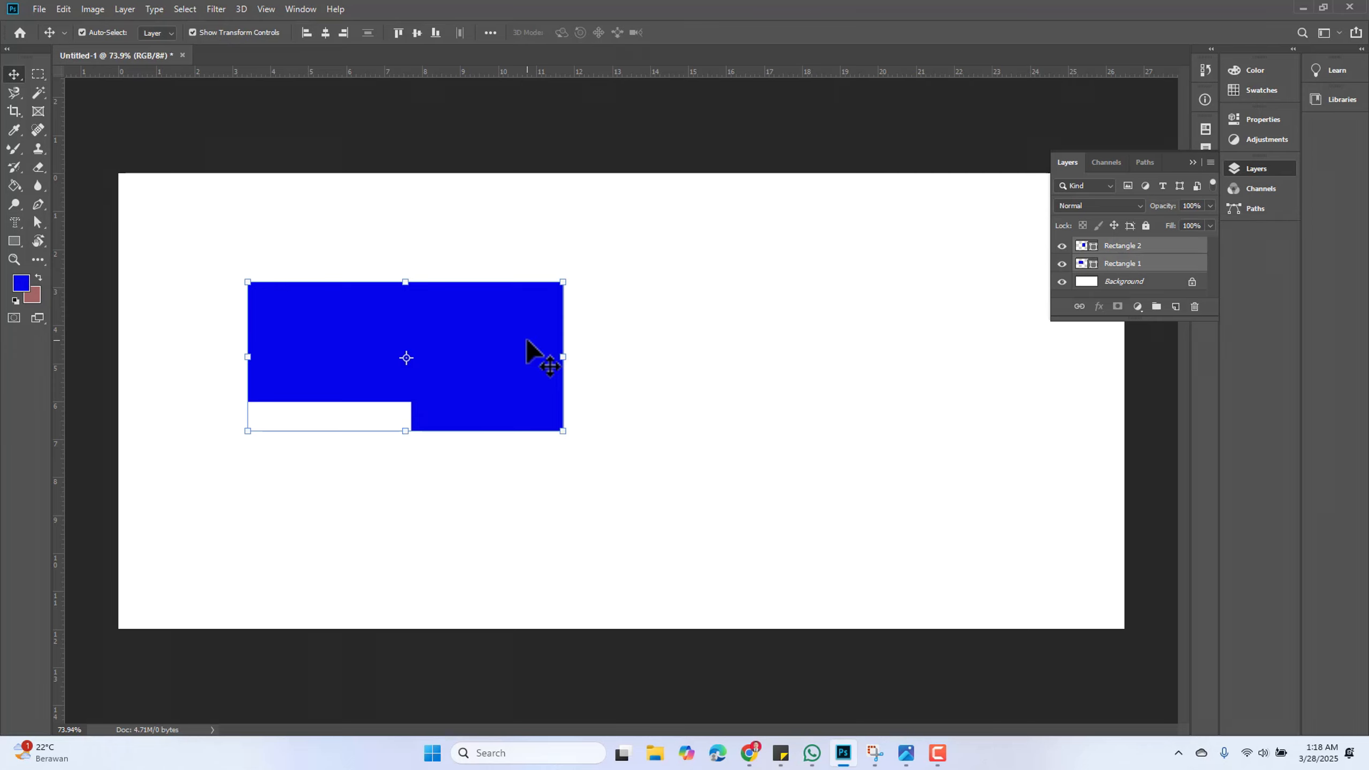
key(Delete)
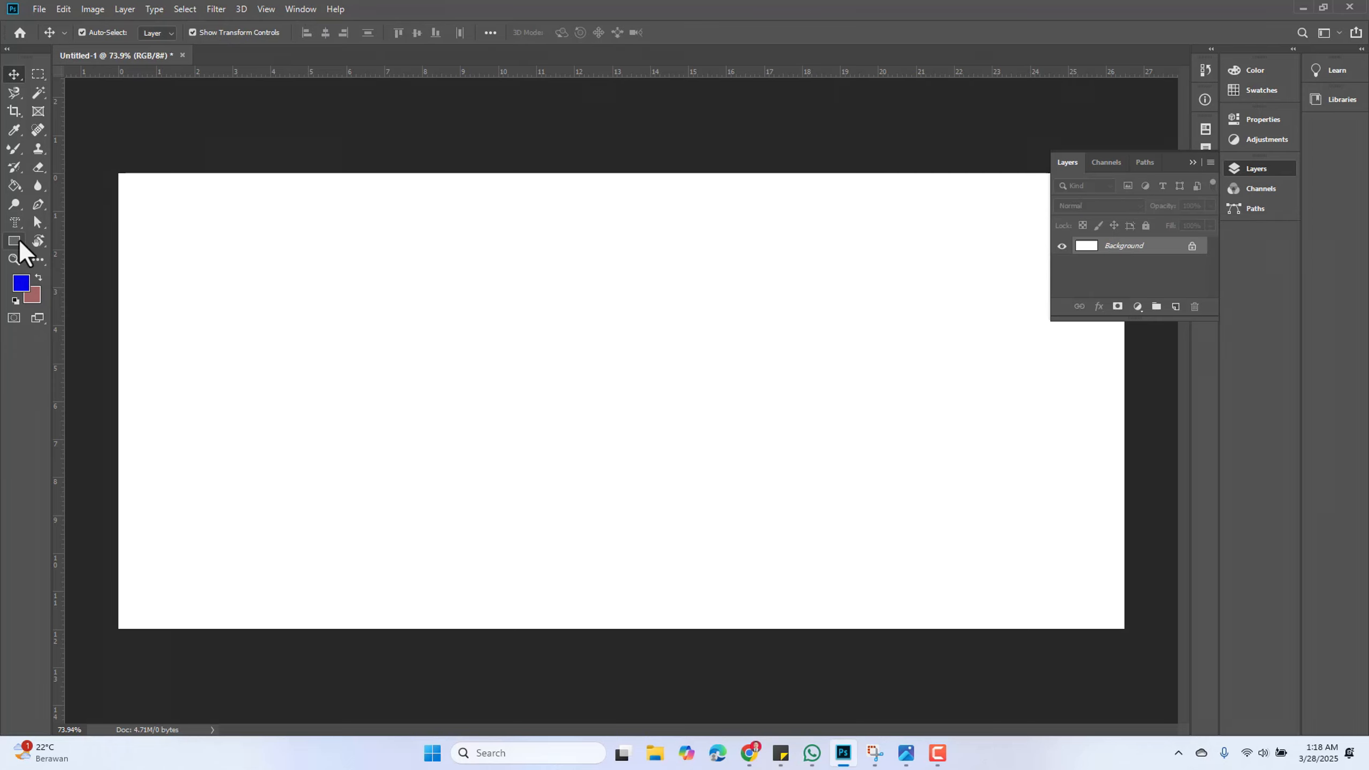
Set the path operation to Combine Shapes and draw two overlapping squares about 316 × 285 and 308 × 302 px on one layer
click(16, 242)
click(444, 34)
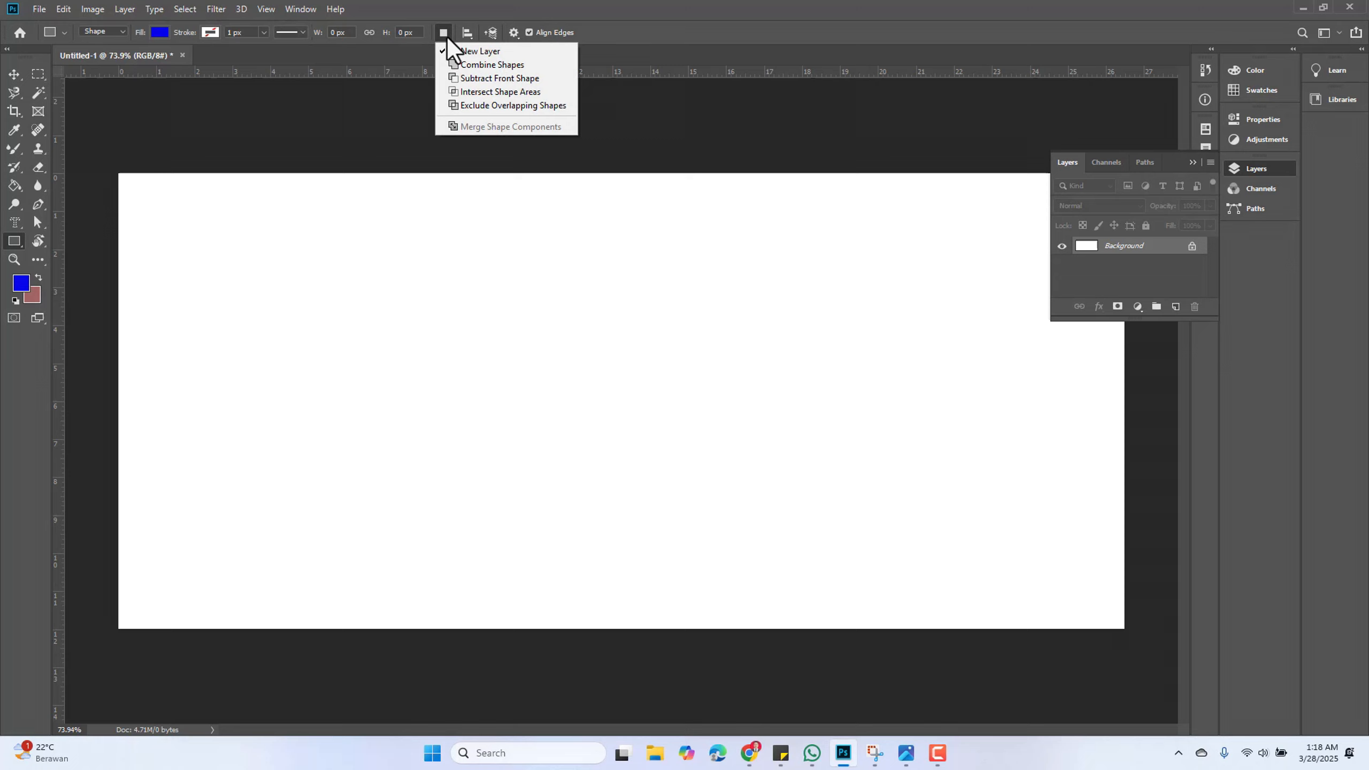
click(471, 66)
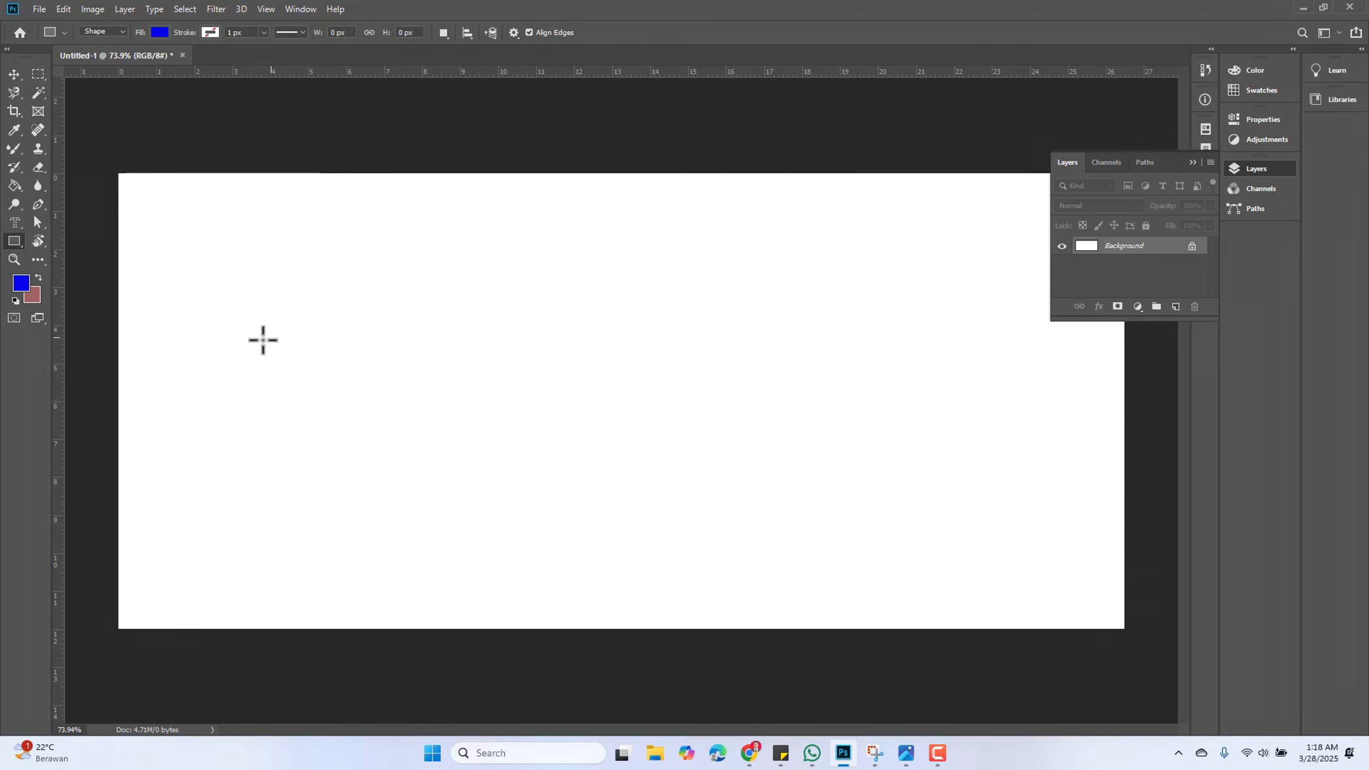
drag(296, 233, 464, 383)
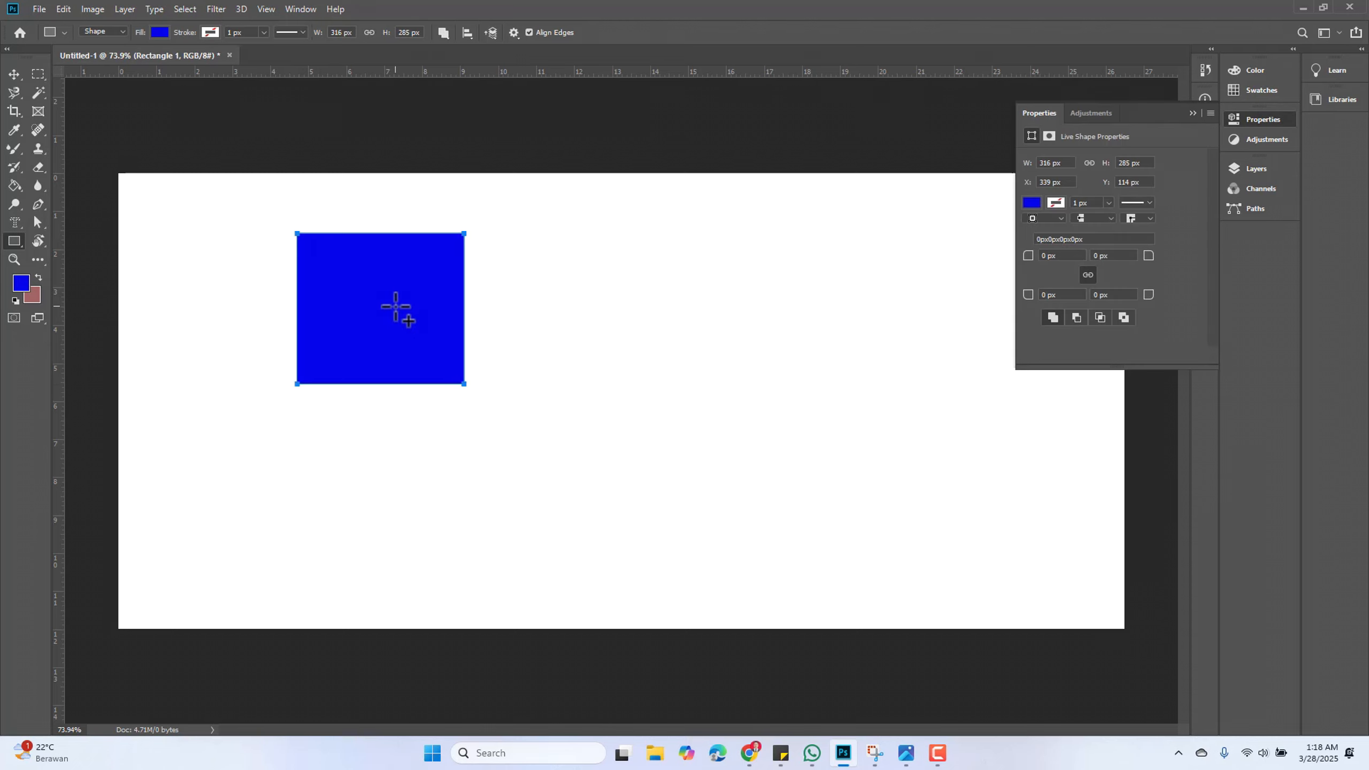
drag(395, 305, 557, 465)
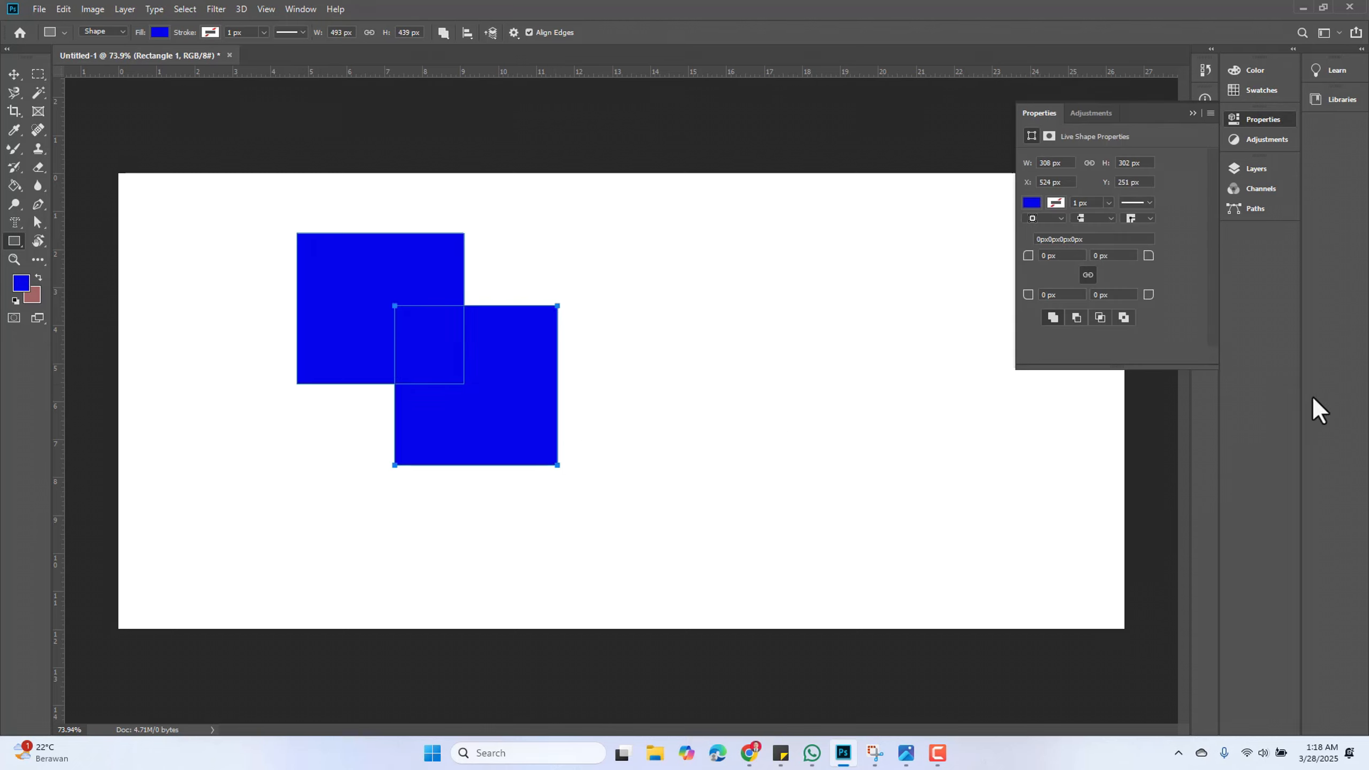
click(1192, 114)
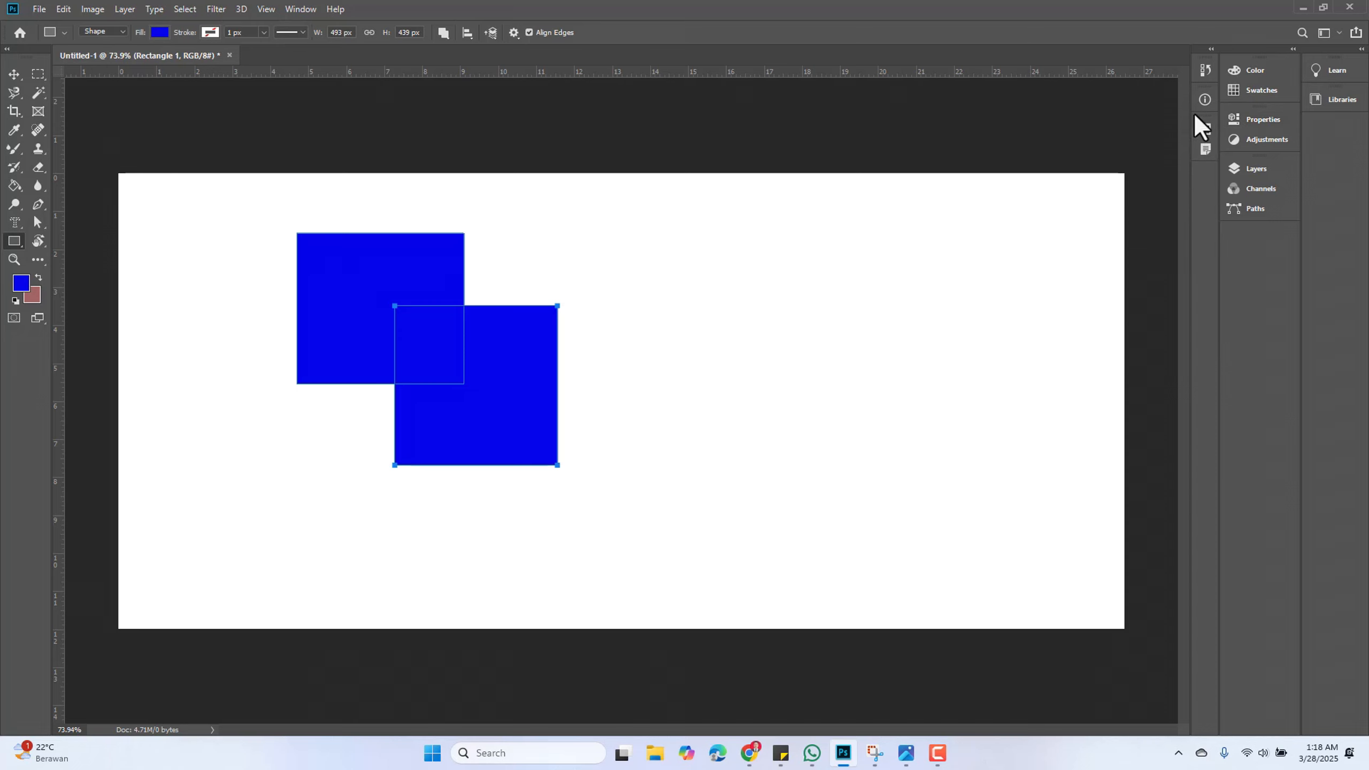
click(1242, 173)
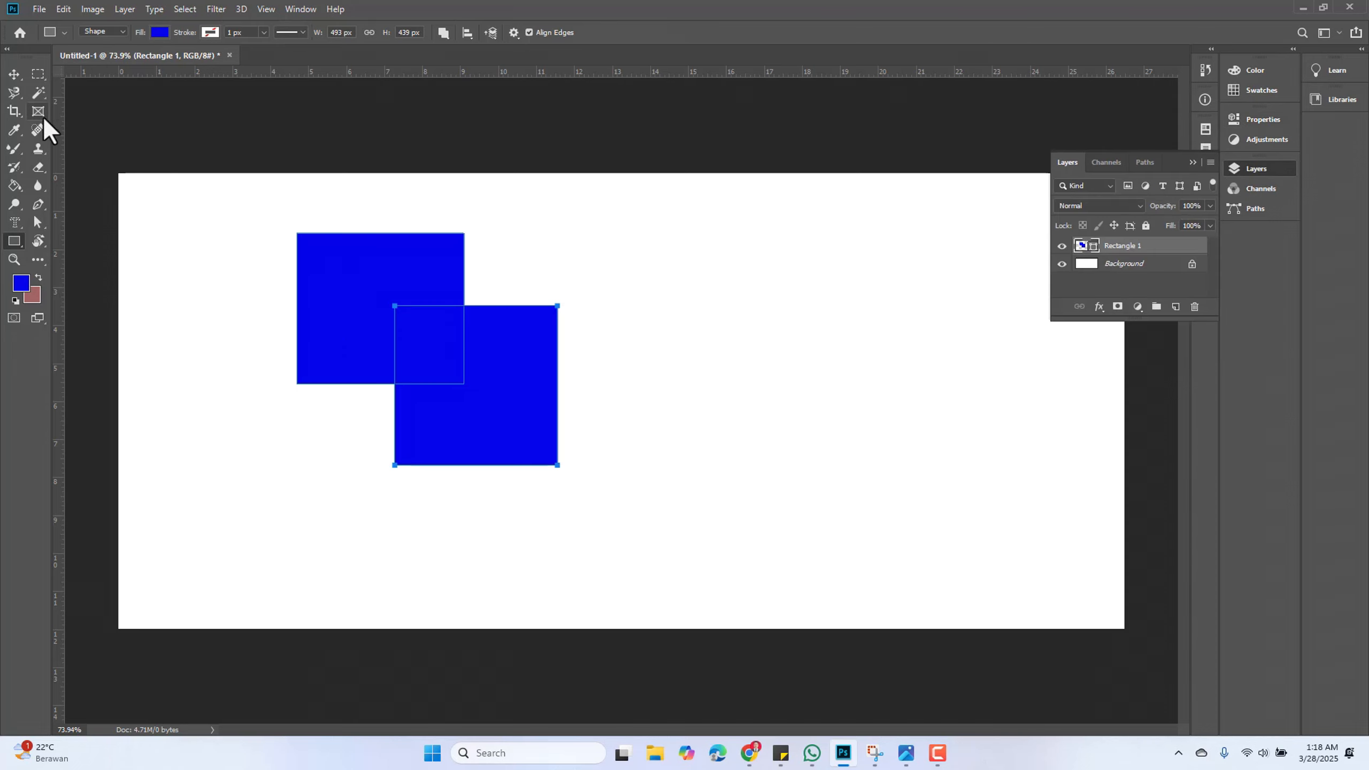
Move the combined two-square shape to the right with the Move Tool, then delete its layer
click(13, 74)
click(647, 294)
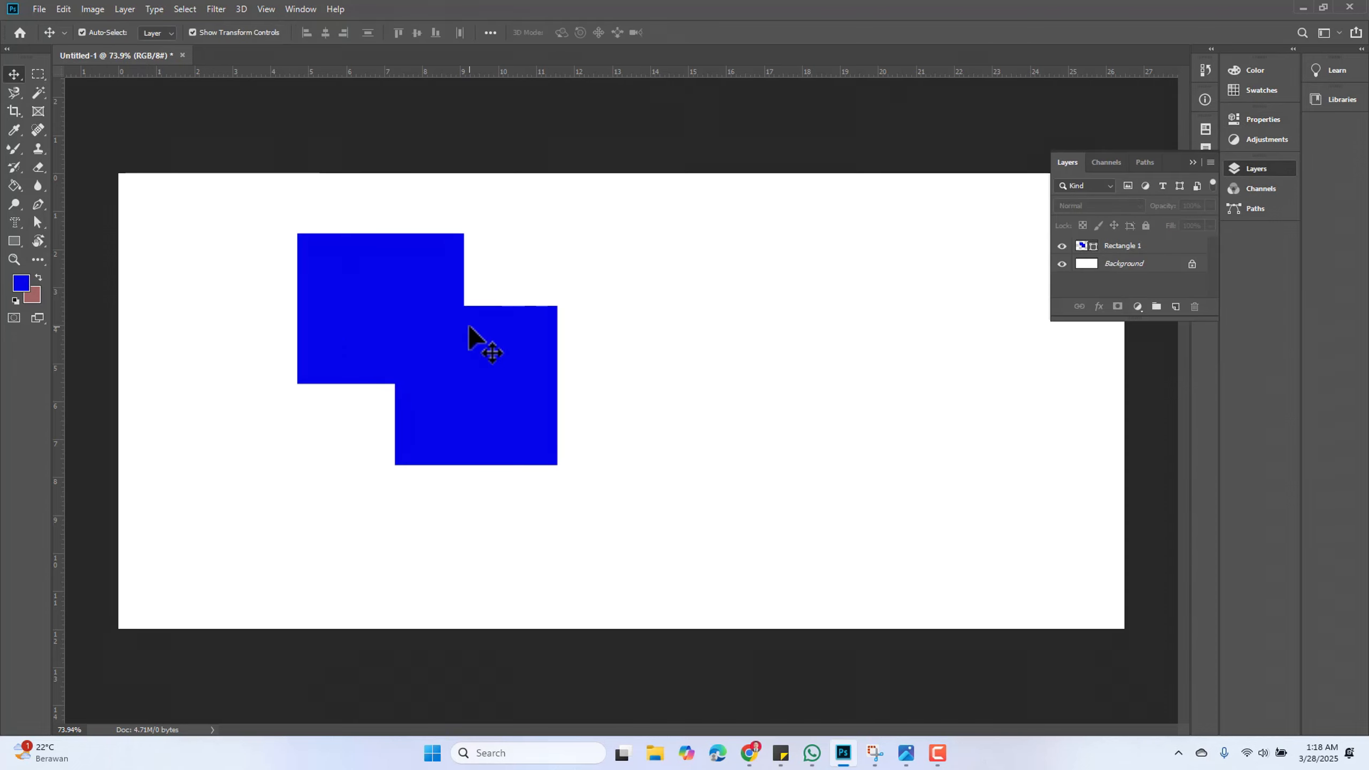
drag(474, 337, 638, 328)
drag(692, 419, 616, 449)
click(763, 422)
drag(475, 377, 451, 410)
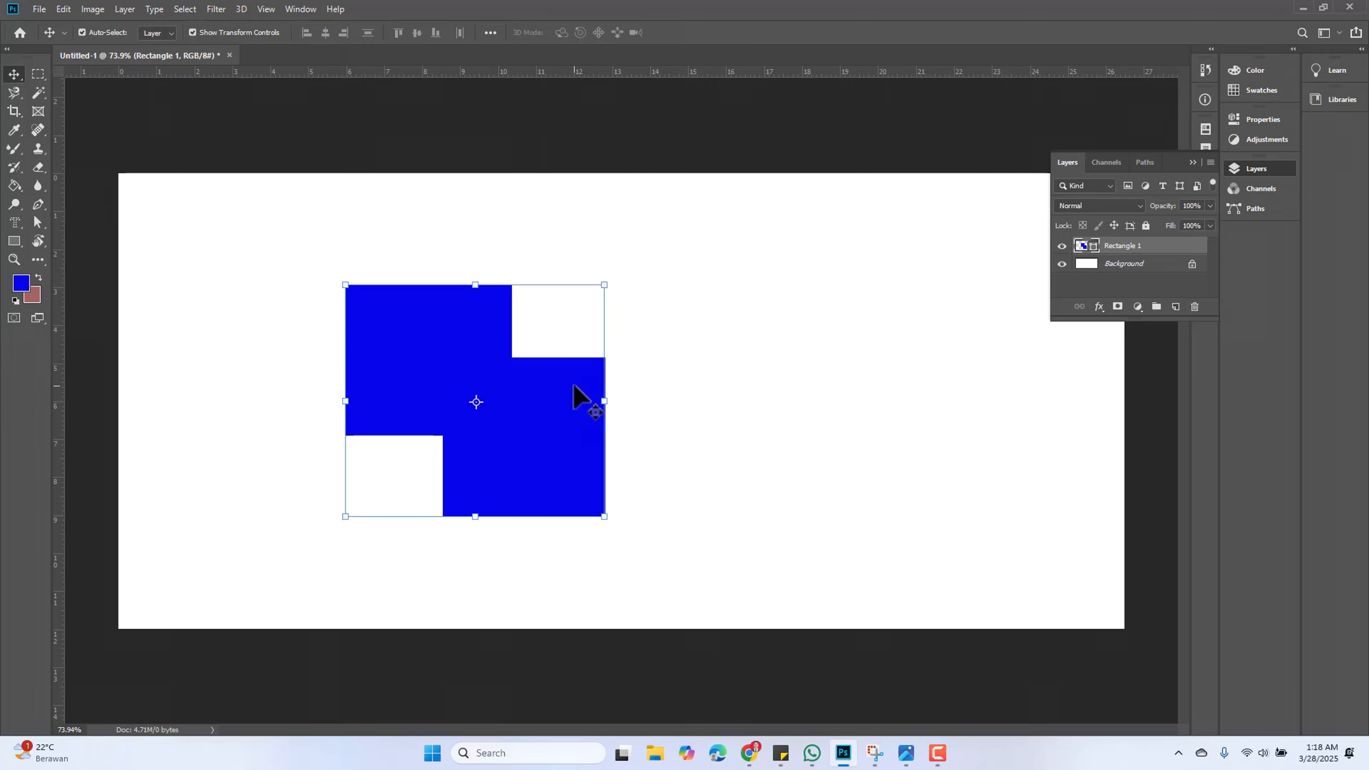
key(Delete)
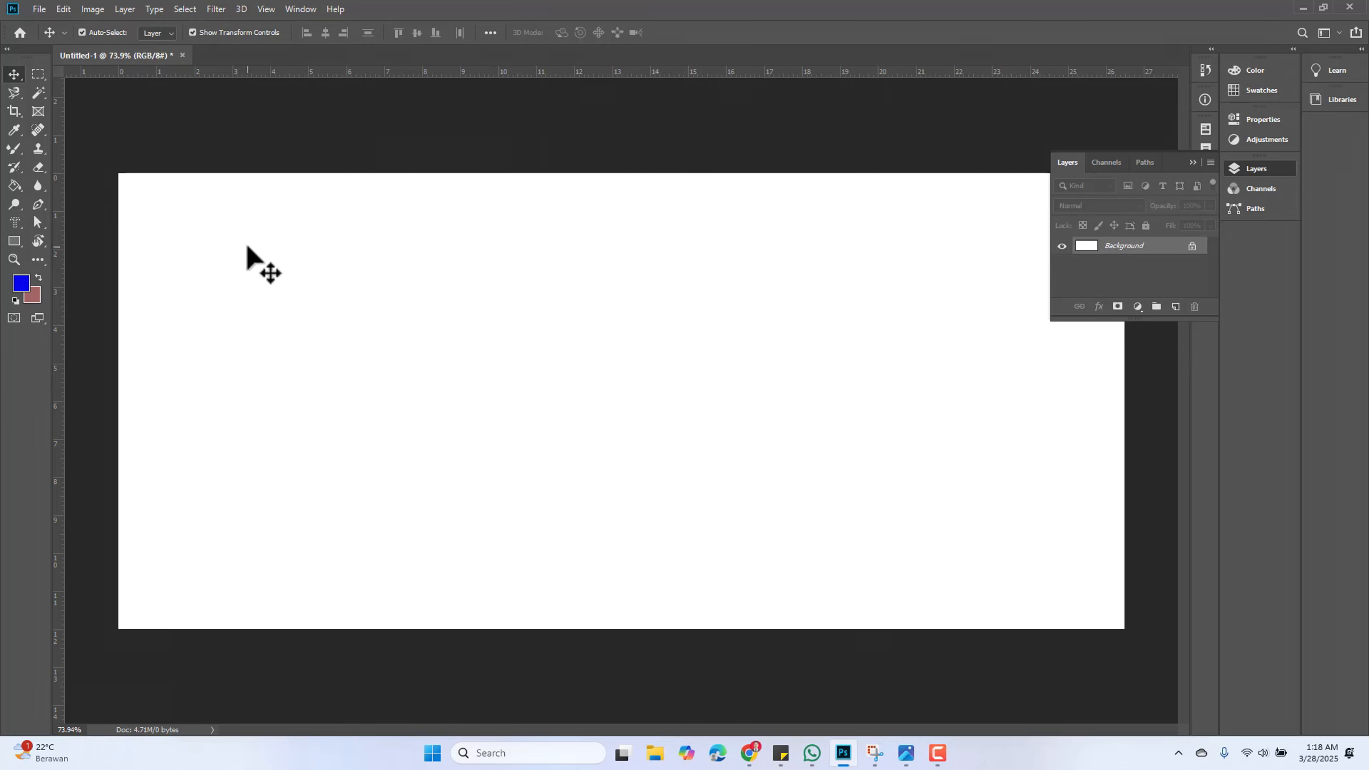
Draw a tall rectangle about 362 × 451 px and an overlapping wide rectangle about 430 × 198 px on separate layers
click(18, 241)
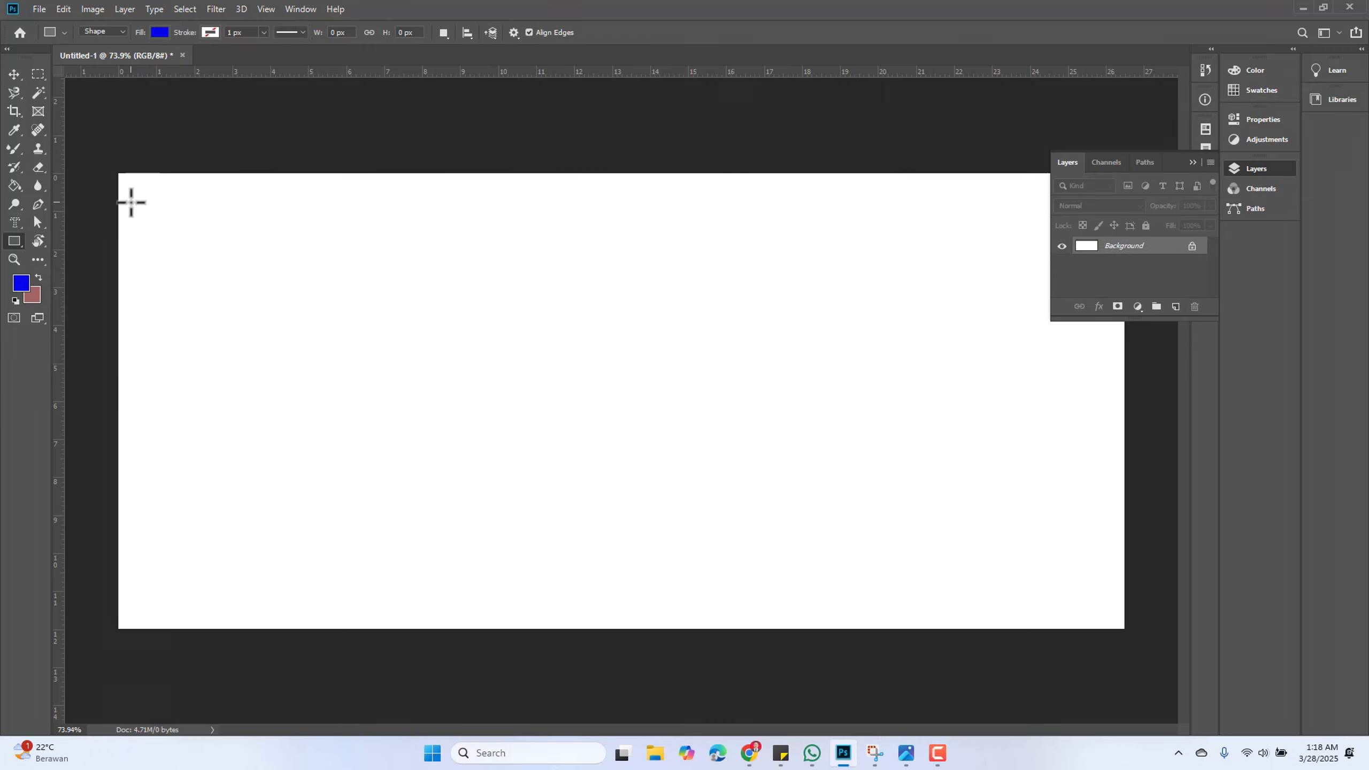
click(438, 32)
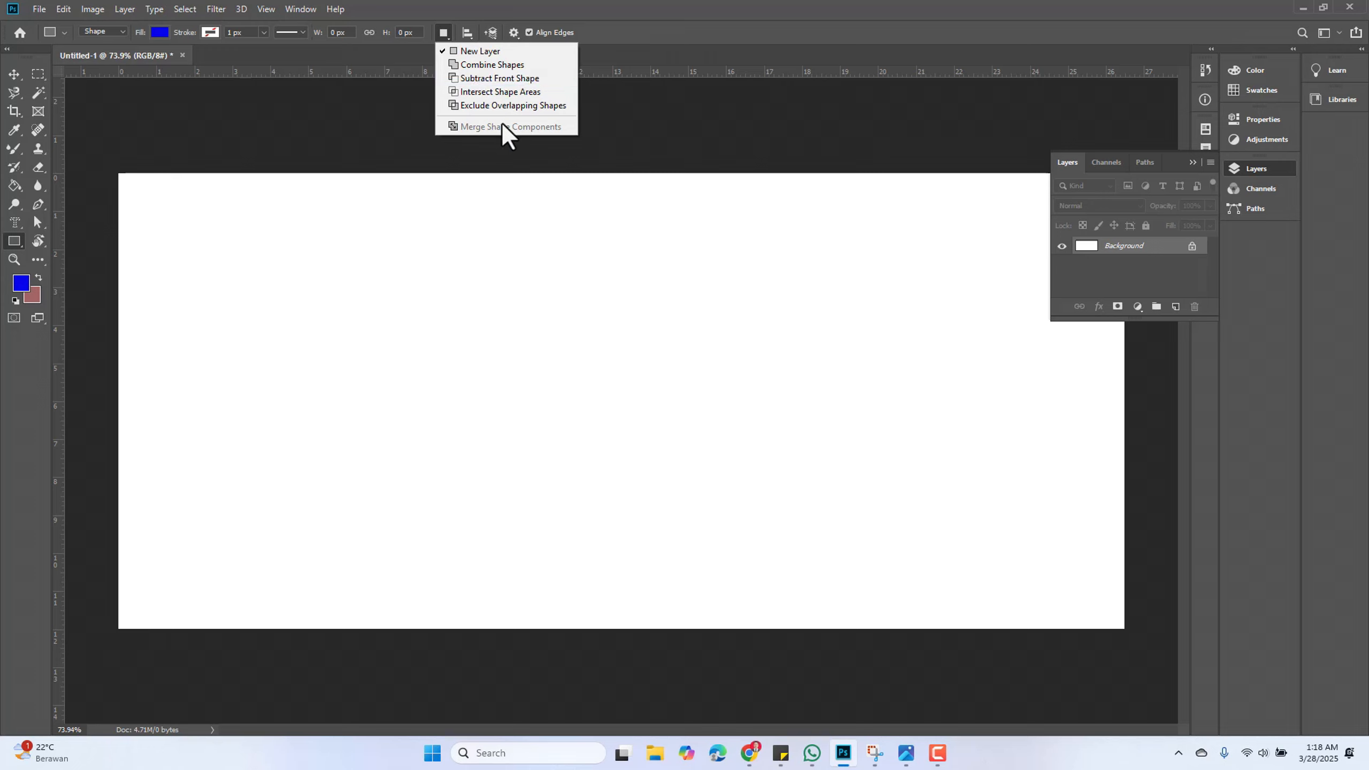
click(327, 249)
drag(314, 248, 505, 486)
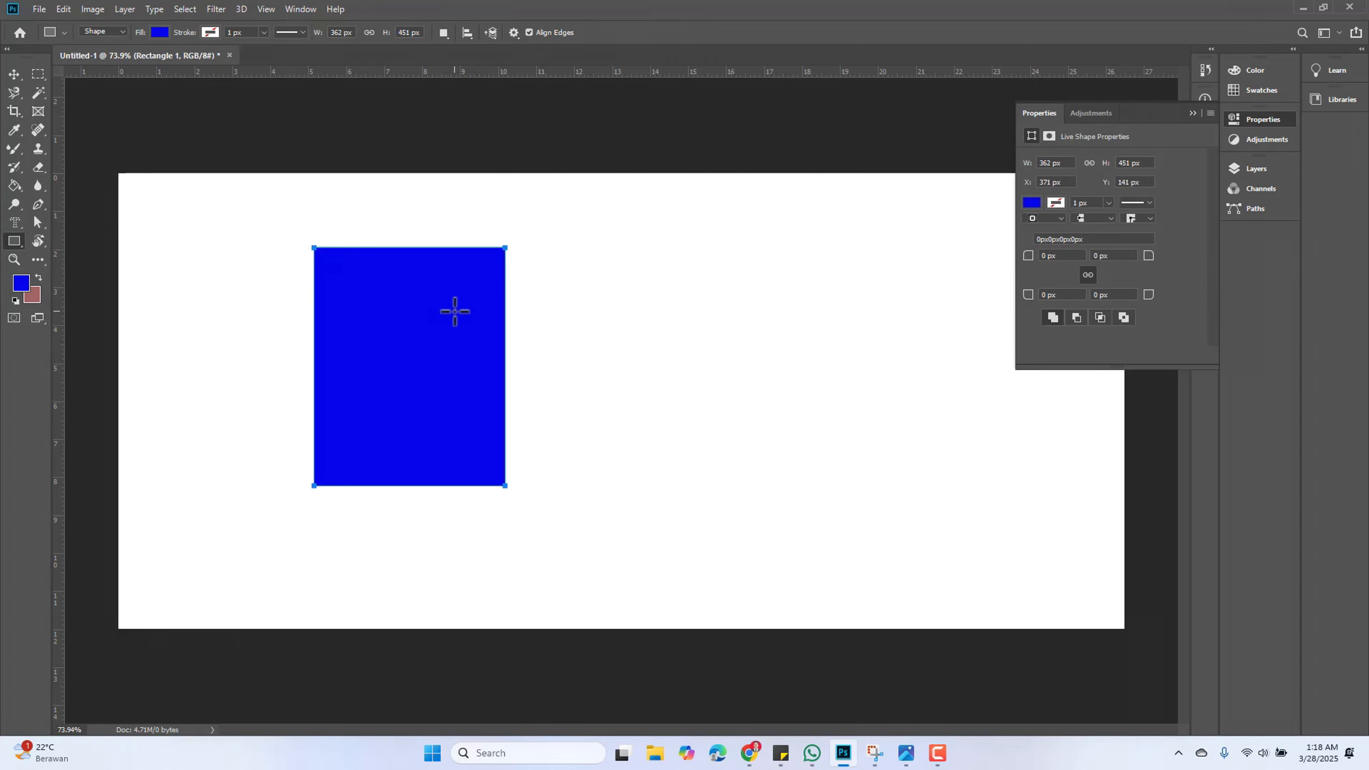
drag(454, 311, 681, 415)
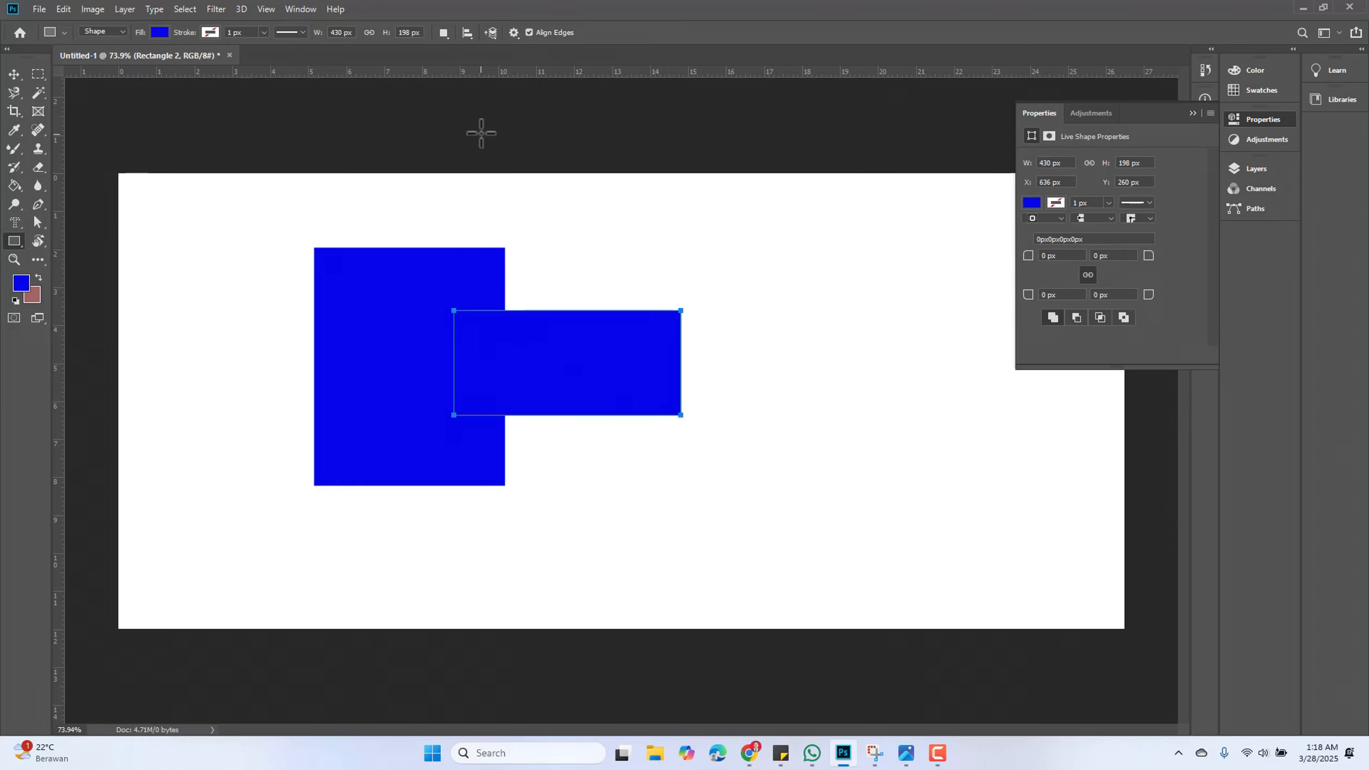
Select both rectangle layers together with the Move Tool
click(14, 74)
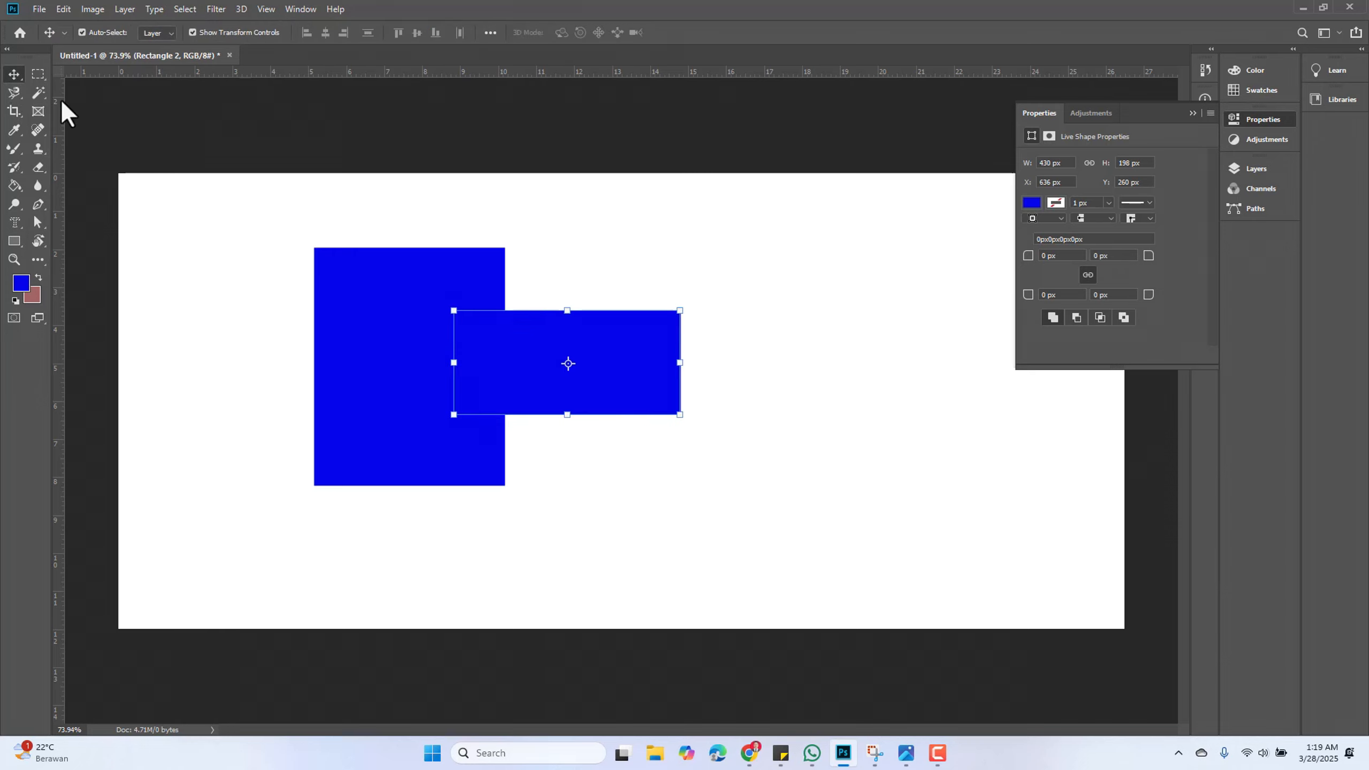
click(214, 190)
drag(218, 205, 780, 539)
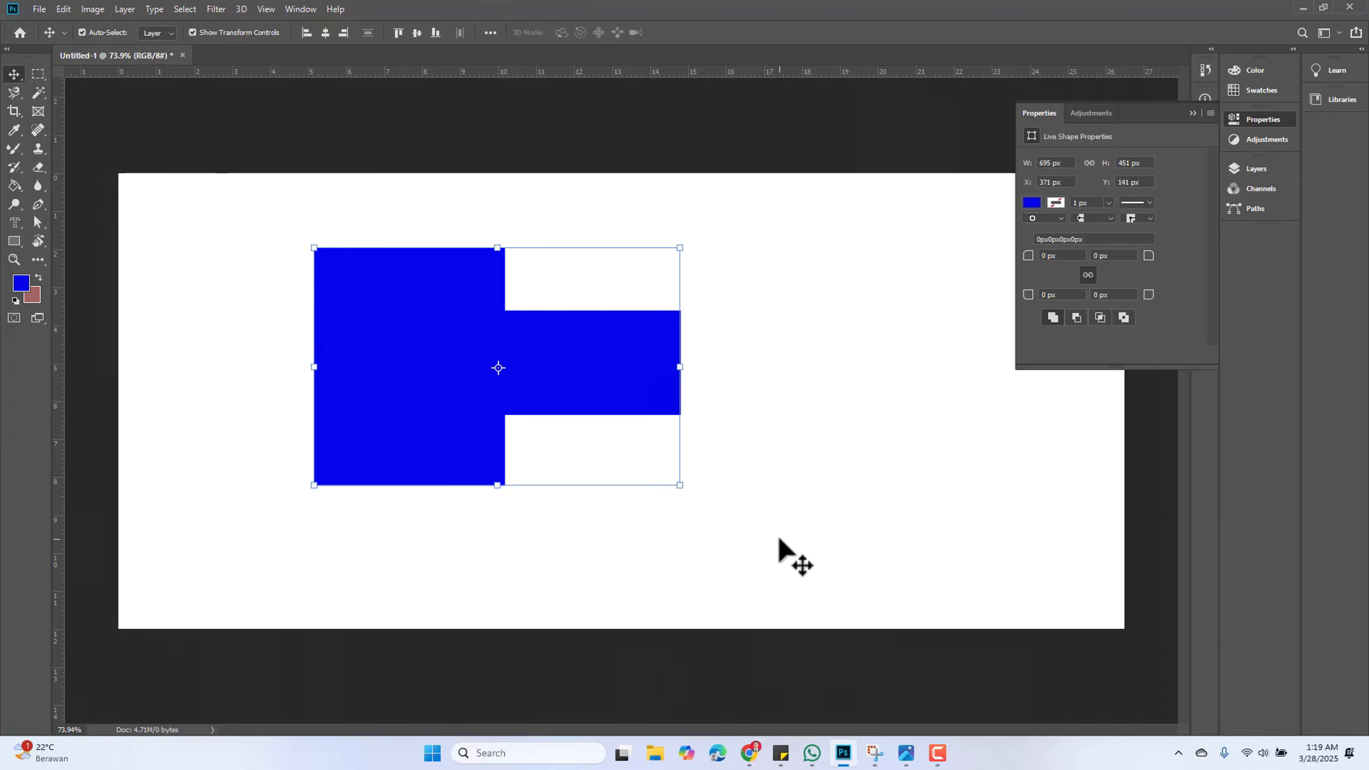
Delete both selected rectangle layers
key(Delete)
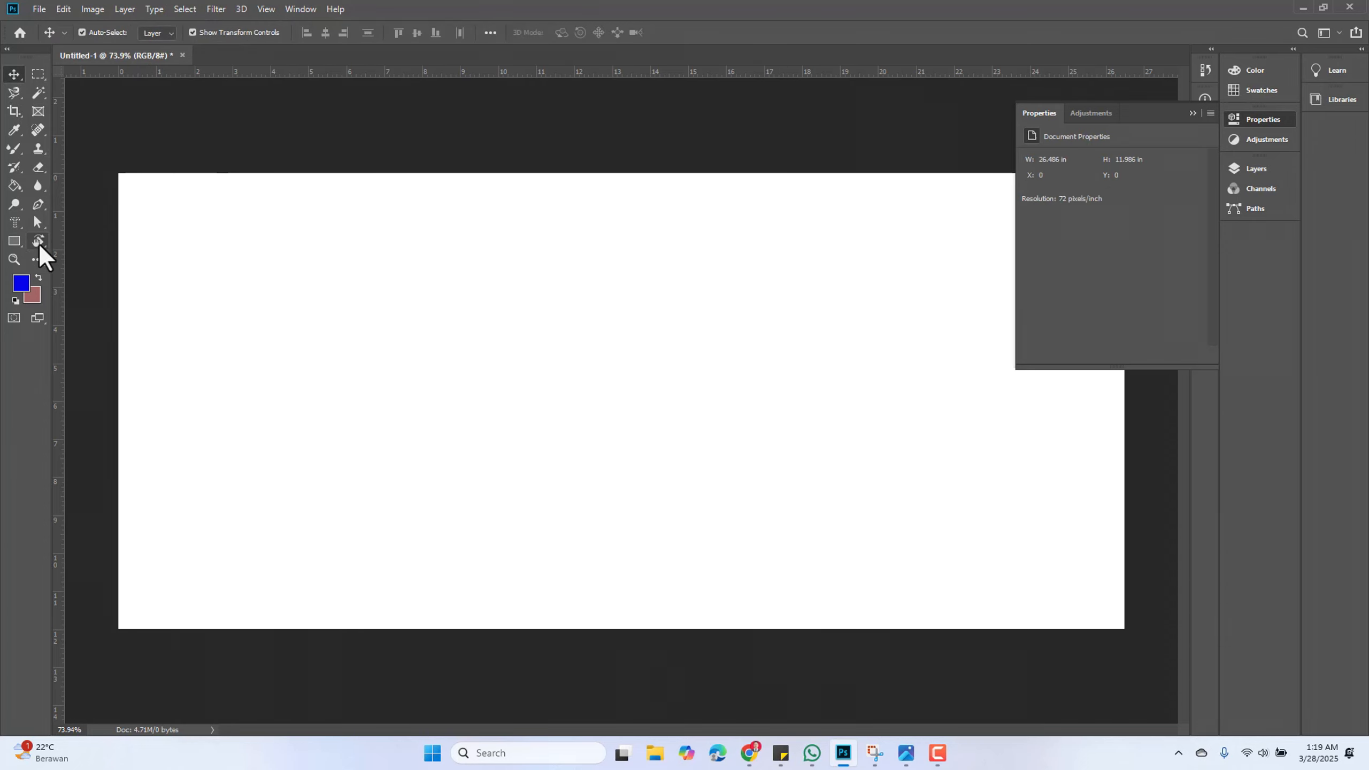
Set the path operation to Subtract Front Shape, draw a rectangle, and subtract an overlapping rectangle about 368 × 174 px from it
click(16, 241)
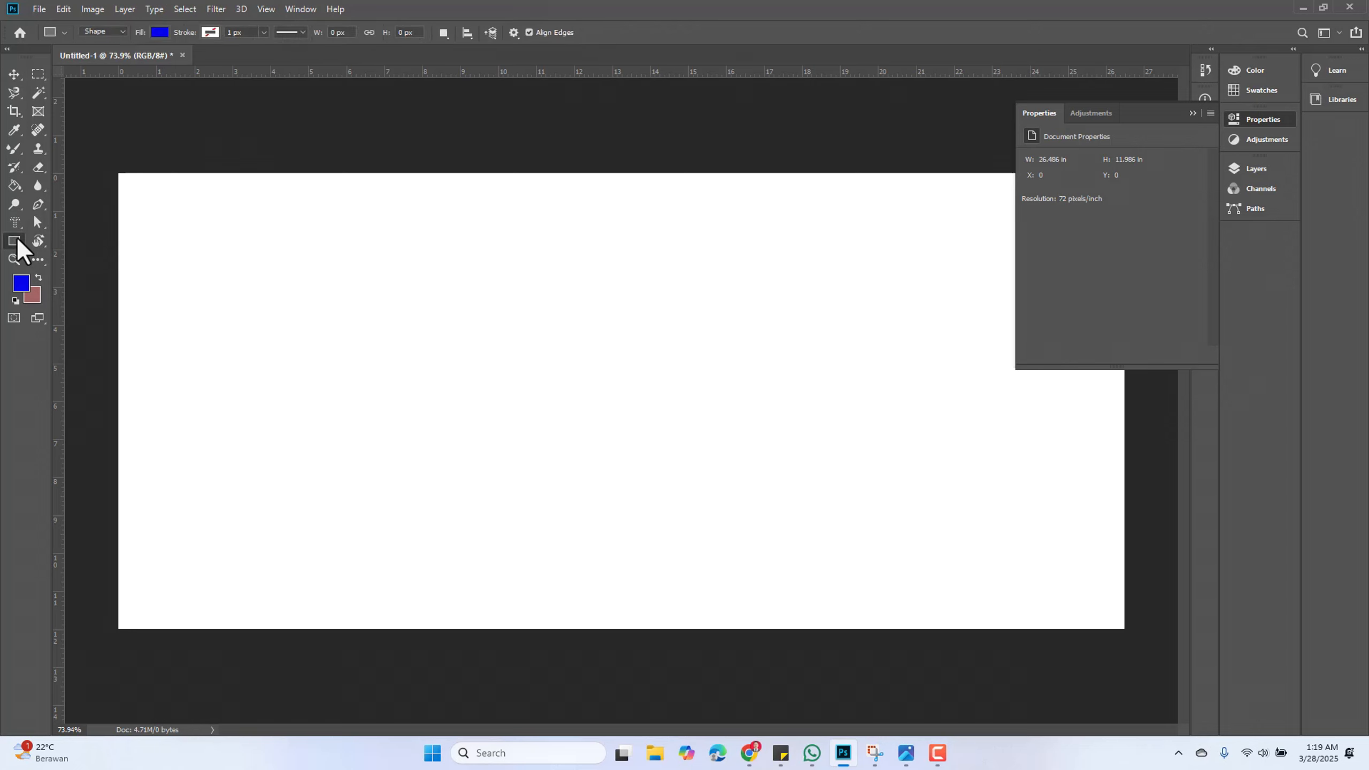
click(441, 33)
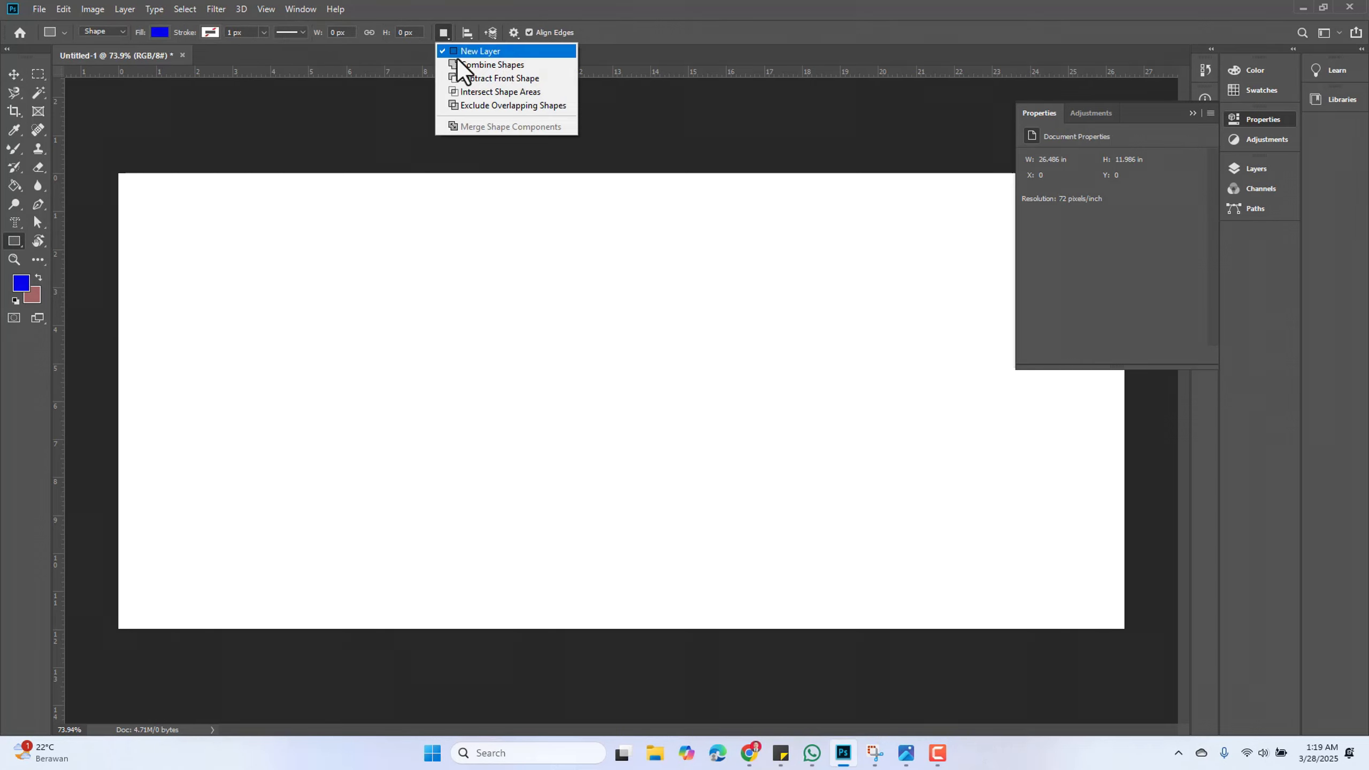
click(499, 82)
drag(307, 288, 554, 467)
drag(497, 334, 692, 426)
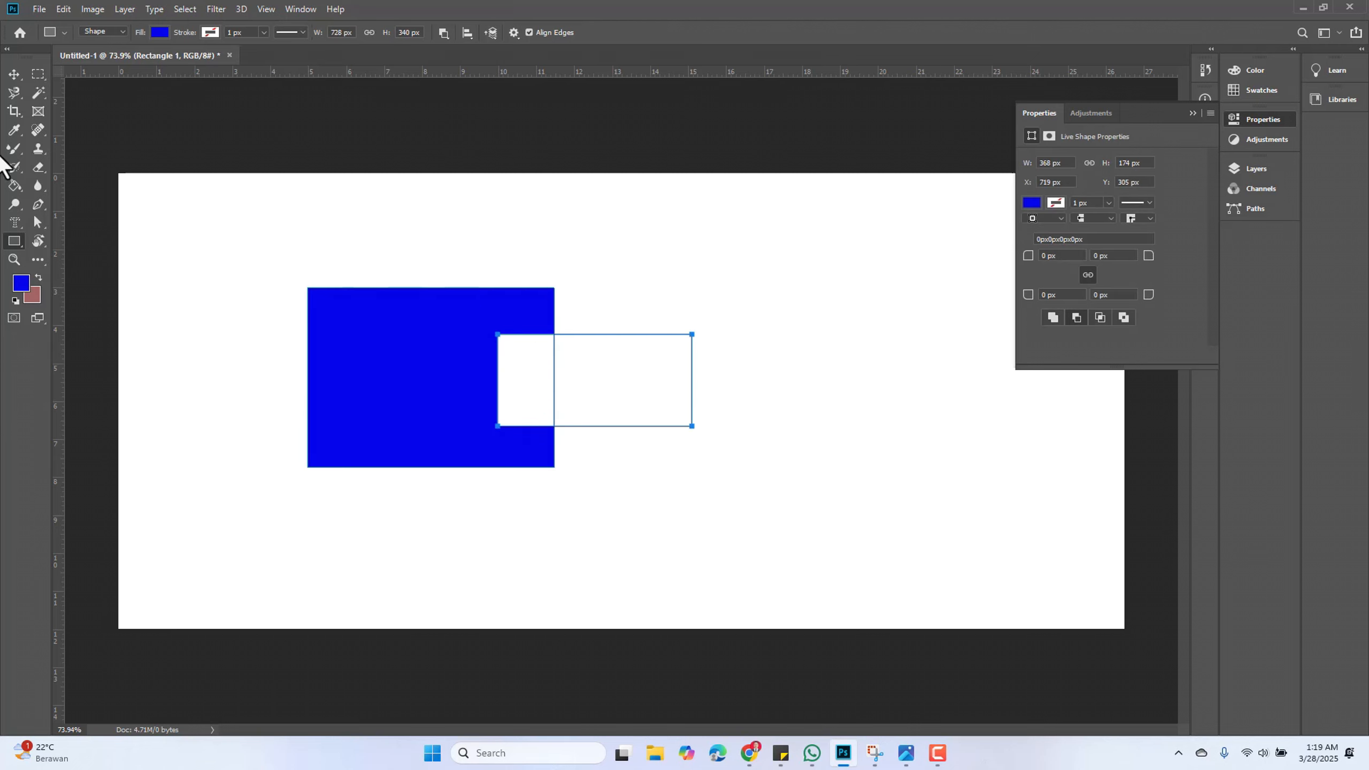
Select the subtracted rectangle shape with the Move Tool and delete its layer
click(13, 77)
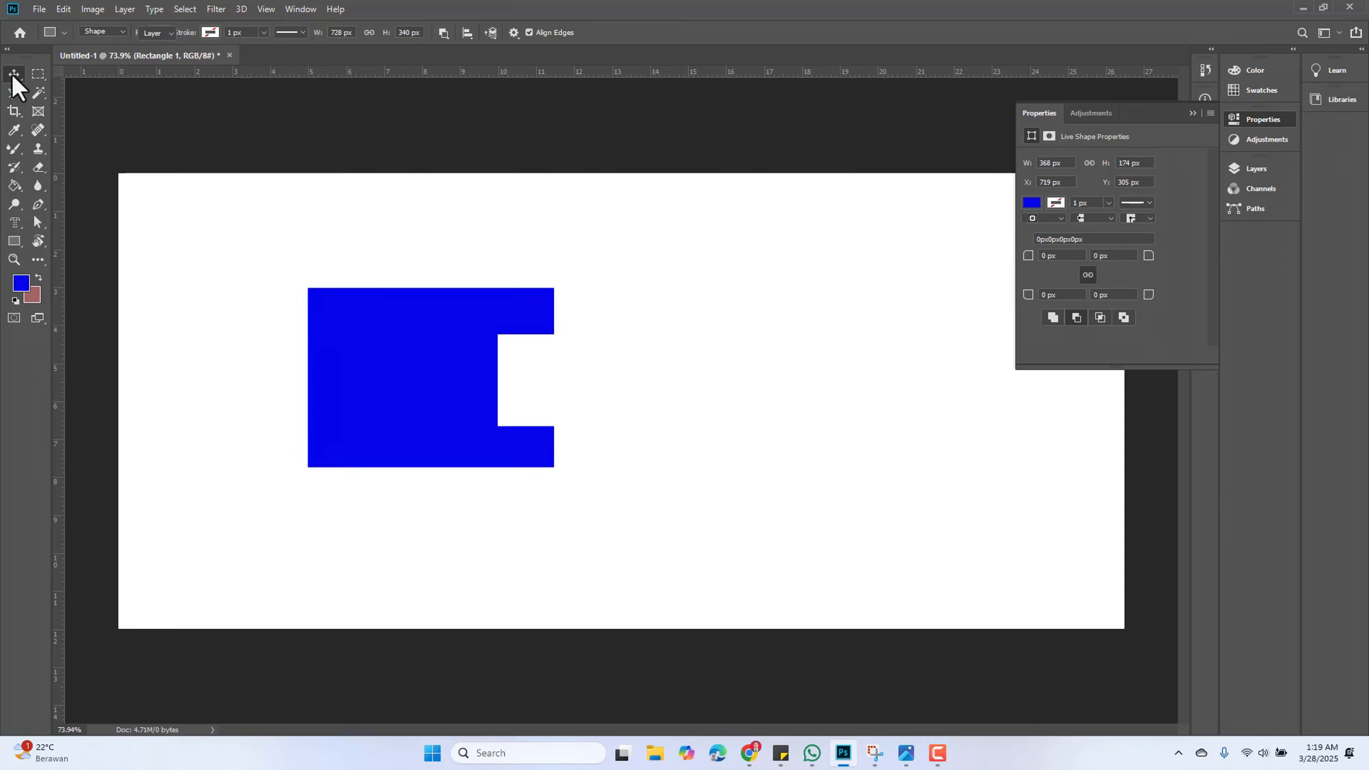
click(261, 227)
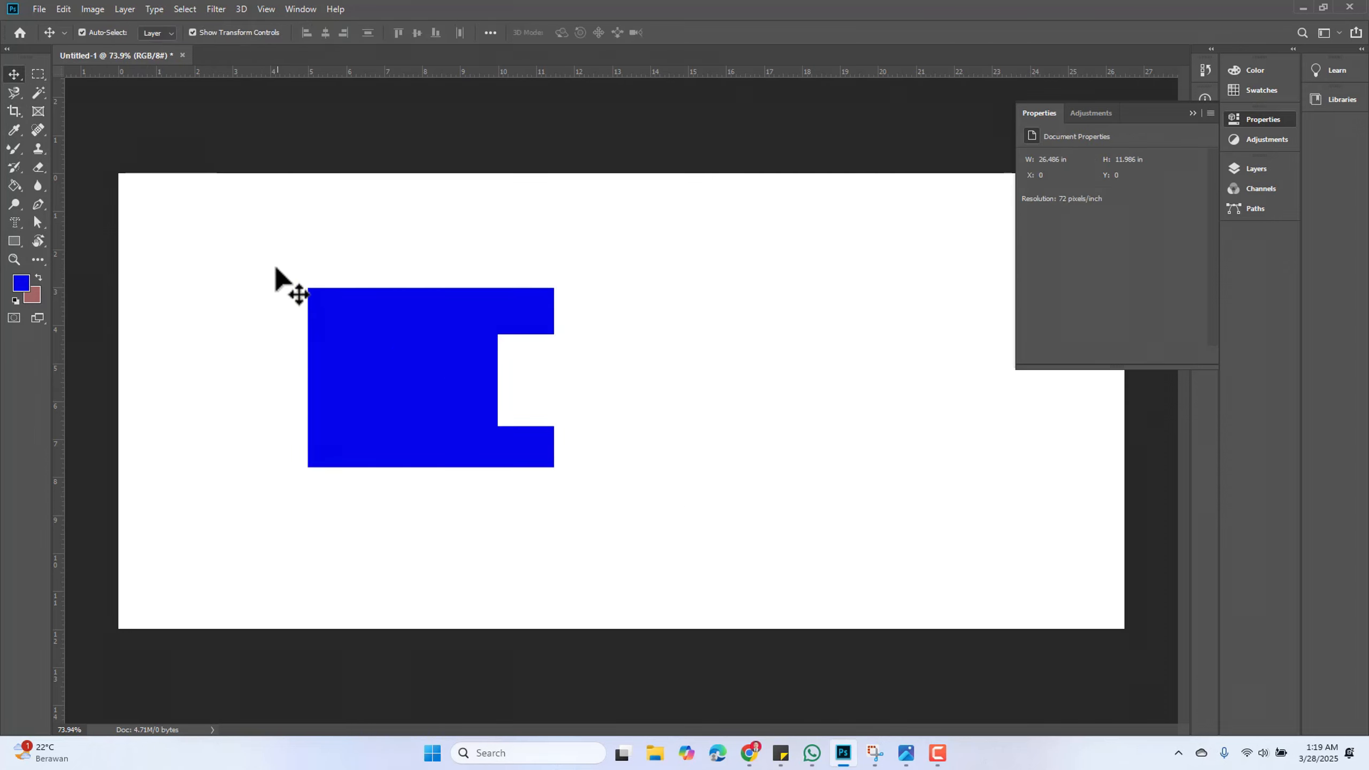
drag(270, 259, 763, 519)
click(764, 515)
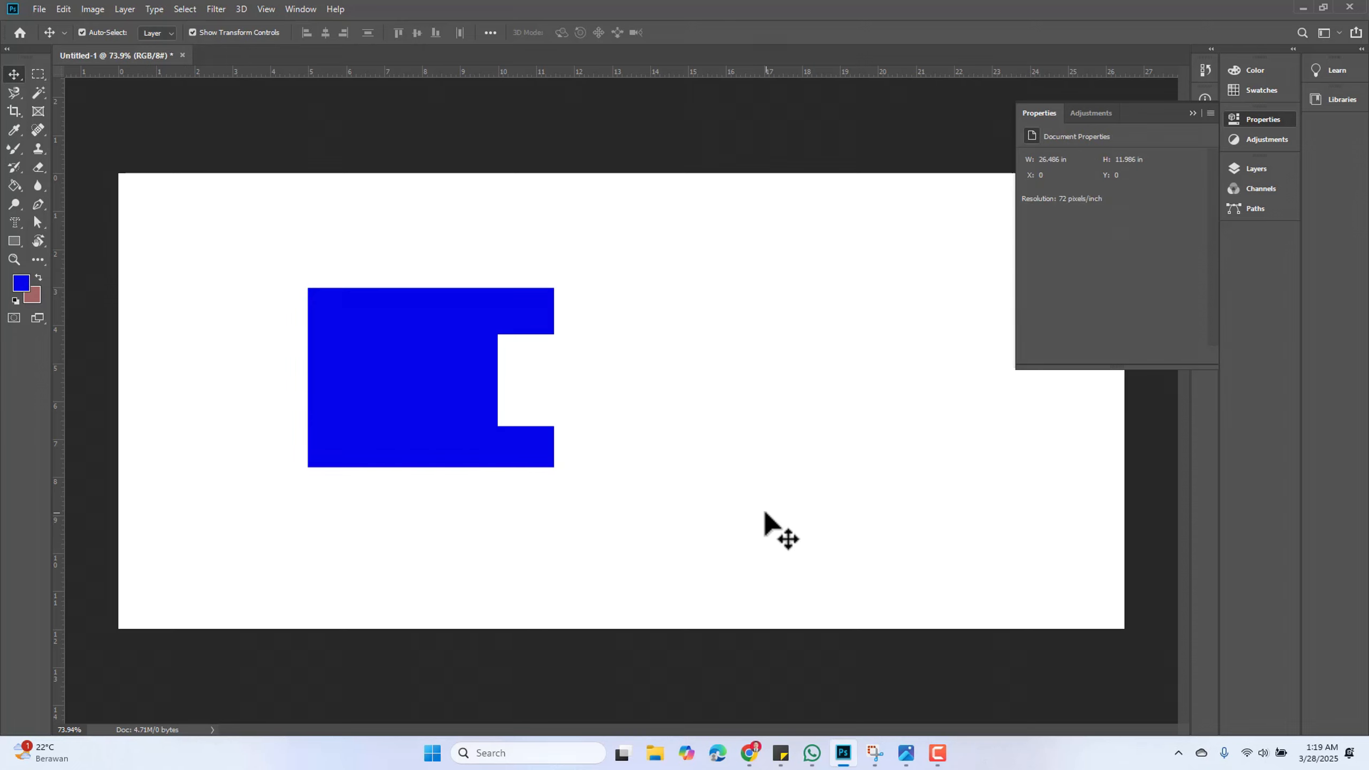
drag(253, 278, 708, 533)
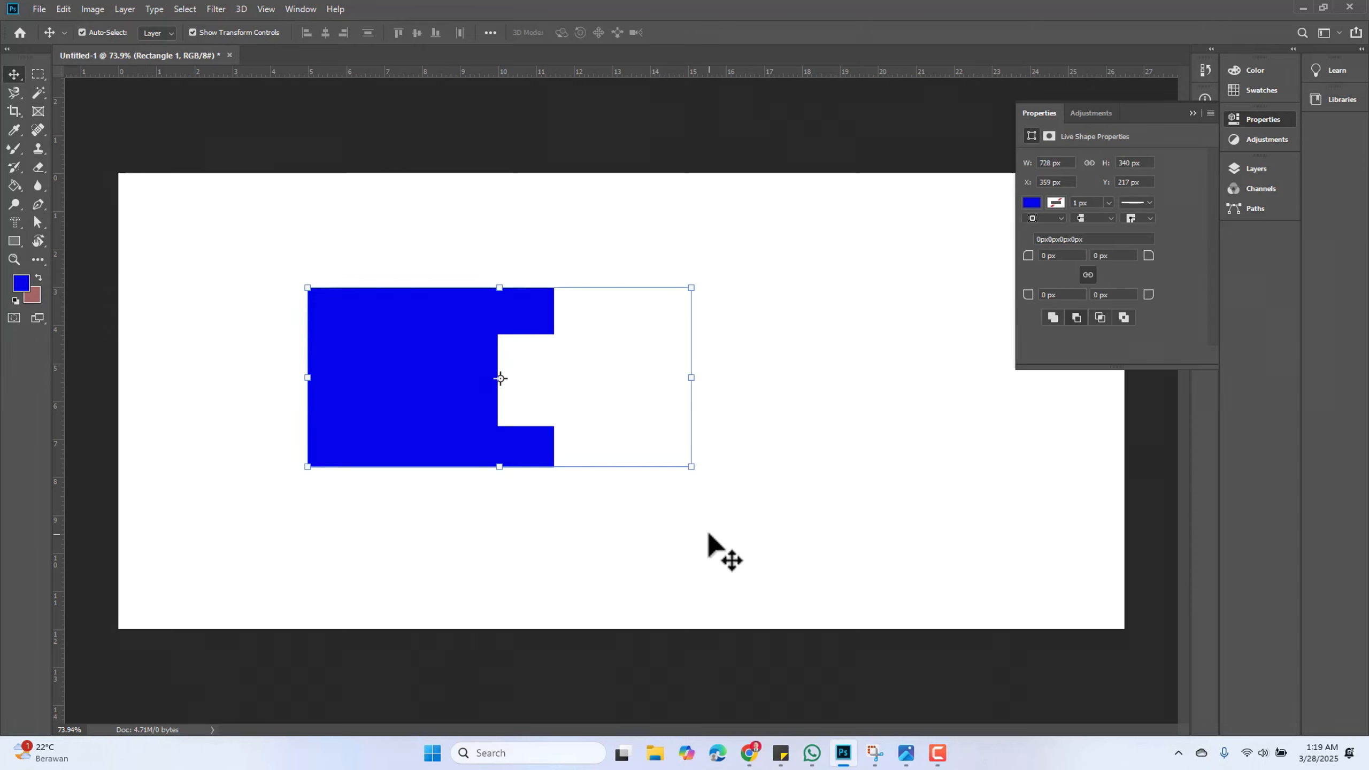
drag(494, 339, 556, 316)
click(836, 448)
drag(293, 243, 789, 507)
key(Delete)
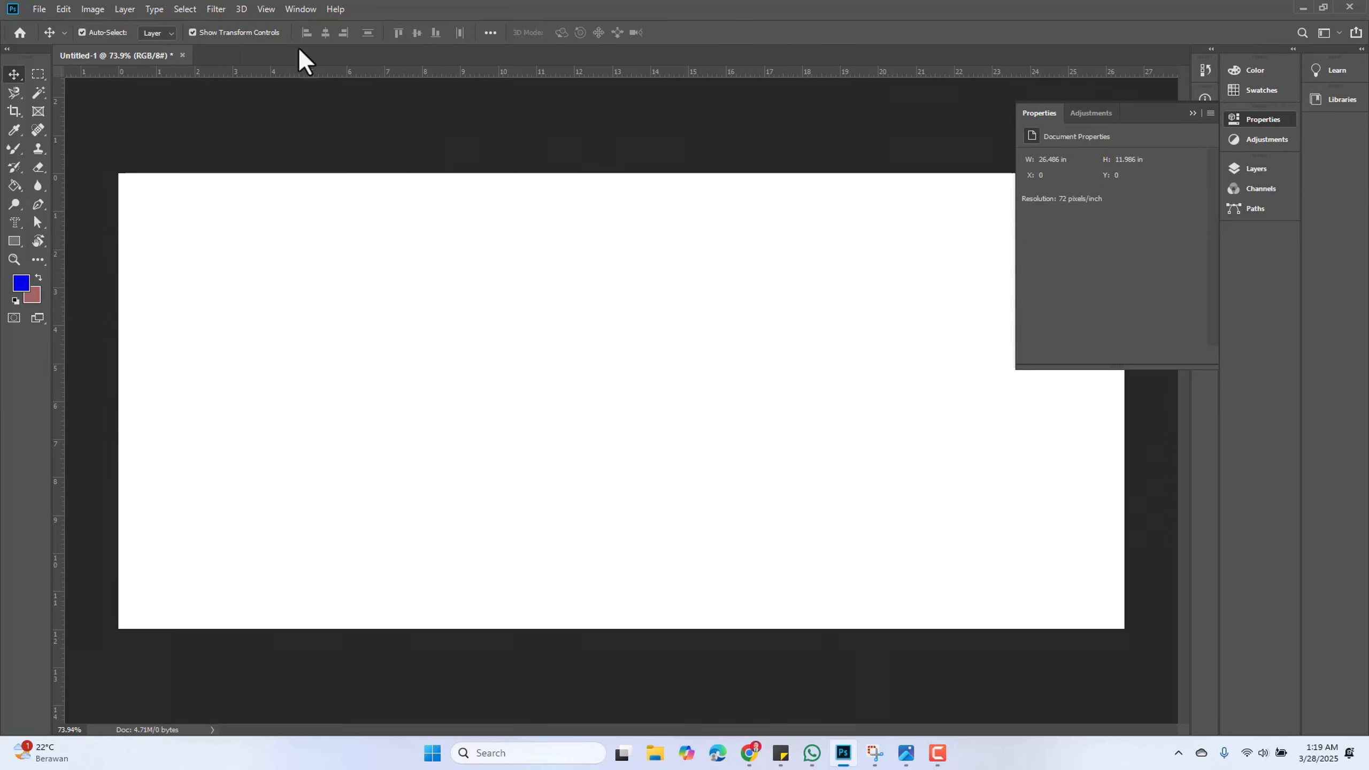
Set the path operation to Intersect Shape Areas, draw a rectangle, and intersect it with an overlapping rectangle about 632 × 587 px
click(21, 241)
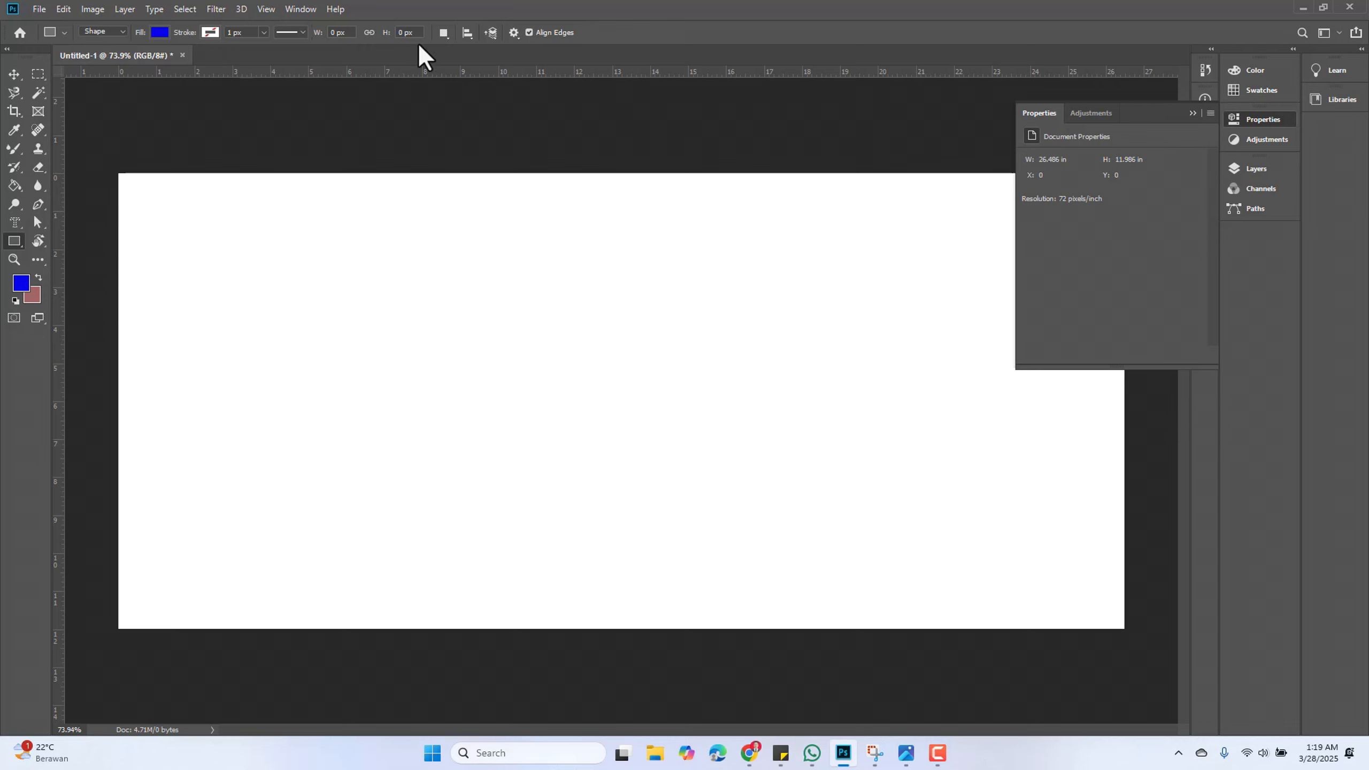
click(444, 33)
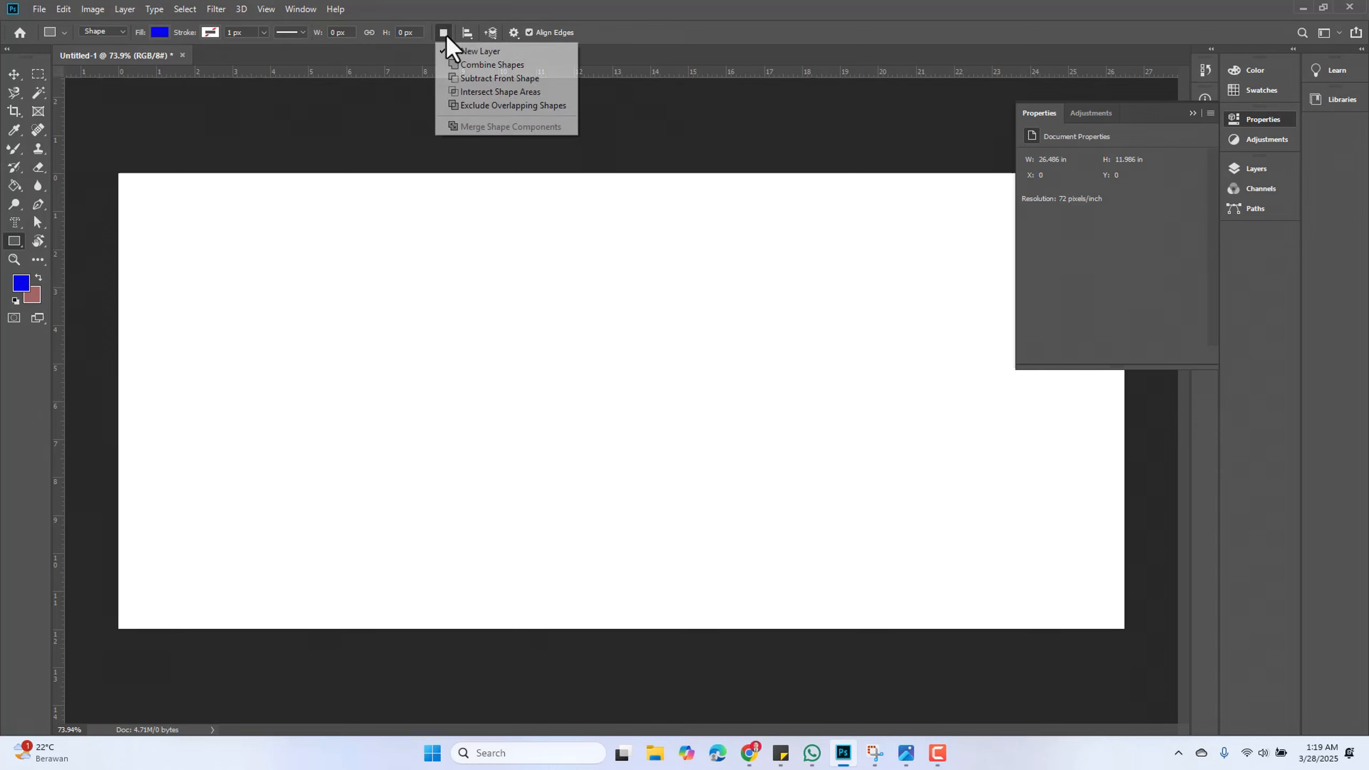
click(513, 97)
drag(301, 263, 557, 461)
drag(439, 239, 772, 549)
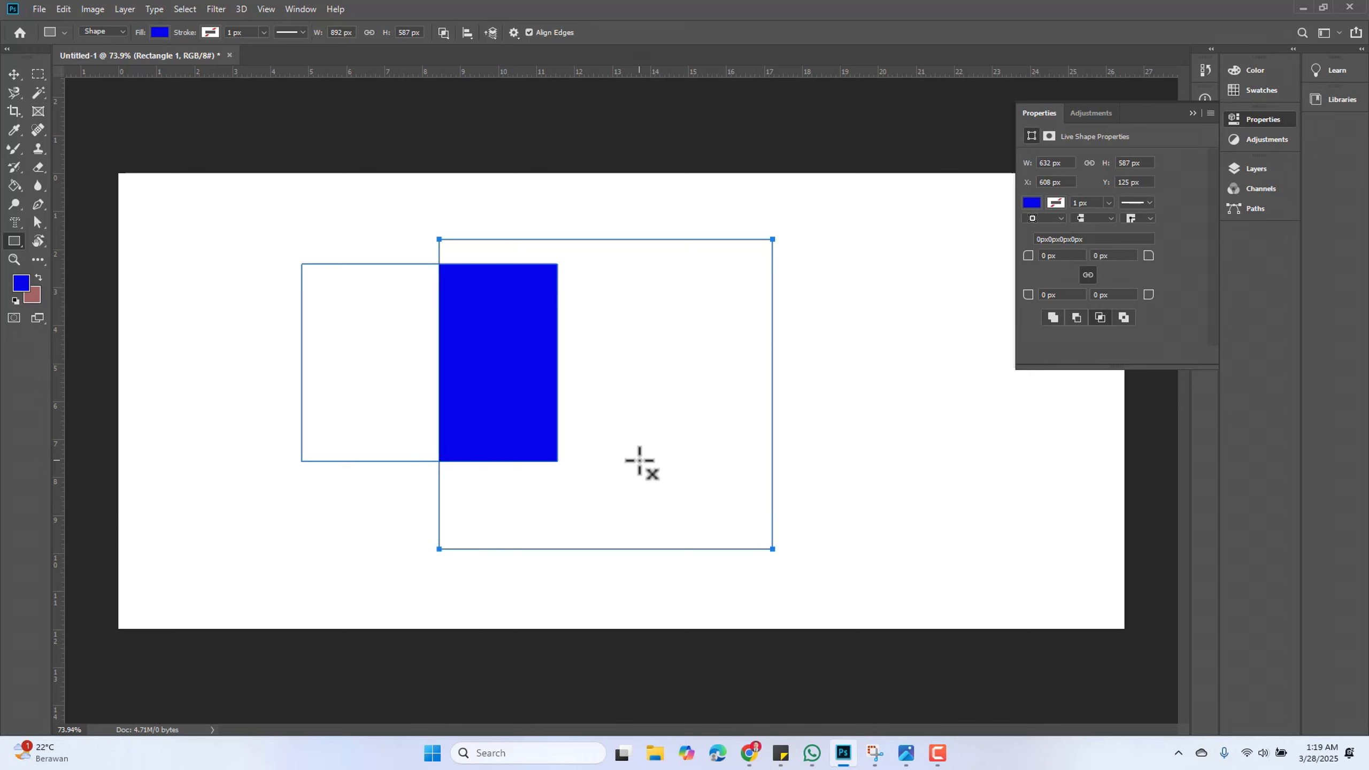
Select the intersected shape with the Move Tool and delete its layer
click(12, 75)
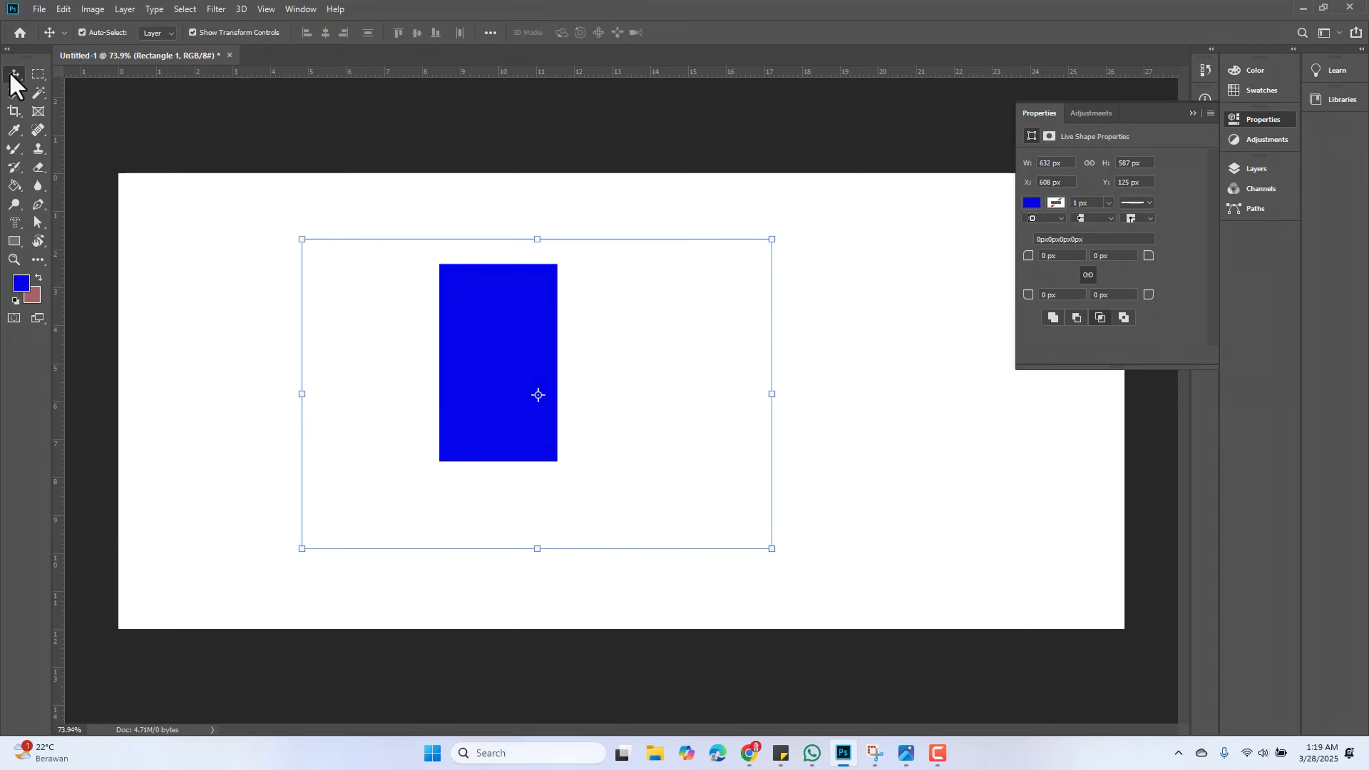
click(199, 203)
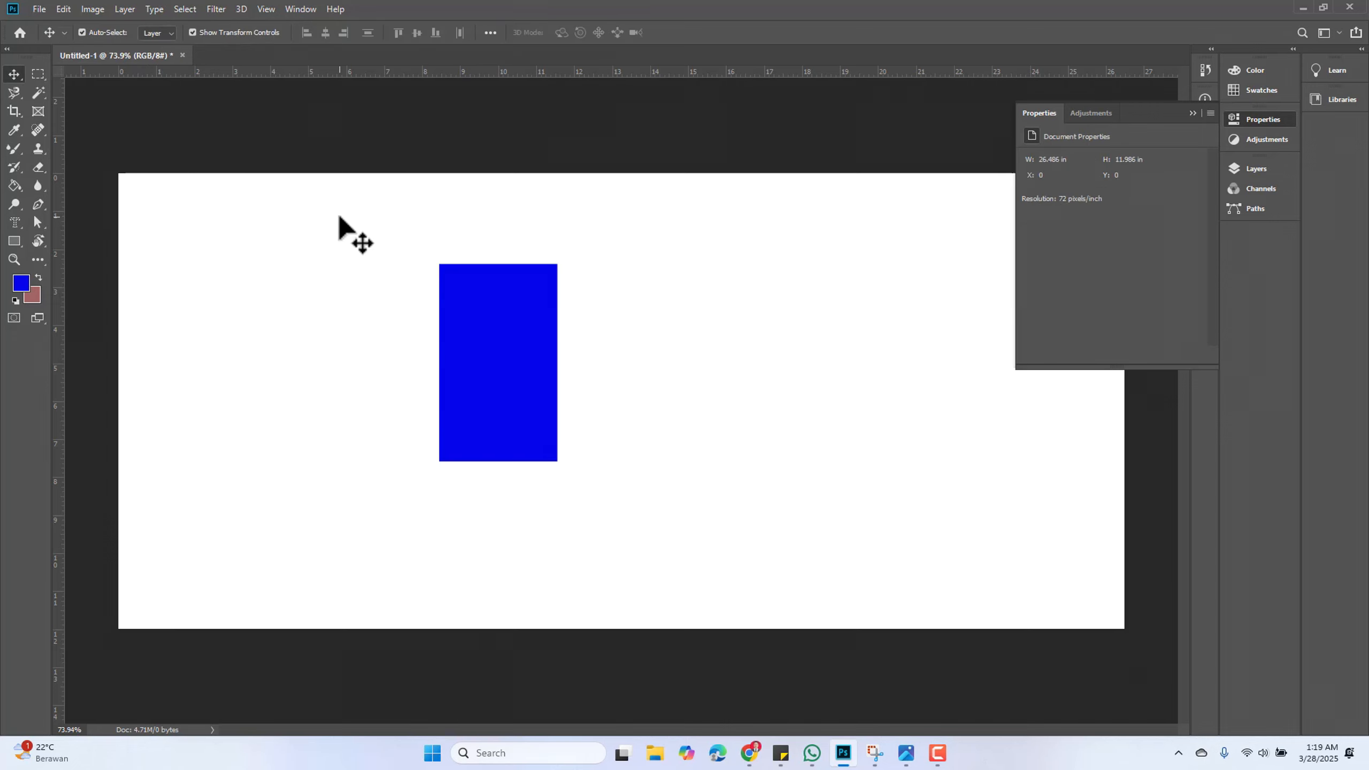
drag(338, 220, 738, 566)
key(Delete)
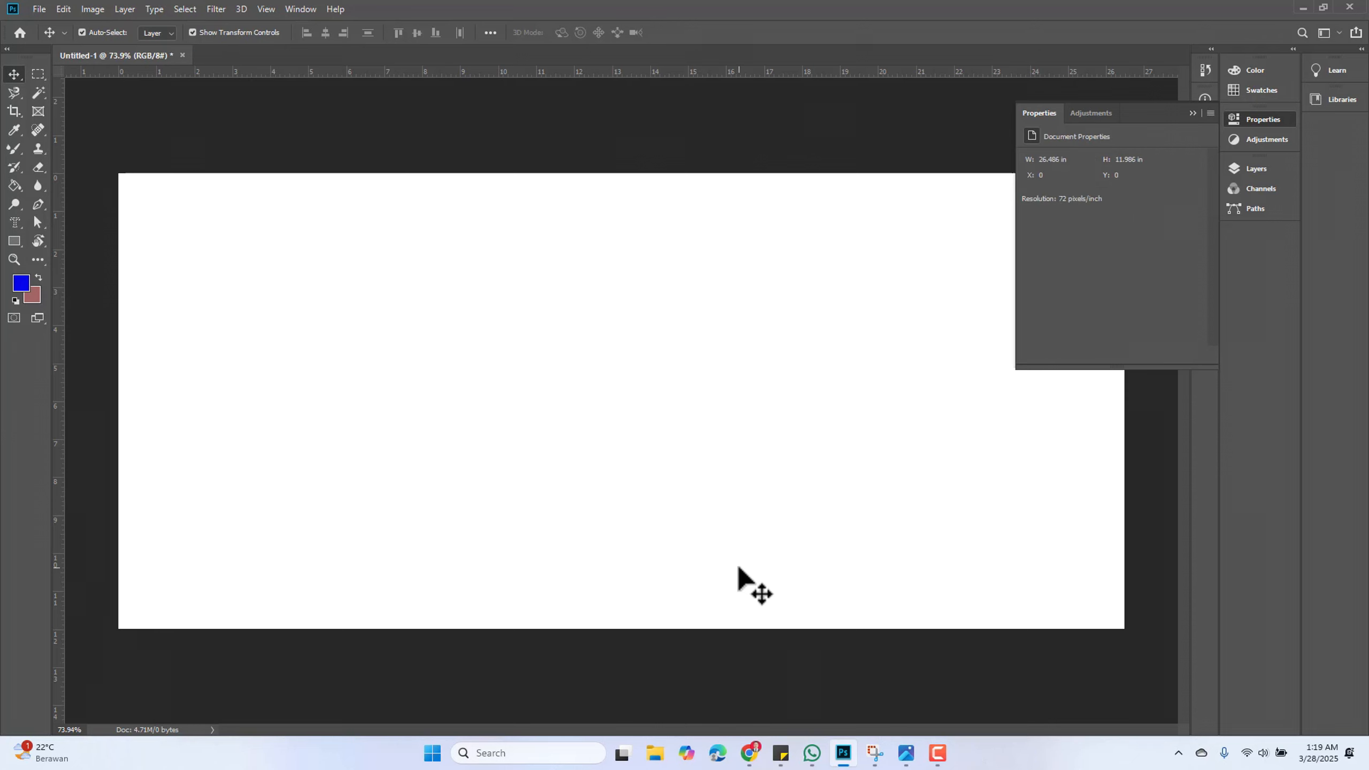
Switch from the Rectangle Tool to the Ellipse Tool among the shape tools
right_click(15, 242)
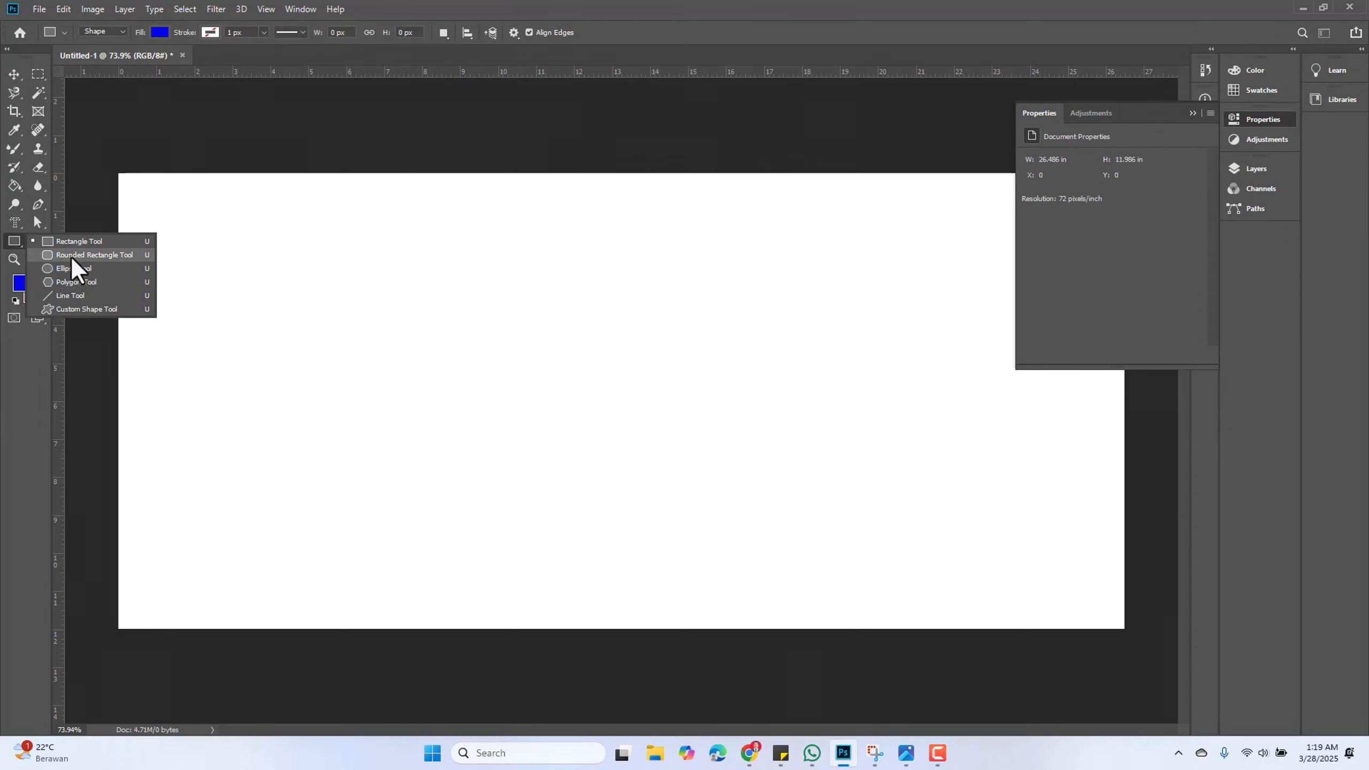
click(75, 255)
right_click(13, 241)
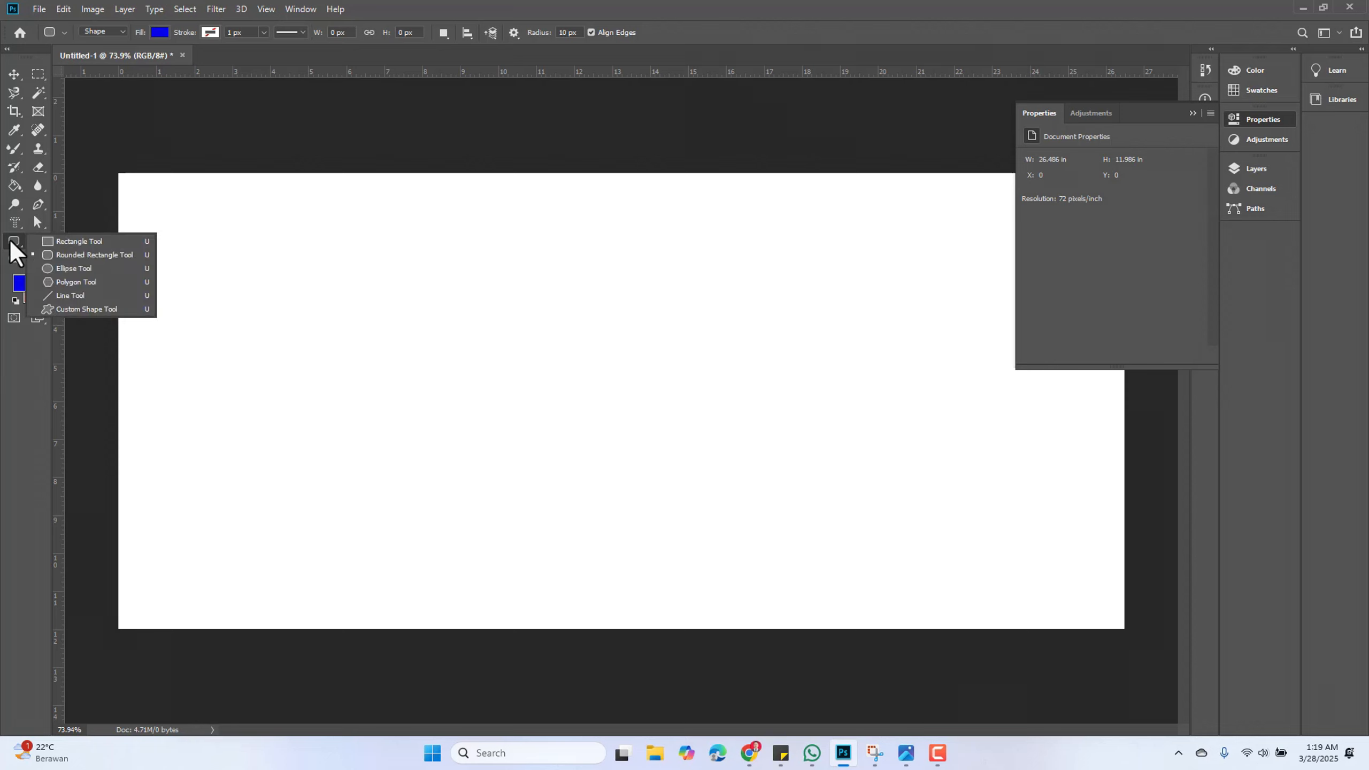
click(70, 272)
drag(297, 294, 503, 495)
drag(425, 278, 615, 482)
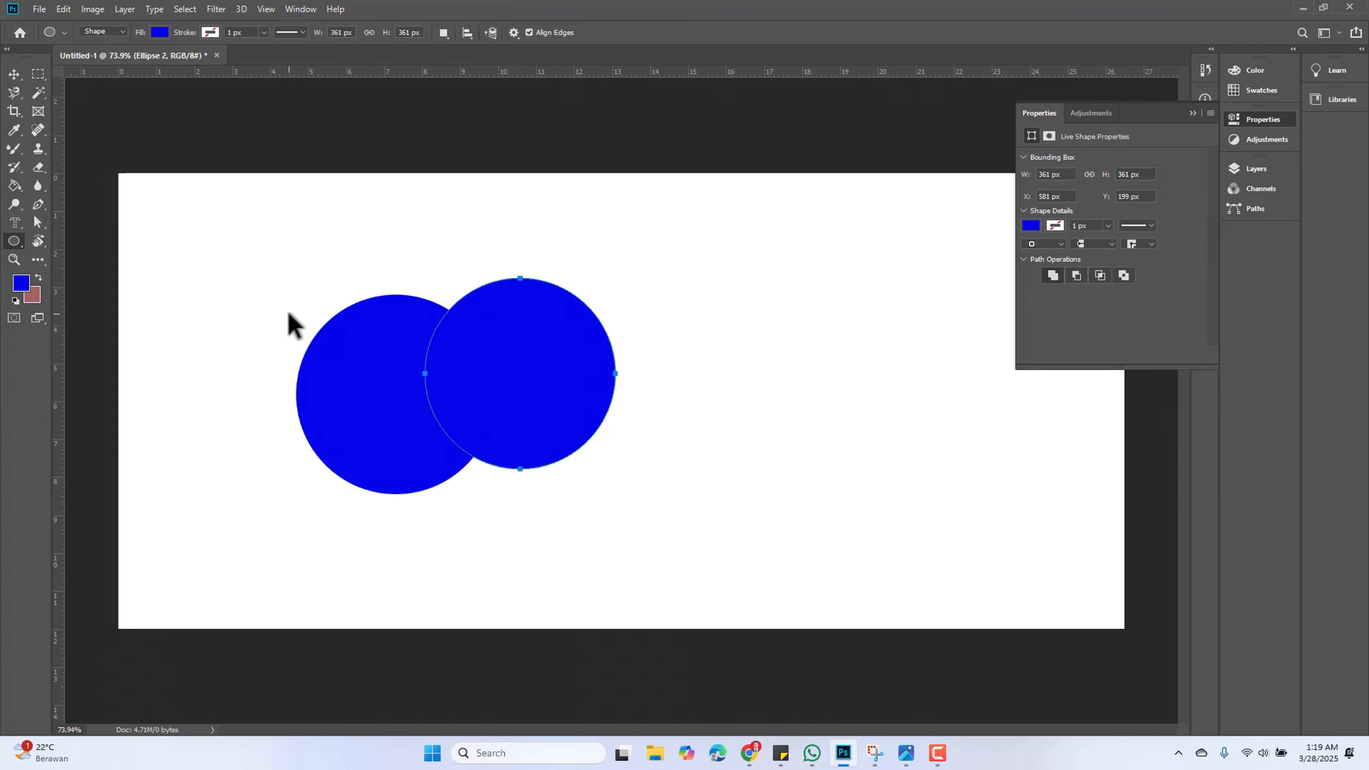
key(ctrl+z)
key(ctrl+z)
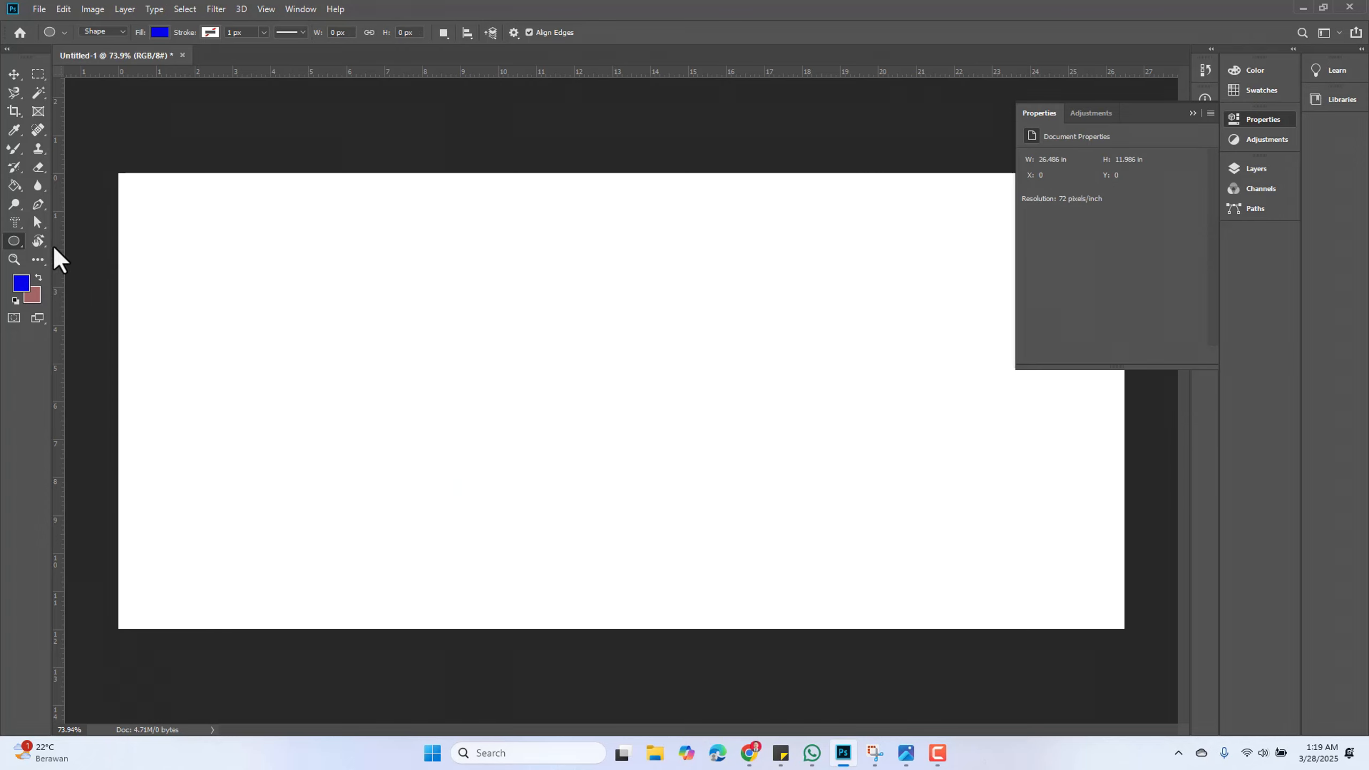
Set the path operation to Intersect Shape Areas and draw two overlapping circles about 421 px and 395 px wide
click(444, 35)
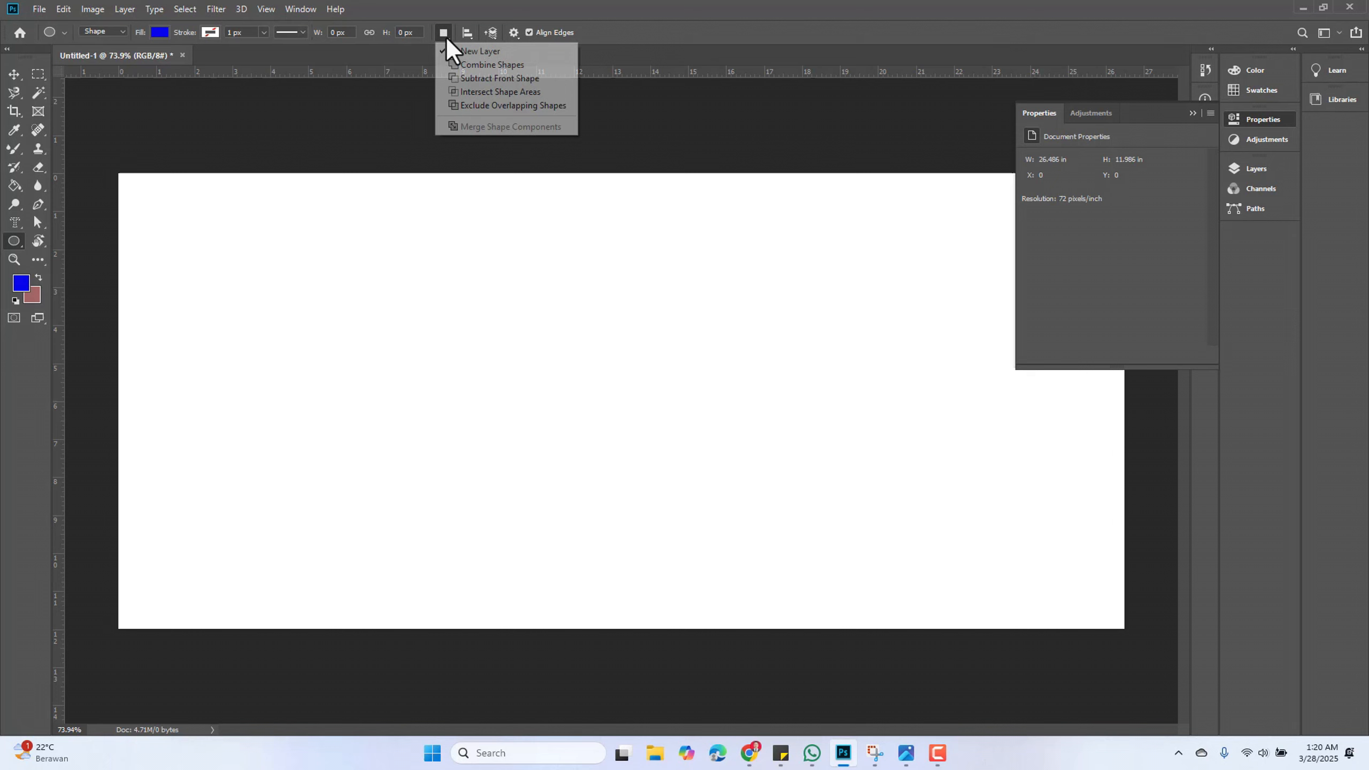
click(464, 92)
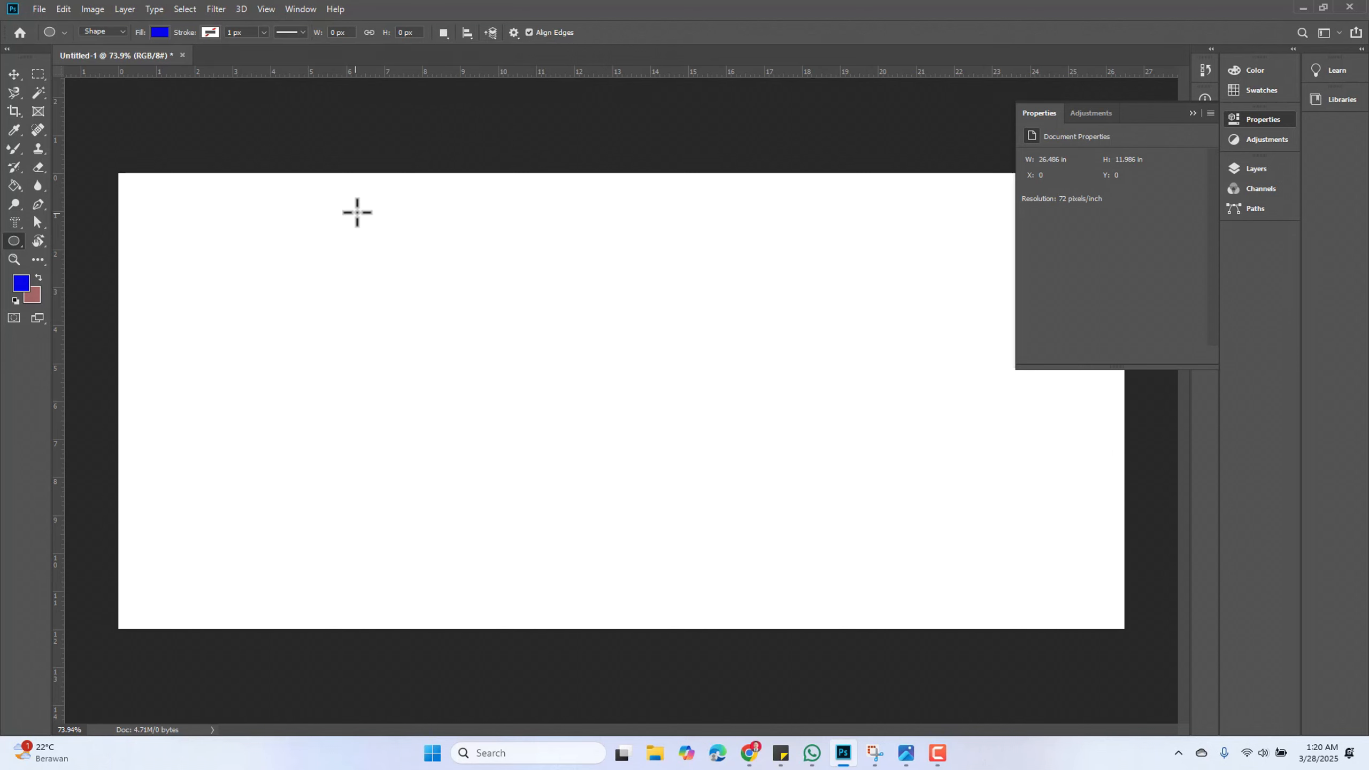
drag(317, 222, 563, 445)
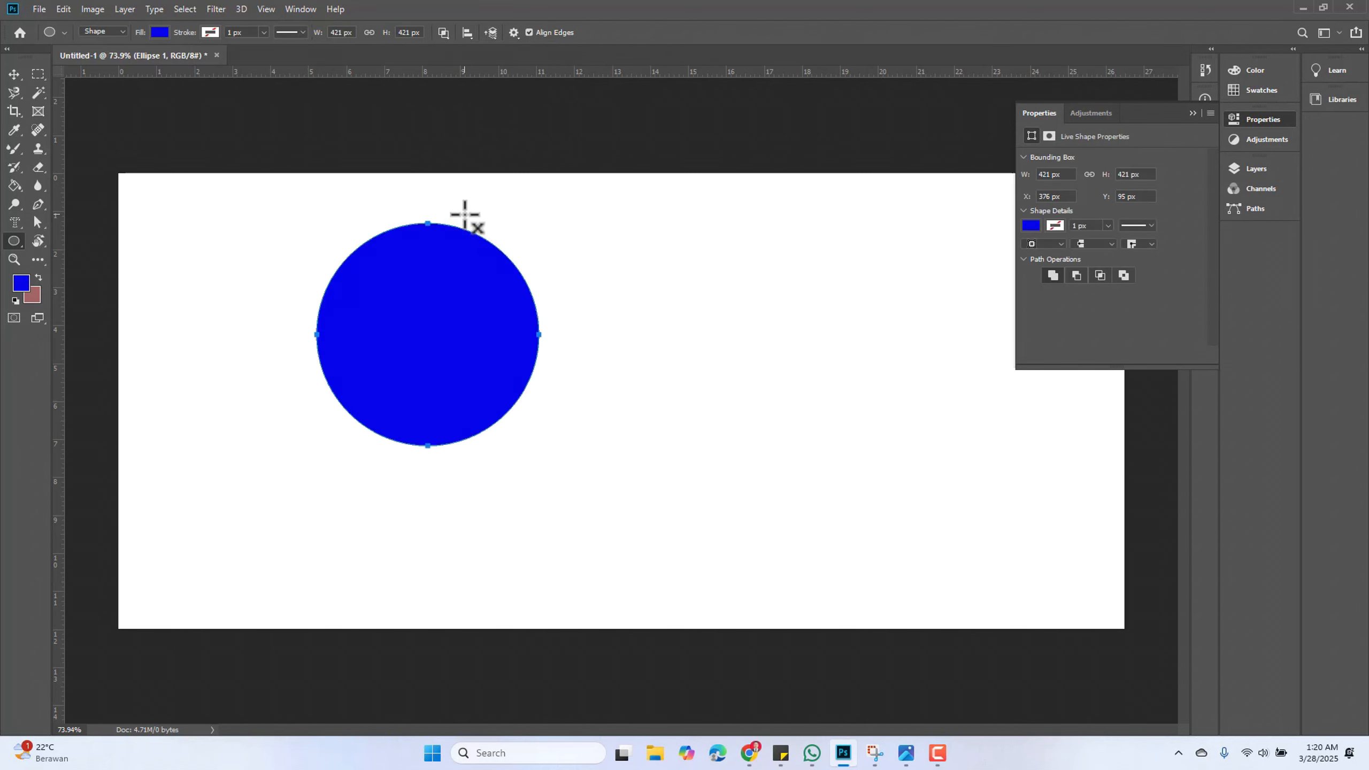
drag(465, 213, 672, 449)
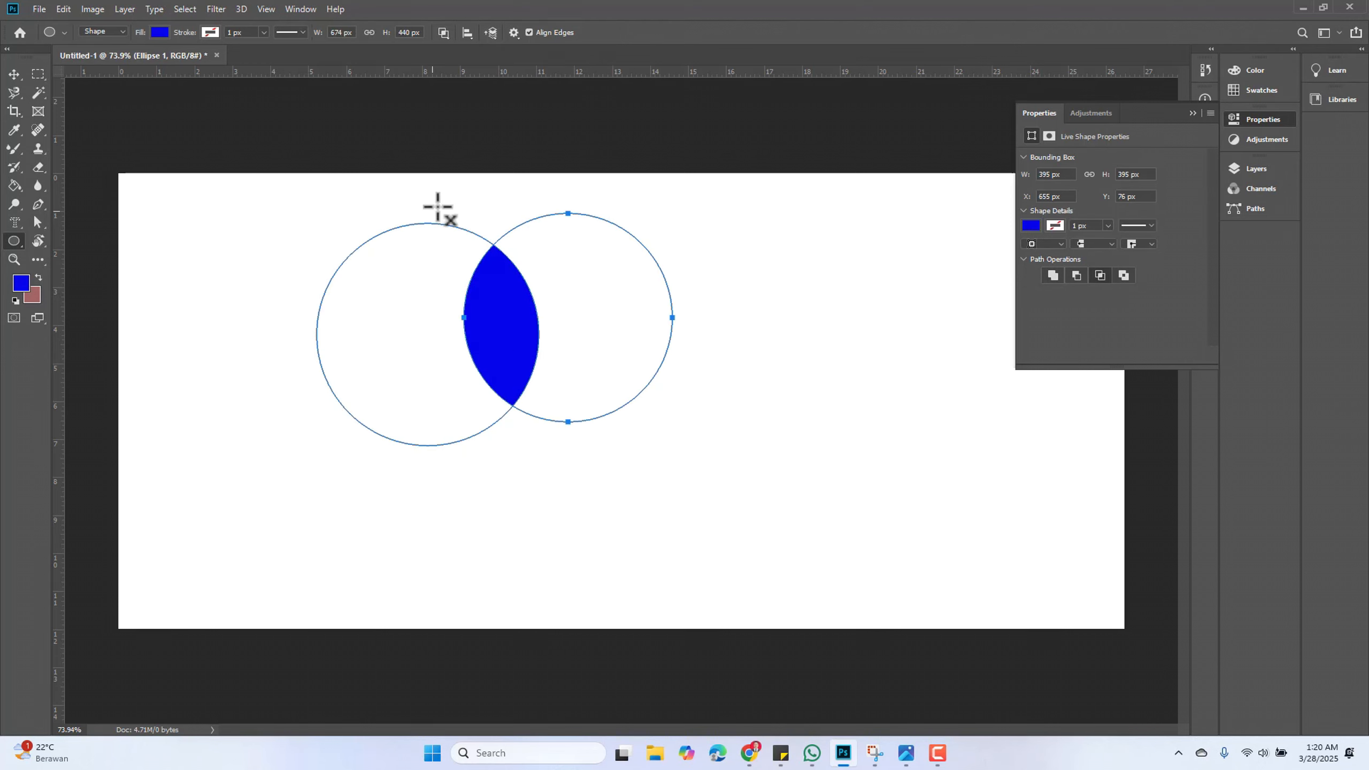
With the Rectangle Tool set to Exclude Overlapping Shapes, draw a rectangle about 635 × 386 px and an overlapping second rectangle
click(13, 75)
click(679, 551)
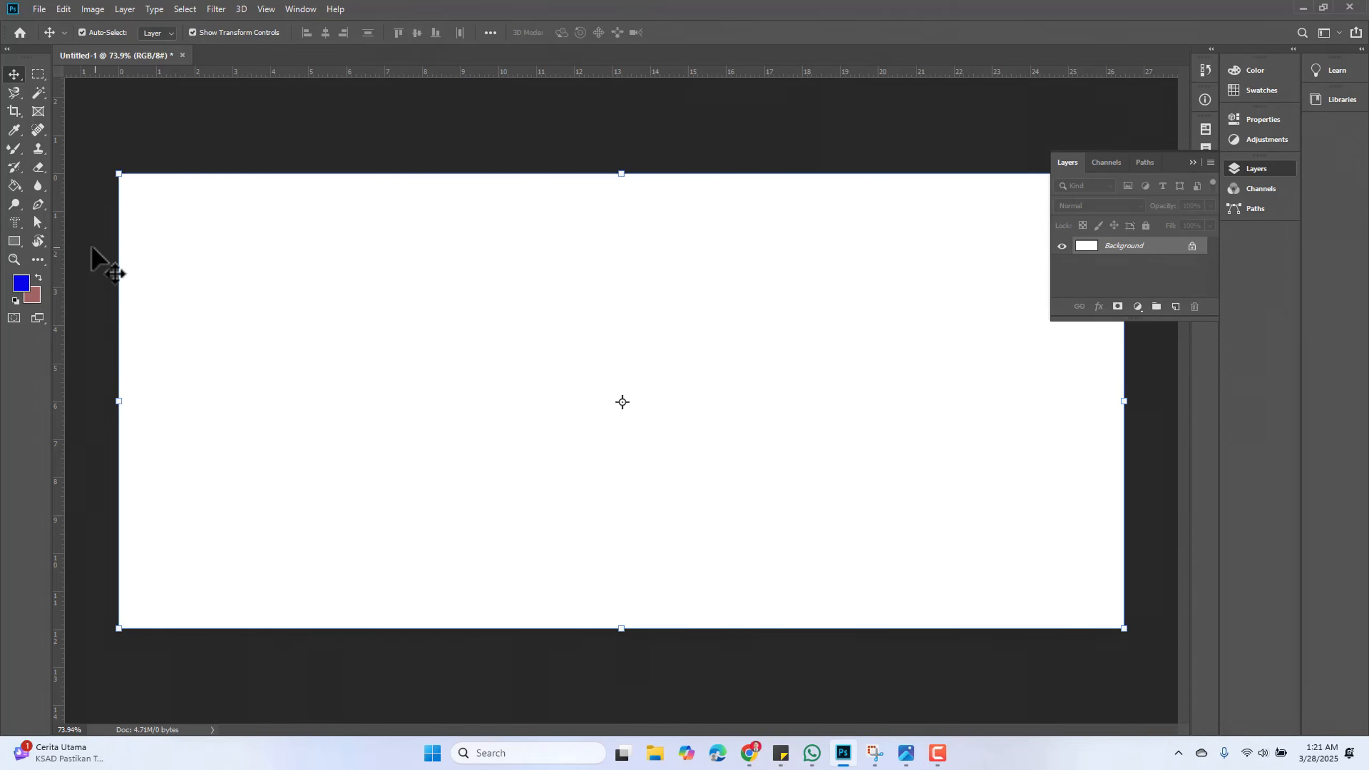
click(14, 240)
click(443, 34)
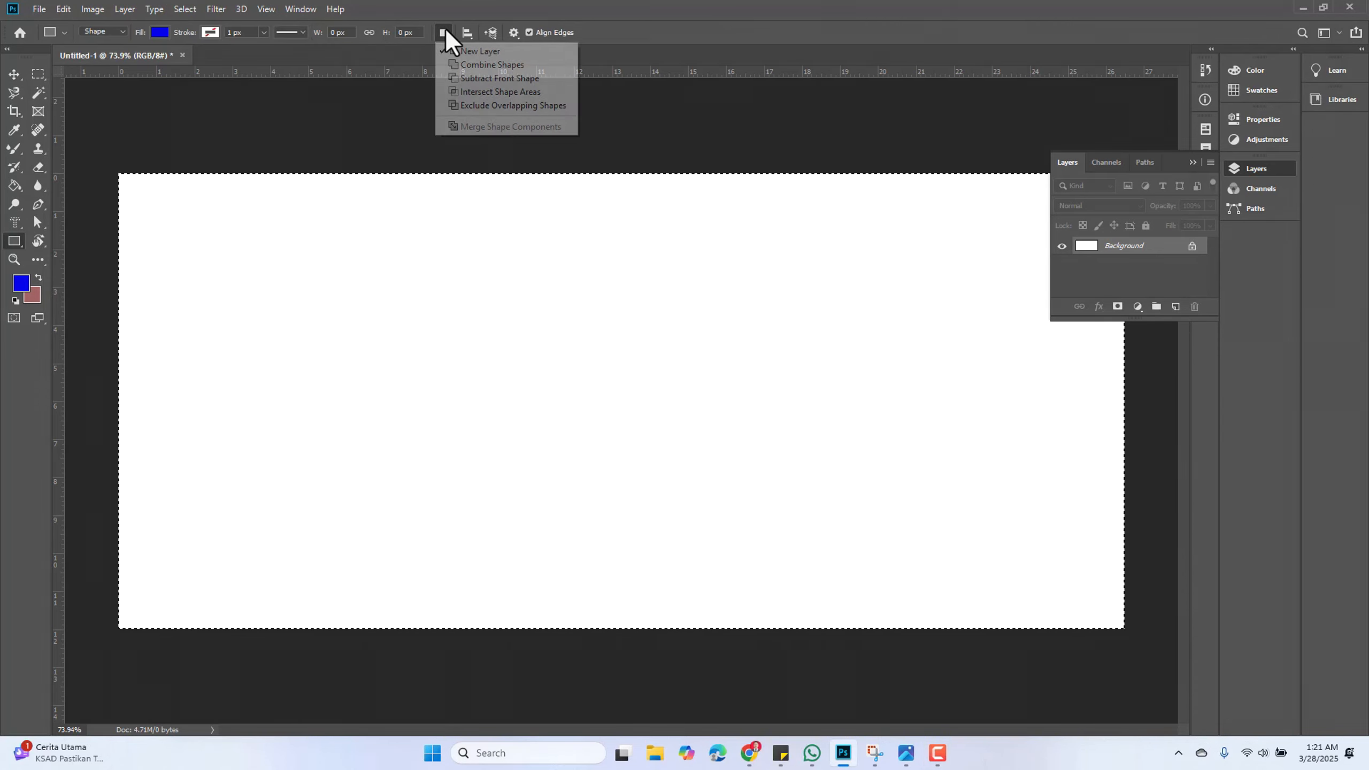
click(478, 106)
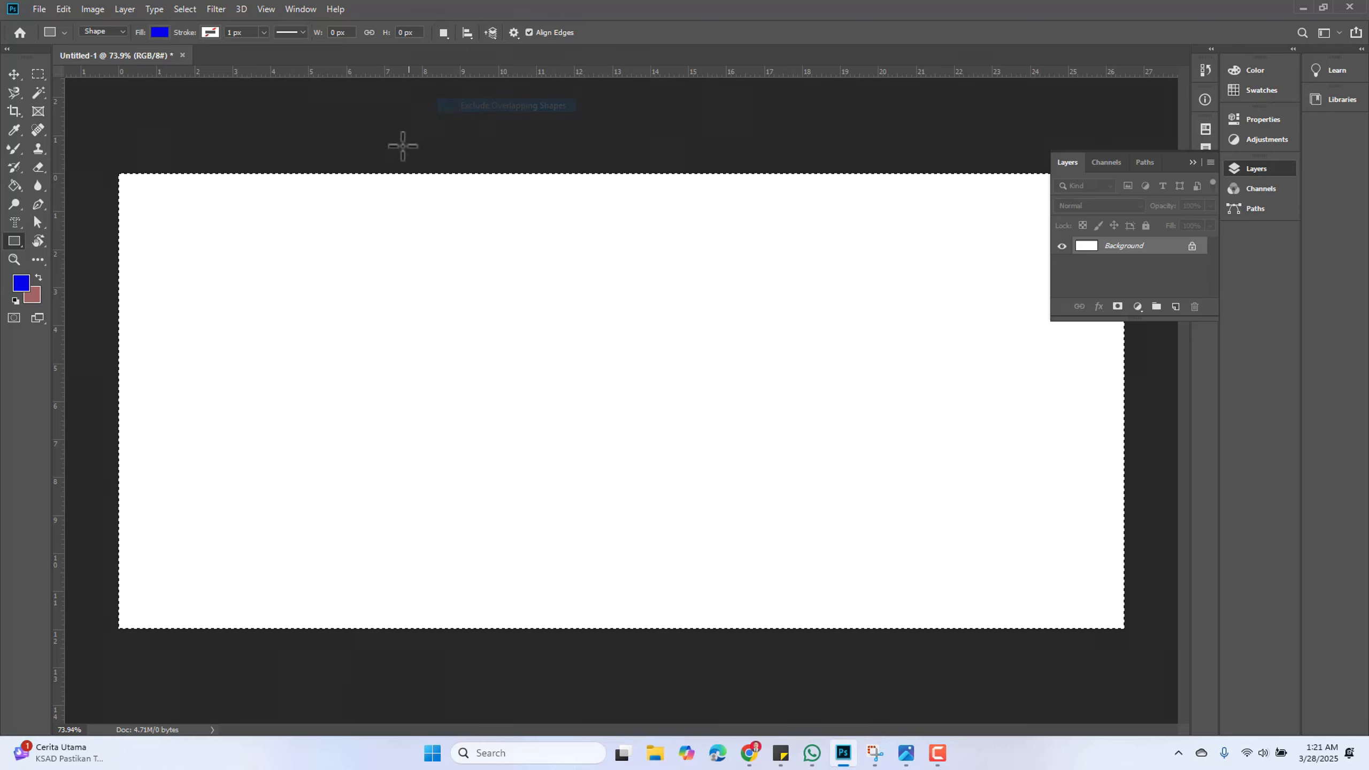
drag(242, 280, 576, 485)
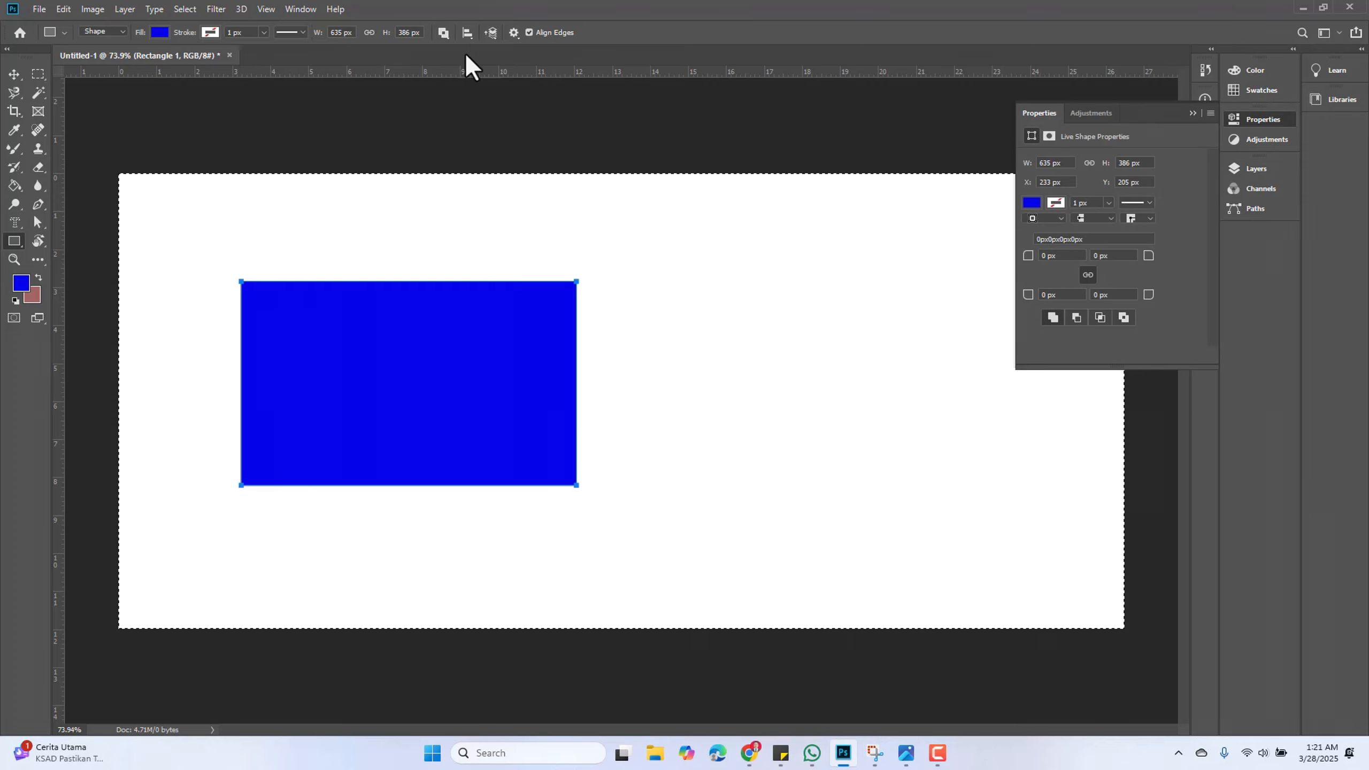
drag(480, 233, 722, 575)
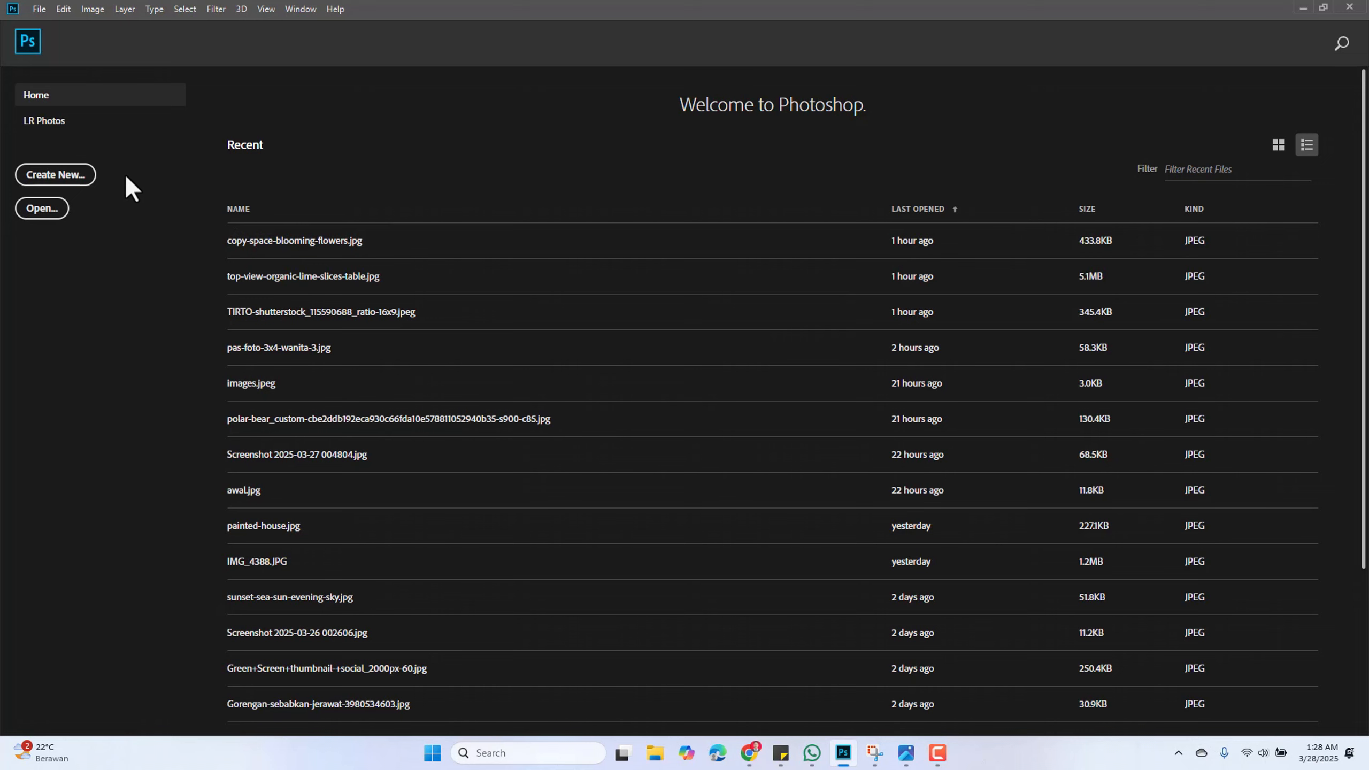
Open top-view-organic-lime-slices-table.jpg from Downloads and collapse the Properties panel
click(44, 209)
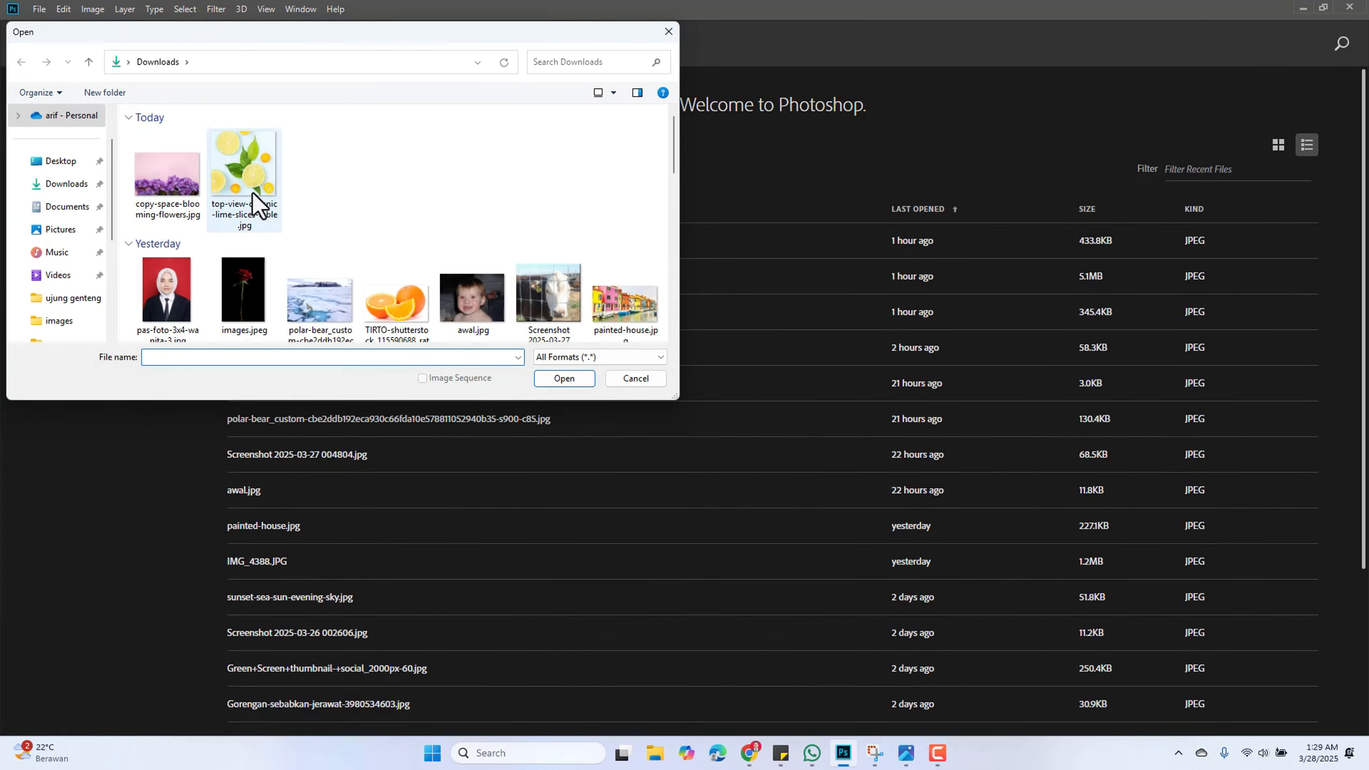
click(253, 192)
click(566, 380)
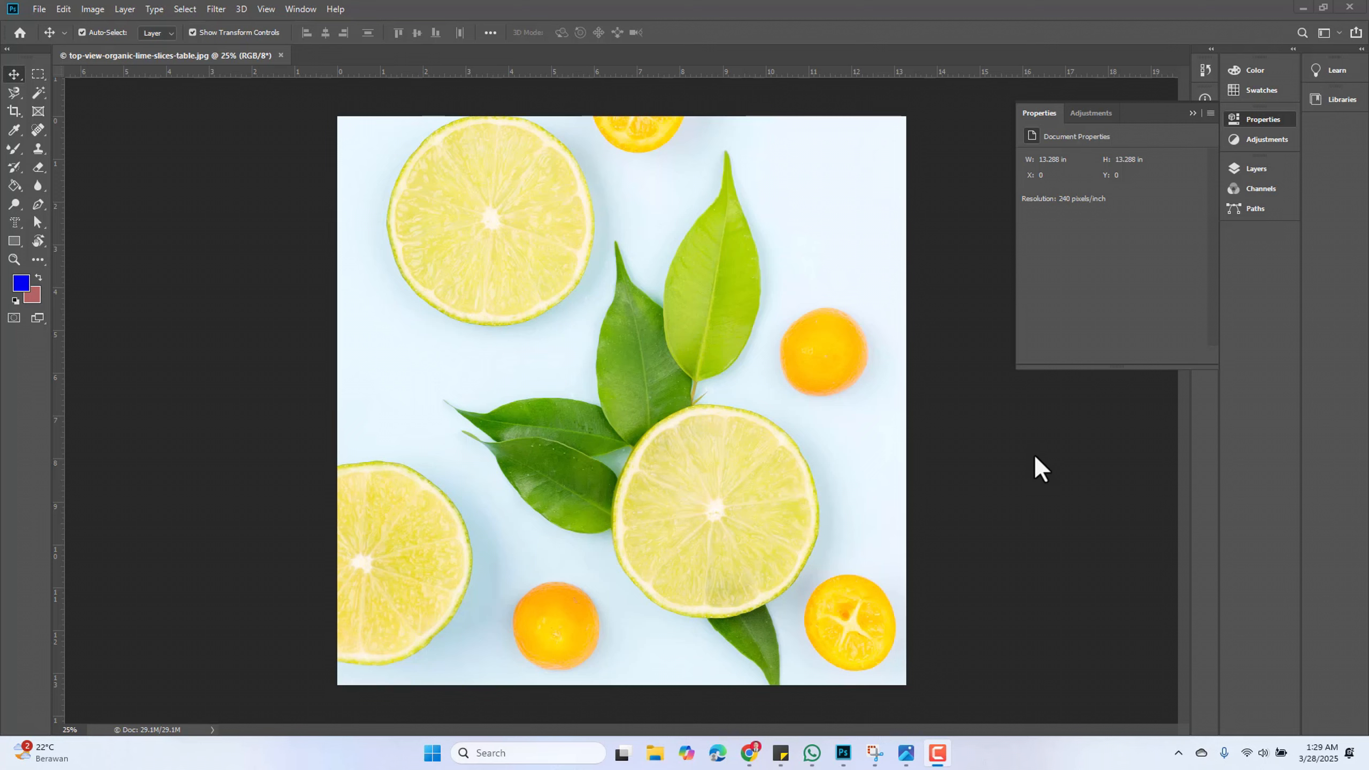
click(1192, 114)
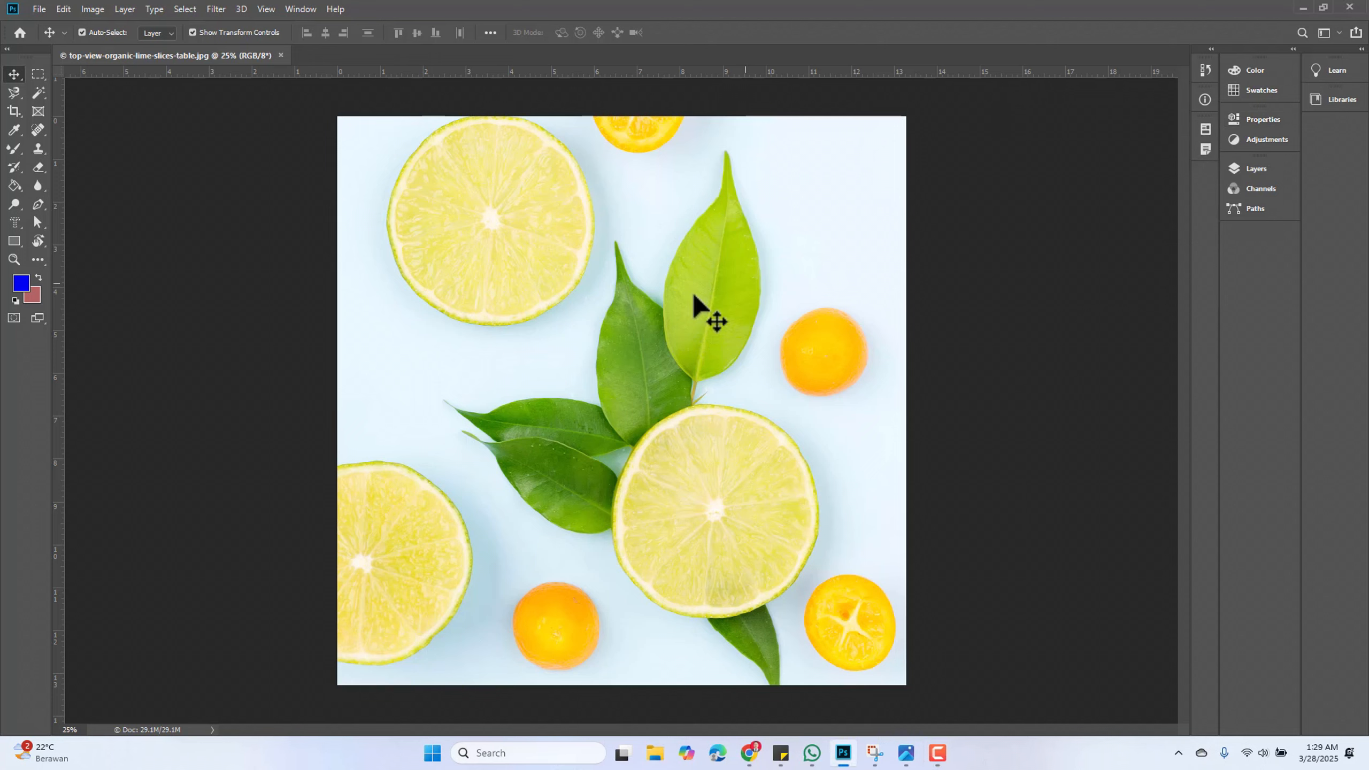
Zoom into the top lime slice with the Zoom Tool, then zoom back out
click(12, 260)
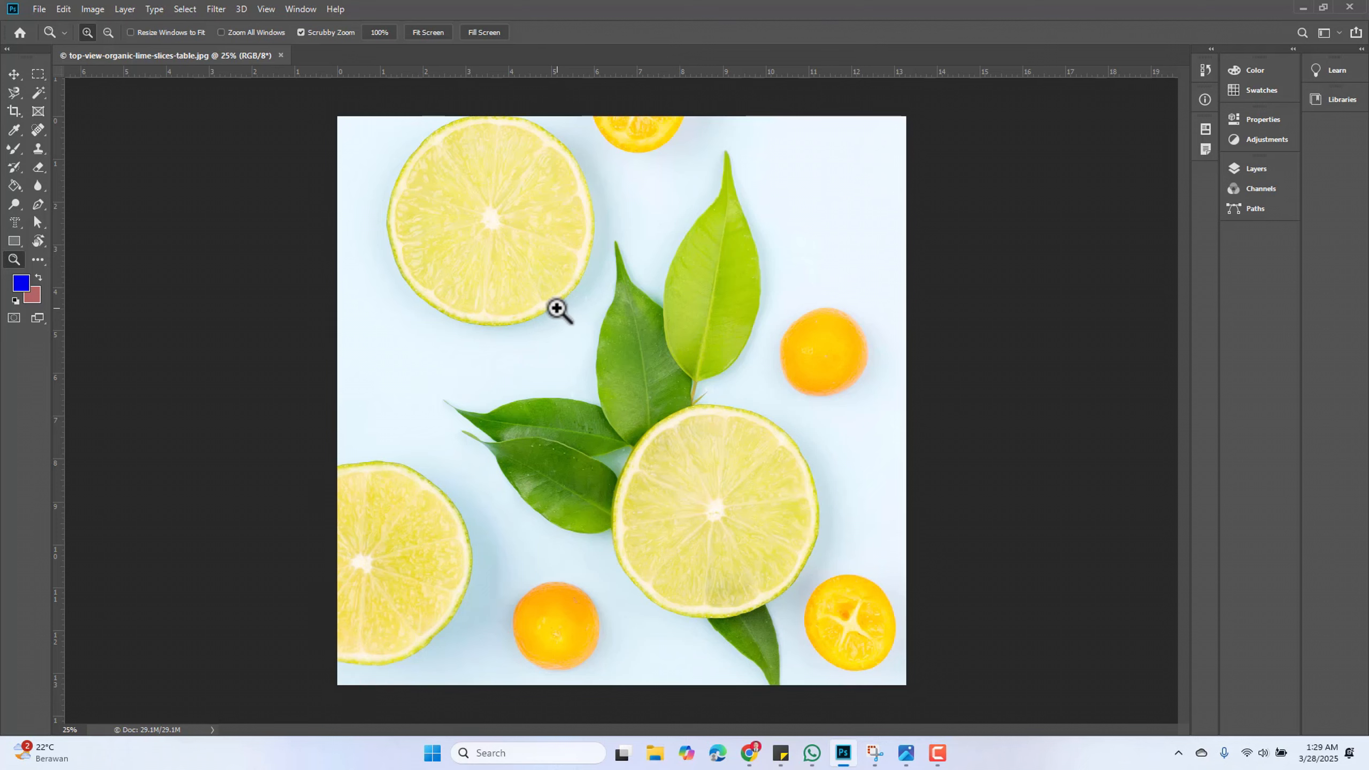
click(540, 291)
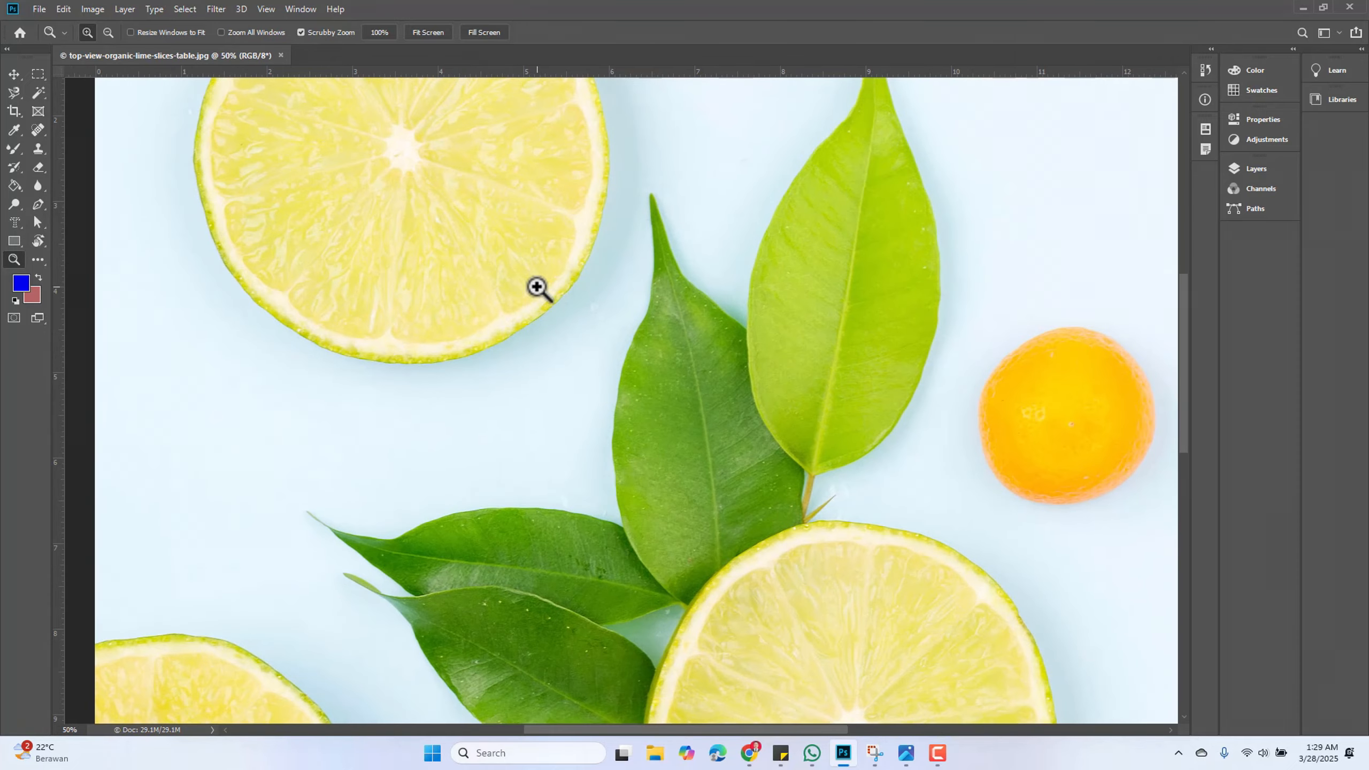
click(537, 287)
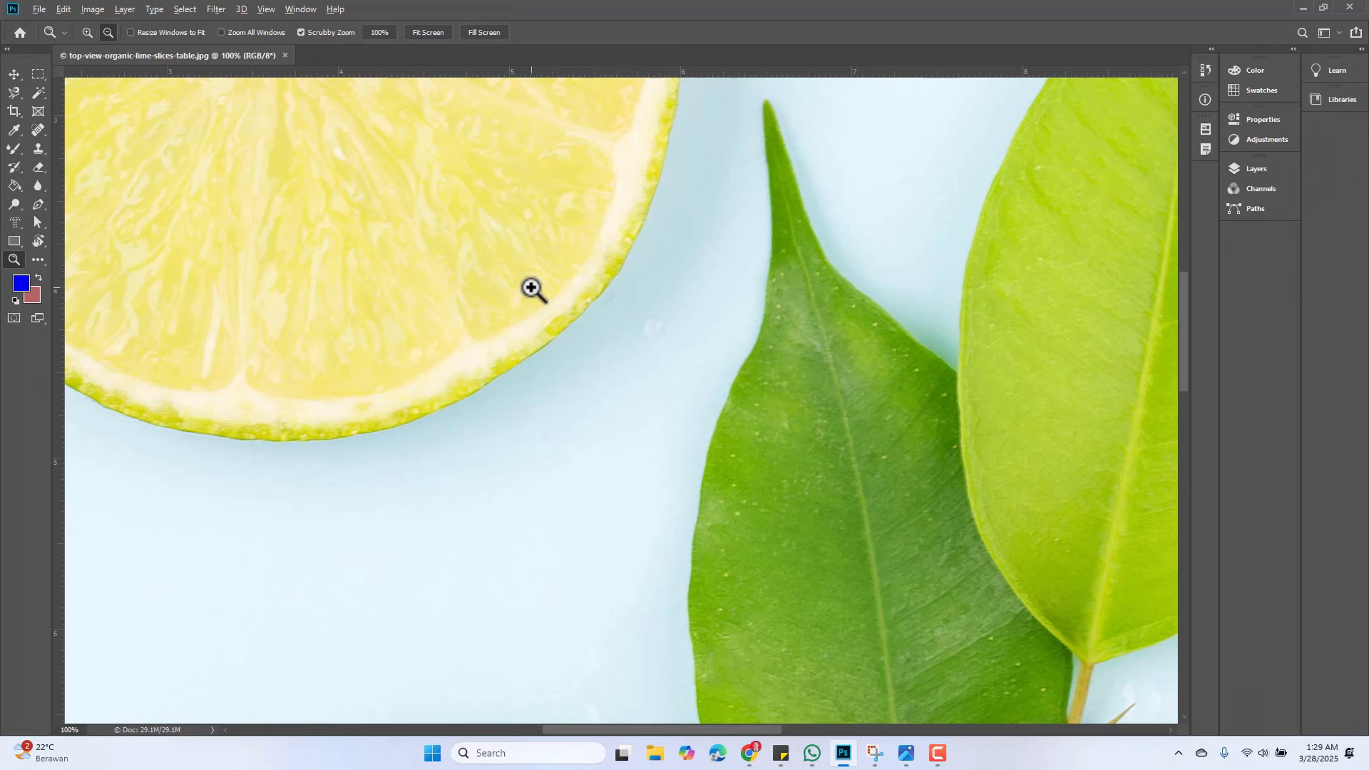
alt+click(531, 289)
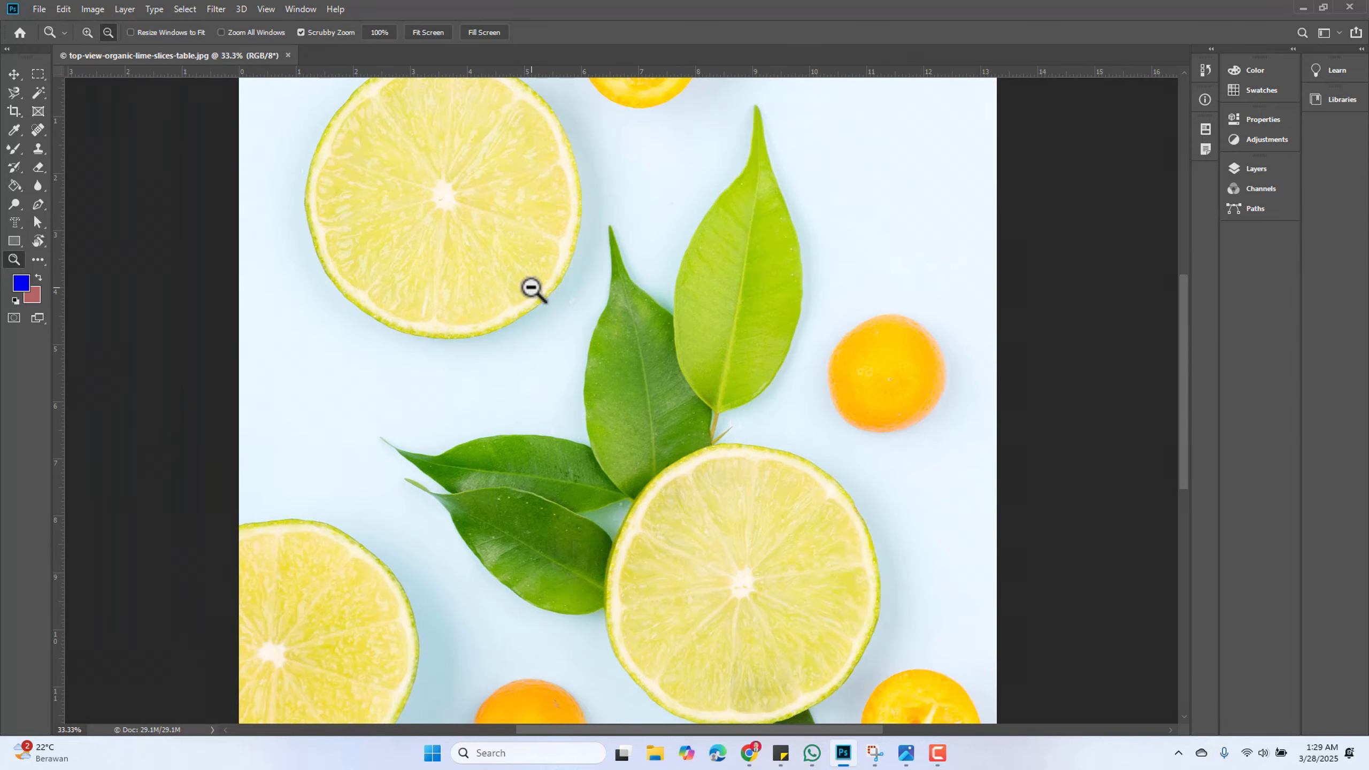
Zoom out and back in on the lime photo with the Zoom Tool, then set the zoom level to 20%
alt+click(531, 289)
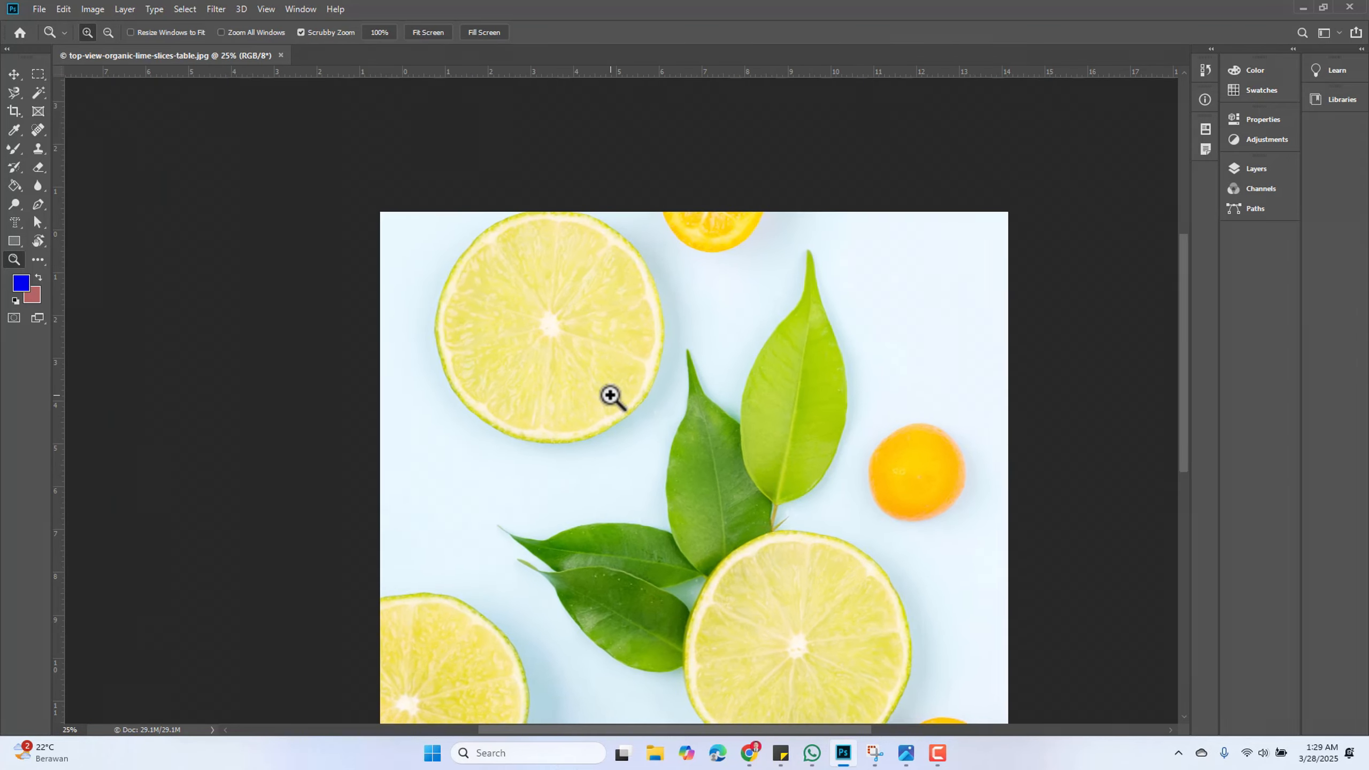
click(610, 397)
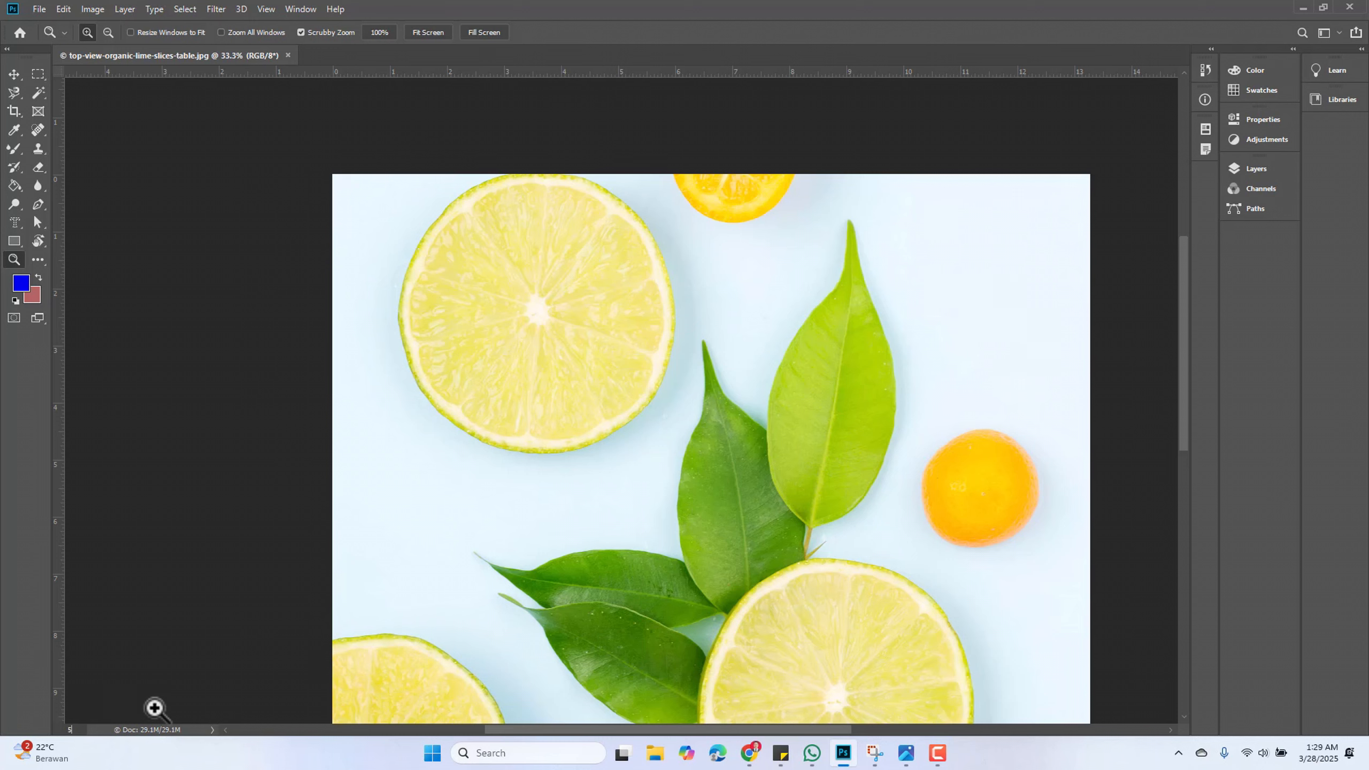
key(Return)
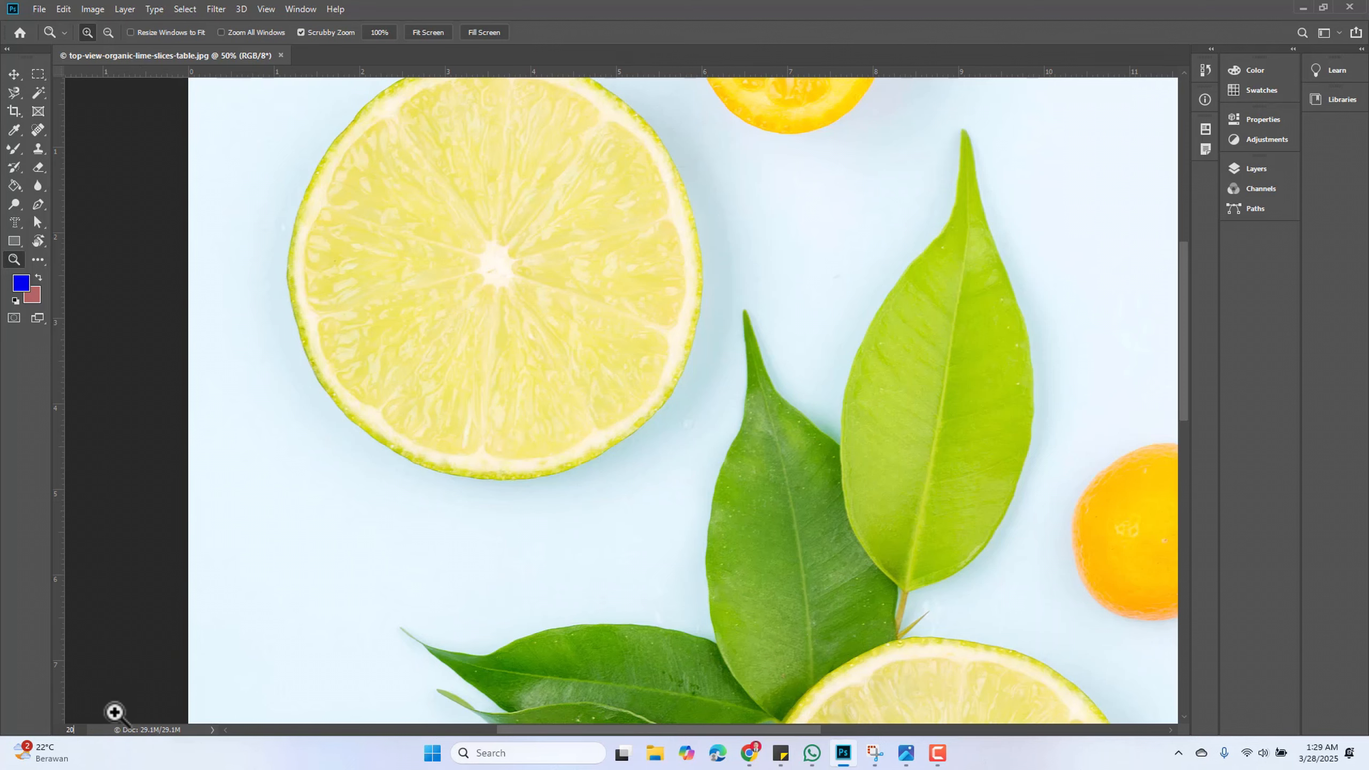
text(20)
key(Return)
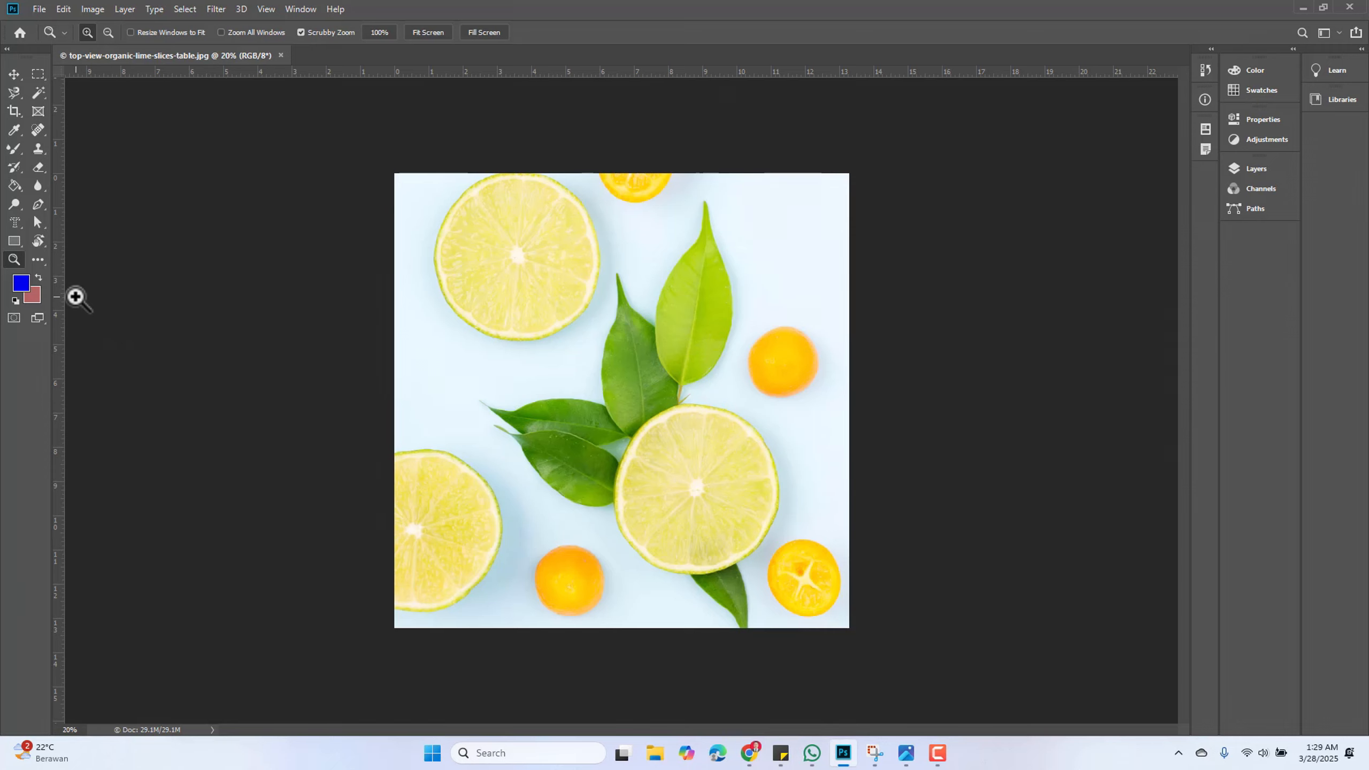
Switch to the Hand Tool and scroll to zoom and pan across the lime photo
click(43, 238)
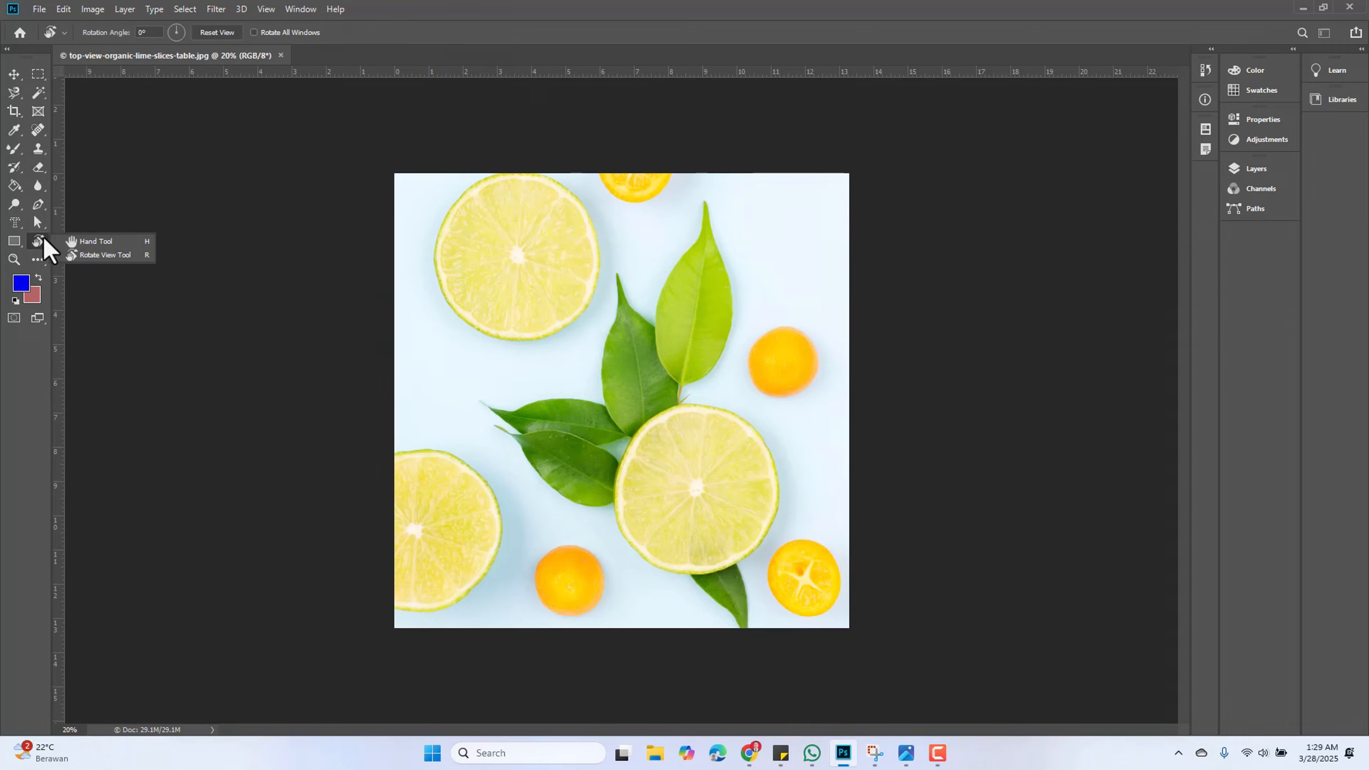
click(90, 243)
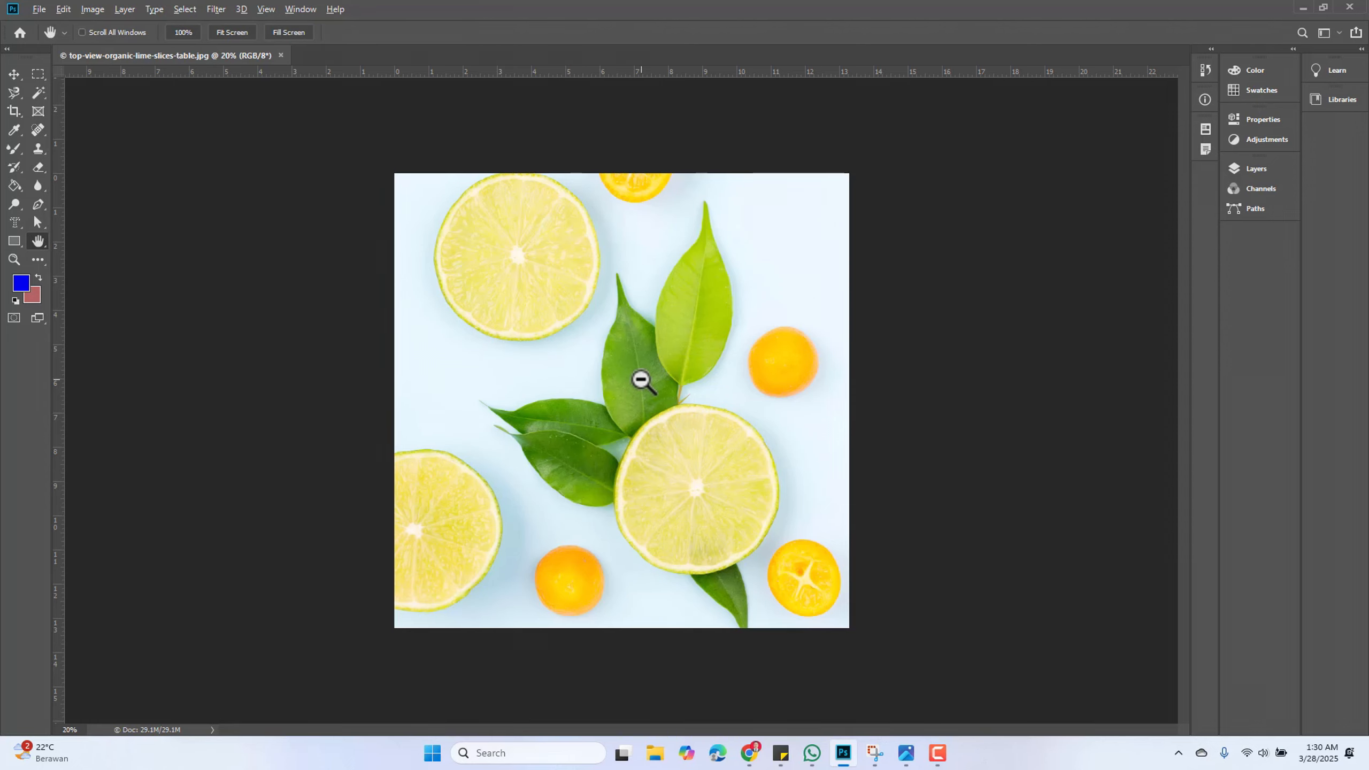
scroll(641, 379, up, 1)
scroll(646, 339, up, 1)
scroll(585, 351, down, 1)
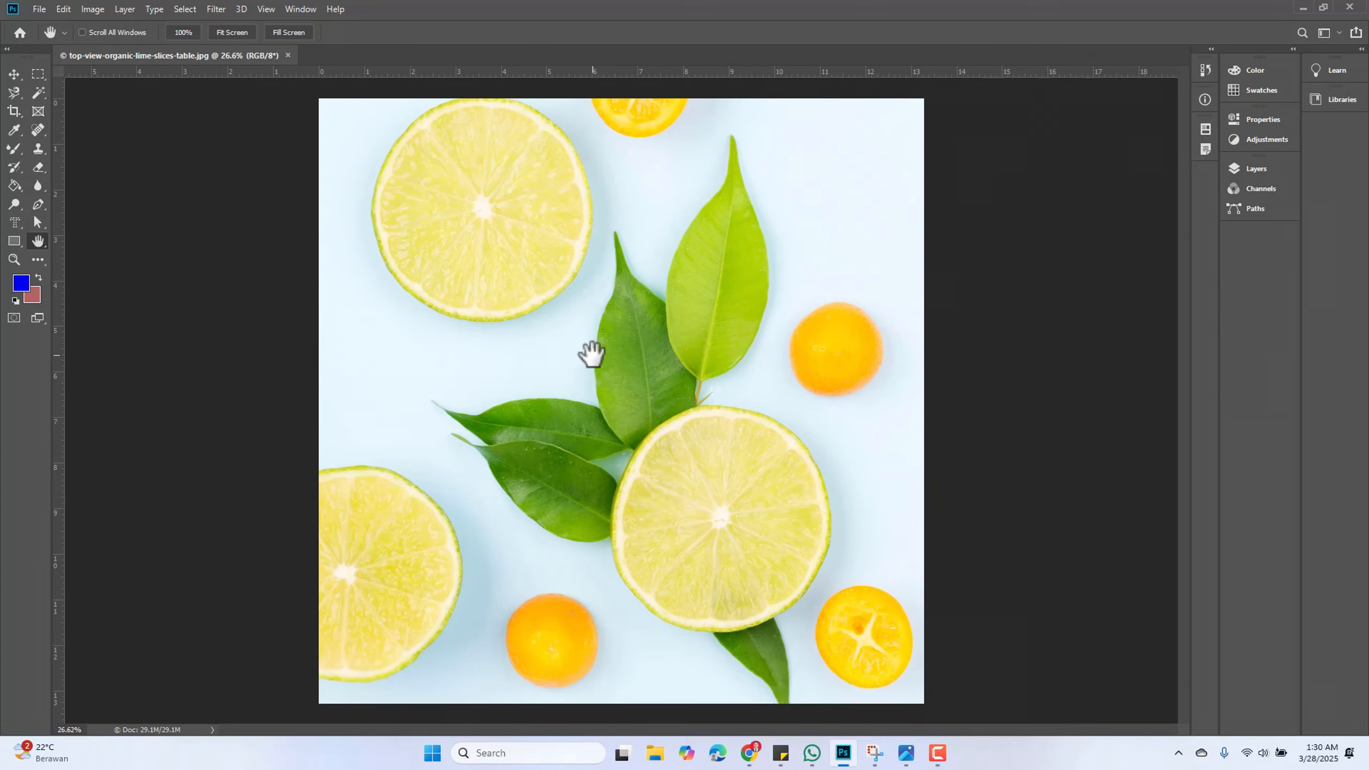
scroll(591, 356, down, 1)
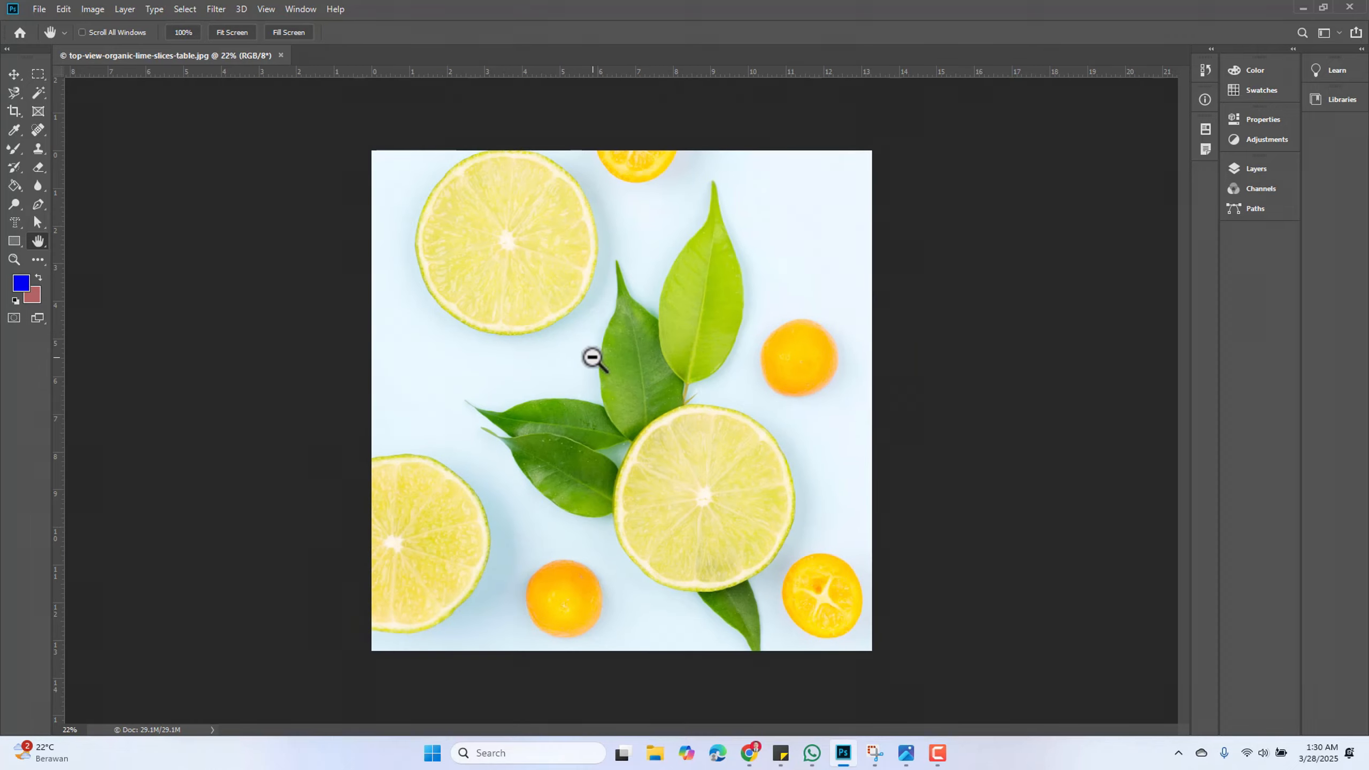
scroll(608, 379, up, 2)
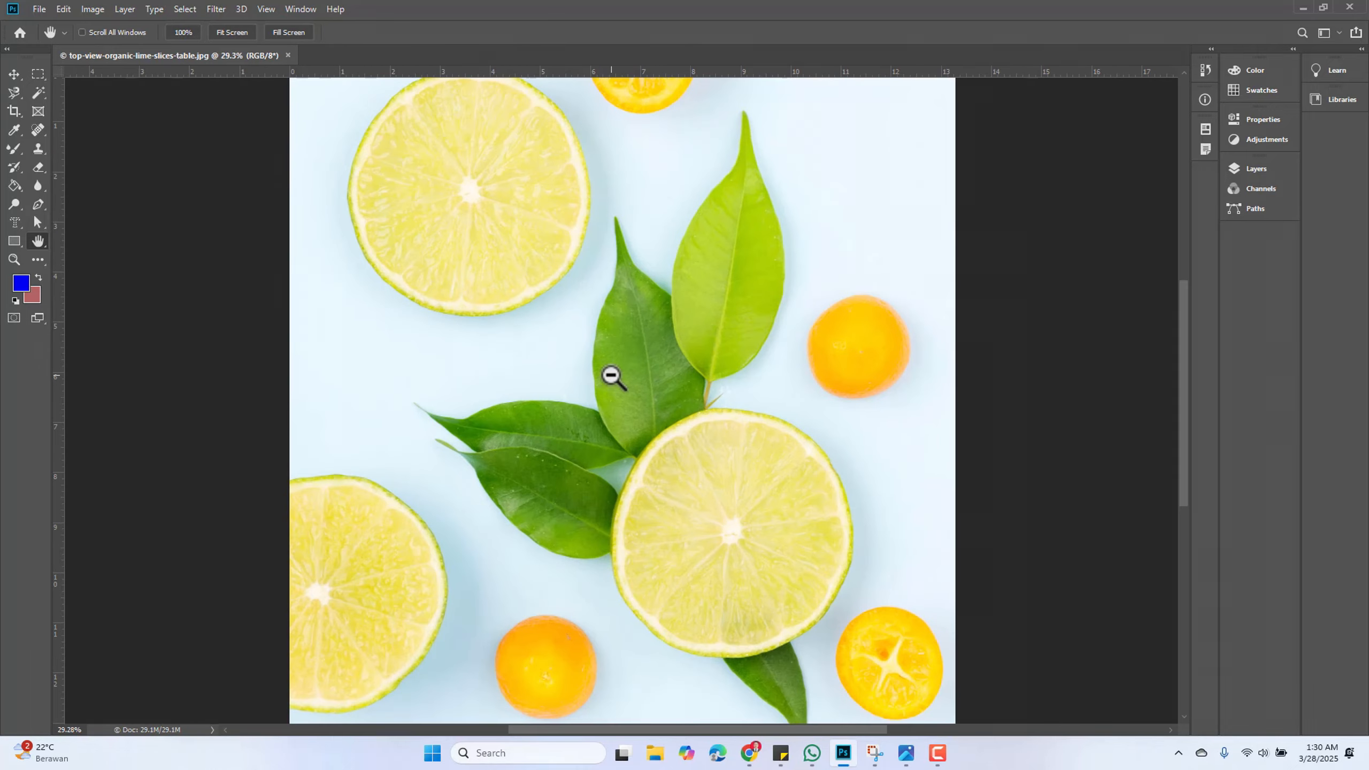
scroll(611, 377, left, 1)
scroll(611, 376, right, 2)
scroll(611, 377, left, 2)
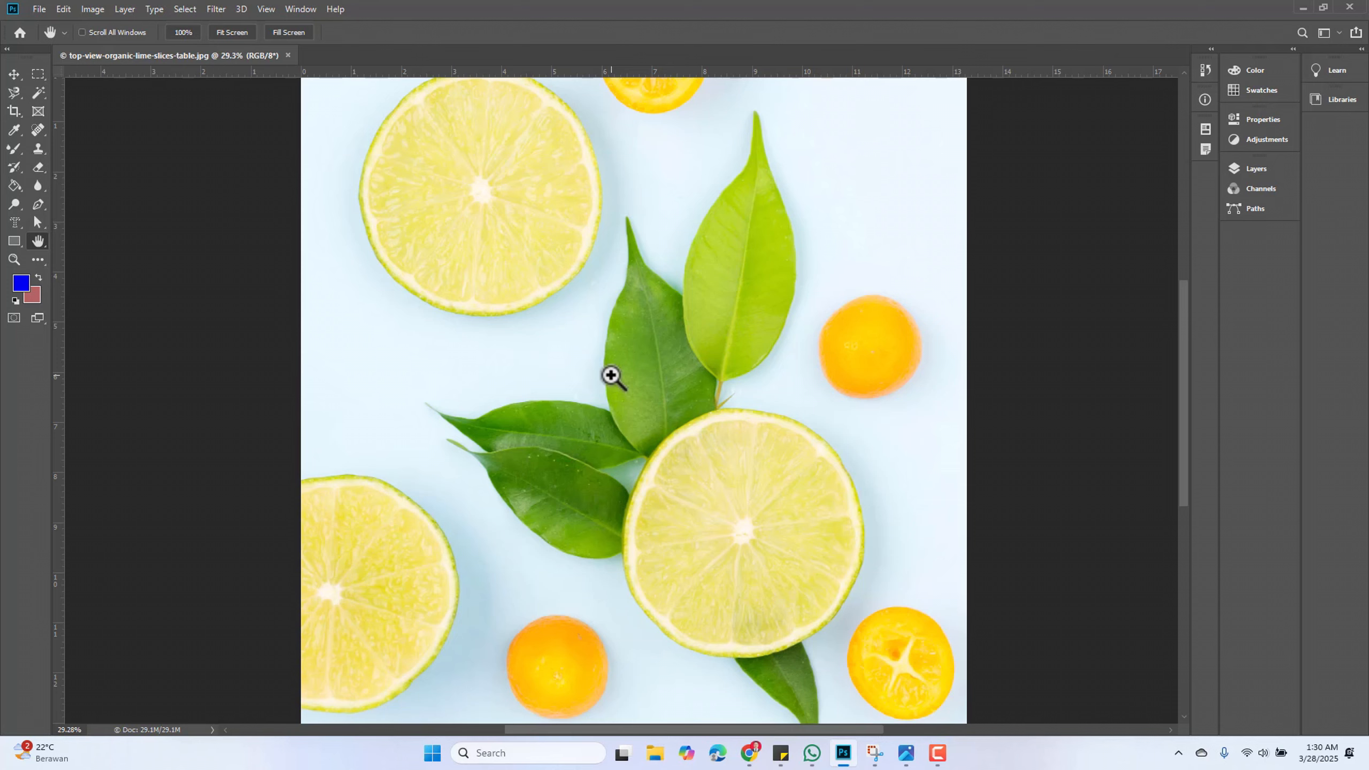
scroll(630, 367, up, 3)
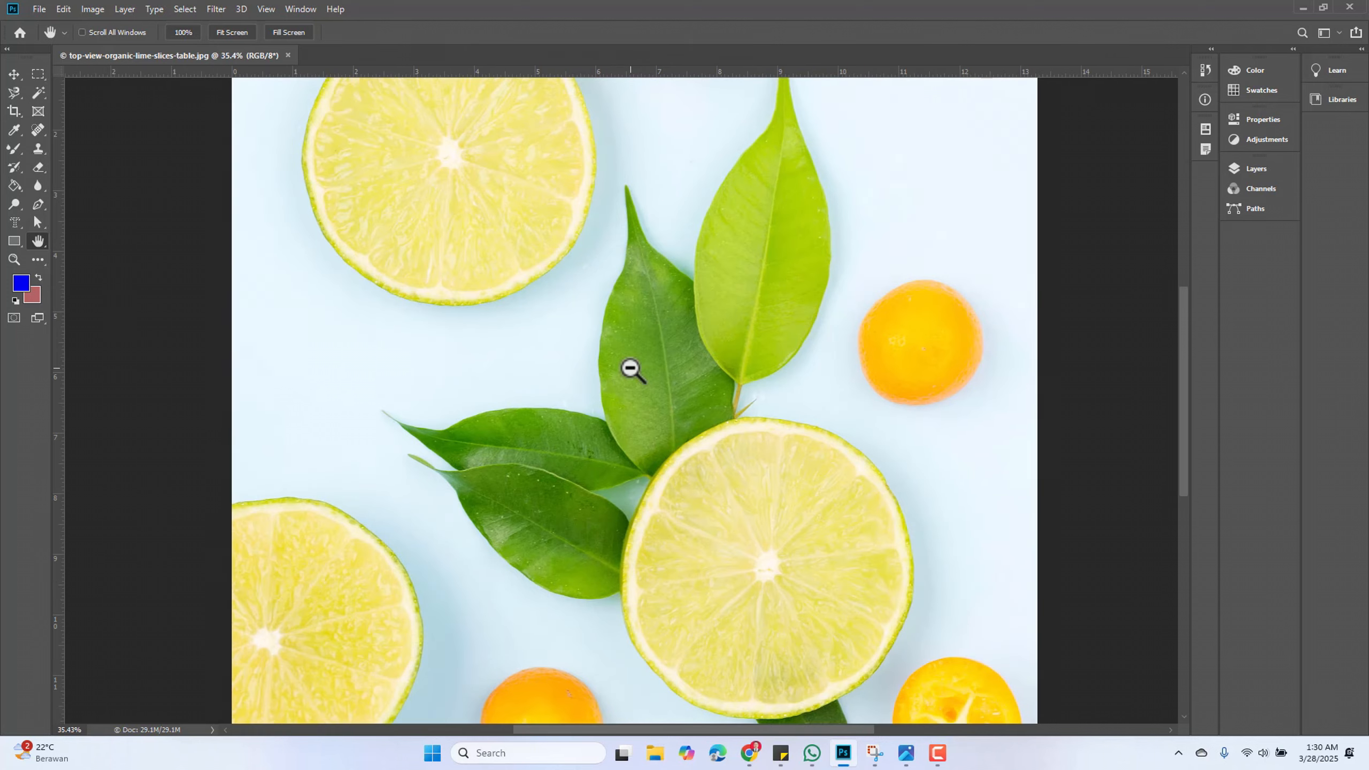
scroll(630, 367, down, 3)
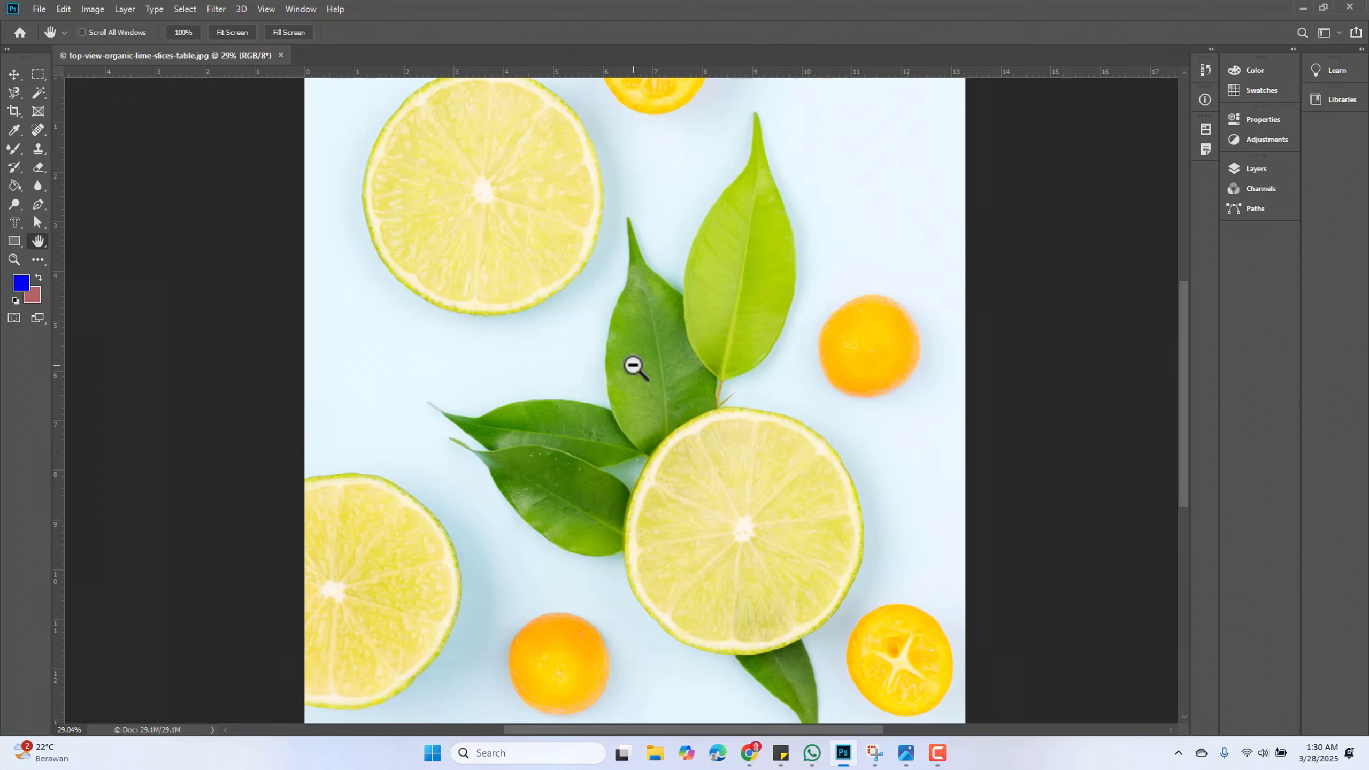
scroll(634, 367, down, 1)
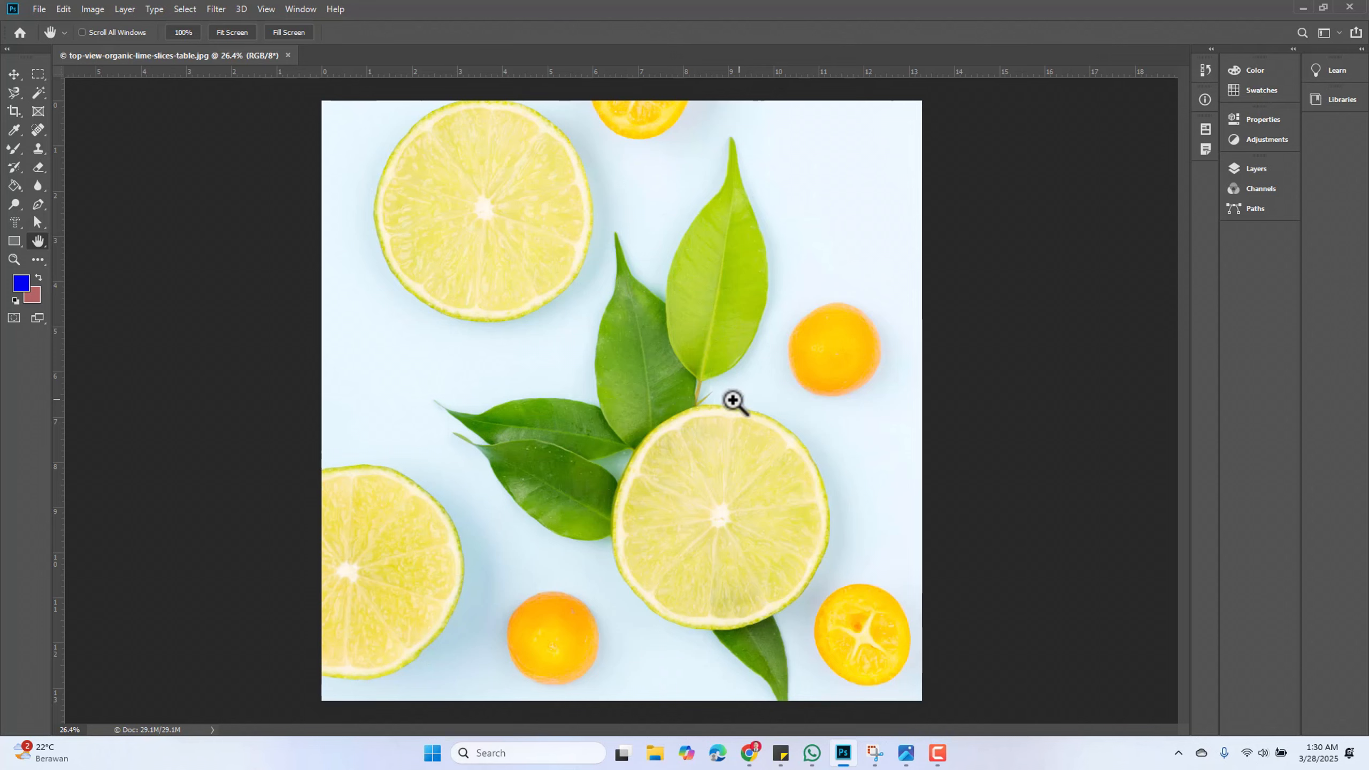
ctrl+click(574, 336)
drag(617, 331, 597, 336)
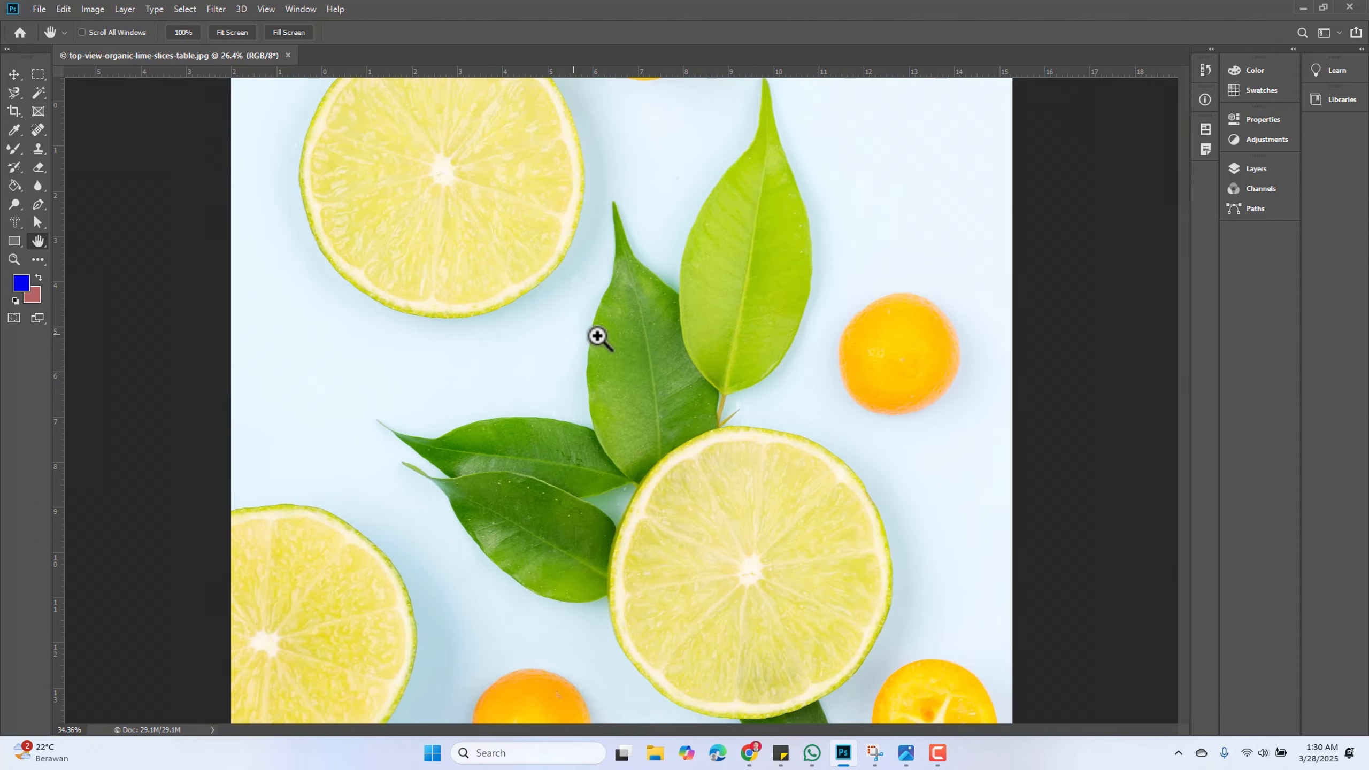
Pan around the photo with the Hand Tool, scrolling and dragging the view around the leaves
scroll(592, 336, down, 1)
scroll(593, 336, up, 3)
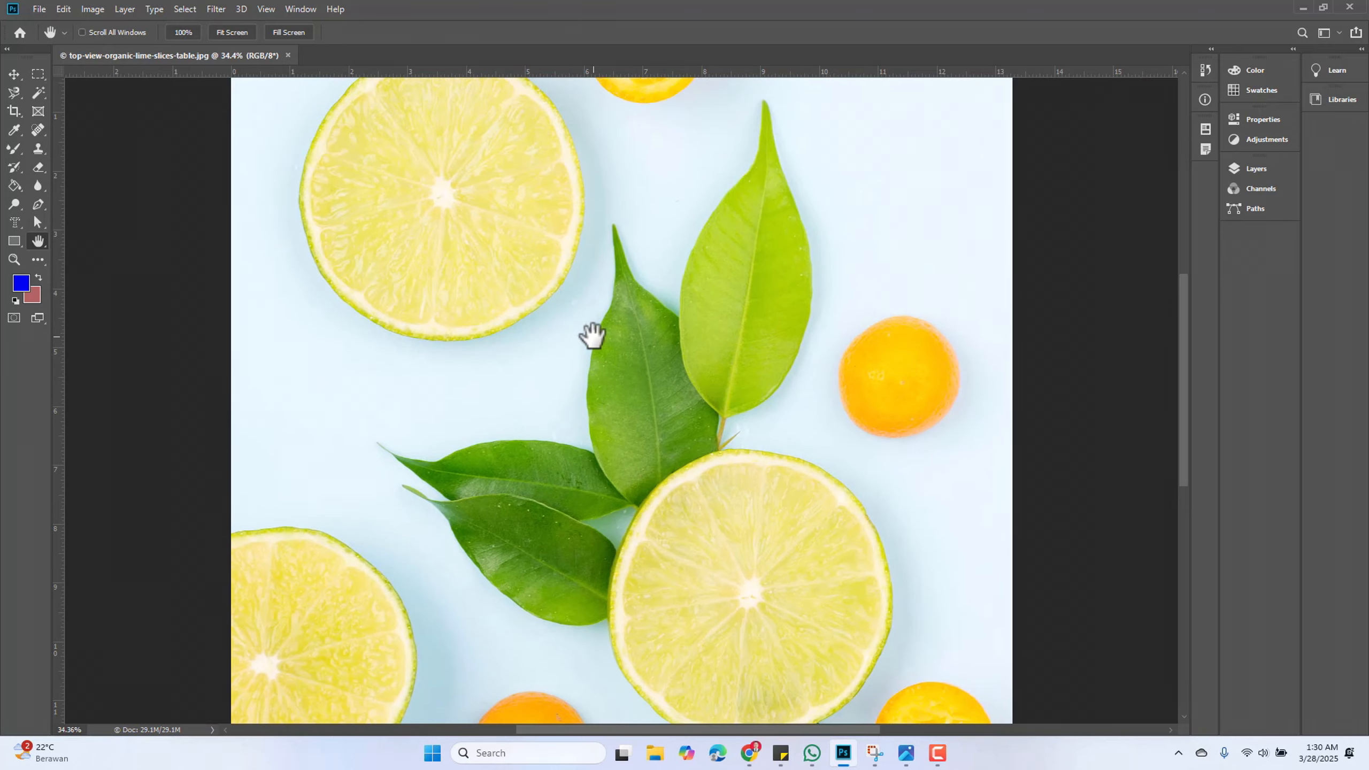
scroll(594, 336, right, 3)
scroll(593, 336, left, 6)
scroll(594, 337, right, 4)
scroll(593, 337, right, 2)
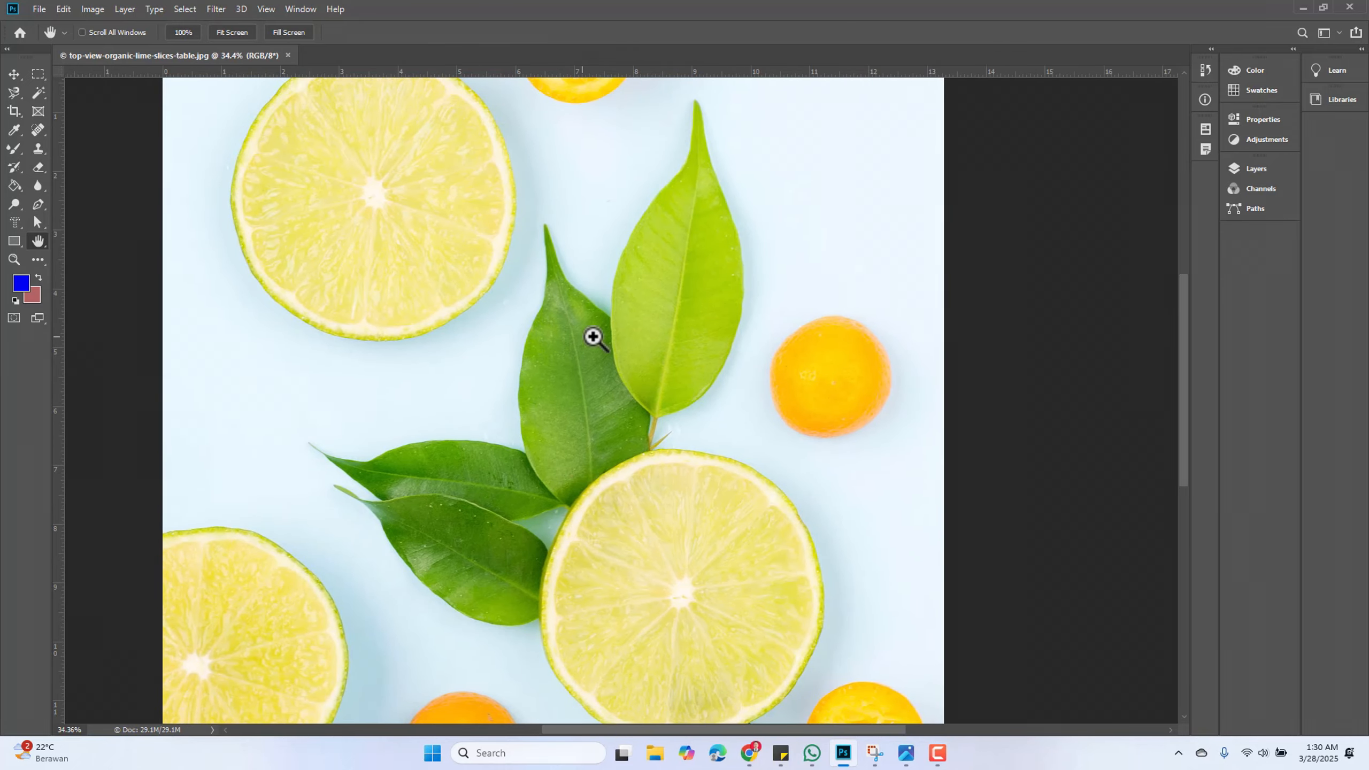
scroll(593, 337, left, 1)
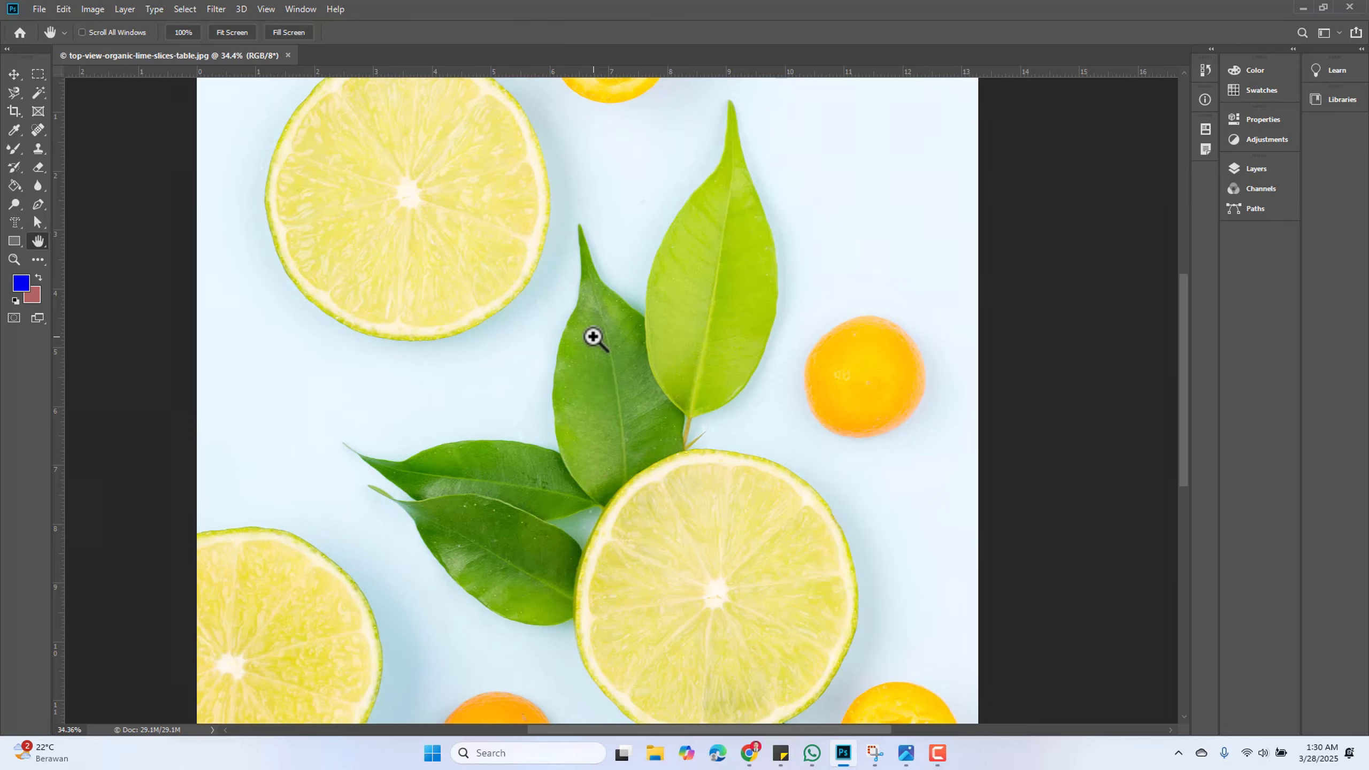
scroll(593, 337, right, 4)
scroll(593, 336, left, 1)
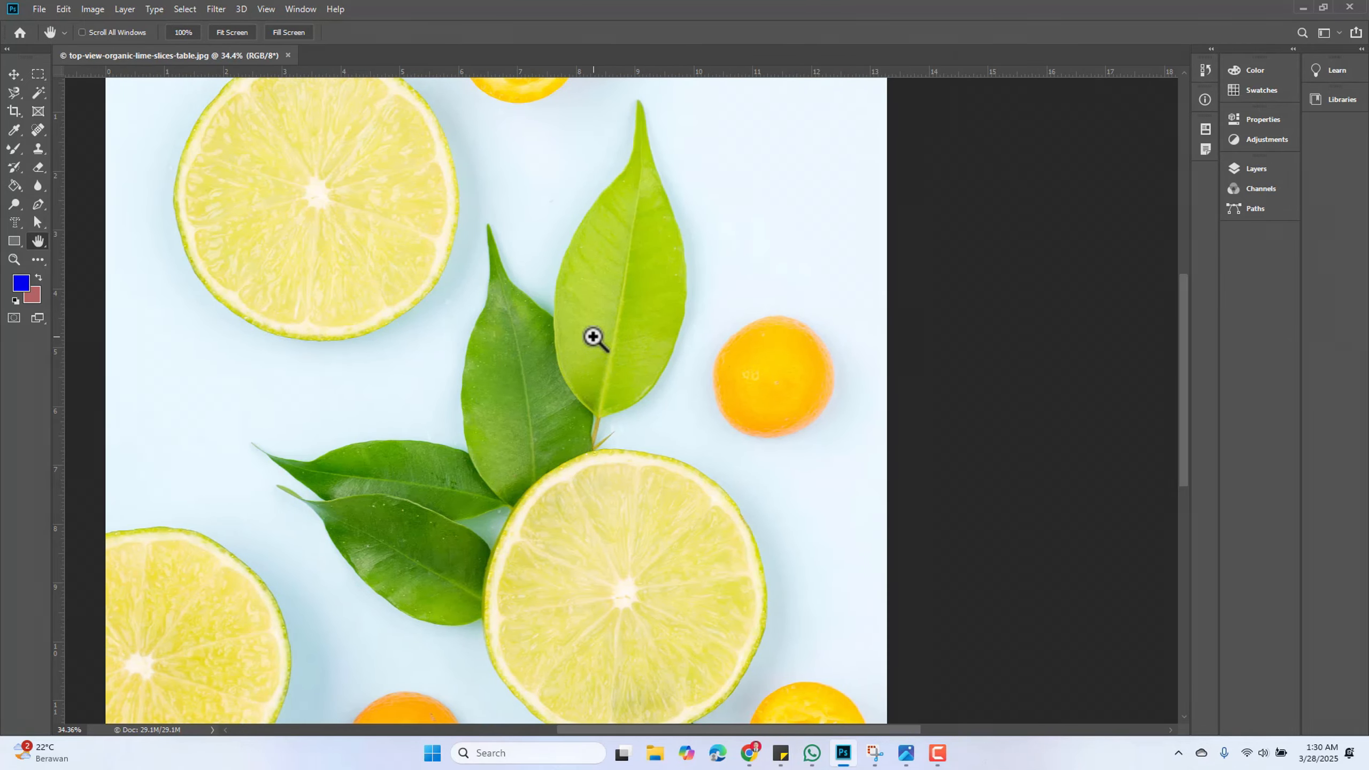
scroll(593, 337, left, 4)
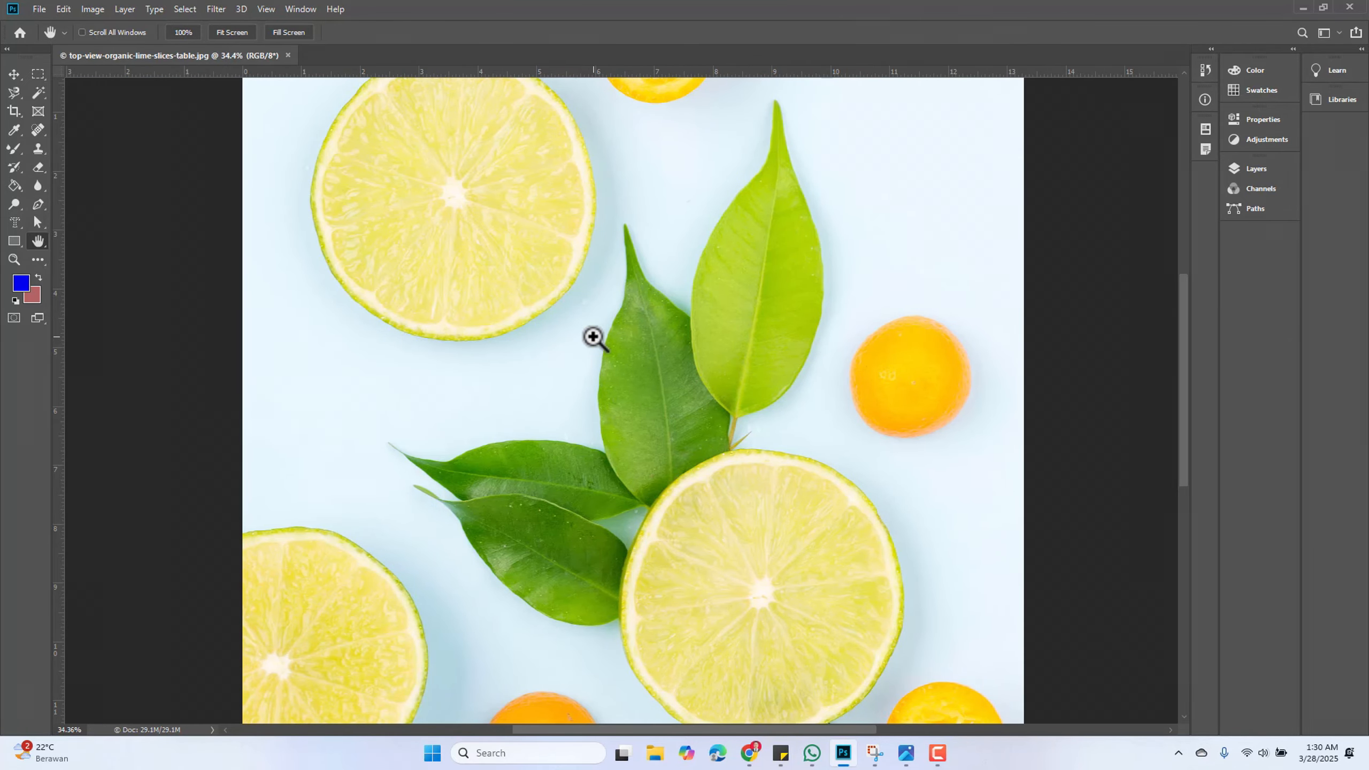
scroll(593, 337, down, 1)
scroll(593, 337, up, 3)
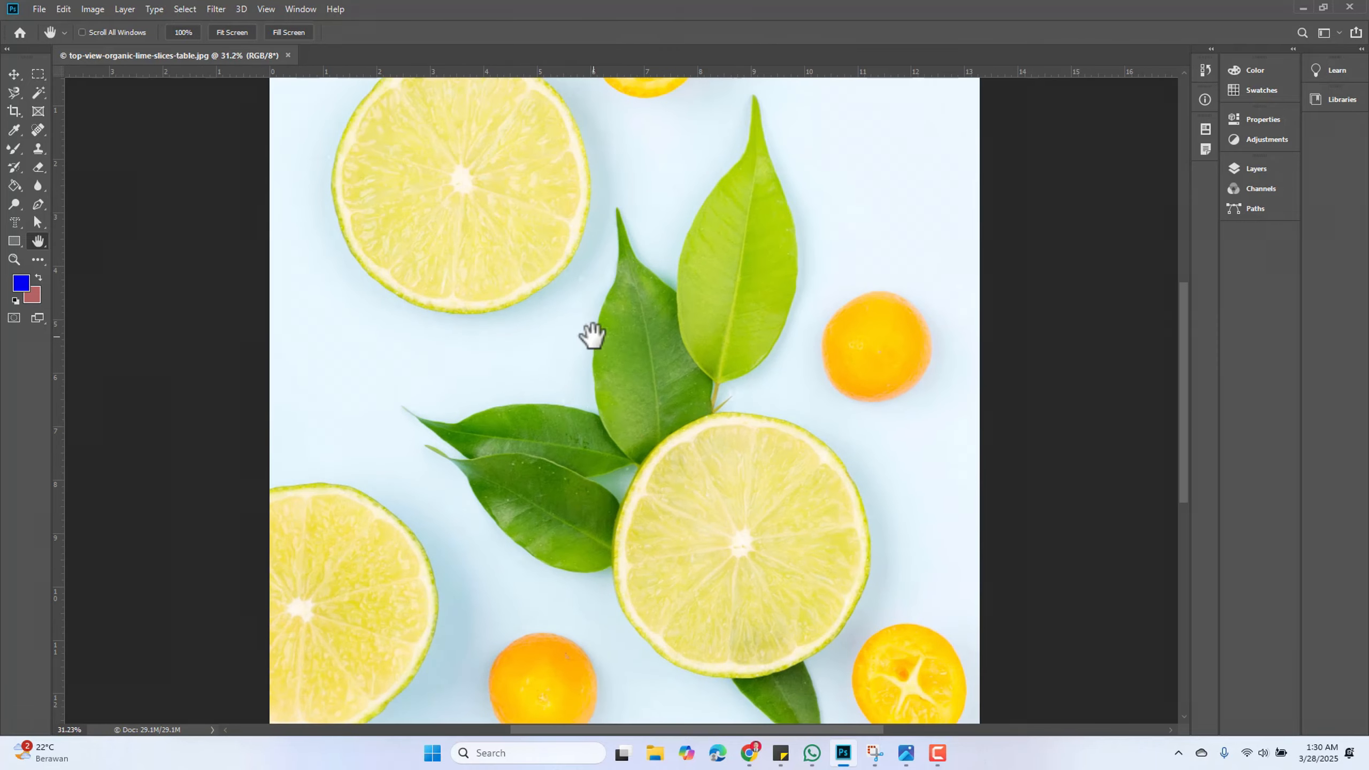
scroll(593, 336, down, 1)
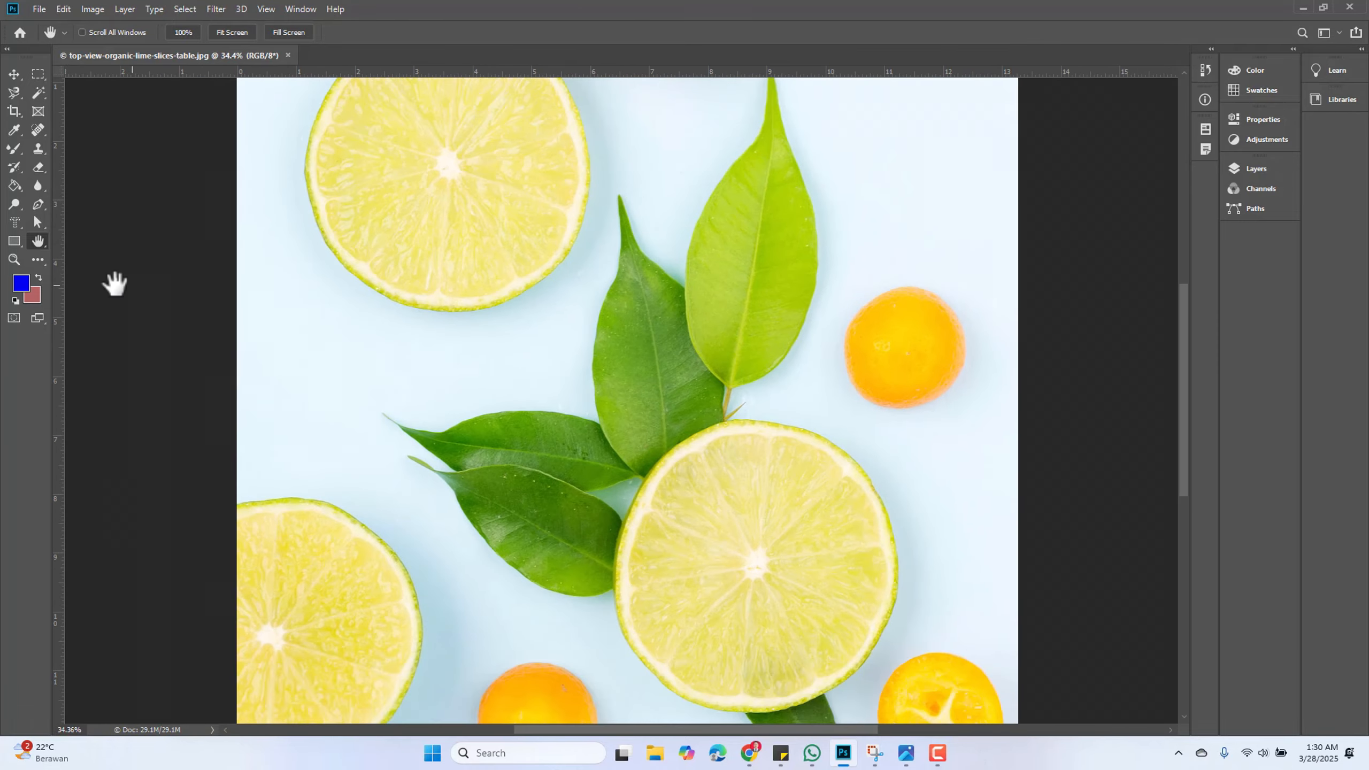
drag(521, 321, 474, 266)
drag(635, 391, 644, 294)
drag(629, 379, 636, 431)
Switch to the Rotate View Tool and drag on the canvas to rotate the view
right_click(41, 241)
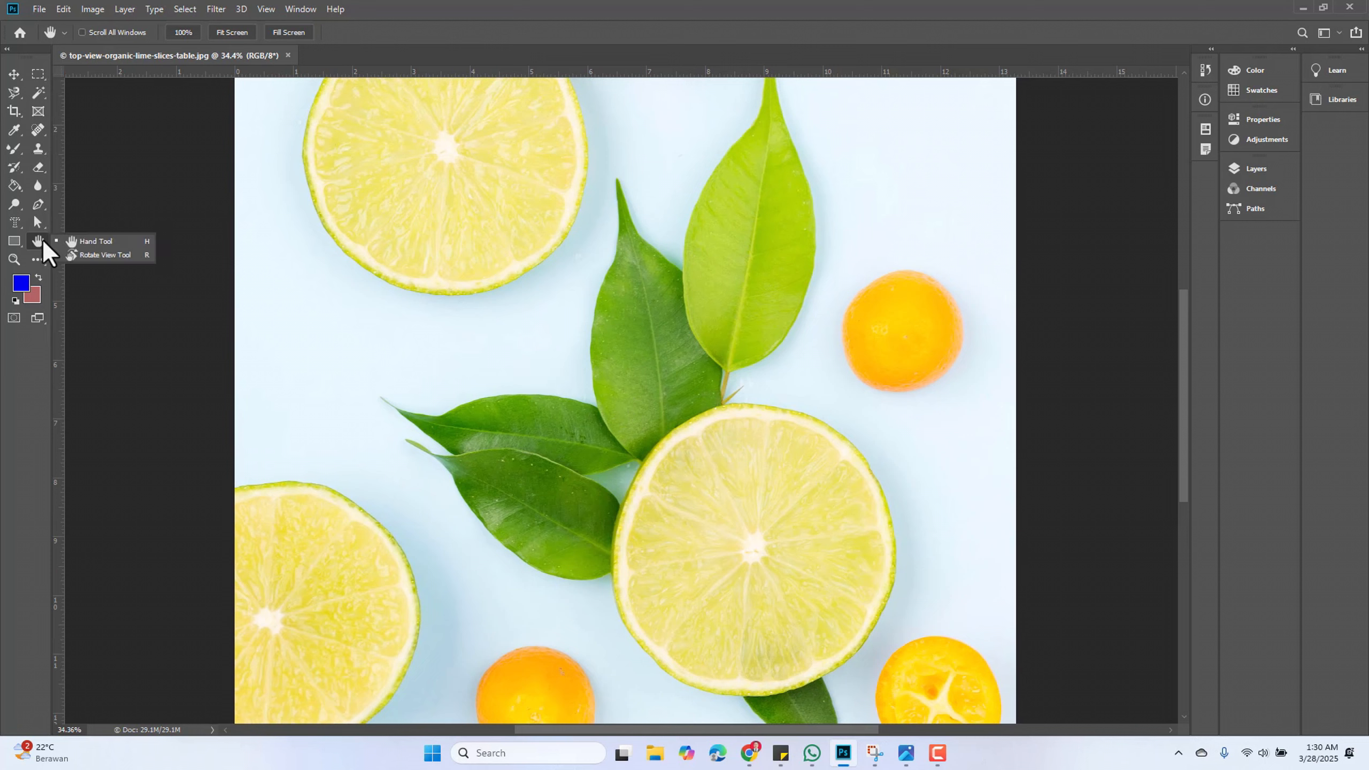
click(118, 254)
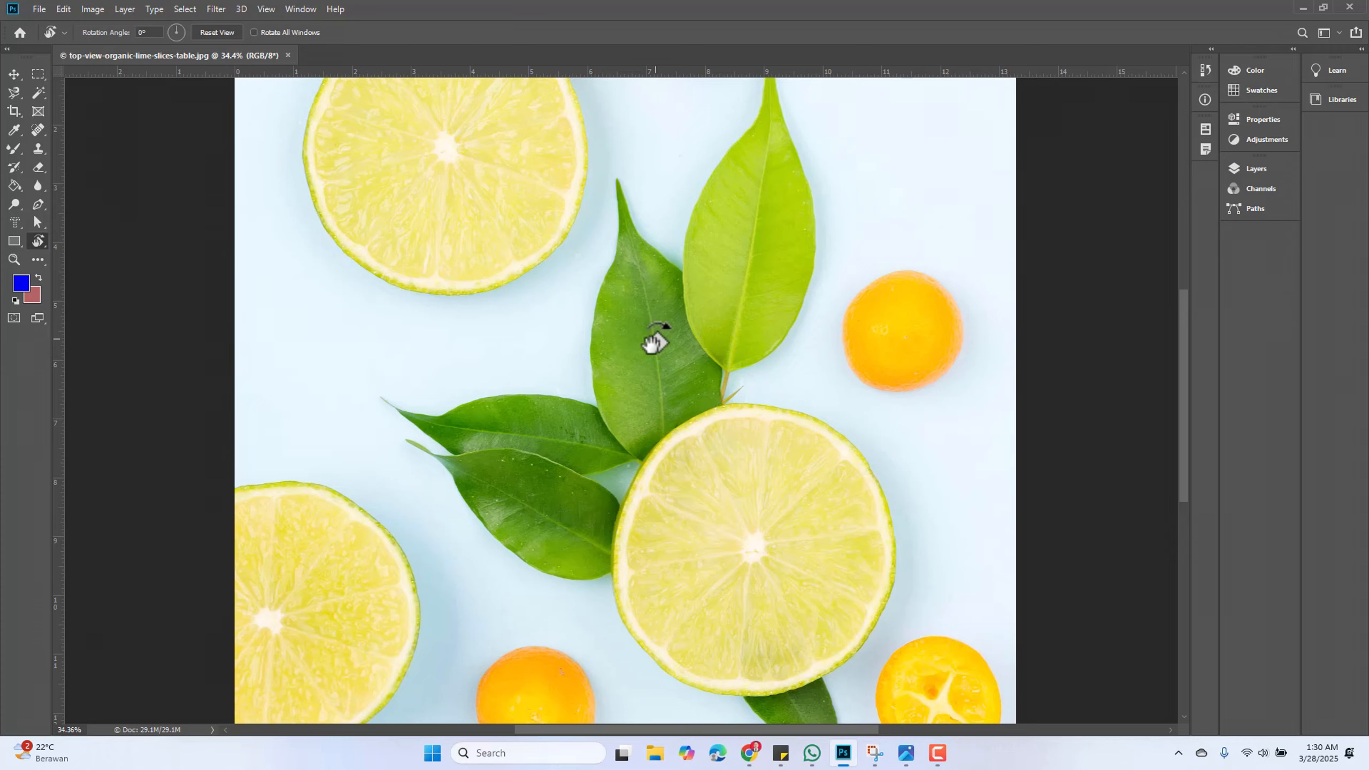
drag(662, 343, 606, 322)
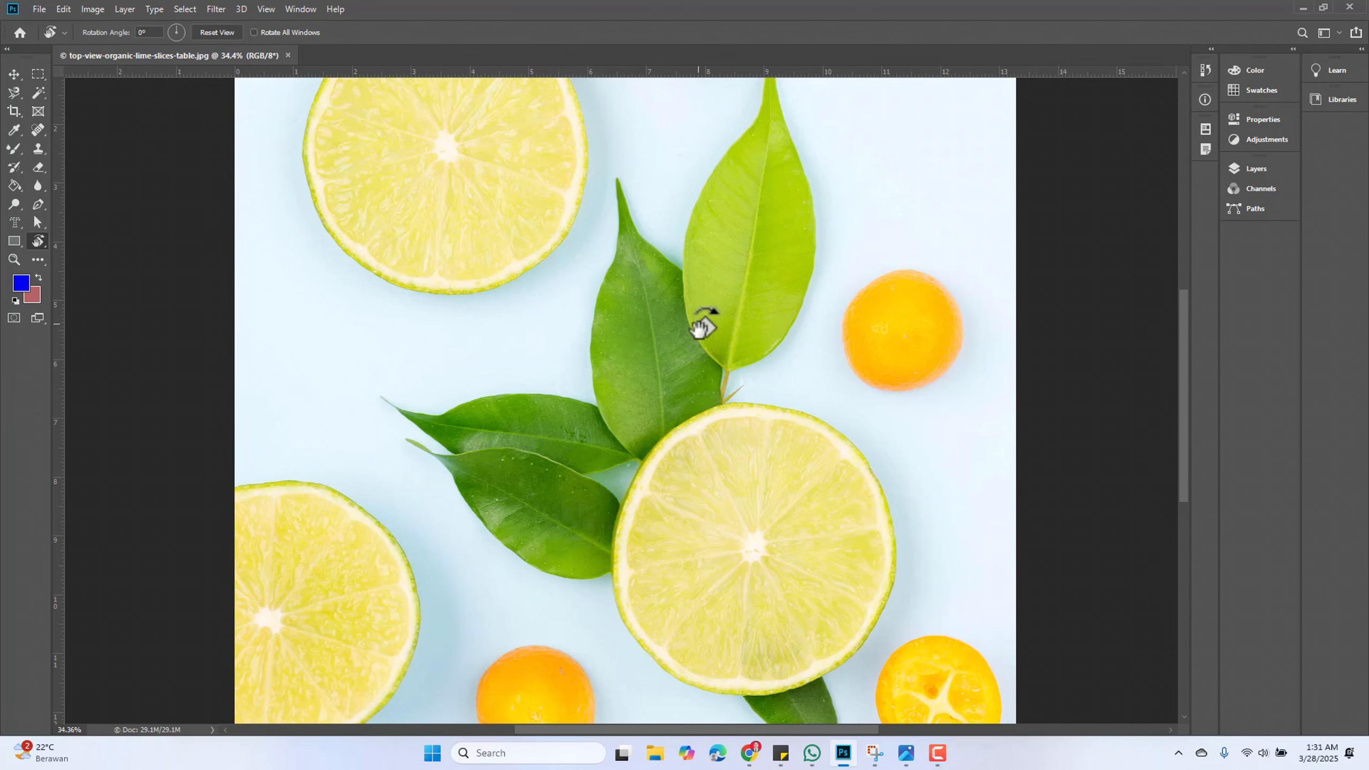